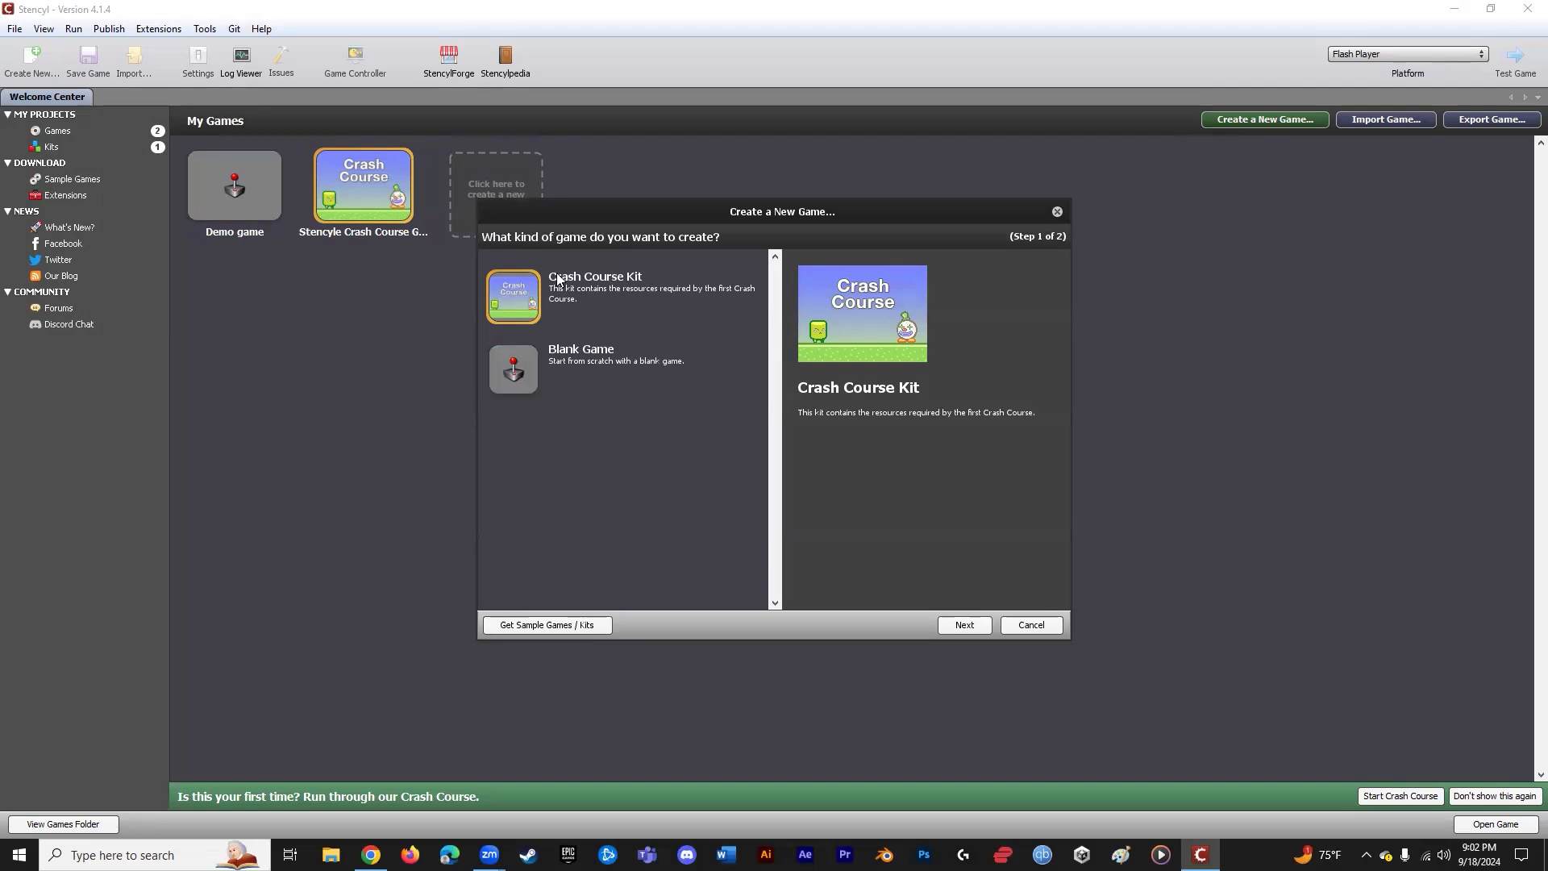
# - Create a new game from the Blank Game template and name it "Behavior Demo"
pyautogui.click(1056, 212)
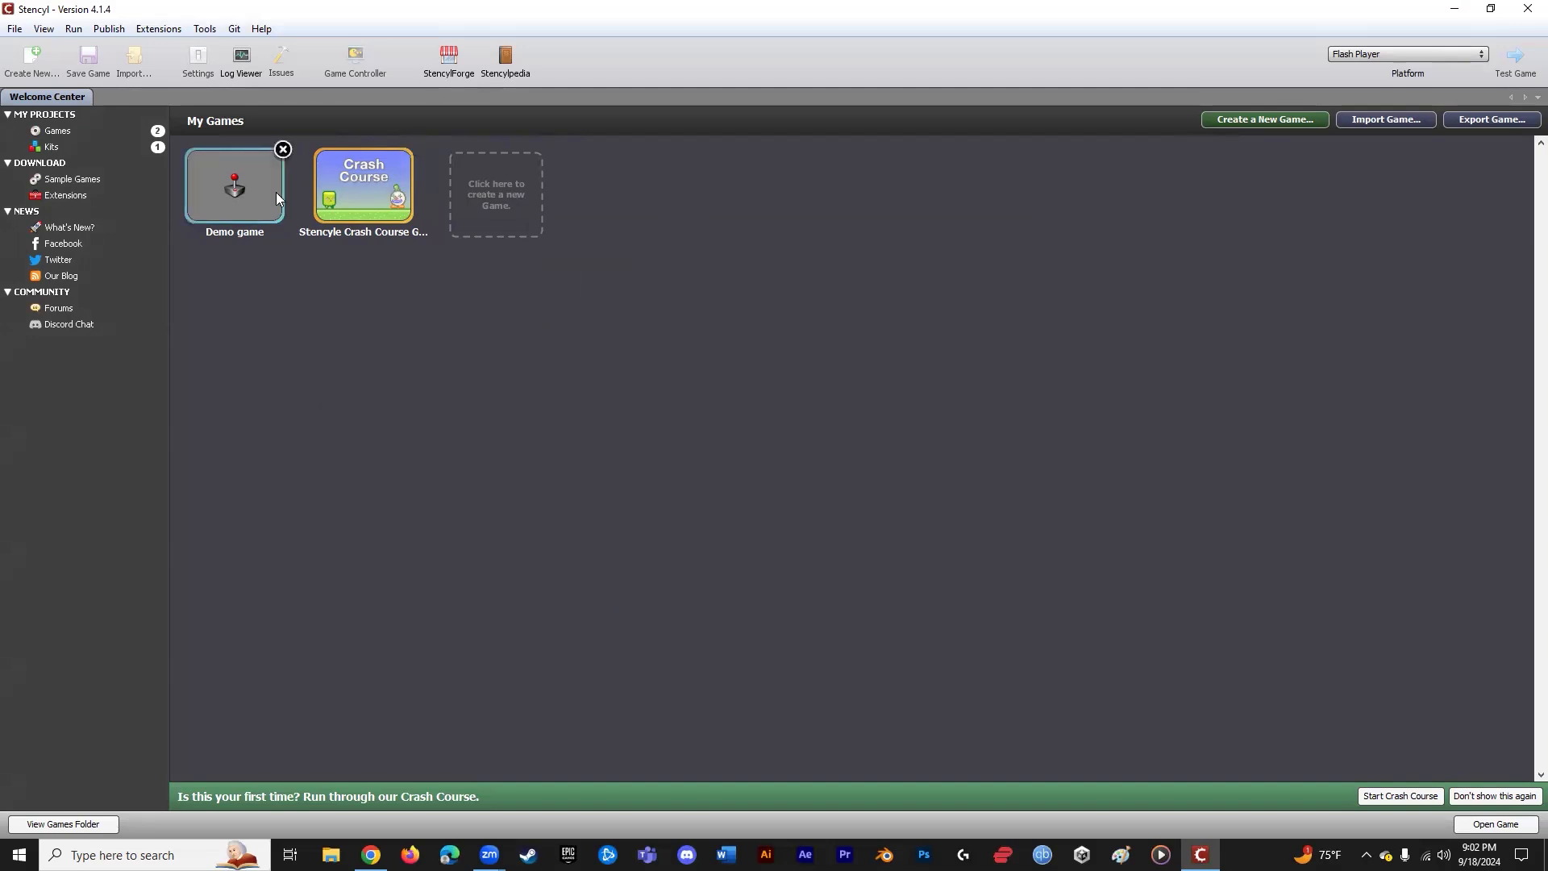
pyautogui.click(501, 219)
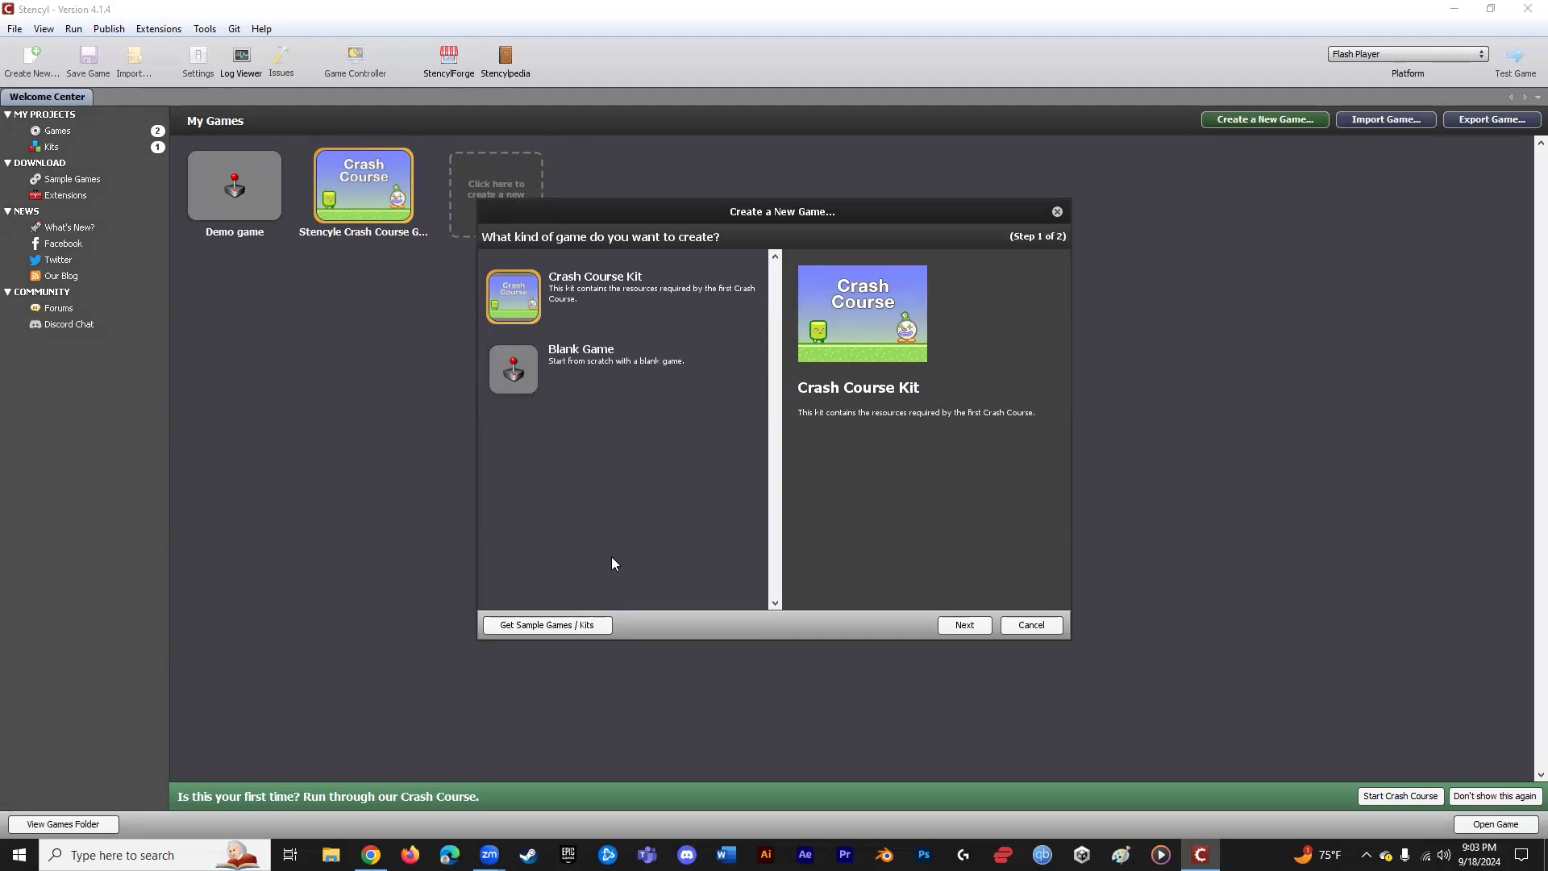
pyautogui.click(553, 375)
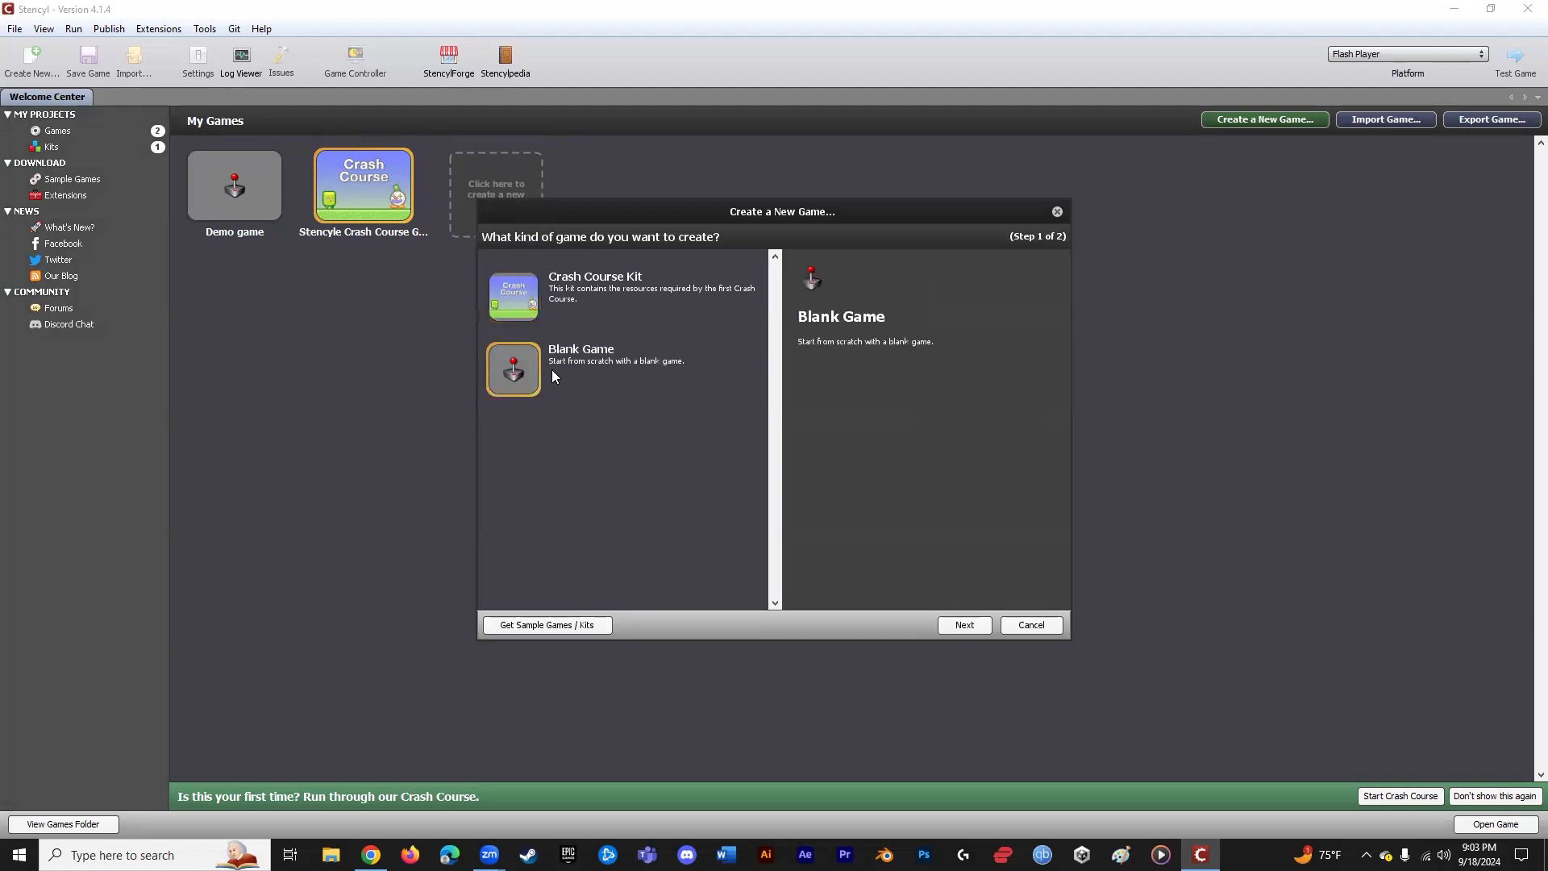
pyautogui.click(965, 625)
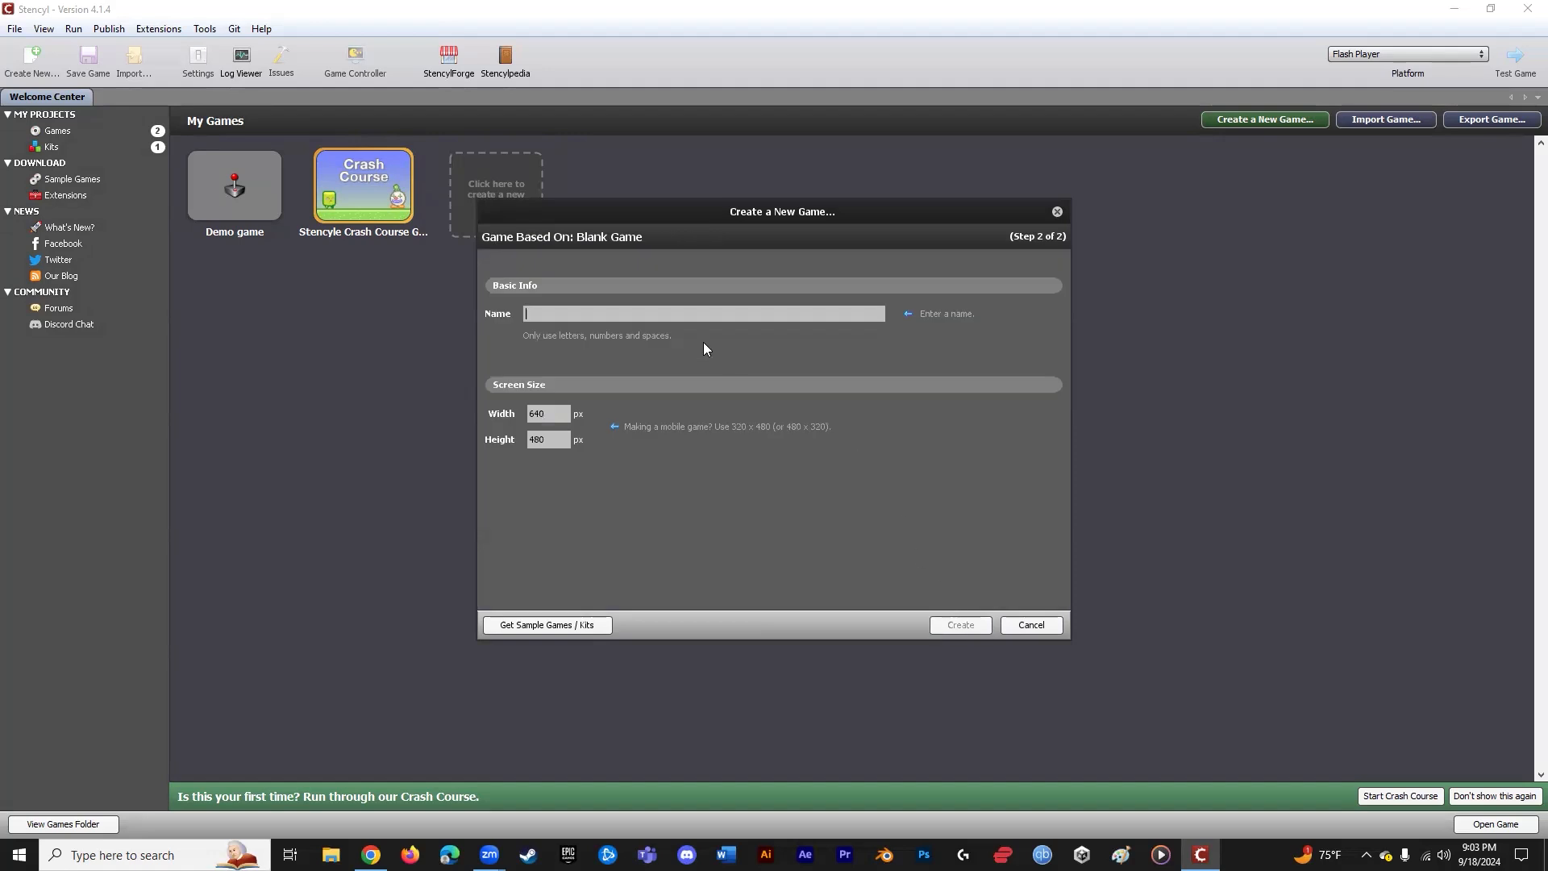
pyautogui.write('Behavior Demo')
pyautogui.click(960, 625)
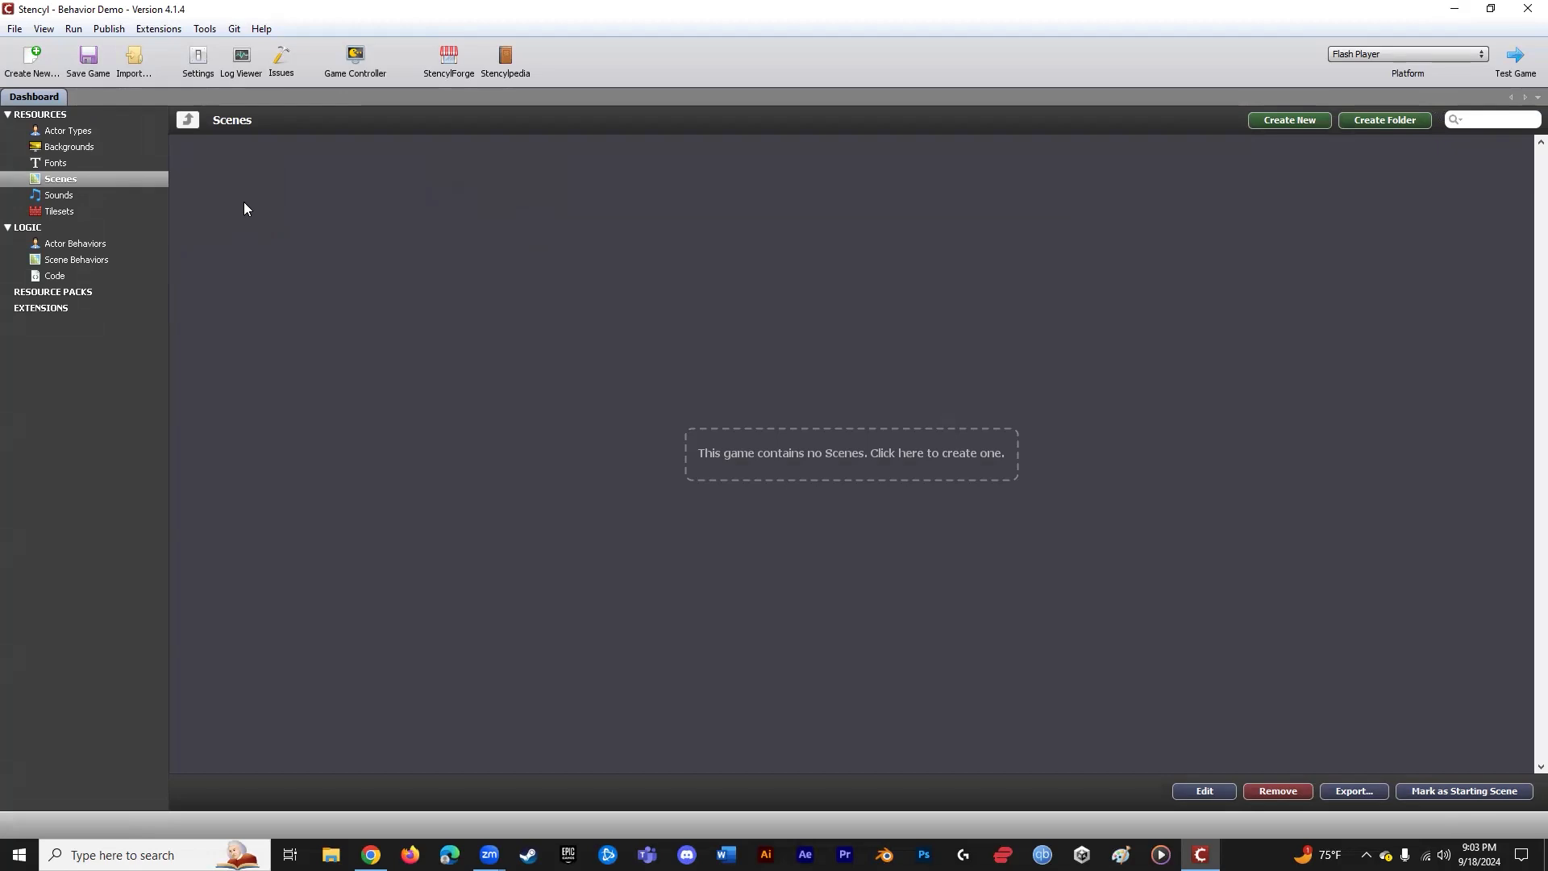
# - Download the featured Stencyl Book Monkey actor type from StencylForge into the game
pyautogui.click(451, 63)
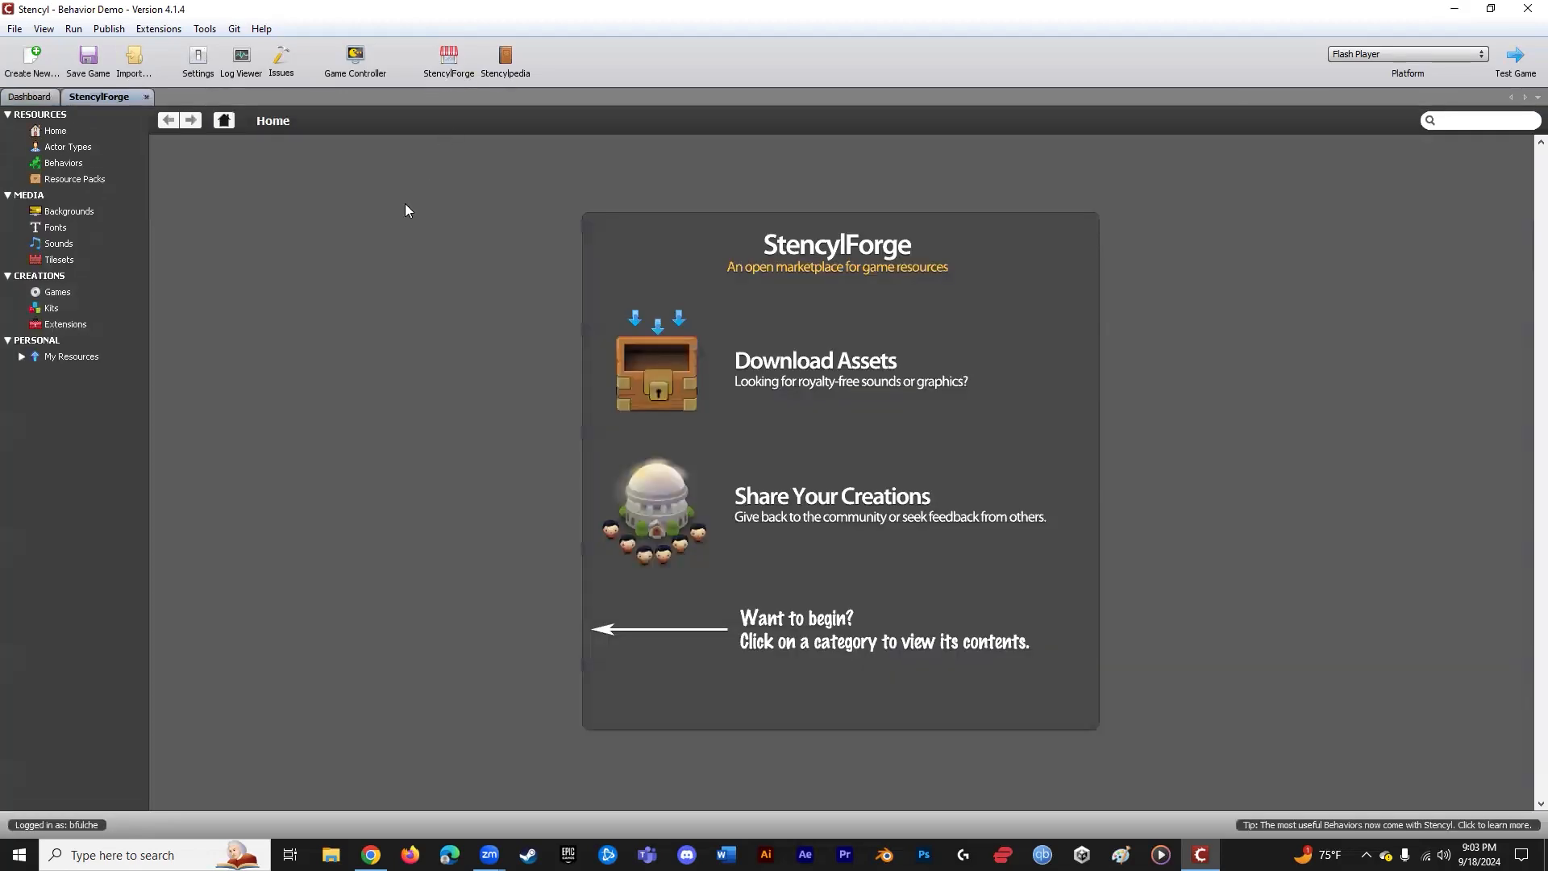
pyautogui.click(80, 147)
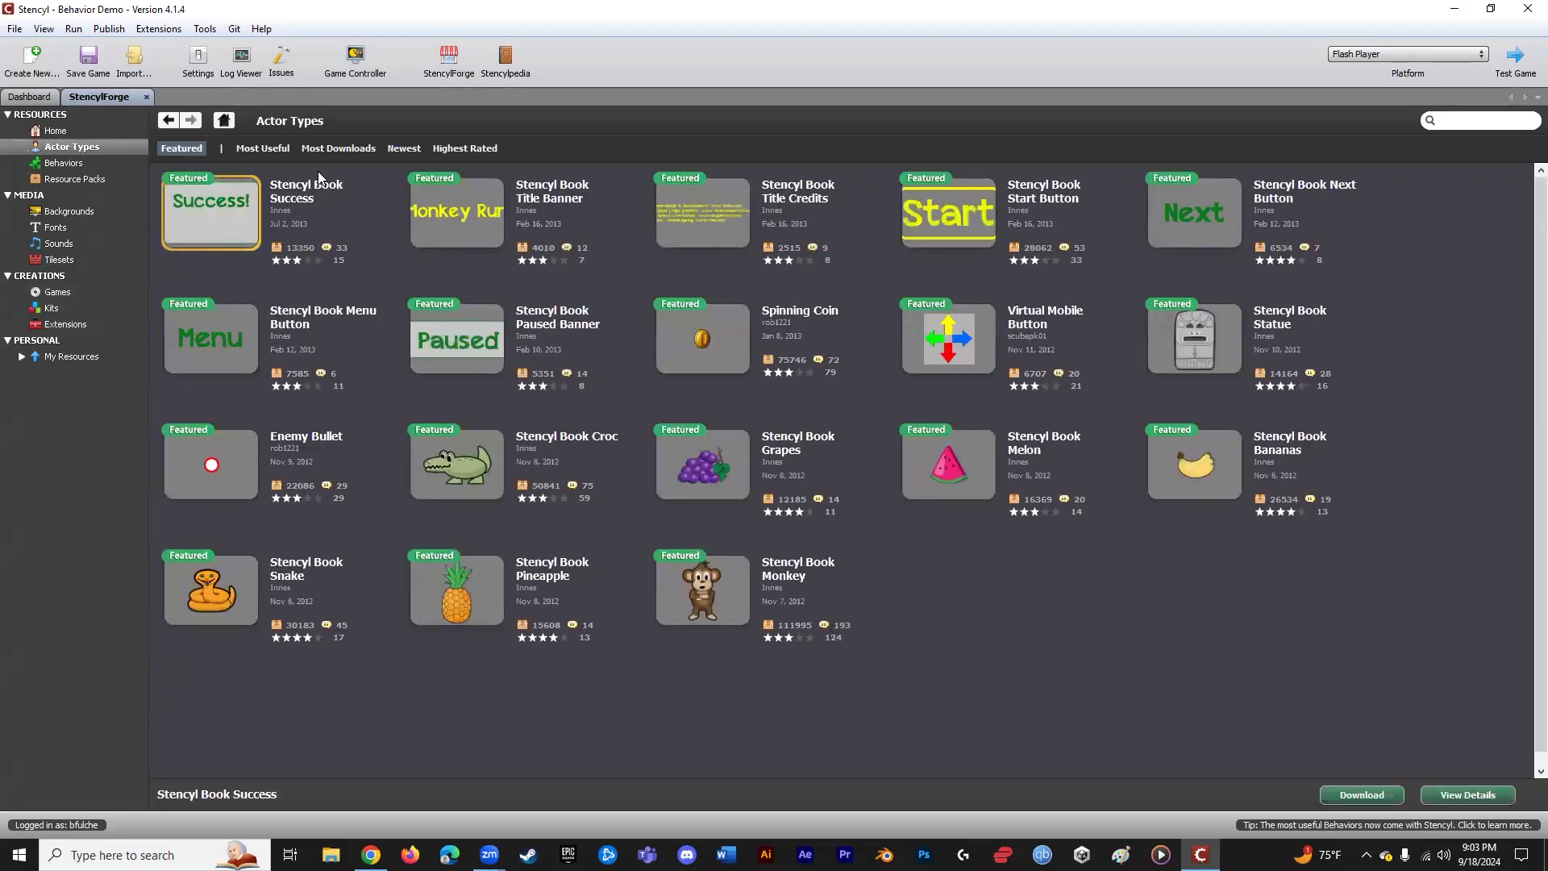
pyautogui.doubleClick(728, 615)
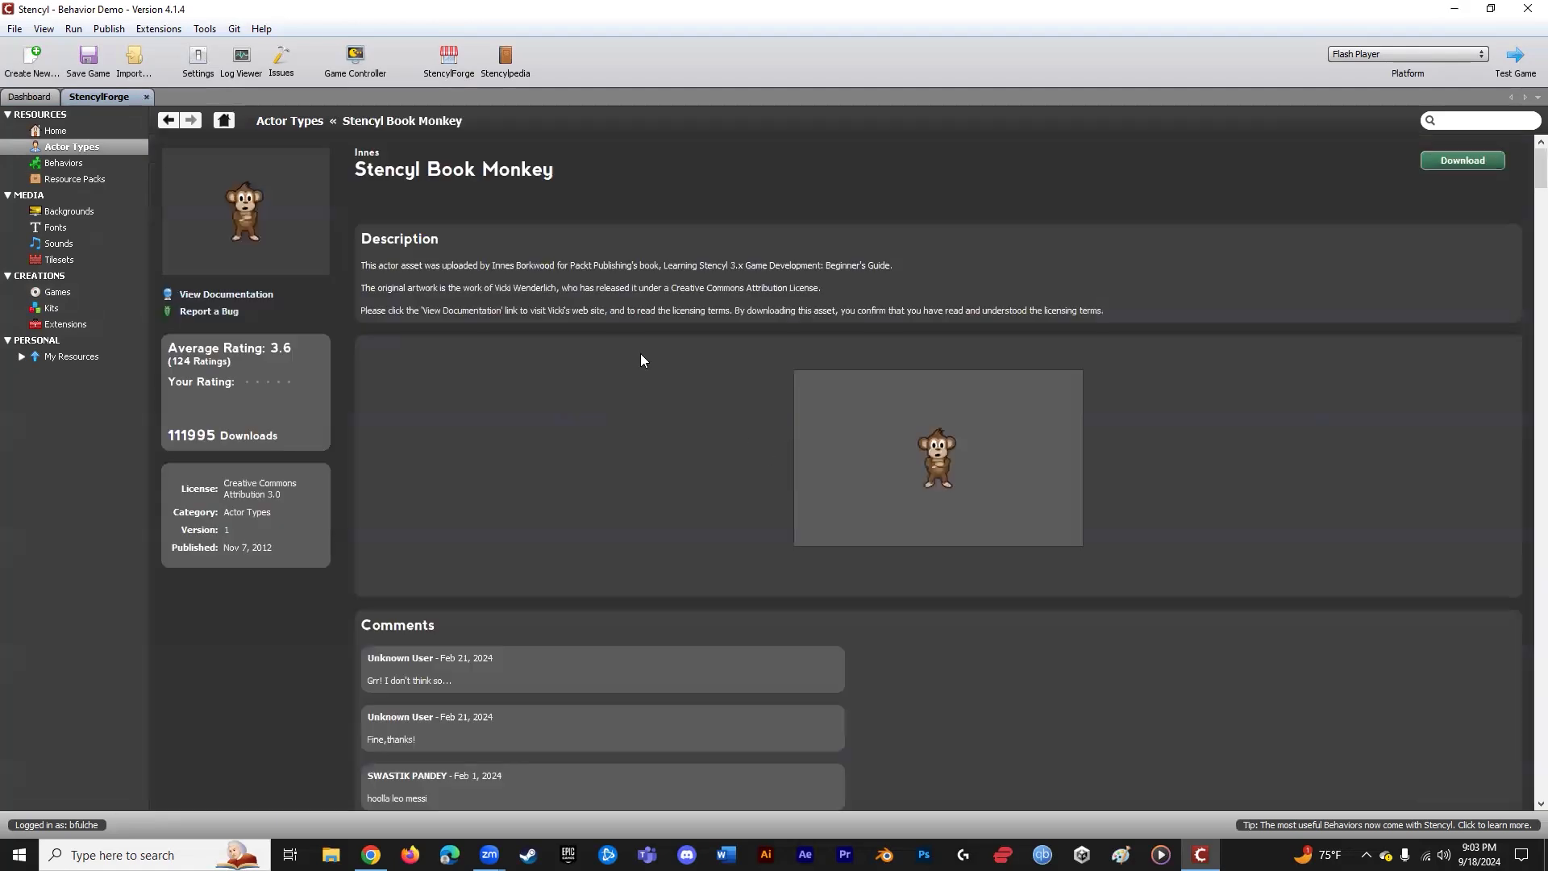
pyautogui.click(1473, 160)
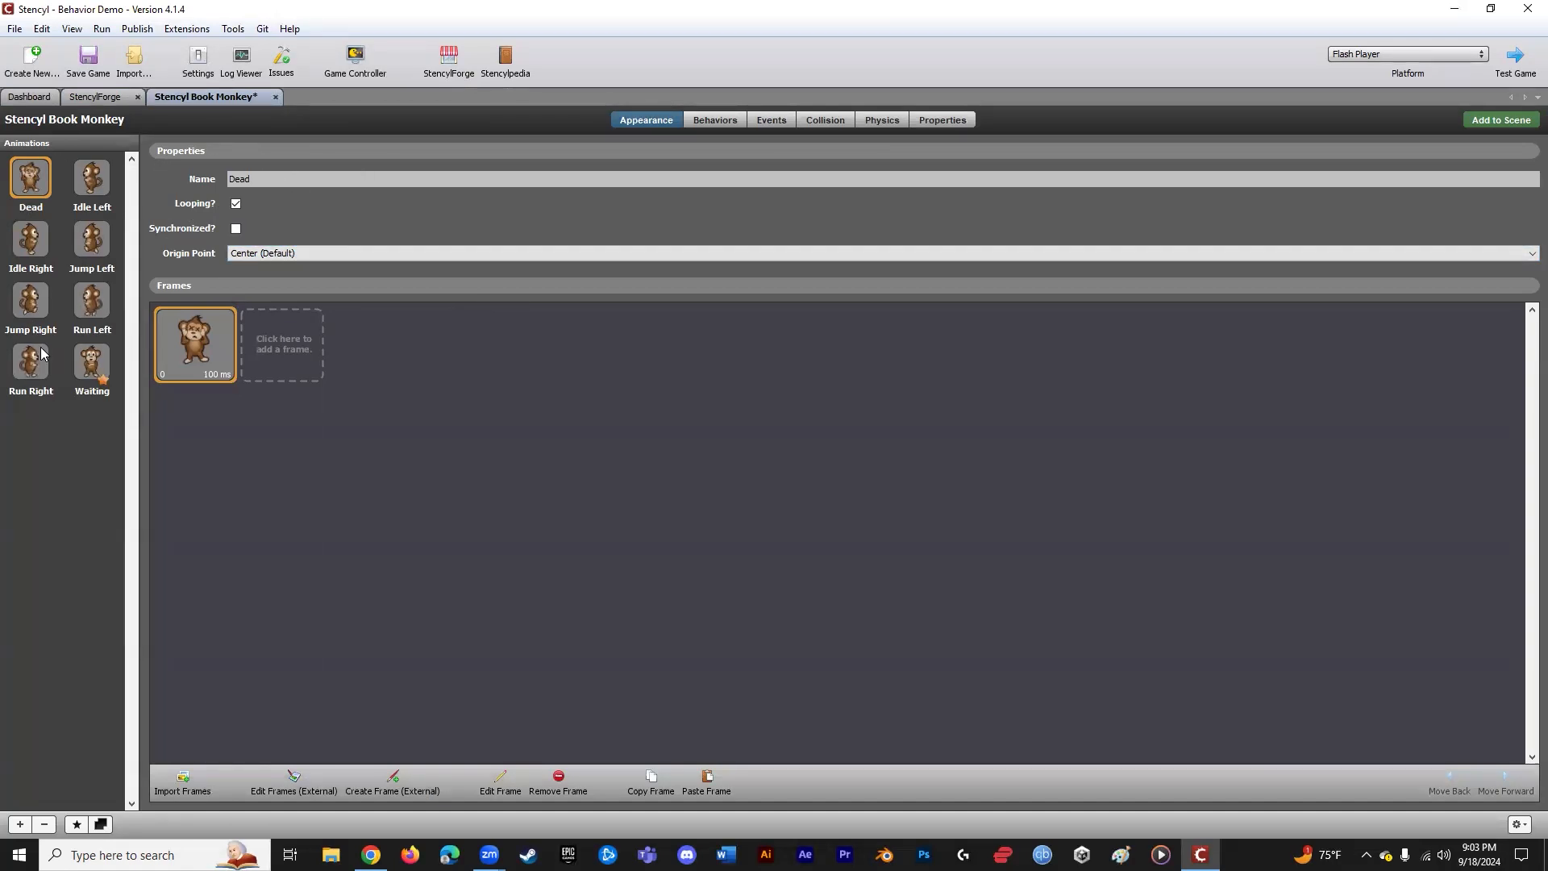
# - Review the monkey's Run Left, Run Right and Waiting animations and its attached behaviors
pyautogui.click(93, 303)
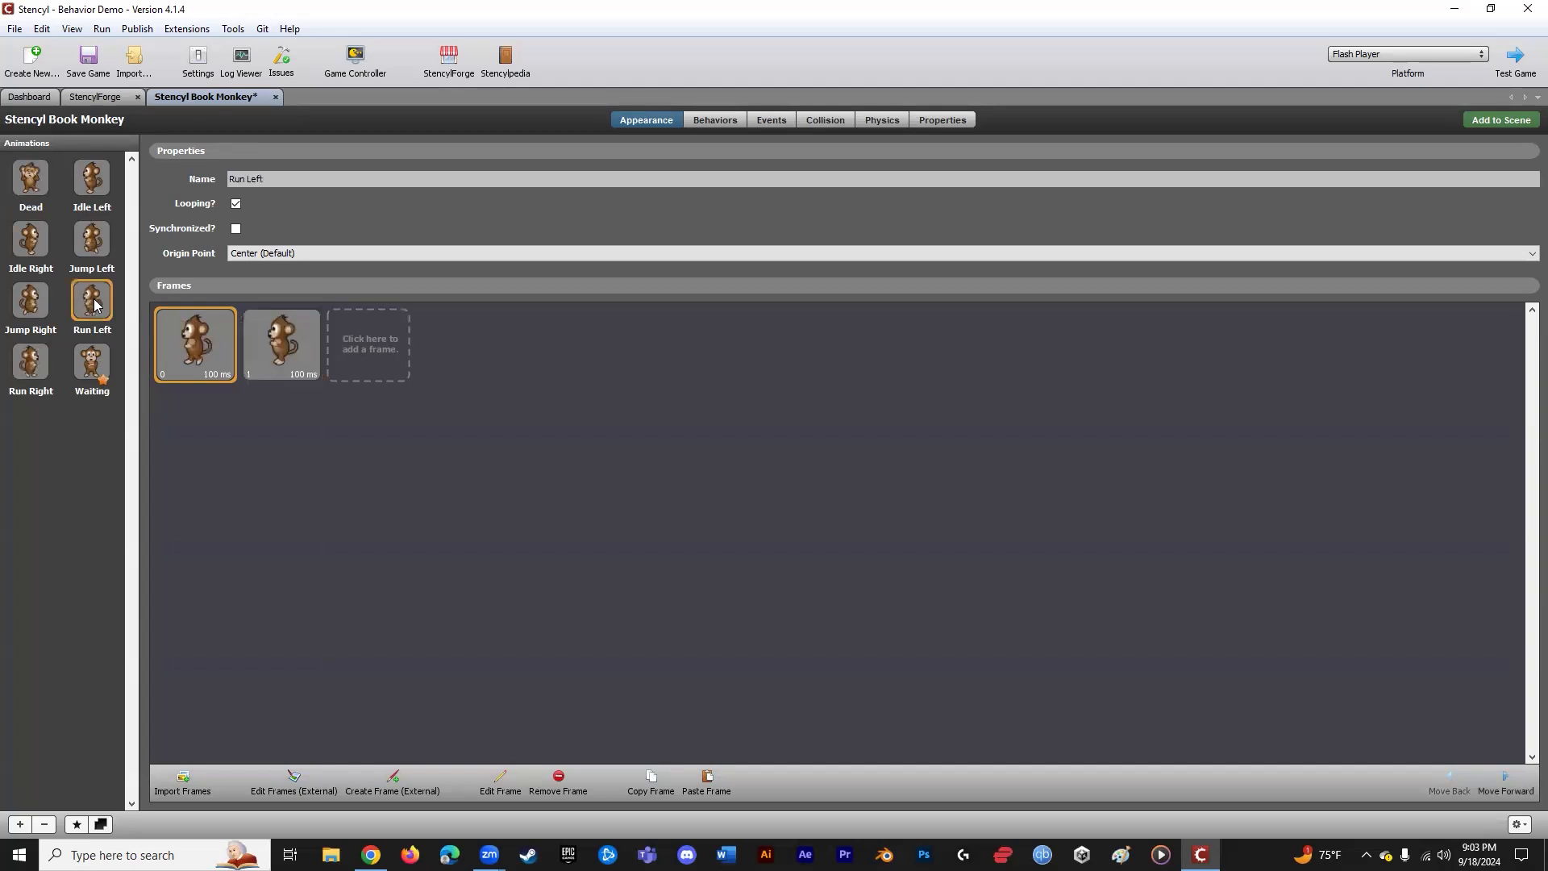
pyautogui.click(32, 368)
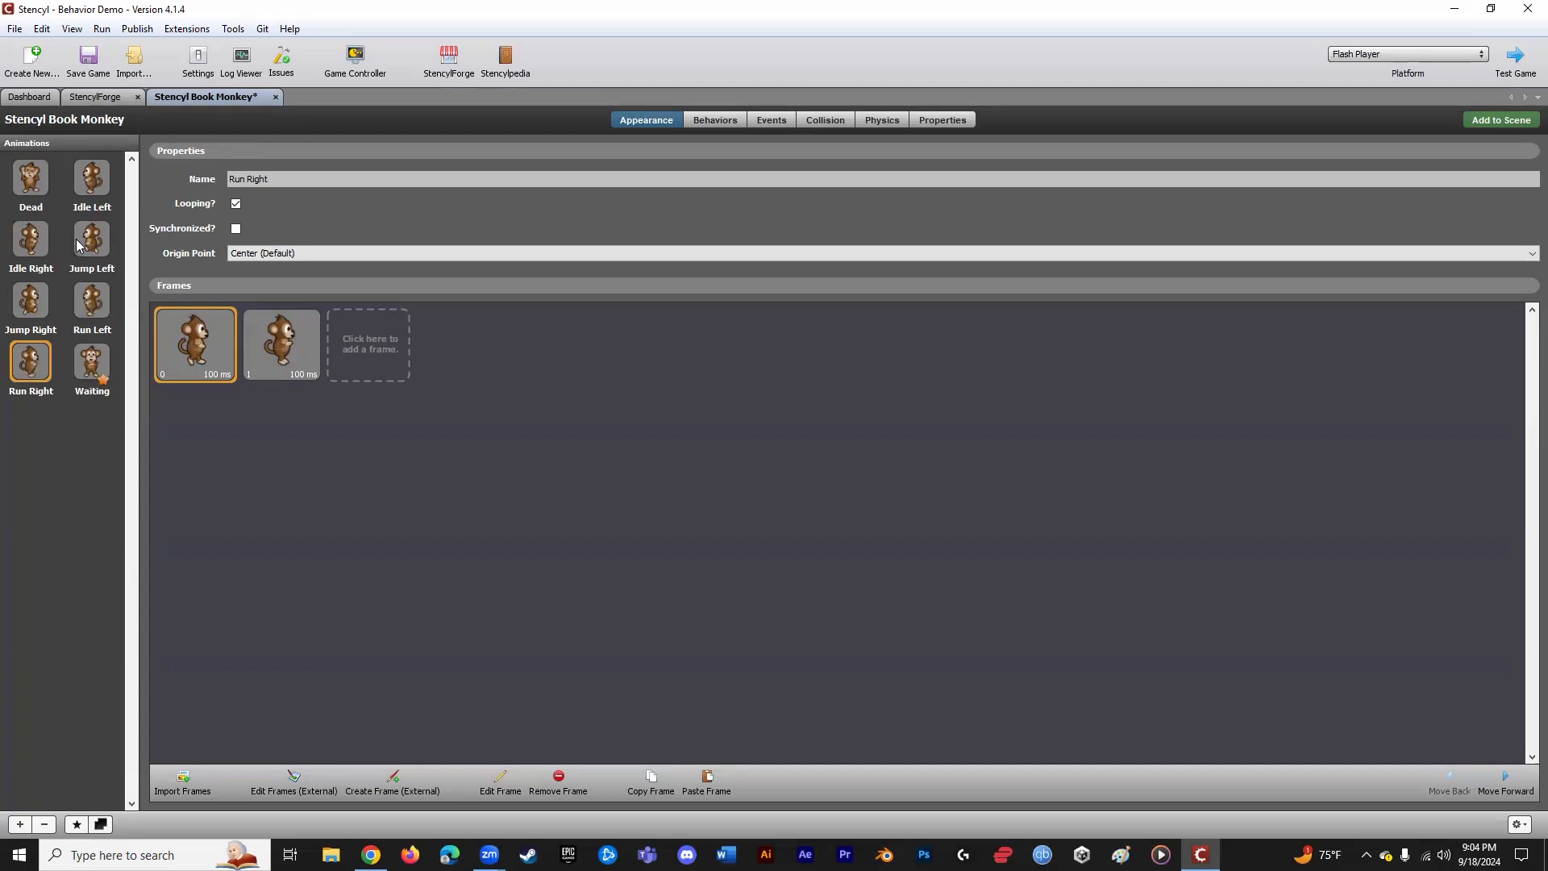
pyautogui.click(95, 368)
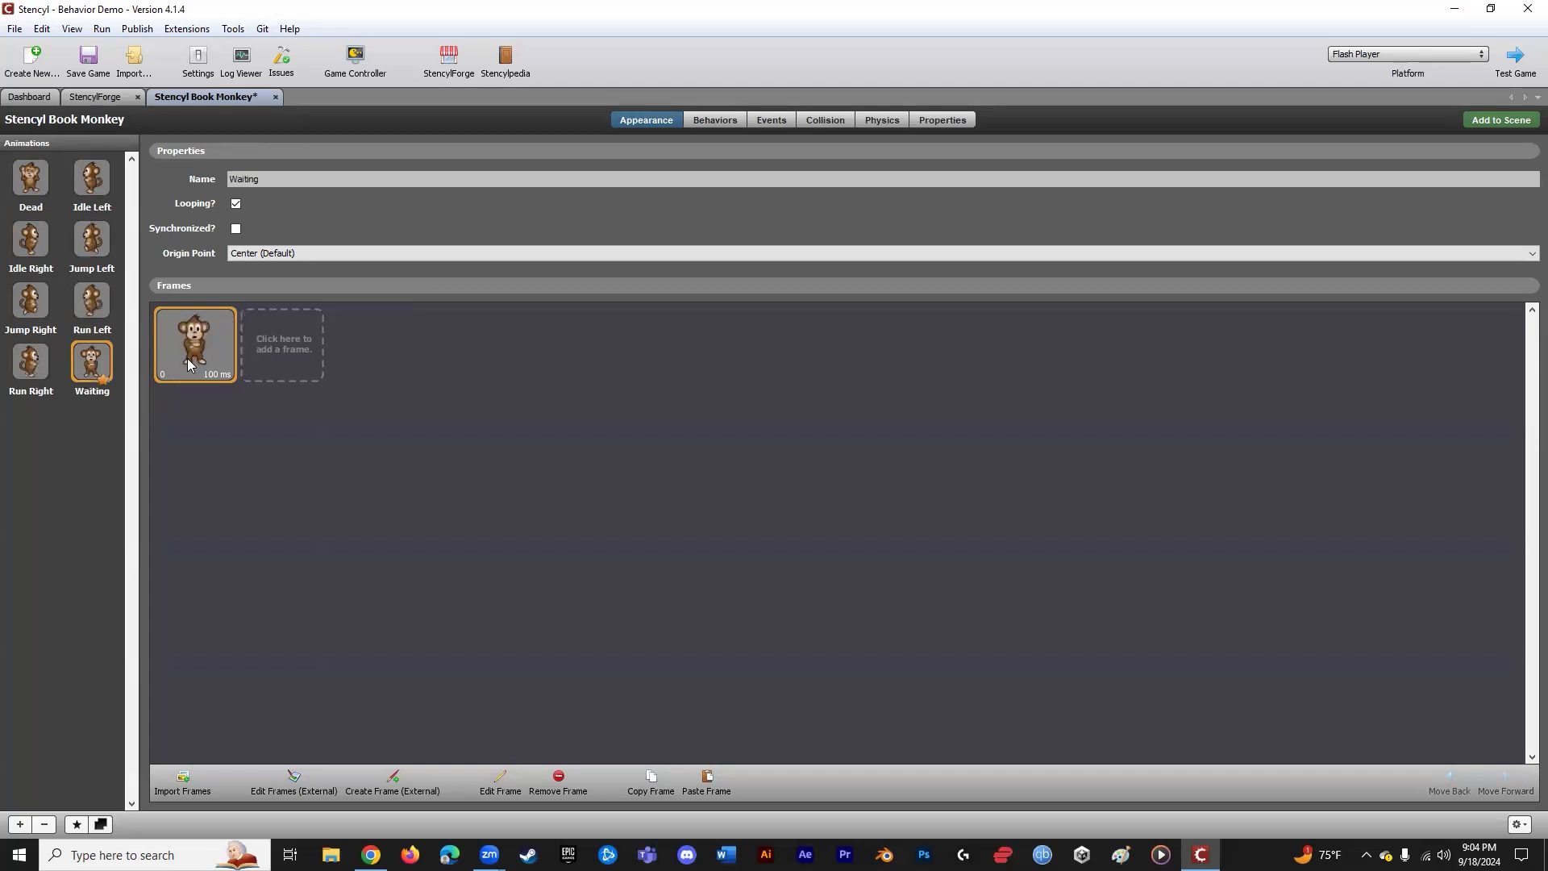
pyautogui.click(729, 124)
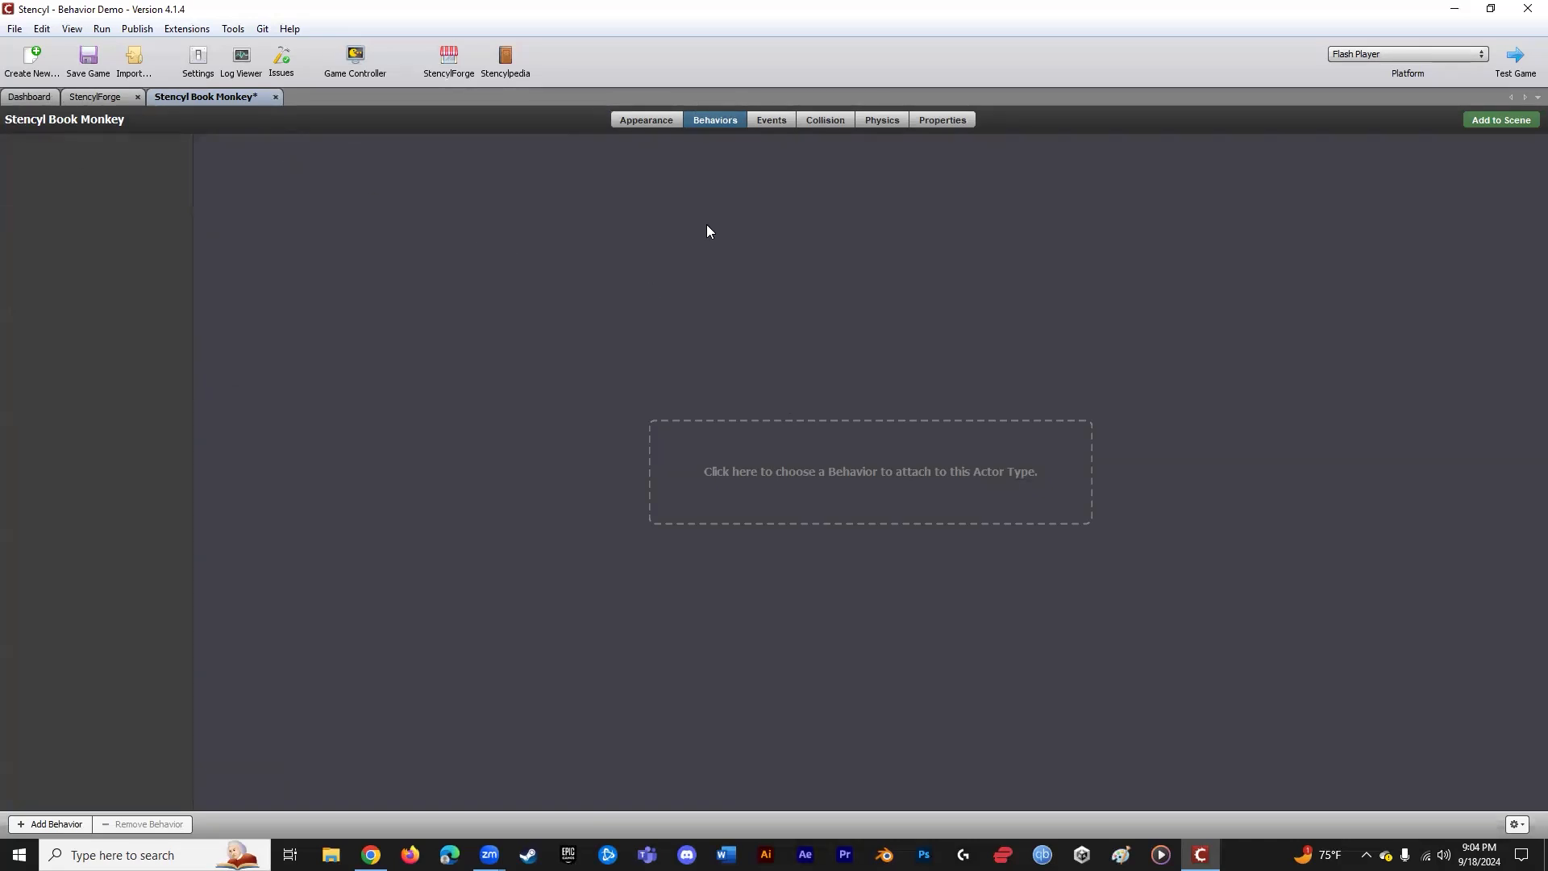
# - Browse the StencylForge actor types by Most Downloads and Most Useful, and return to the monkey's appearance settings
pyautogui.click(82, 98)
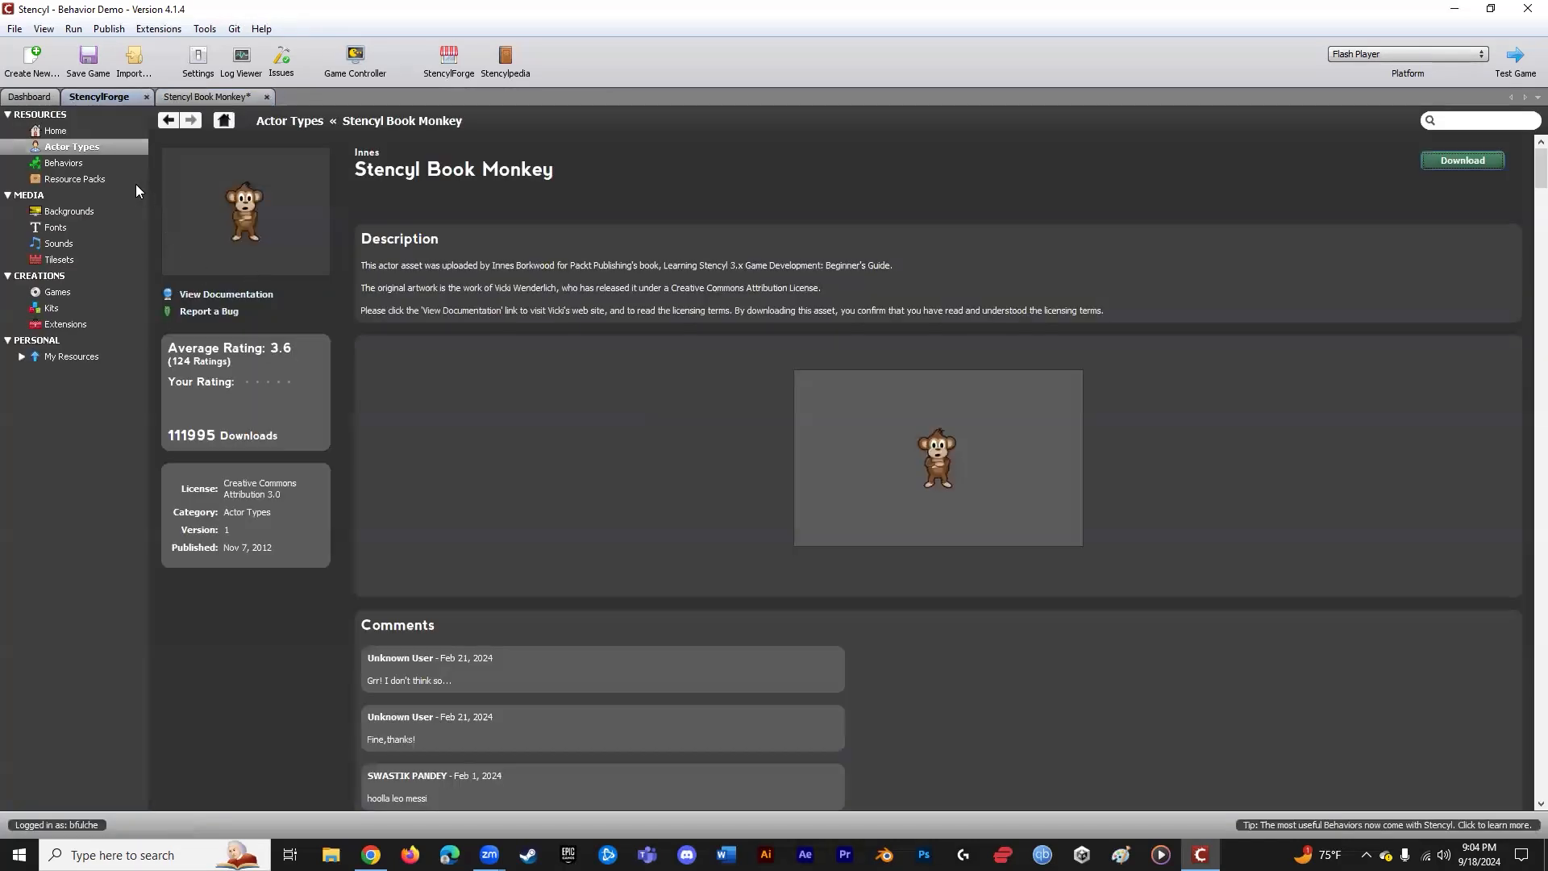
pyautogui.click(168, 120)
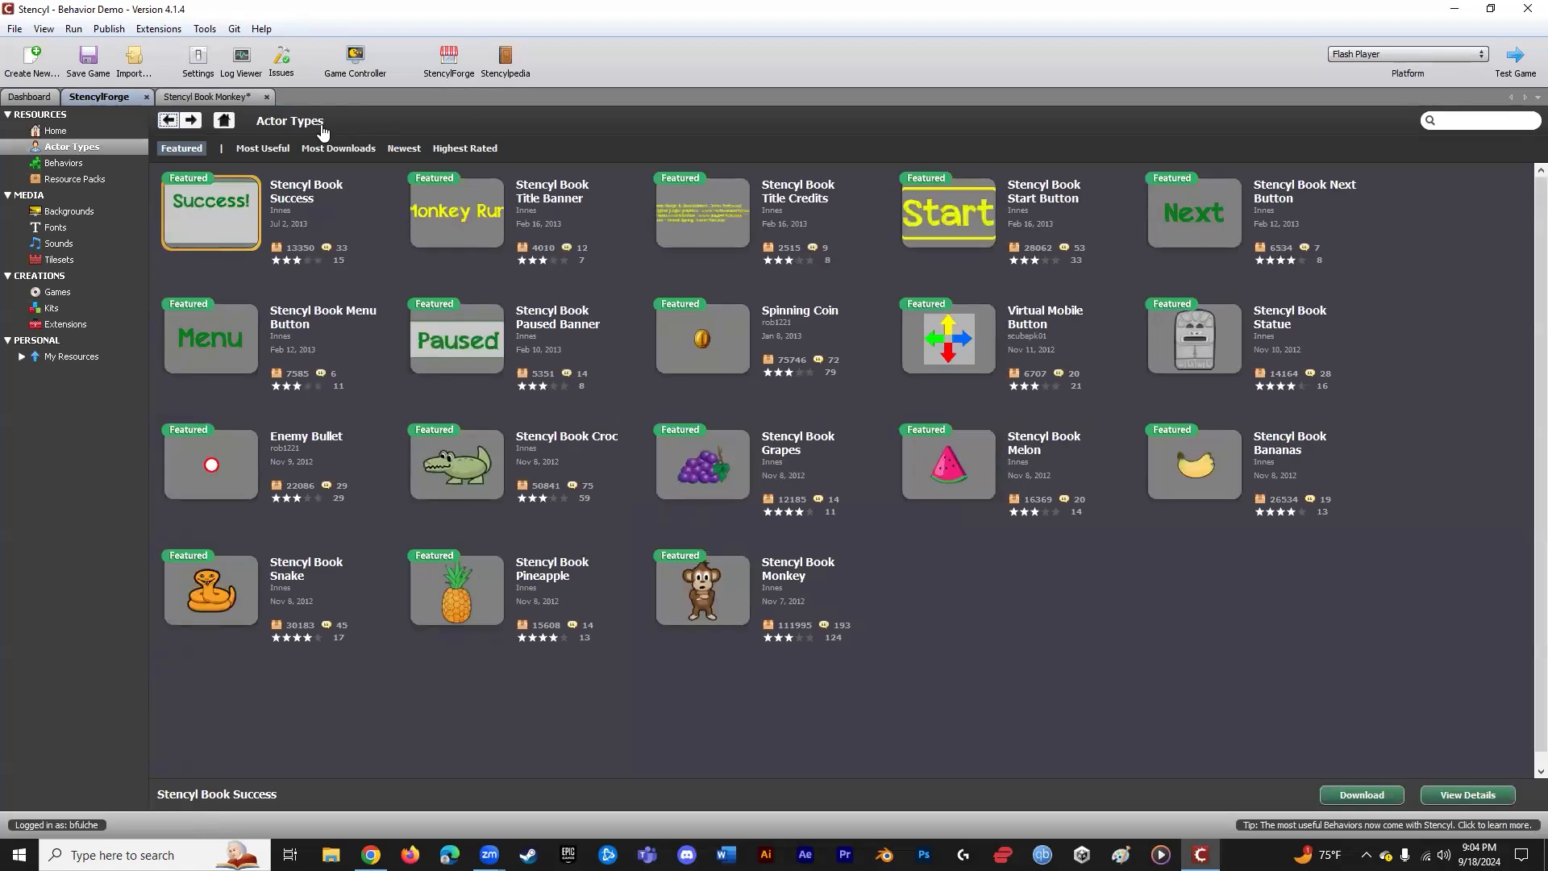
pyautogui.click(308, 150)
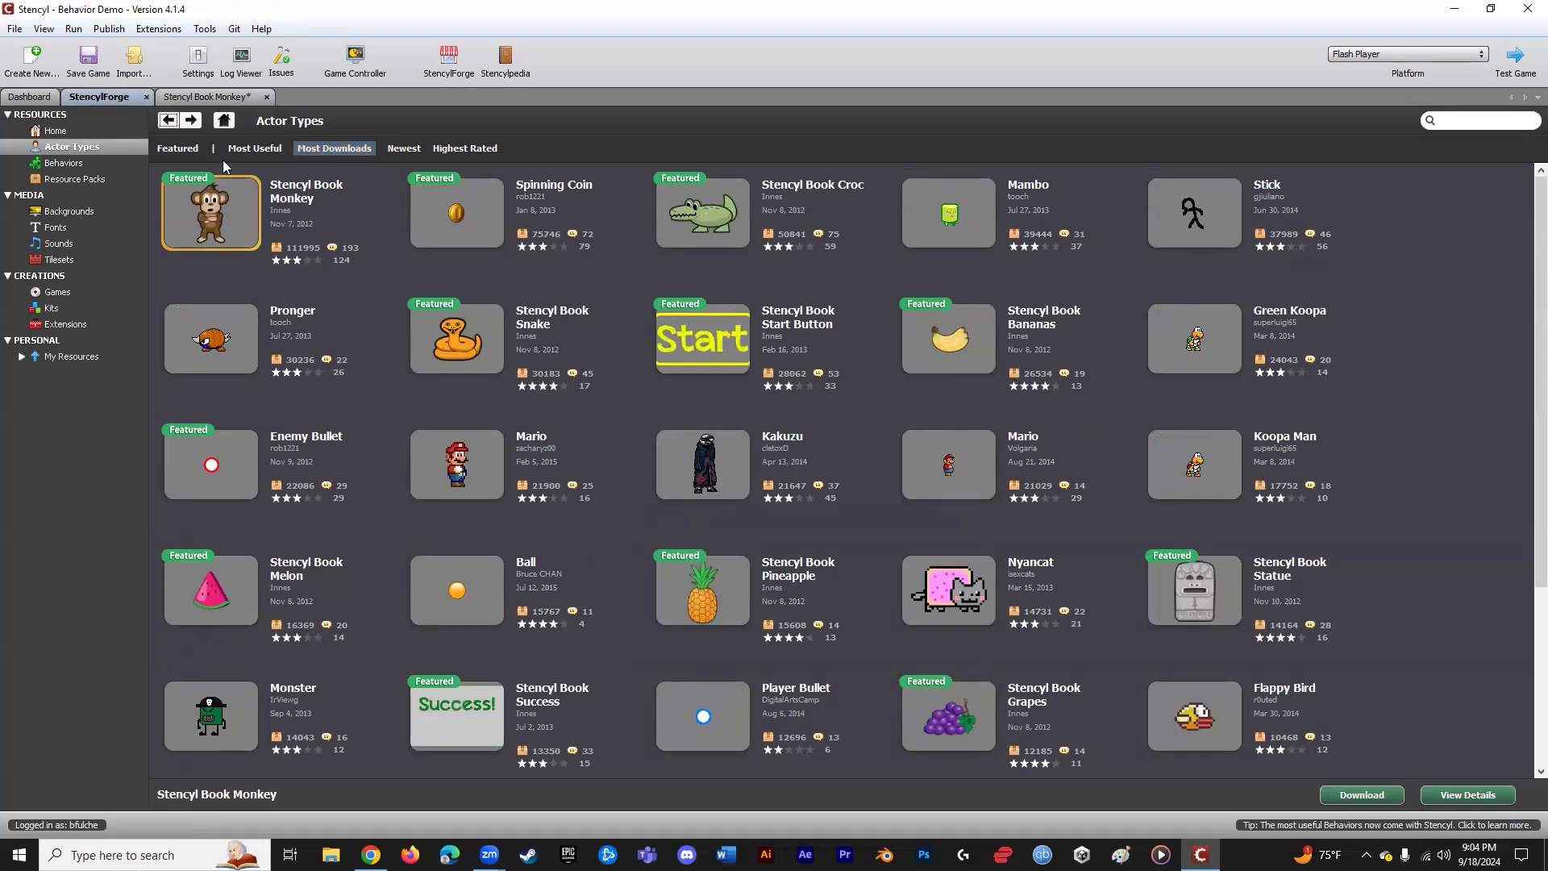
pyautogui.click(251, 148)
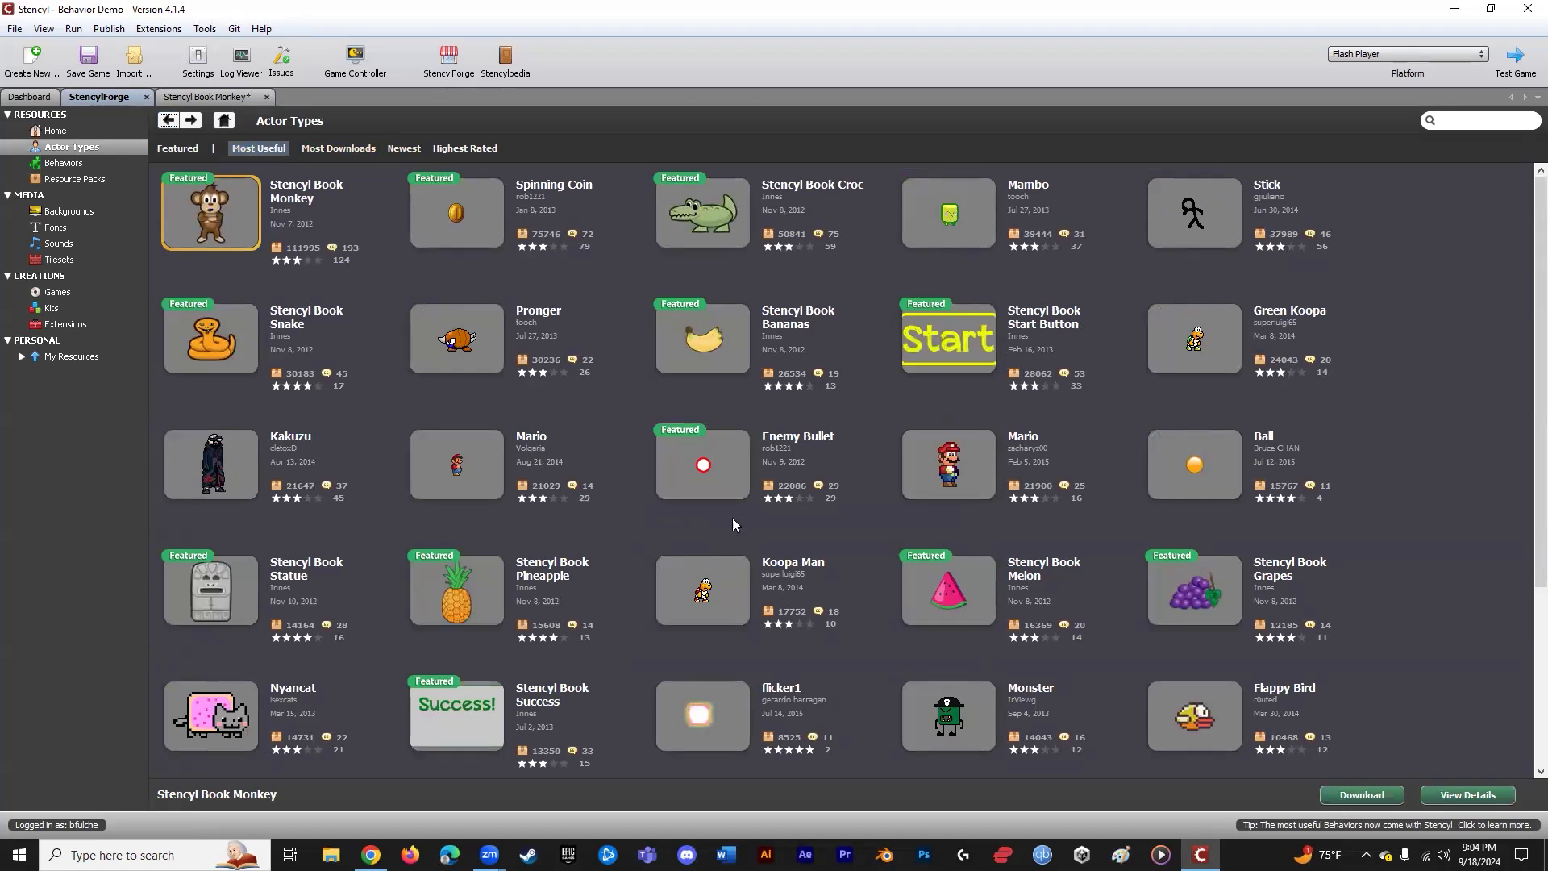
pyautogui.scroll(-3, 1000, 484)
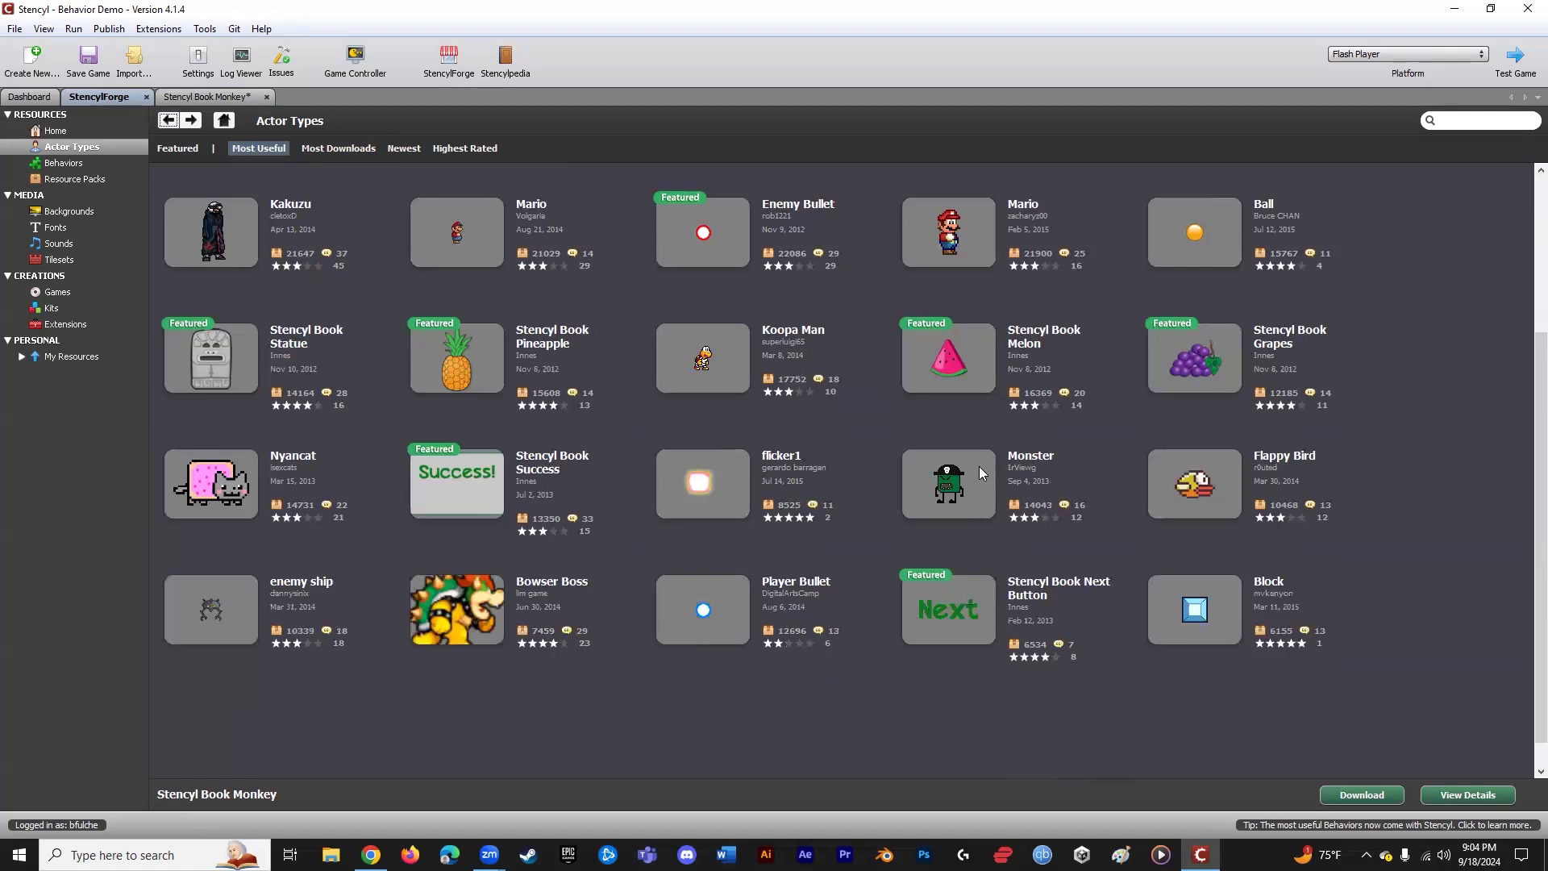
pyautogui.scroll(3, 863, 479)
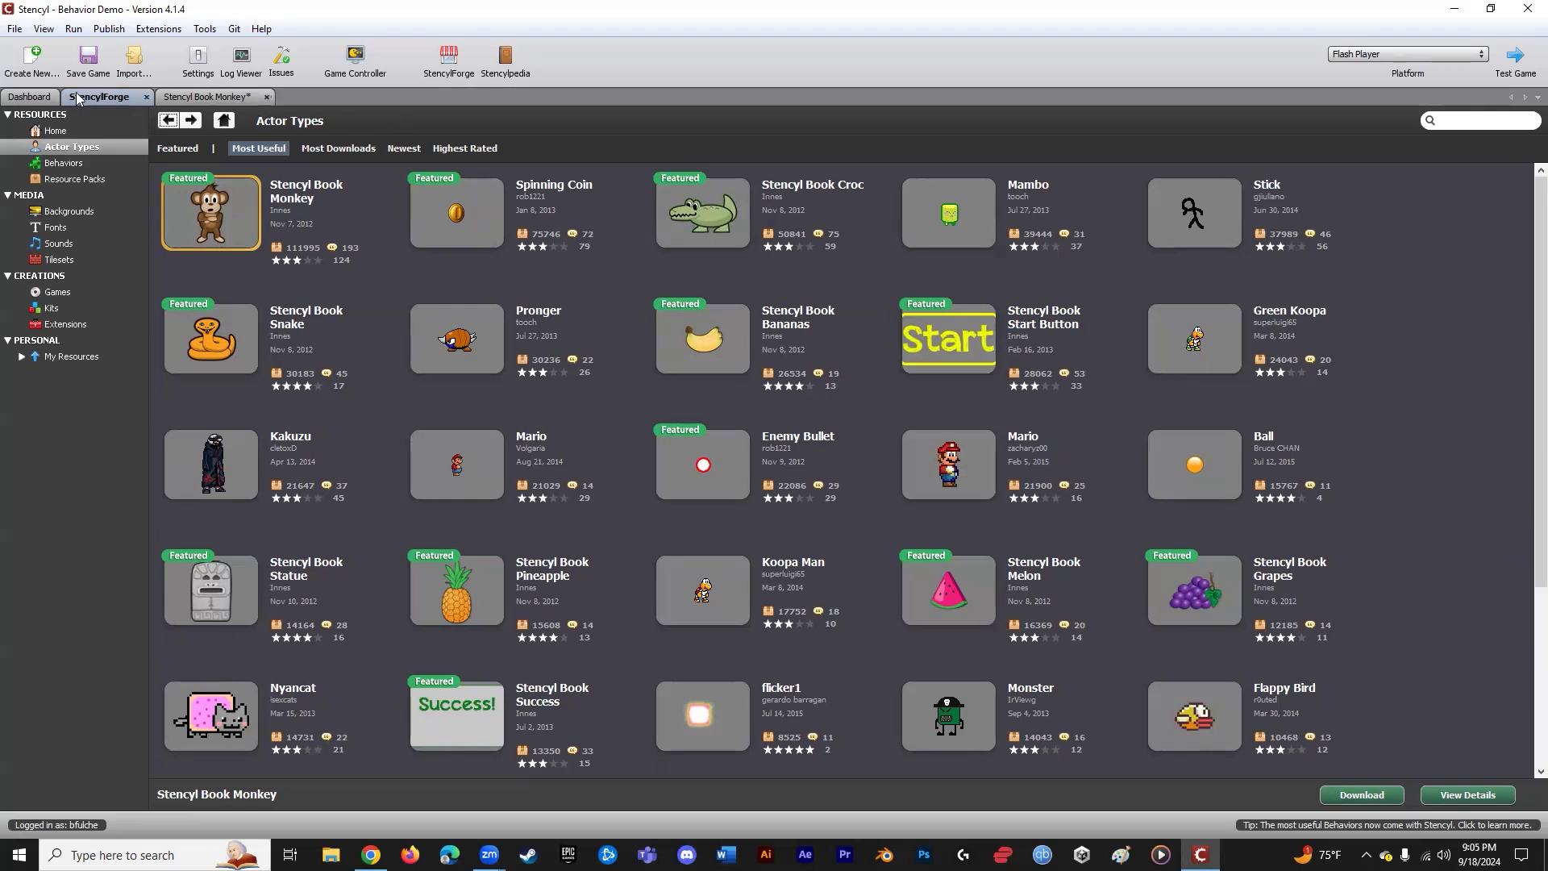
pyautogui.click(187, 99)
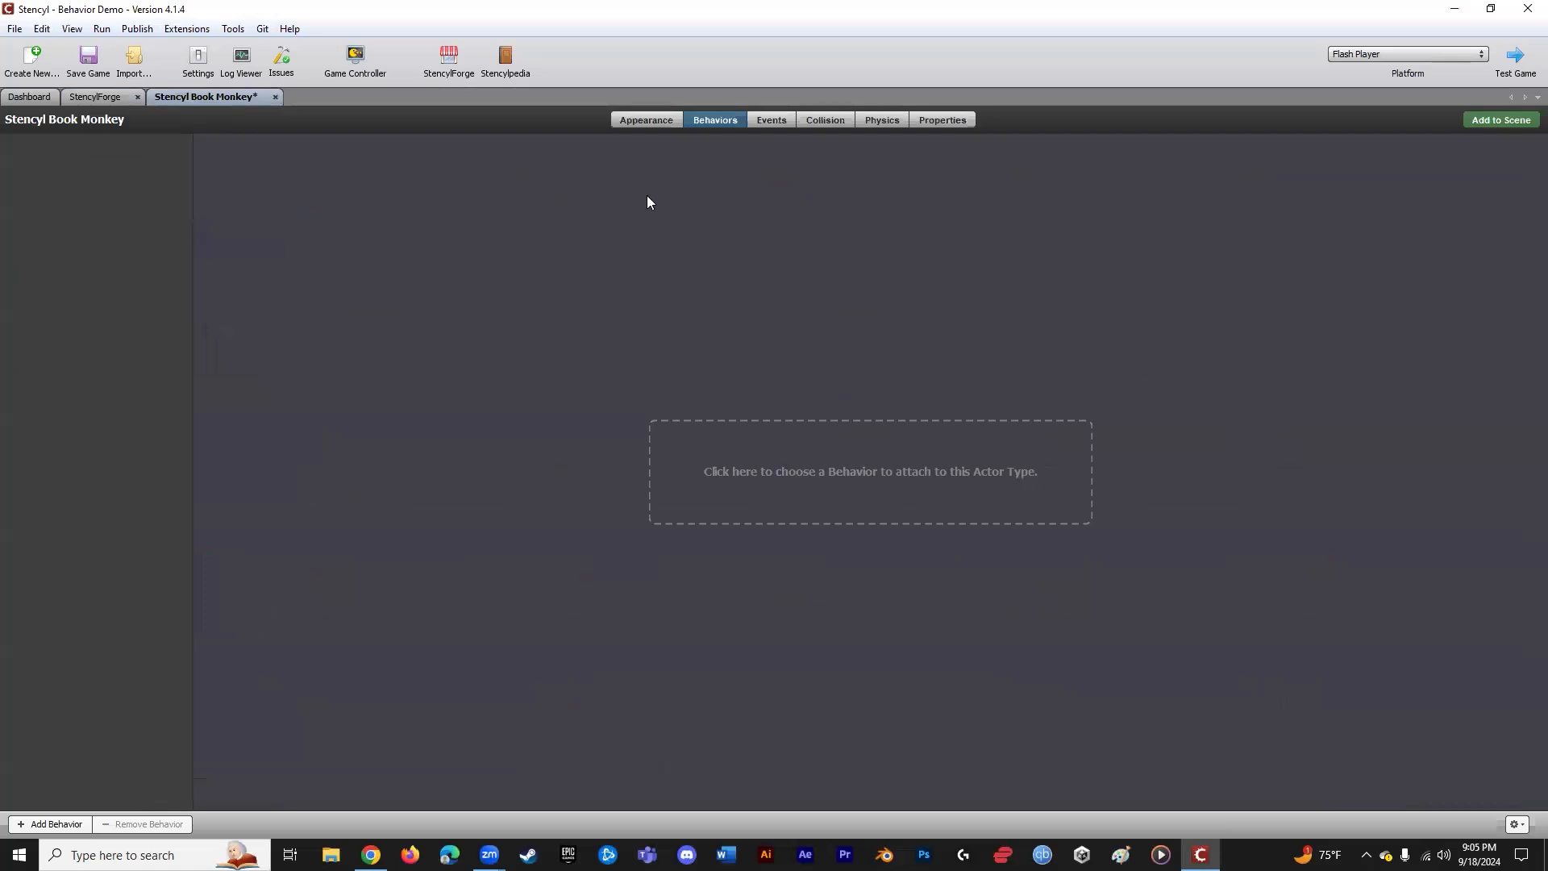
pyautogui.click(658, 123)
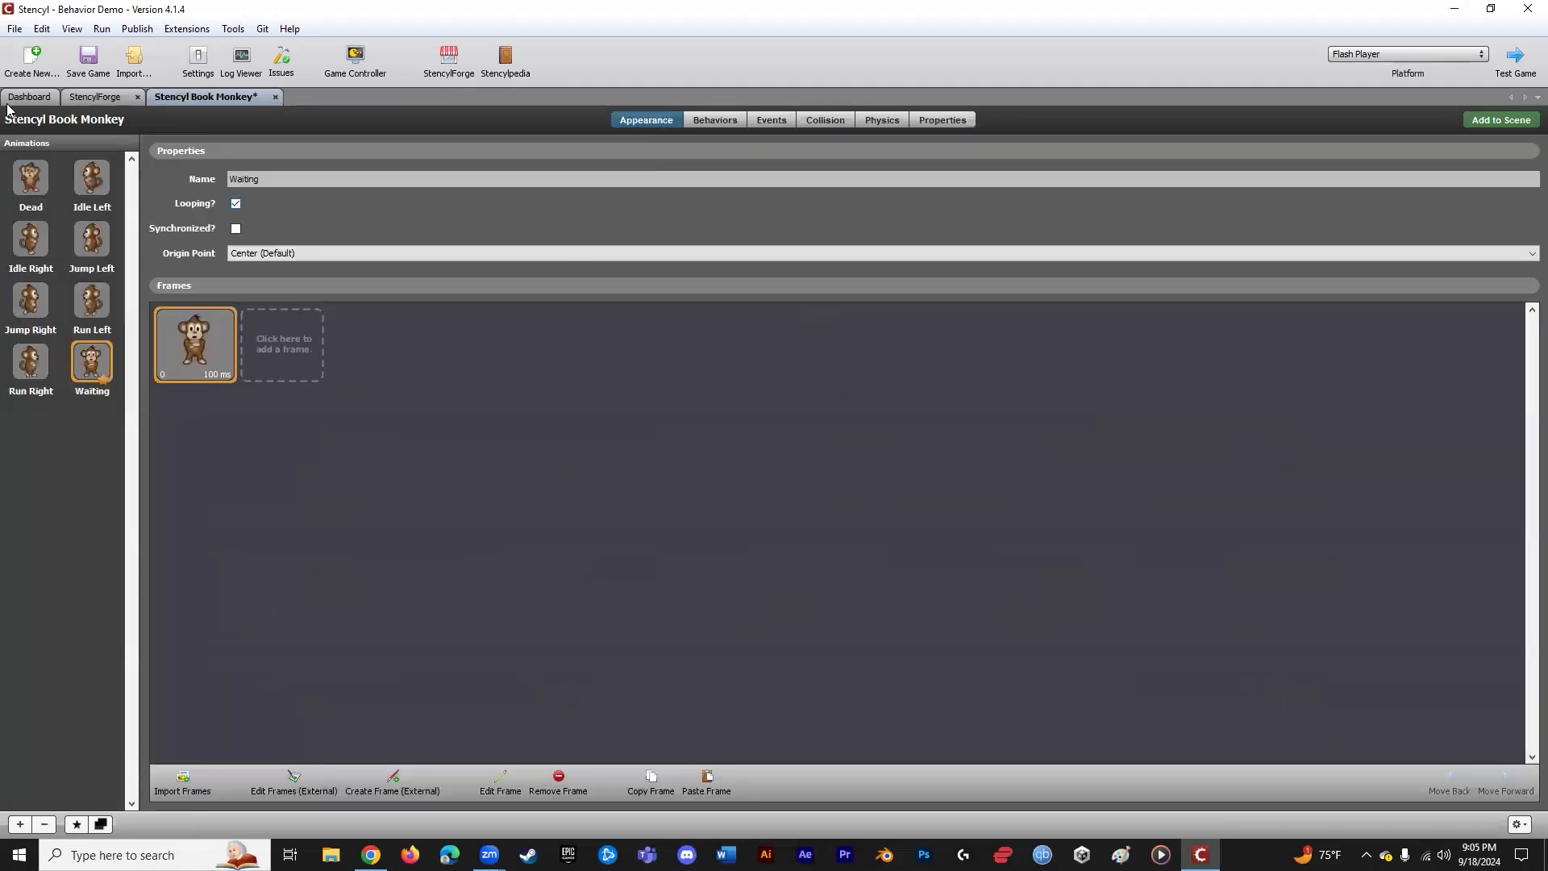
# - Create a new scene named "Level 1" with the default size and background
pyautogui.click(39, 97)
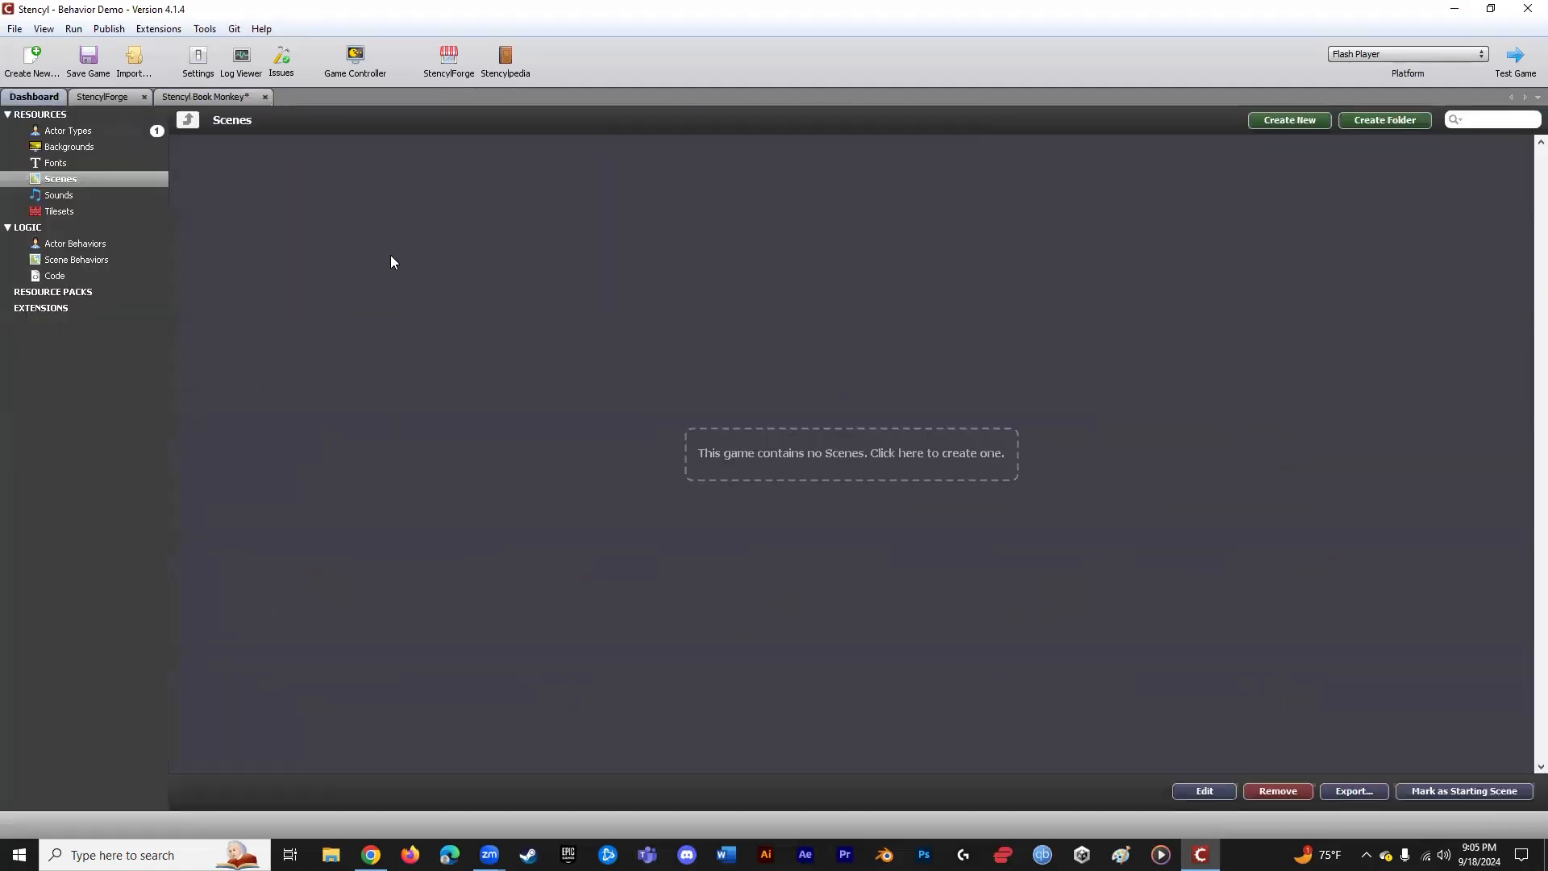
pyautogui.click(892, 465)
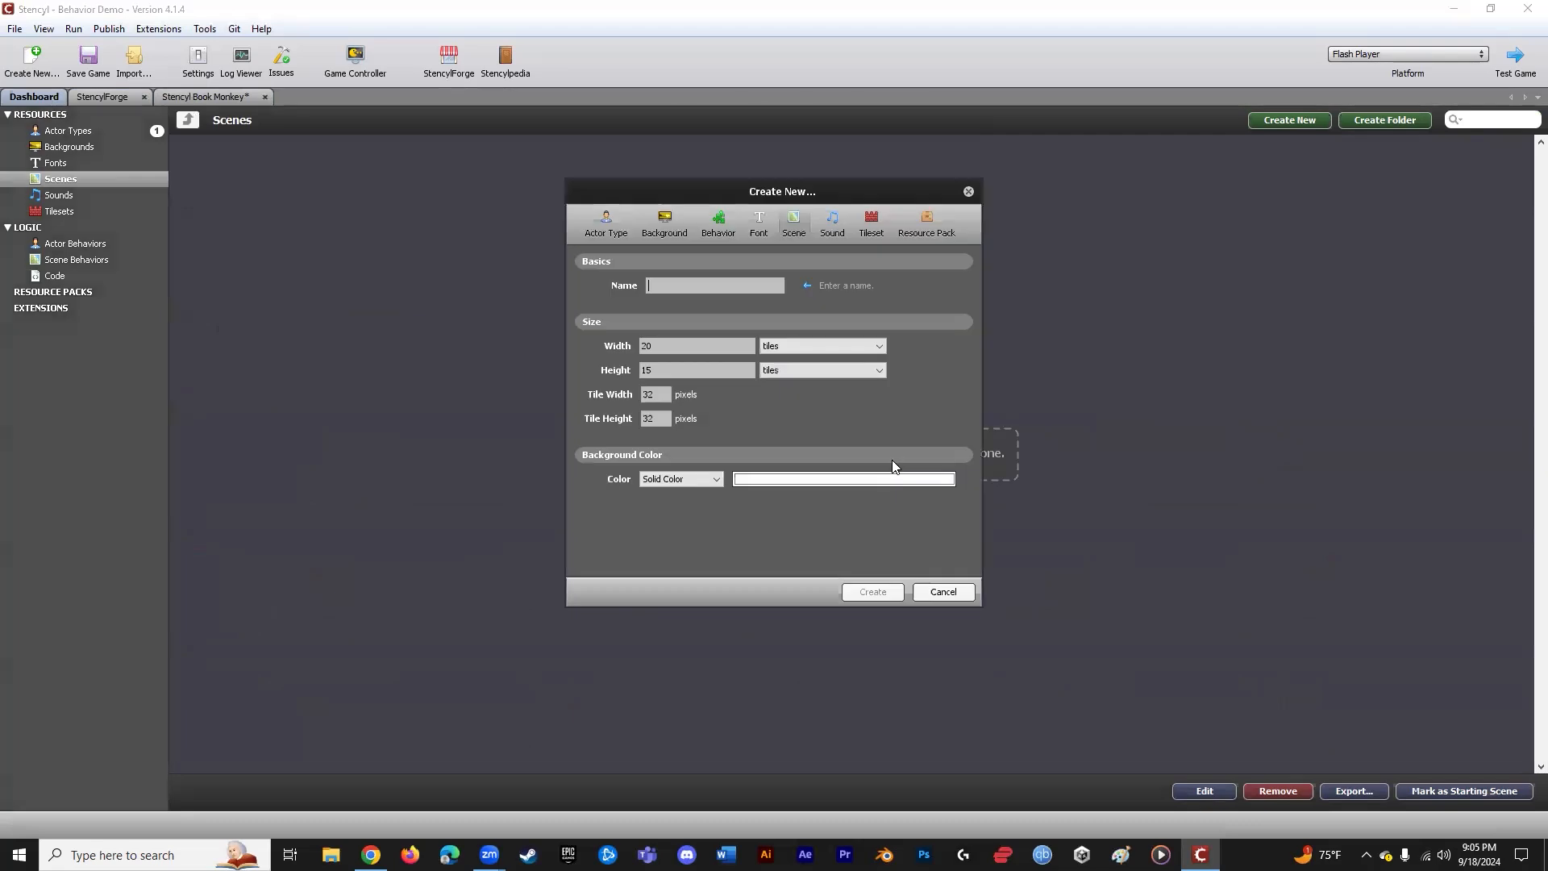
pyautogui.write('Level 1')
pyautogui.click(873, 592)
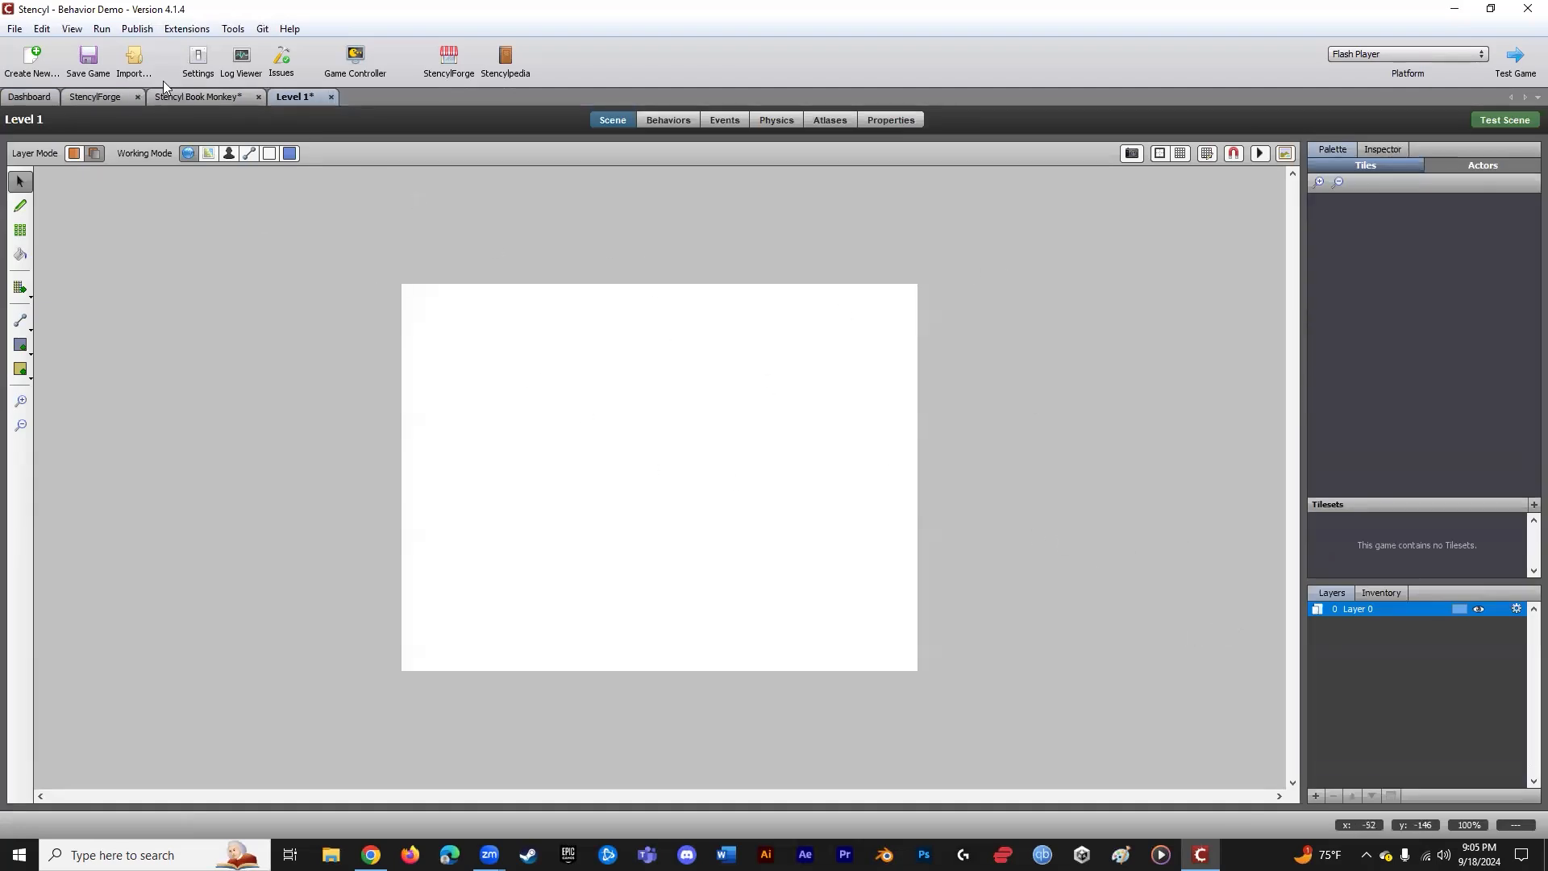
# - Download the featured Stencyl Book Tileset from the StencylForge tilesets into the game
pyautogui.click(31, 99)
pyautogui.click(74, 213)
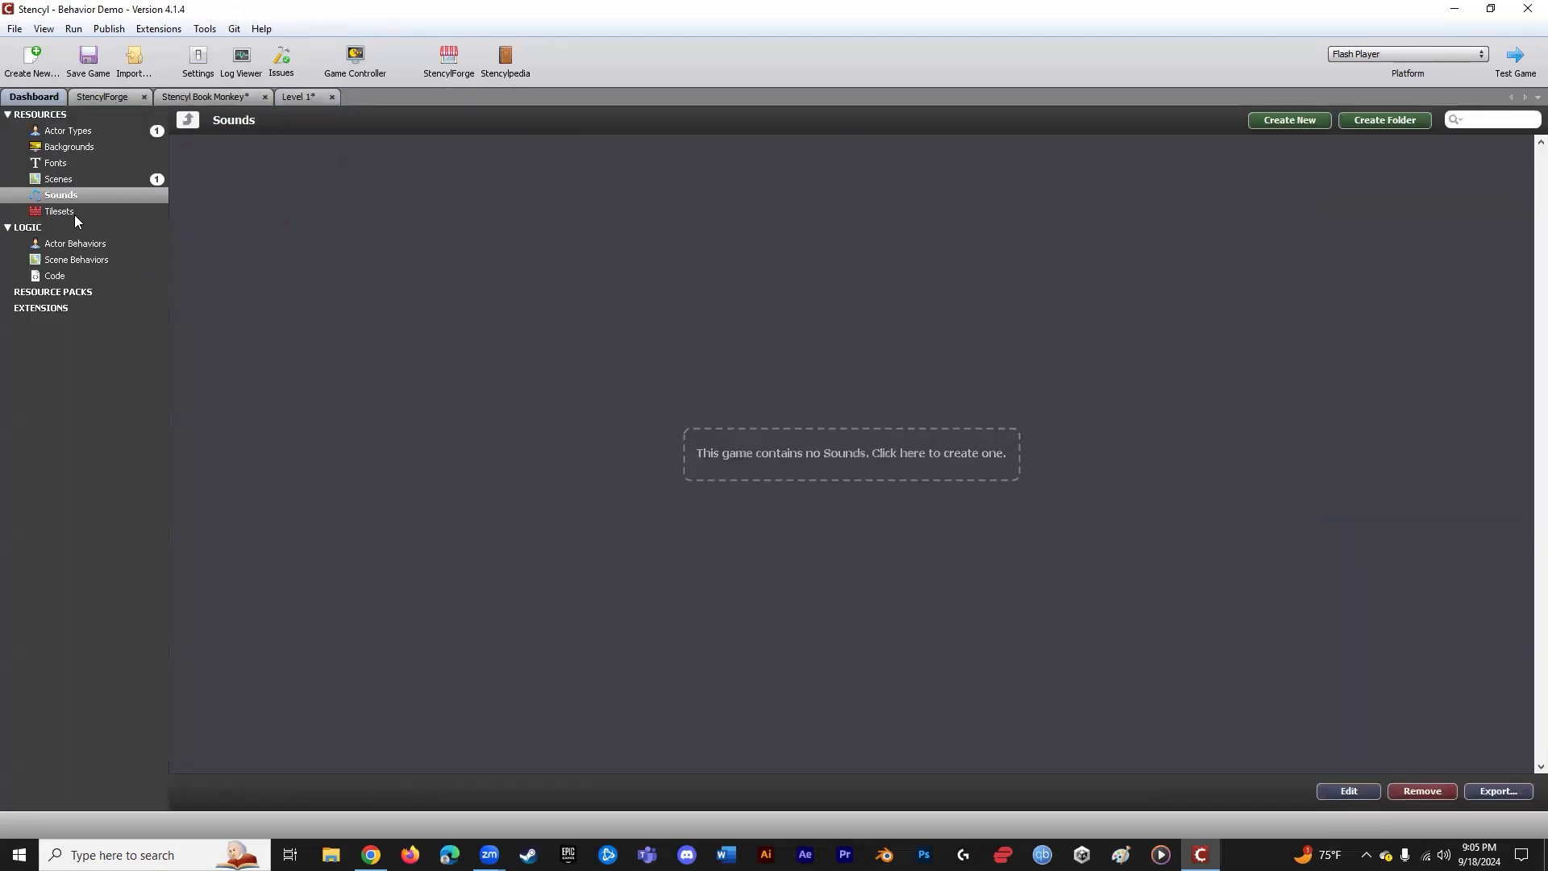
pyautogui.click(446, 62)
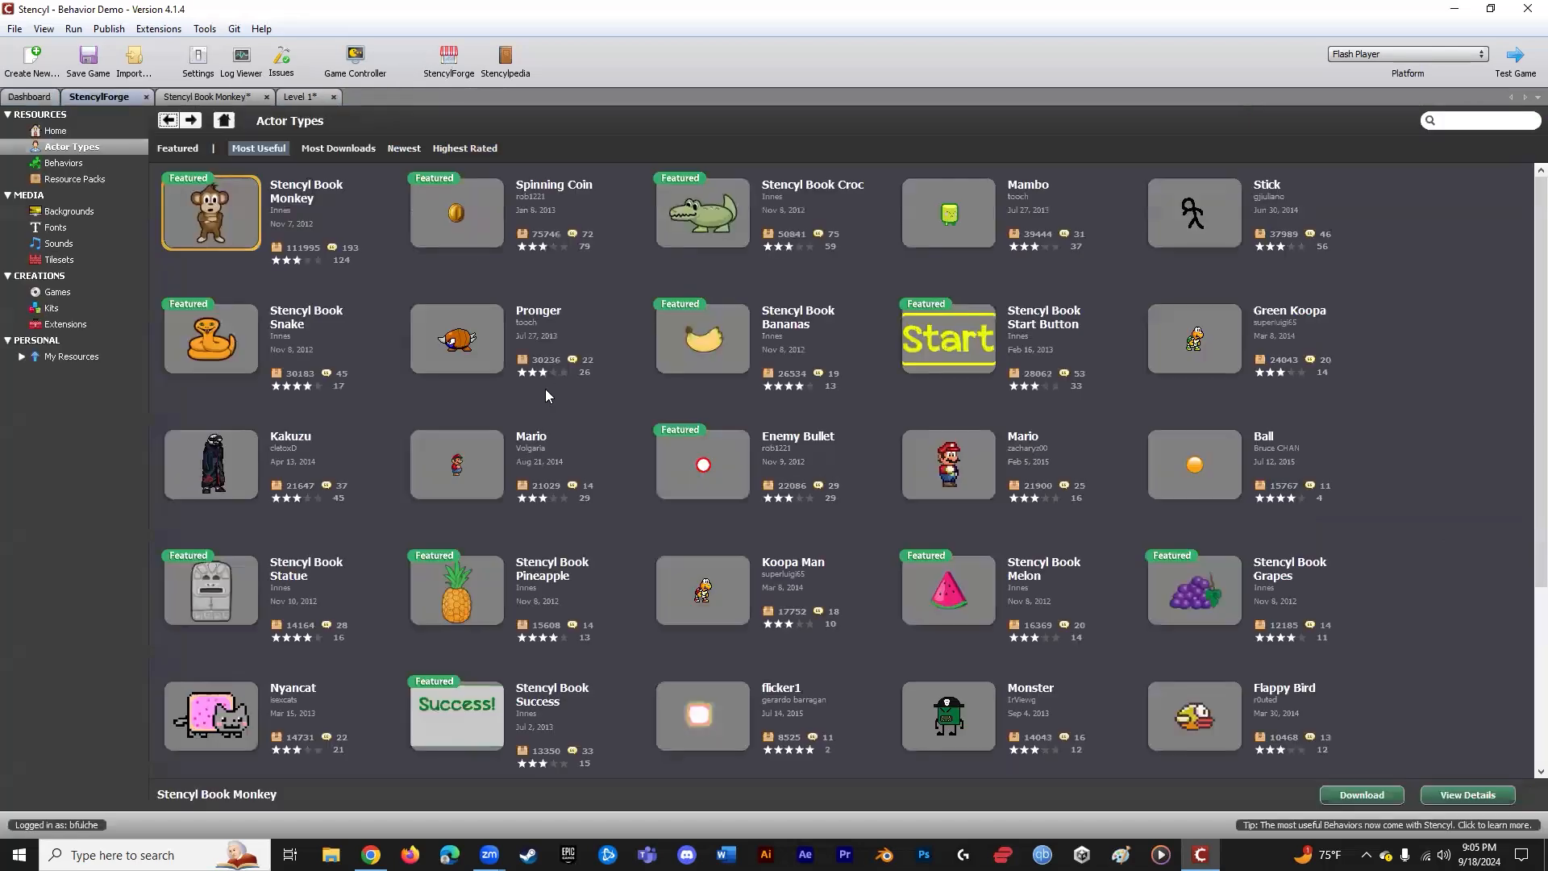
pyautogui.click(58, 260)
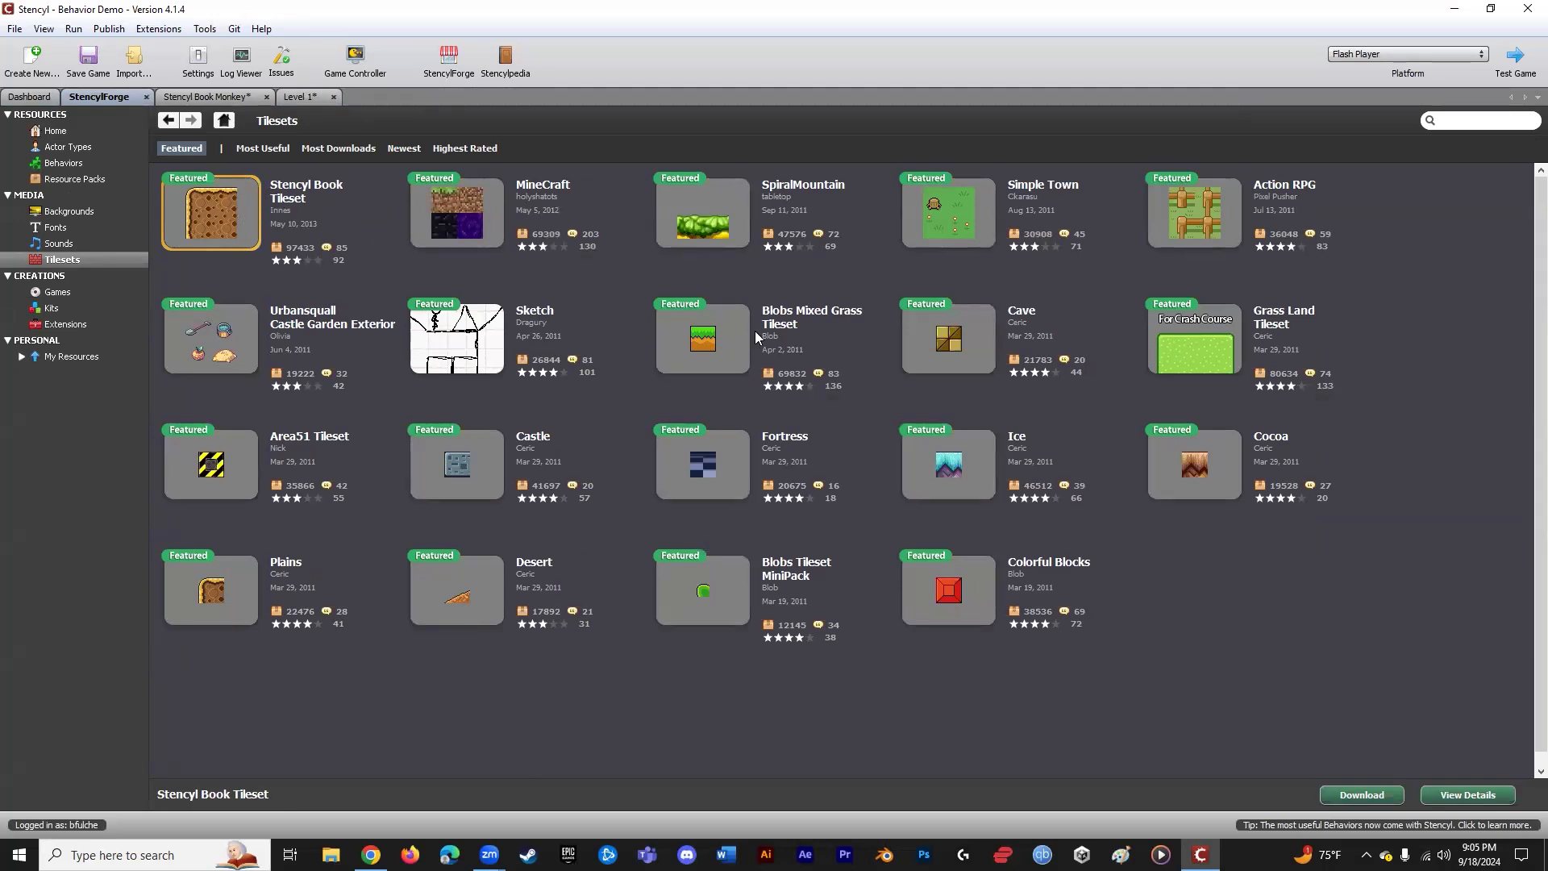
pyautogui.click(1259, 332)
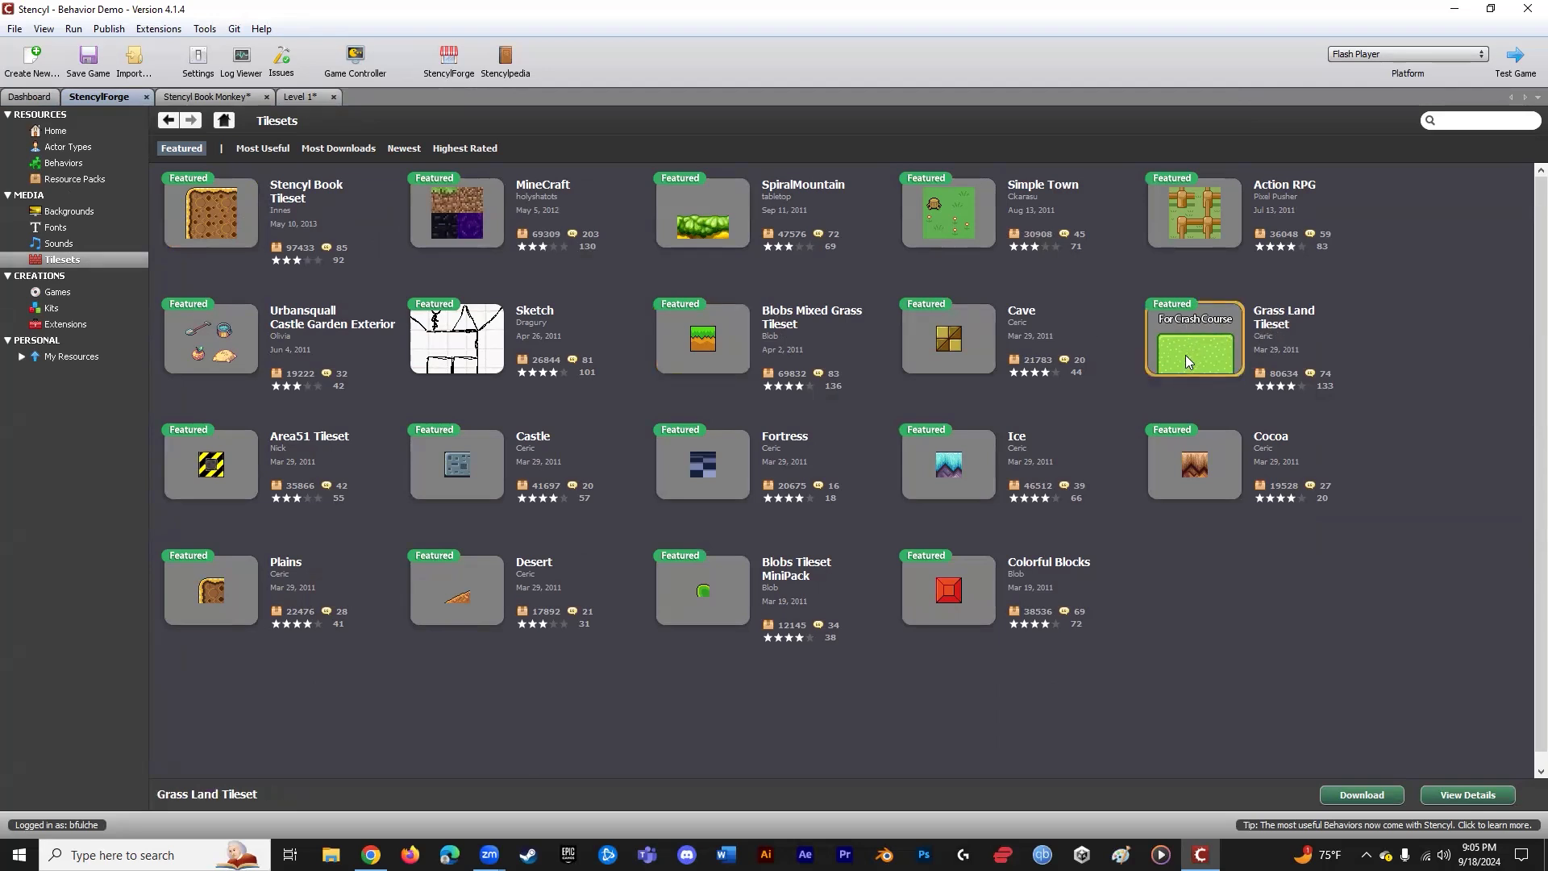
pyautogui.click(213, 211)
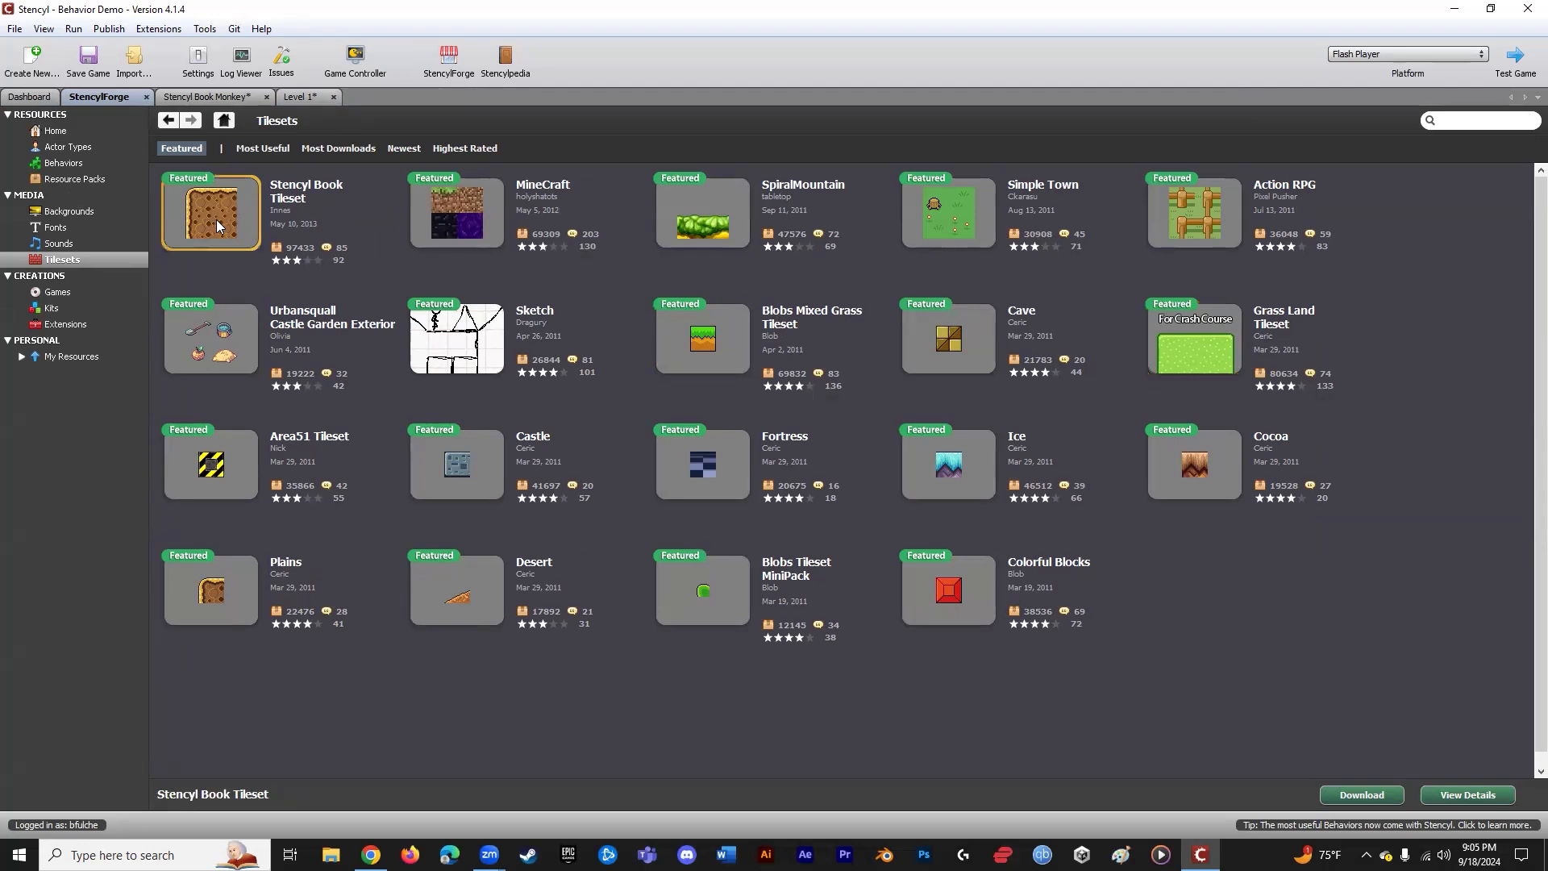
pyautogui.doubleClick(216, 219)
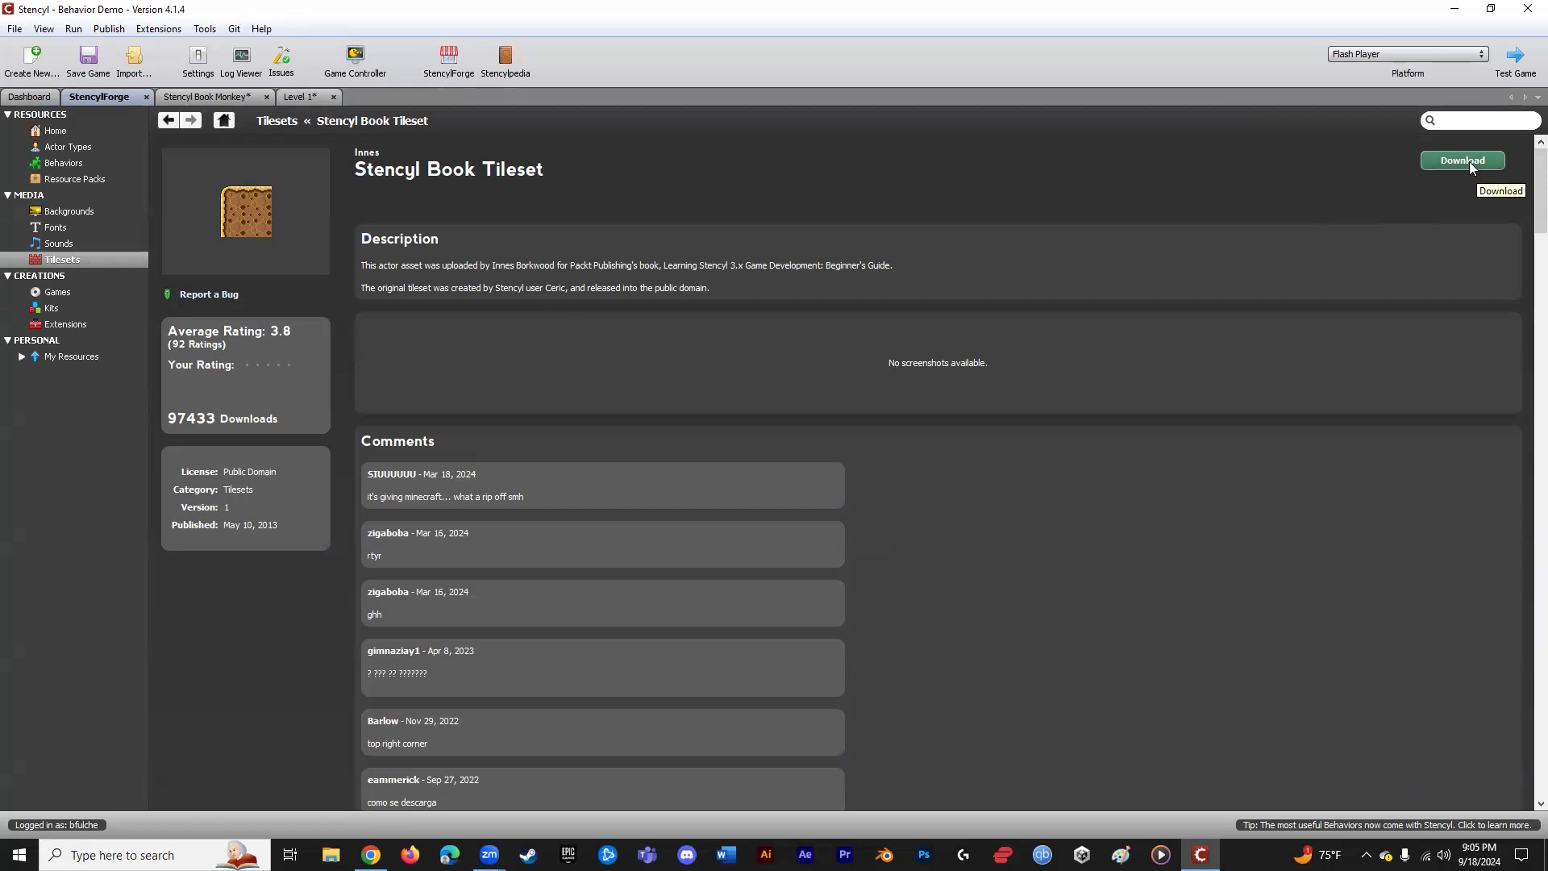
pyautogui.click(1468, 161)
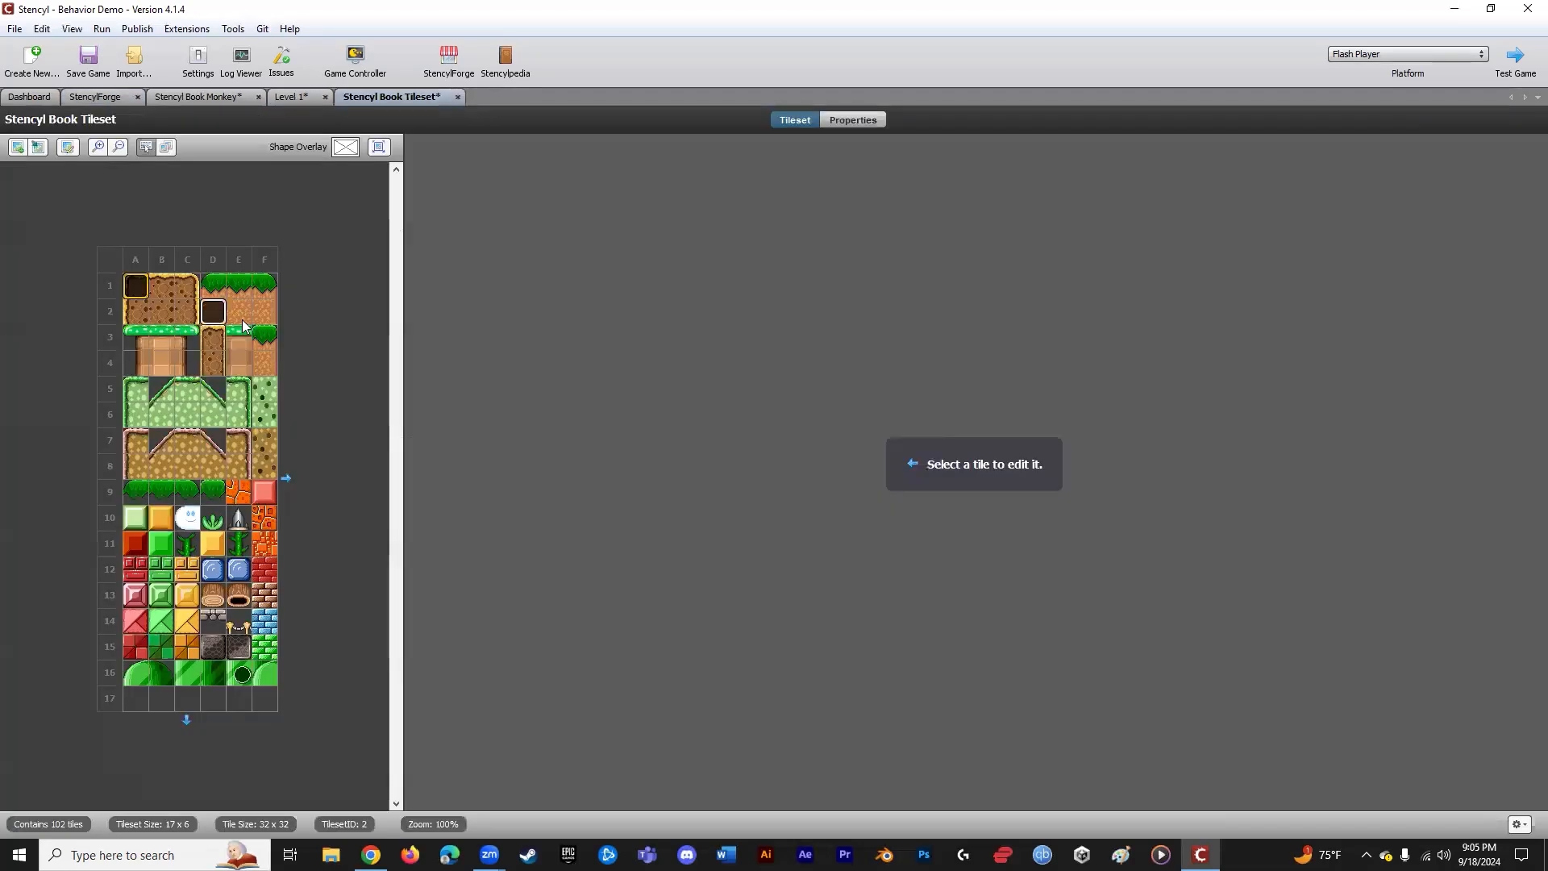
# - Examine the frames and collision bounds of various dirt, hill and block tiles in the Stencyl Book Tileset
pyautogui.click(107, 99)
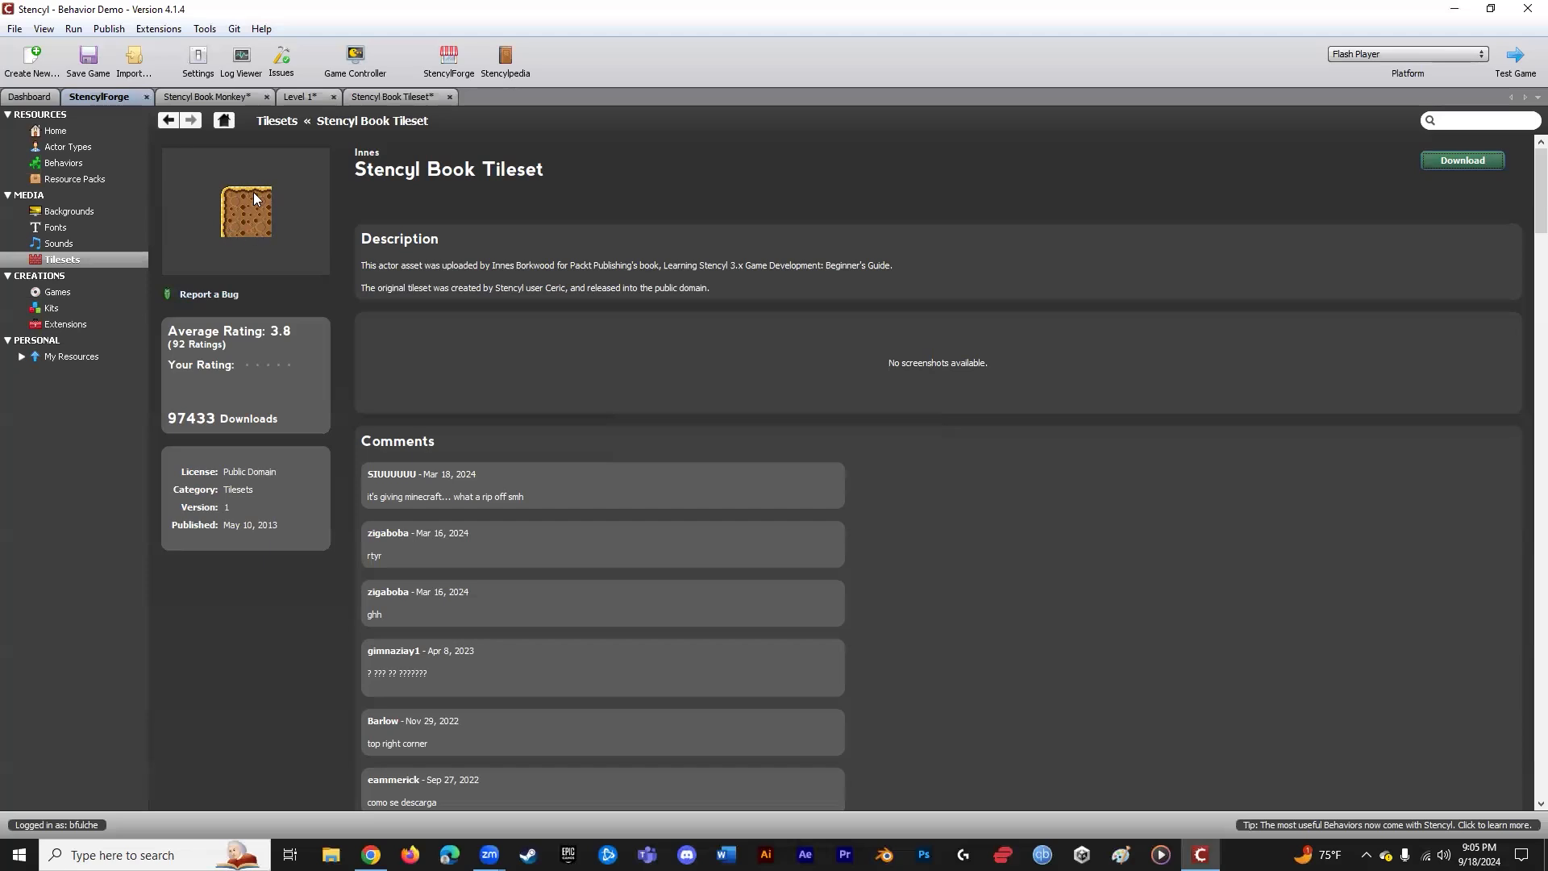
pyautogui.click(393, 99)
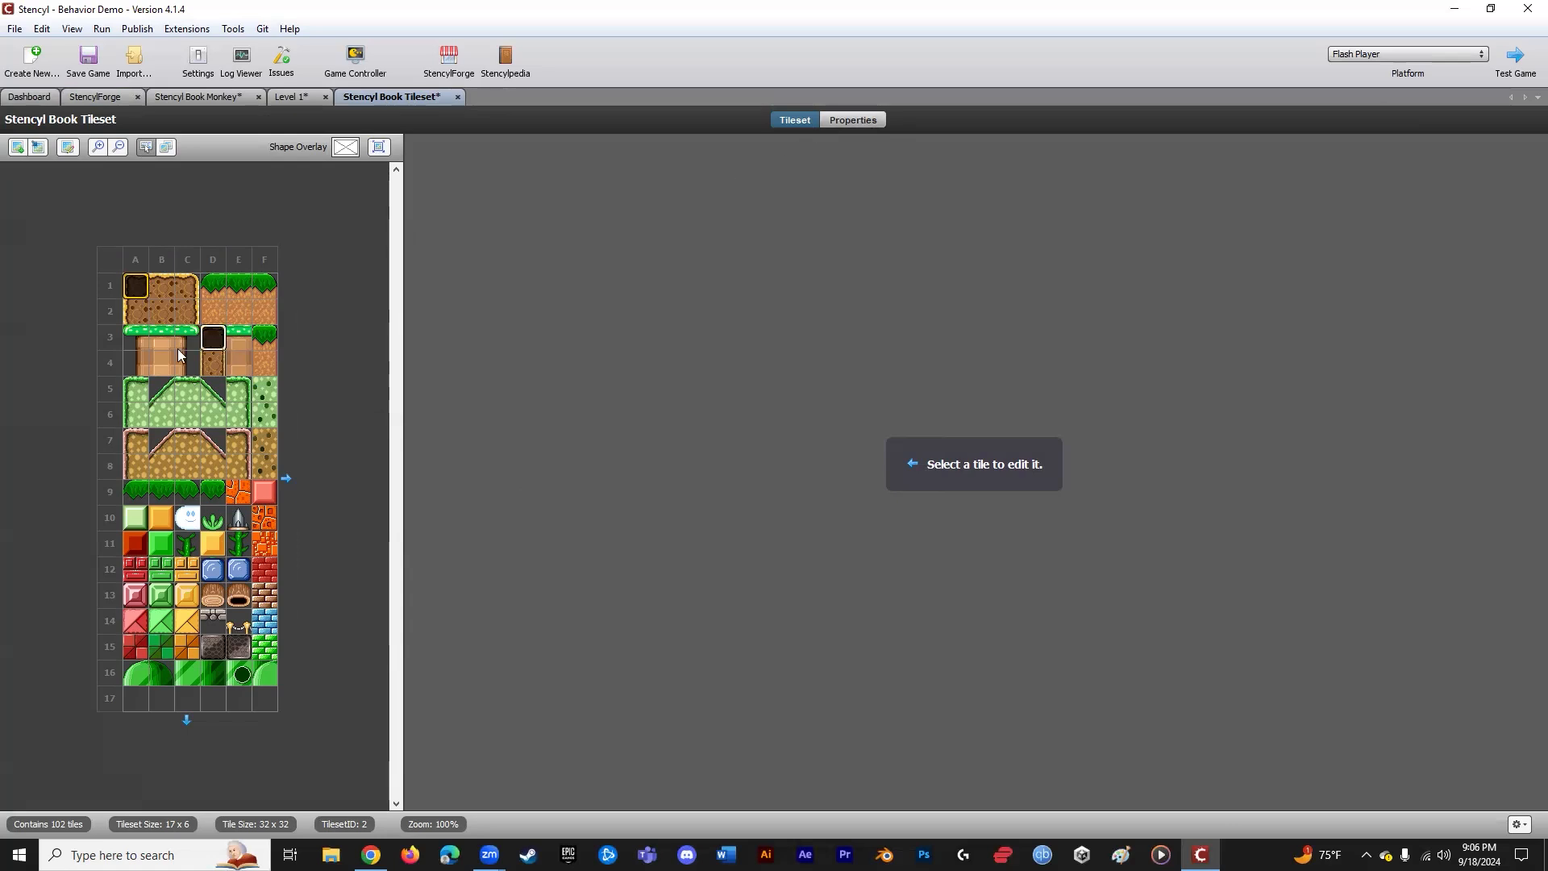
pyautogui.click(185, 310)
pyautogui.click(265, 308)
pyautogui.click(240, 289)
pyautogui.click(219, 314)
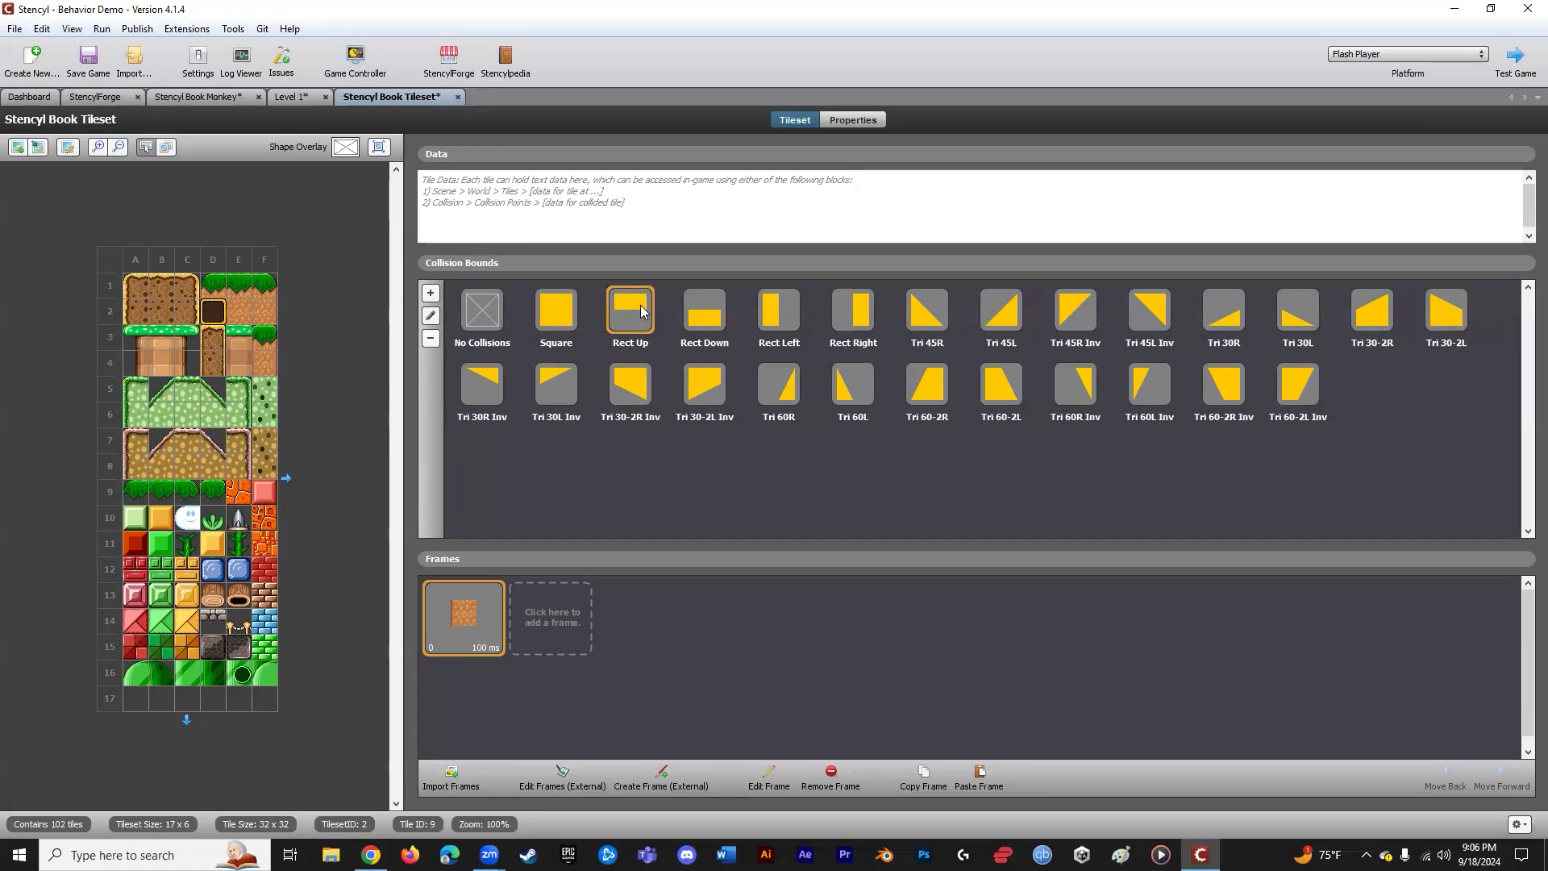
pyautogui.click(189, 324)
pyautogui.click(213, 415)
pyautogui.click(229, 467)
pyautogui.click(187, 519)
pyautogui.click(161, 520)
pyautogui.click(131, 567)
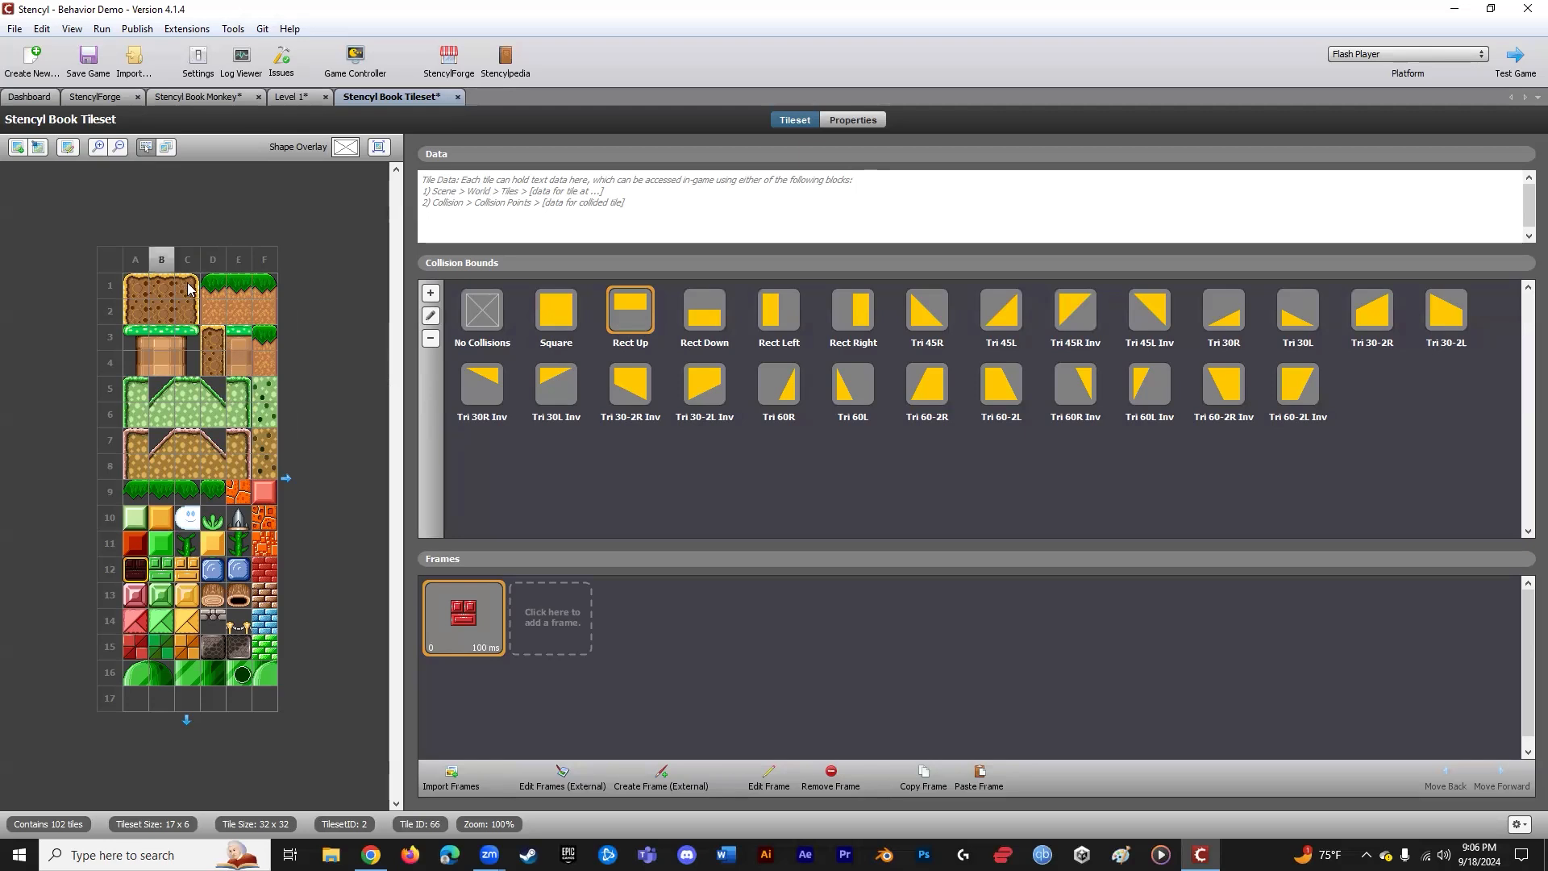
pyautogui.click(869, 124)
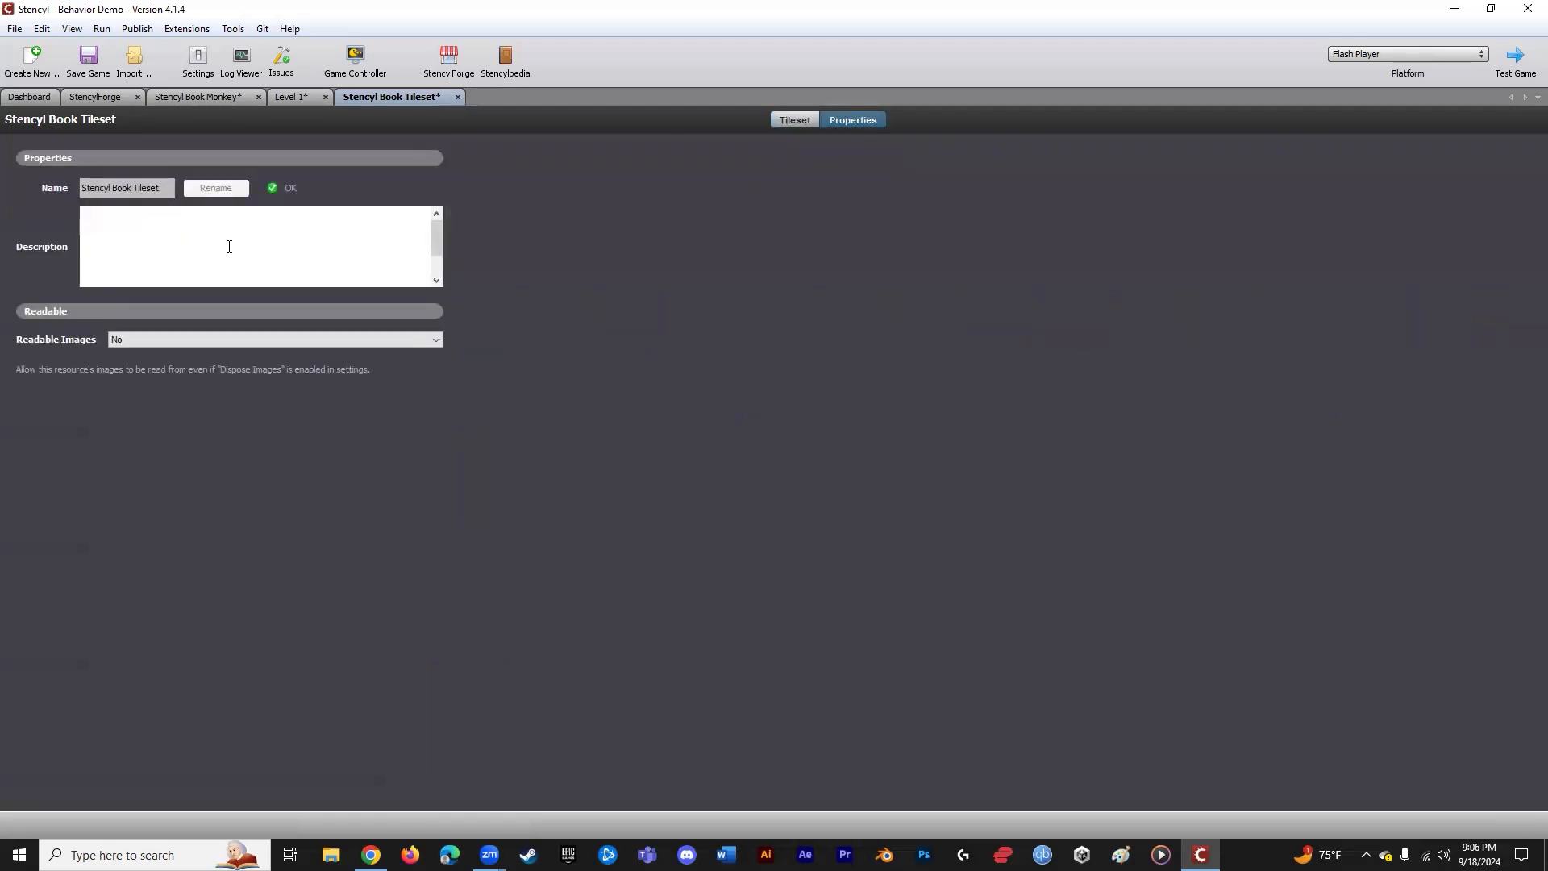
pyautogui.click(39, 98)
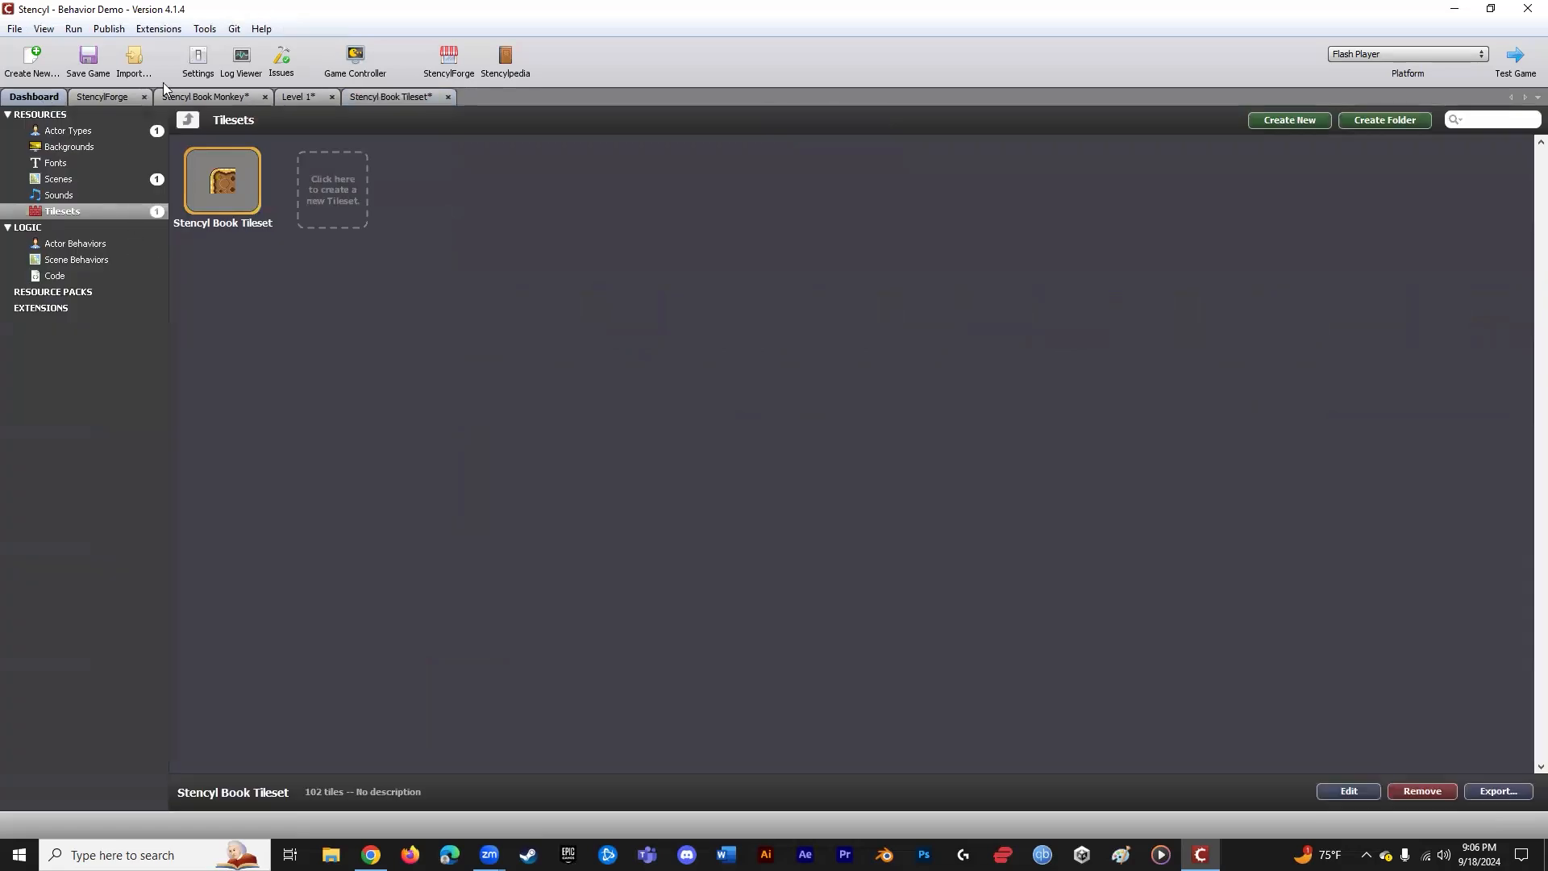
# - In the Level 1 scene, build the left and right dirt edges of the ground three tiles high in the bottom corners
pyautogui.click(315, 96)
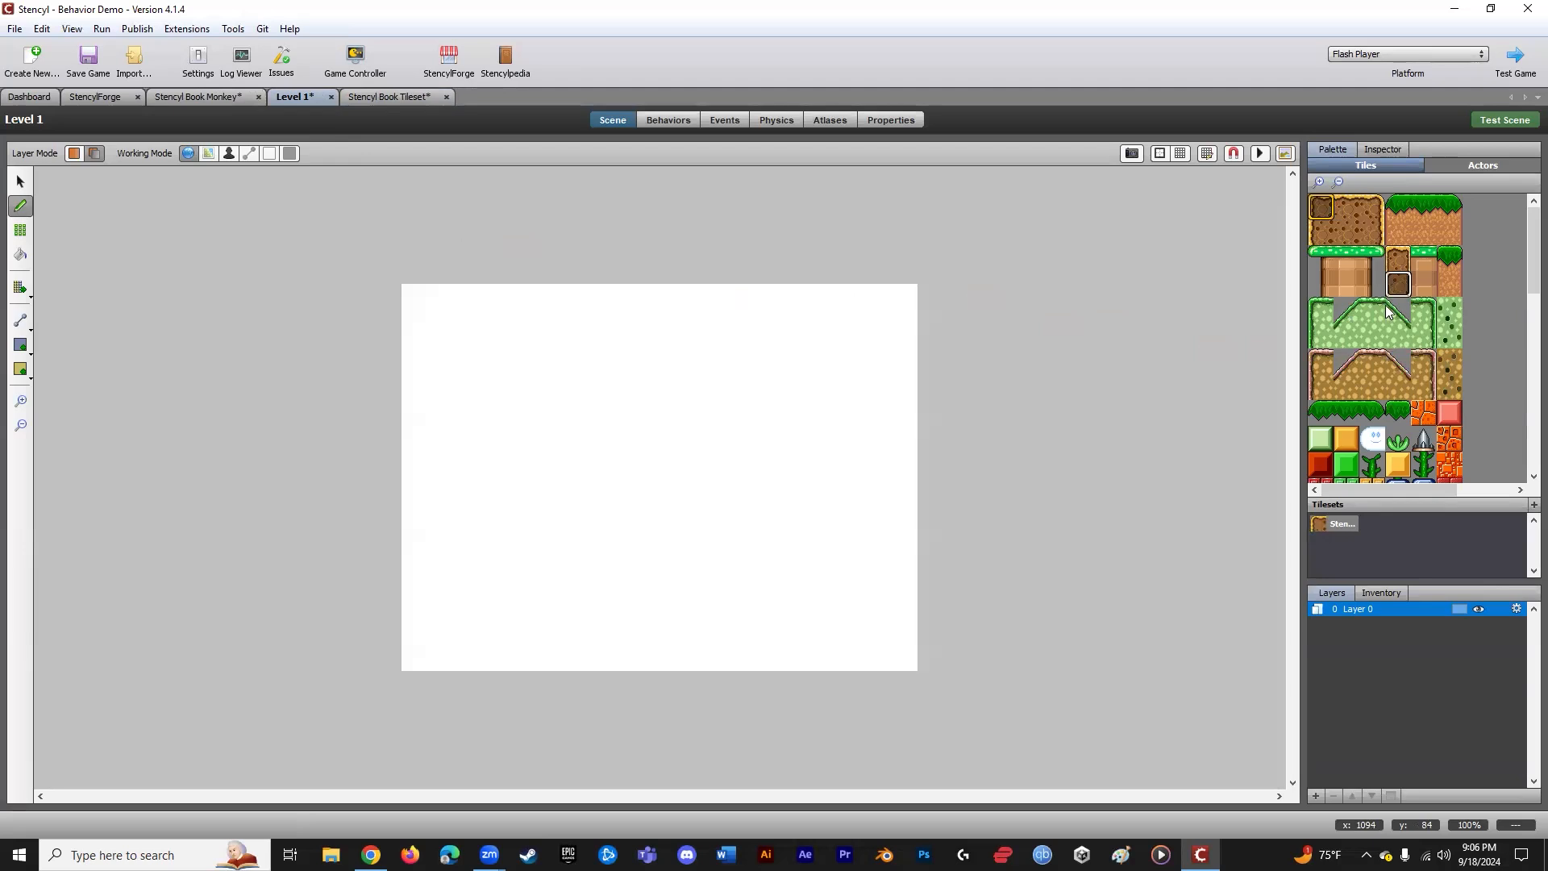
pyautogui.click(417, 619)
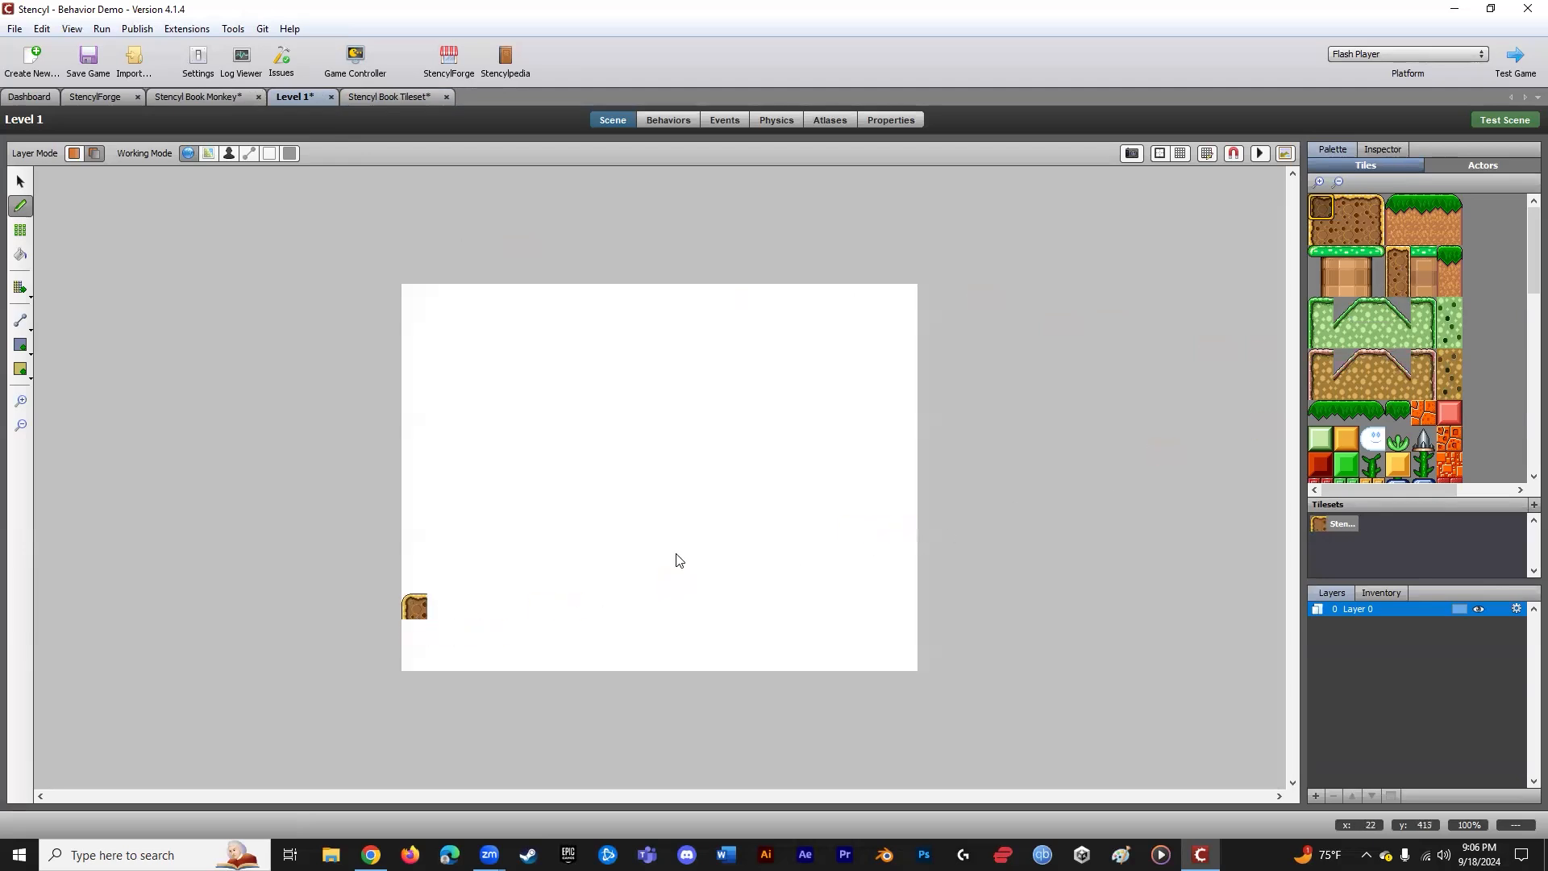
pyautogui.click(1327, 230)
pyautogui.click(410, 655)
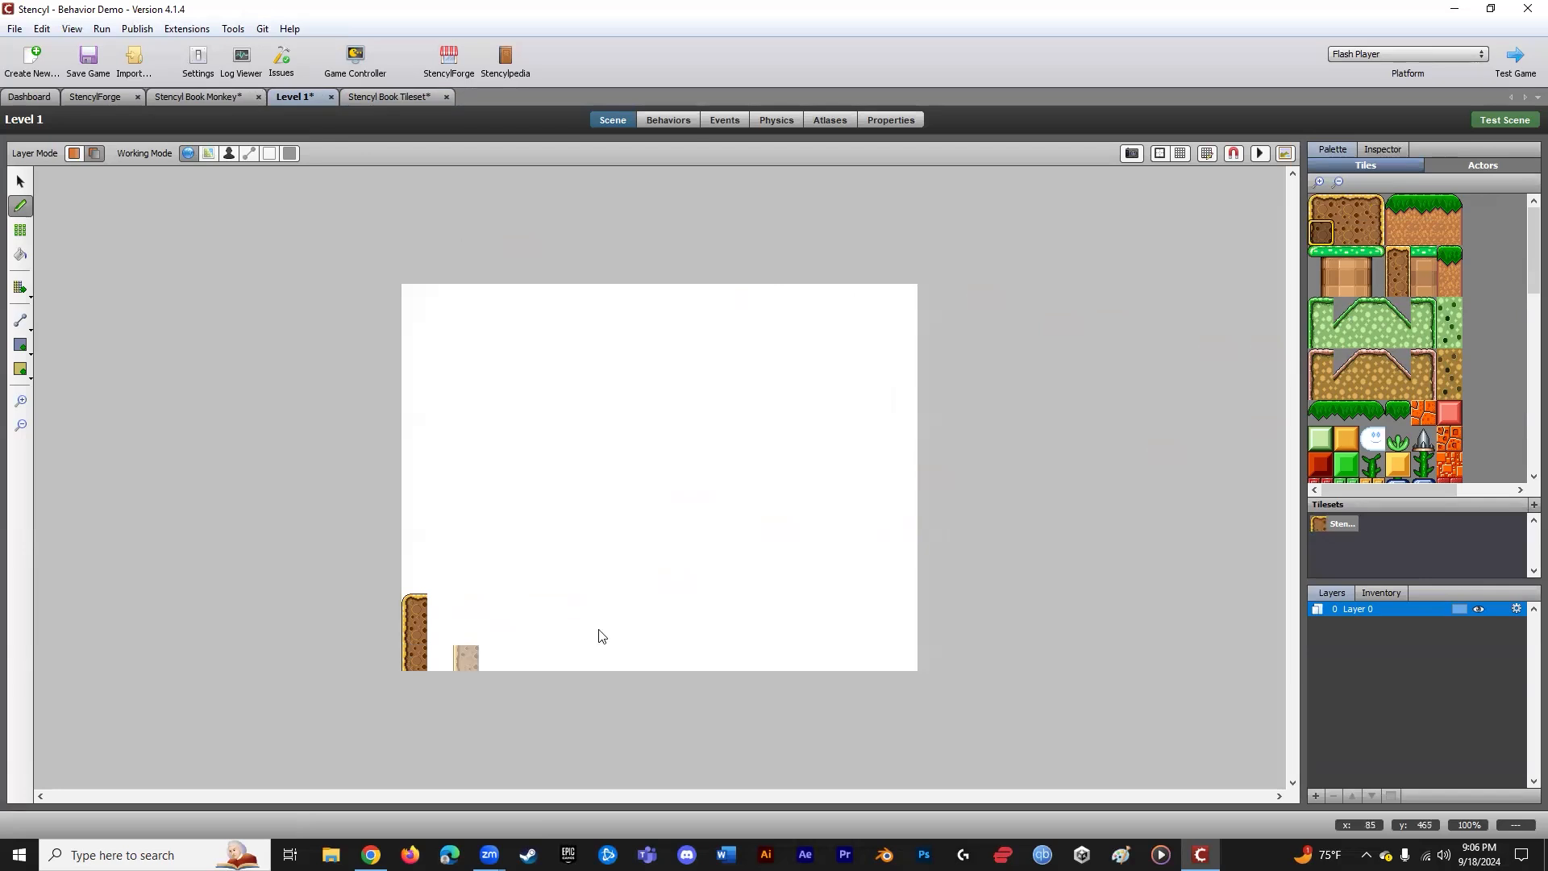
pyautogui.click(1347, 232)
pyautogui.moveTo(1373, 211); pyautogui.dragTo(1375, 239)
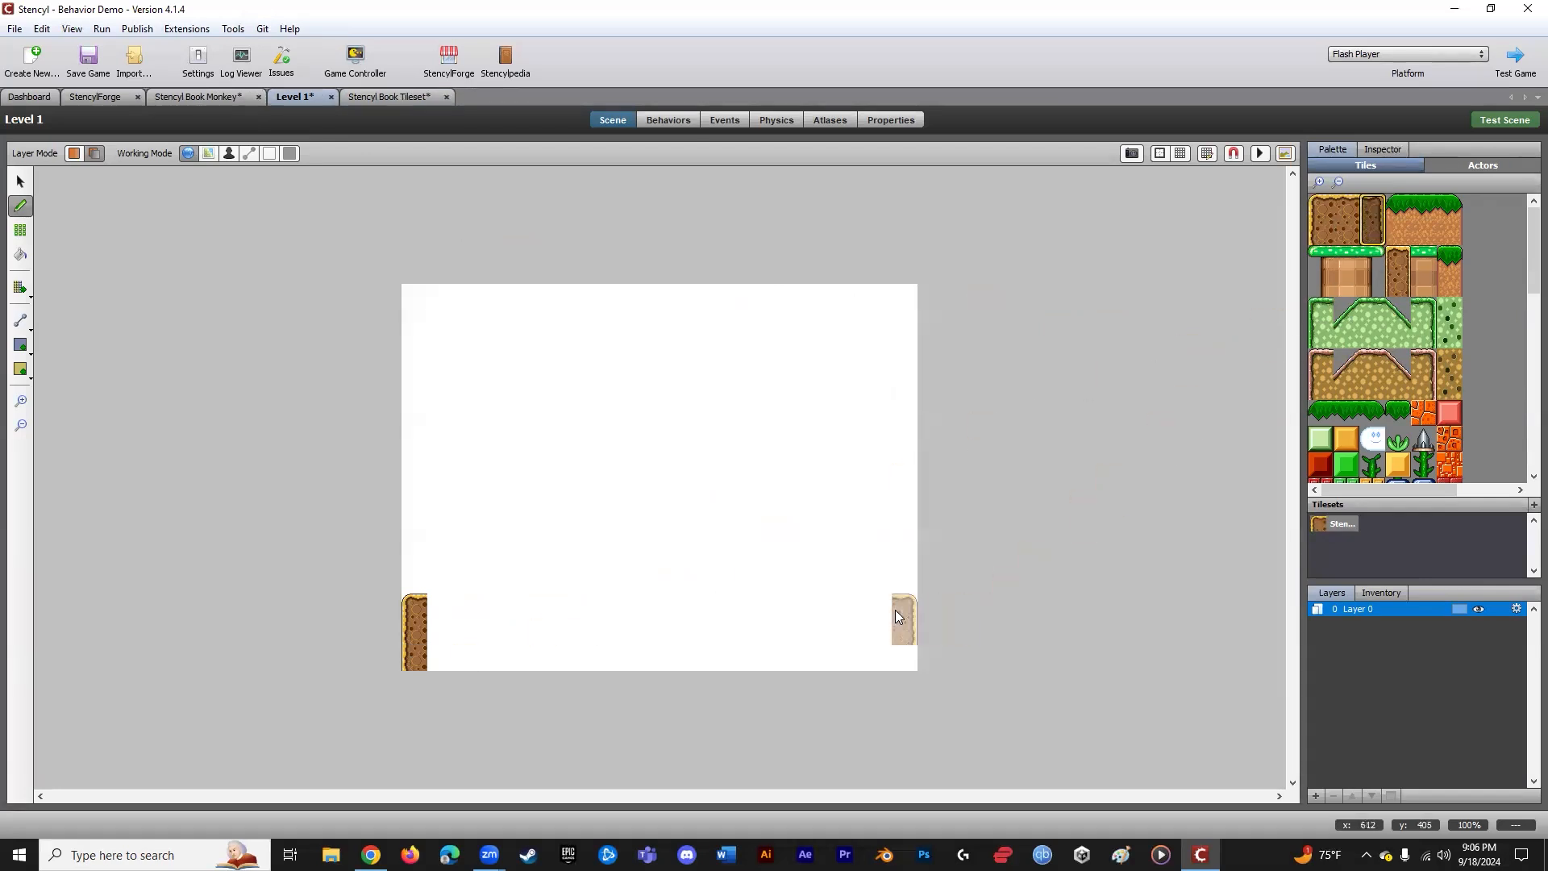
pyautogui.click(905, 621)
pyautogui.click(904, 606)
# - Complete the ground between the edges with a row of dirt top-edge tiles and plain dirt tiles filling the area beneath
pyautogui.click(1347, 211)
pyautogui.moveTo(881, 613); pyautogui.dragTo(440, 605)
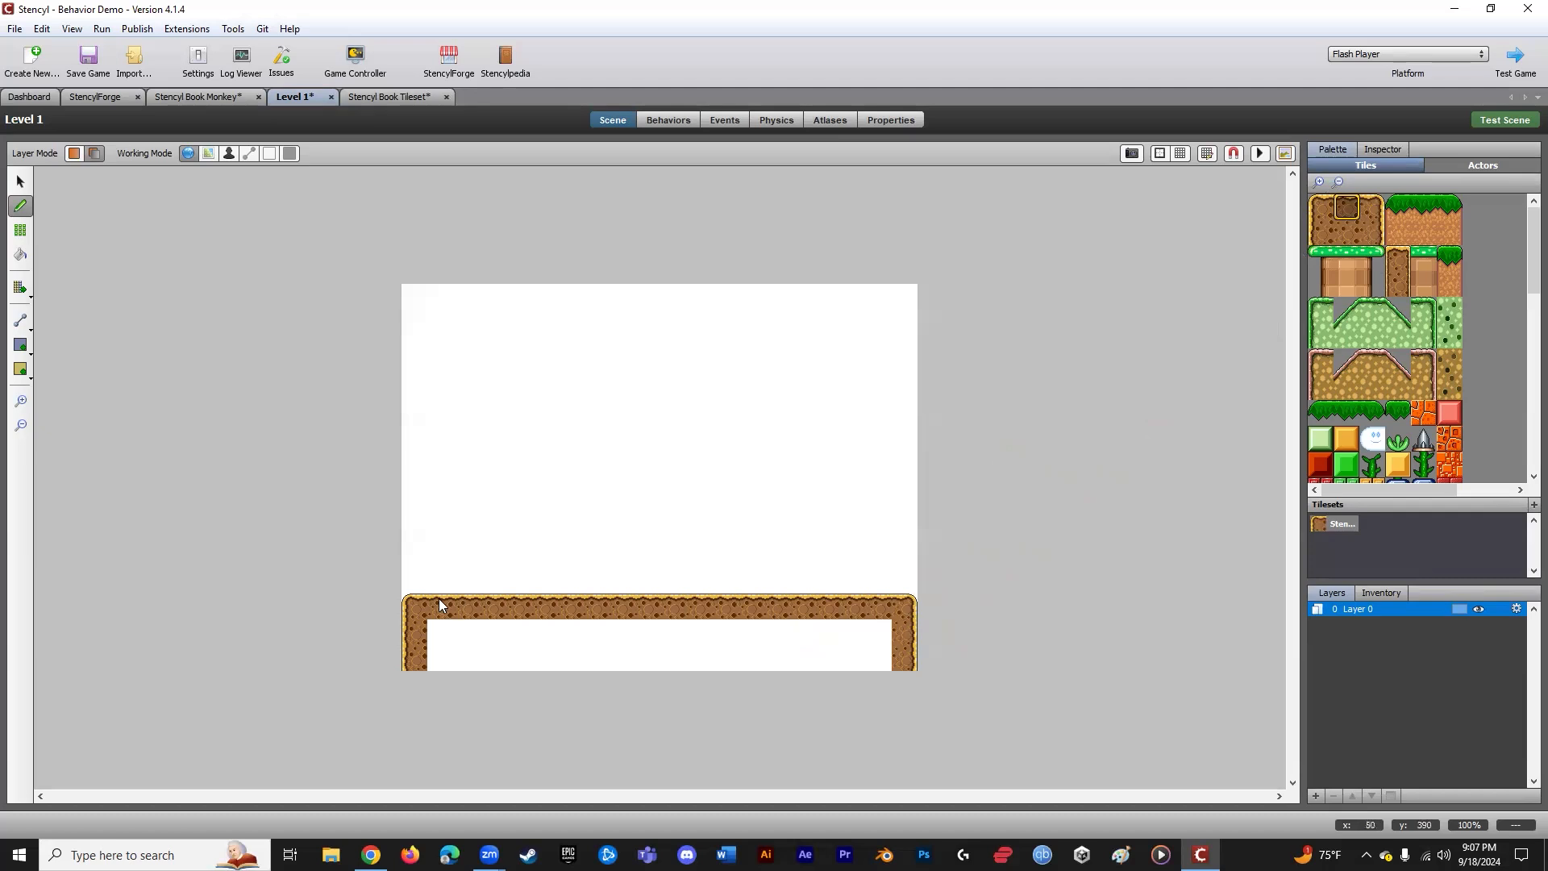
pyautogui.click(1347, 232)
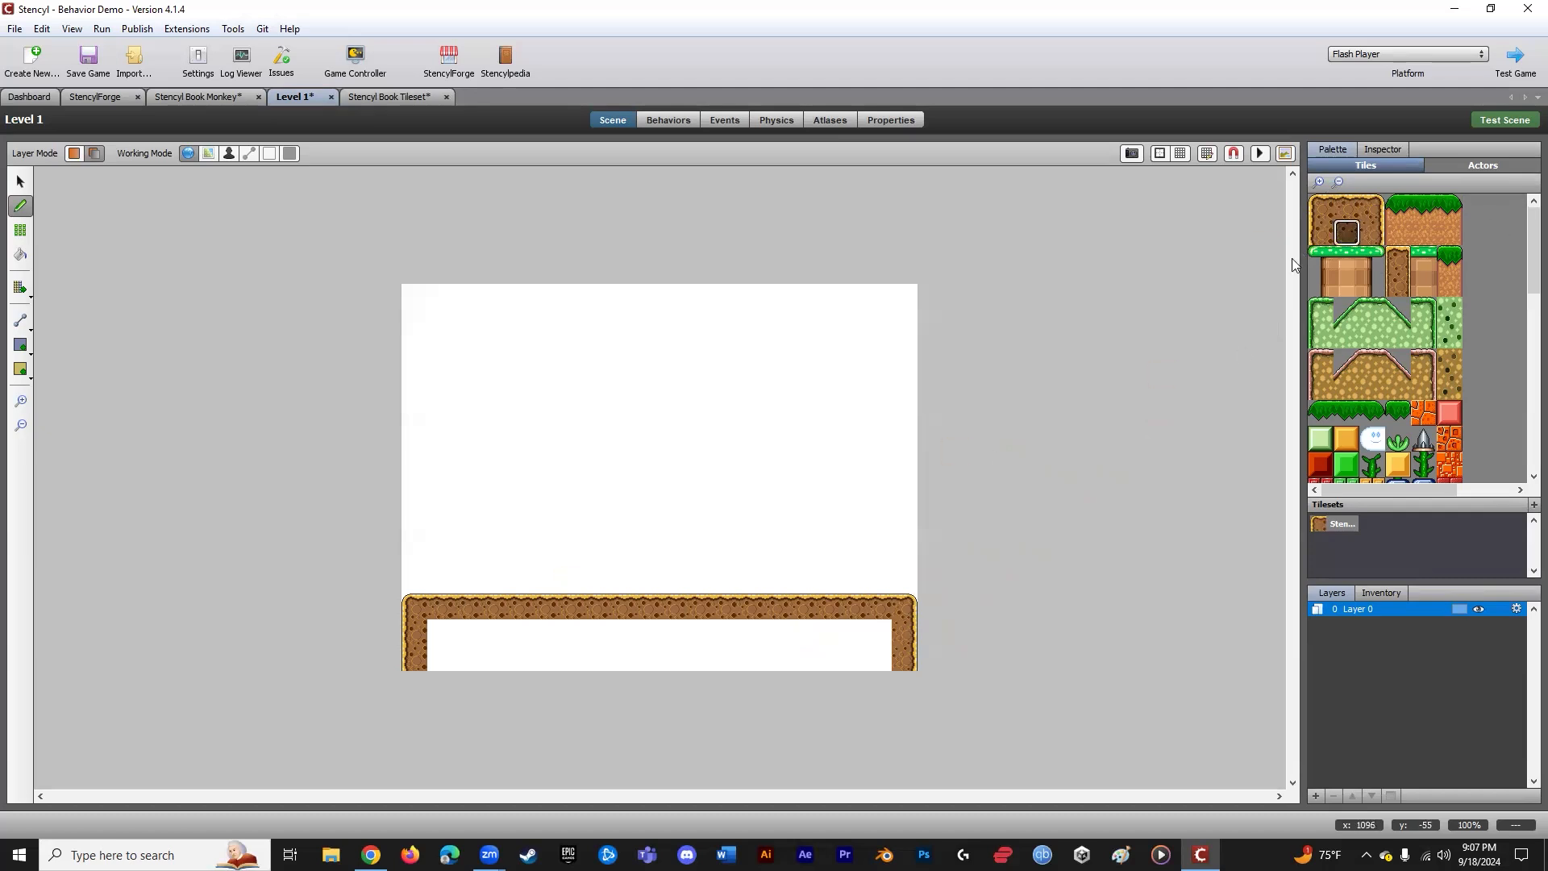
pyautogui.moveTo(496, 647)
pyautogui.mouseDown()
pyautogui.moveTo(882, 650)
pyautogui.moveTo(763, 671)
pyautogui.mouseUp()
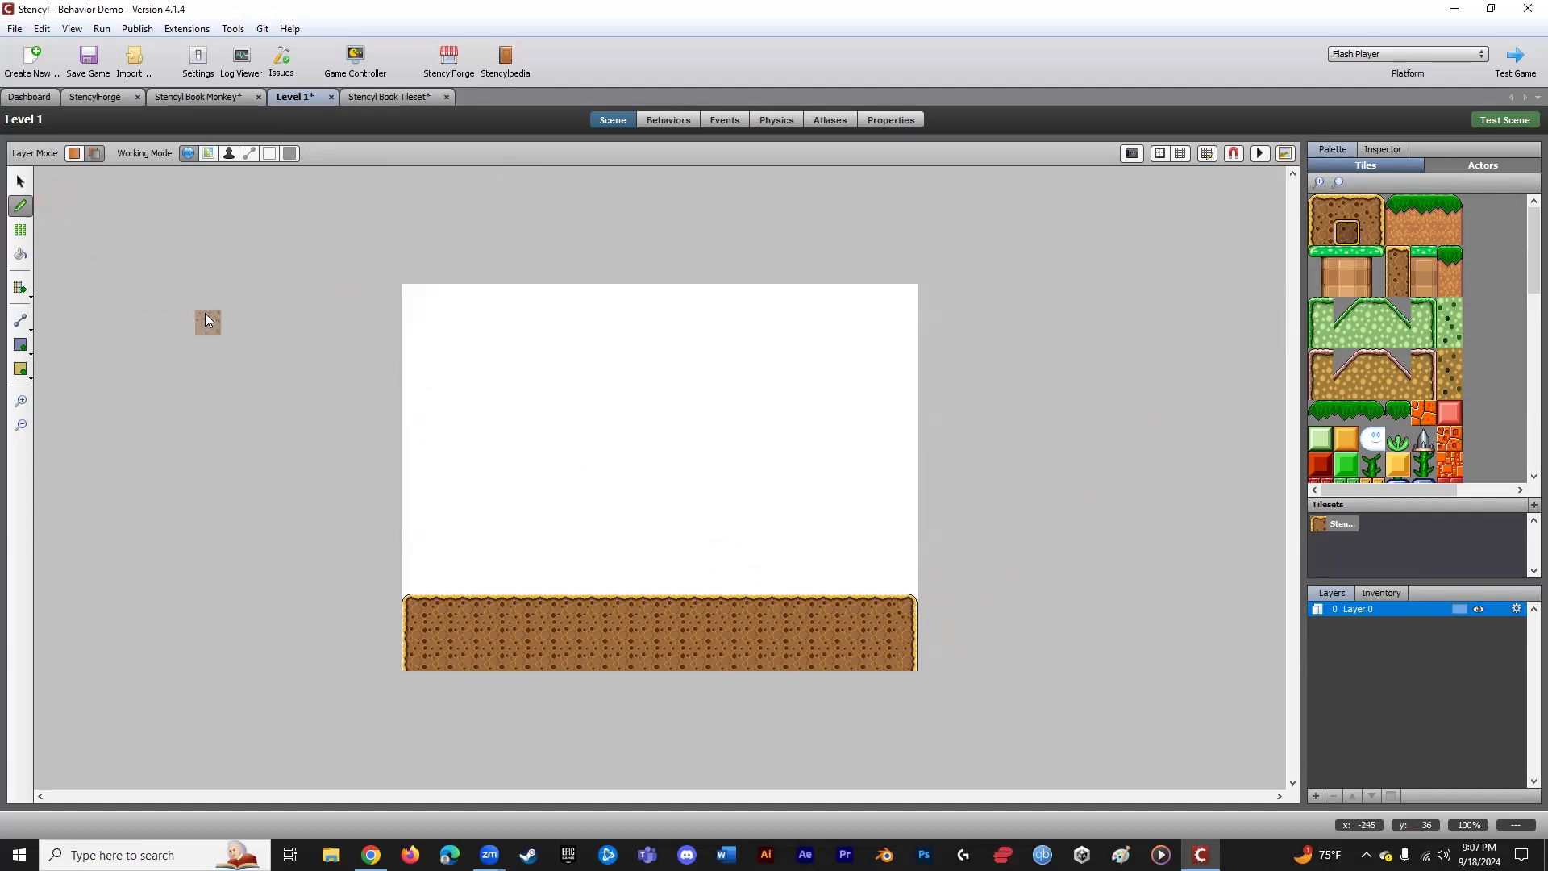
# - Delete ground tiles right of the scene's center to cut a full-height gap four tiles wide
pyautogui.click(21, 182)
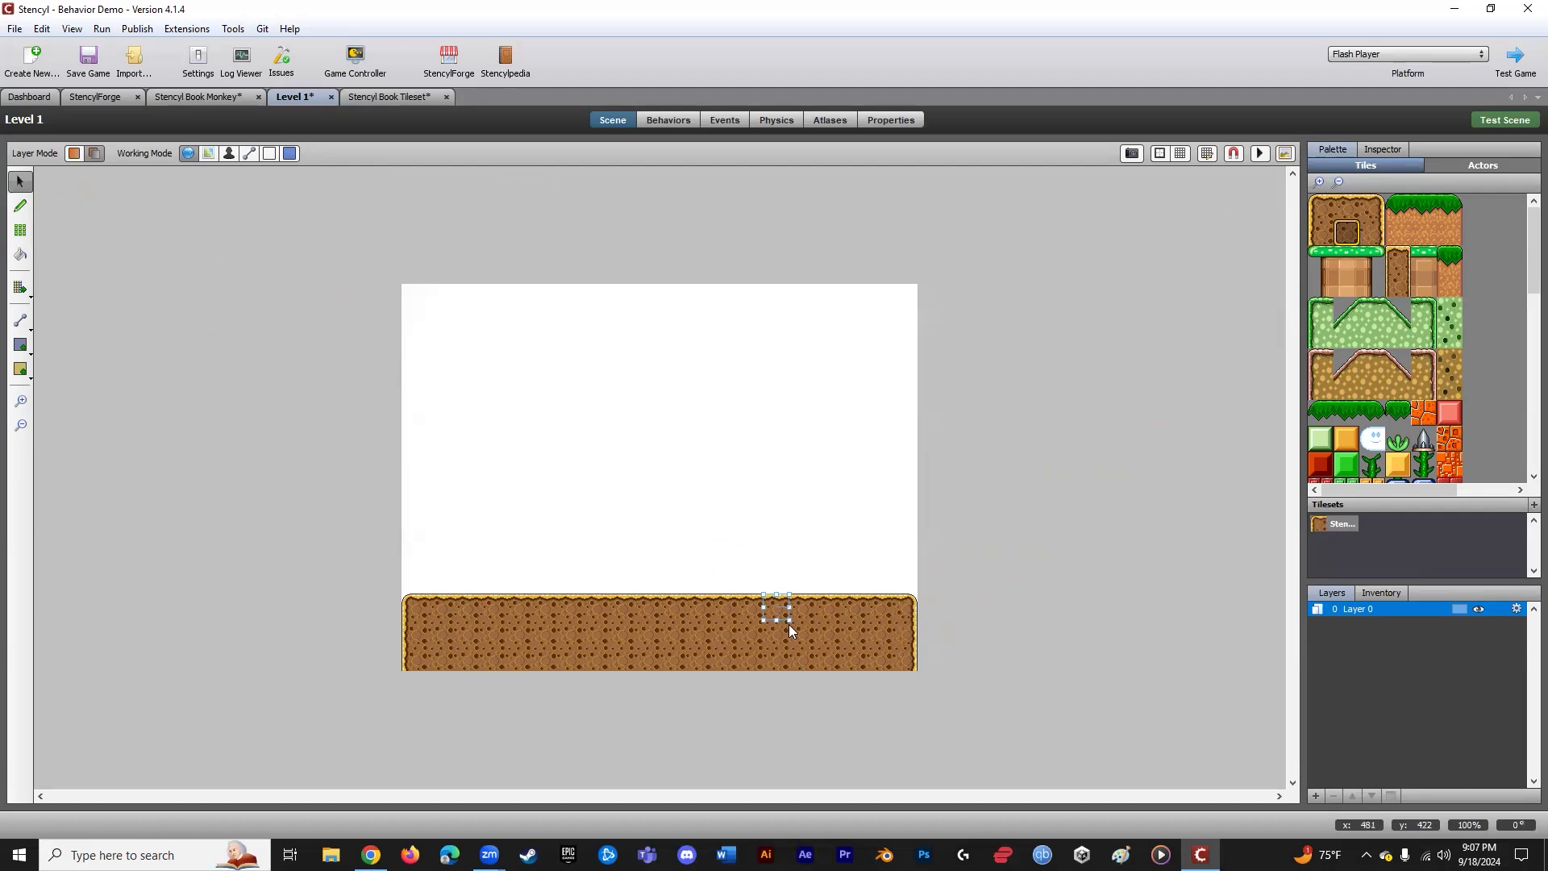
pyautogui.press('Delete')
pyautogui.click(768, 636)
pyautogui.press('Delete')
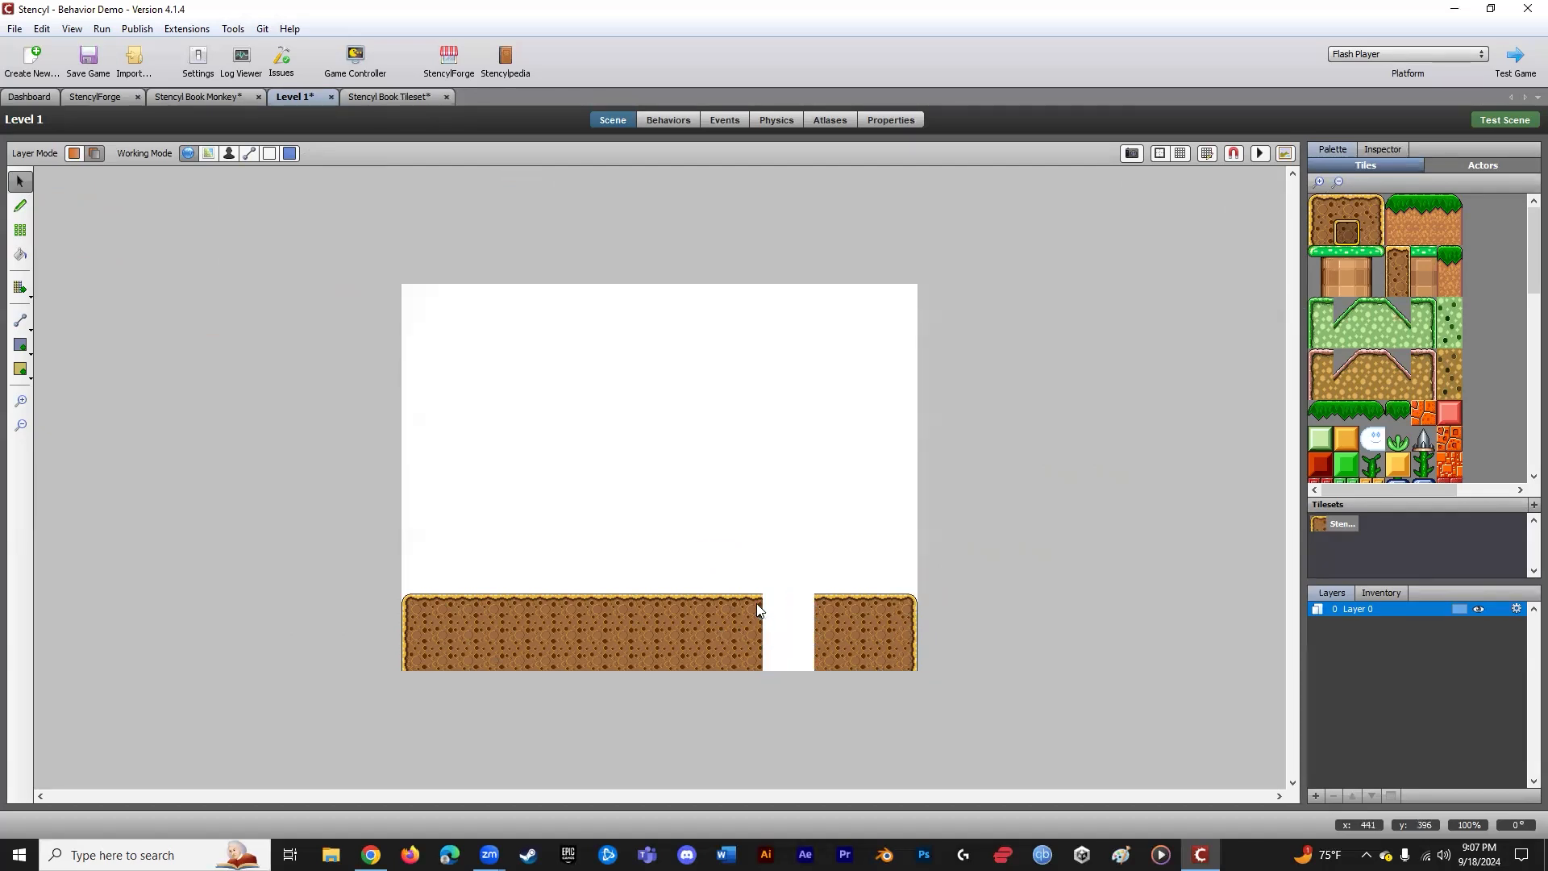
pyautogui.moveTo(776, 559); pyautogui.dragTo(724, 682)
pyautogui.press('Delete')
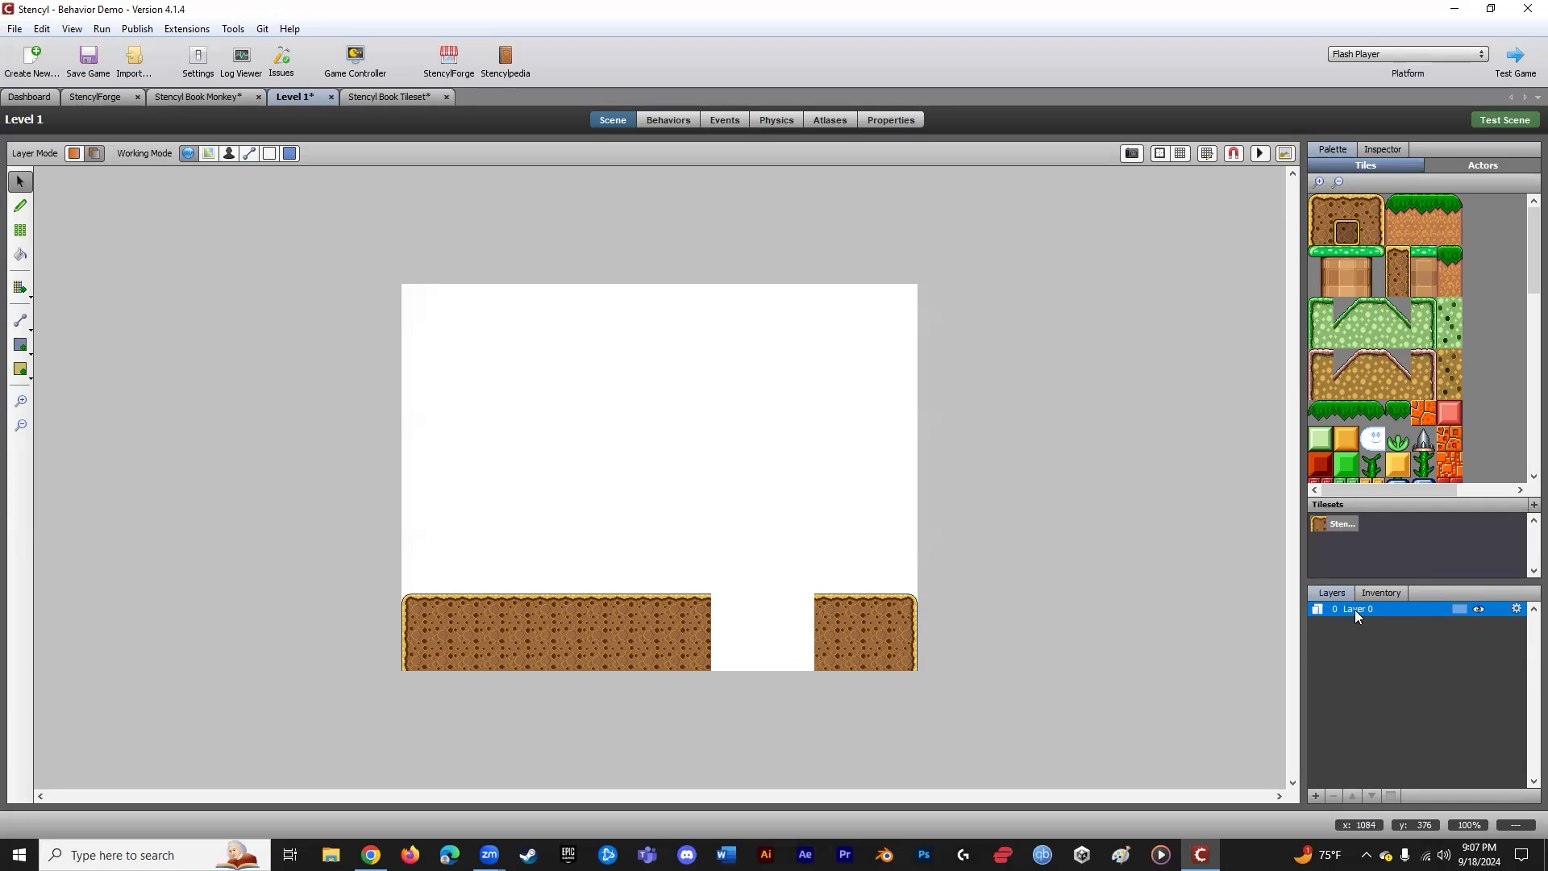
pyautogui.click(1314, 797)
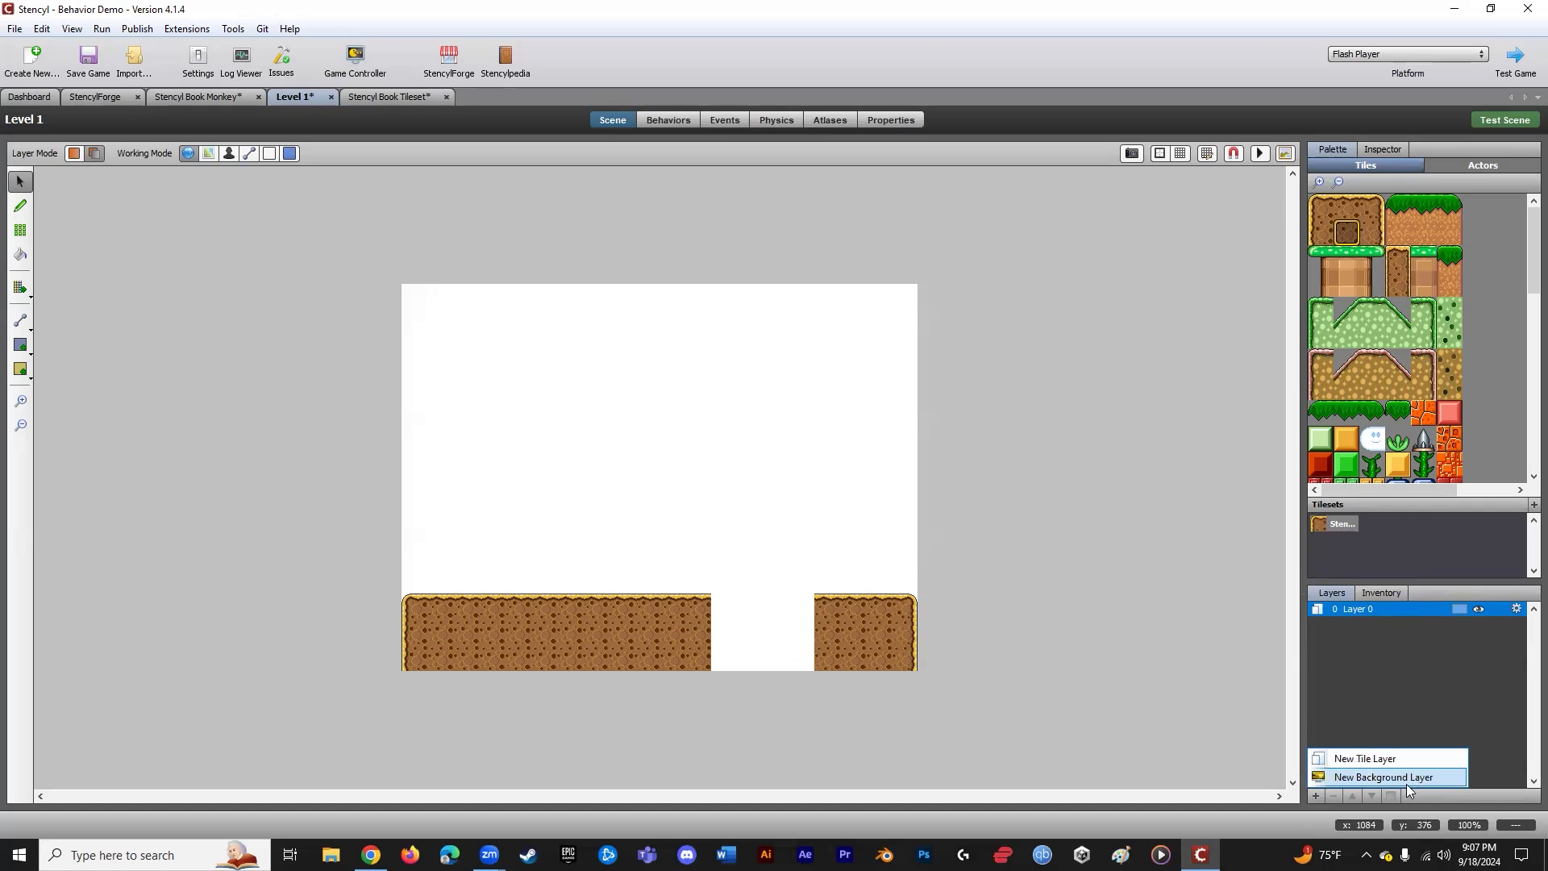
pyautogui.click(1402, 684)
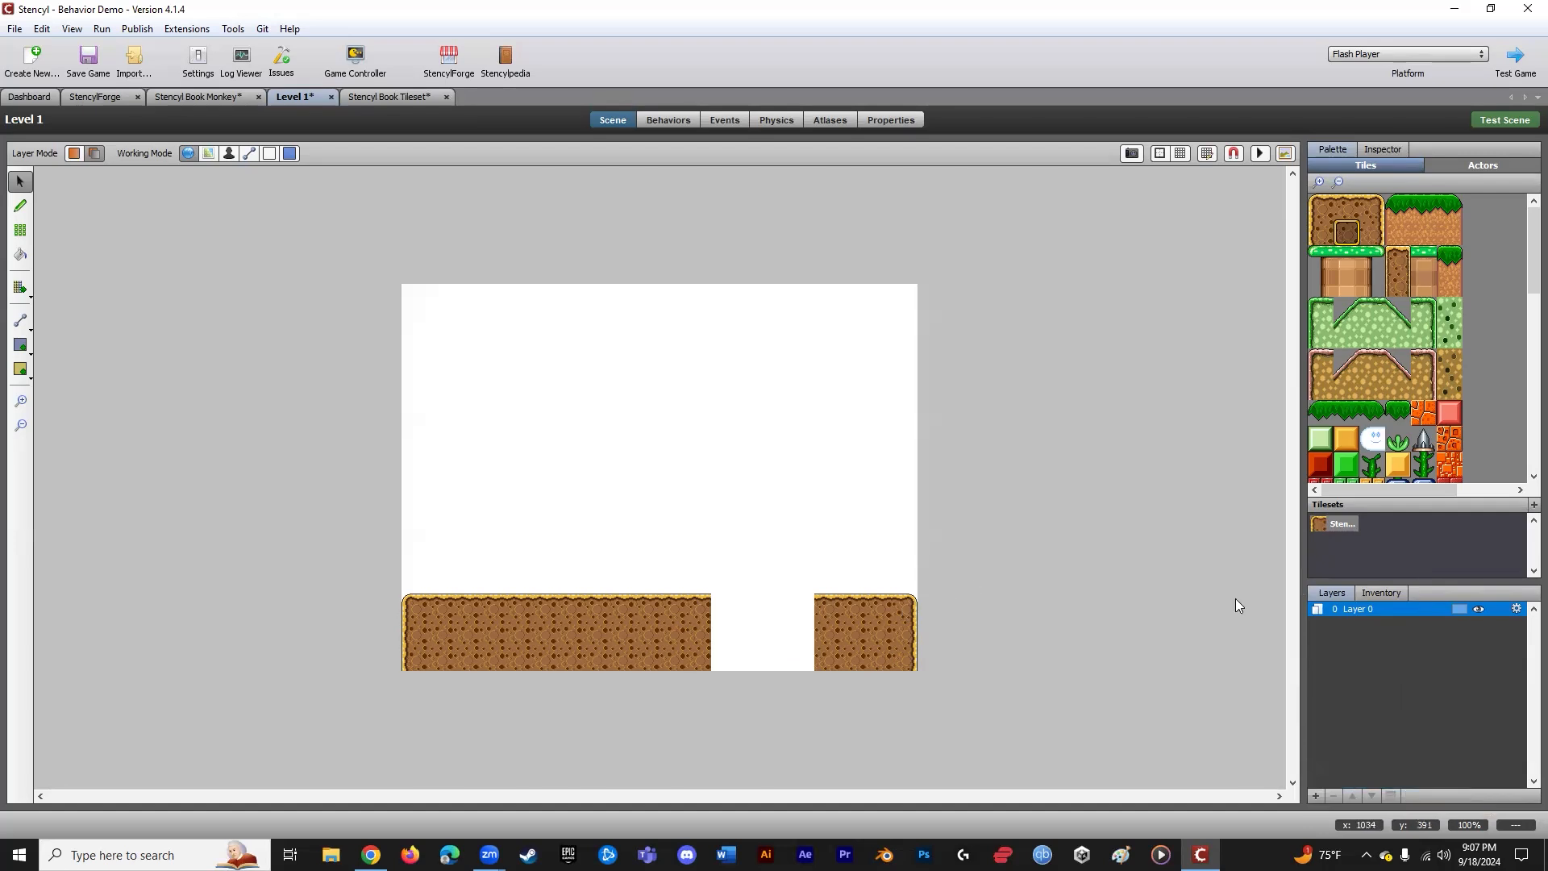
# - Finish both sides of the gap with dirt corner and side-edge tiles, narrowing it to two tiles
pyautogui.click(1372, 207)
pyautogui.click(724, 606)
pyautogui.click(1323, 208)
pyautogui.click(801, 608)
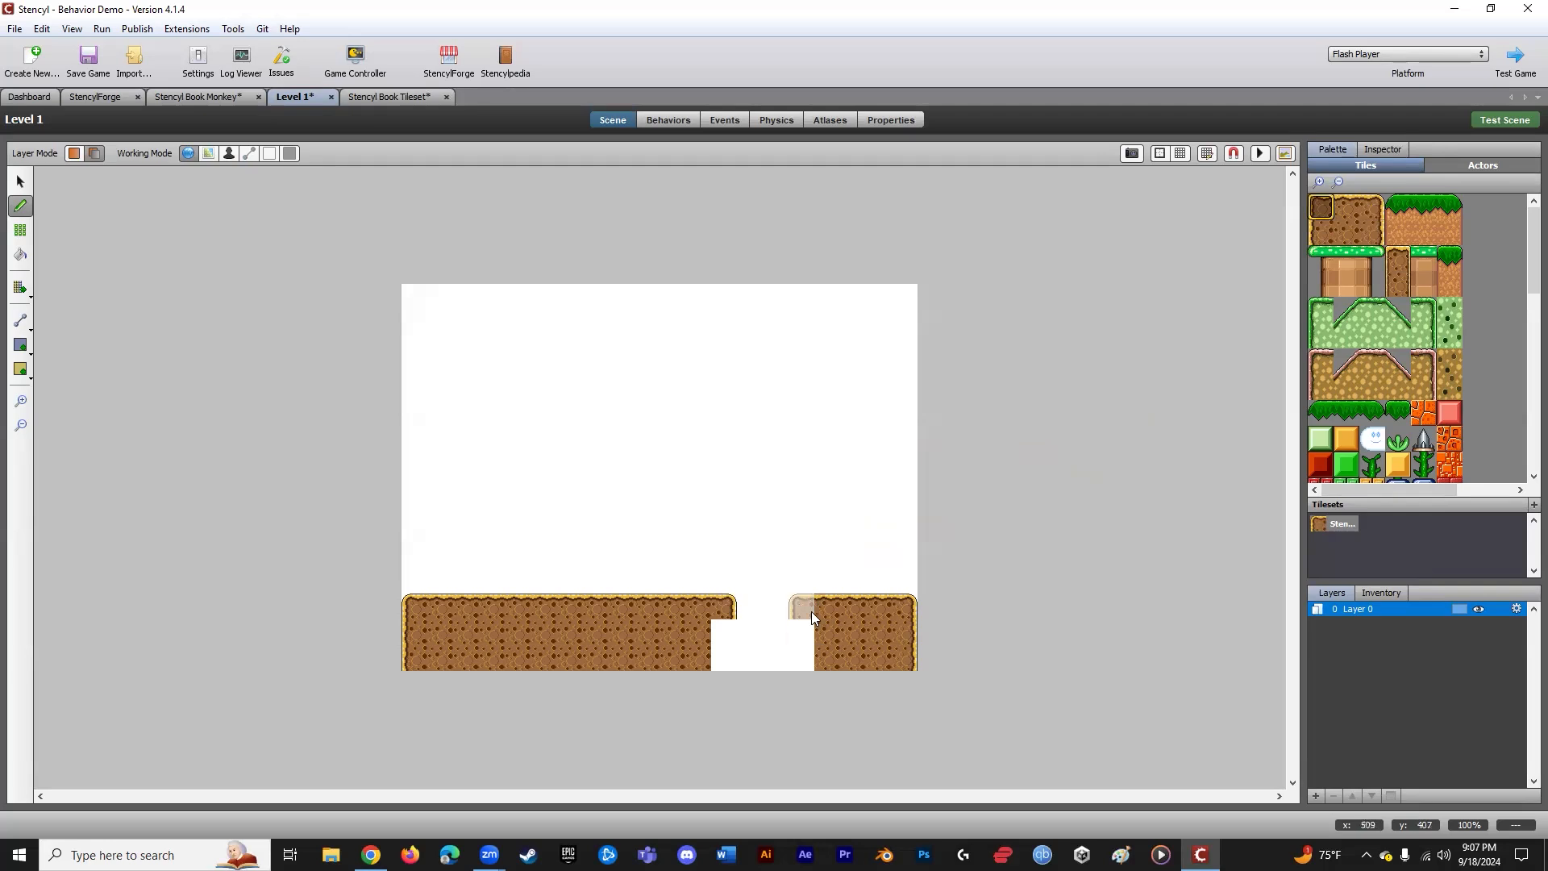
pyautogui.click(1328, 239)
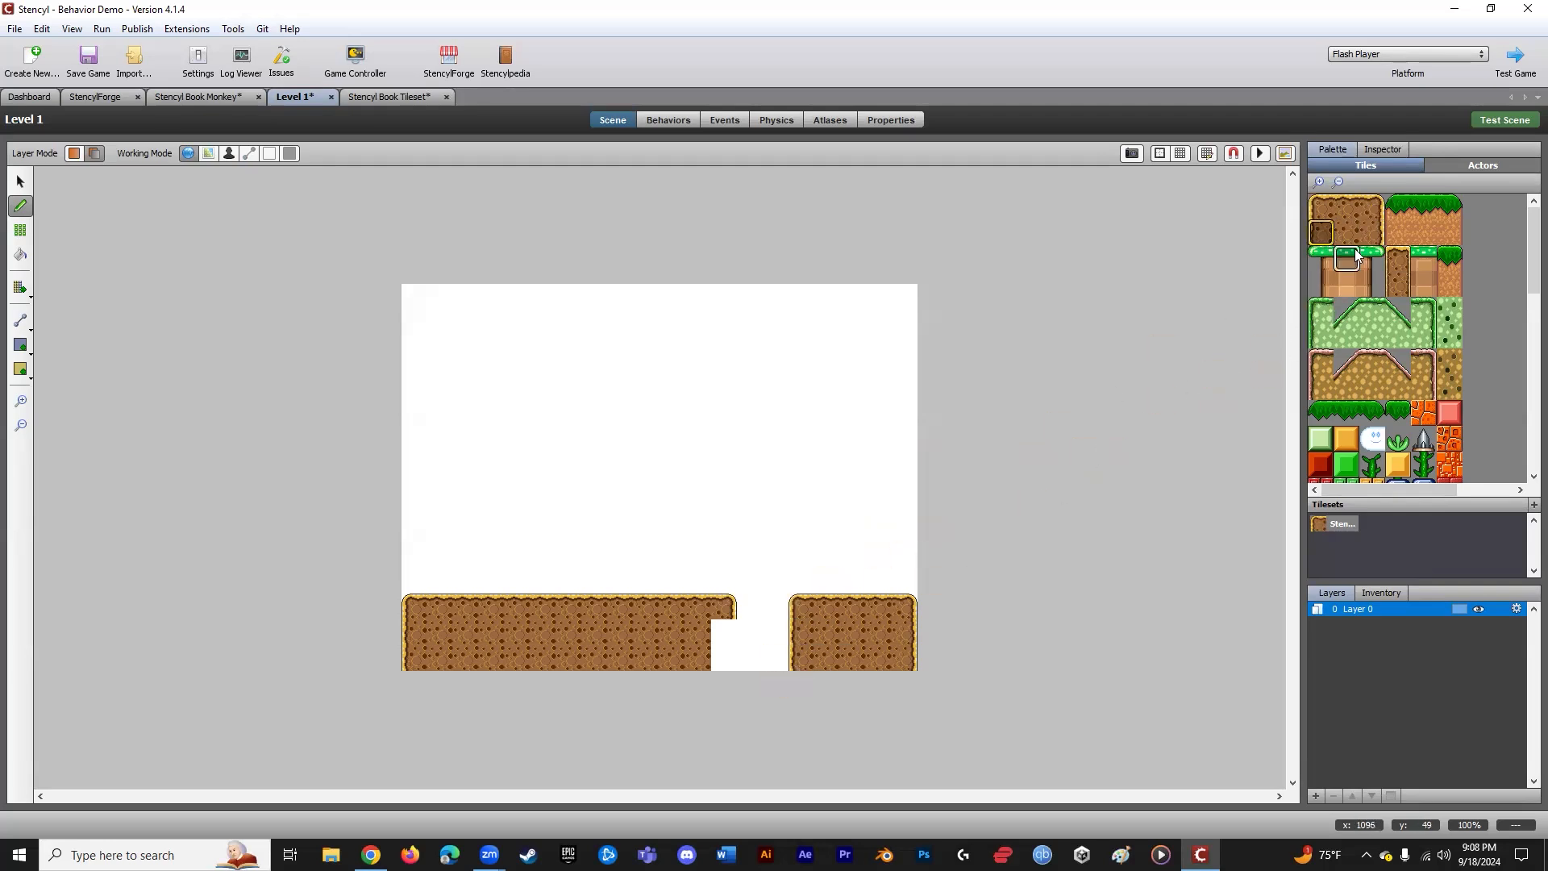
pyautogui.click(1373, 232)
pyautogui.moveTo(720, 610); pyautogui.dragTo(720, 671)
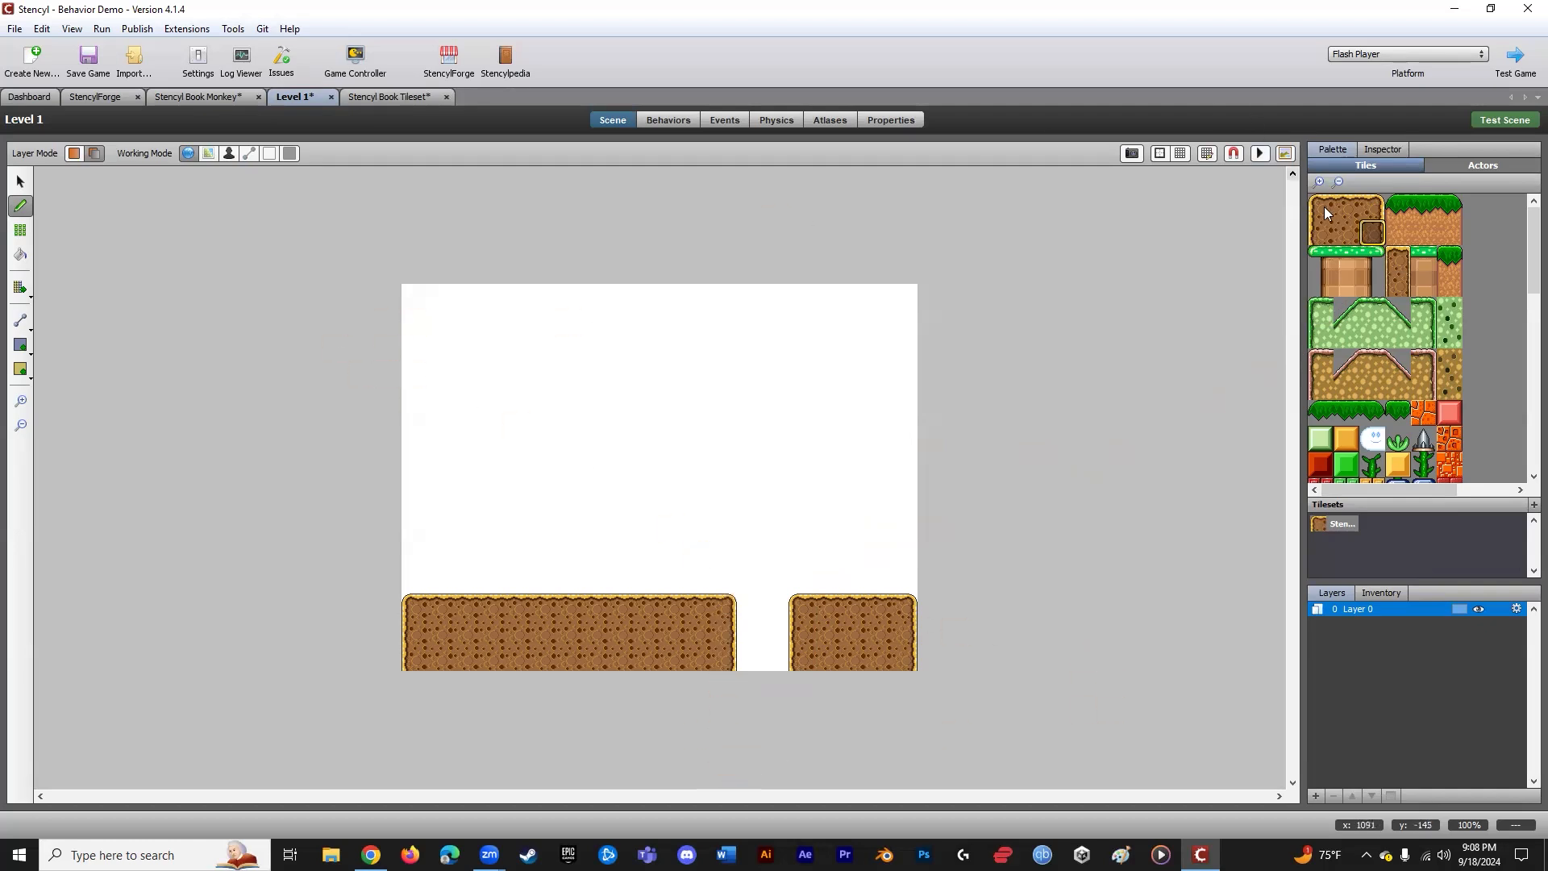
# - Place the Stencyl Book Monkey actor above the larger left ground platform and save the game
pyautogui.click(1471, 164)
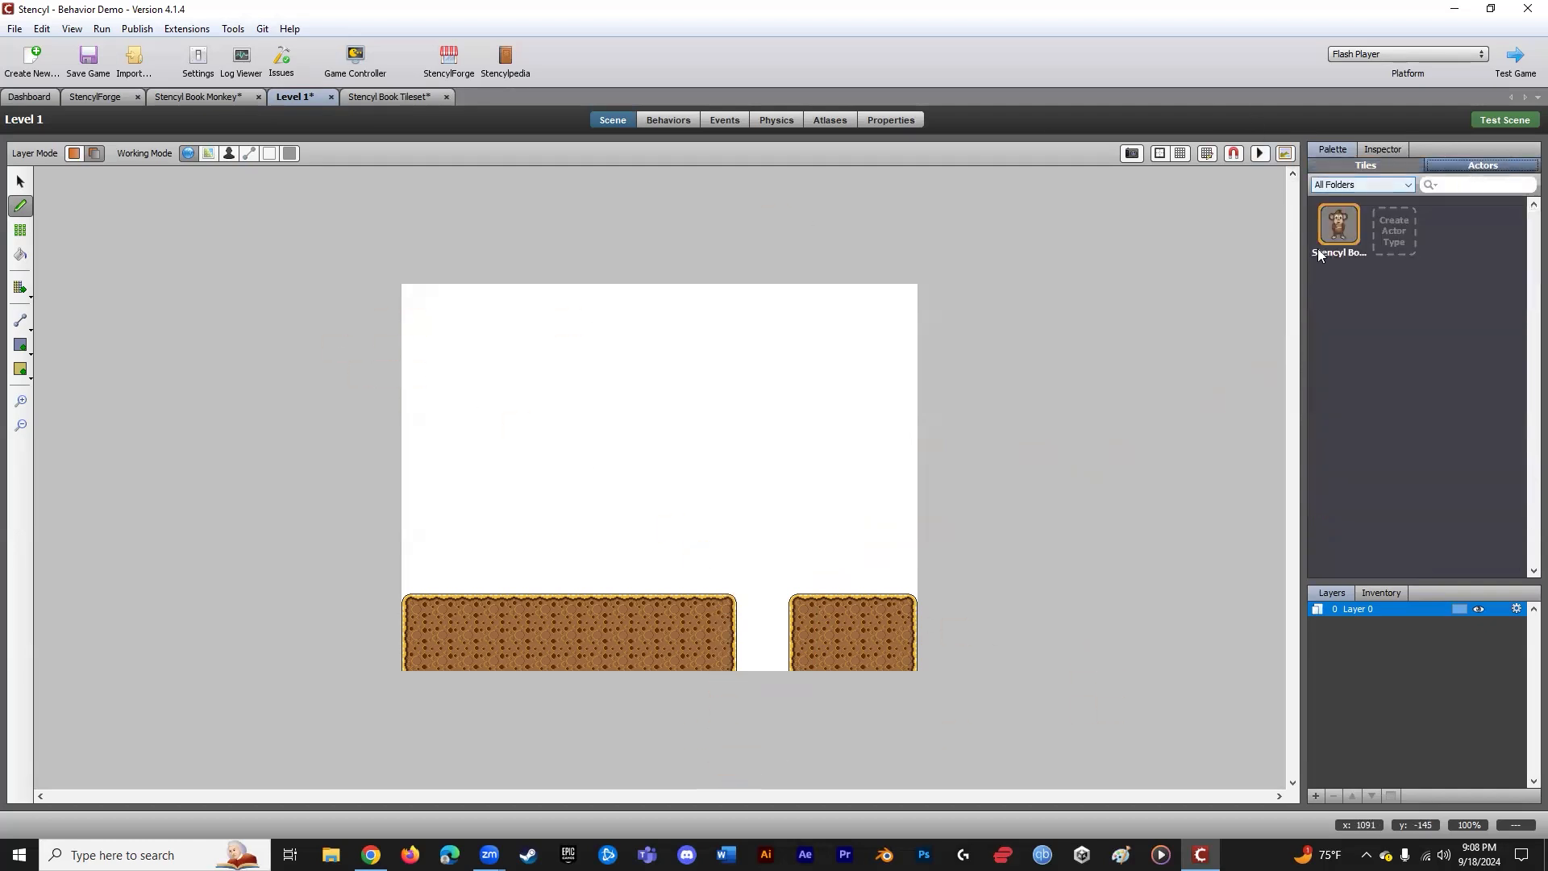
pyautogui.click(562, 546)
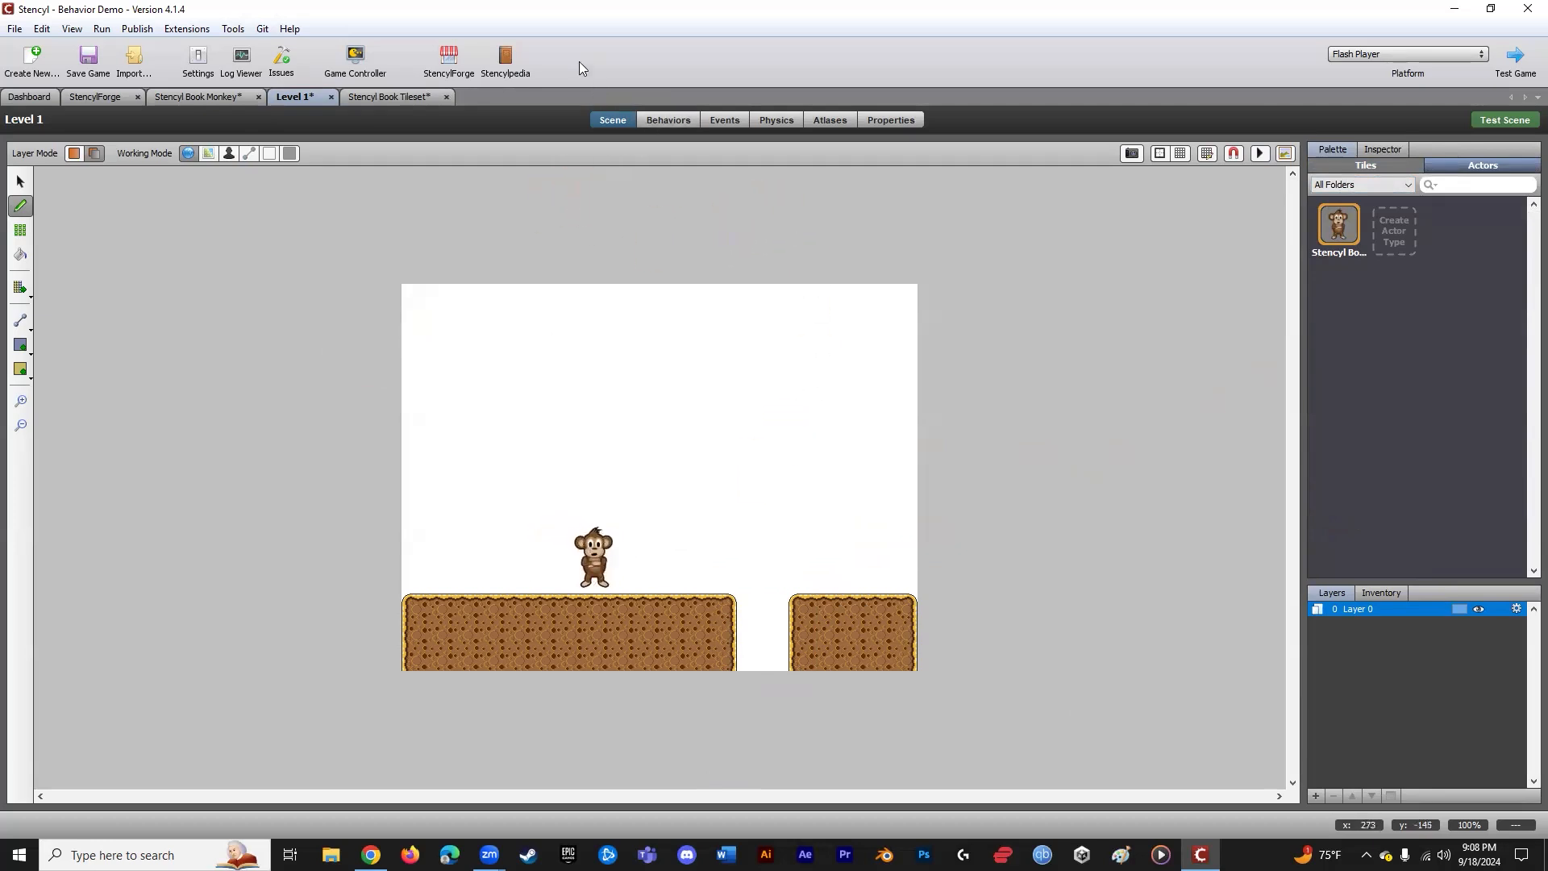
pyautogui.click(99, 62)
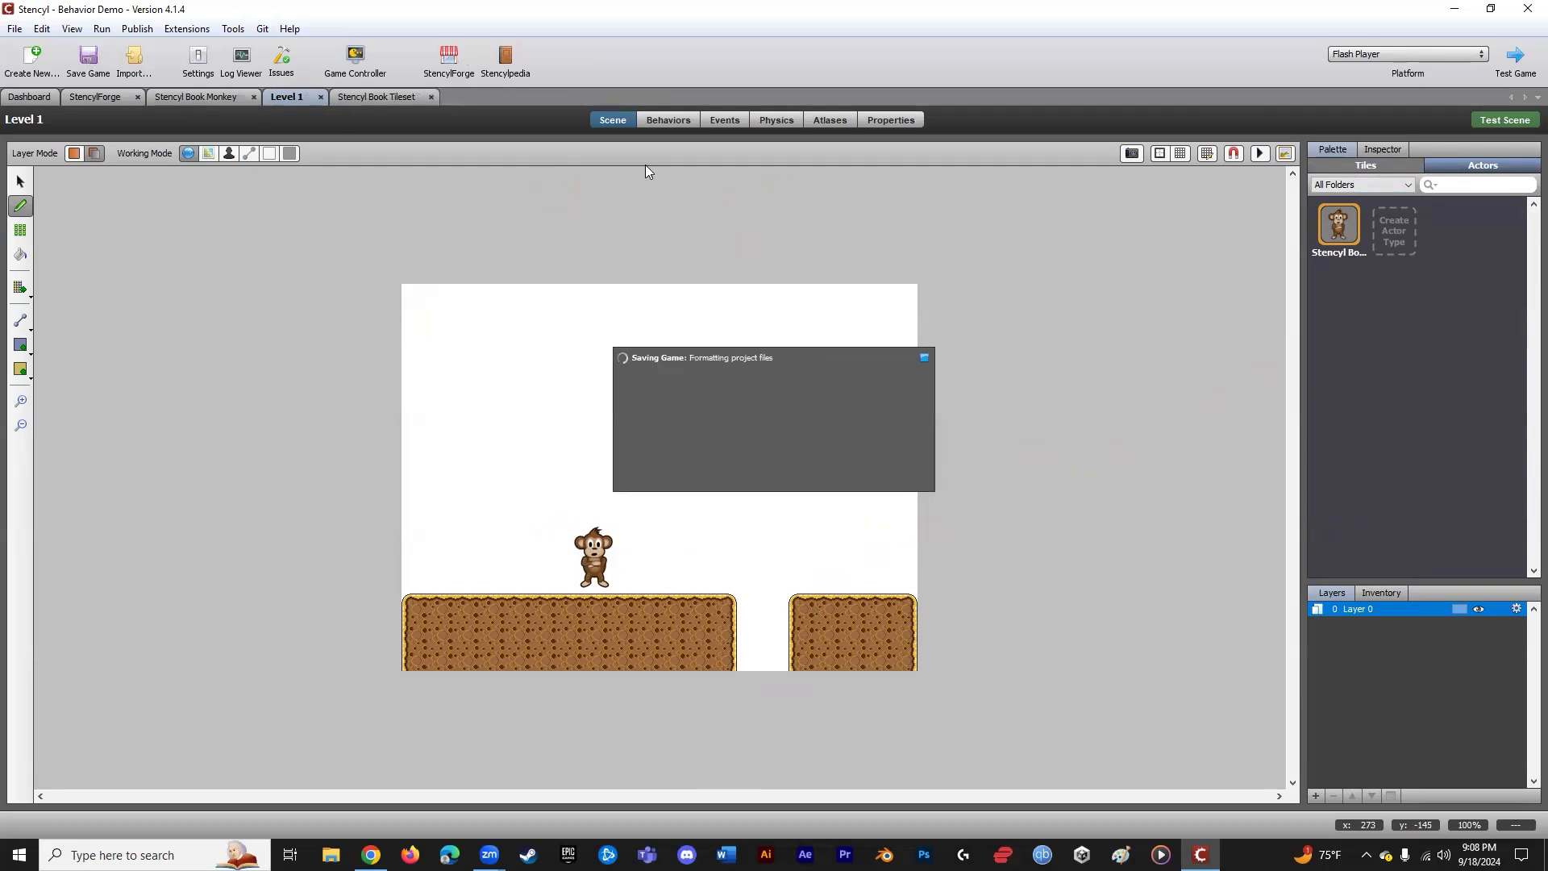
# - Test the game in Flash Player and close the test window
pyautogui.click(1516, 58)
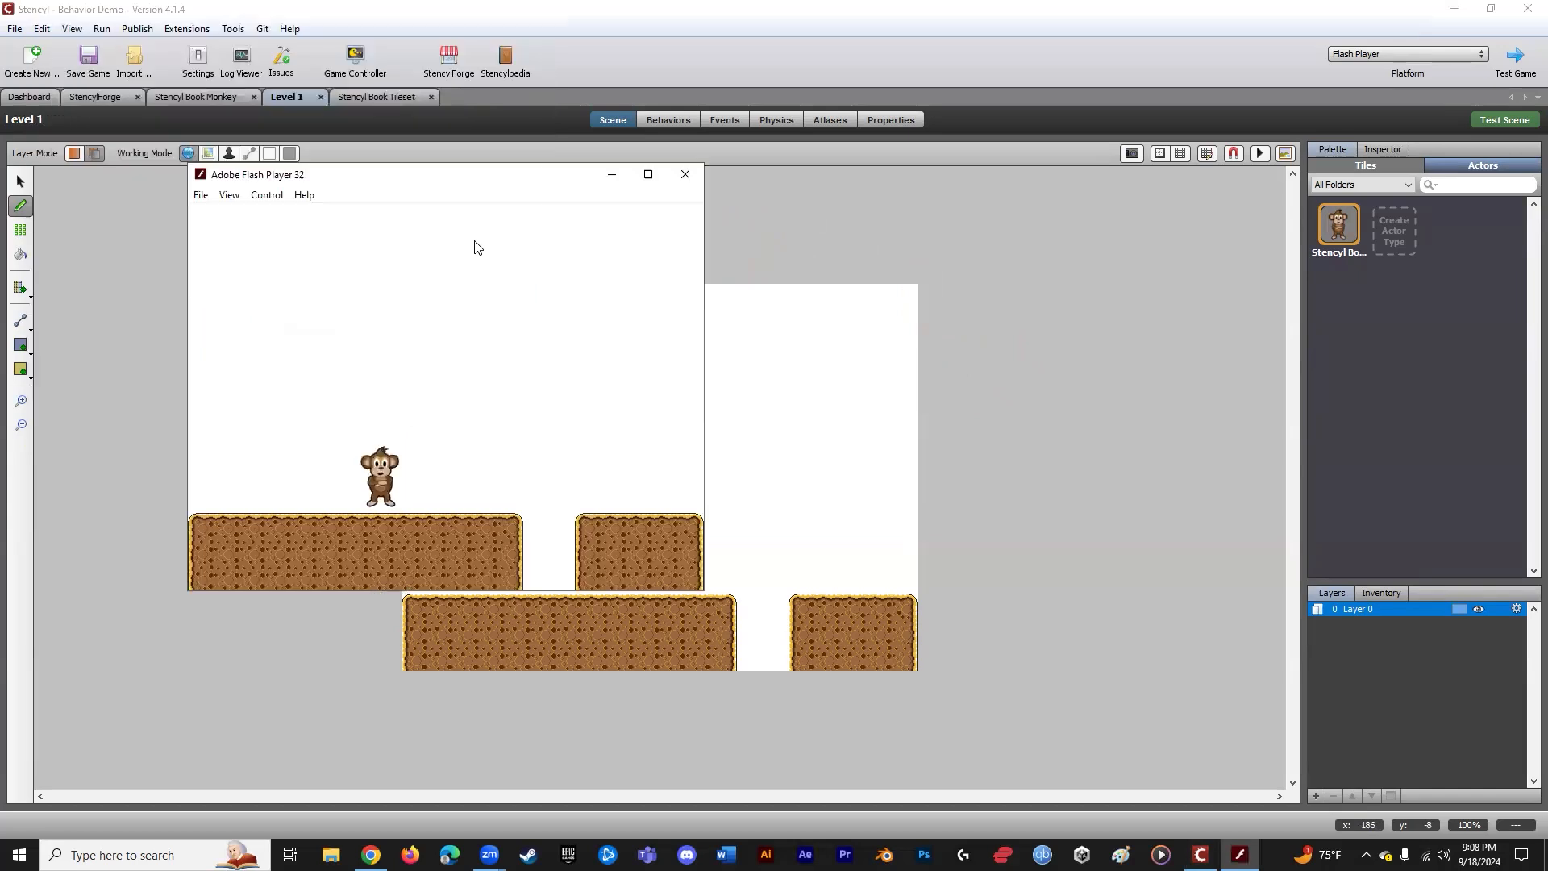
pyautogui.click(693, 178)
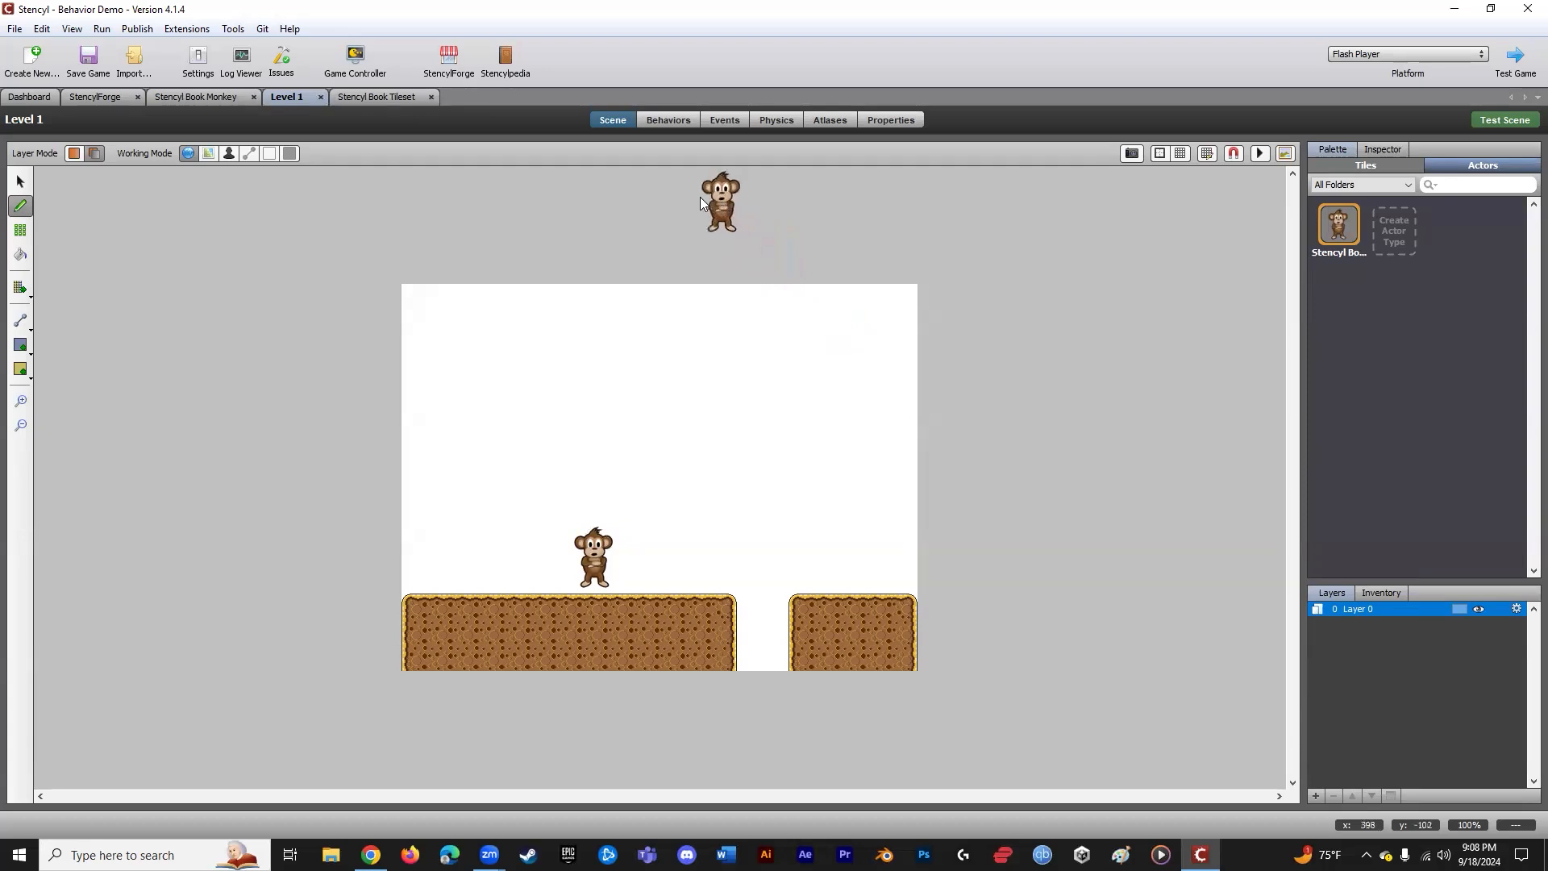
# - Compare the Behaviors and Events pages of Level 1 with those of the Stencyl Book Monkey, and return to the scene layout
pyautogui.click(671, 120)
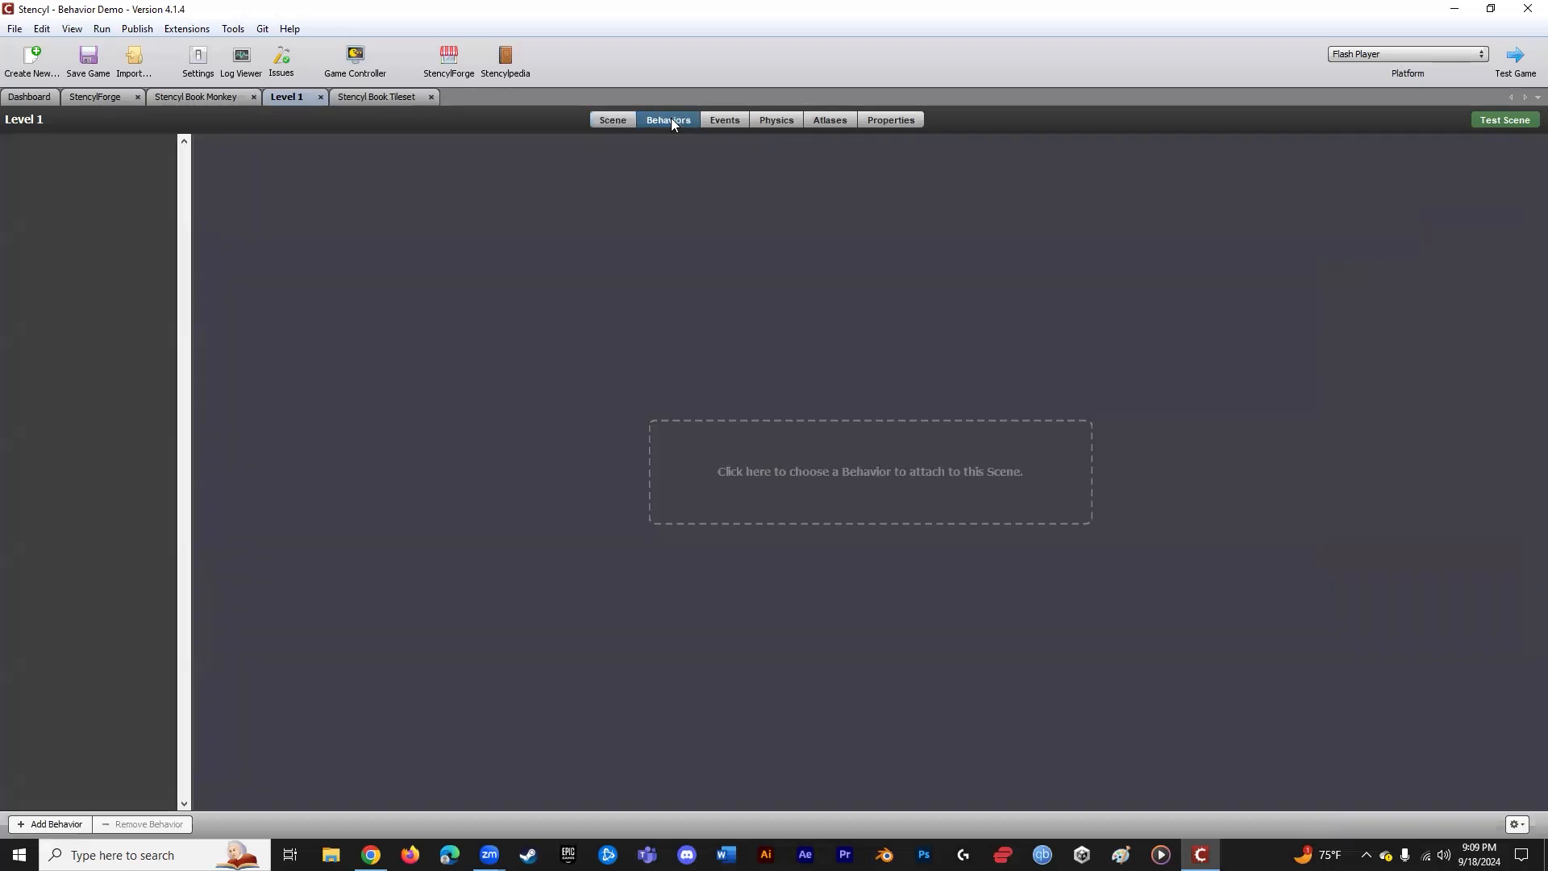
pyautogui.click(726, 121)
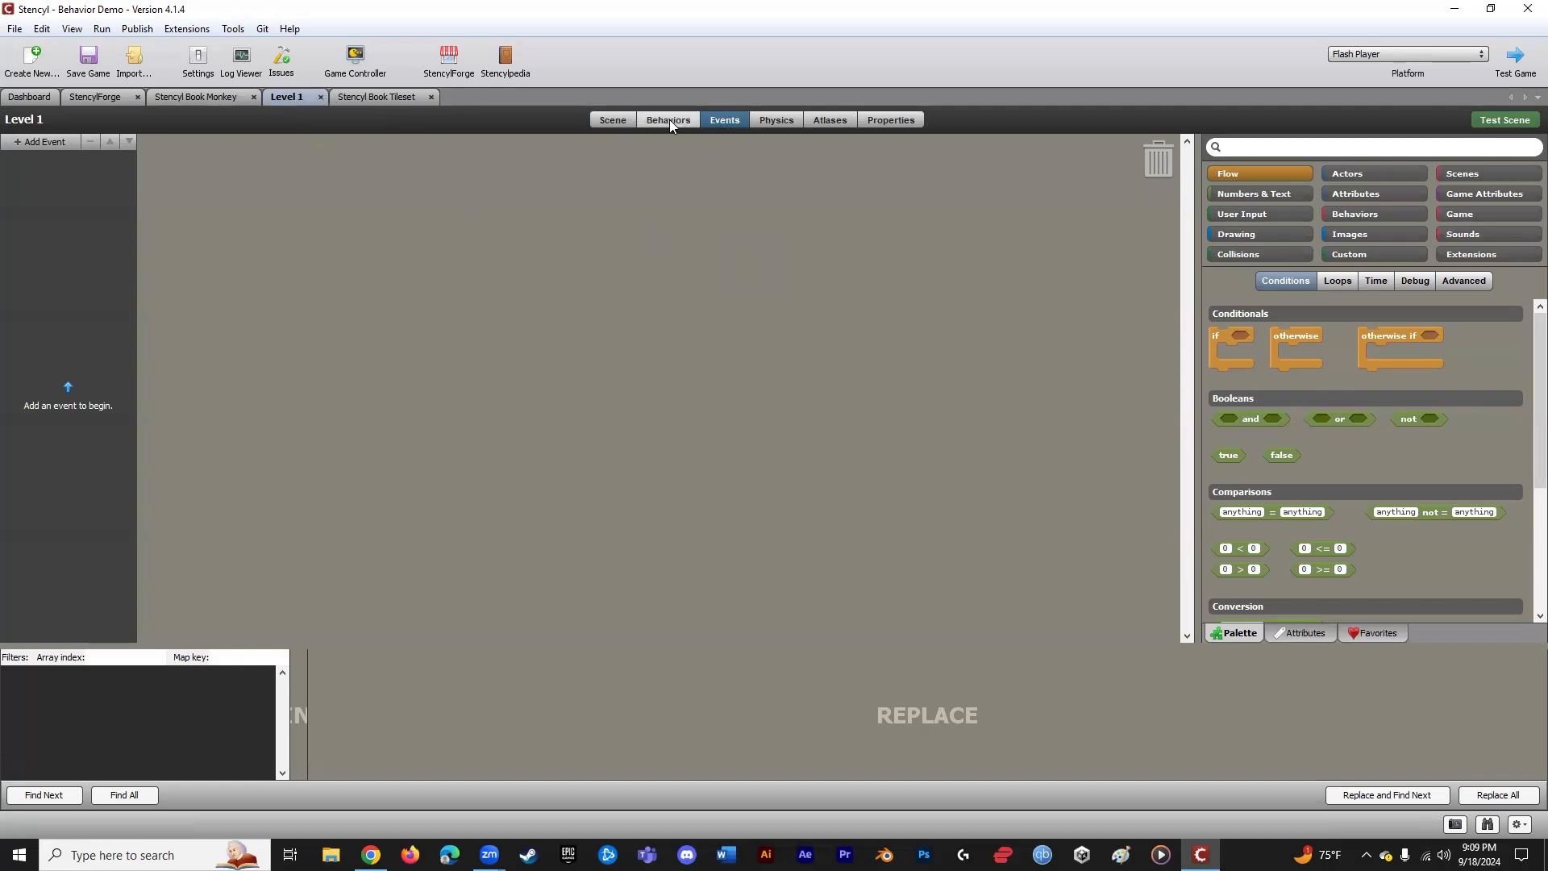
pyautogui.click(214, 96)
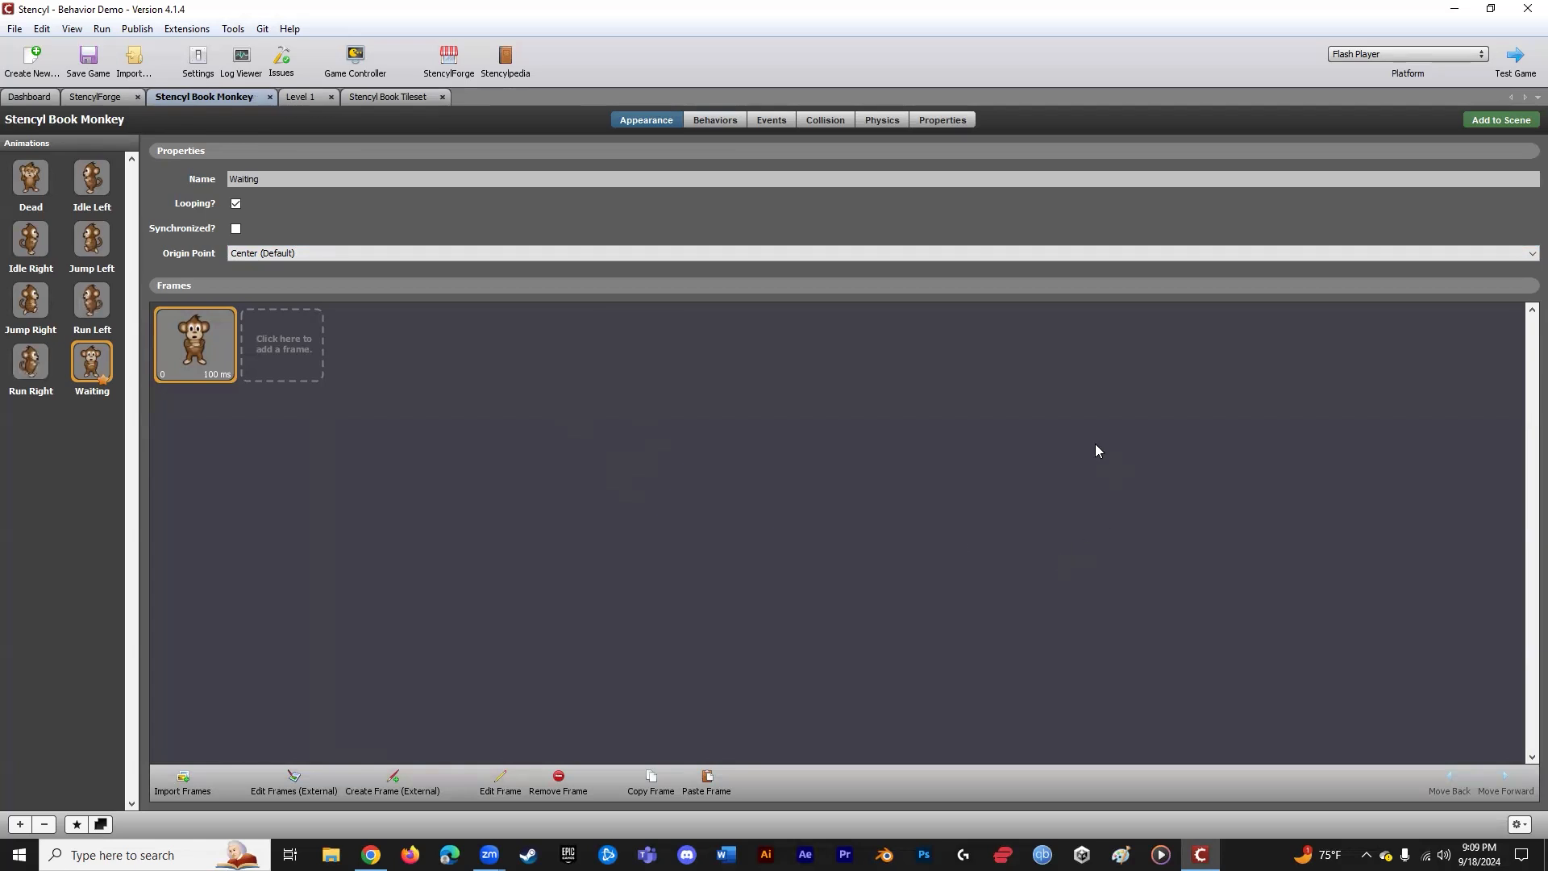
pyautogui.click(715, 120)
pyautogui.click(768, 121)
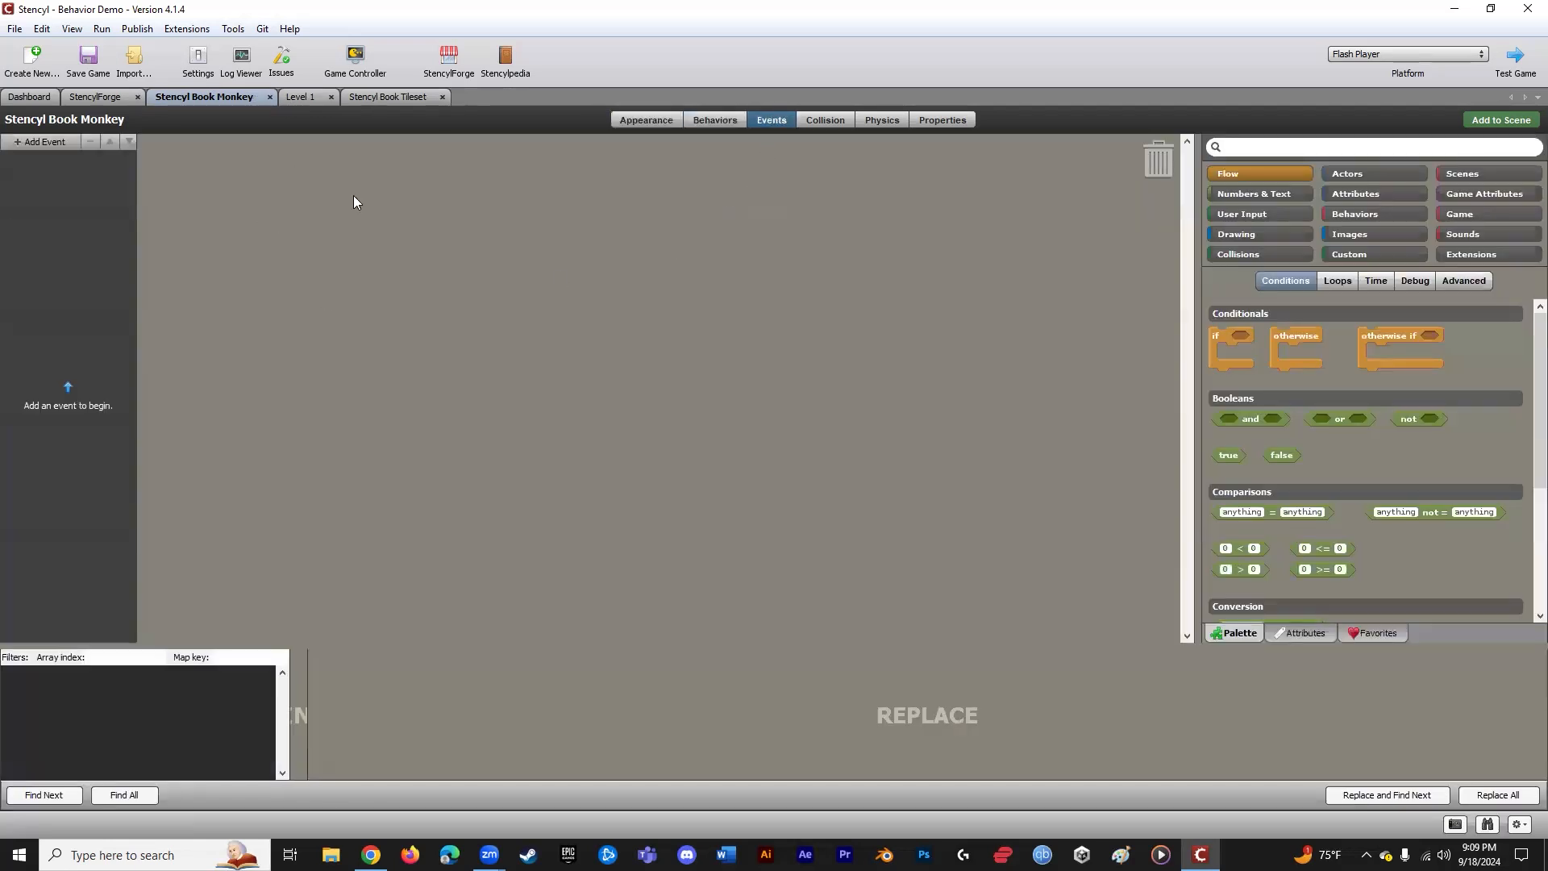
pyautogui.click(304, 99)
pyautogui.click(209, 95)
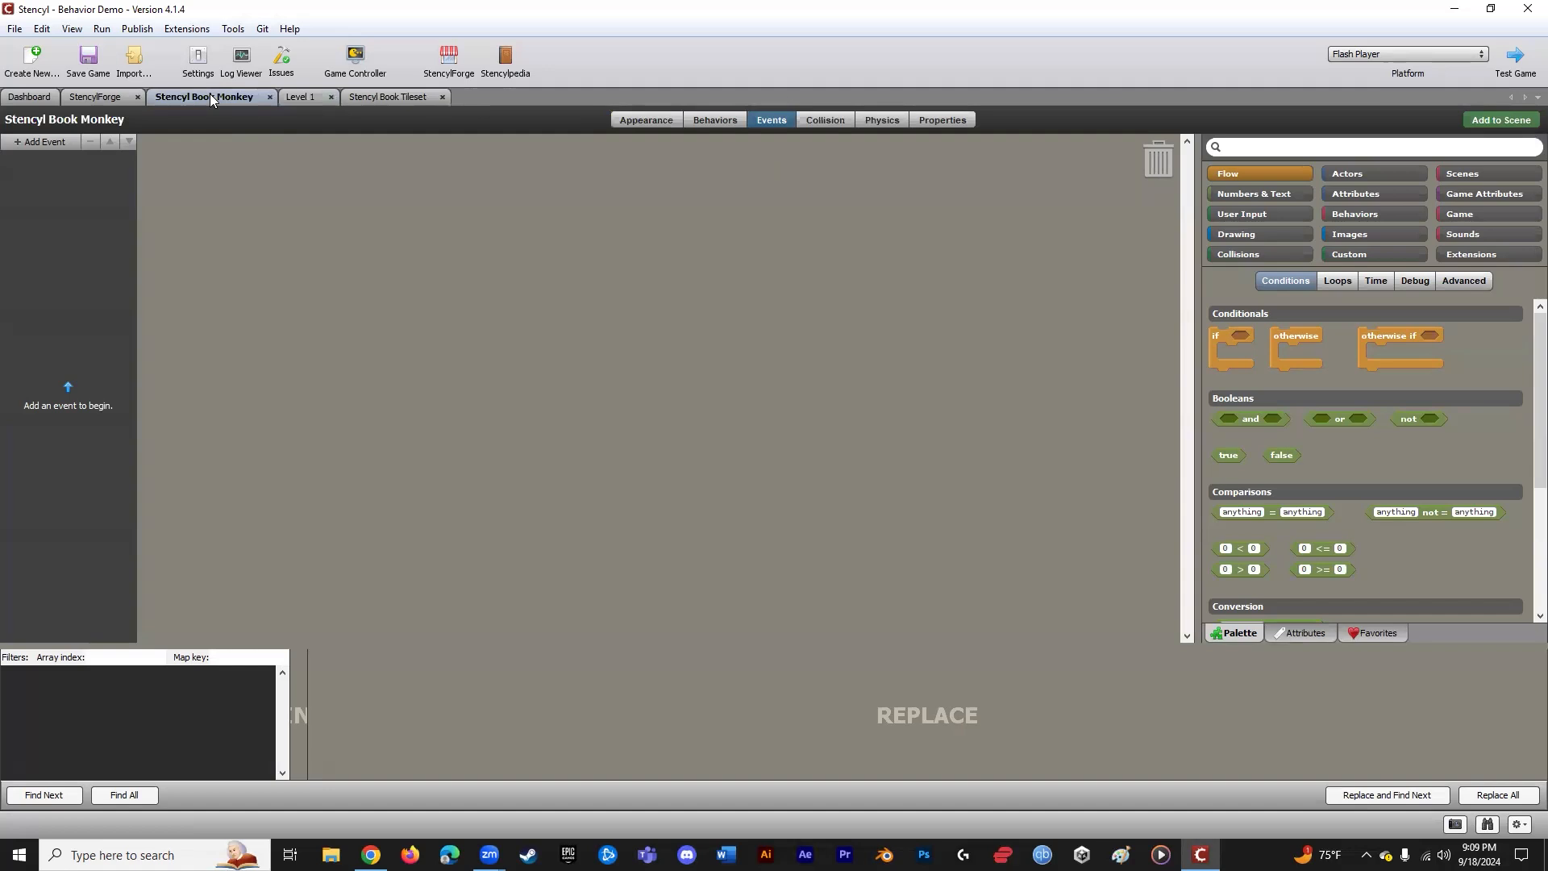
pyautogui.click(311, 100)
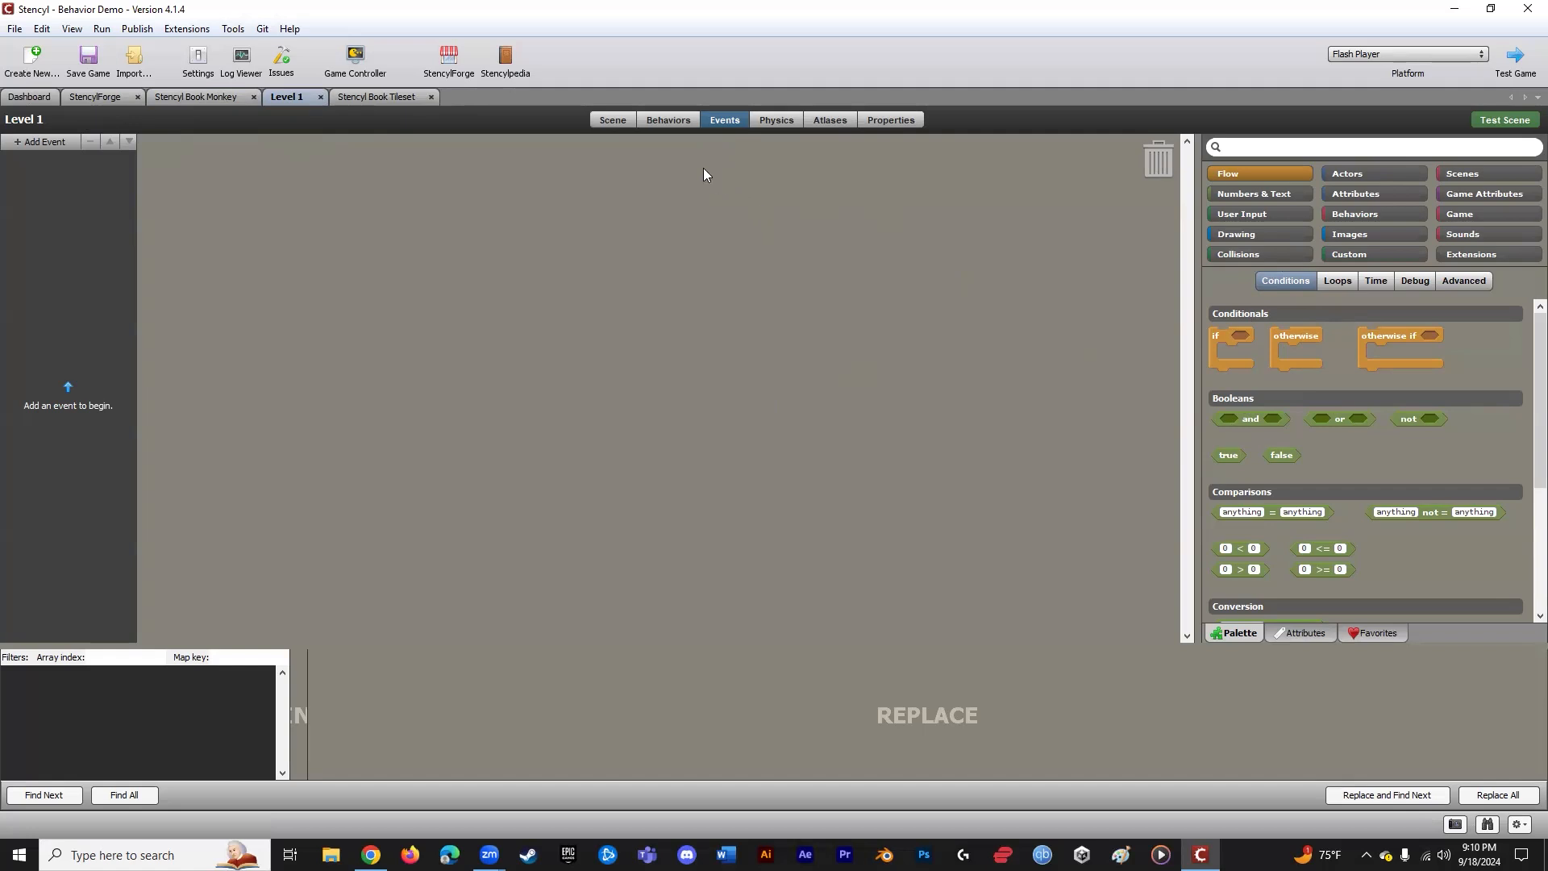
pyautogui.click(660, 121)
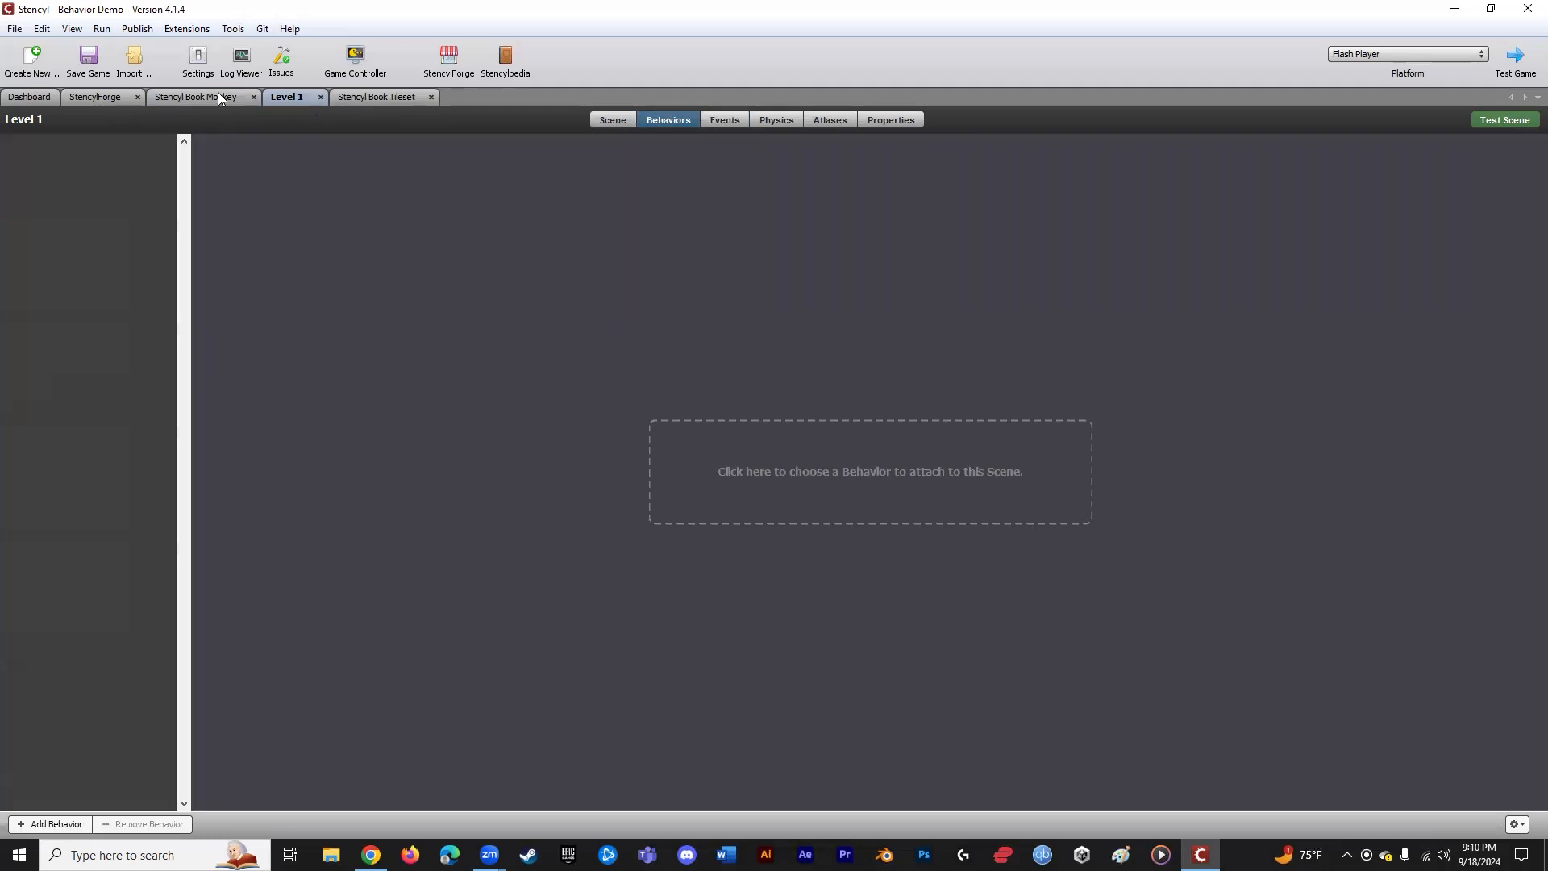
pyautogui.click(613, 120)
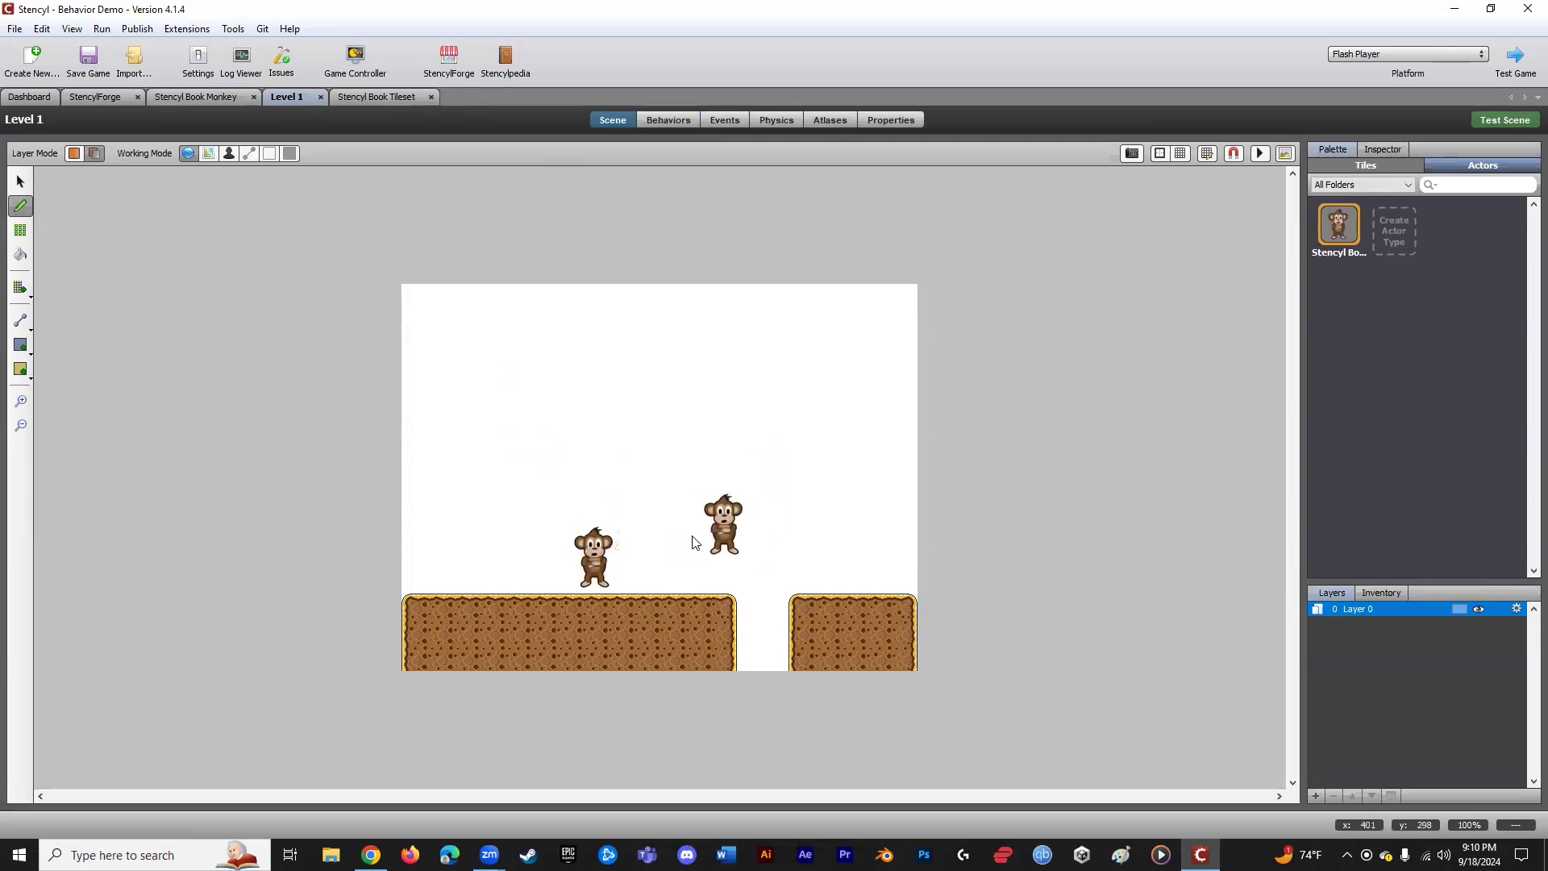
# - Open the behavior chooser for the Stencyl Book Monkey and display the library's Controls behaviors
pyautogui.click(177, 97)
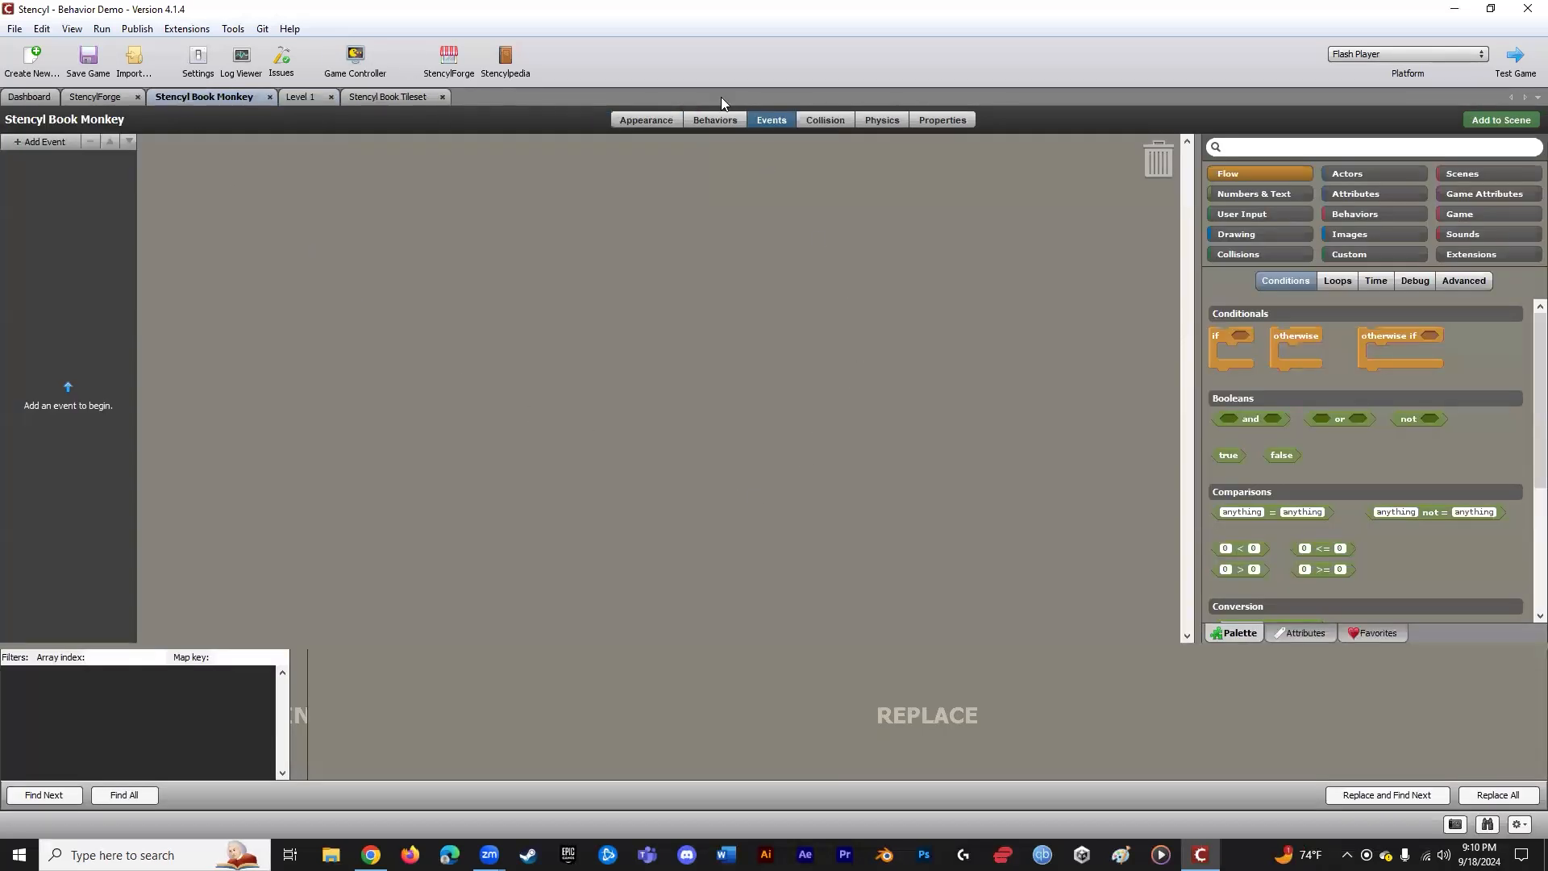
pyautogui.click(700, 123)
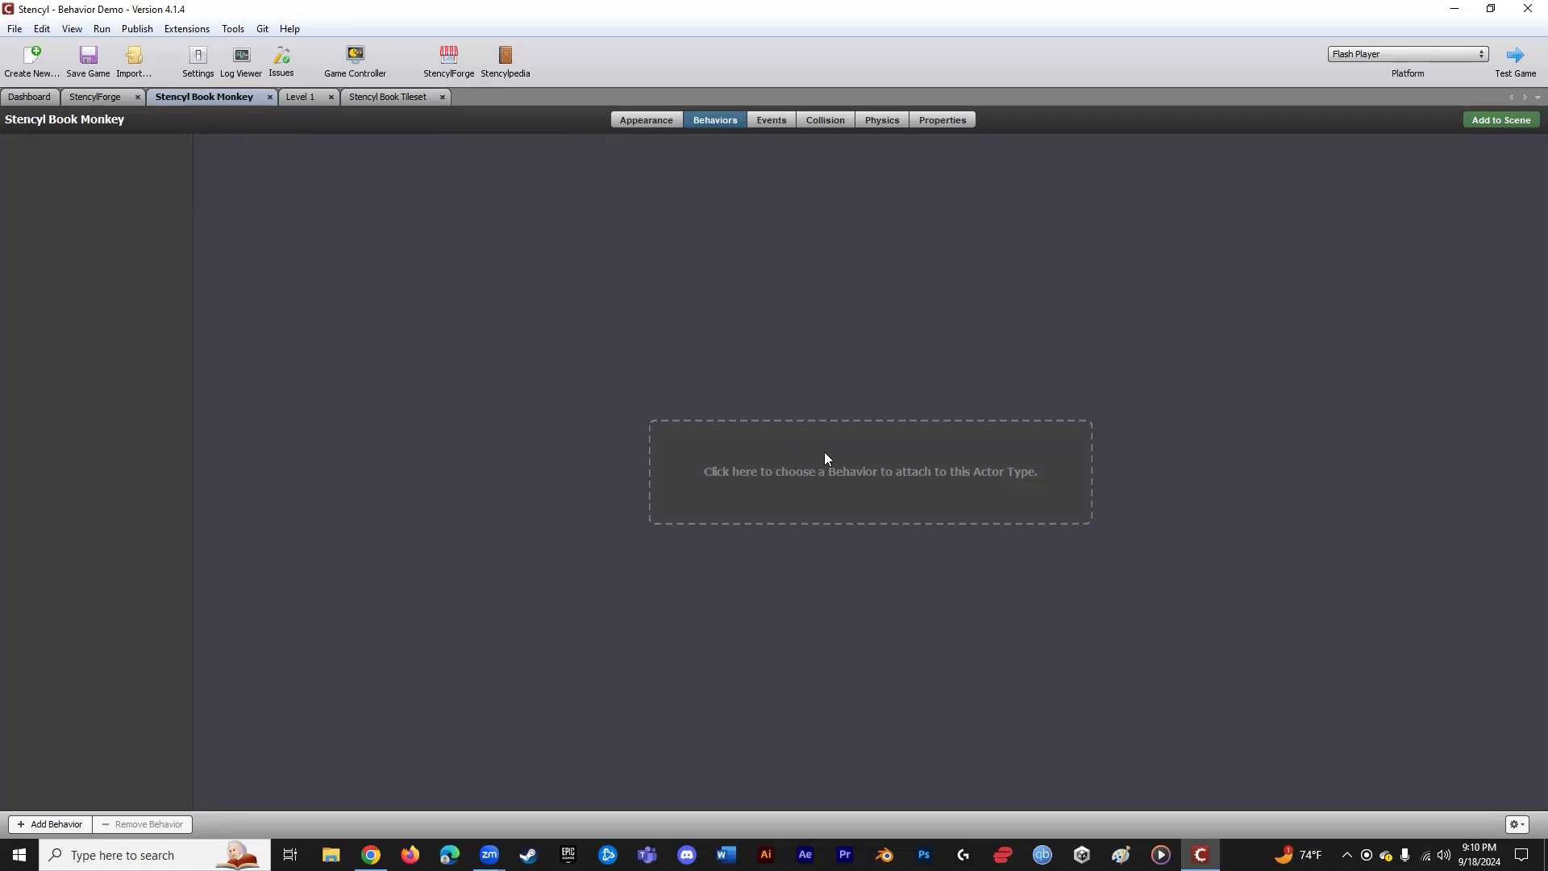
pyautogui.click(813, 488)
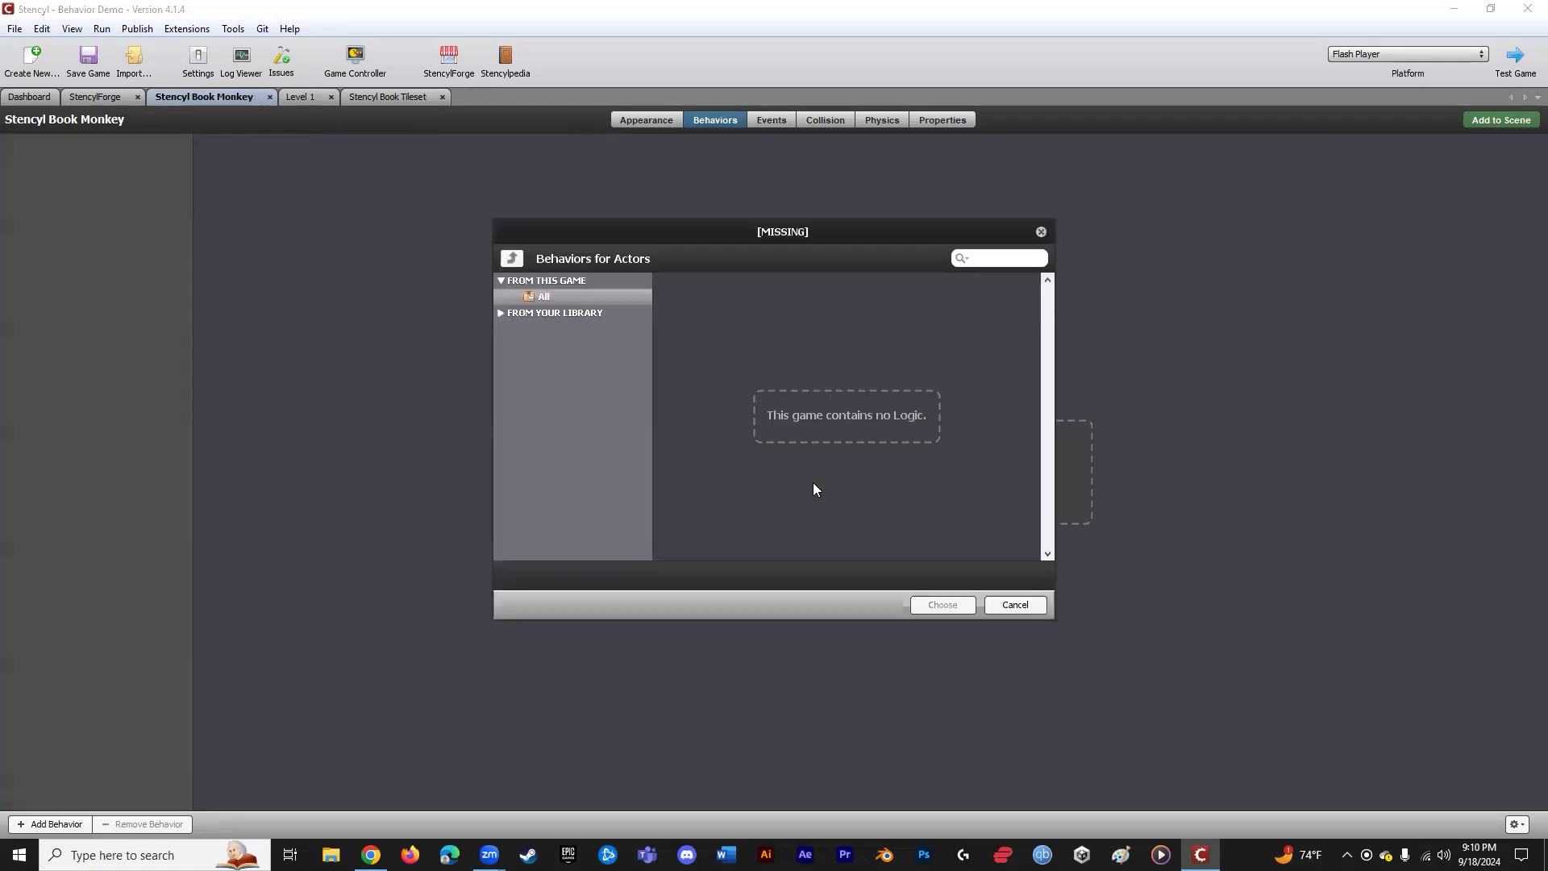
pyautogui.click(557, 299)
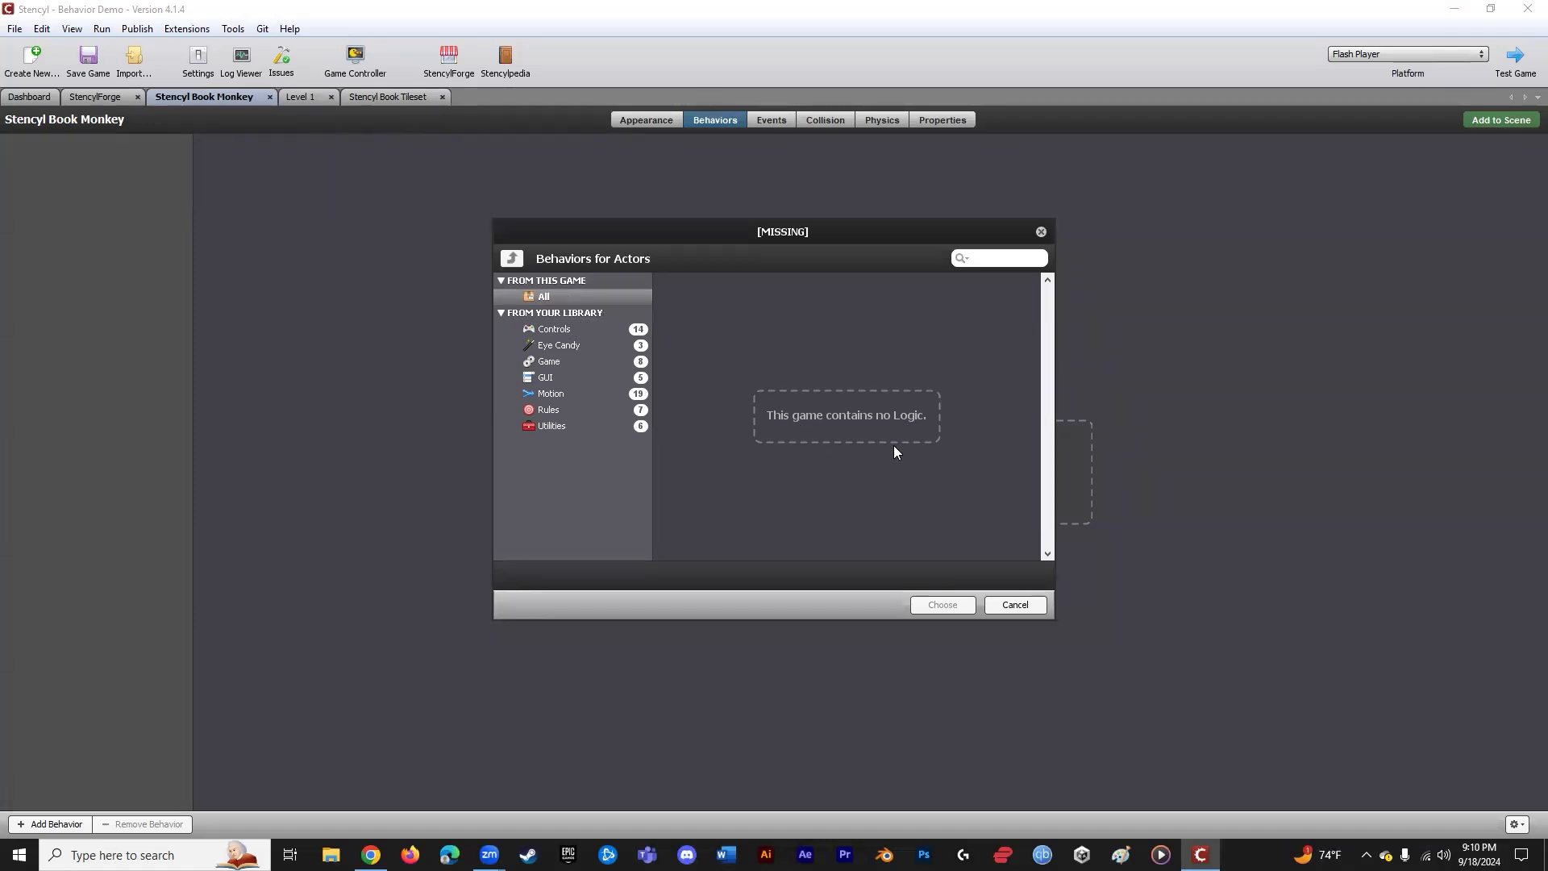
pyautogui.click(561, 328)
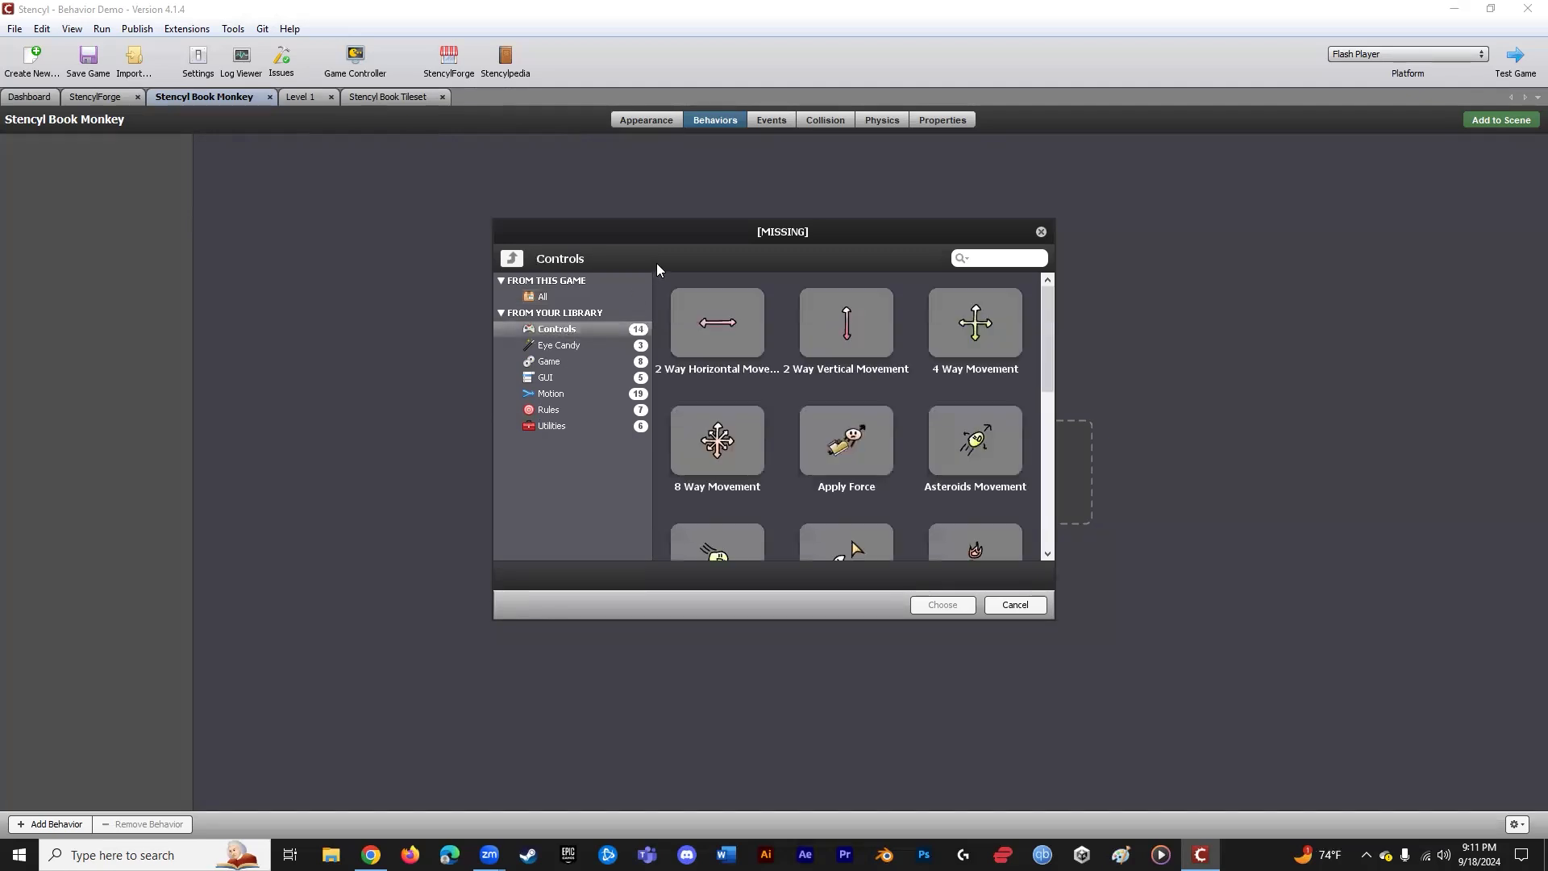
pyautogui.moveTo(683, 228); pyautogui.dragTo(614, 213)
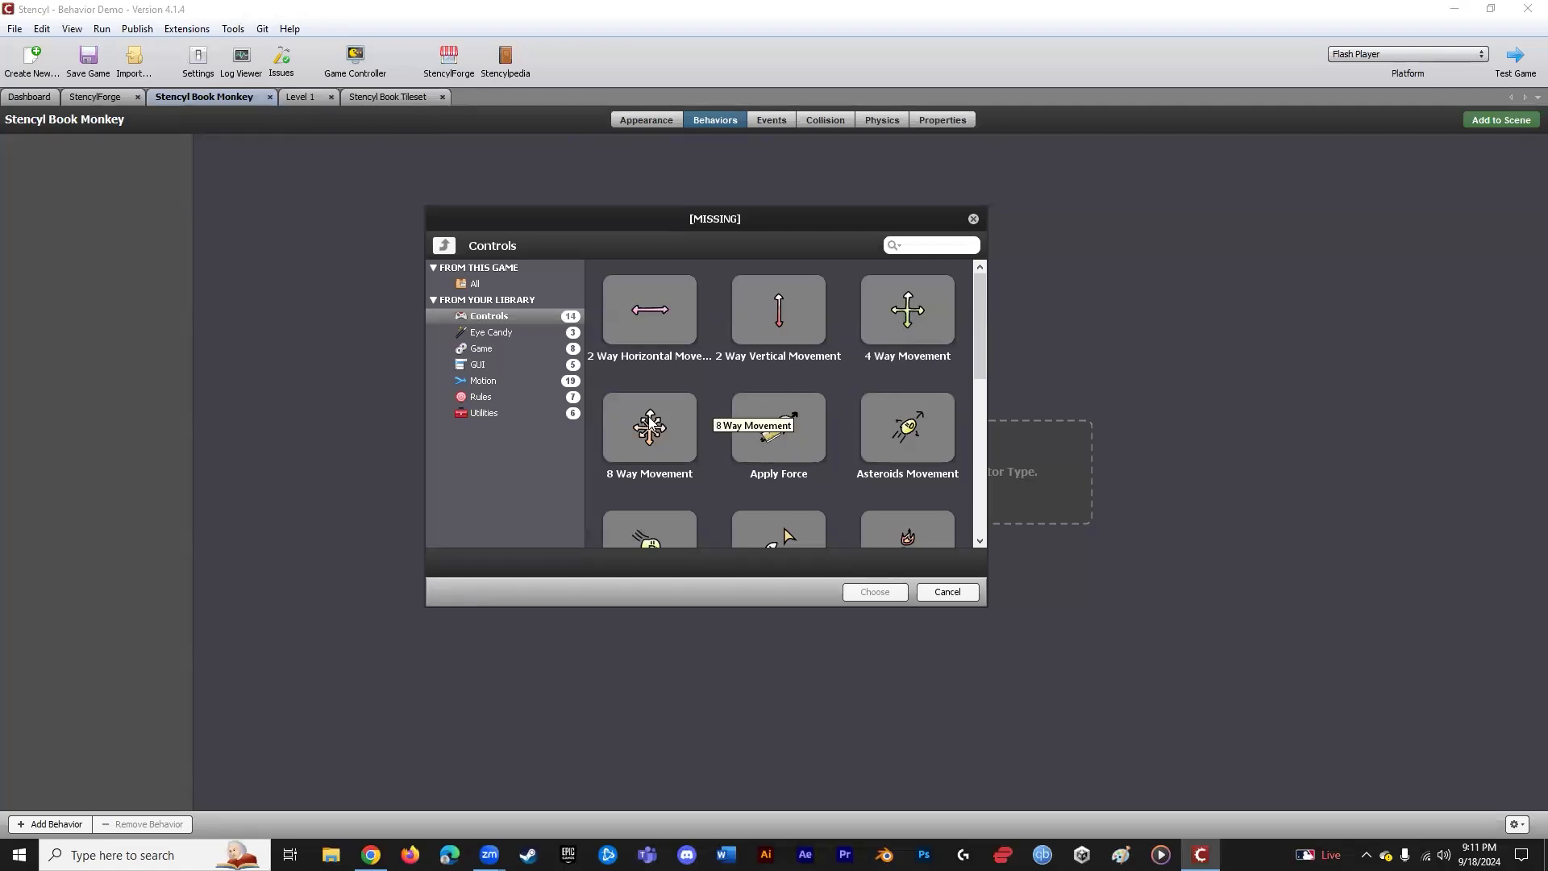
# - Compare the descriptions of the 2 Way Horizontal Movement, 2 Way Vertical Movement and Asteroids Movement behaviors
pyautogui.scroll(-1, 726, 355)
pyautogui.scroll(1, 726, 338)
pyautogui.click(686, 310)
pyautogui.click(797, 305)
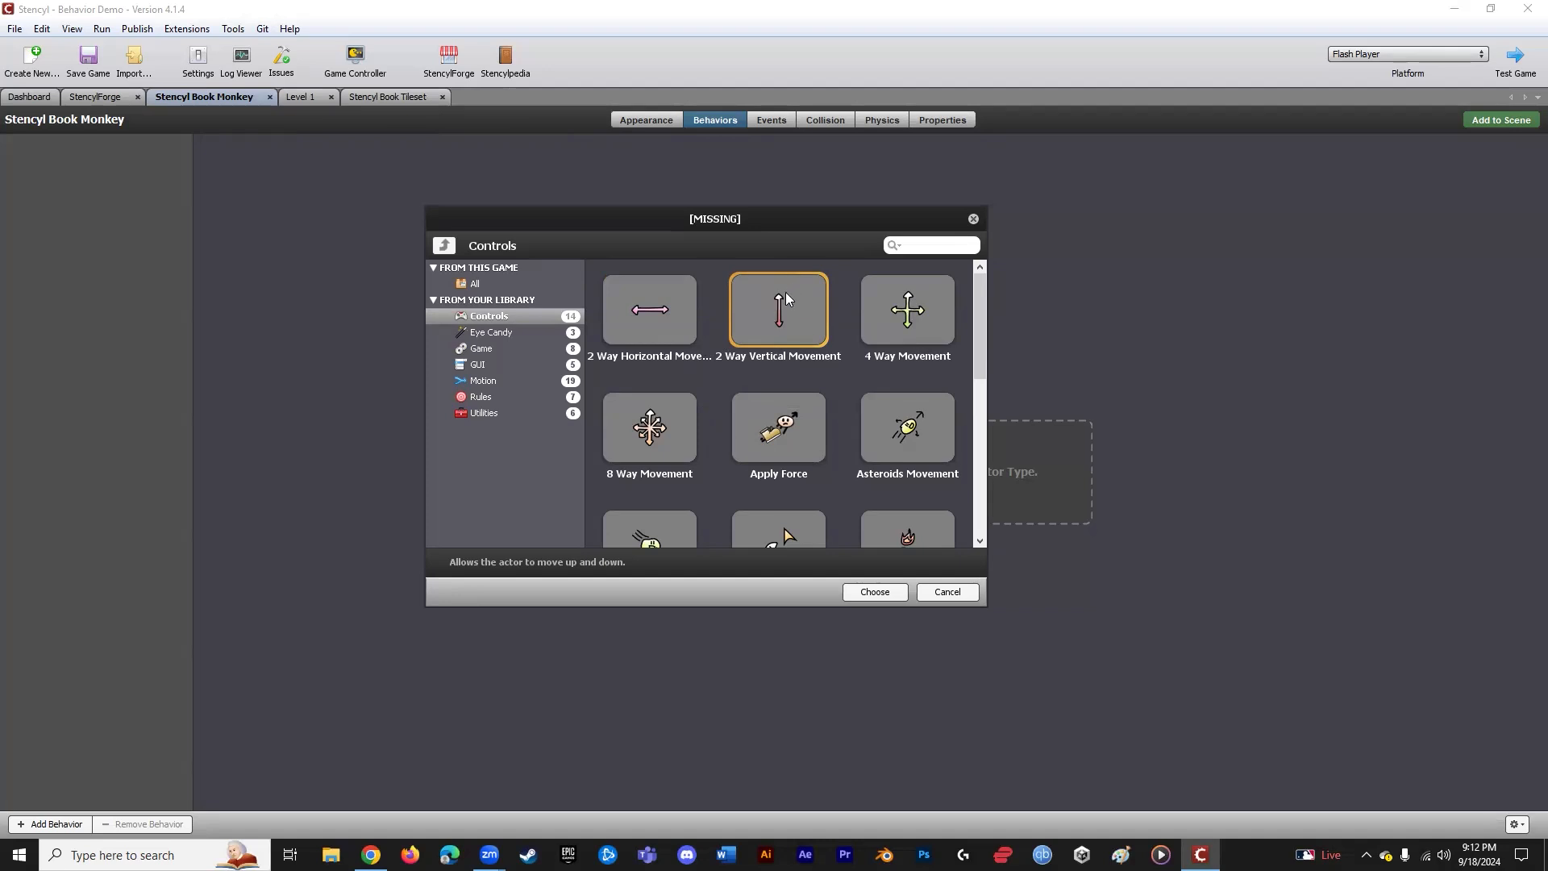
pyautogui.click(656, 301)
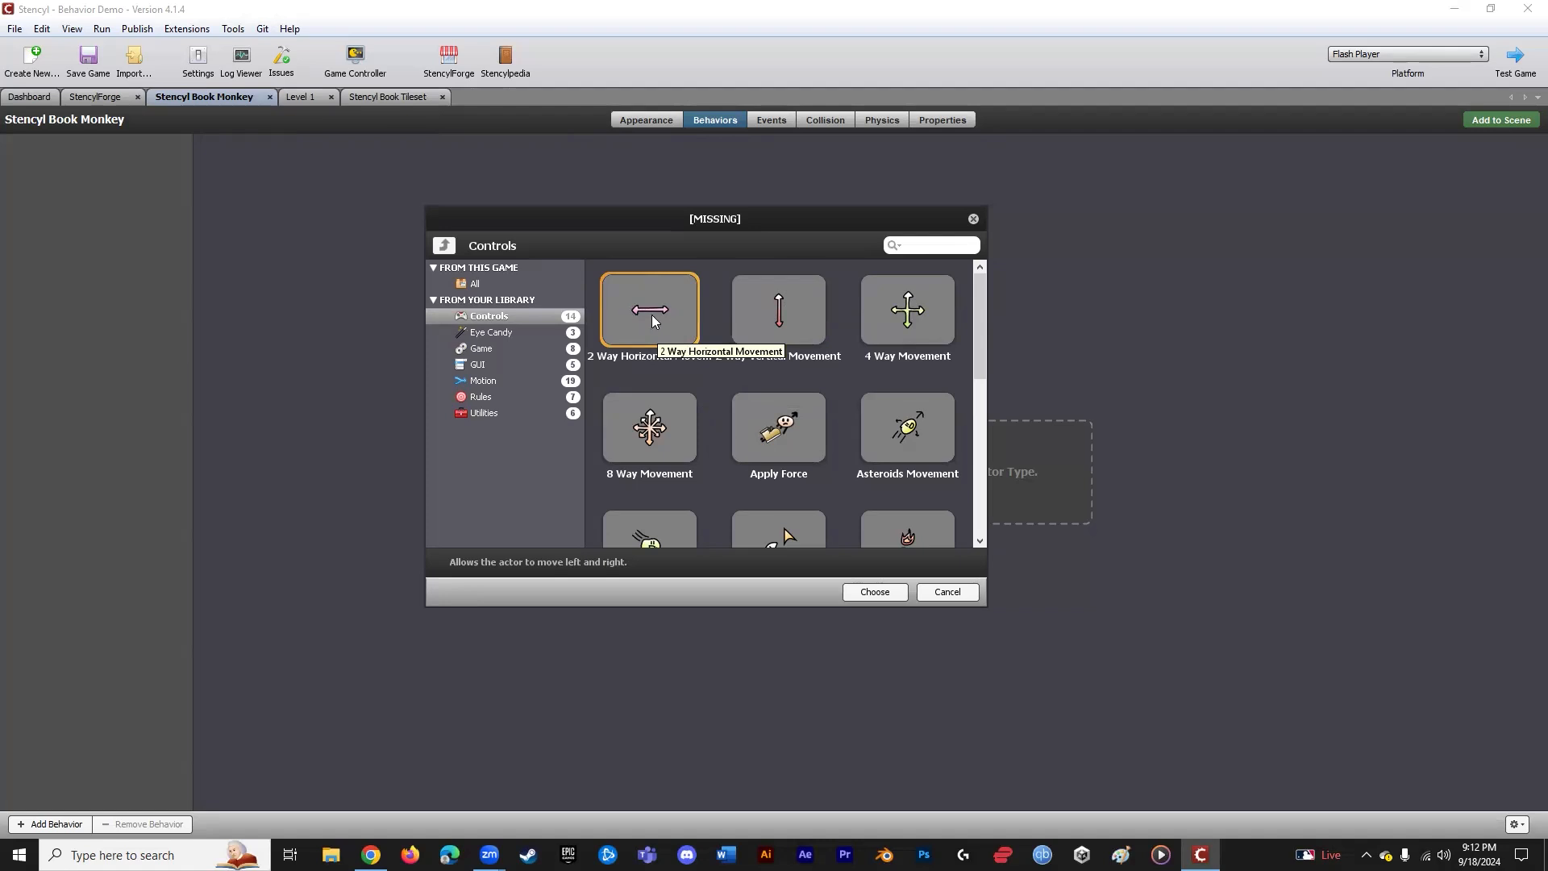
pyautogui.click(774, 315)
pyautogui.click(654, 305)
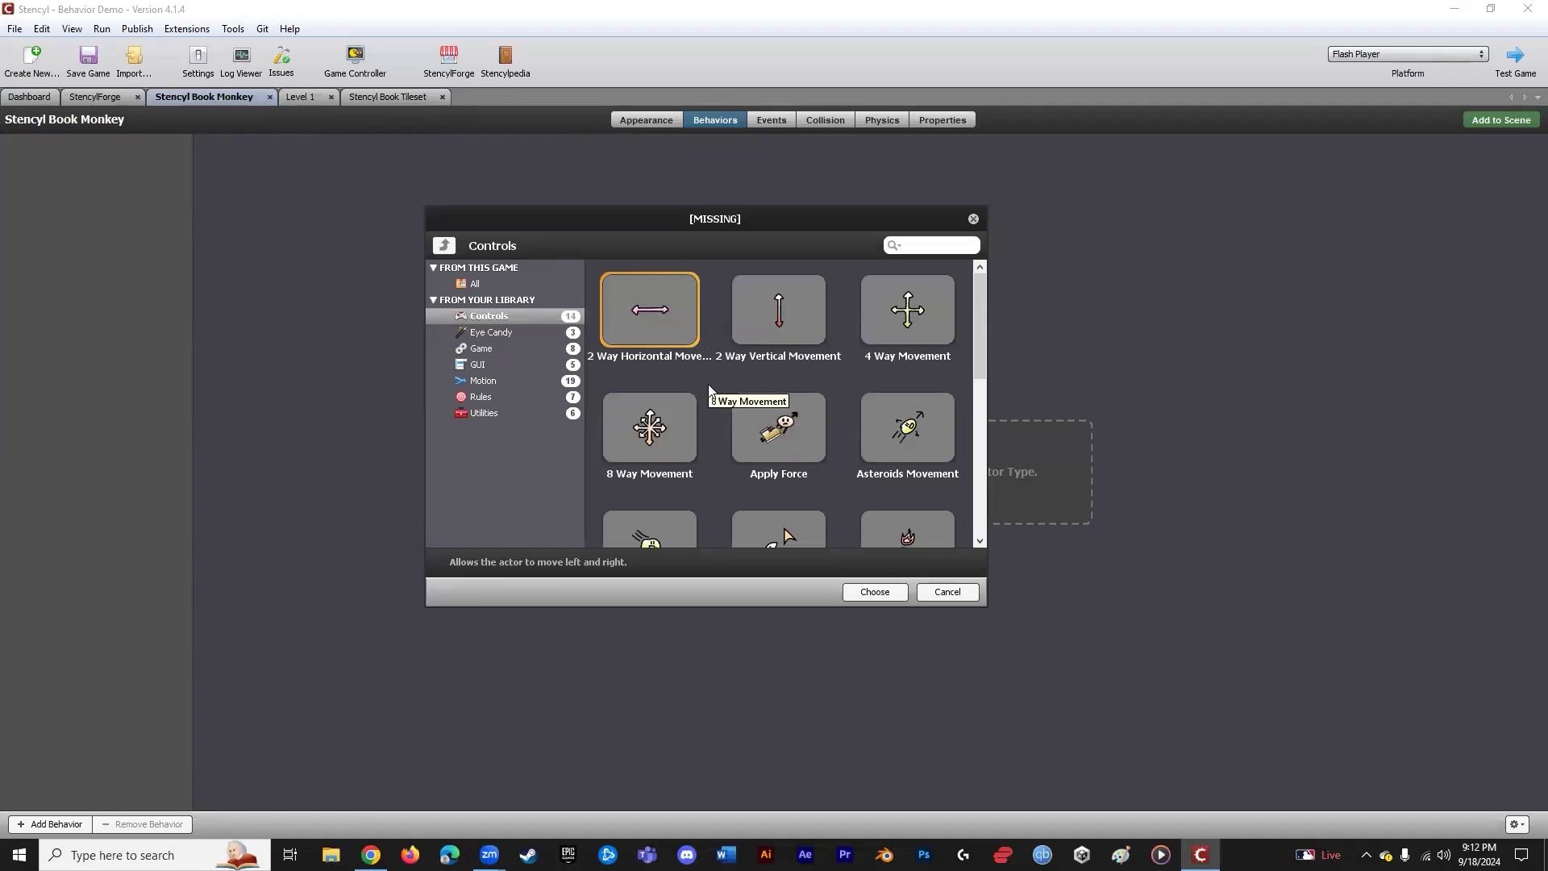
pyautogui.click(901, 425)
pyautogui.click(628, 313)
pyautogui.click(875, 409)
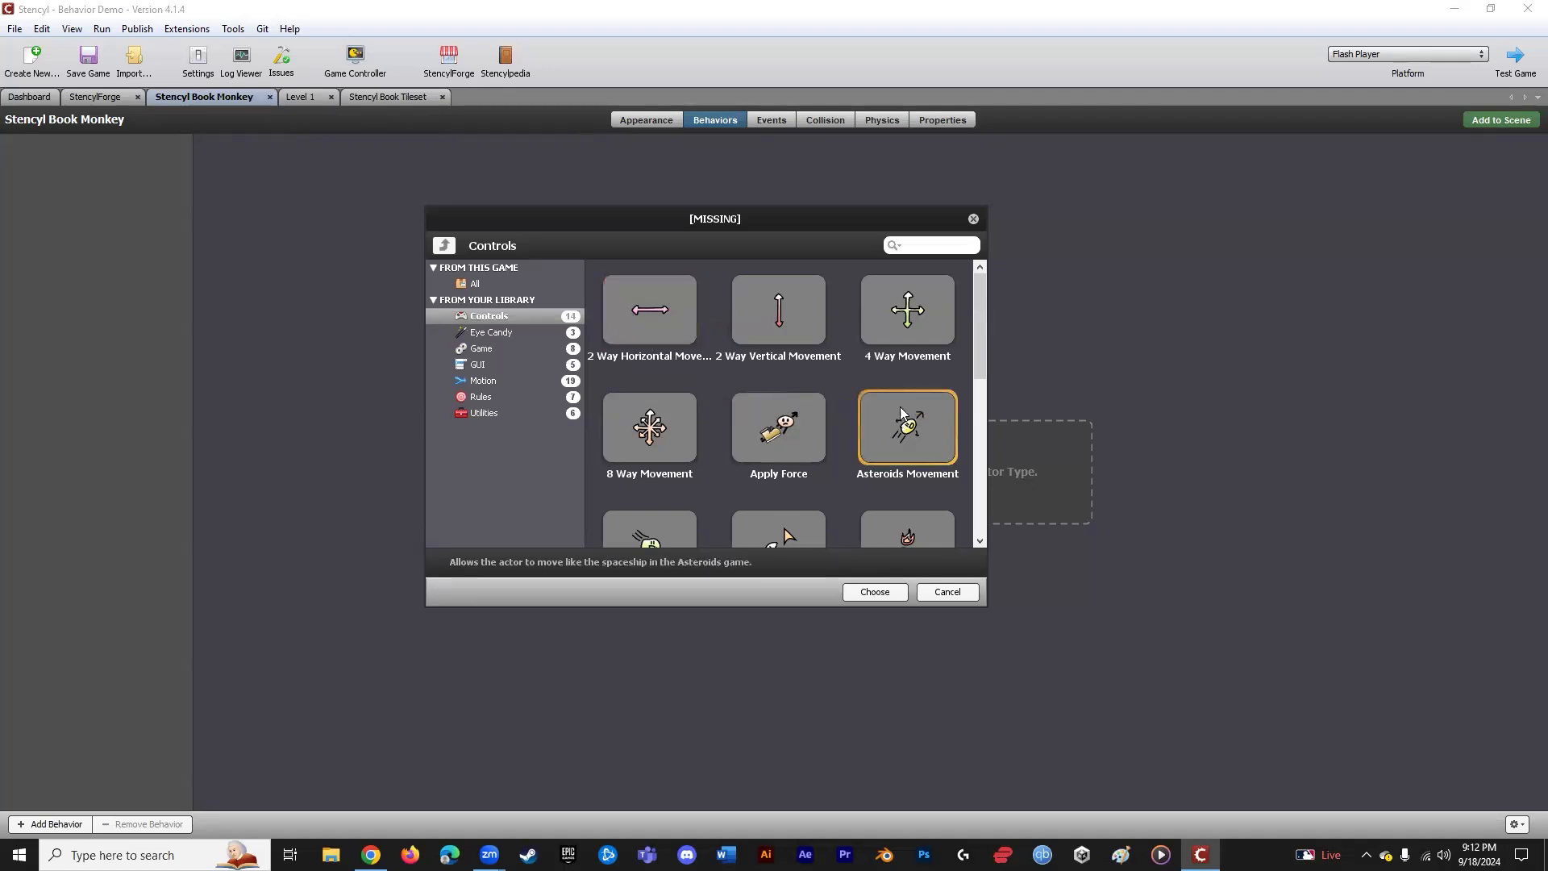
# - Read the descriptions of the Face the Mouse, Fire Bullet, Drag and Drop, and Jump and Run Movement behaviors
pyautogui.scroll(-2, 839, 395)
pyautogui.scroll(-1, 792, 366)
pyautogui.click(792, 367)
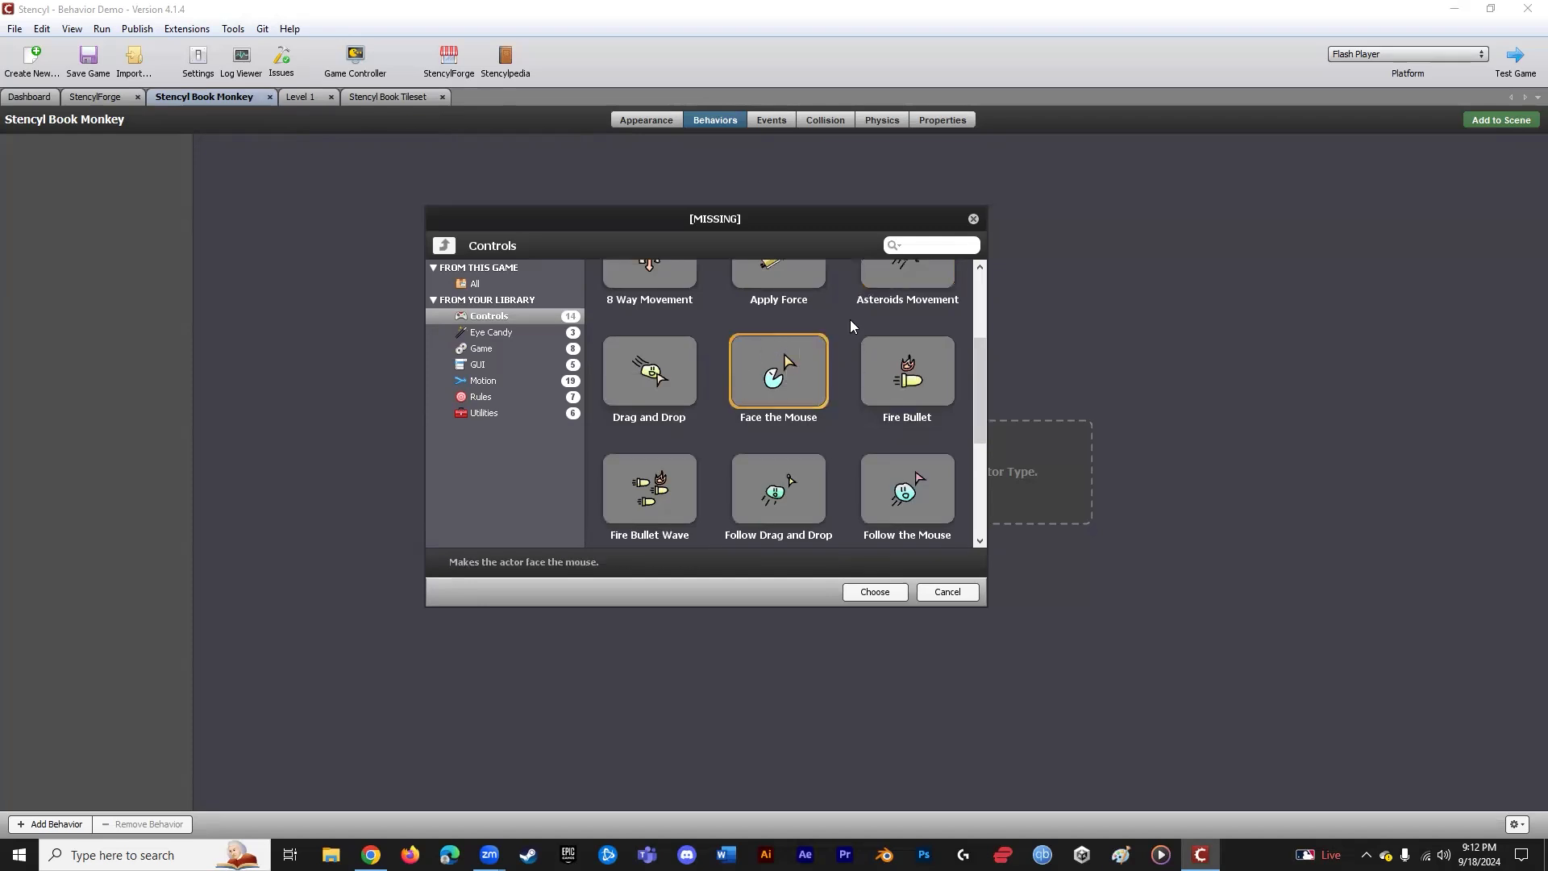
pyautogui.click(929, 360)
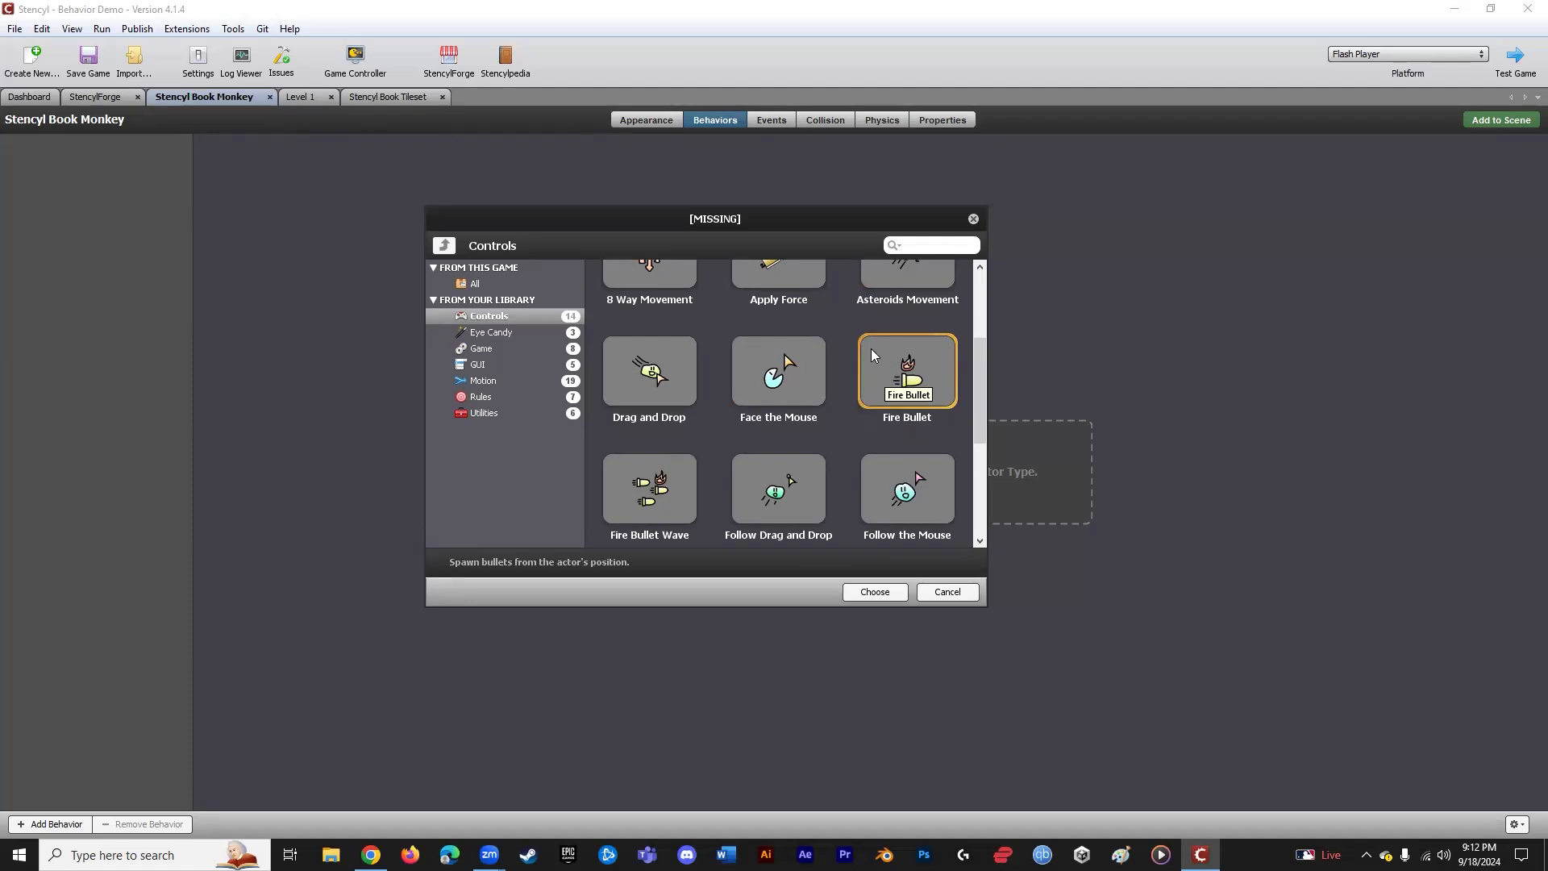
pyautogui.click(682, 372)
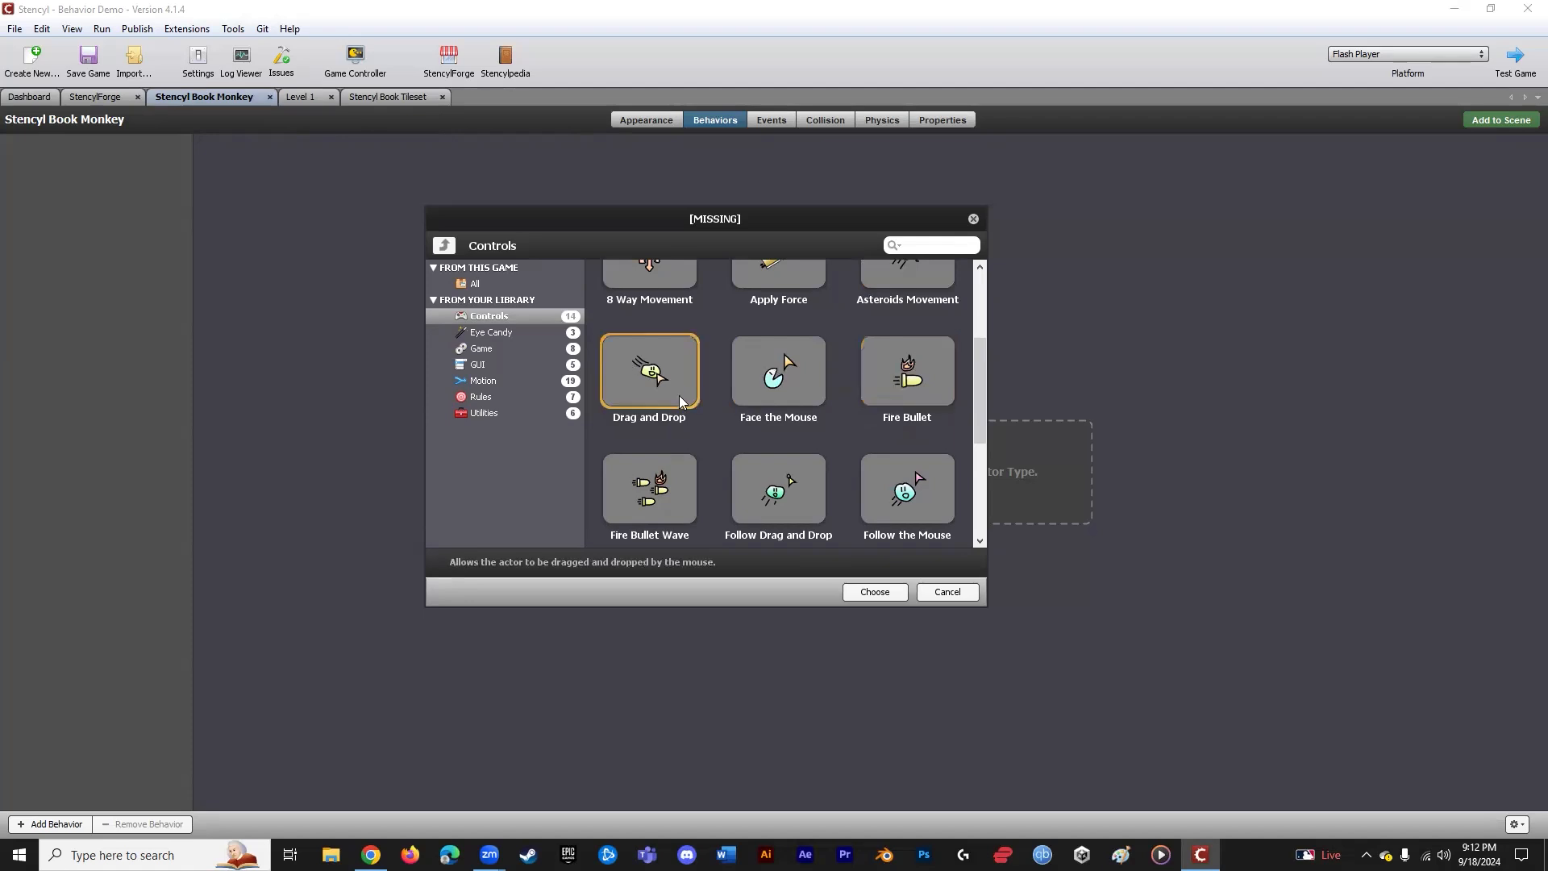
pyautogui.scroll(-3, 671, 358)
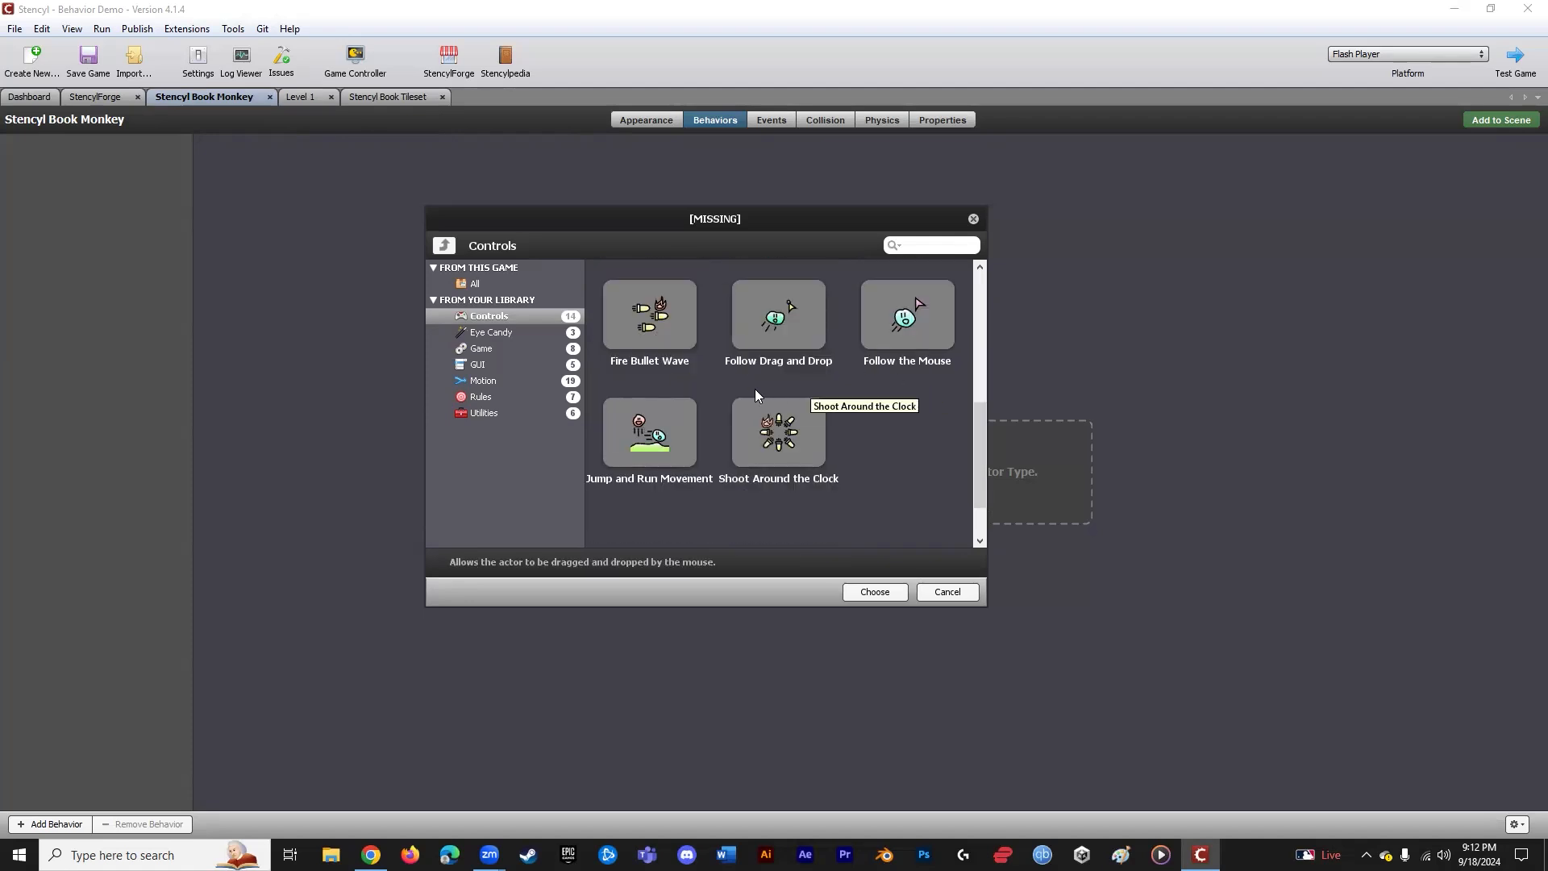
pyautogui.click(648, 426)
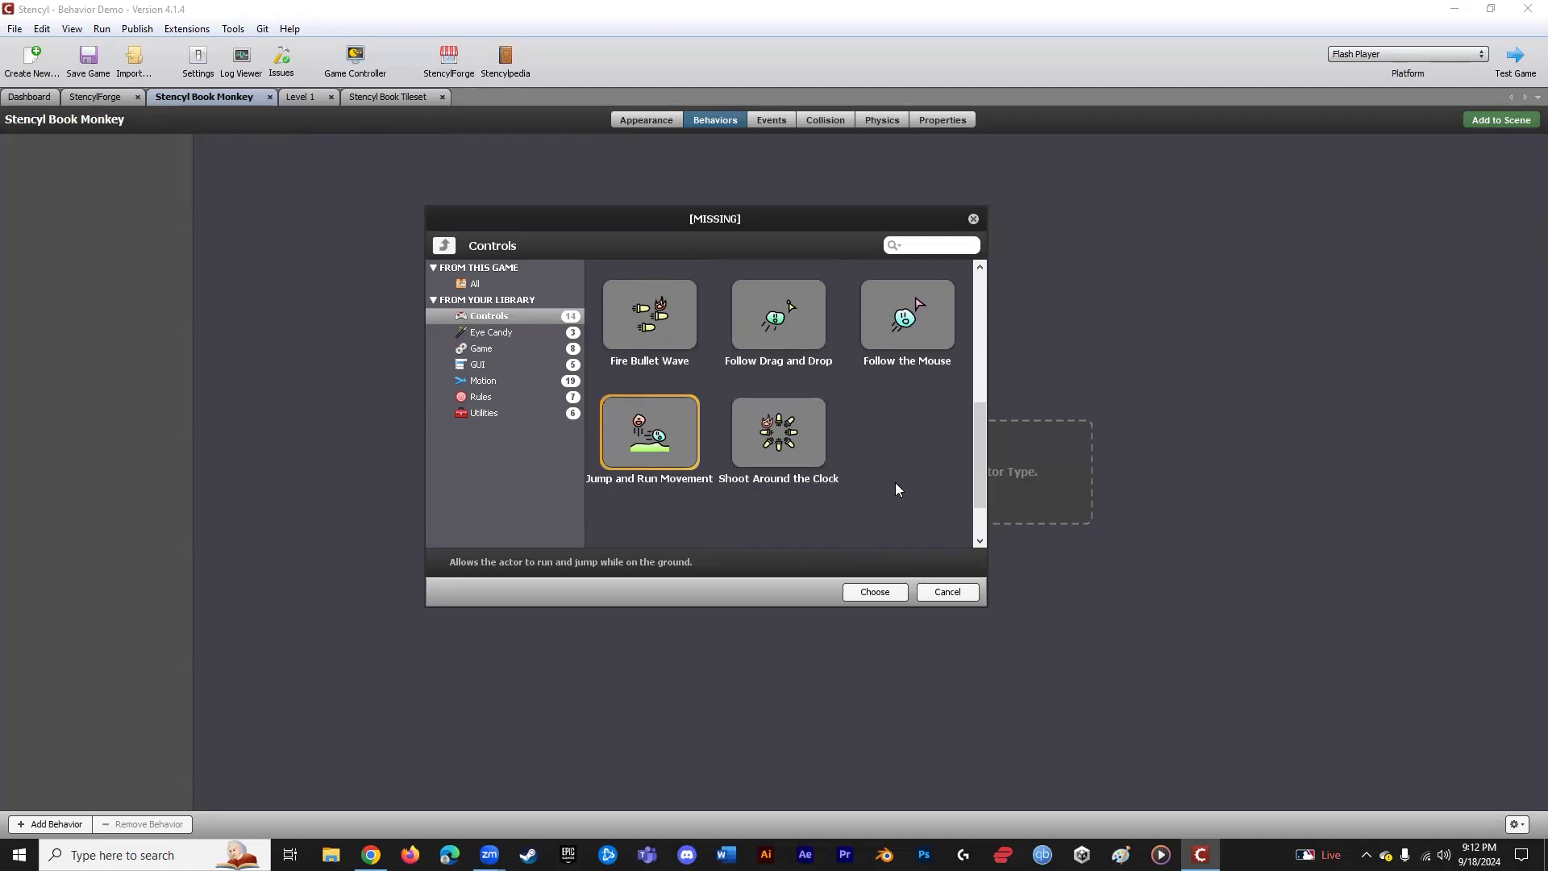
# - Look through the prebuilt behaviors in the library's Eye Candy, Game, GUI and Motion categories
pyautogui.click(513, 336)
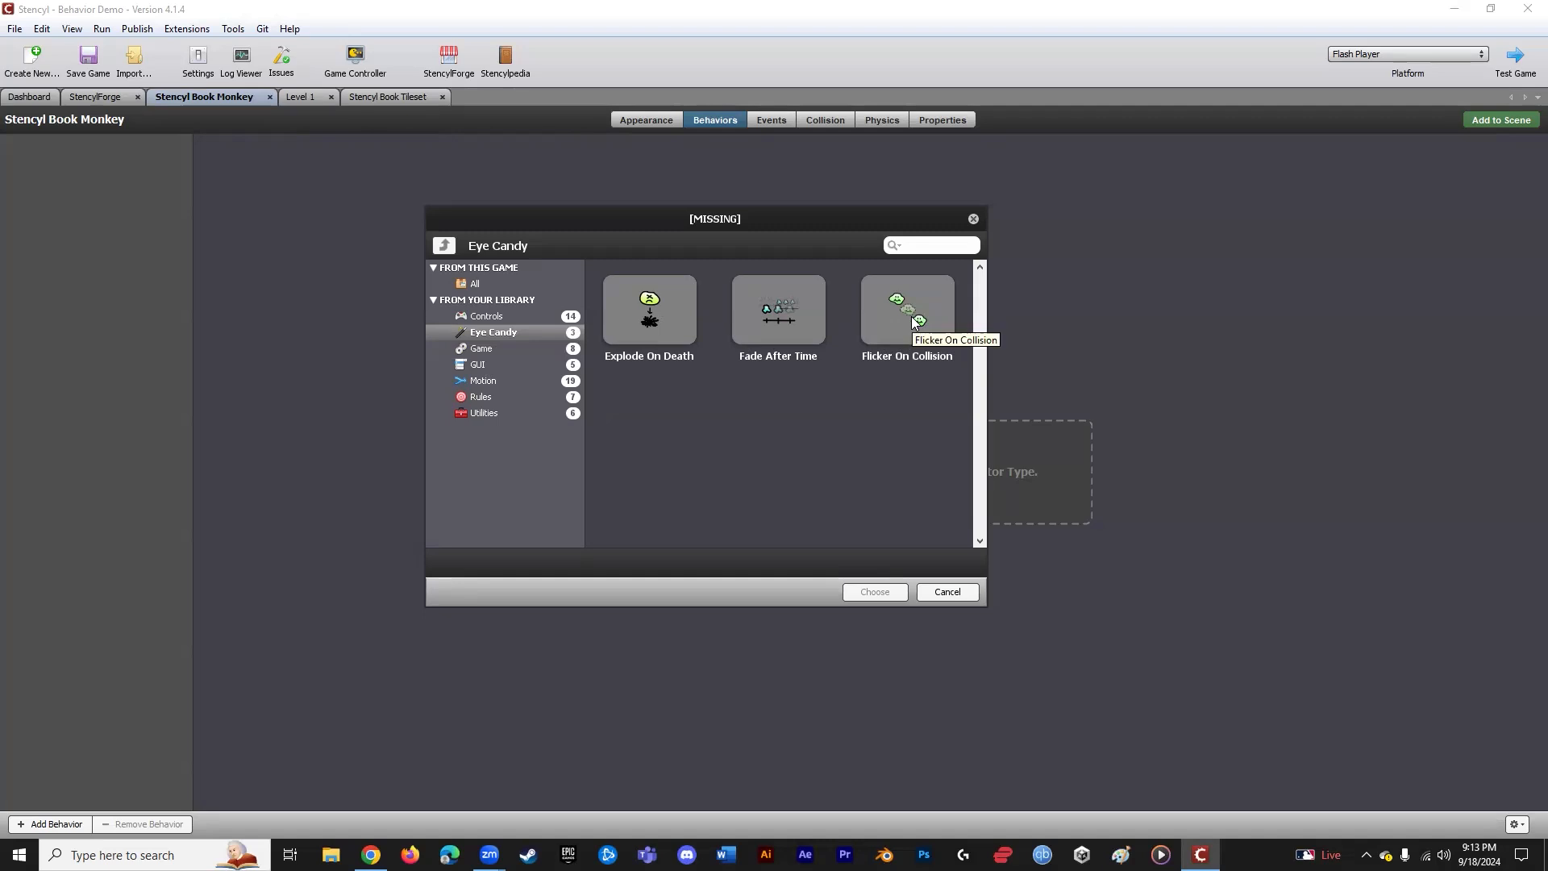
pyautogui.click(502, 350)
pyautogui.scroll(-3, 806, 371)
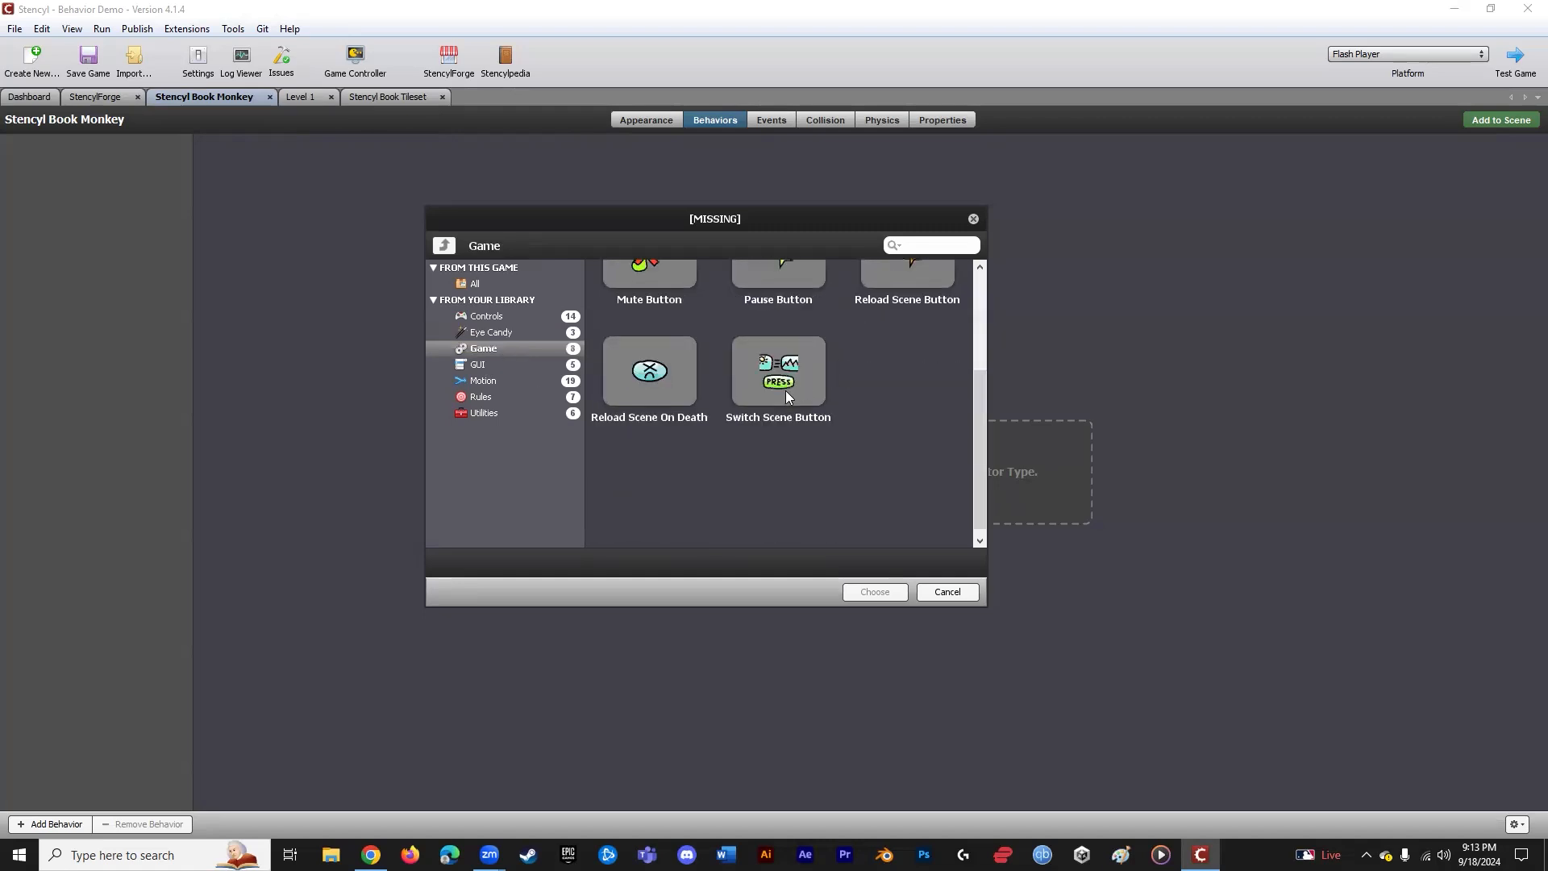
pyautogui.scroll(2, 778, 355)
pyautogui.click(514, 358)
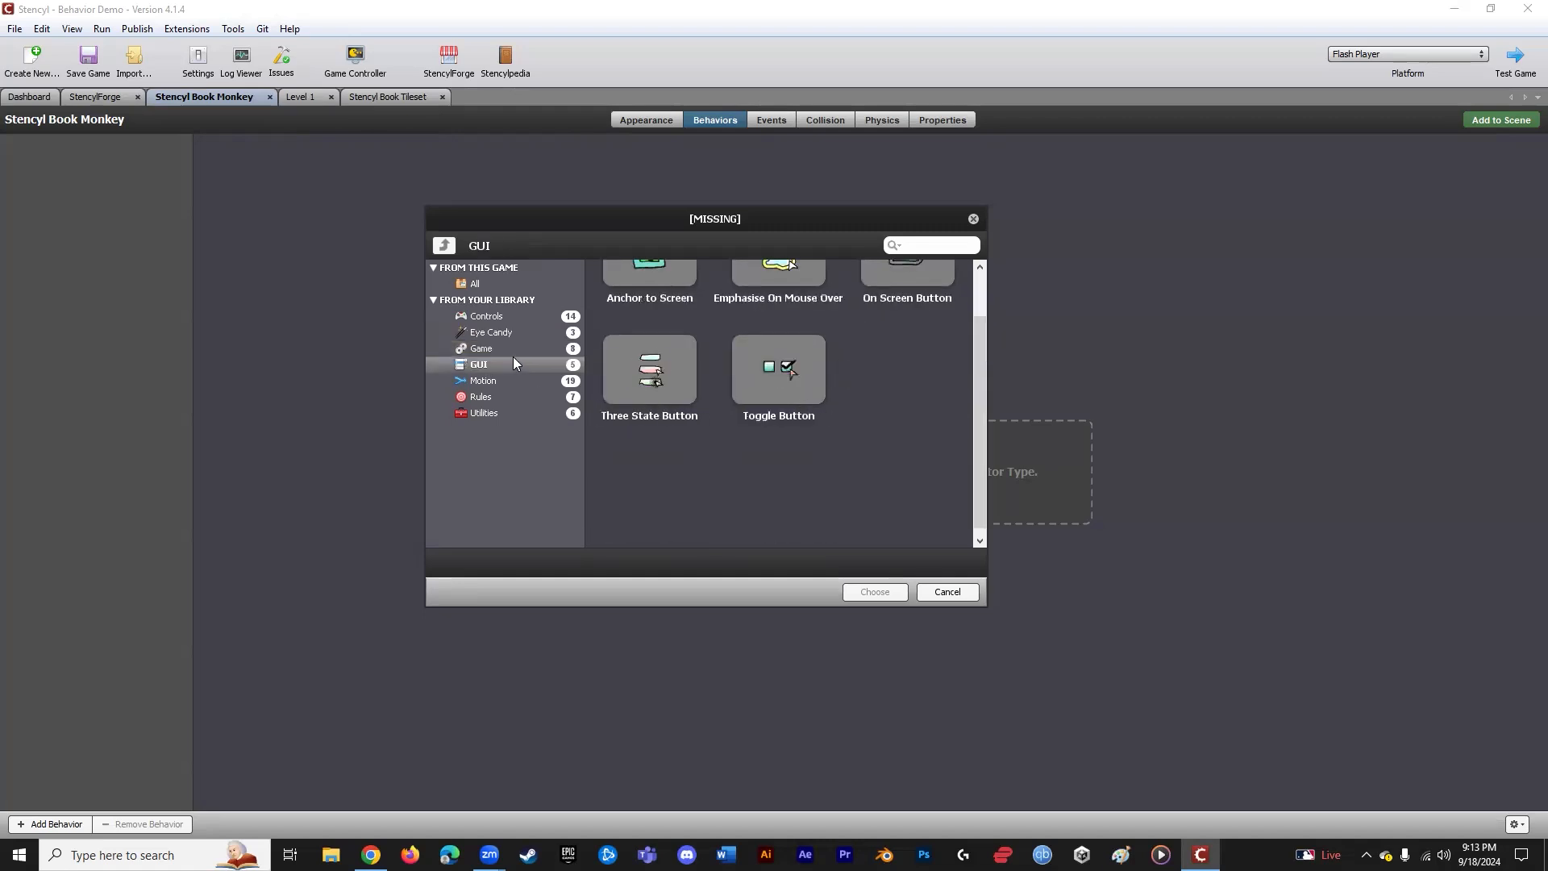
pyautogui.scroll(1, 841, 410)
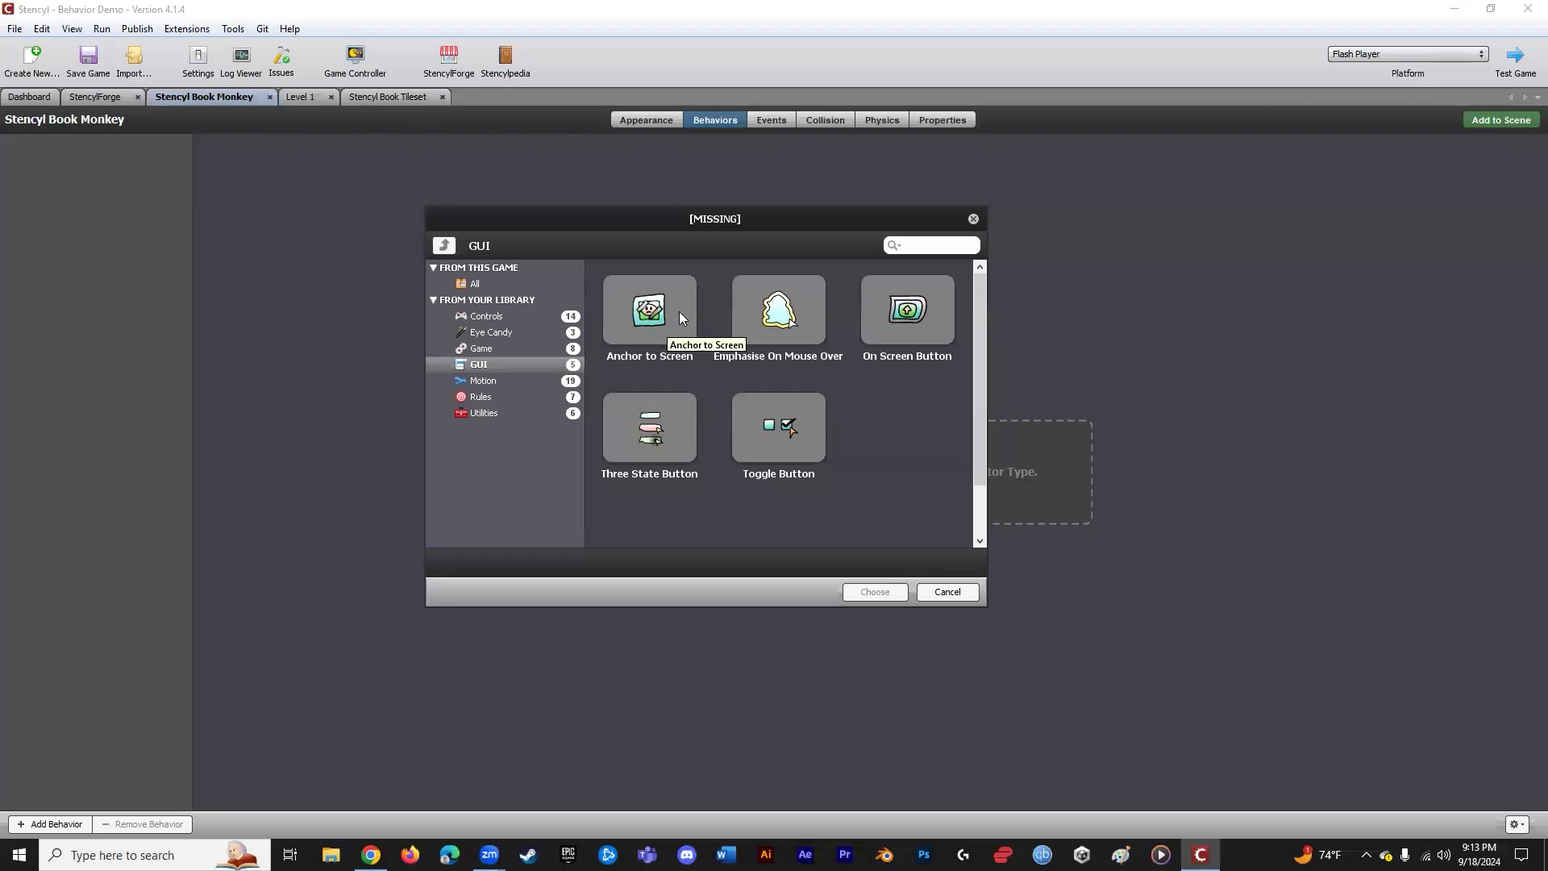
pyautogui.click(485, 384)
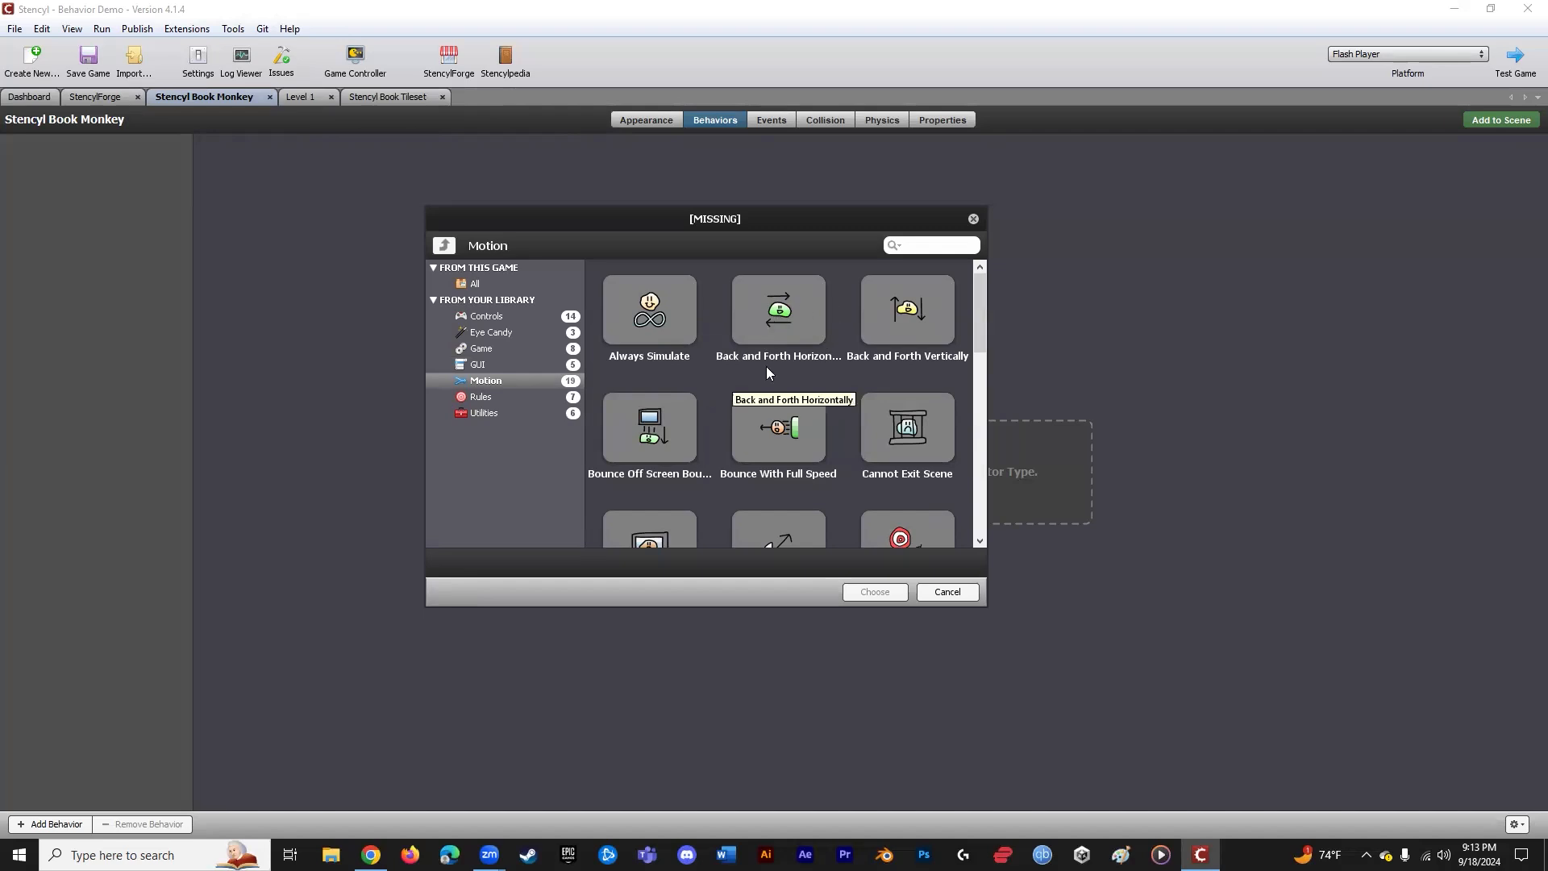
pyautogui.scroll(-10, 766, 366)
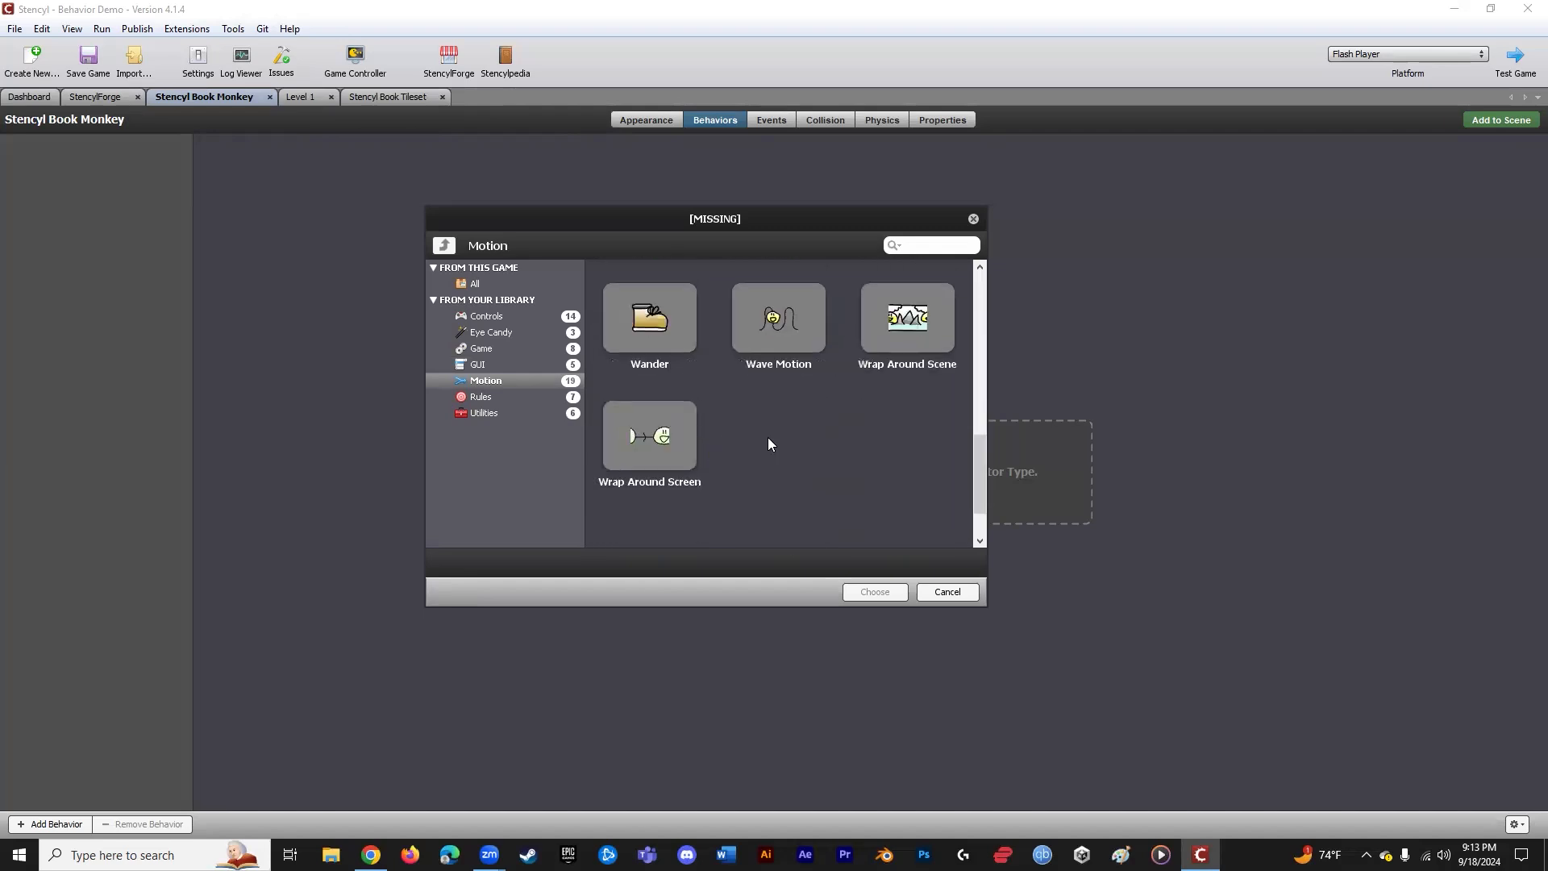
# - Examine the library's Rules behaviors, reading the descriptions of Health Manager and Die On Collision
pyautogui.click(500, 398)
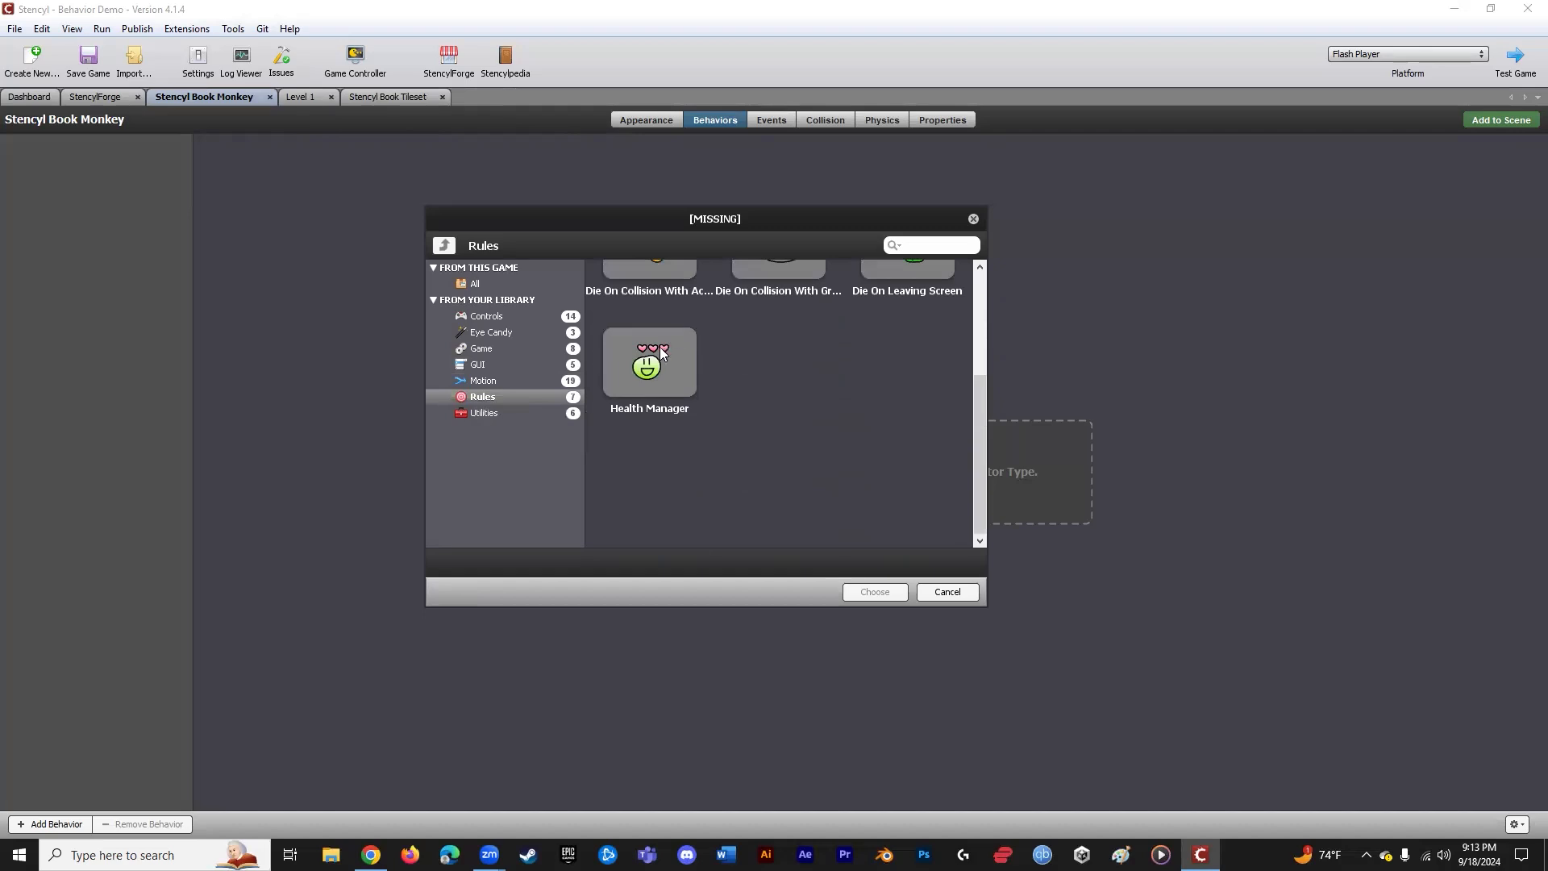
pyautogui.scroll(2, 847, 387)
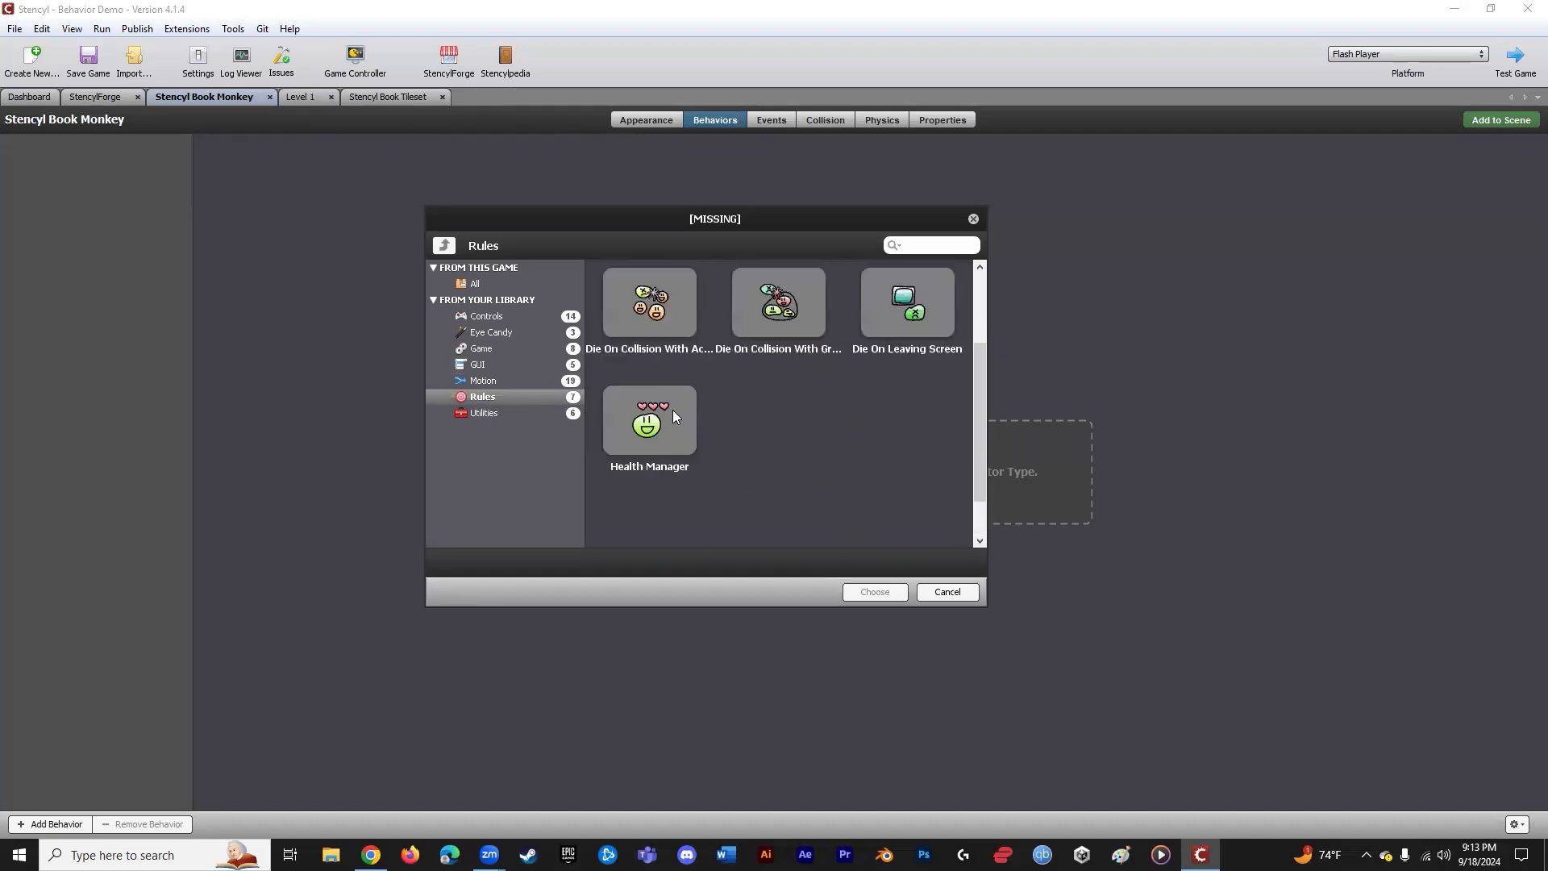
pyautogui.click(658, 422)
pyautogui.scroll(3, 801, 421)
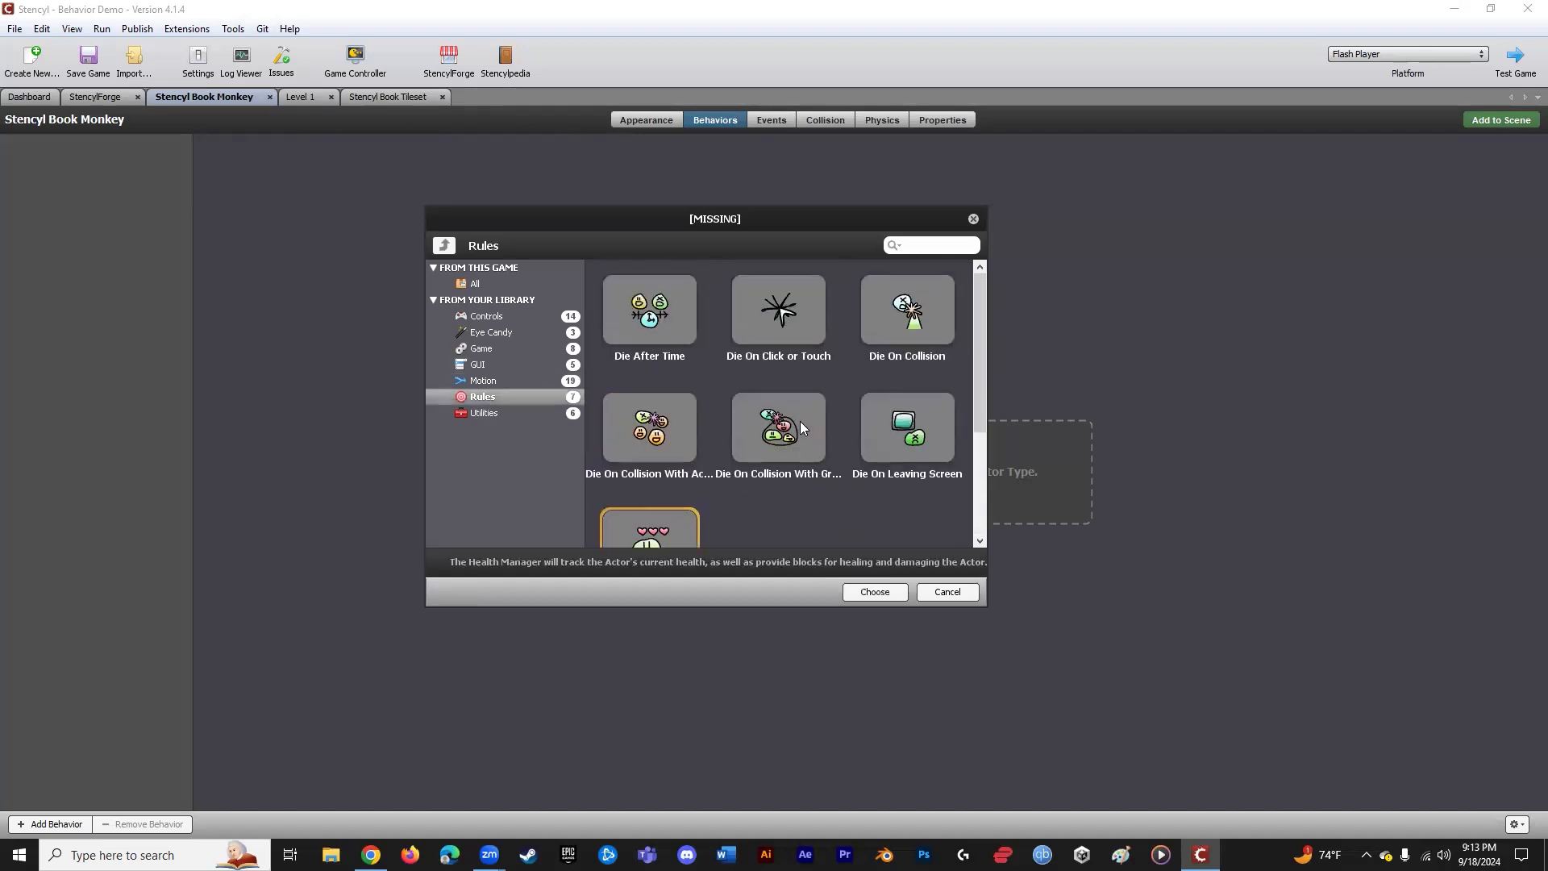
pyautogui.click(895, 339)
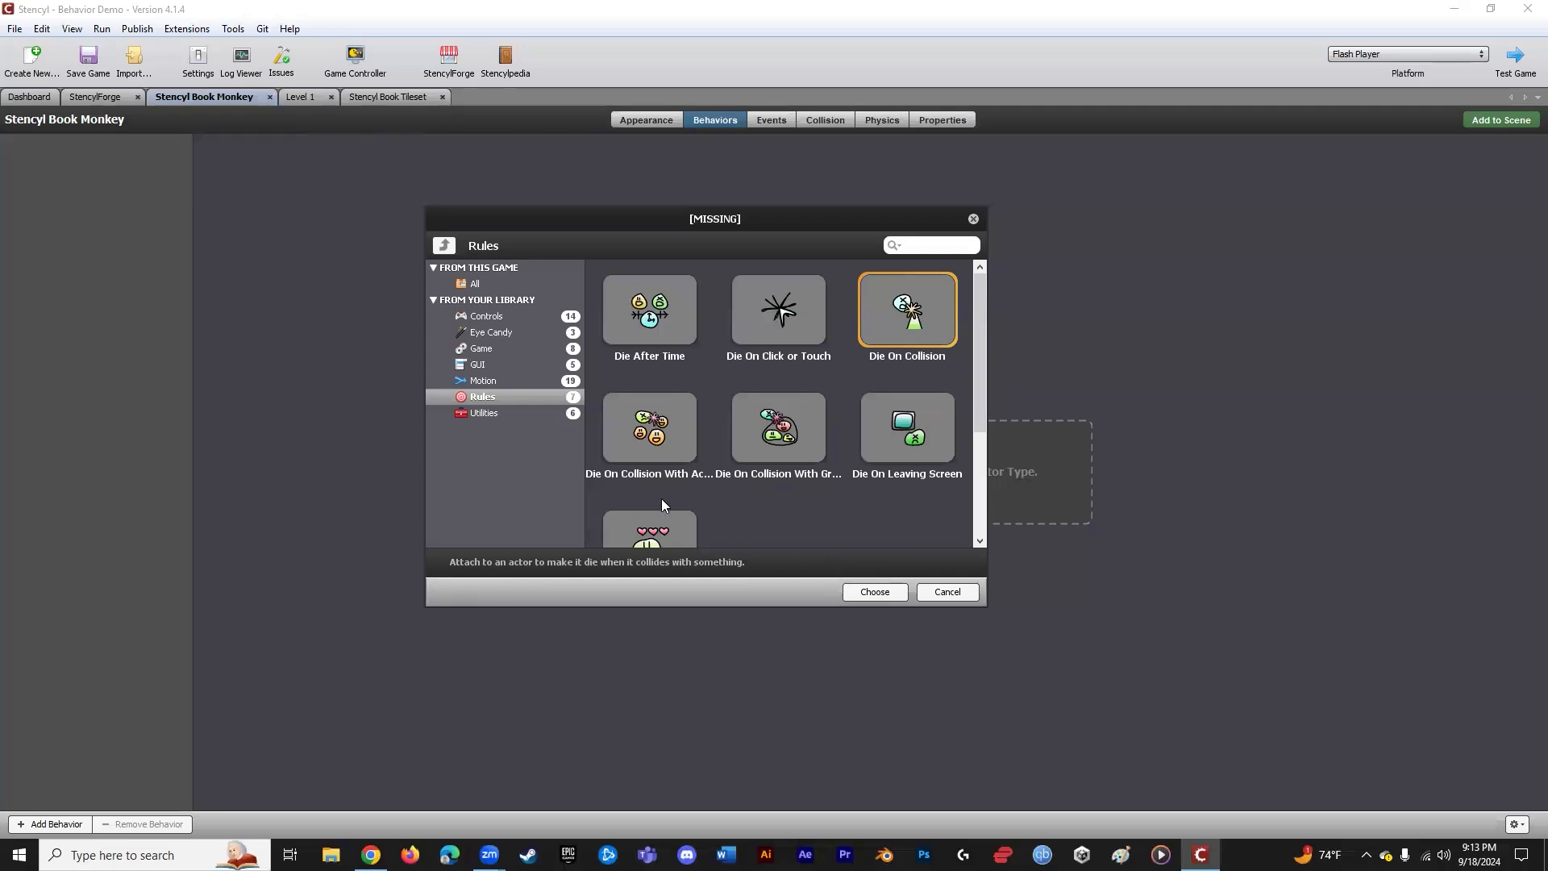
# - Attach the Jump and Run Movement behavior from the Controls category to the monkey and review its attributes
pyautogui.click(494, 318)
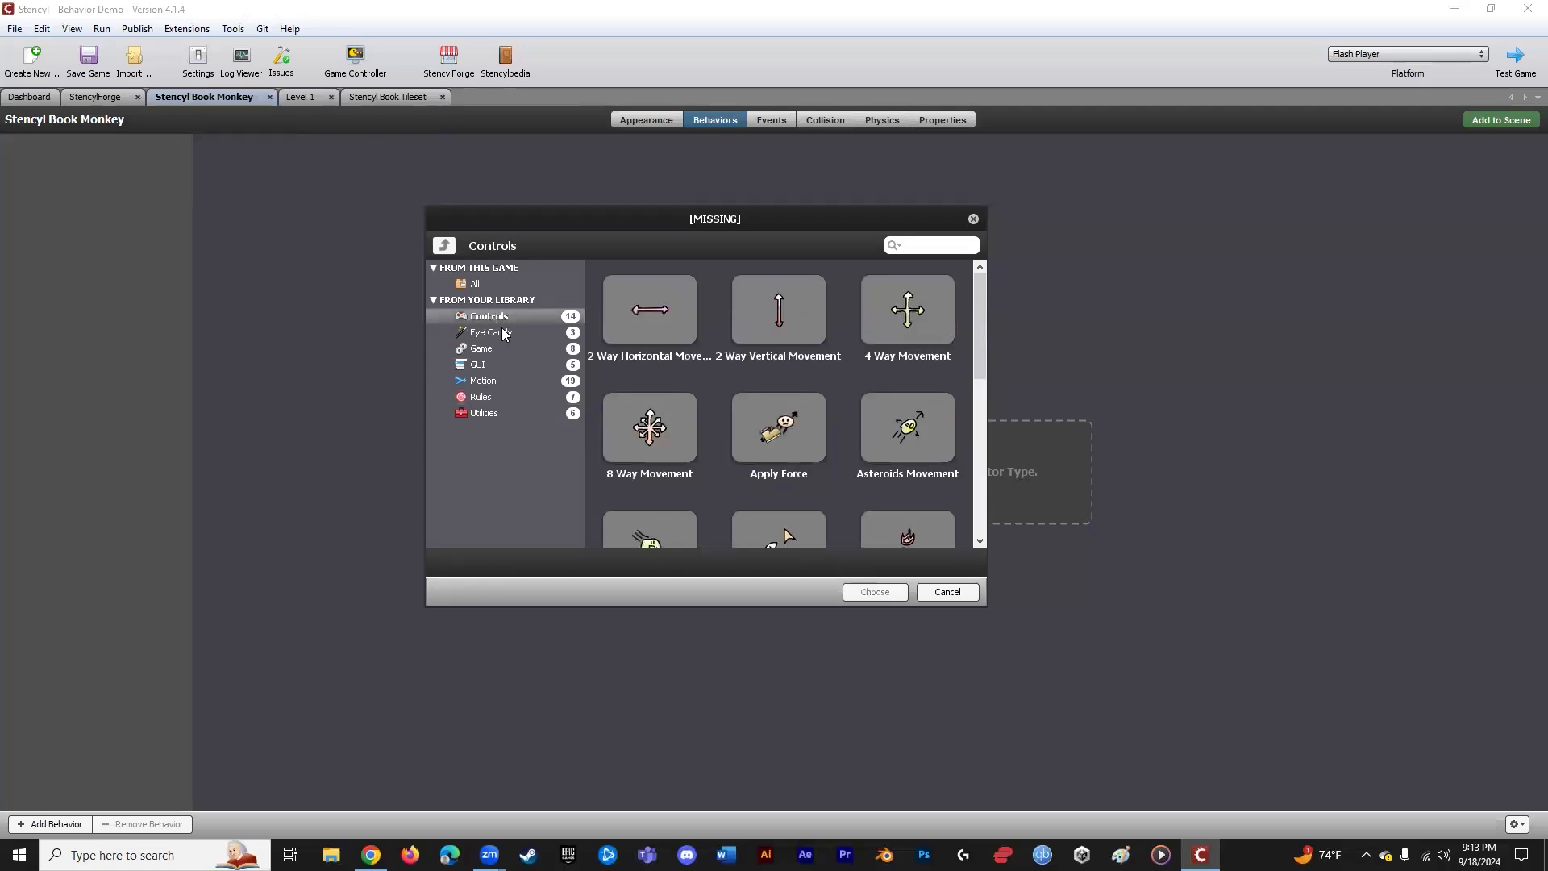
pyautogui.scroll(-5, 698, 415)
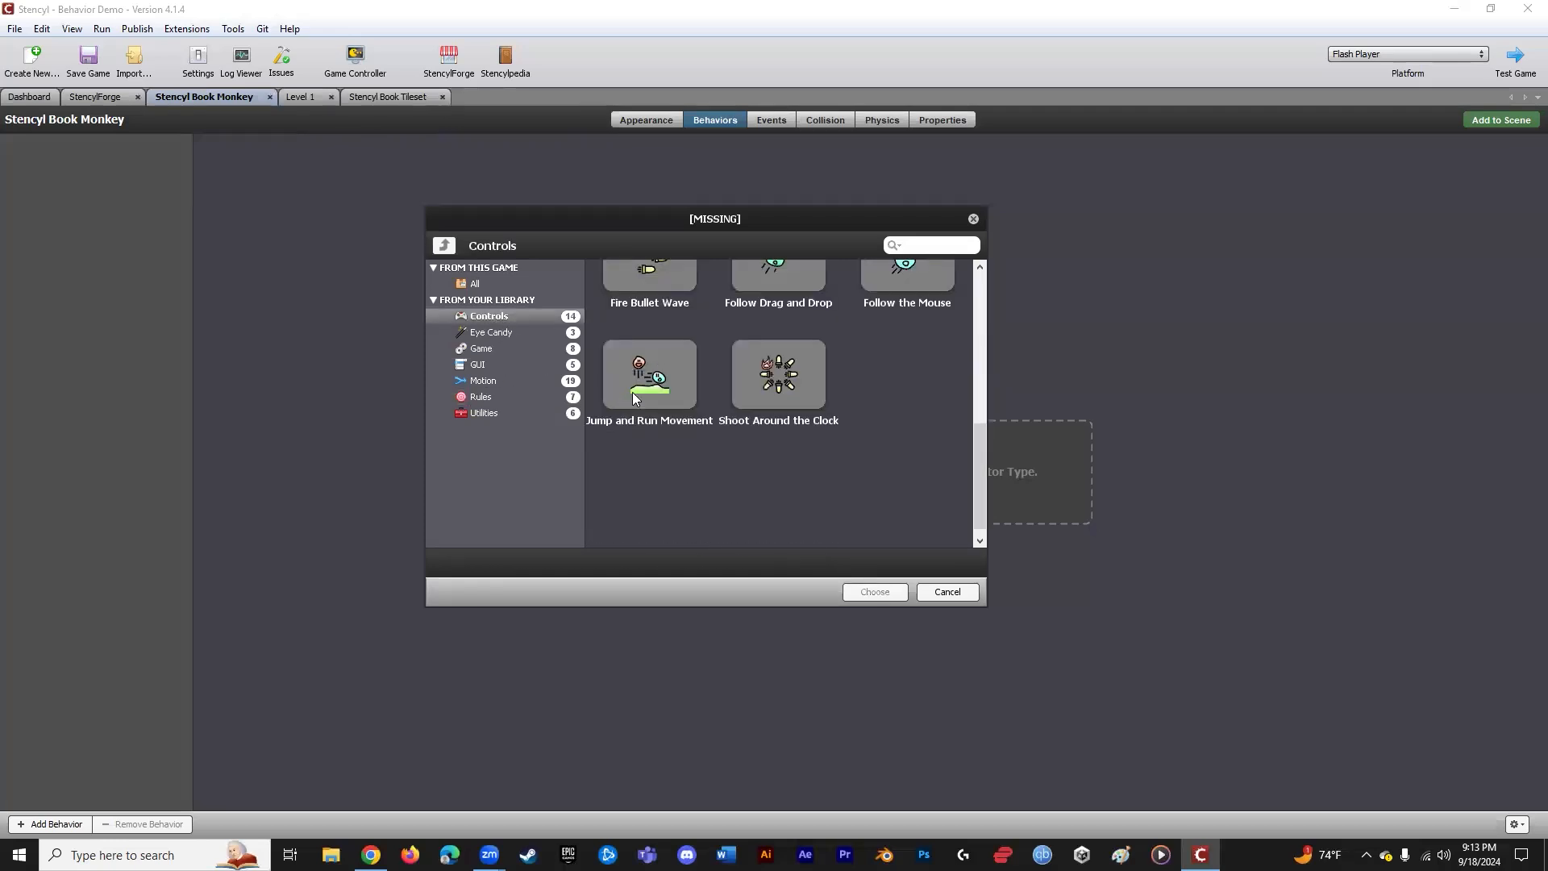
pyautogui.click(665, 379)
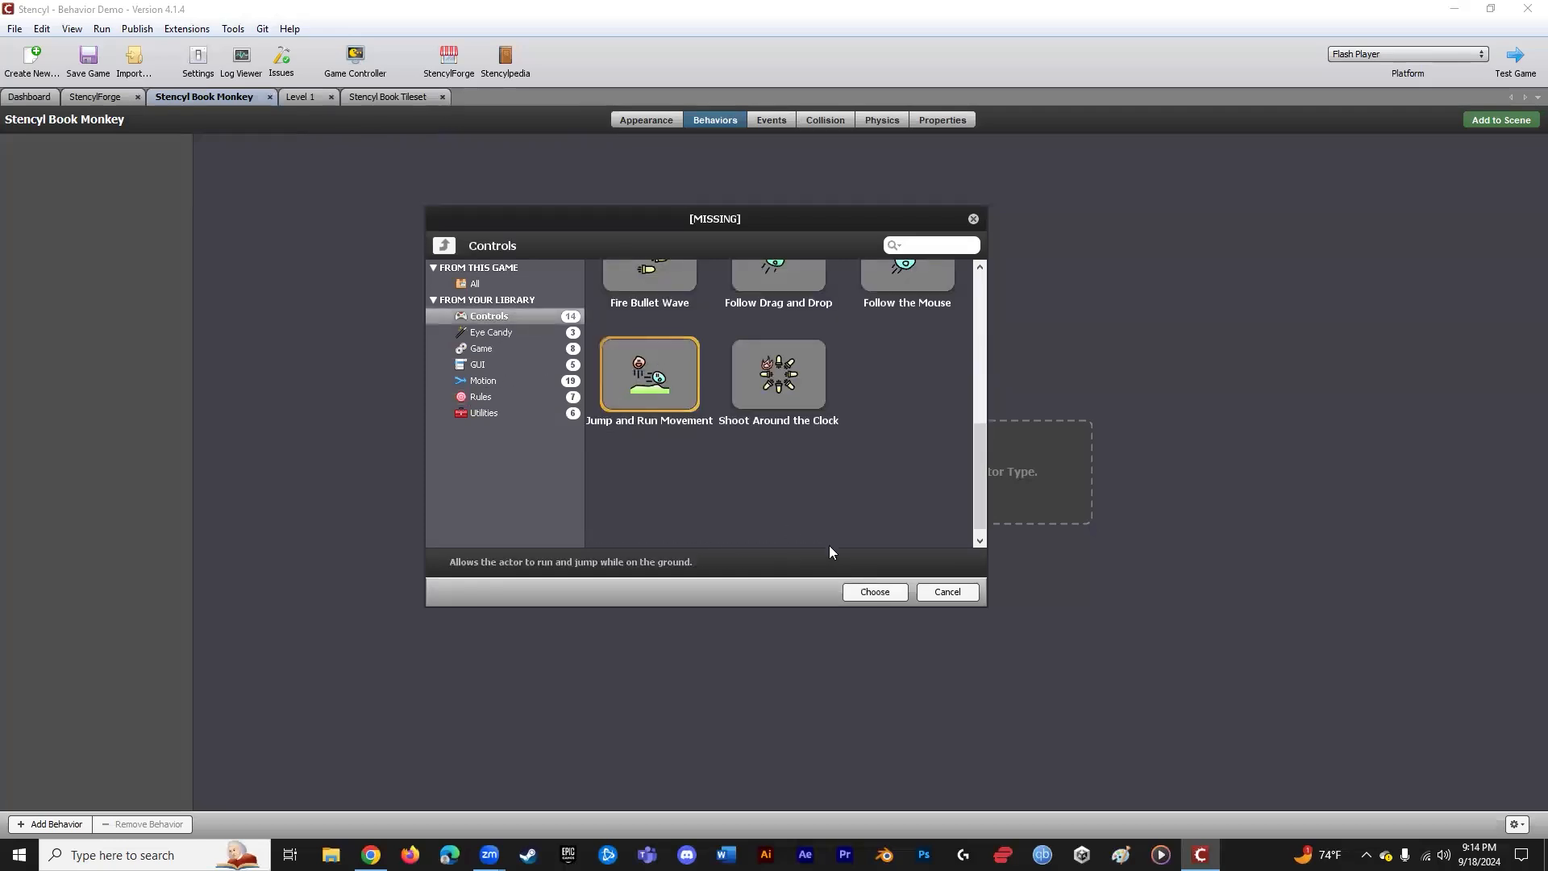
pyautogui.click(885, 591)
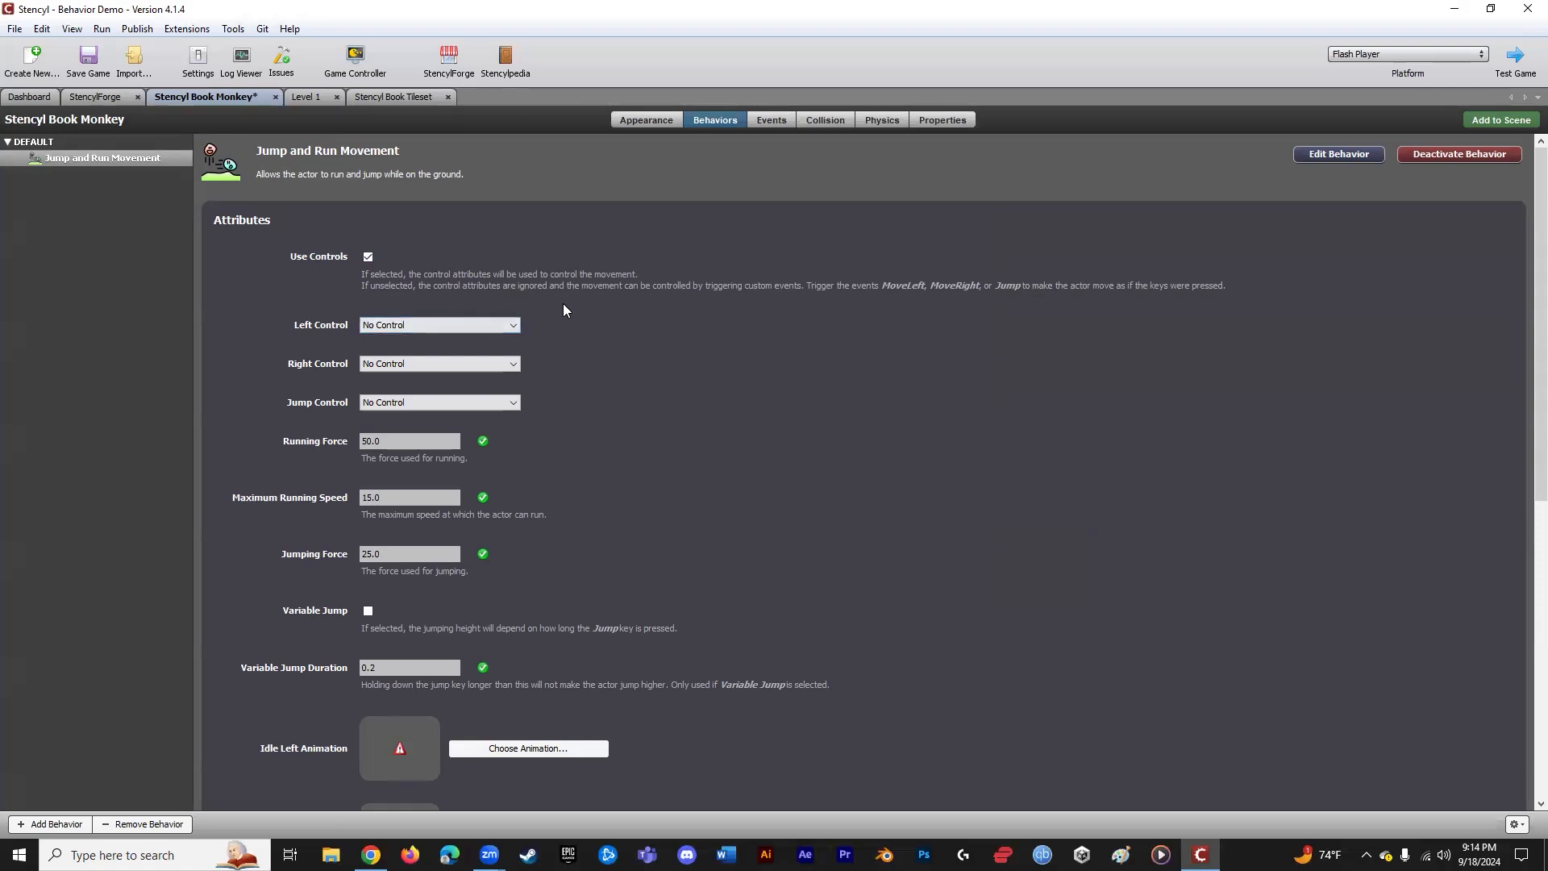
pyautogui.scroll(-5, 471, 297)
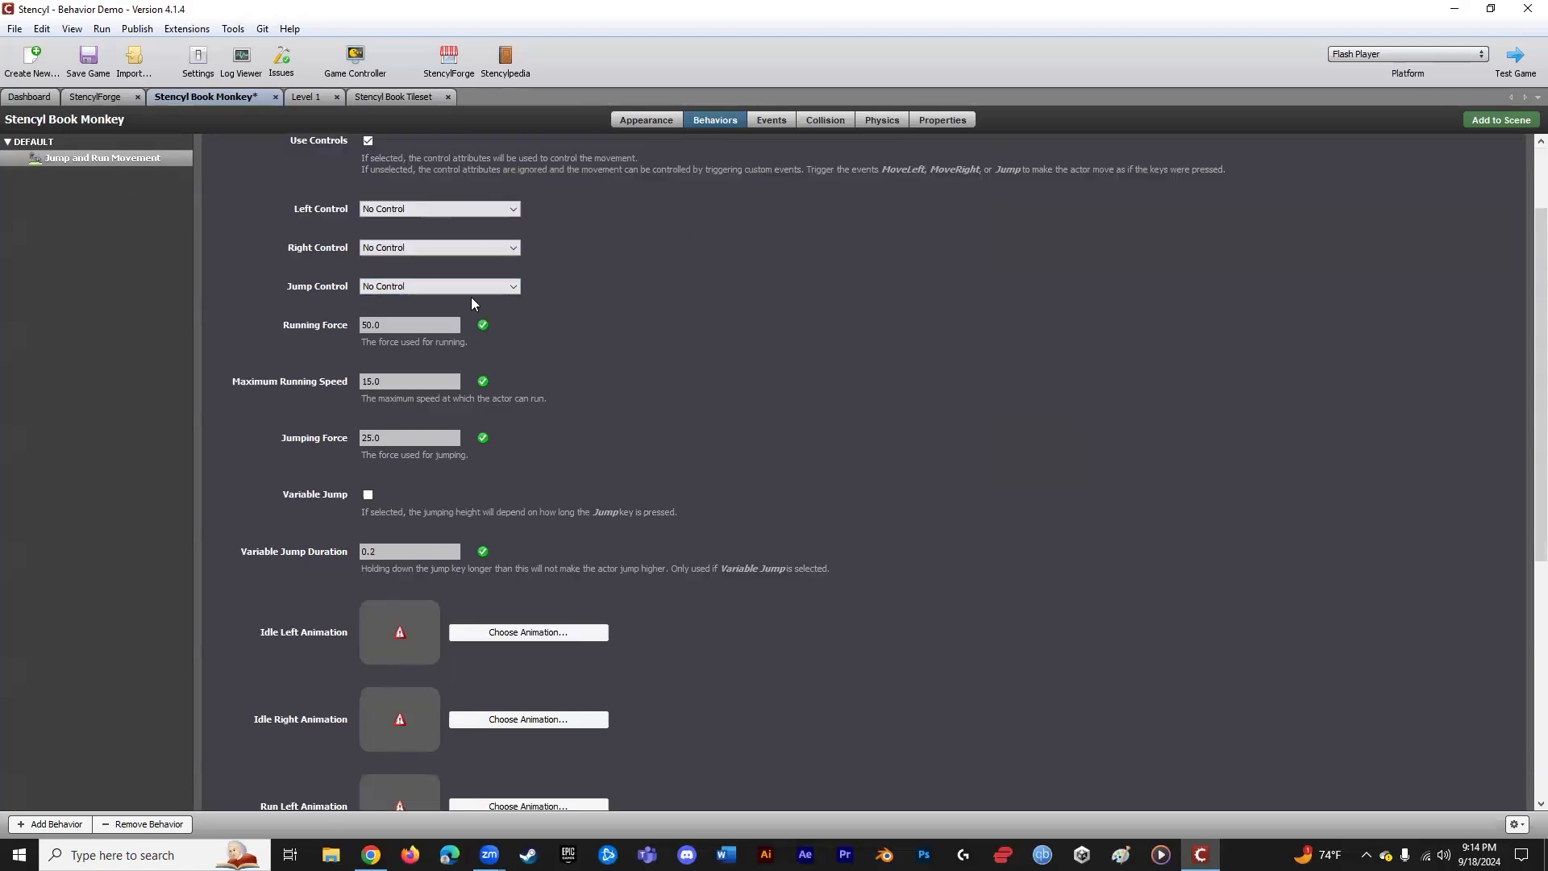
pyautogui.scroll(5, 699, 389)
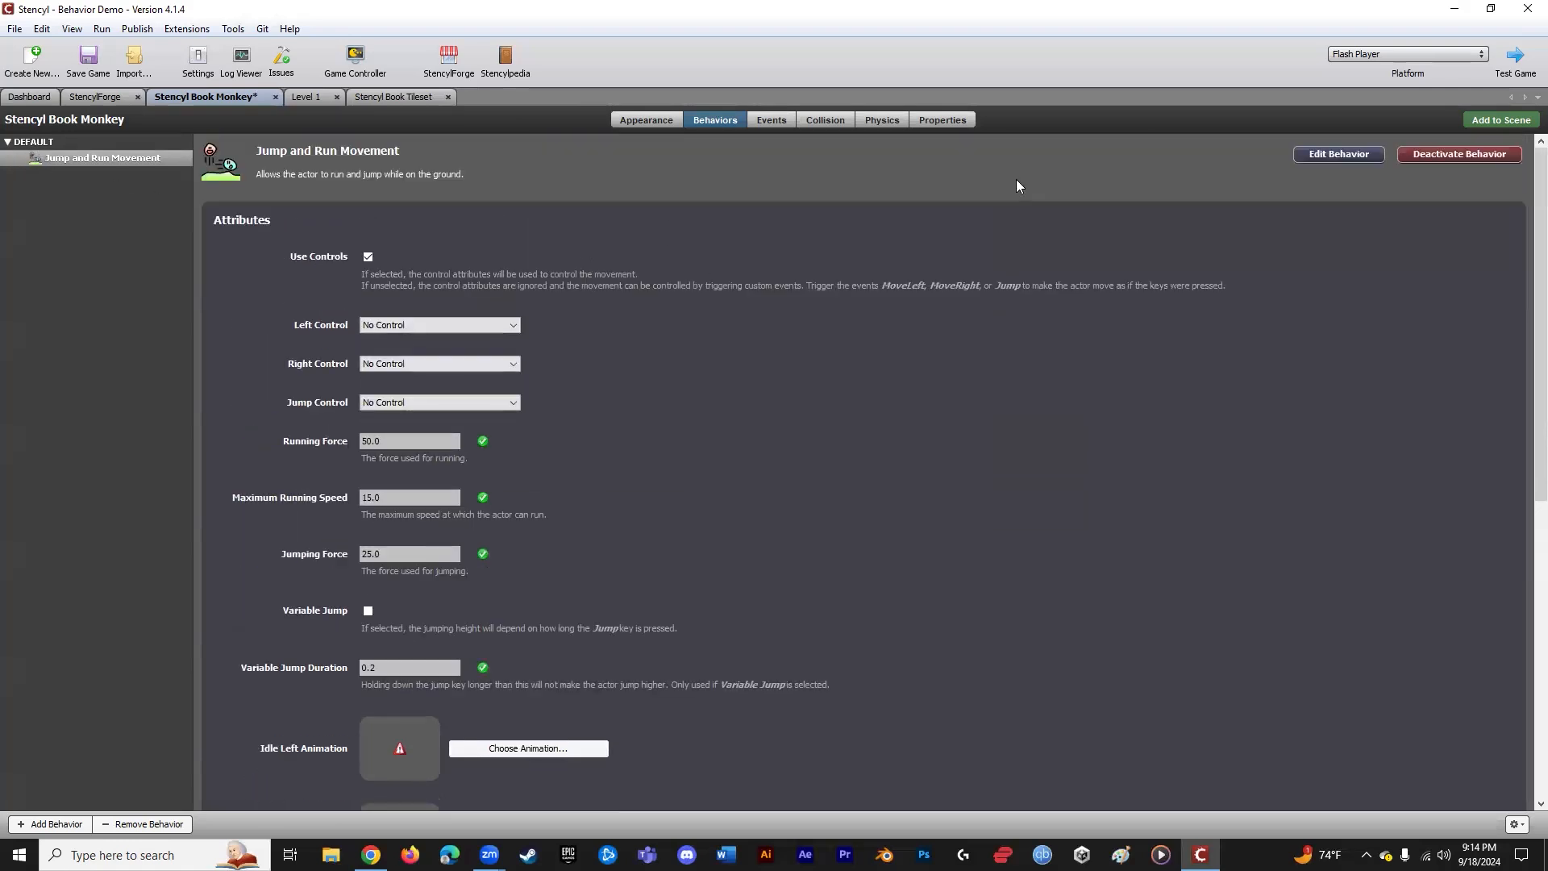
# - Deactivate and reactivate the Jump and Run Movement behavior, and remove it from the monkey
pyautogui.click(1446, 155)
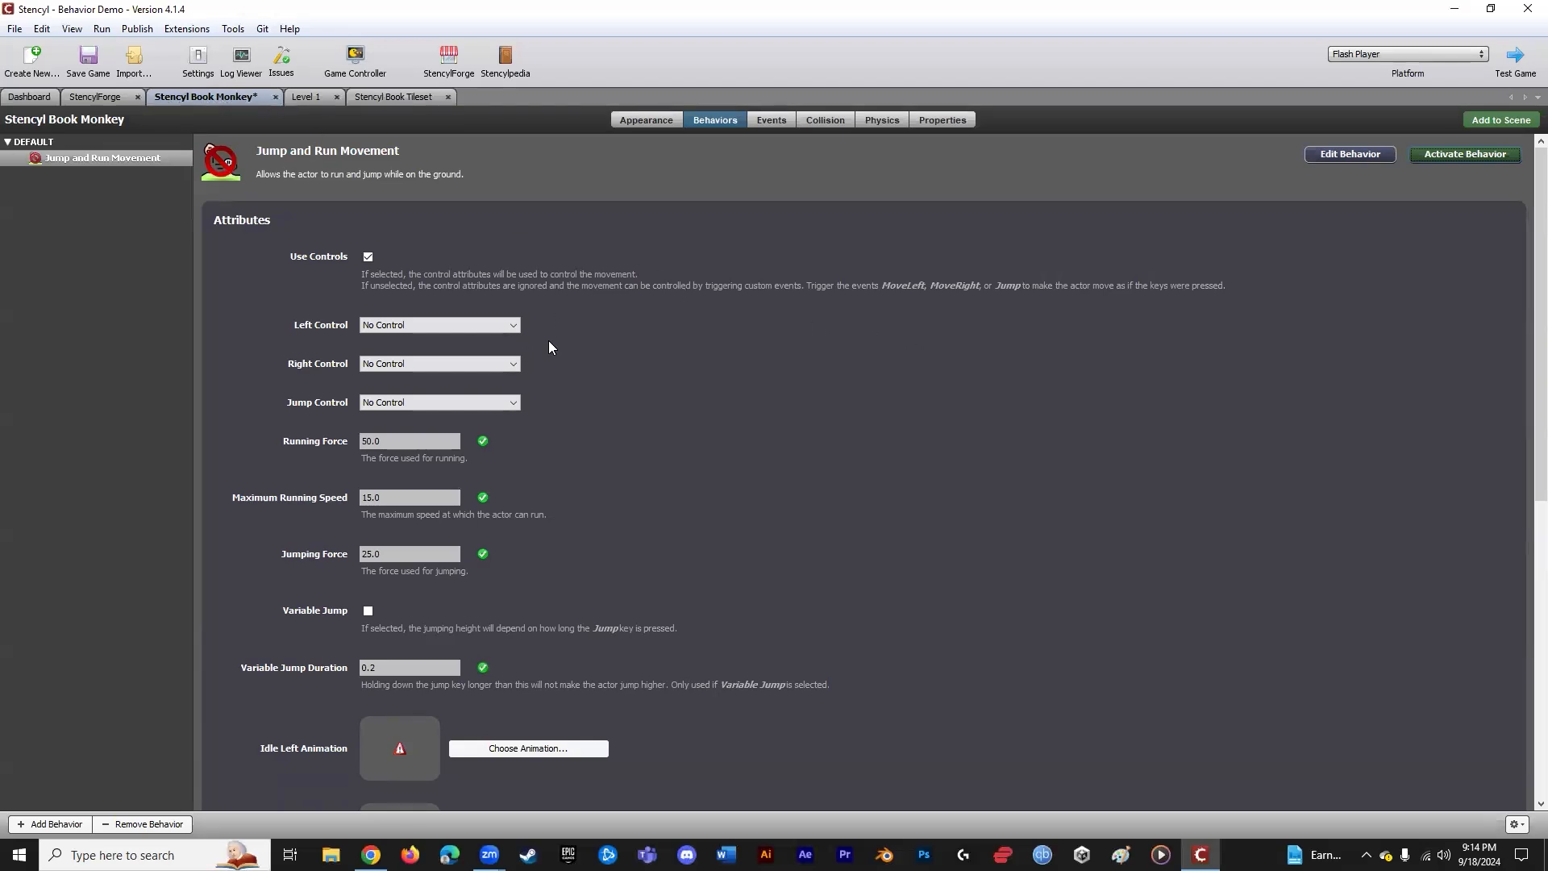
pyautogui.click(1440, 155)
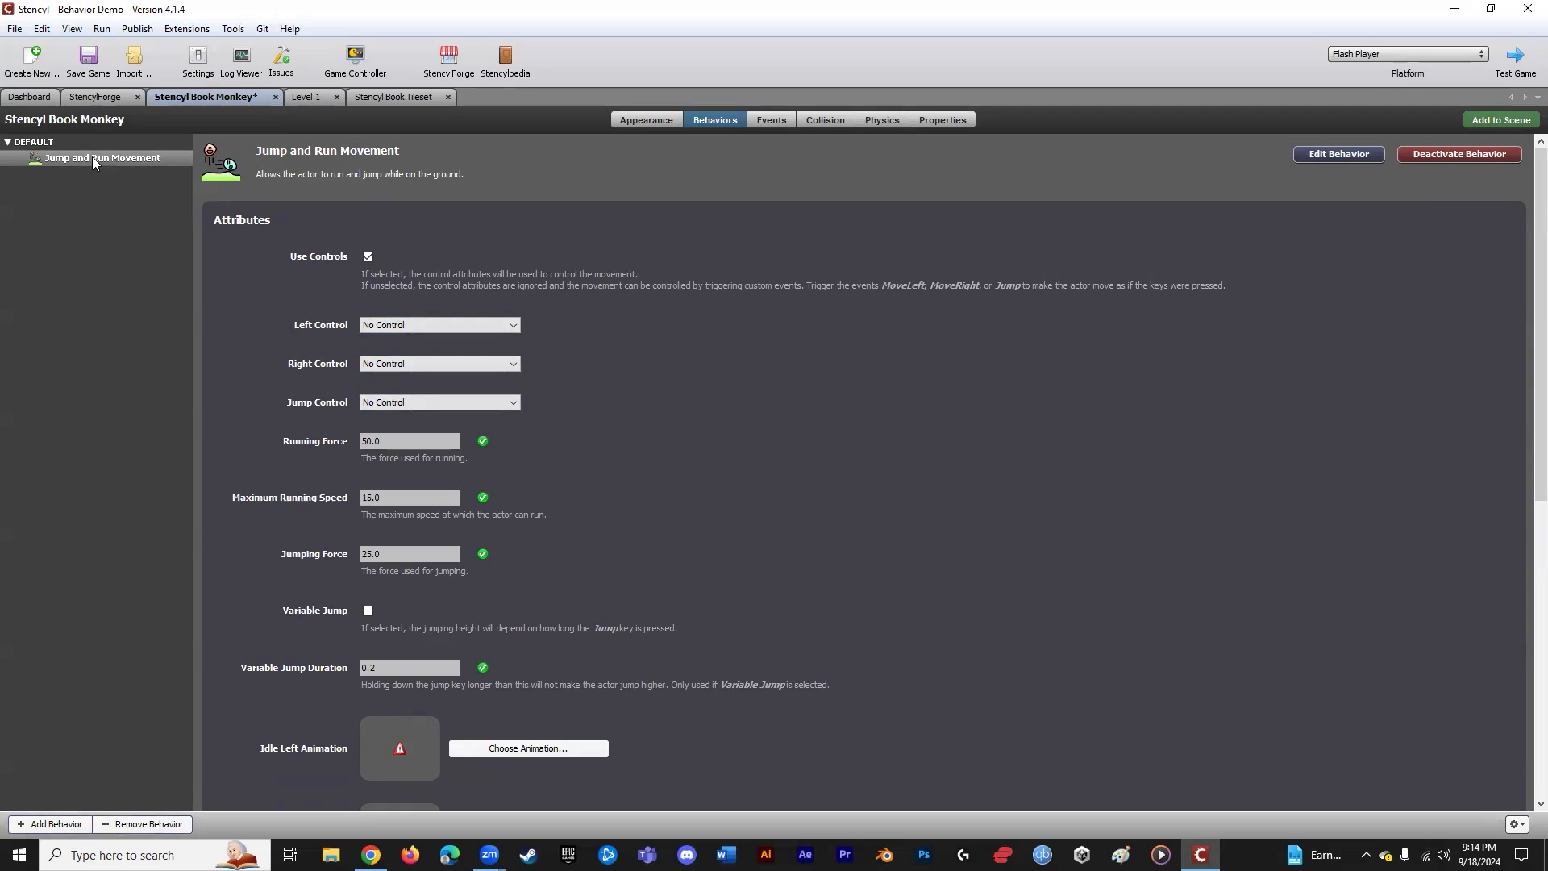
pyautogui.click(152, 825)
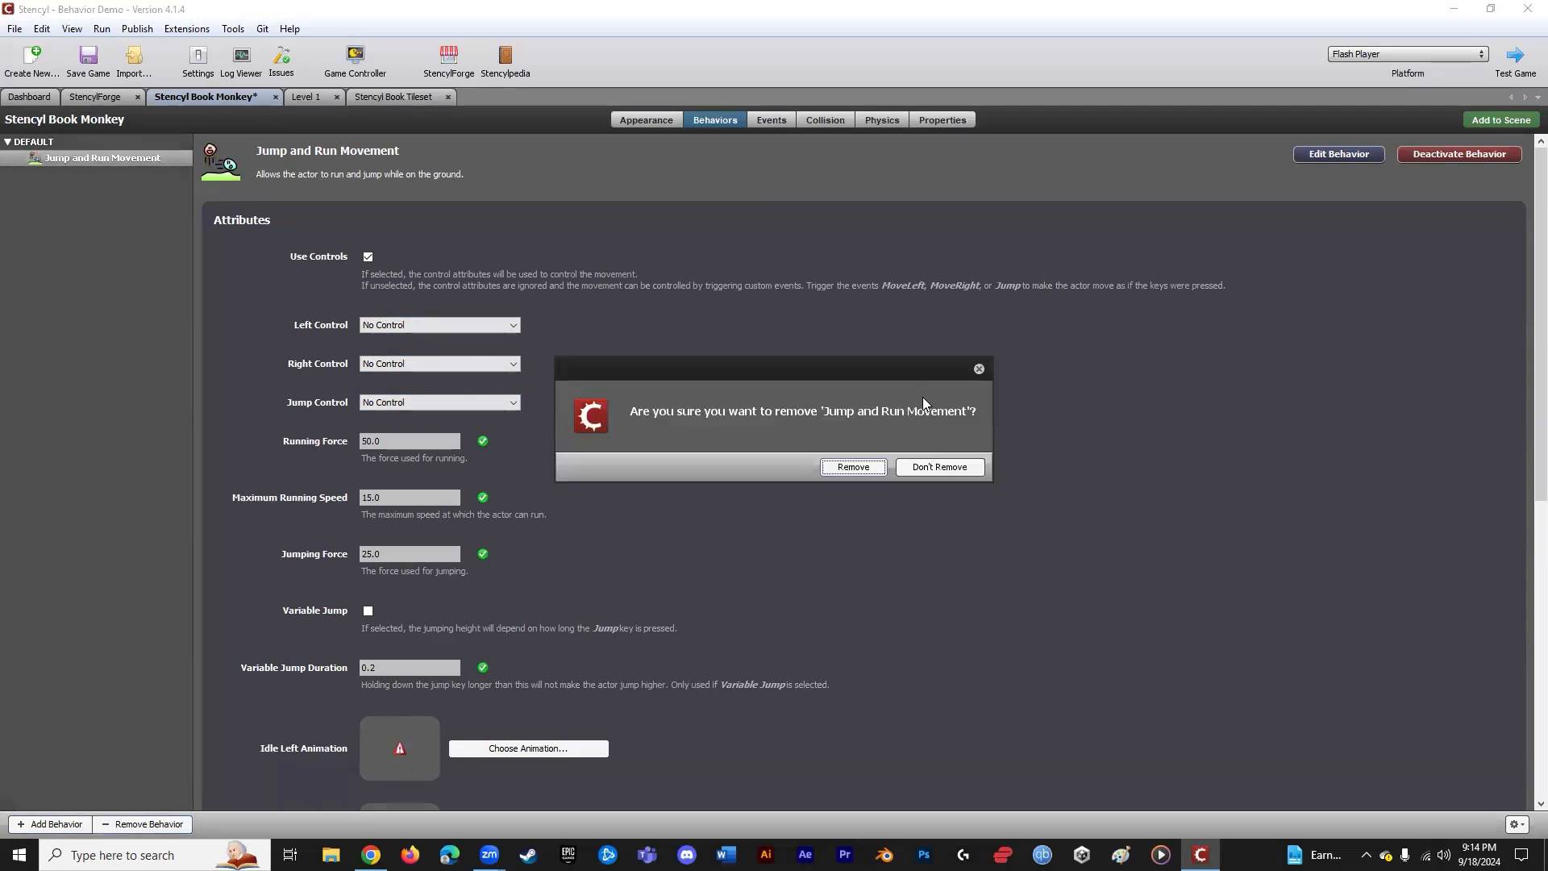
pyautogui.click(871, 468)
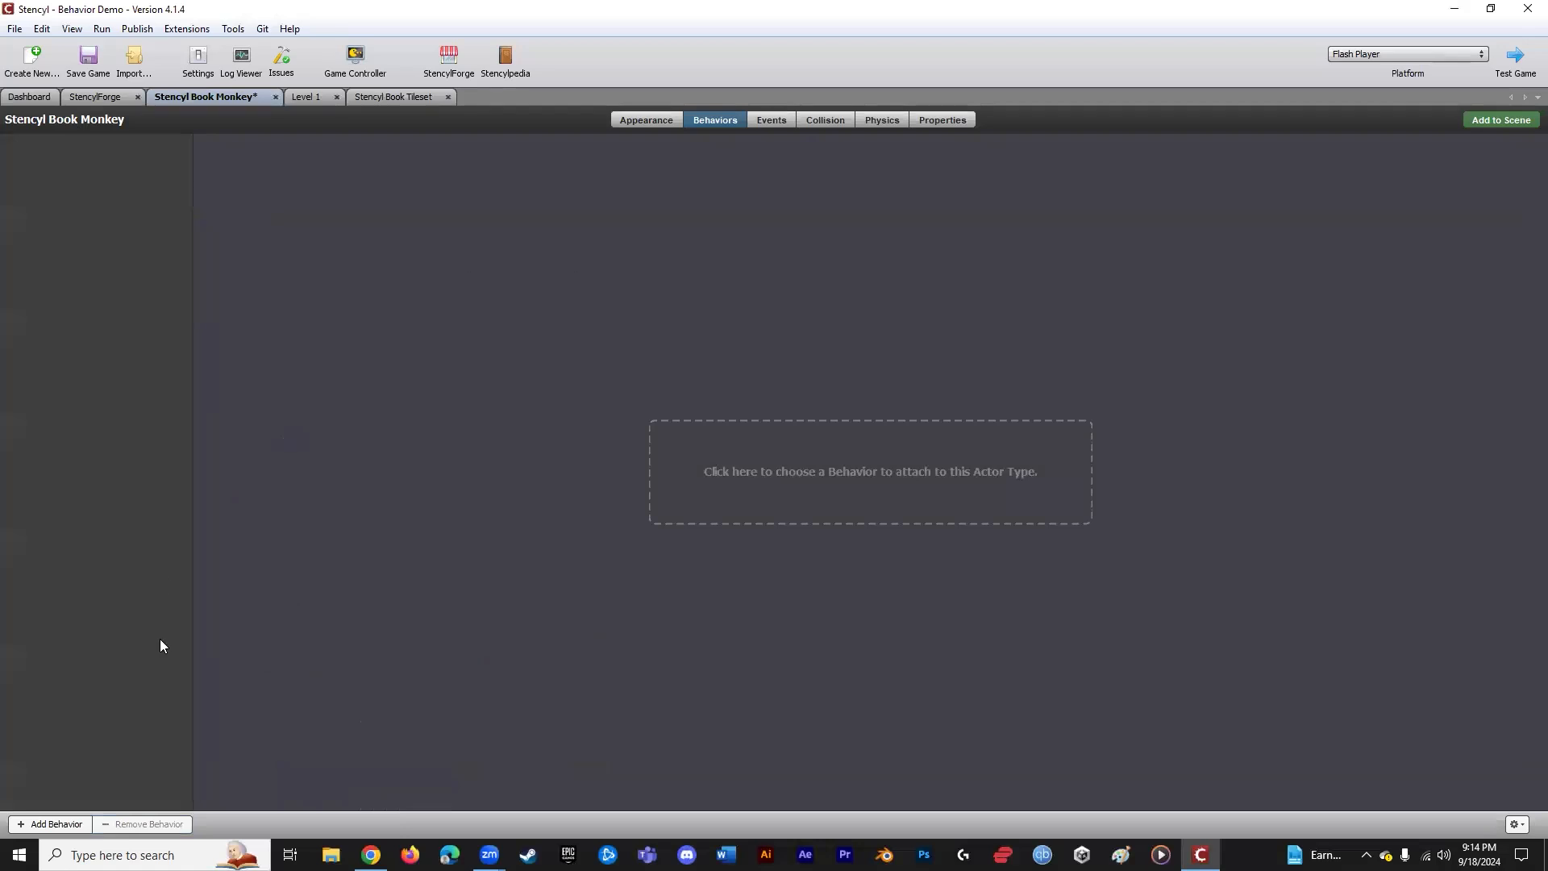
# - Attach the Jump and Run Movement behavior from this game's actor behaviors to the monkey and review its attributes
pyautogui.click(52, 824)
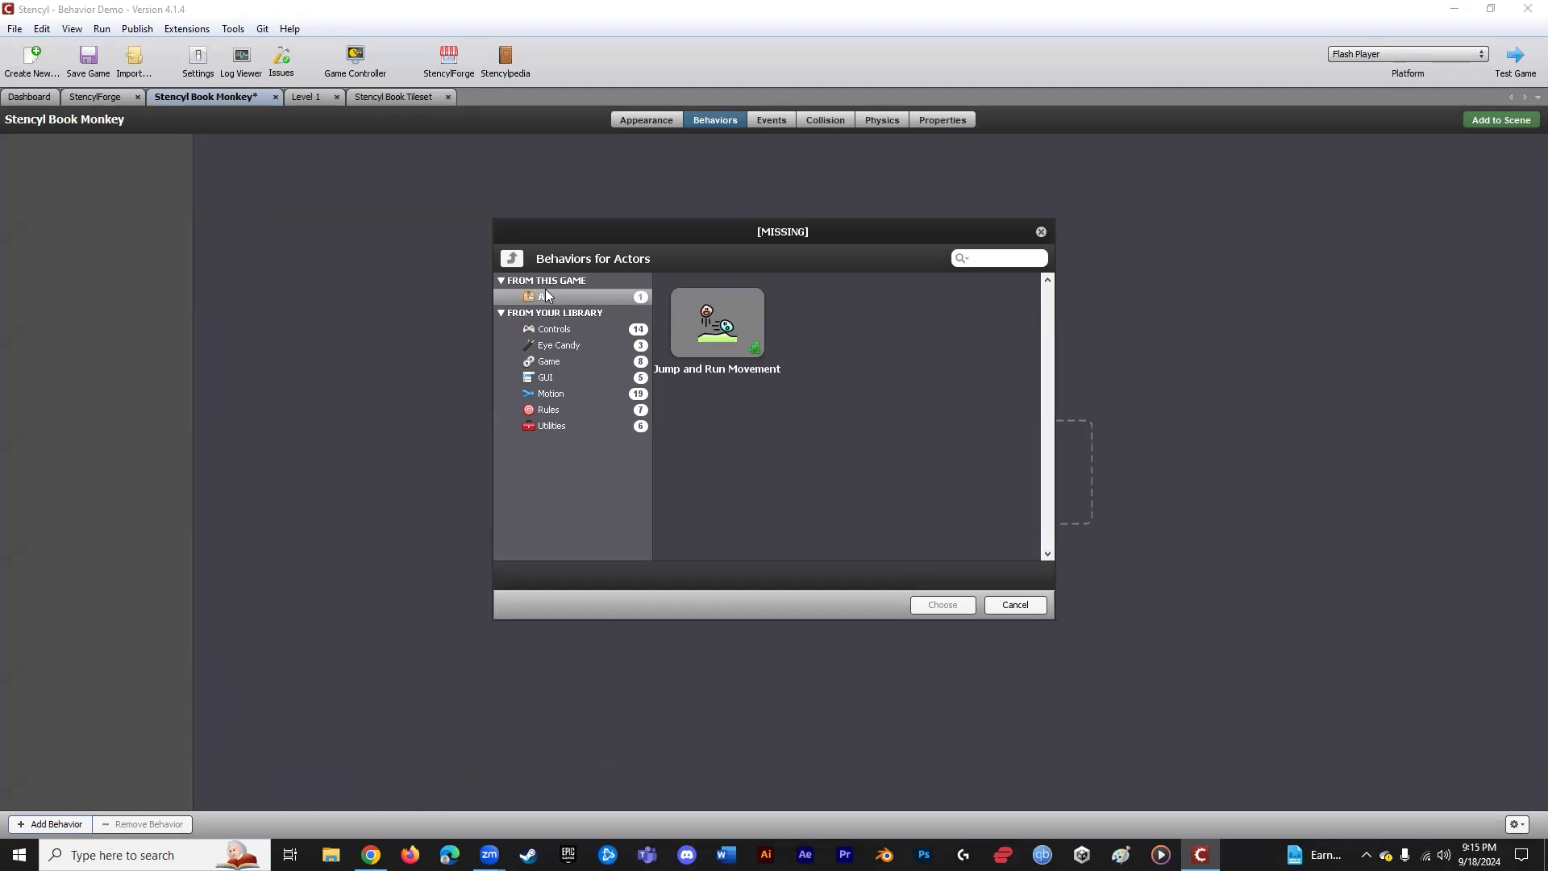
pyautogui.click(720, 328)
pyautogui.click(943, 606)
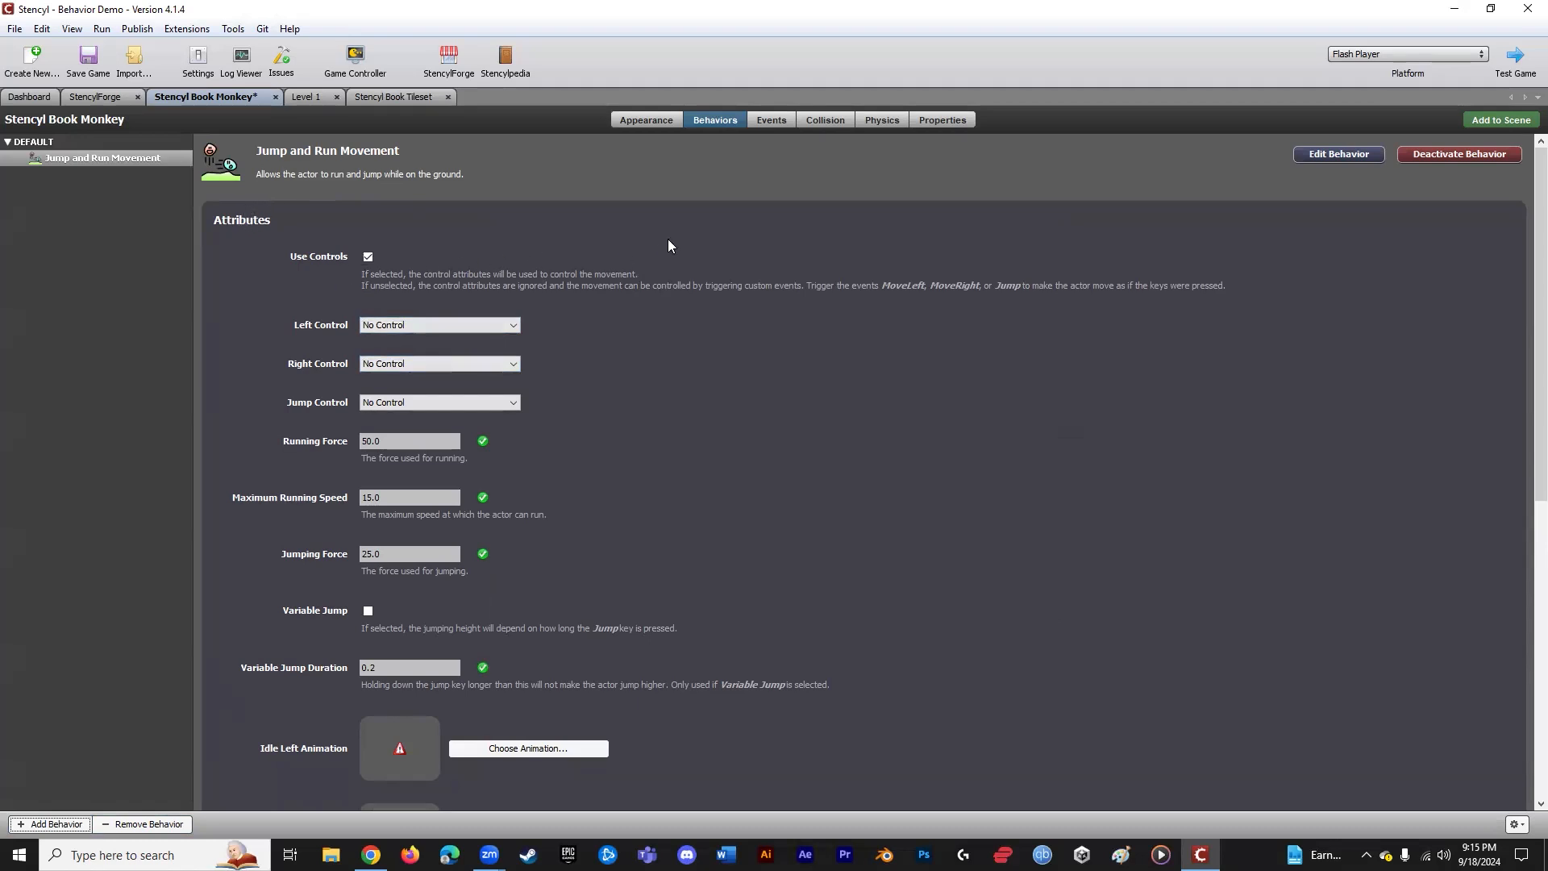
pyautogui.scroll(-1, 675, 238)
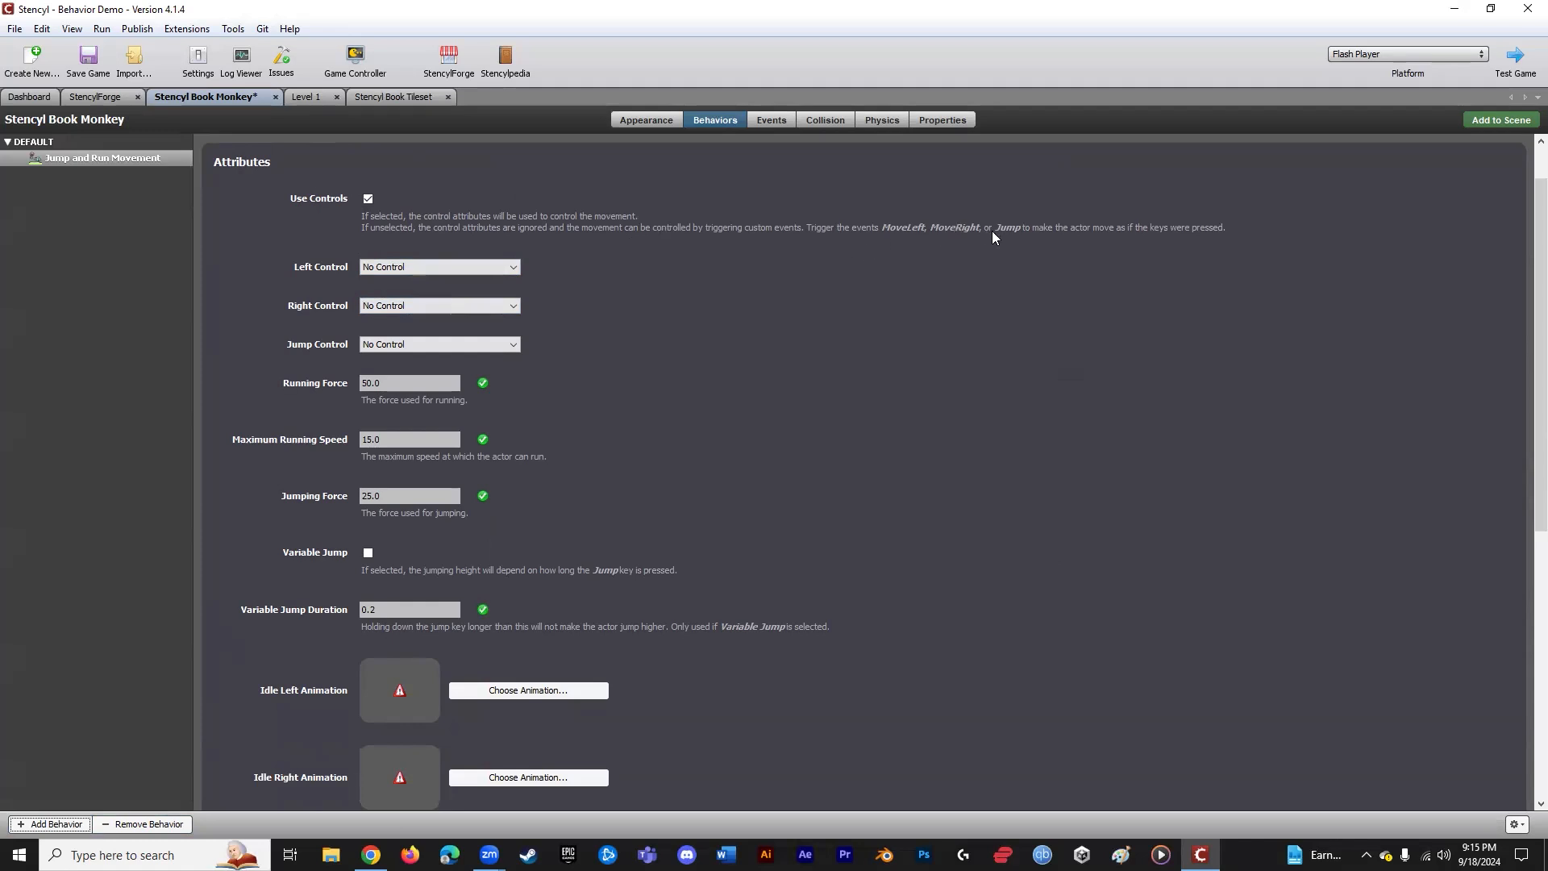
pyautogui.scroll(1, 603, 353)
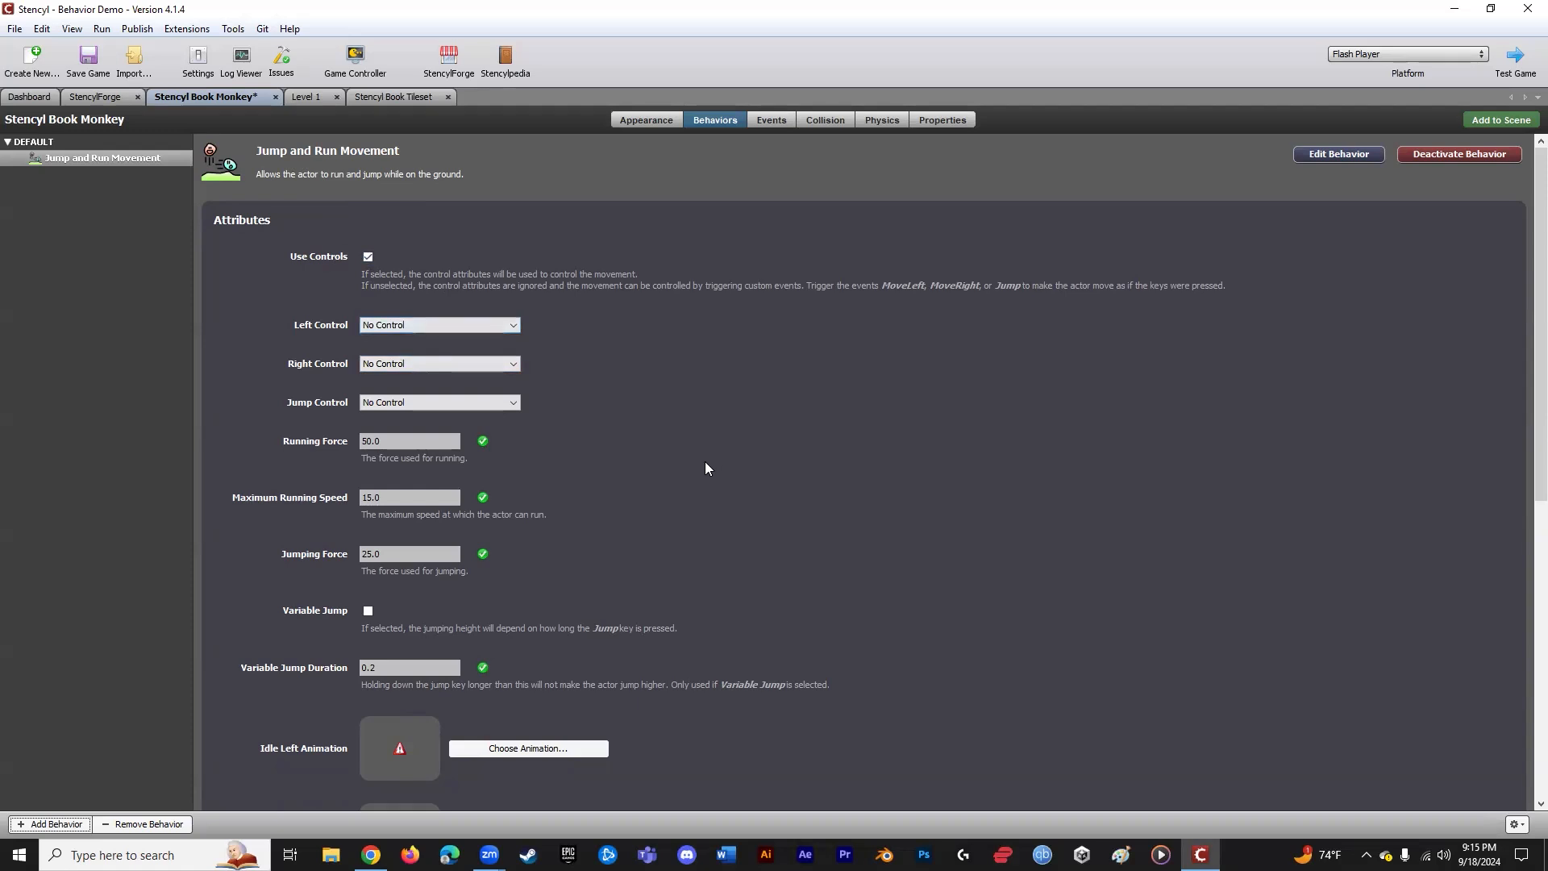
pyautogui.scroll(-1, 705, 461)
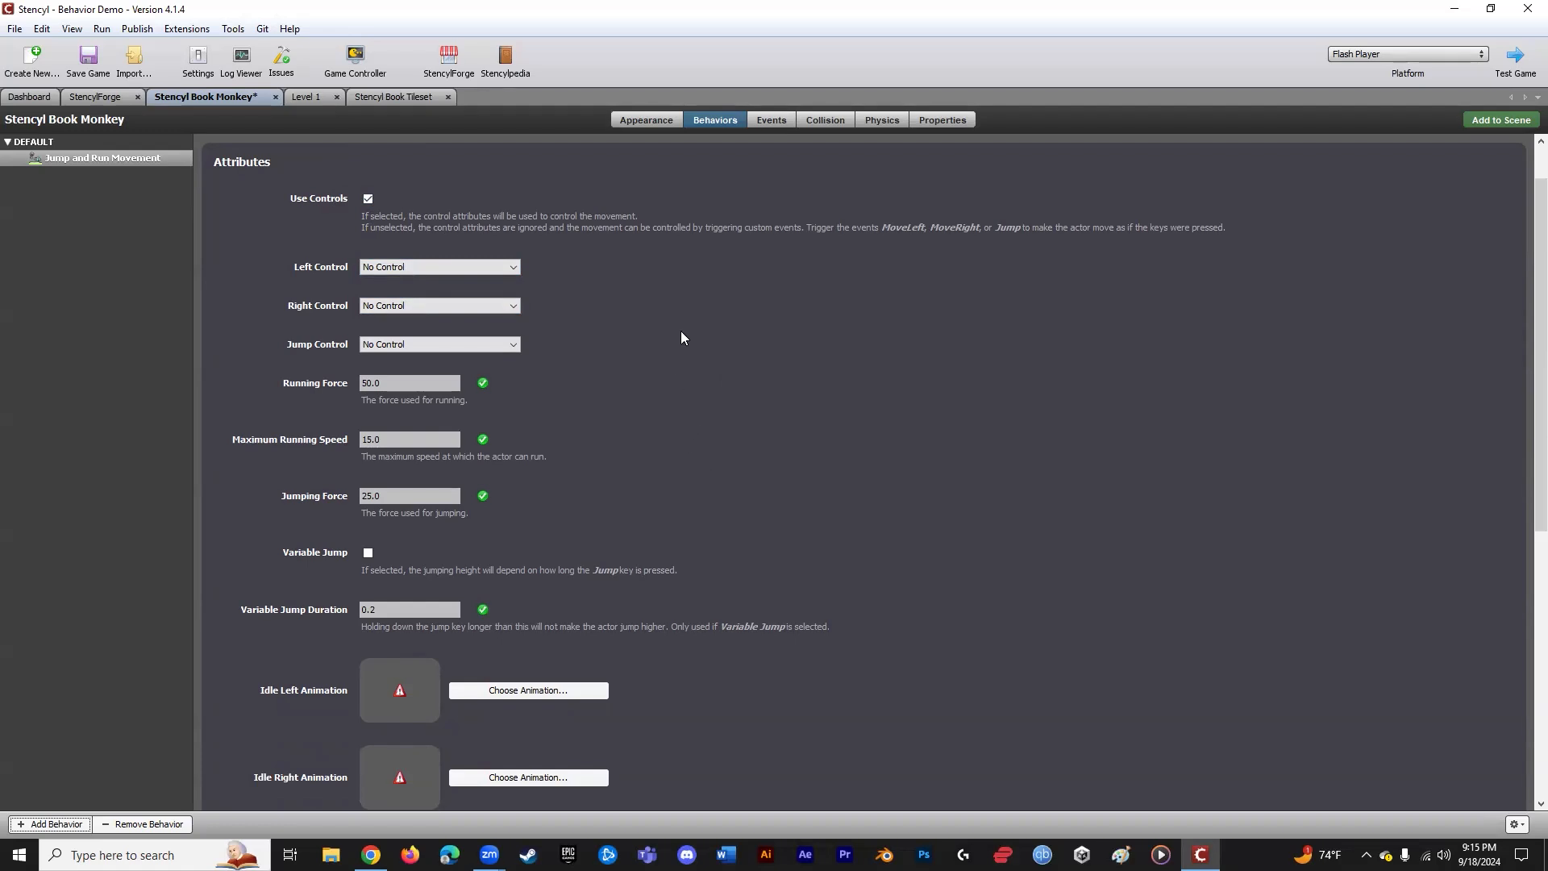
pyautogui.scroll(1, 680, 334)
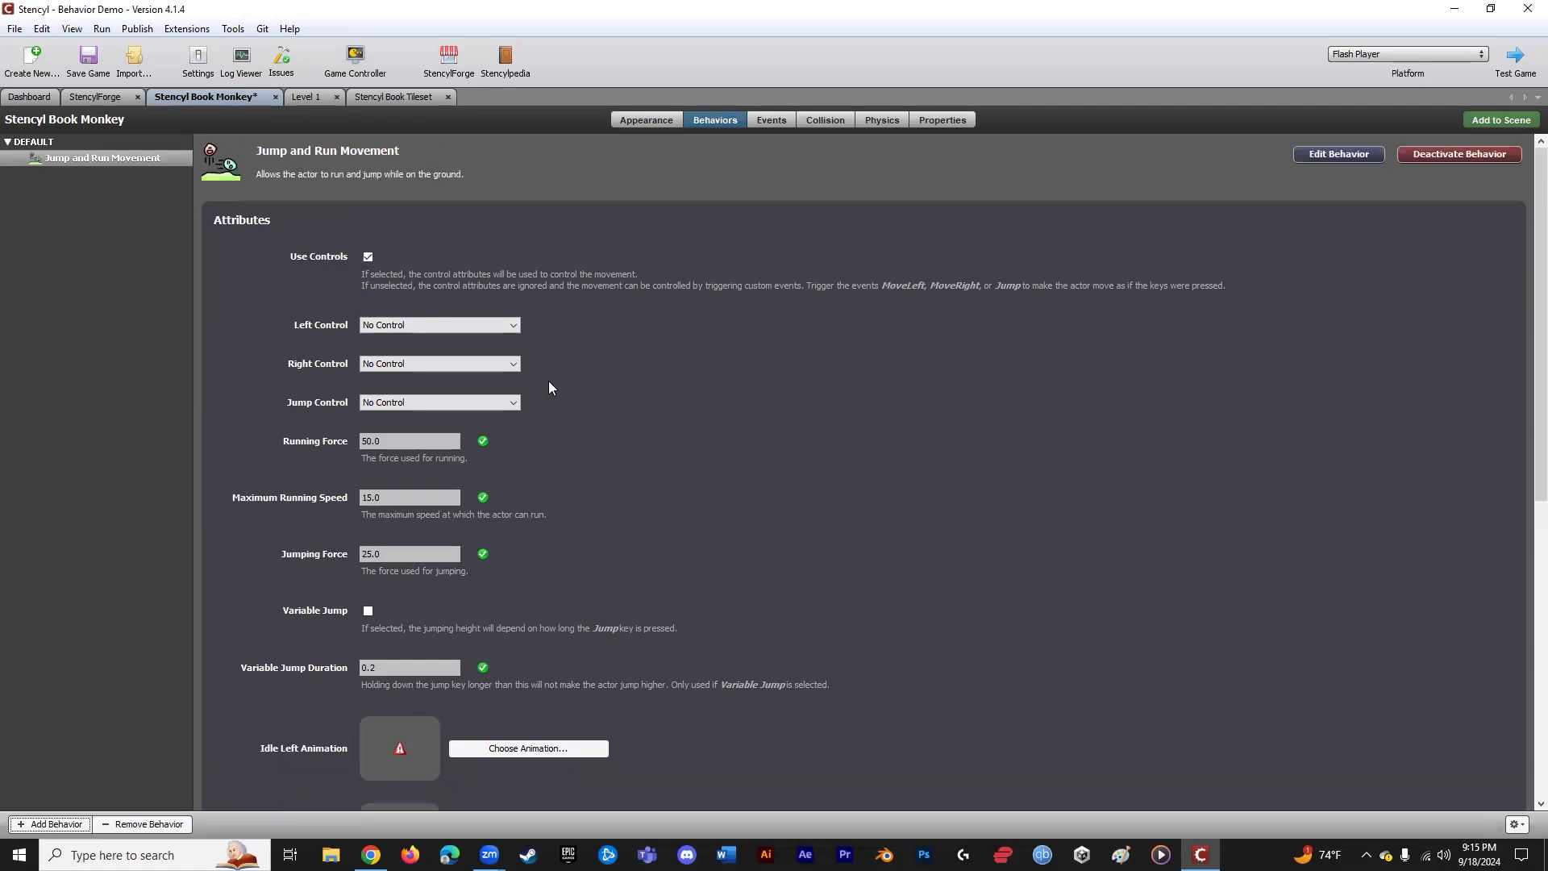
# - Set the behavior's Left Control to left and its Right Control to right
pyautogui.click(376, 327)
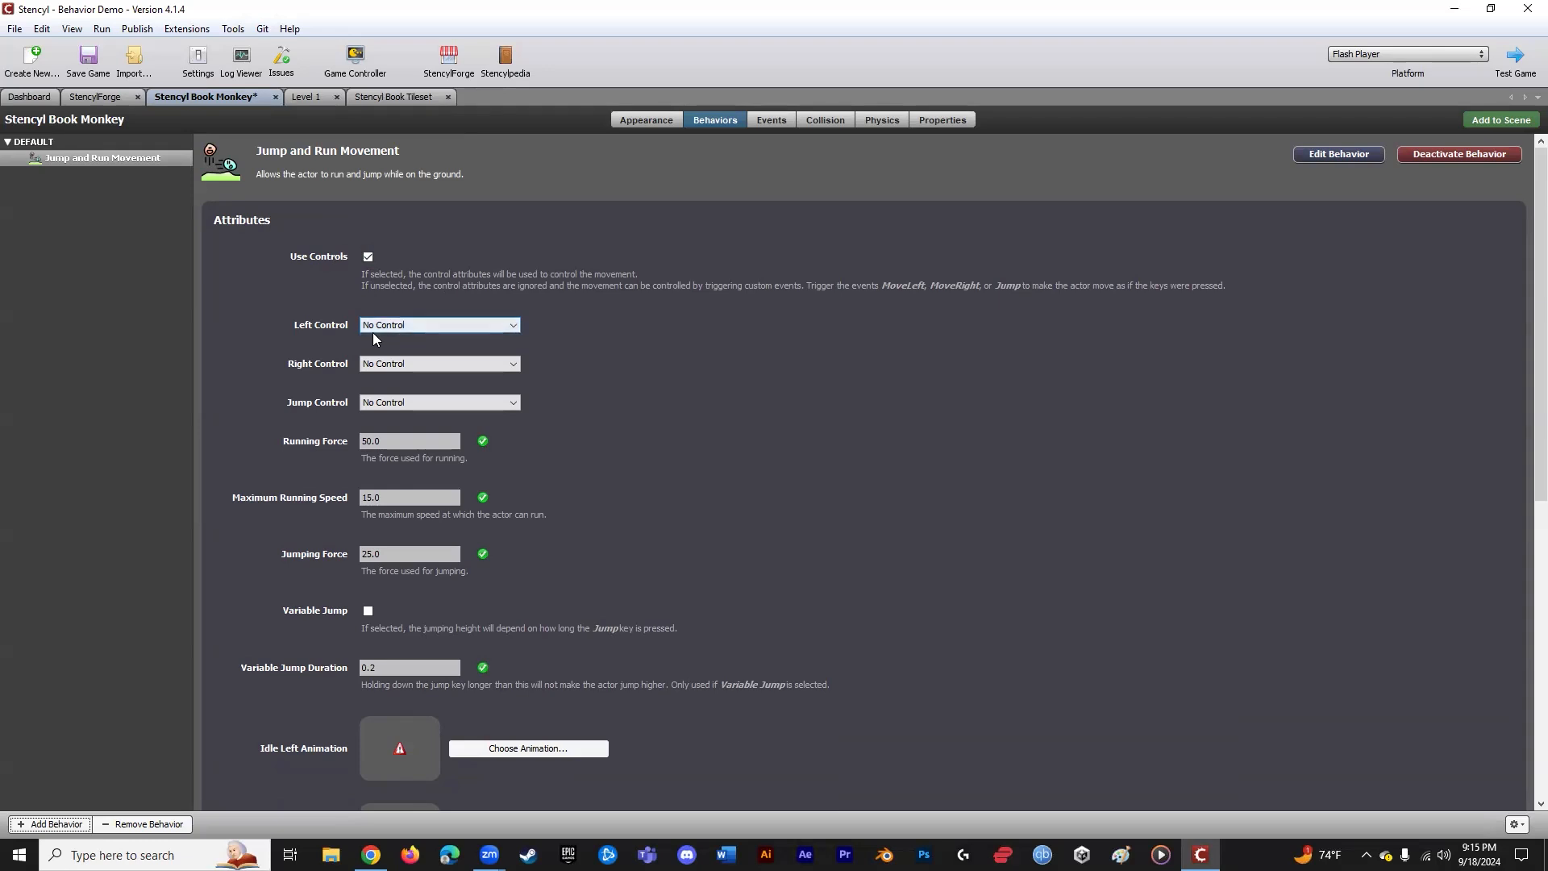
pyautogui.click(440, 403)
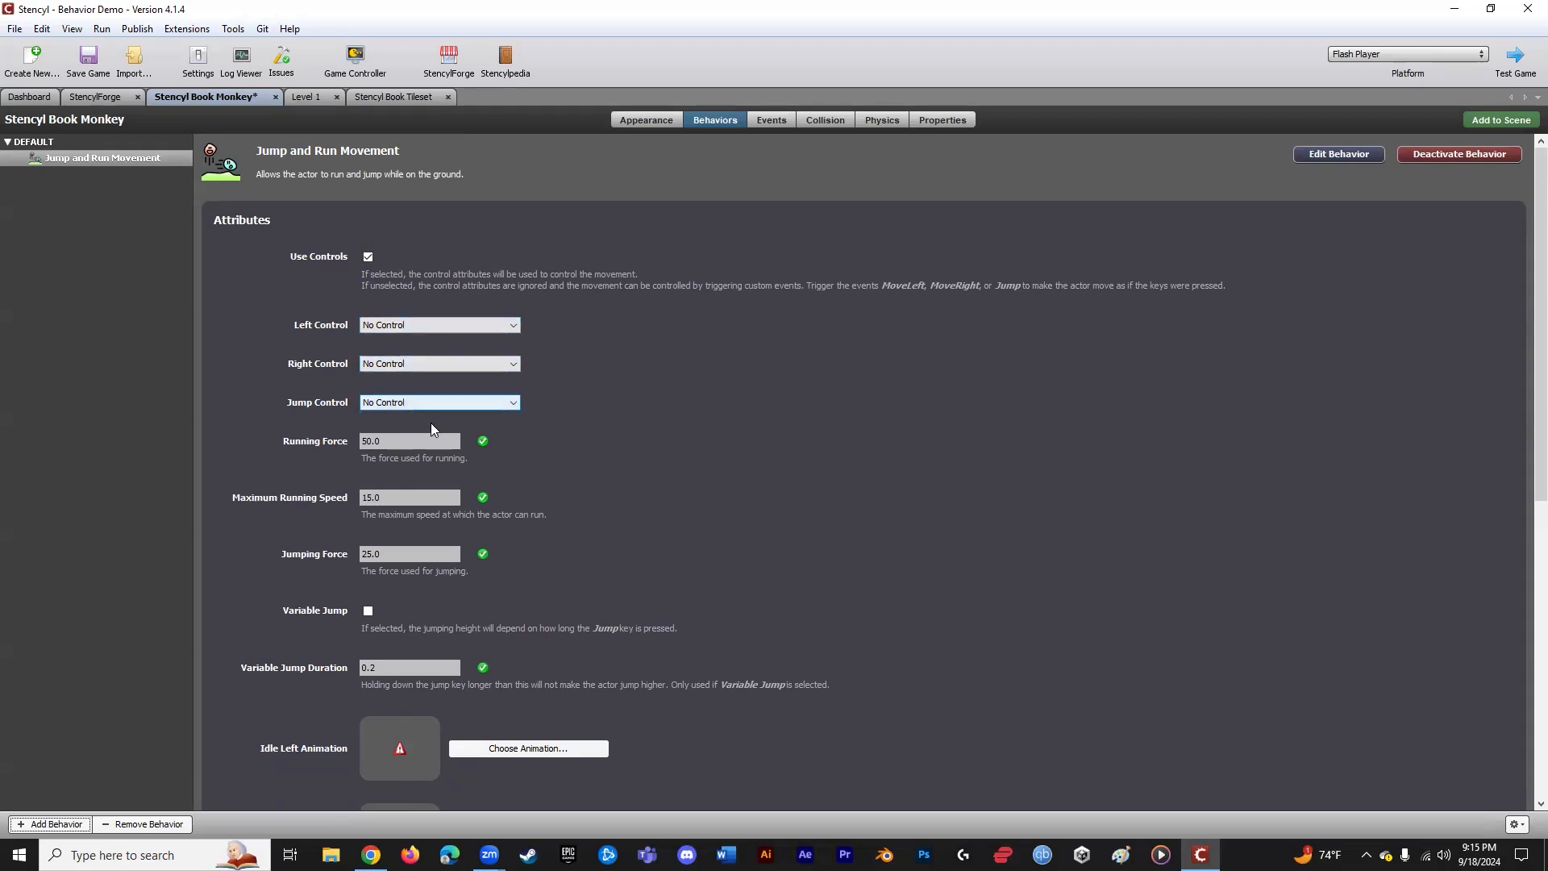
pyautogui.click(492, 325)
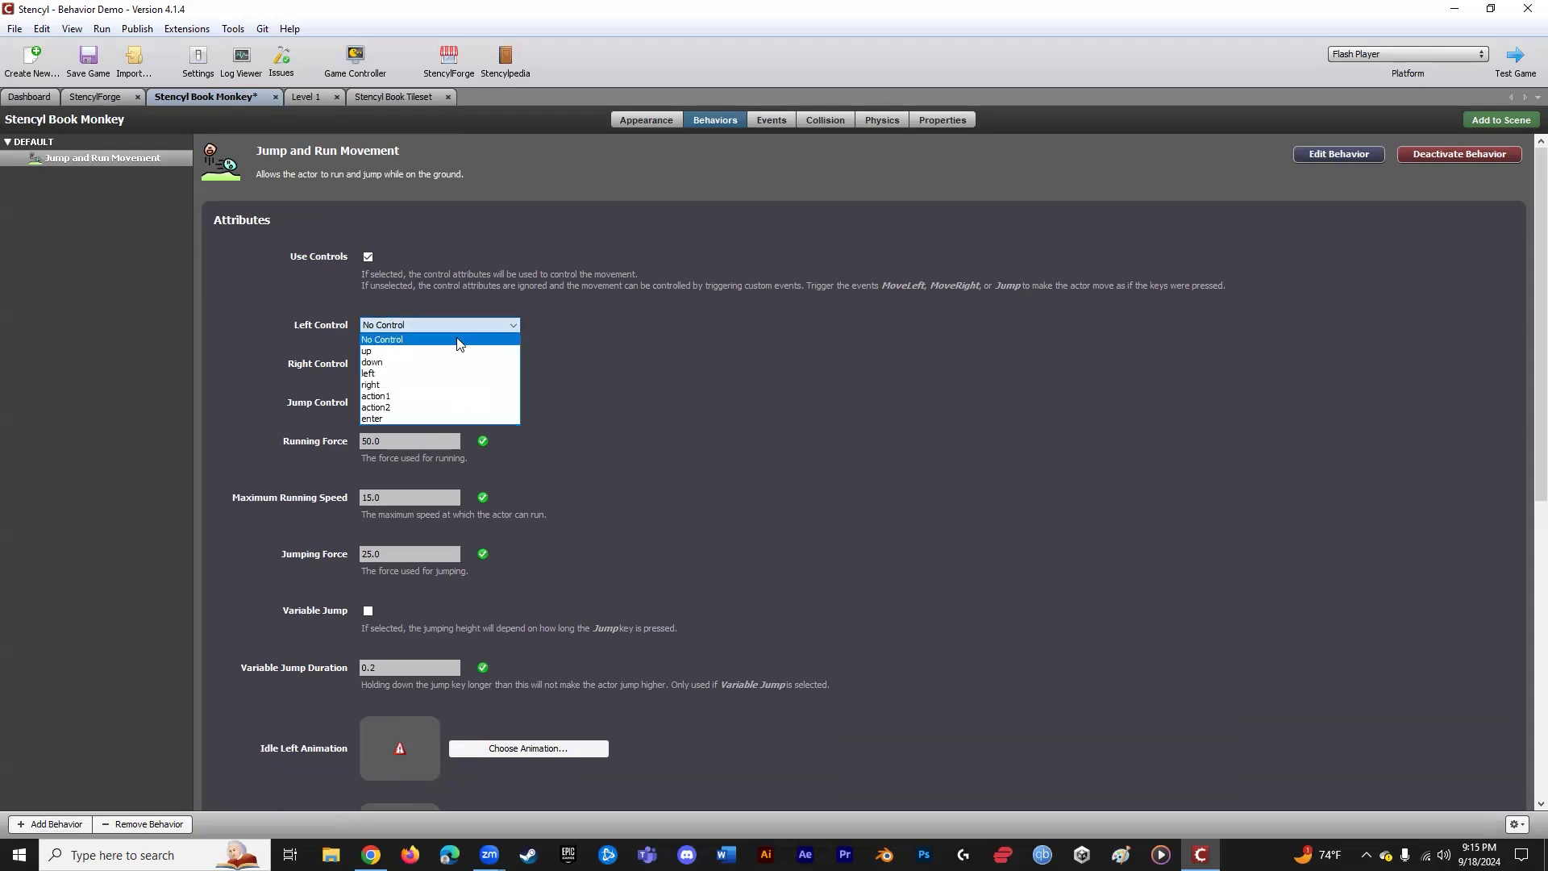
pyautogui.click(447, 373)
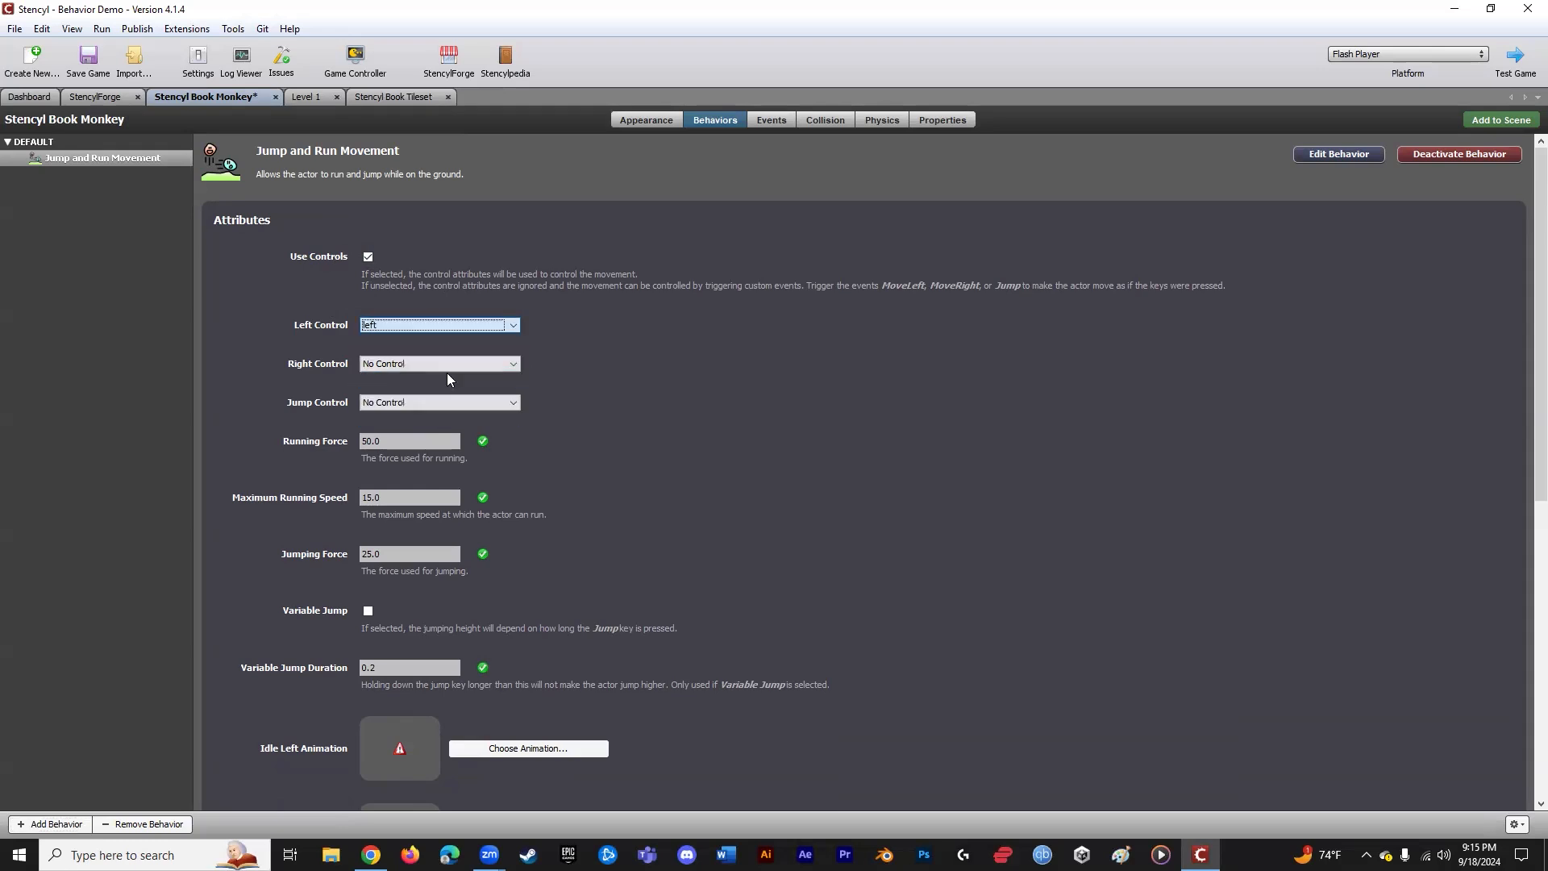
pyautogui.click(448, 364)
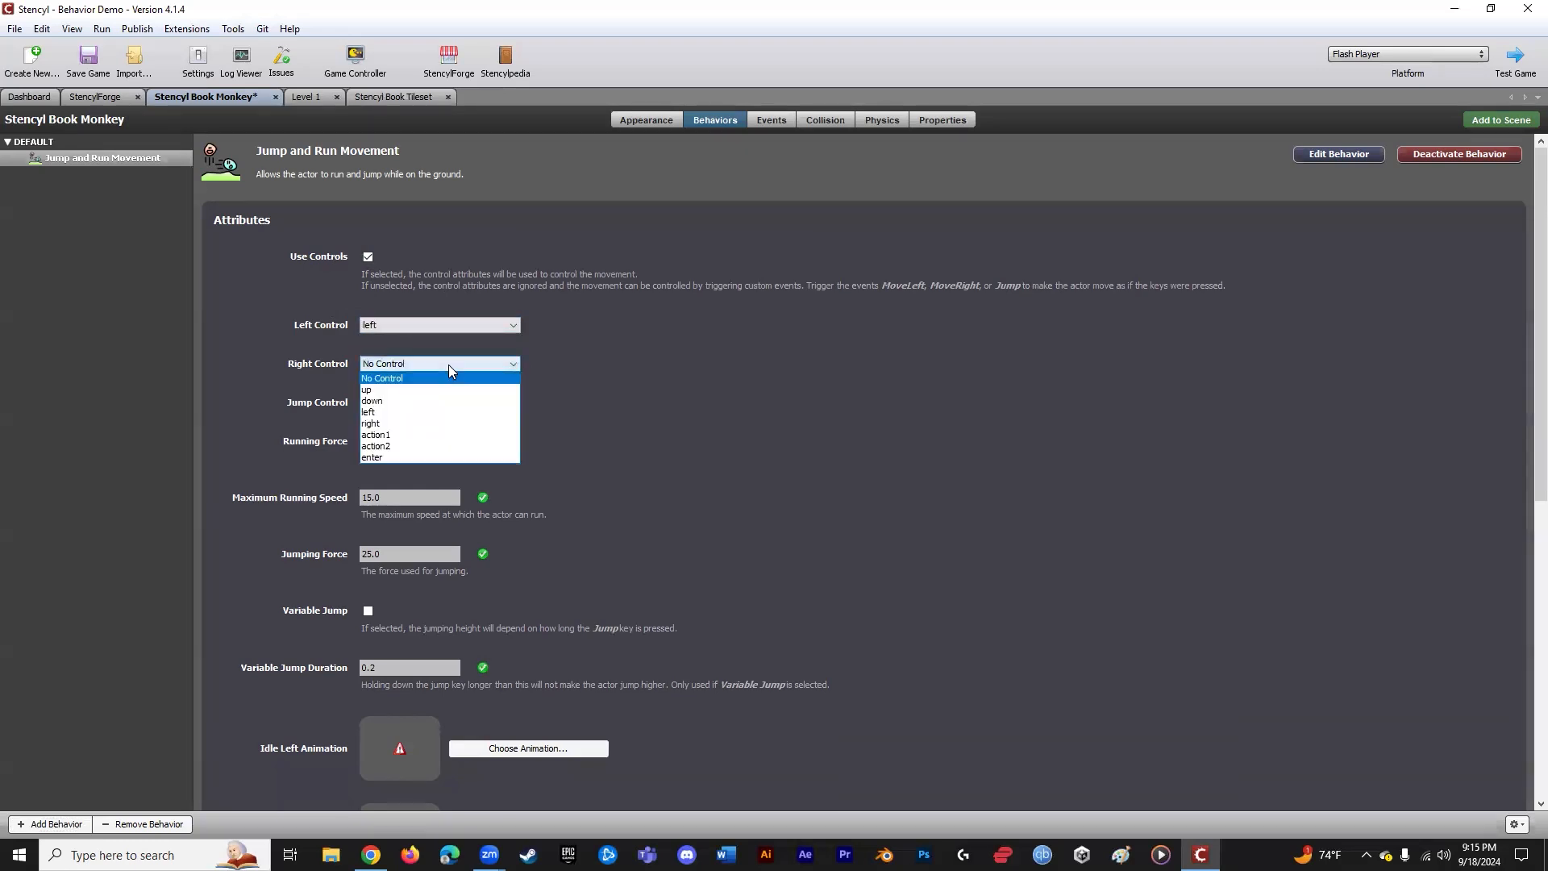
pyautogui.click(449, 422)
pyautogui.click(443, 404)
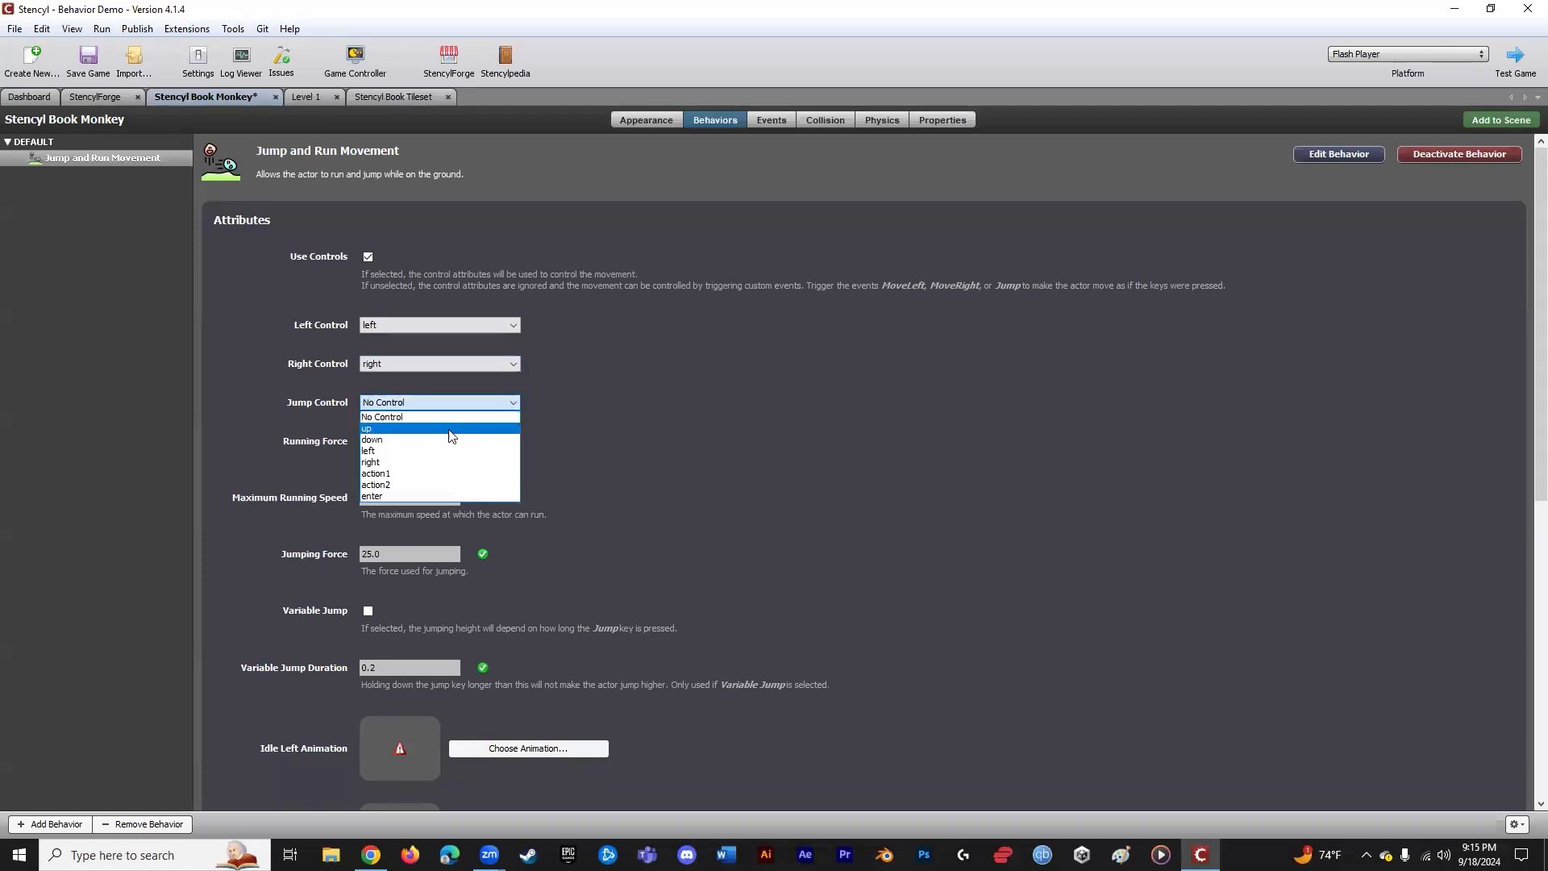
pyautogui.click(613, 422)
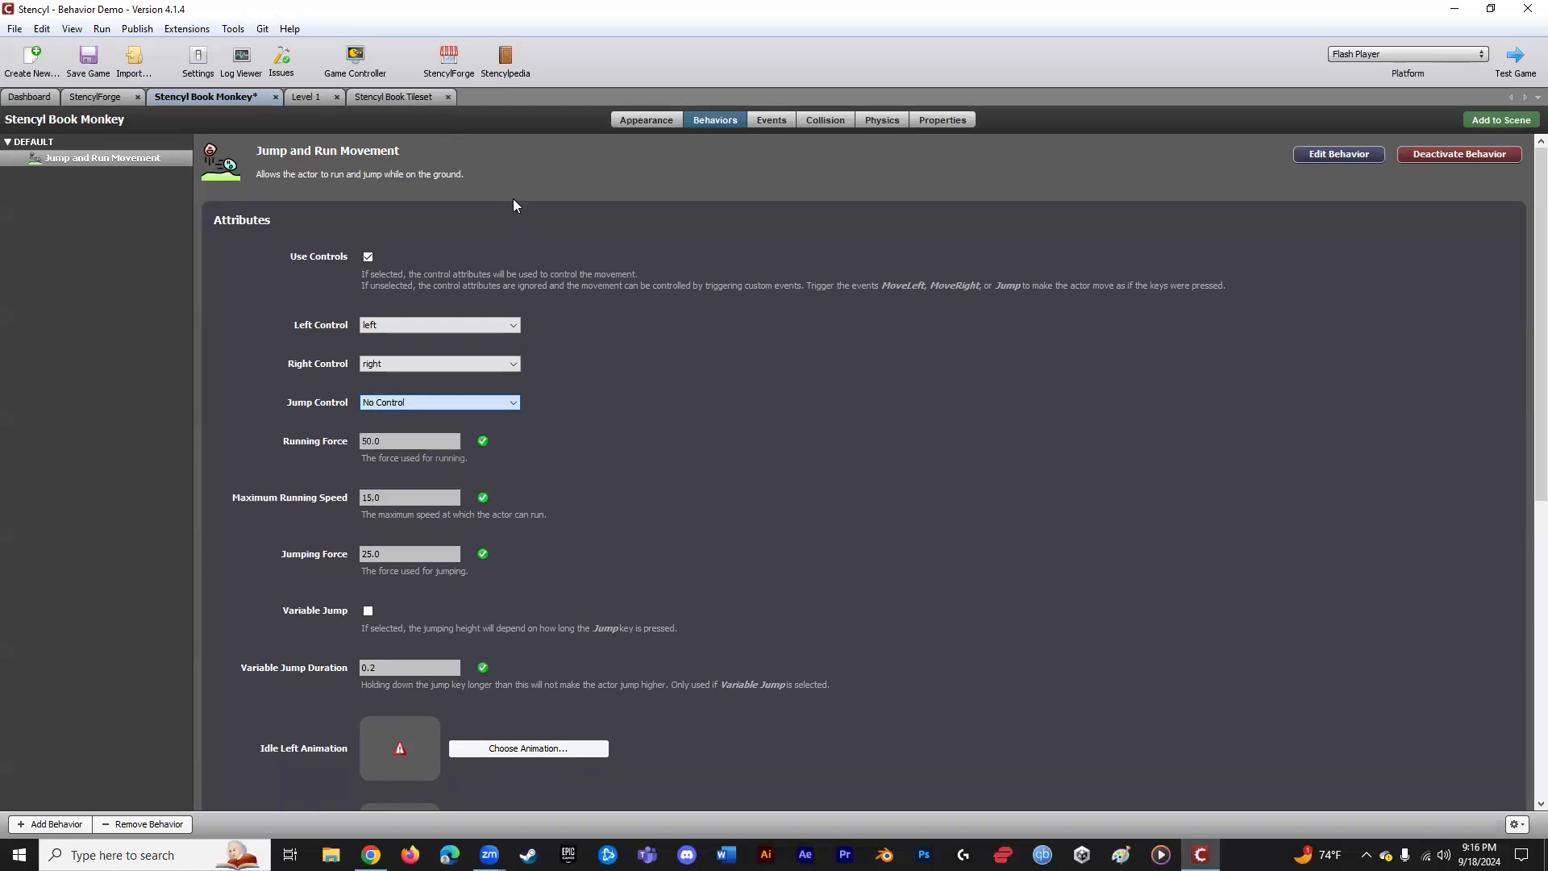
# - Add a game control named spacebar bound to the Space key, and save the game
pyautogui.click(198, 60)
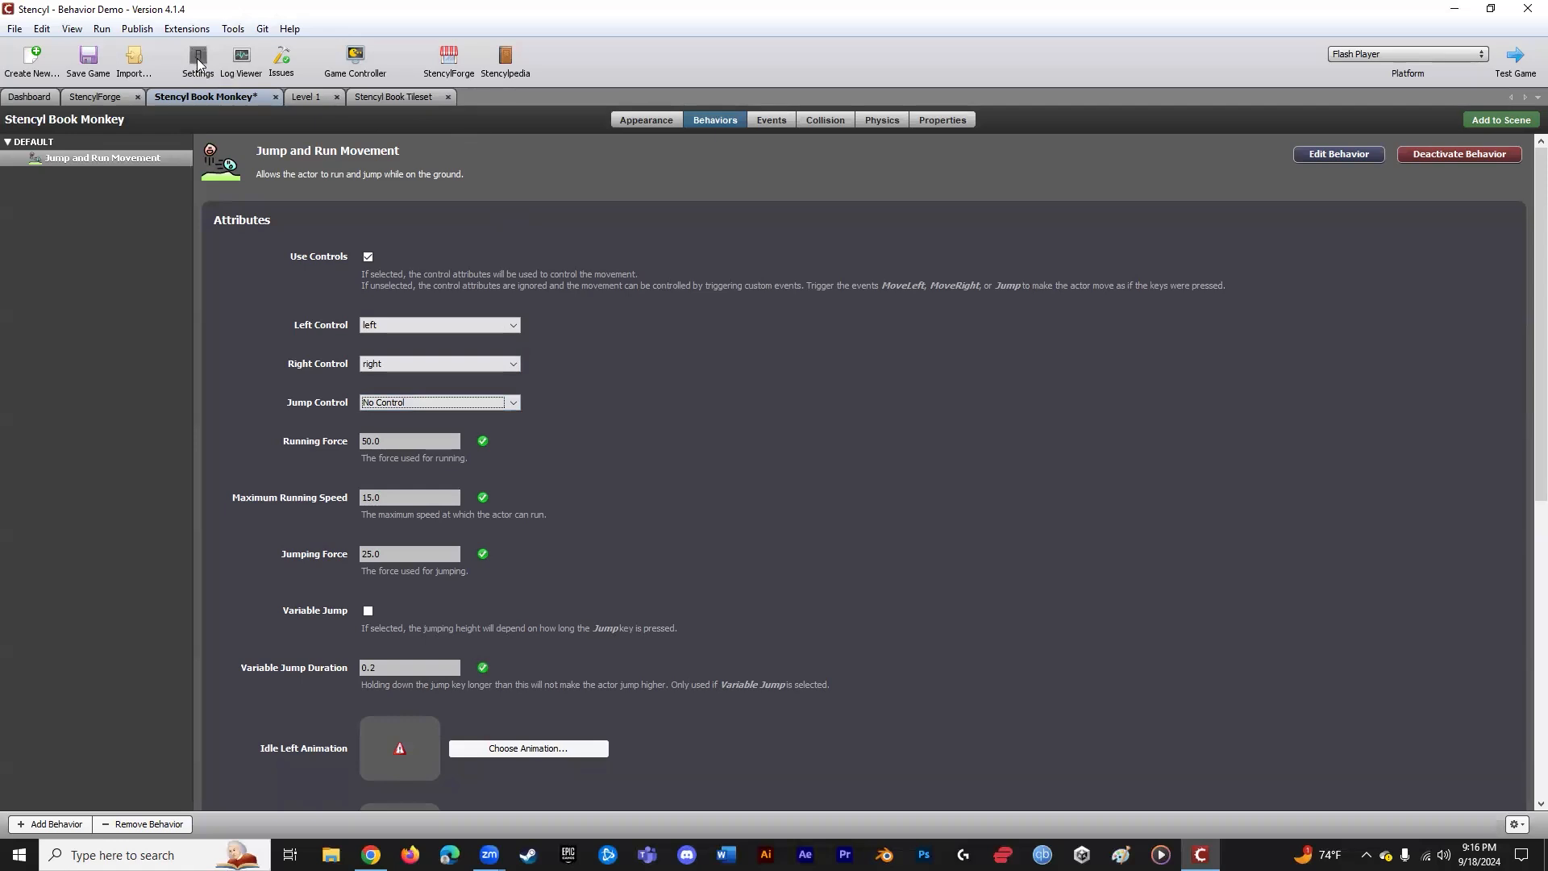
pyautogui.click(470, 478)
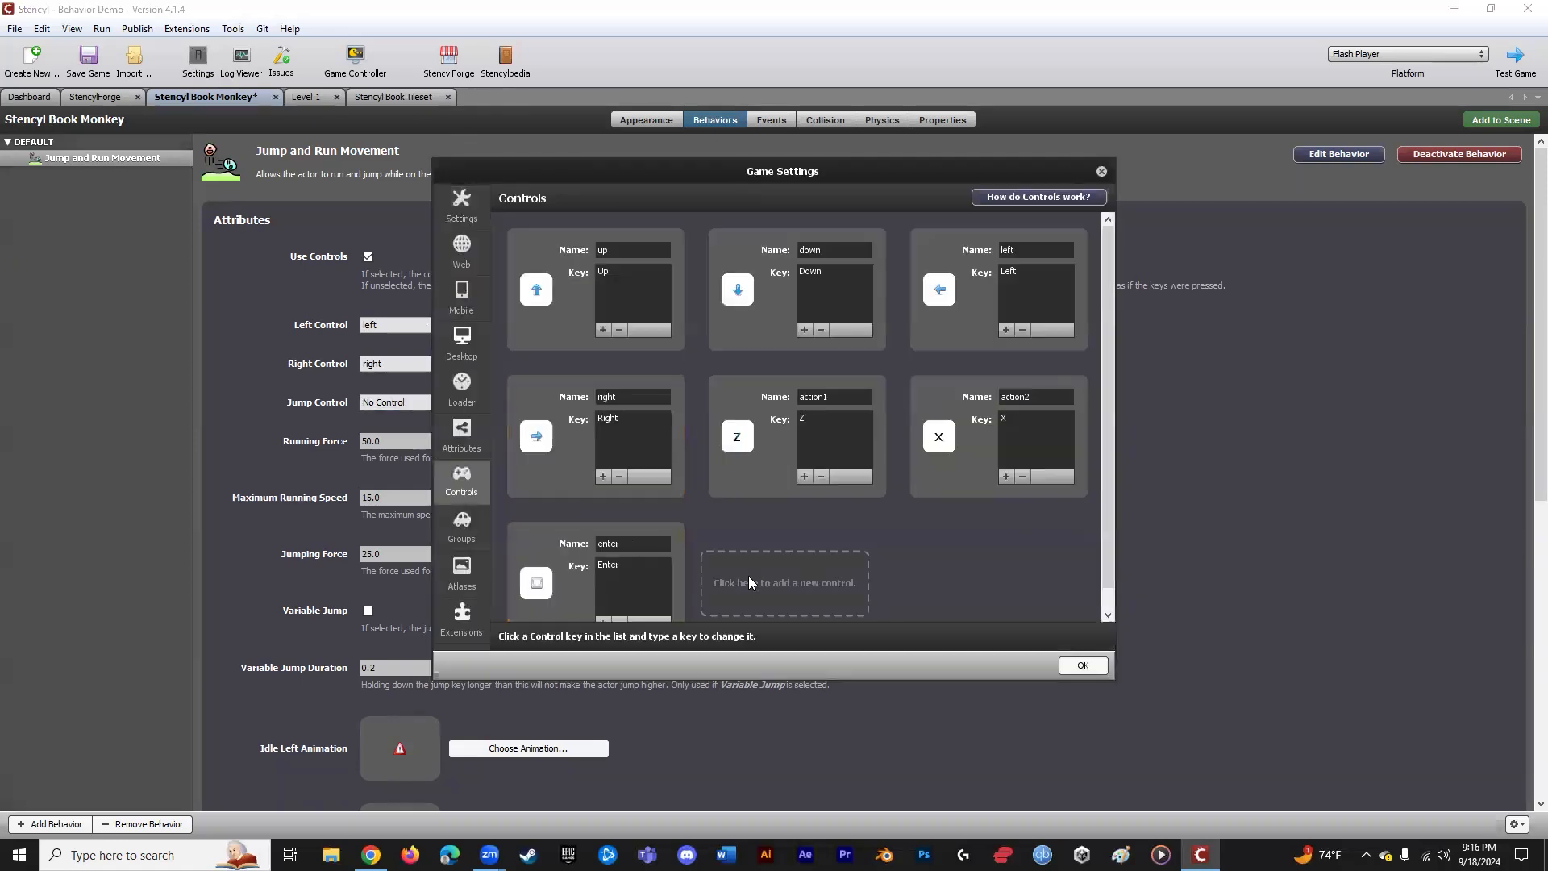
pyautogui.click(801, 580)
pyautogui.click(830, 543)
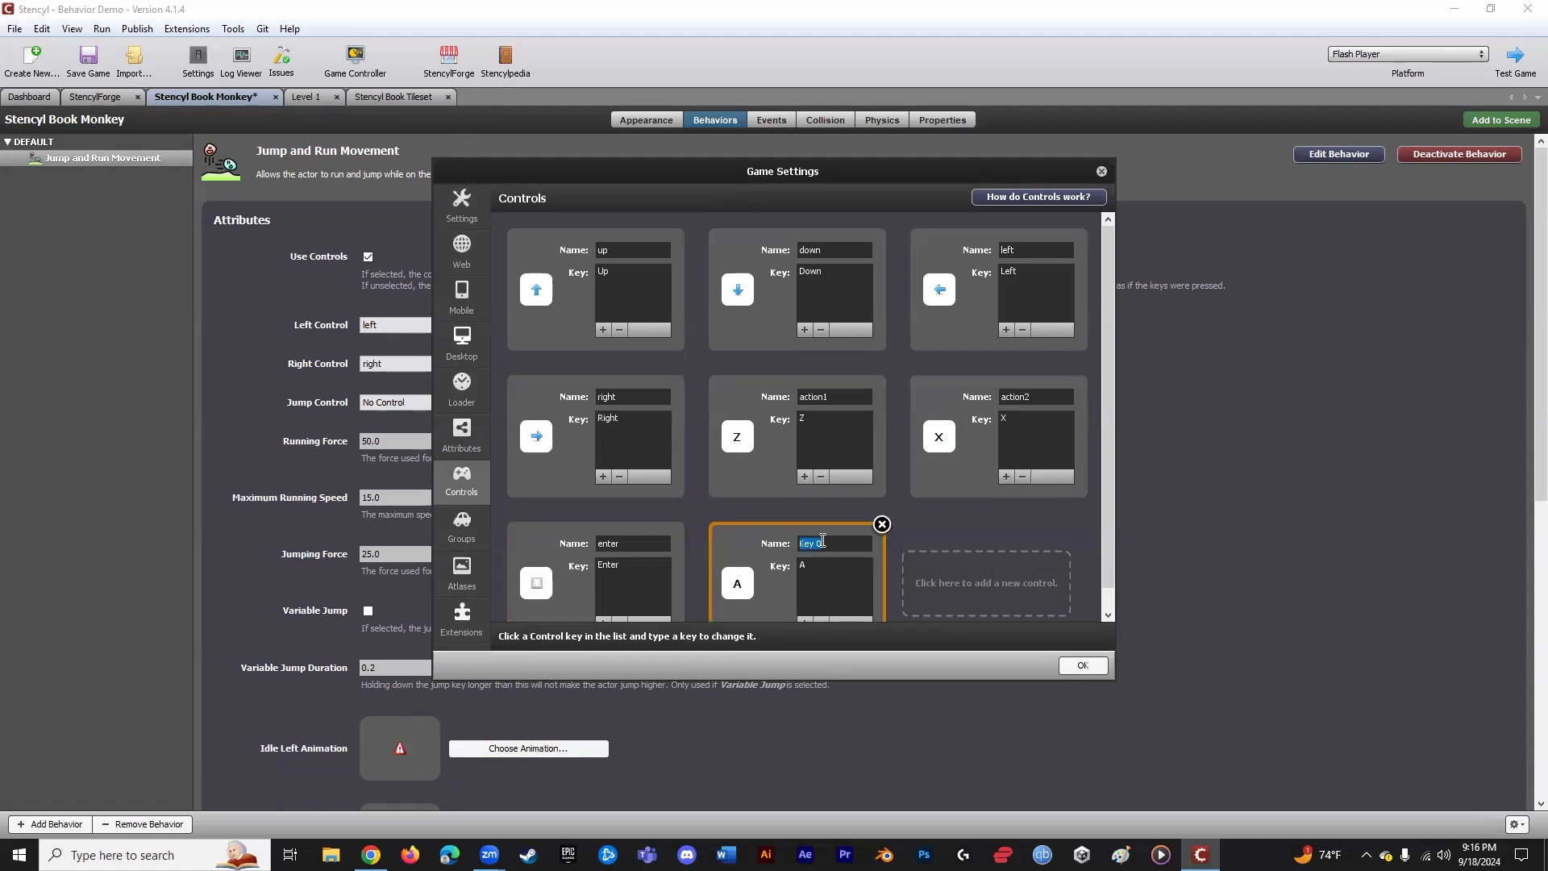
pyautogui.write('spacebar')
pyautogui.click(818, 564)
pyautogui.press('space')
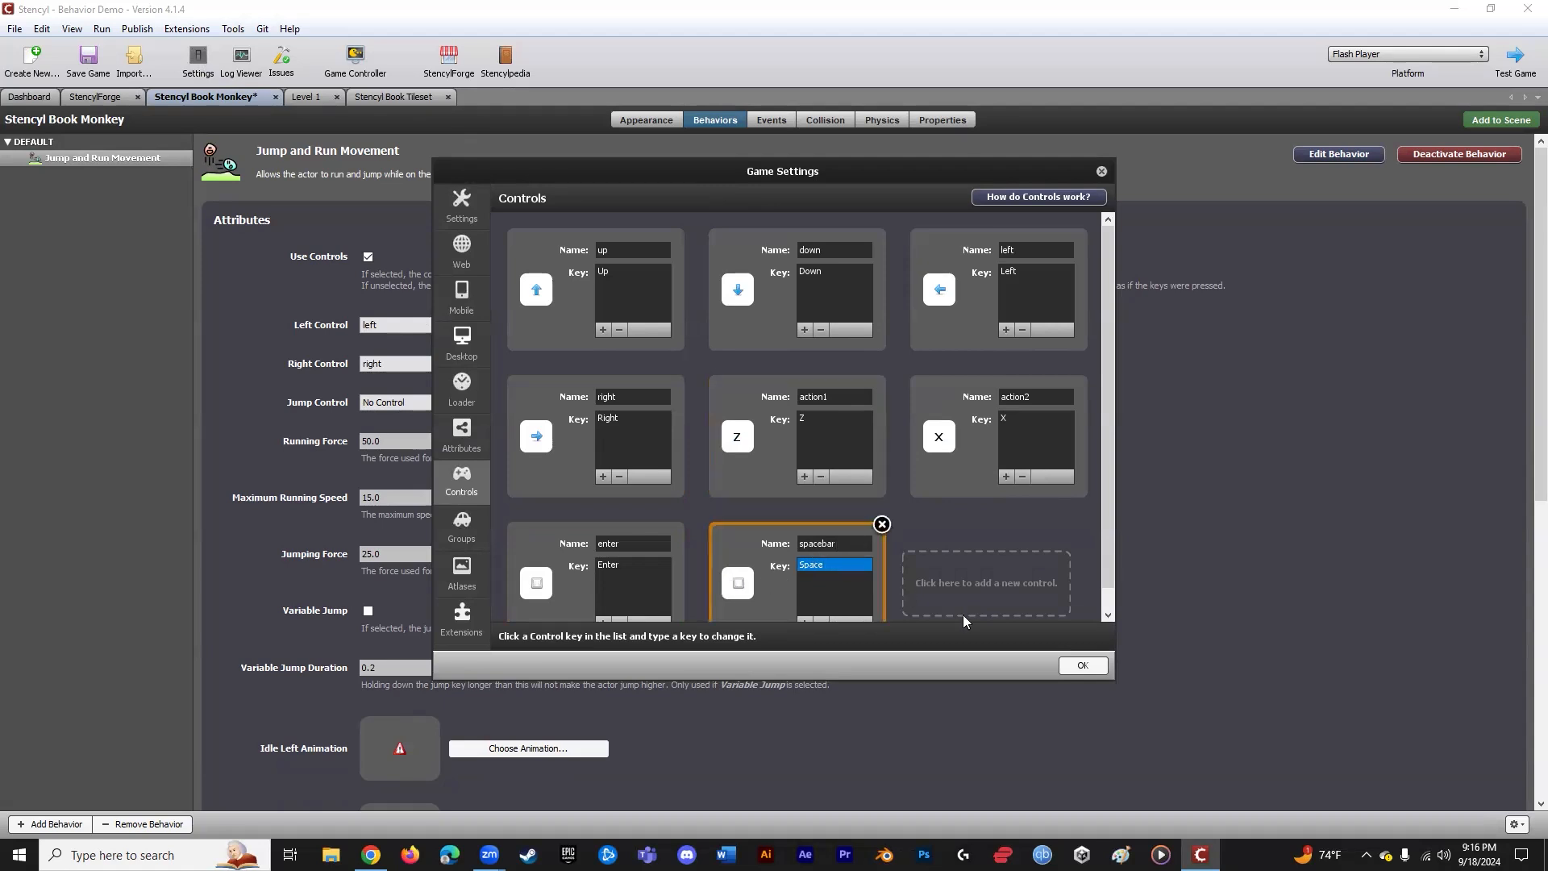
pyautogui.click(1083, 666)
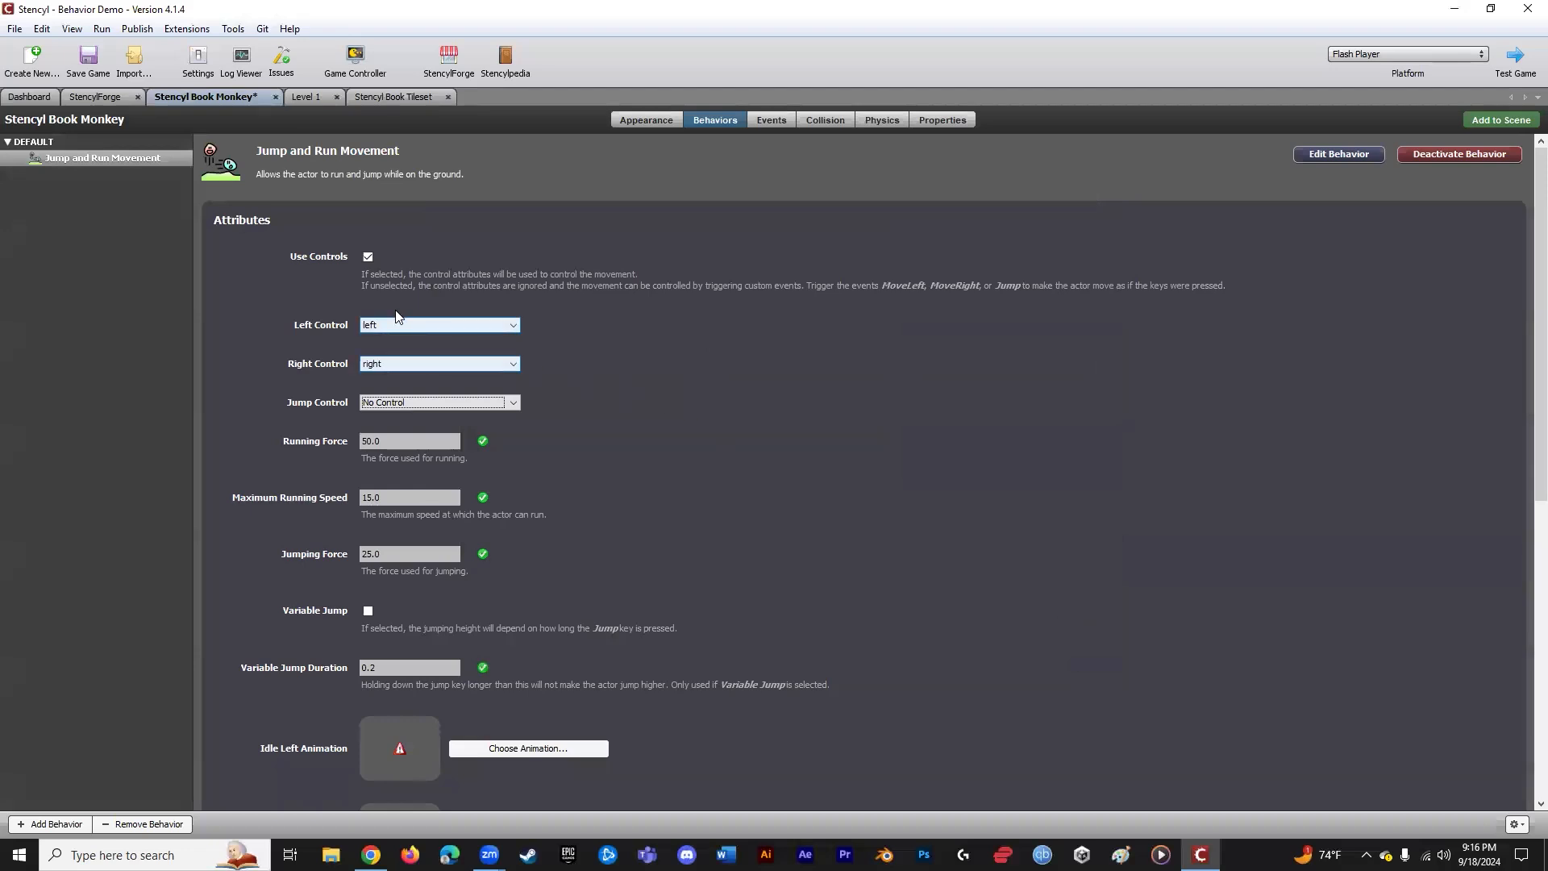
pyautogui.click(88, 58)
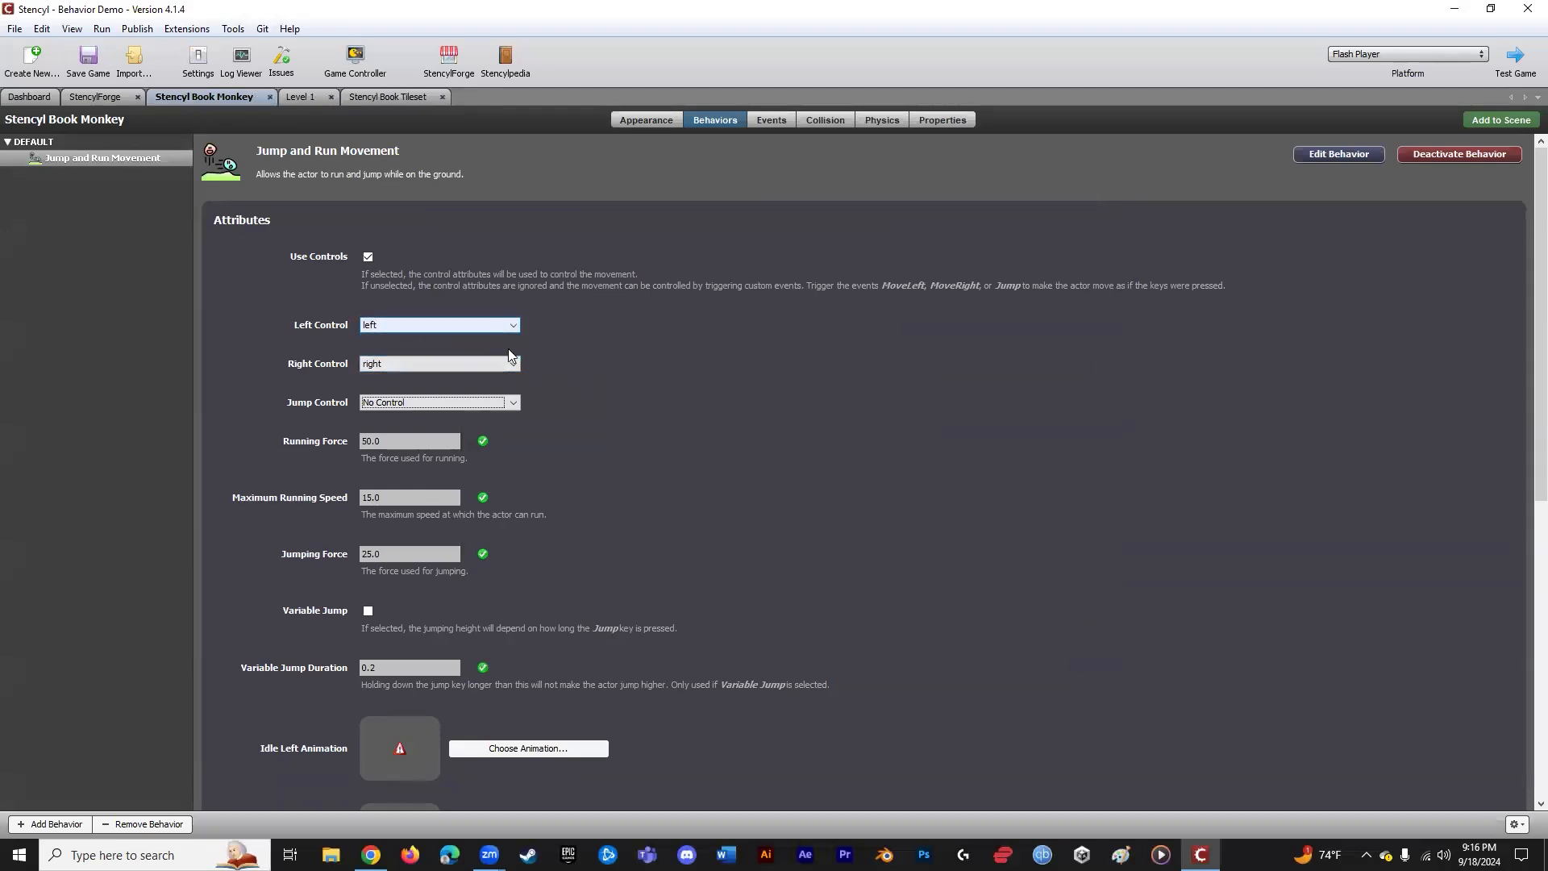
# - Close and reopen the Stencyl Book Monkey actor type, and set the Jump Control of its Jump and Run Movement behavior to spacebar
pyautogui.click(509, 401)
pyautogui.click(643, 382)
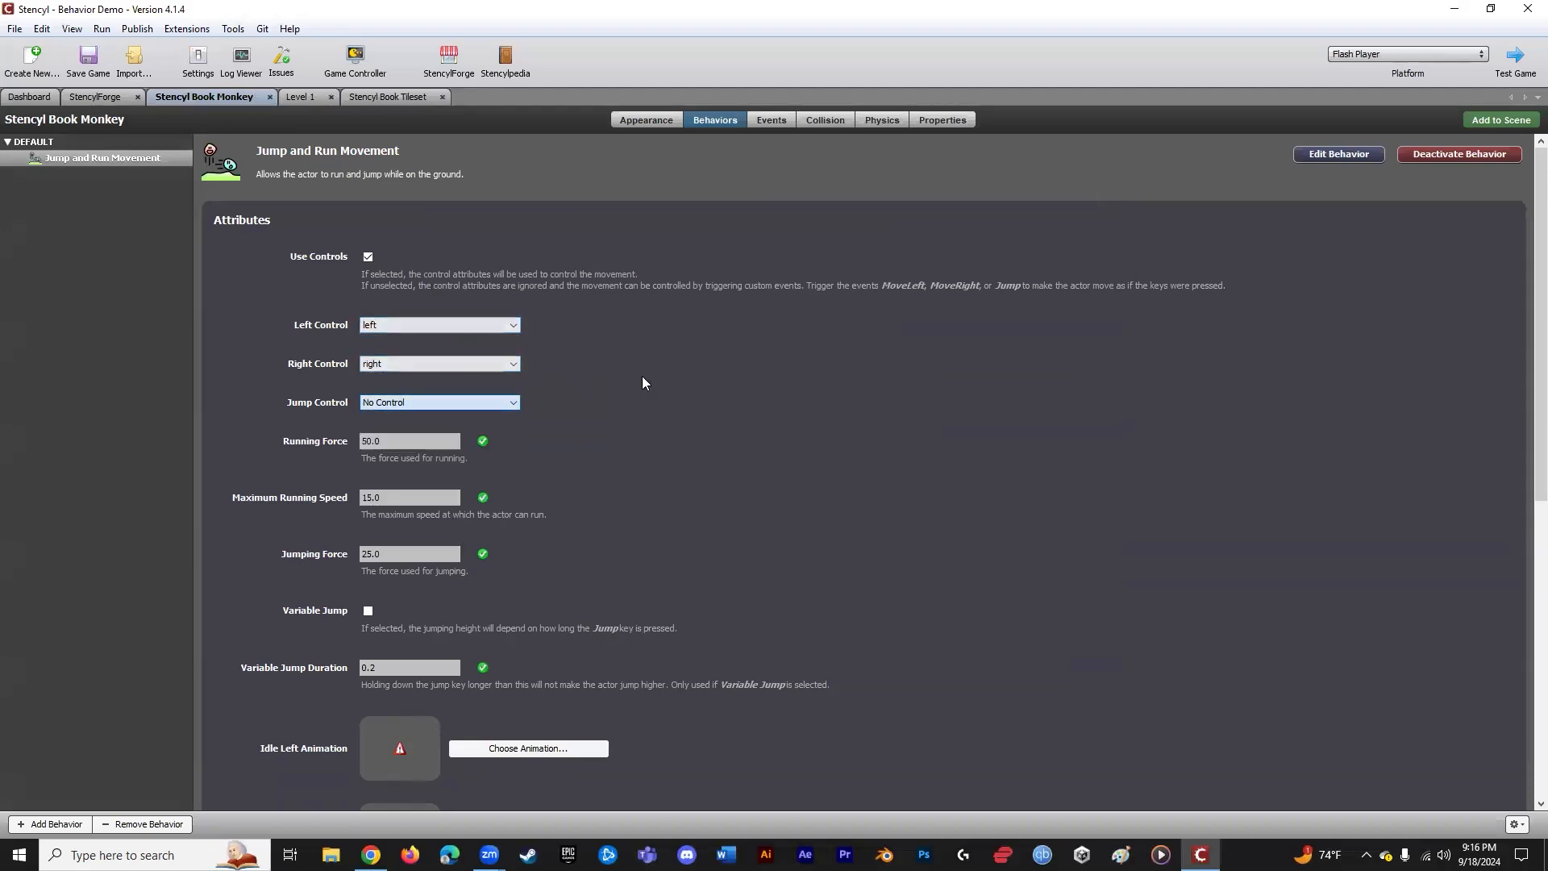
pyautogui.click(270, 97)
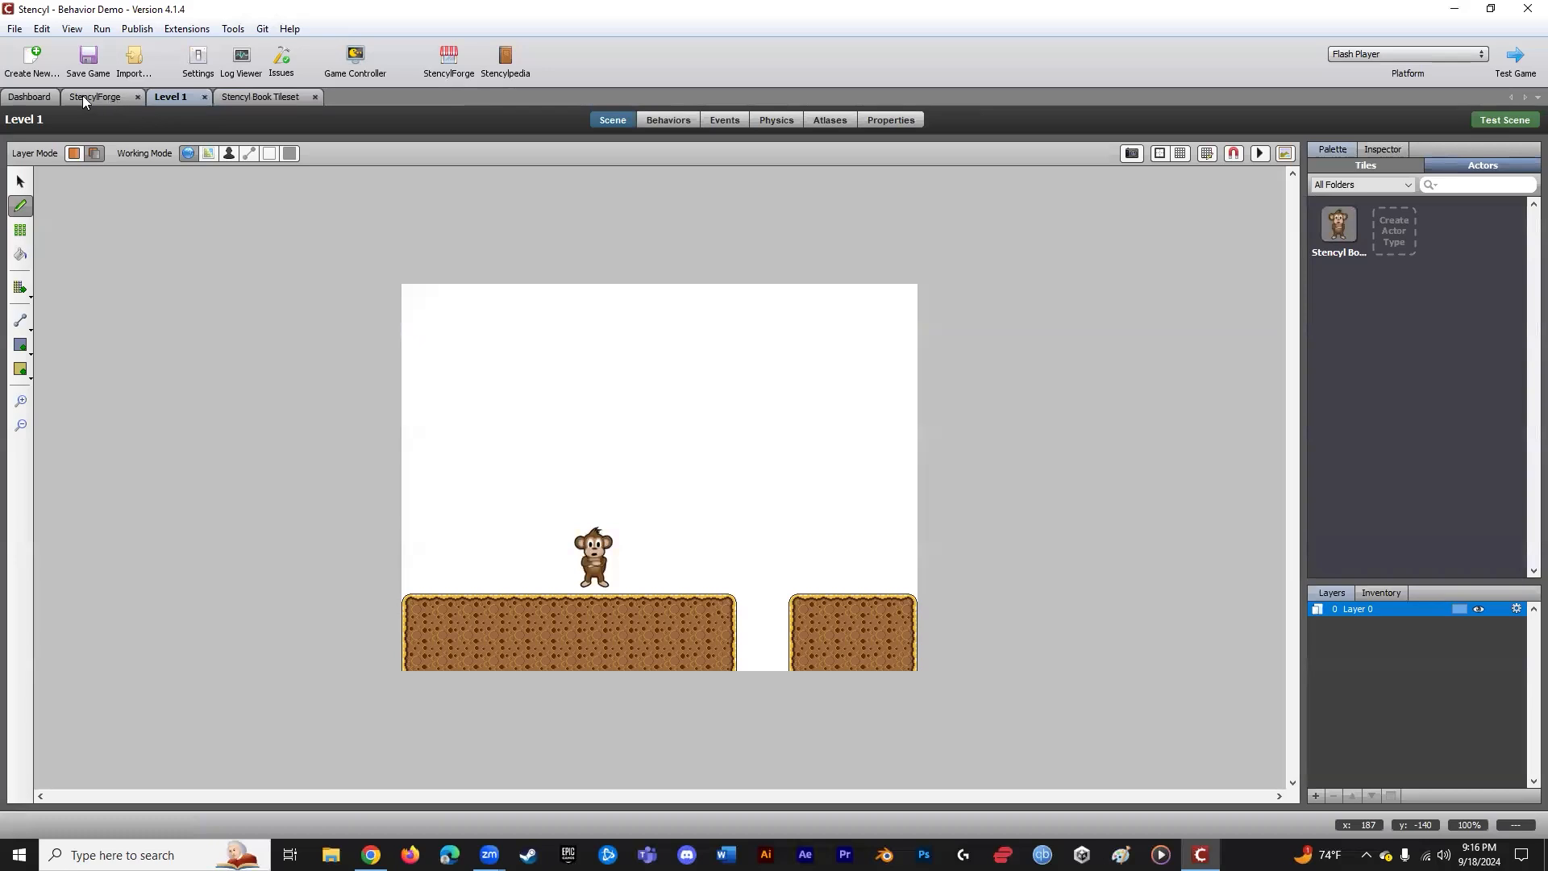
pyautogui.click(38, 91)
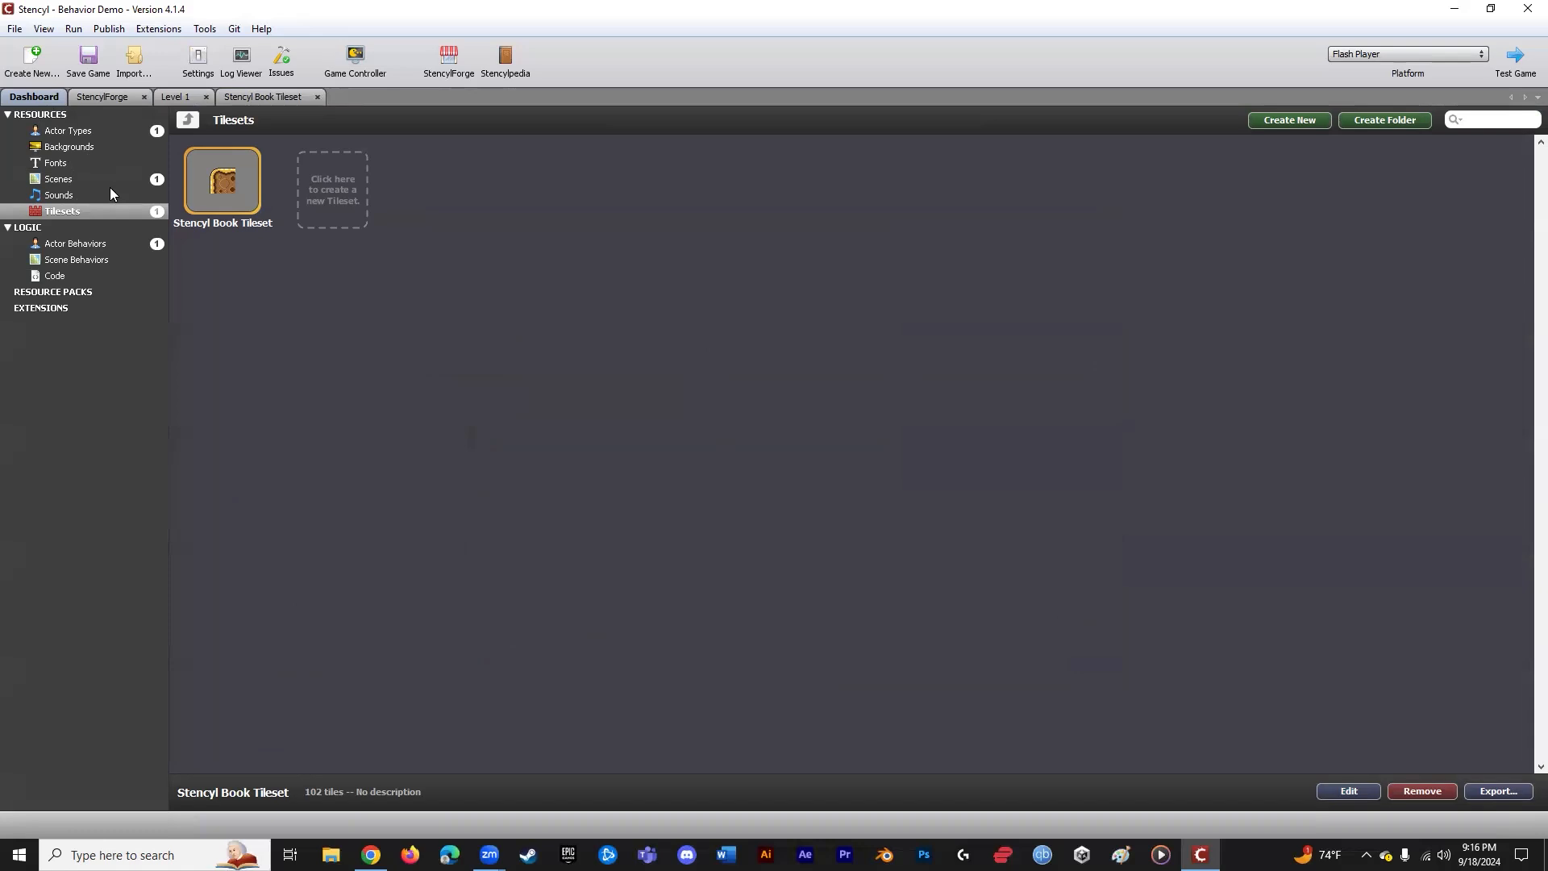
pyautogui.click(75, 134)
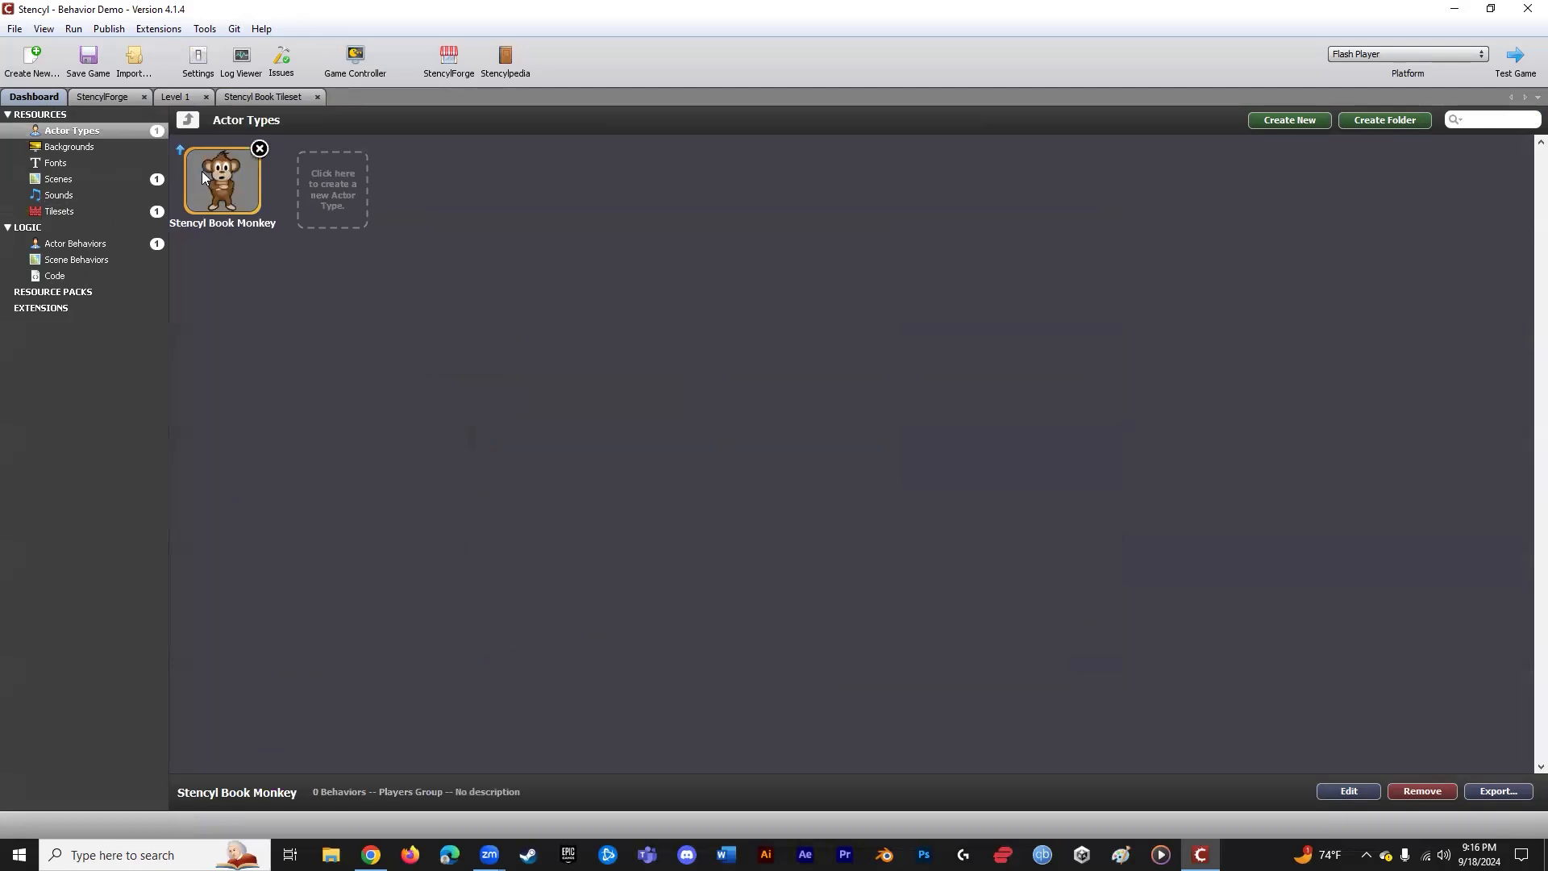
pyautogui.doubleClick(201, 171)
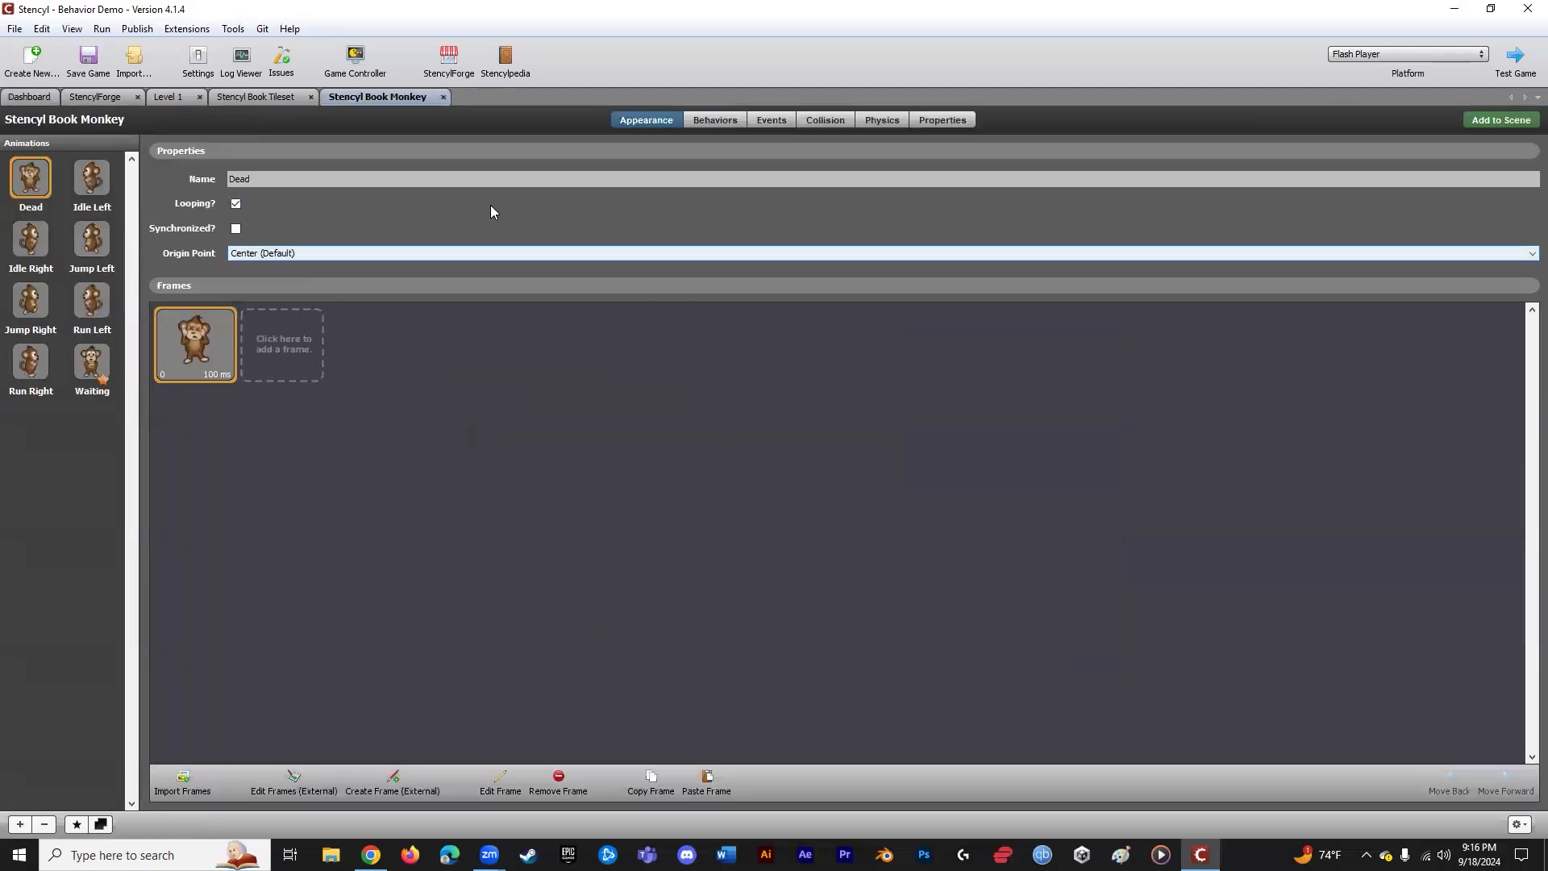
pyautogui.click(732, 121)
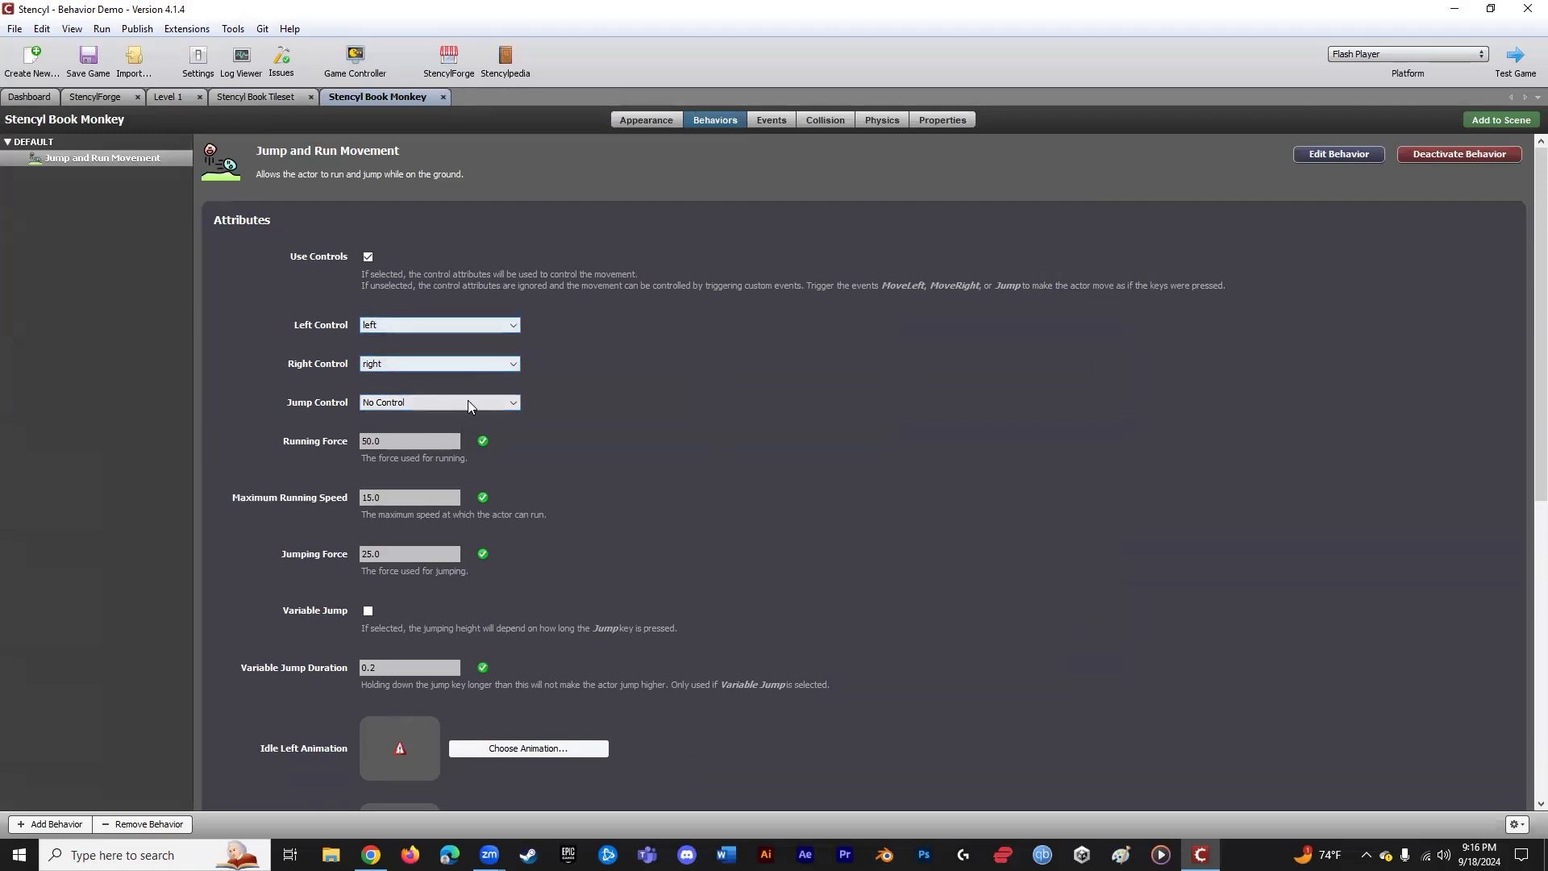
pyautogui.click(514, 403)
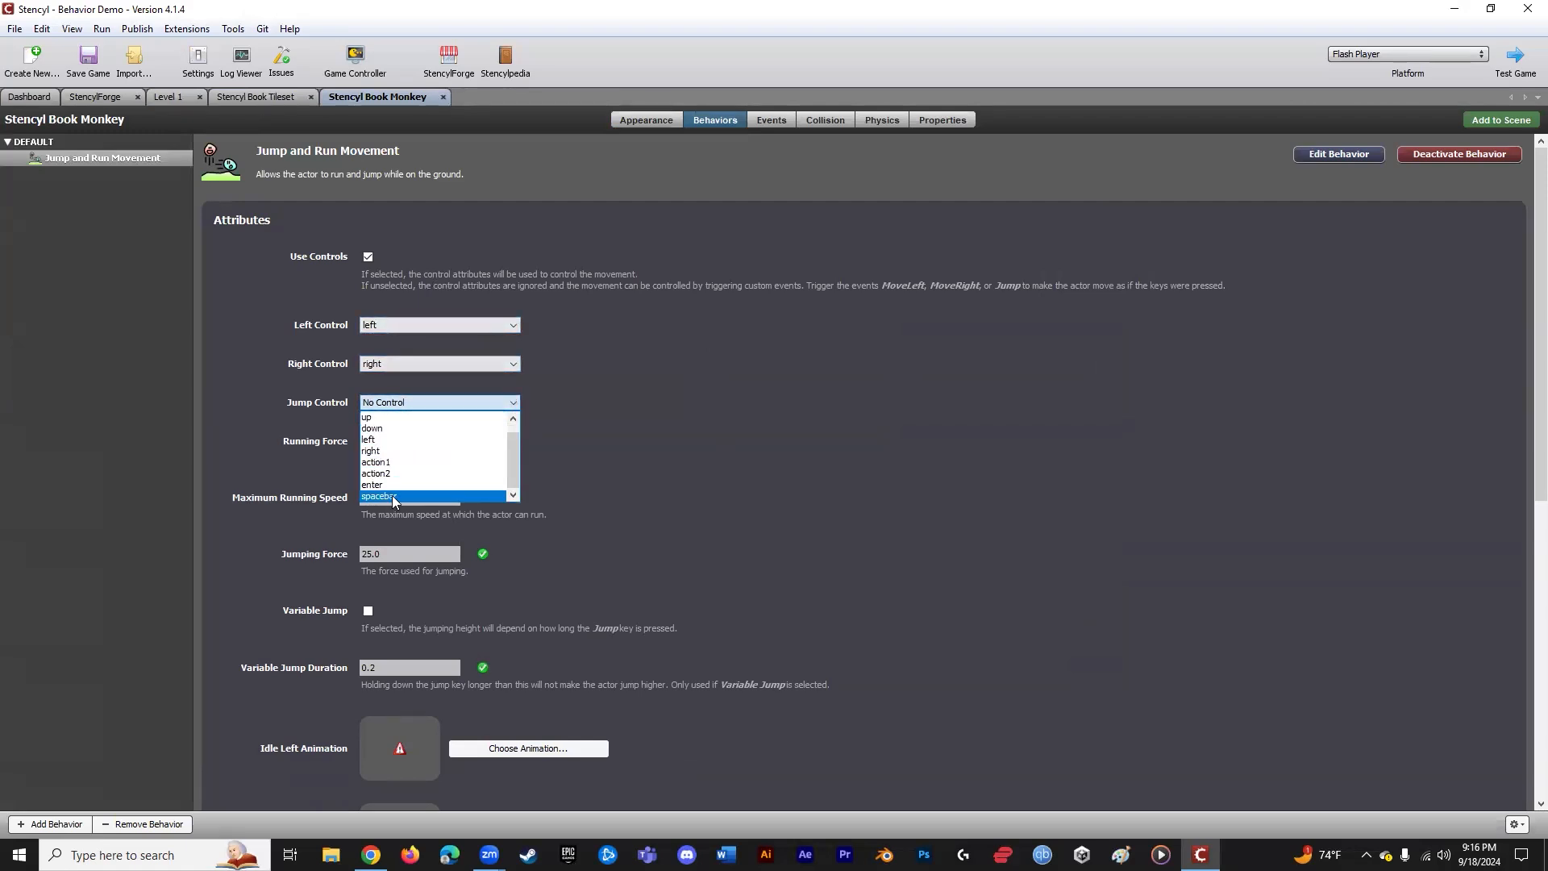
pyautogui.click(400, 495)
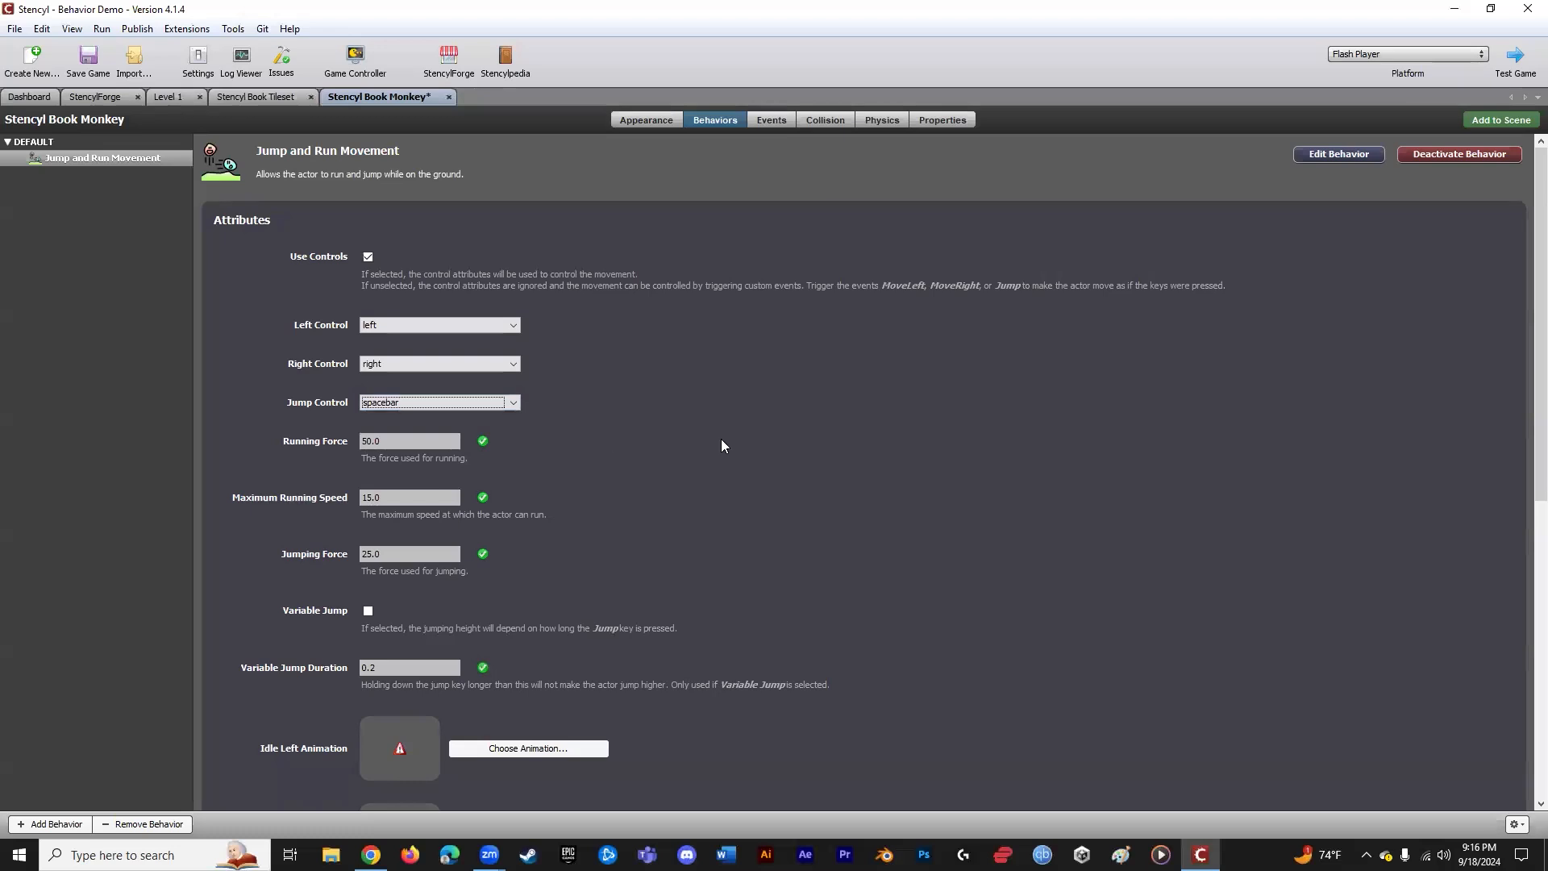
# - Examine the behavior's animation attributes and compare the monkey's Idle Left and Idle Right animations in its appearance settings
pyautogui.scroll(-6, 721, 439)
pyautogui.scroll(-2, 697, 389)
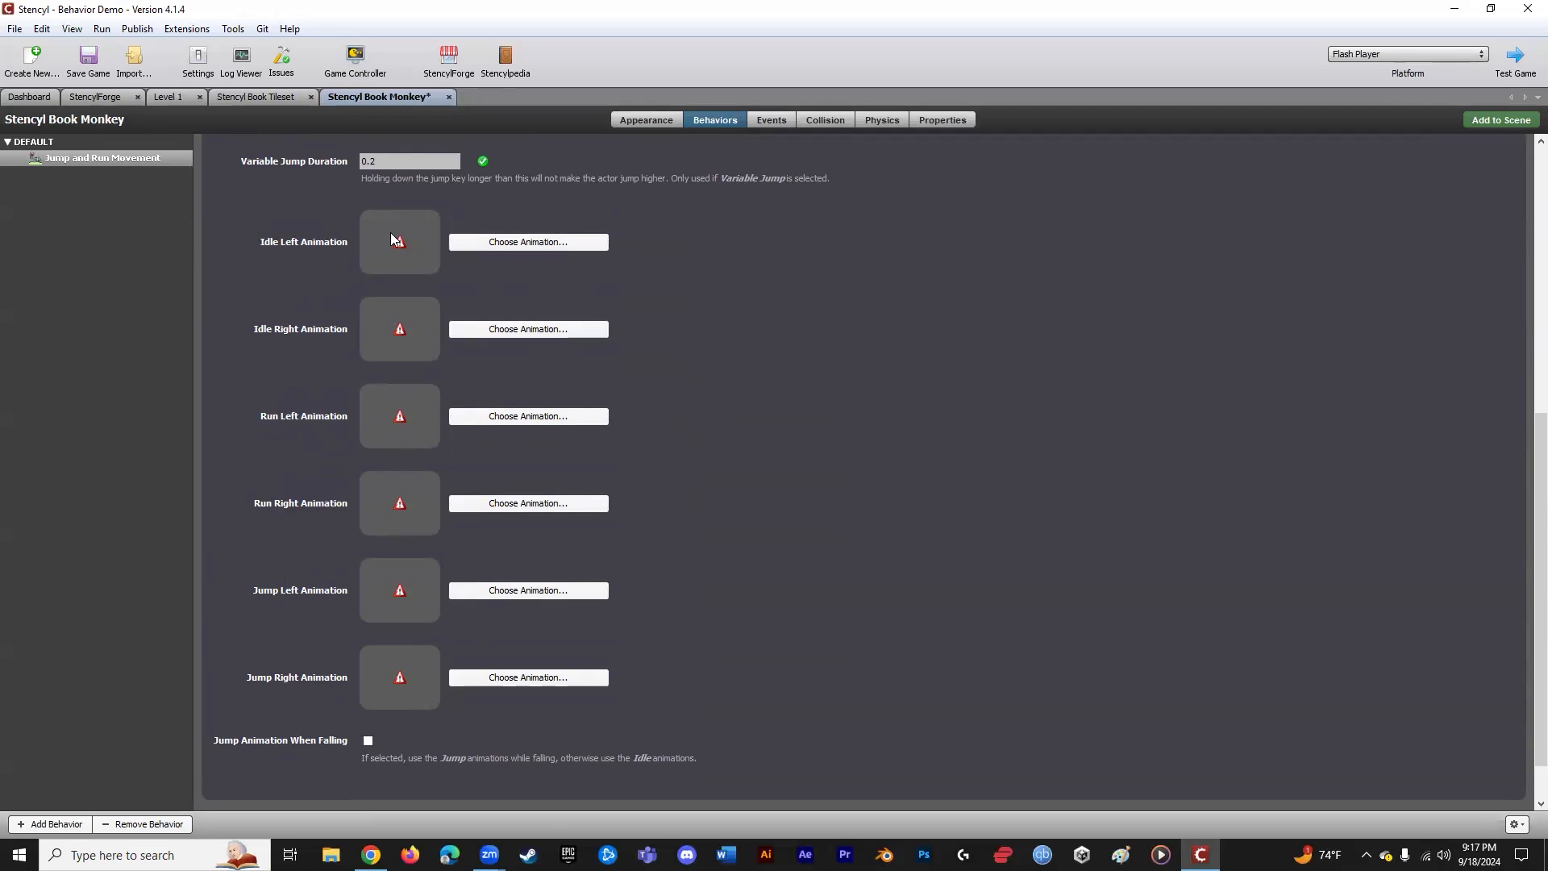
pyautogui.click(633, 120)
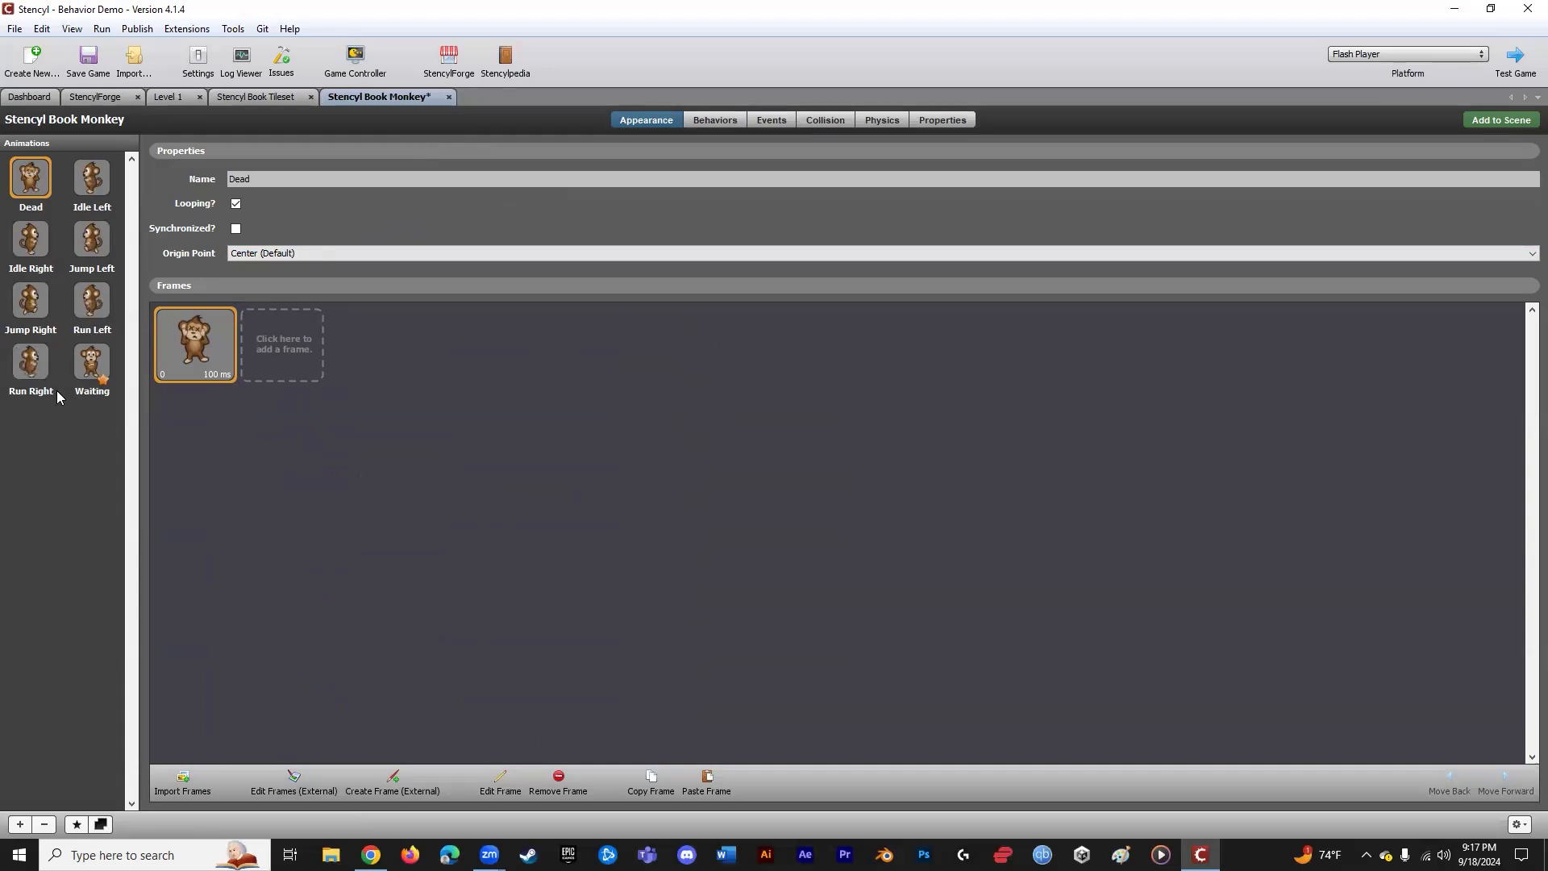
pyautogui.click(32, 242)
pyautogui.click(101, 190)
pyautogui.click(29, 240)
pyautogui.click(89, 195)
pyautogui.click(33, 250)
pyautogui.click(82, 202)
pyautogui.click(30, 246)
pyautogui.click(93, 179)
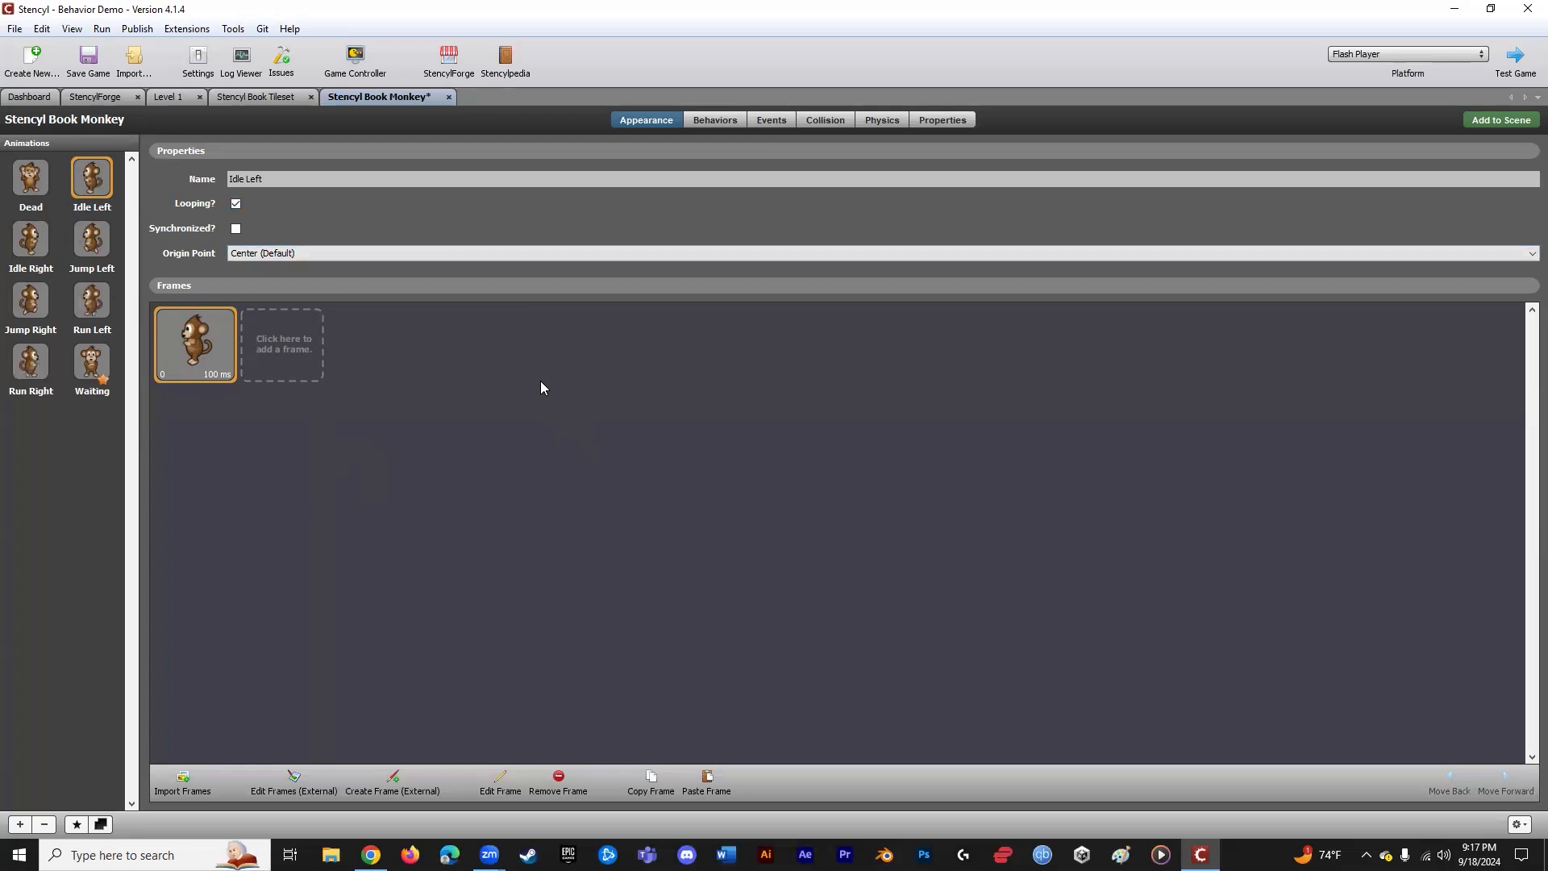
# - Assign the Idle Left and Idle Right animations to the matching idle attributes of the monkey's Jump and Run Movement behavior
pyautogui.click(265, 97)
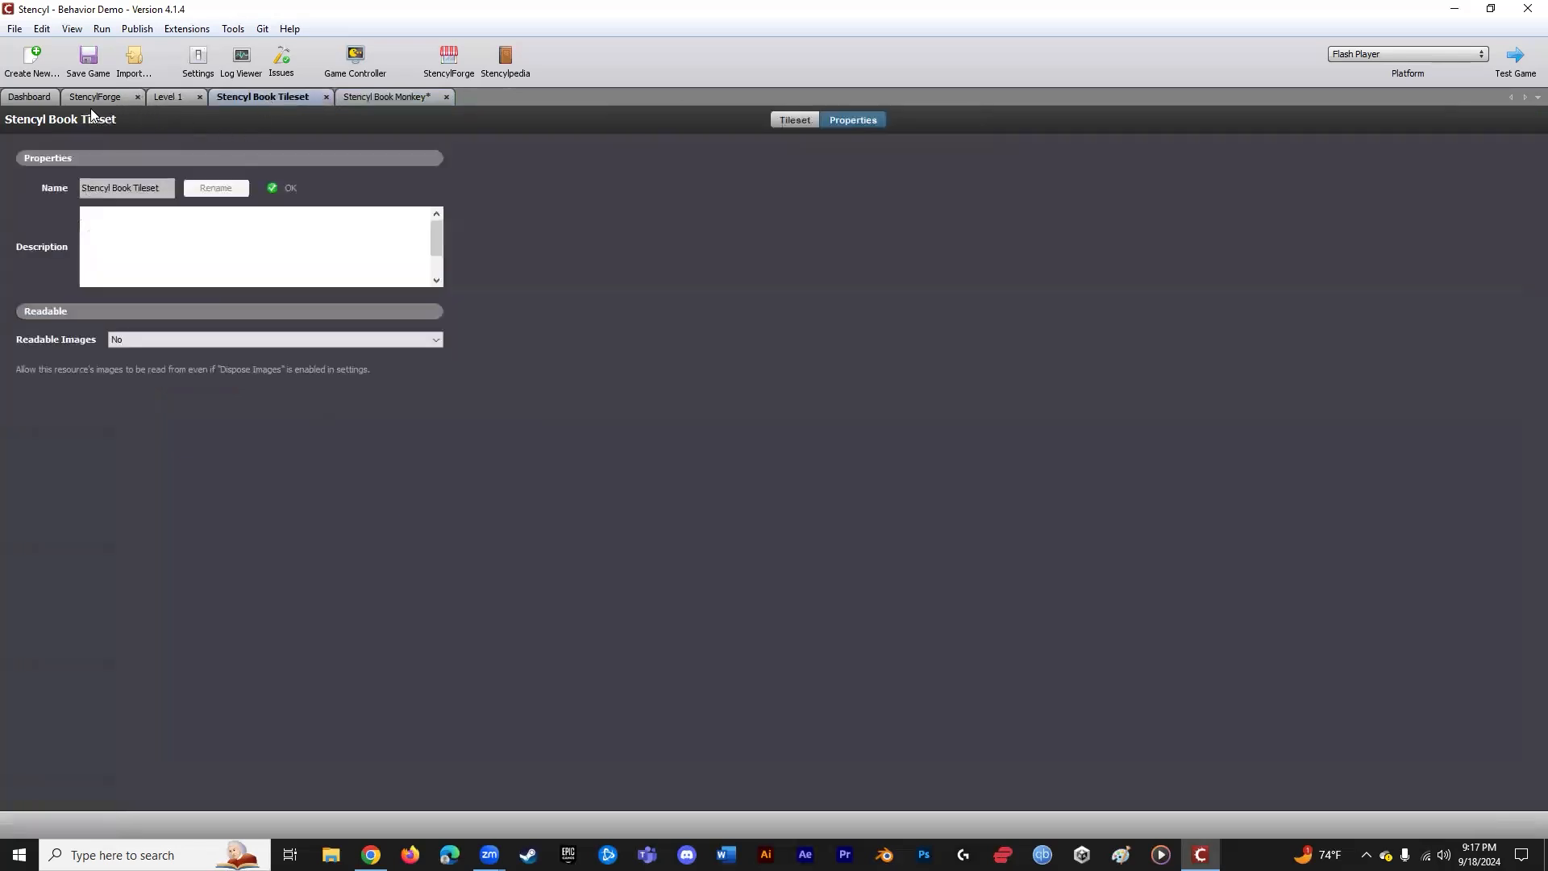
pyautogui.click(375, 97)
pyautogui.click(713, 124)
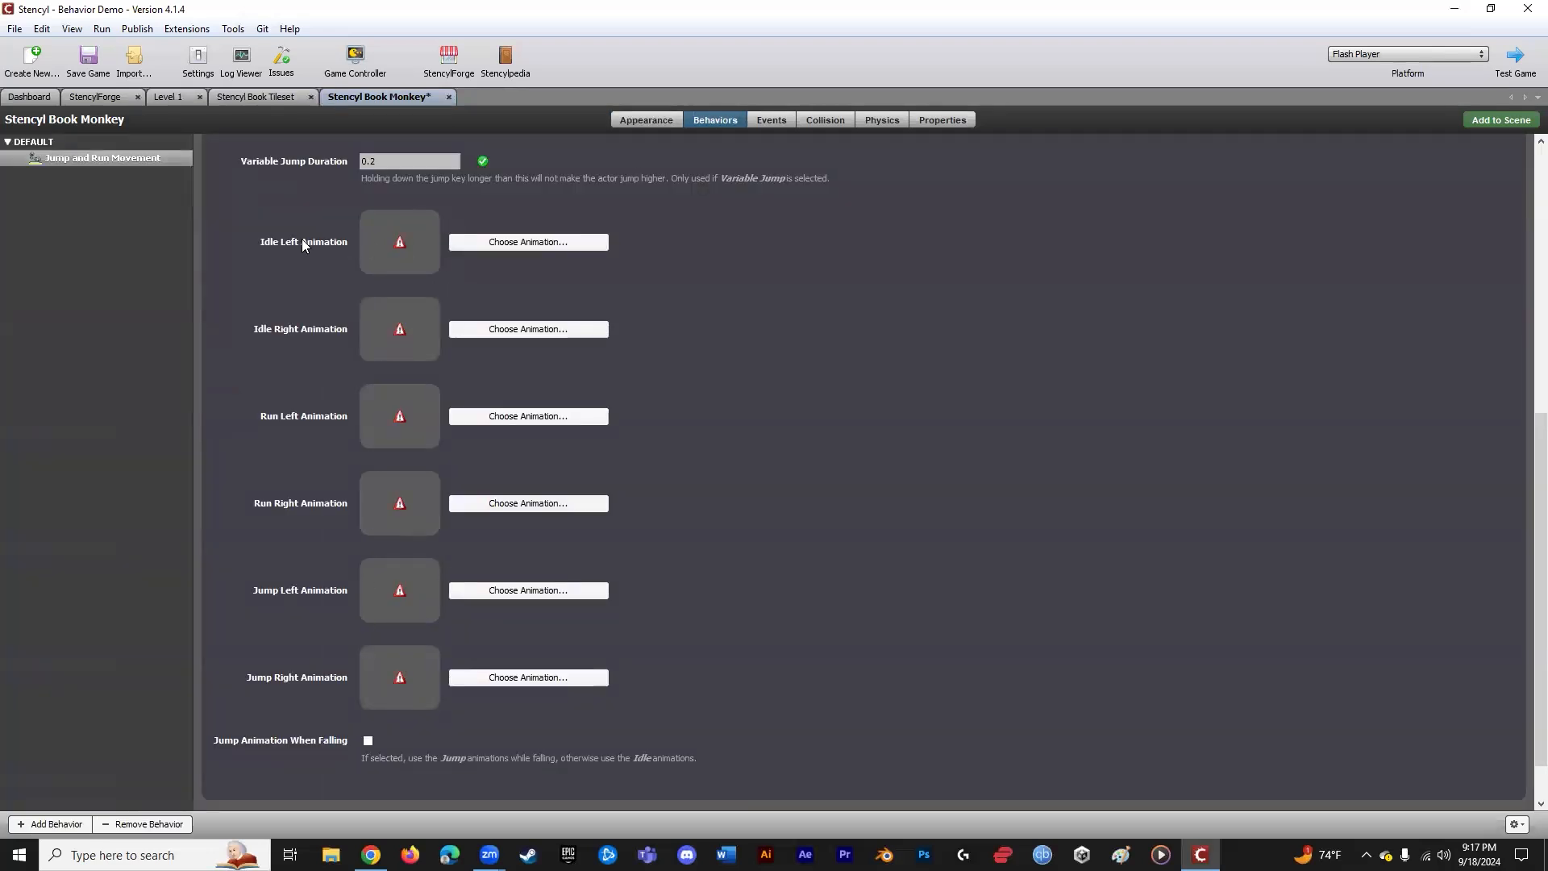
pyautogui.click(515, 242)
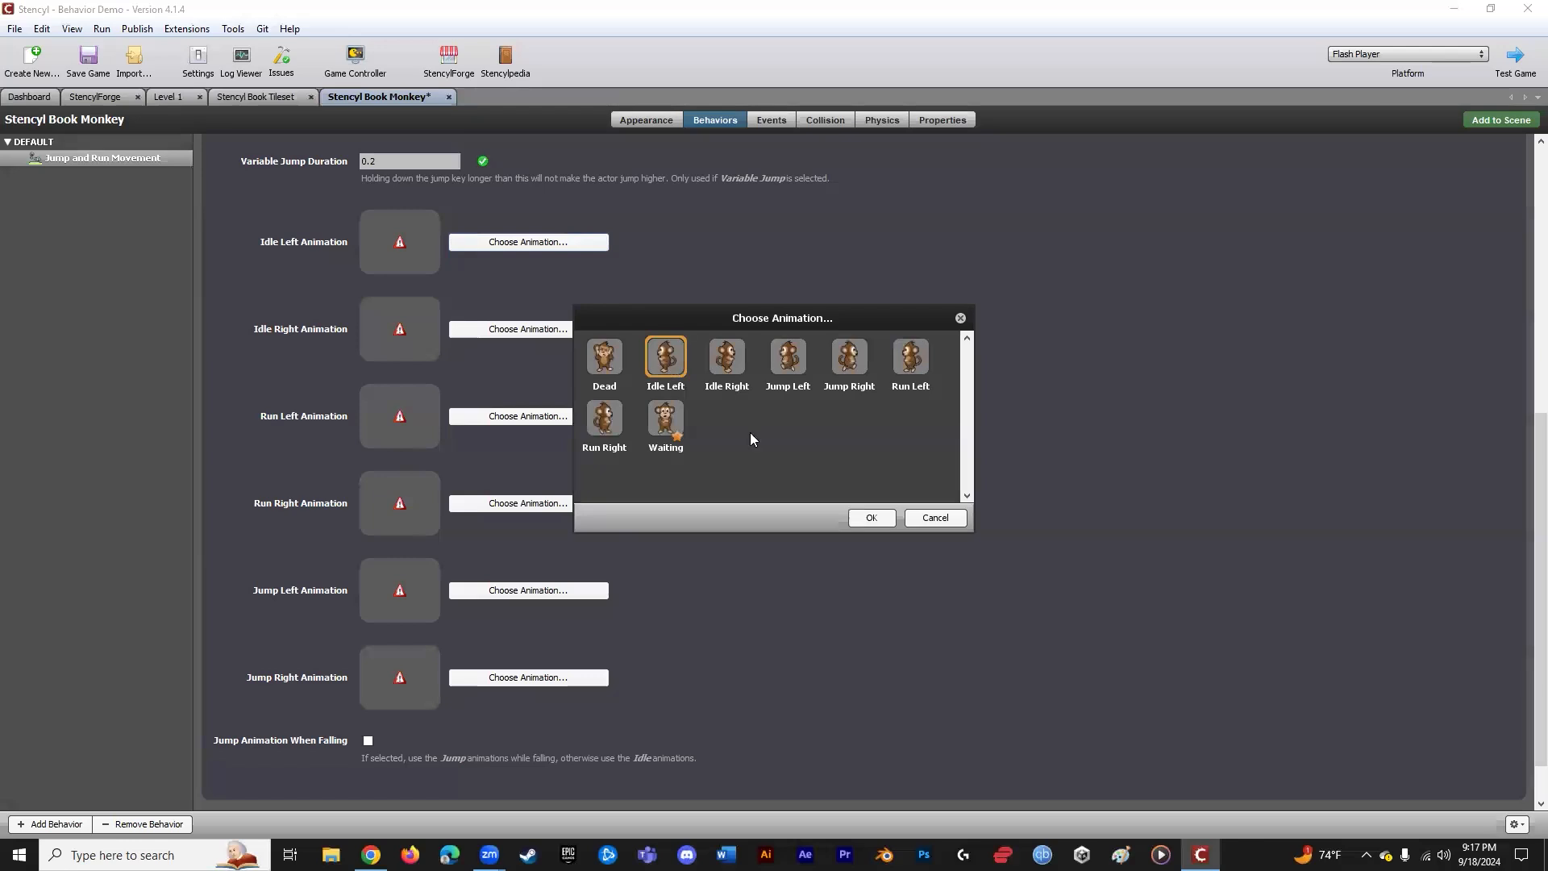
pyautogui.click(871, 518)
pyautogui.click(540, 332)
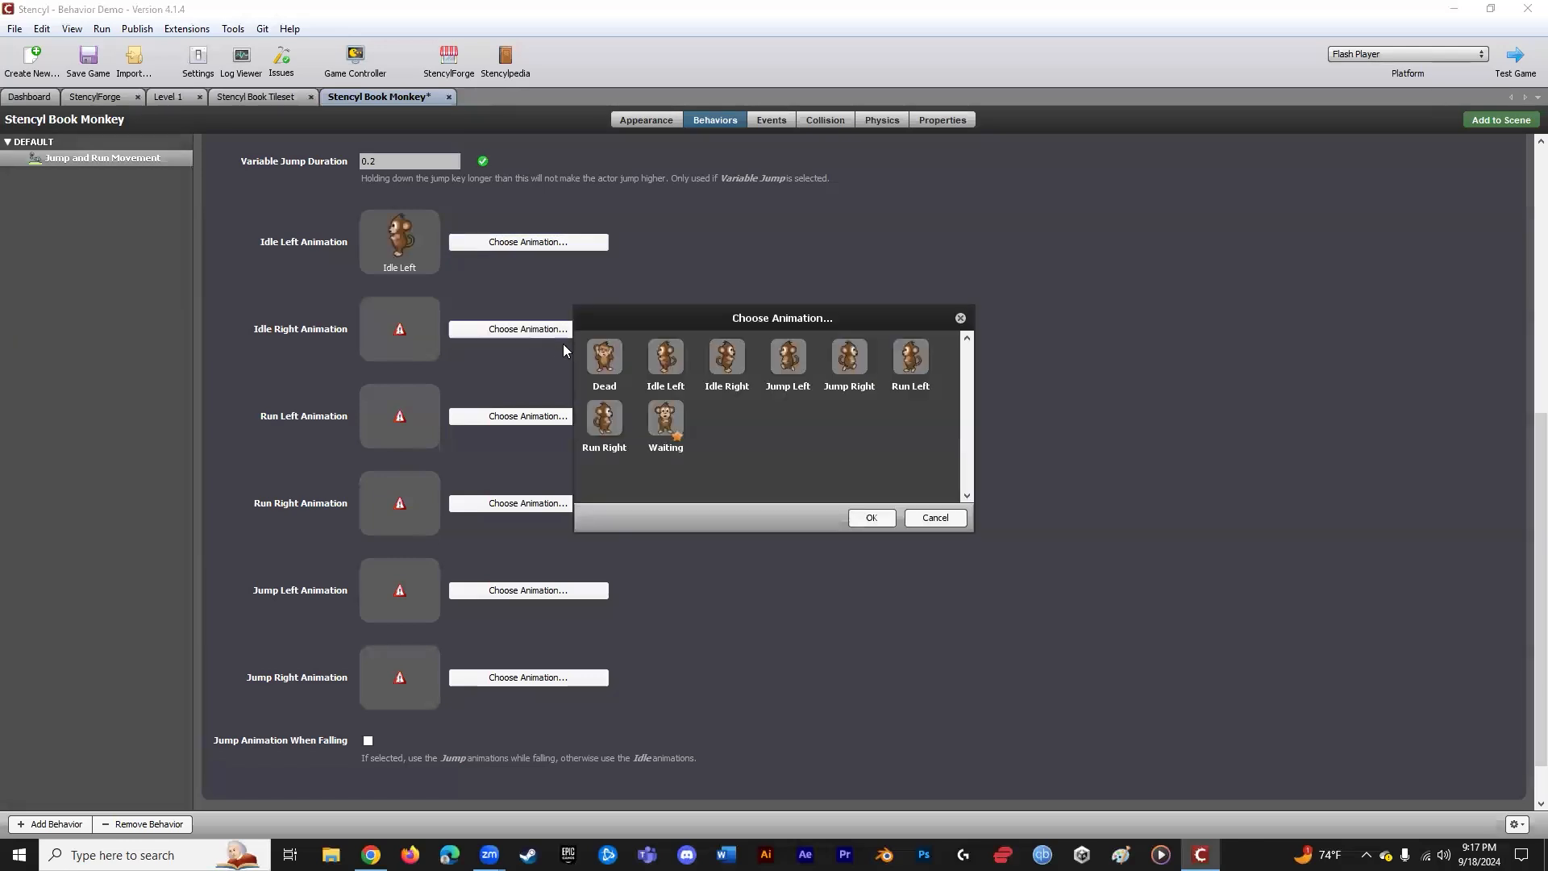
pyautogui.click(726, 357)
pyautogui.click(872, 517)
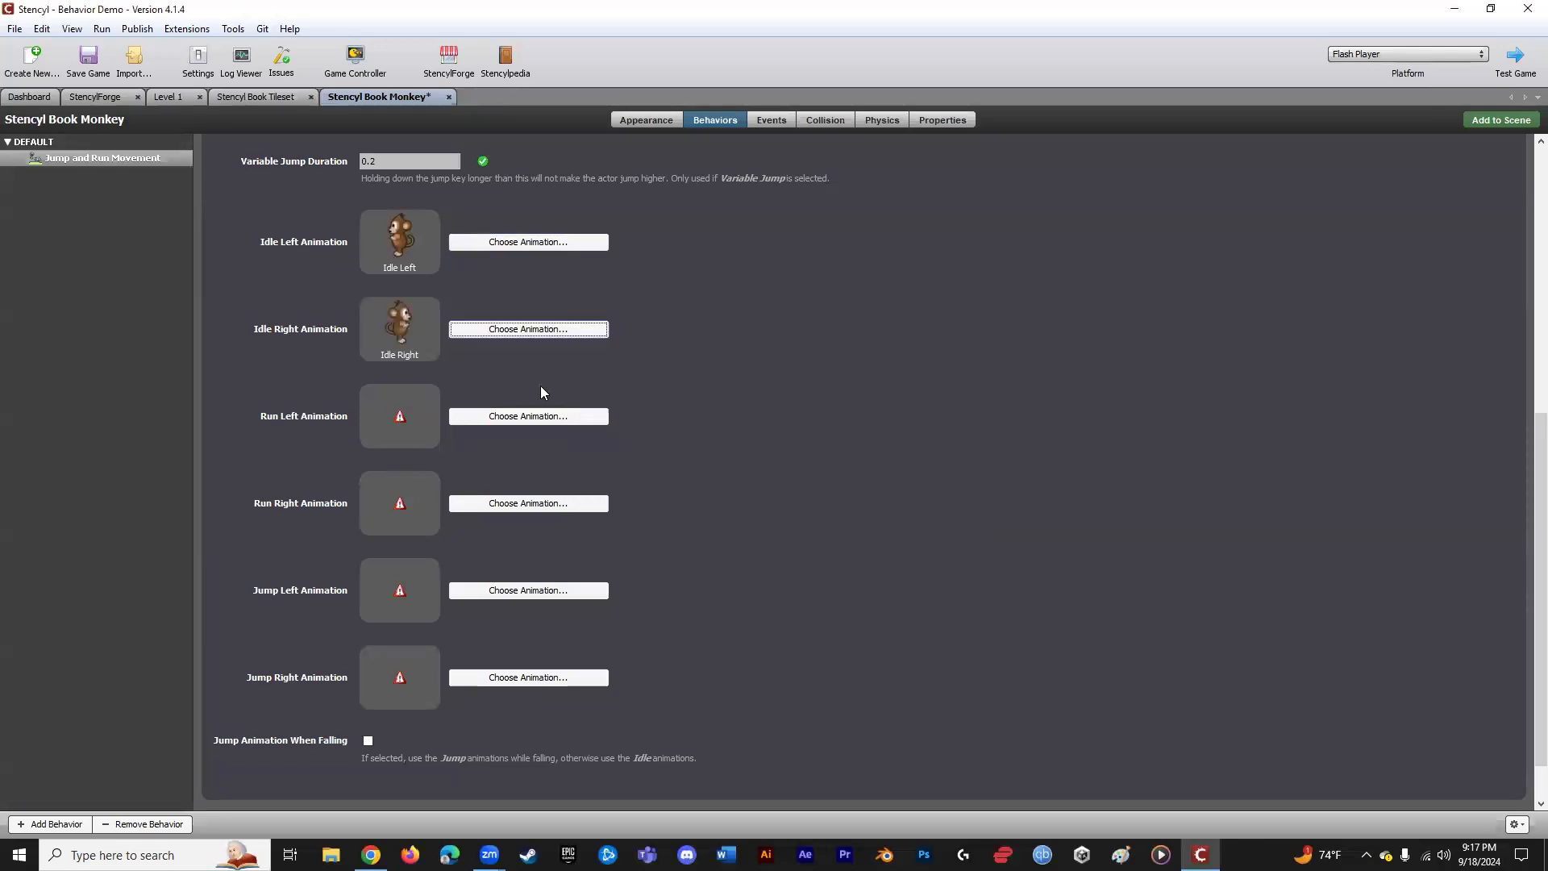
# - Assign the Run Left and Run Right animations to the matching run attributes of the monkey's Jump and Run Movement behavior
pyautogui.click(500, 418)
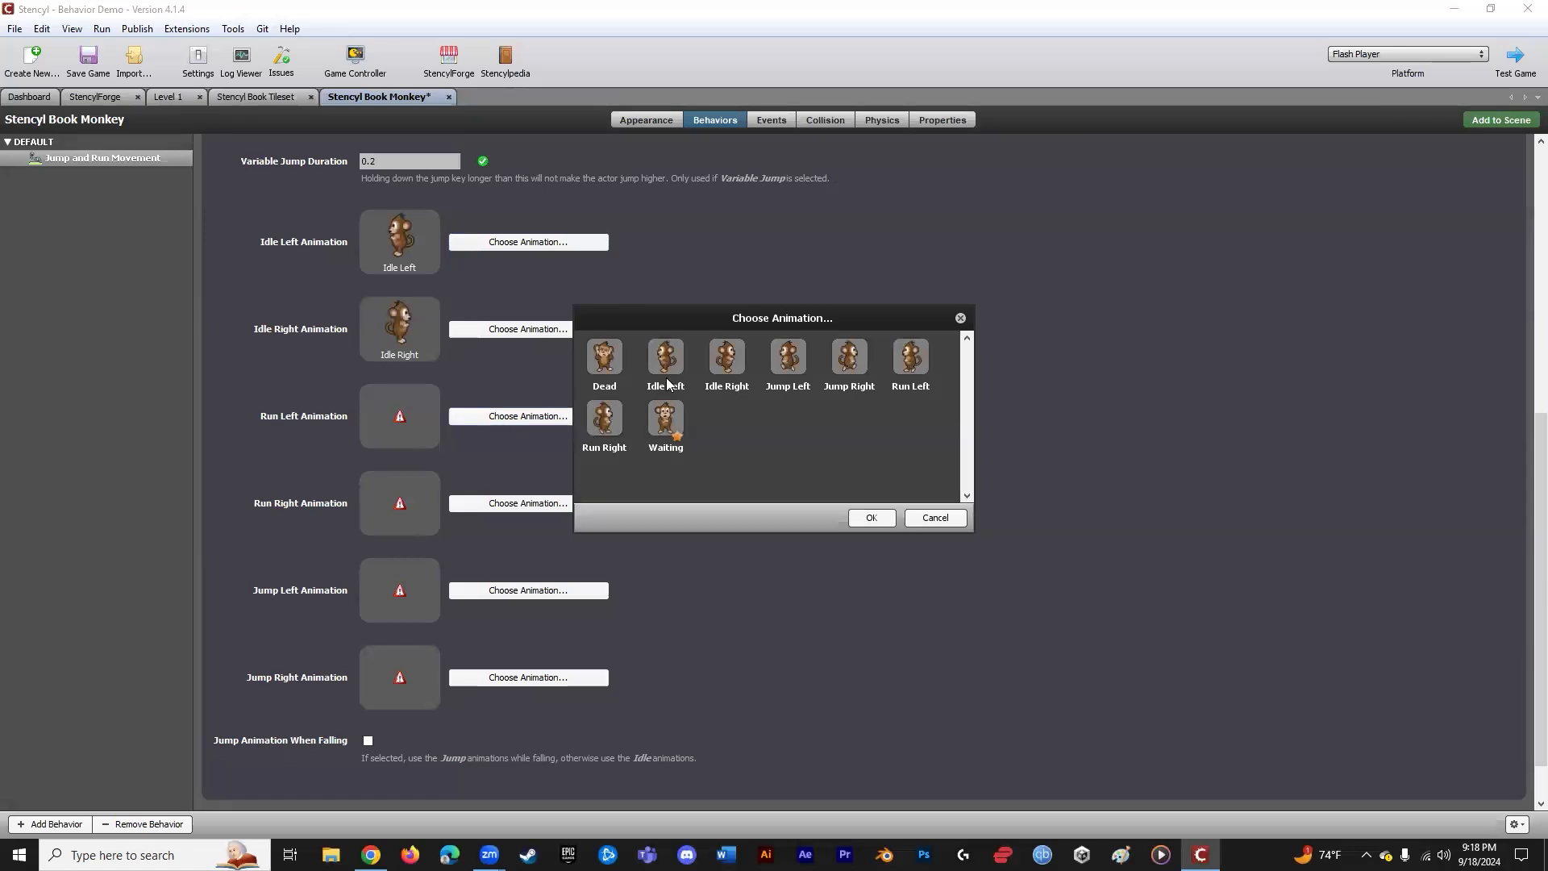
pyautogui.click(913, 367)
pyautogui.click(872, 518)
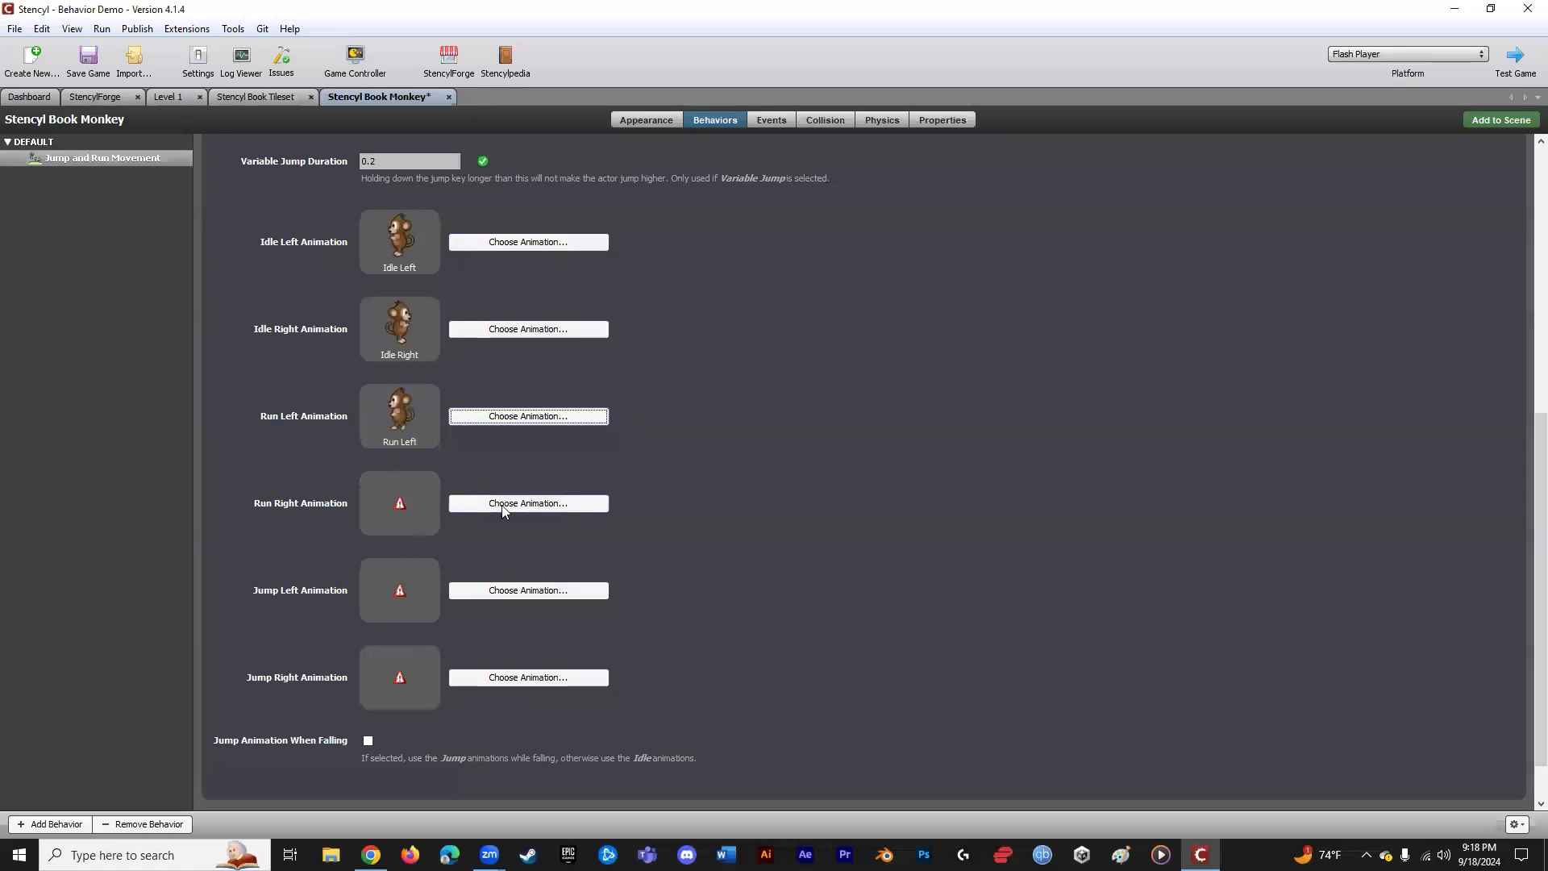
pyautogui.click(501, 504)
pyautogui.click(604, 418)
pyautogui.click(871, 518)
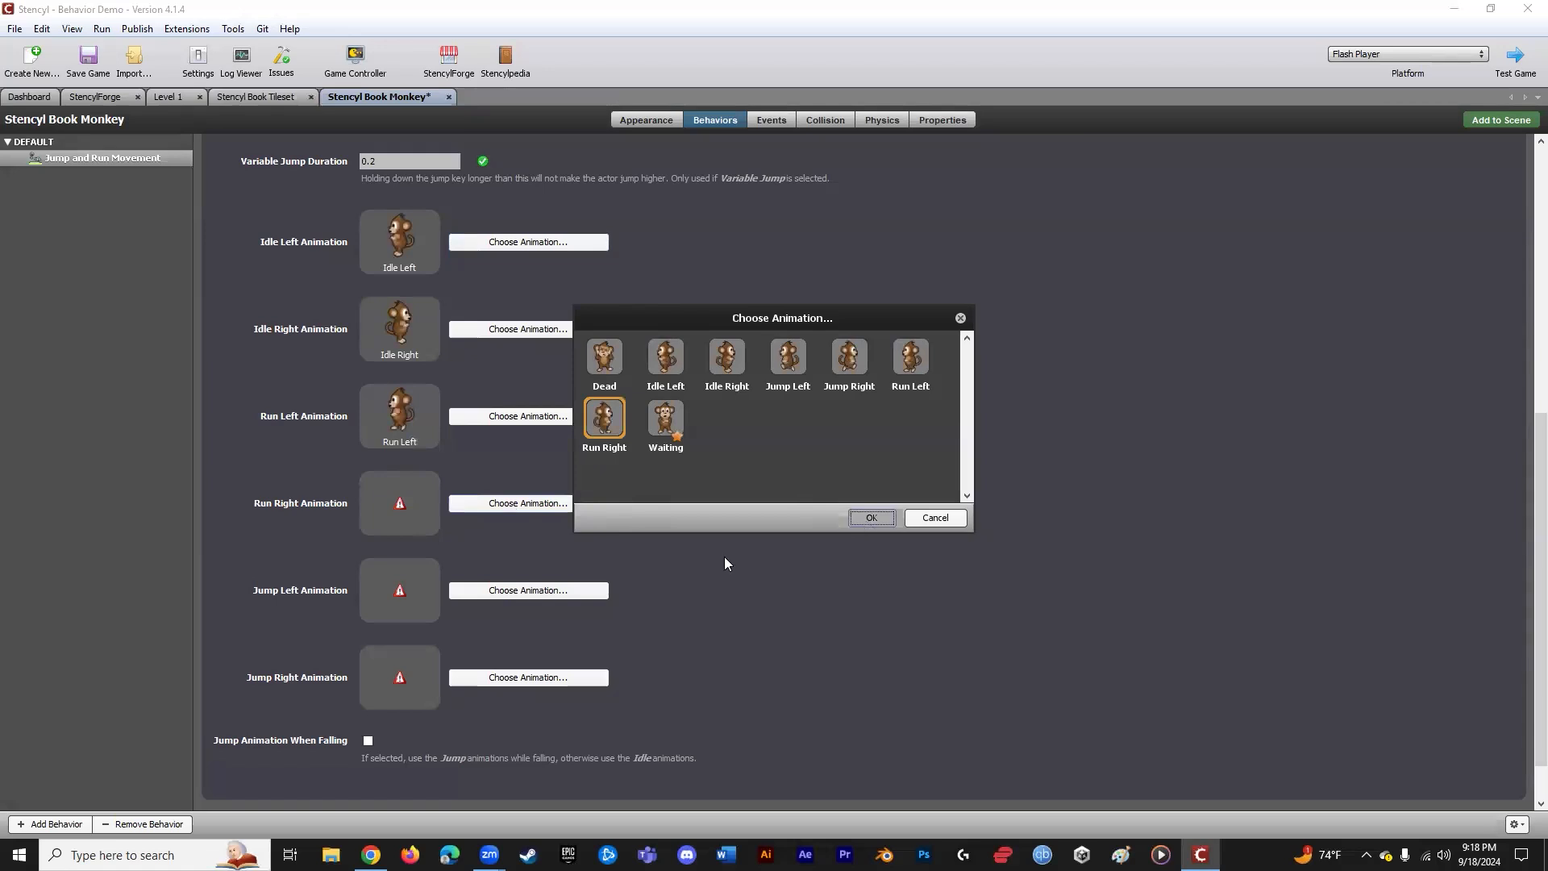
# - Assign the Jump Left and Jump Right animations to the matching jump attributes of the behavior
pyautogui.click(499, 595)
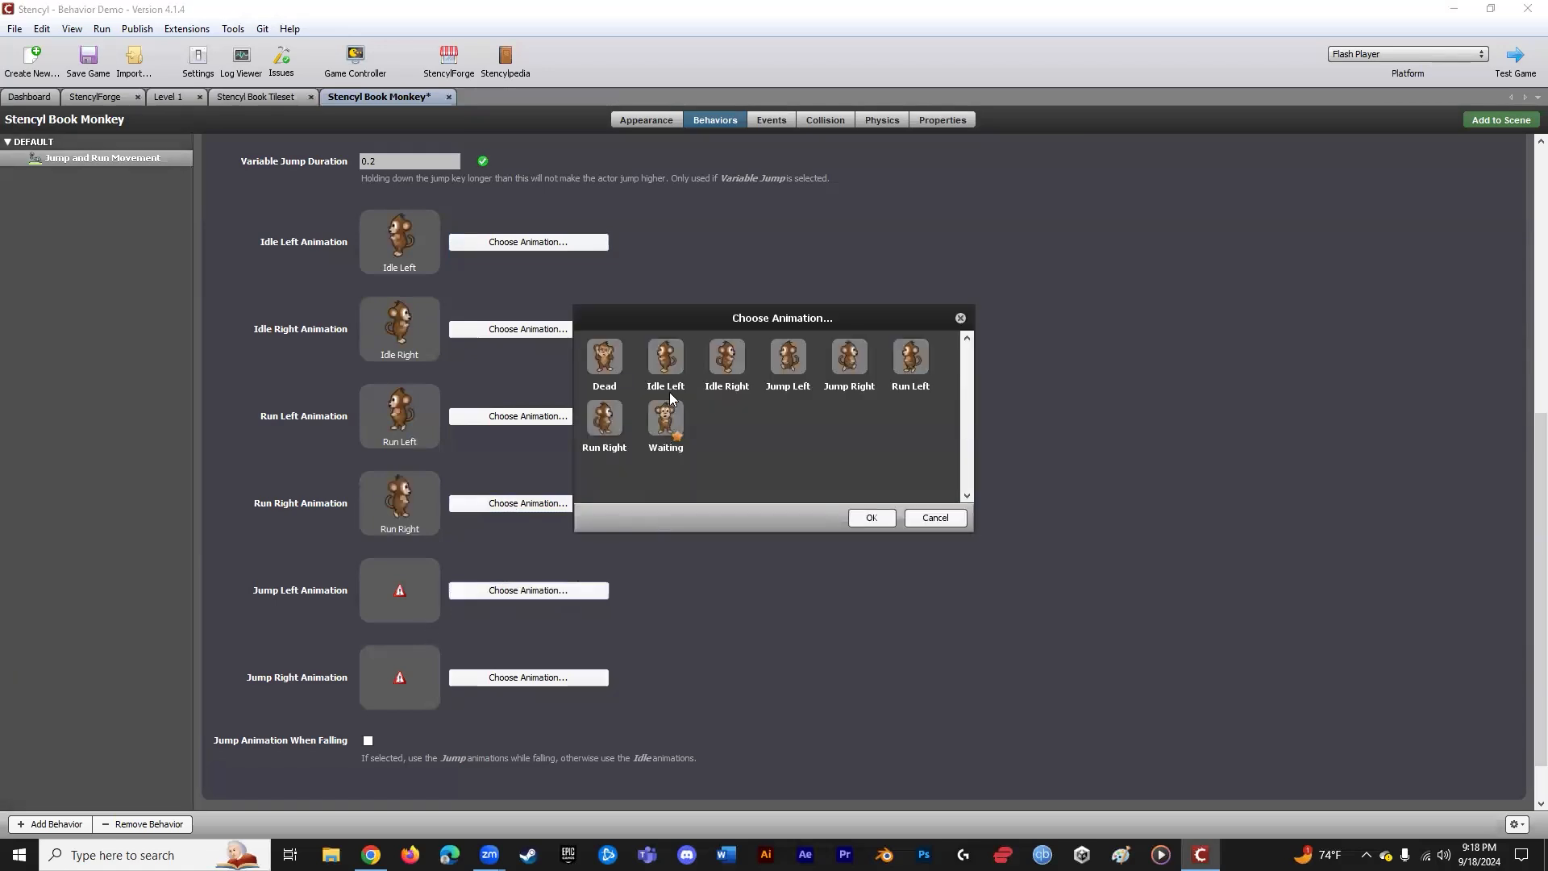
pyautogui.click(780, 361)
pyautogui.click(872, 518)
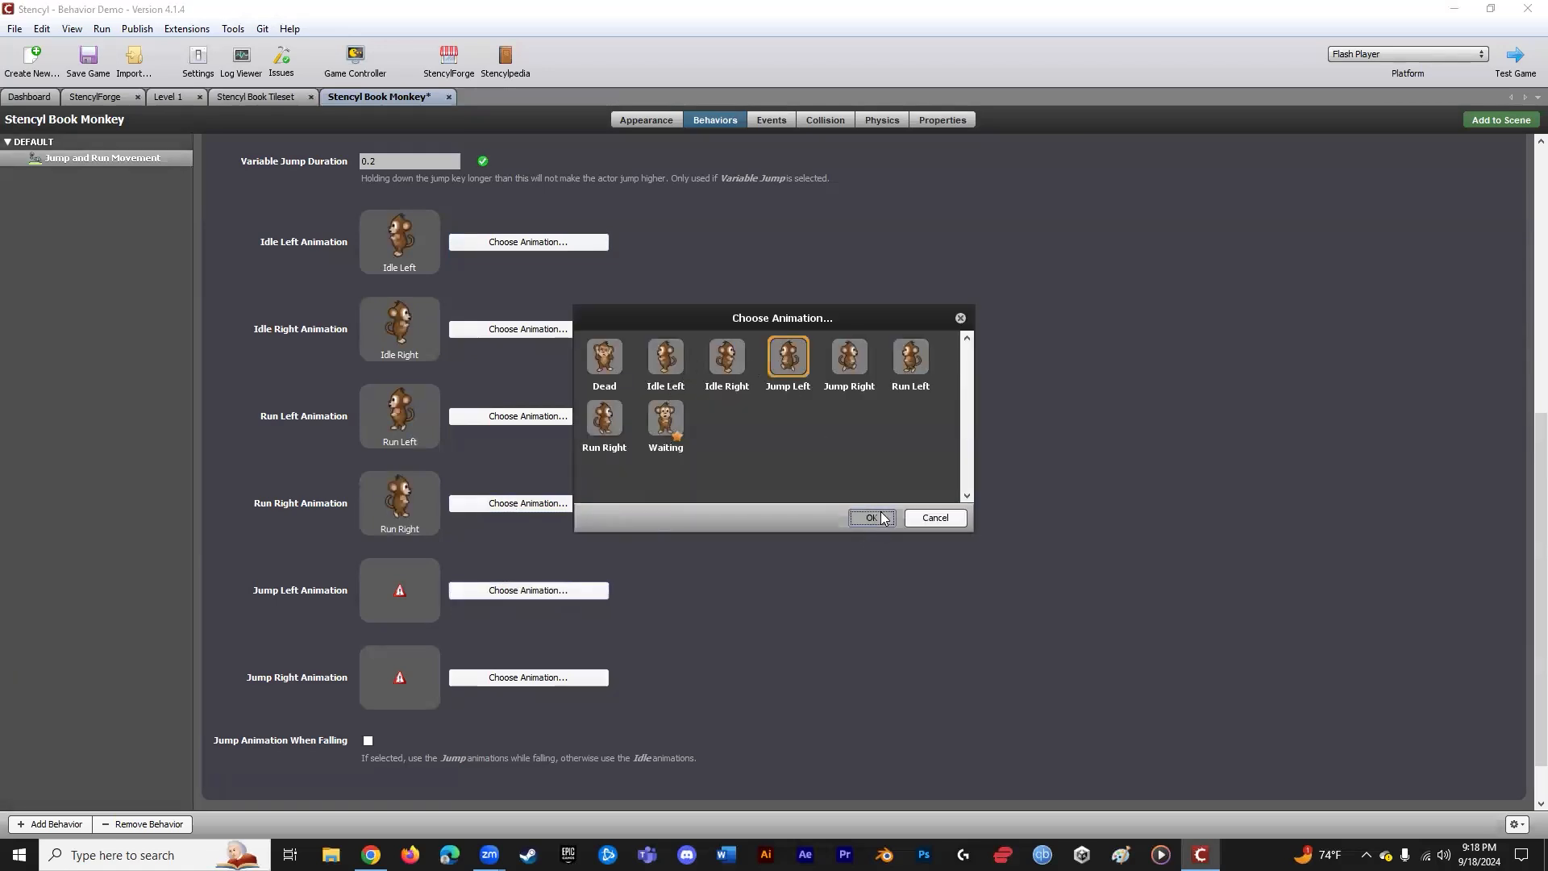
pyautogui.click(498, 685)
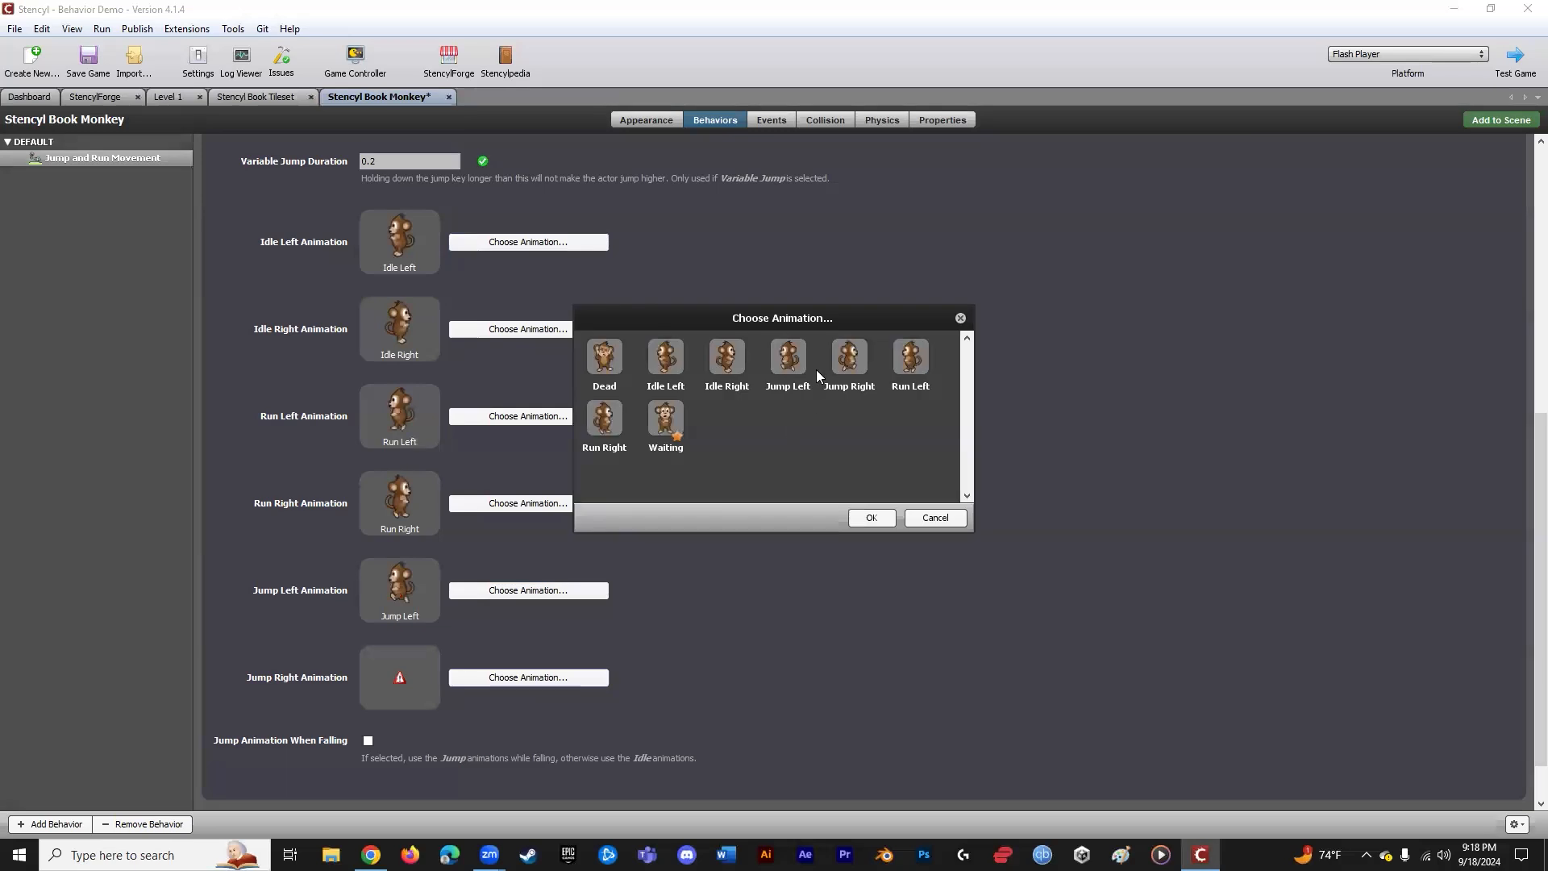
pyautogui.click(852, 356)
pyautogui.click(863, 521)
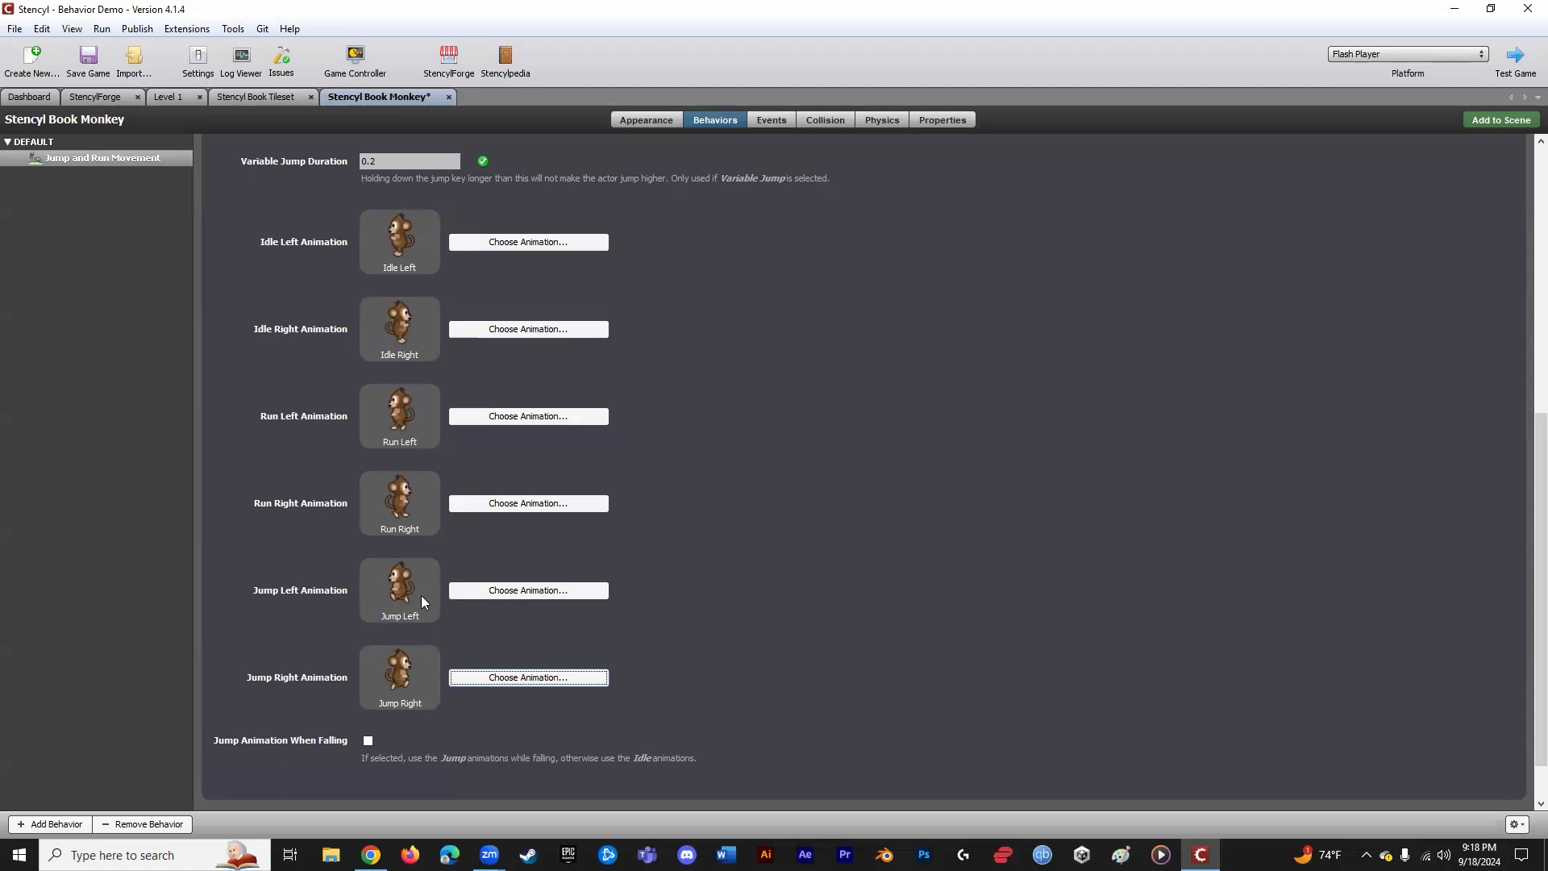
# - Review the behavior's attributes and the monkey's animations, and enable Jump Animation When Falling
pyautogui.scroll(2, 738, 539)
pyautogui.scroll(10, 795, 516)
pyautogui.scroll(-15, 791, 489)
pyautogui.scroll(2, 790, 488)
pyautogui.click(646, 119)
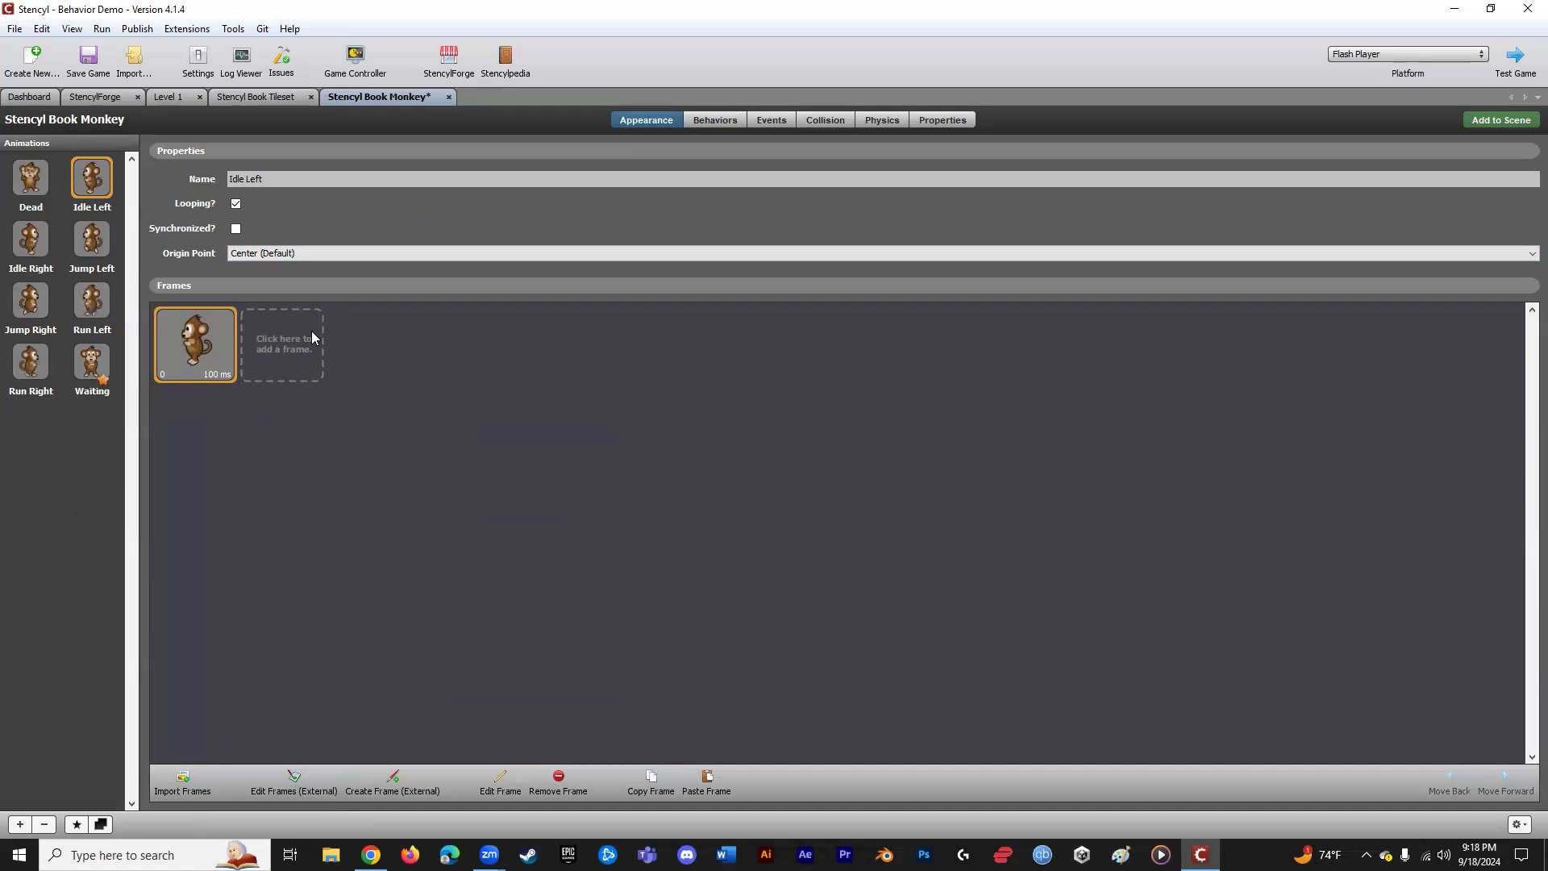
pyautogui.click(718, 119)
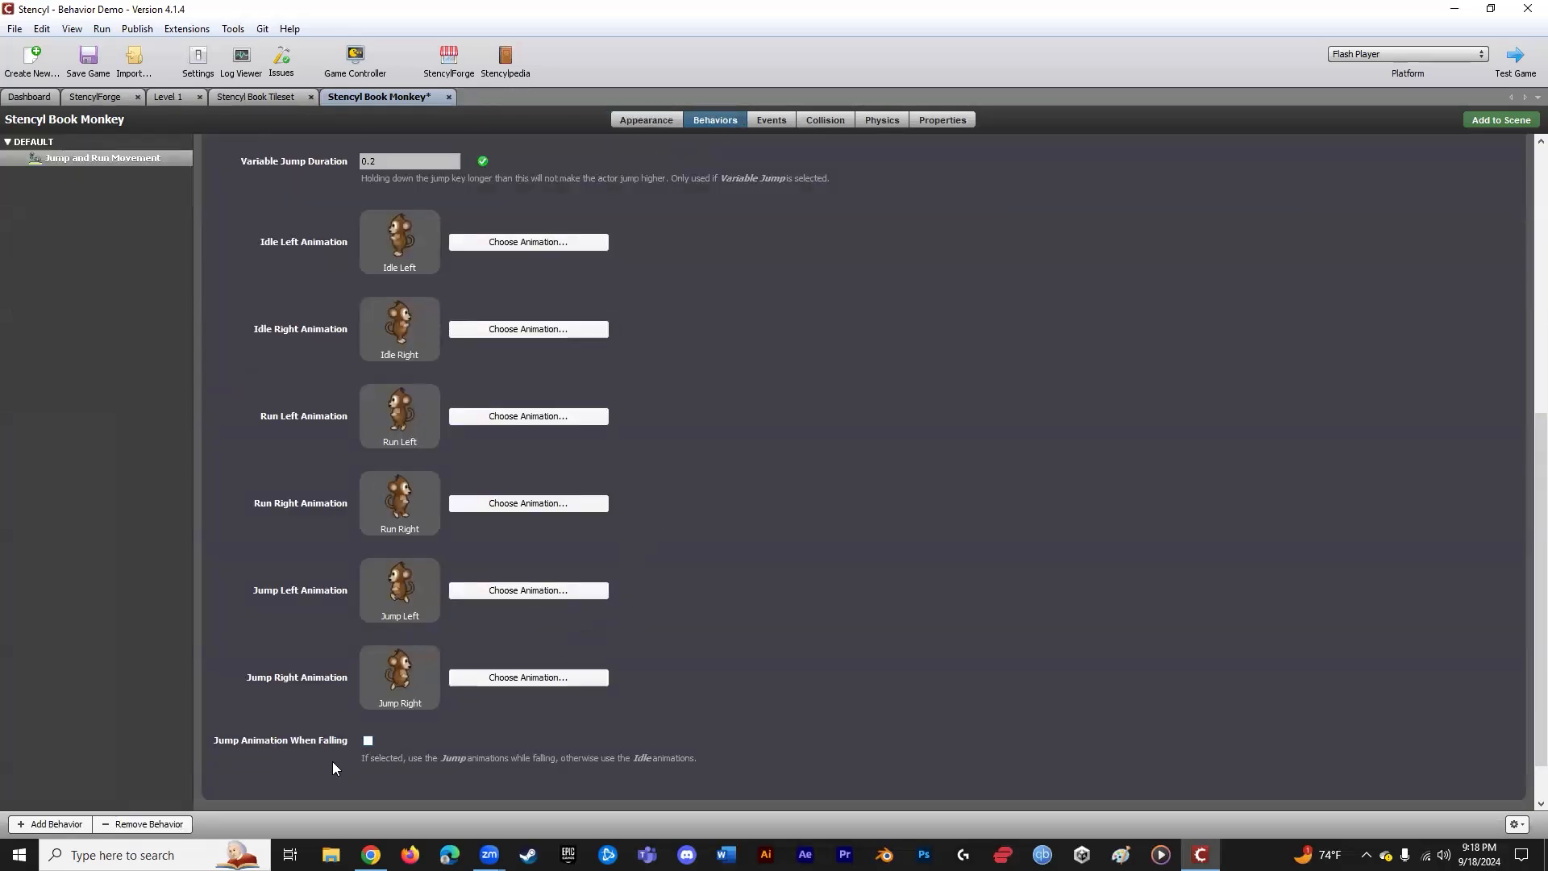
pyautogui.click(368, 741)
pyautogui.scroll(5, 709, 519)
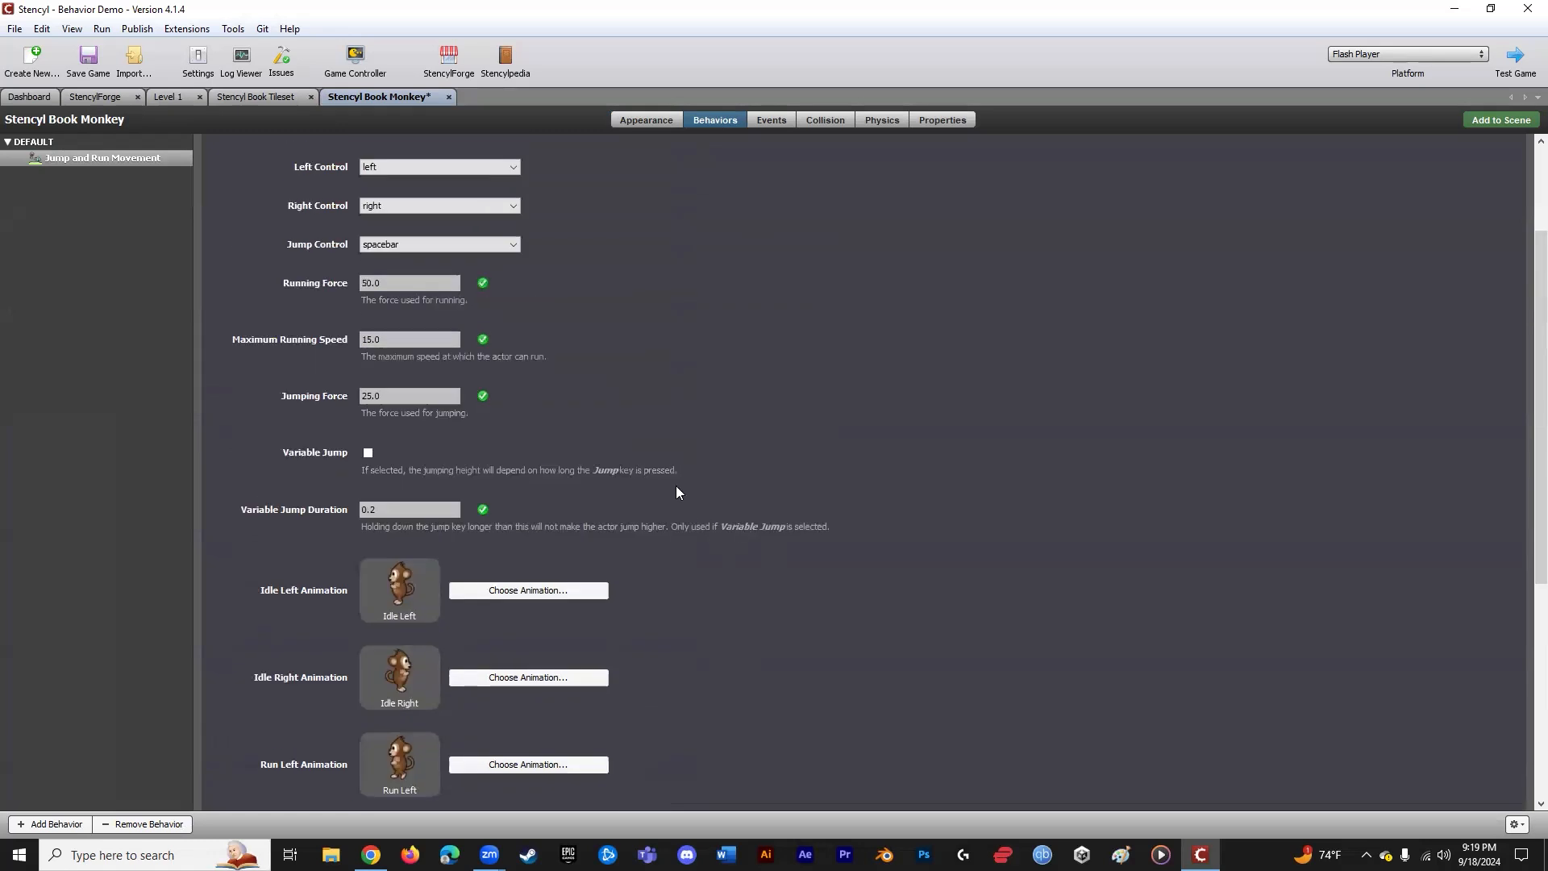
pyautogui.scroll(2, 649, 456)
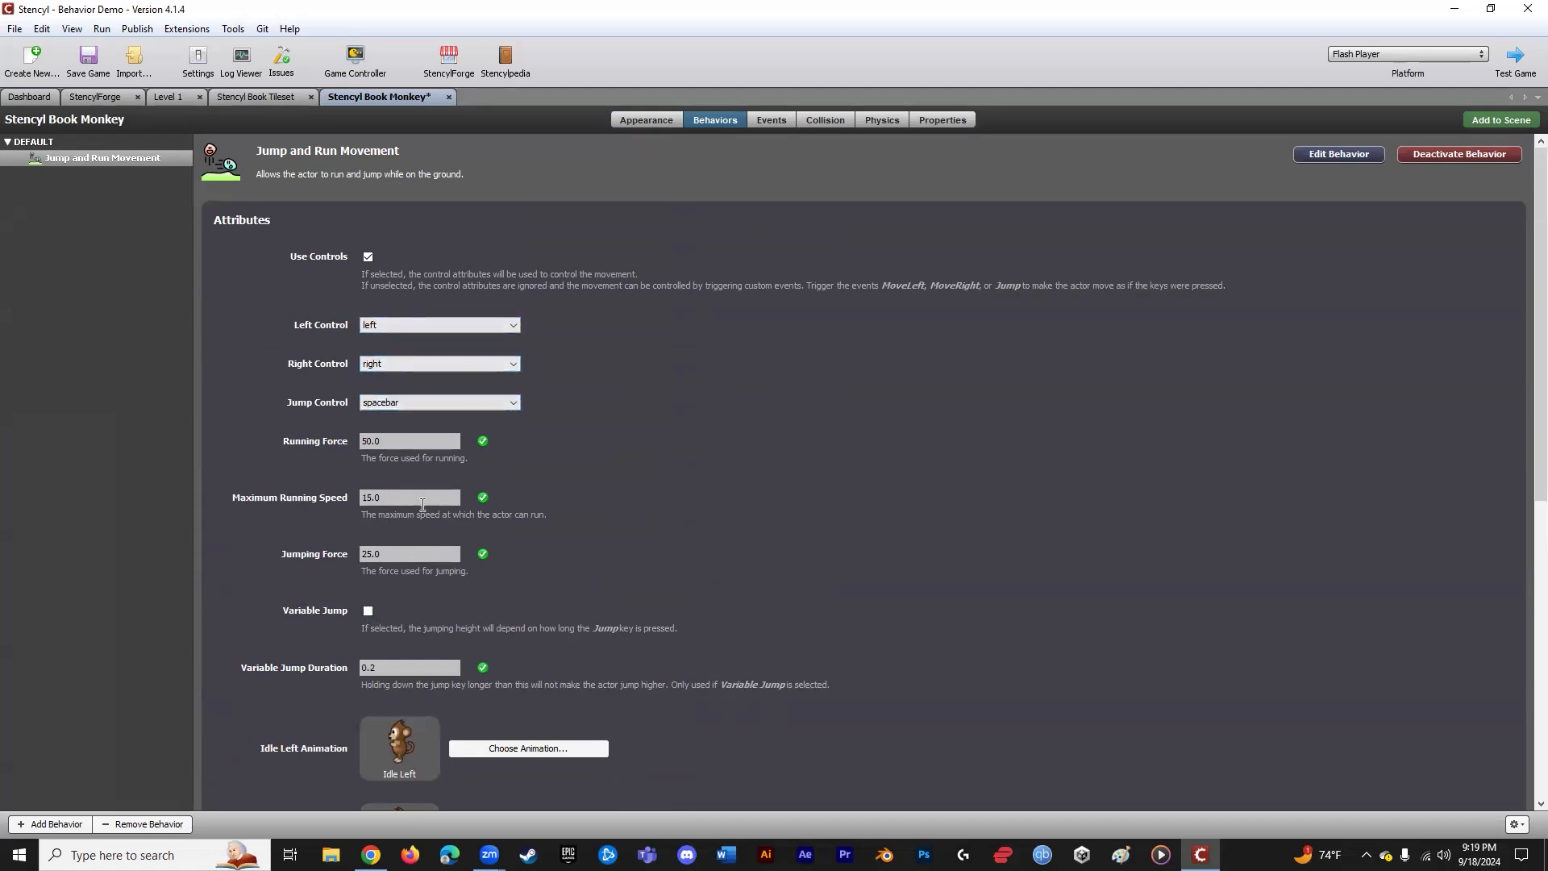
# - Save the game and test it by moving the monkey left and right, and close the test
pyautogui.click(102, 68)
pyautogui.click(1515, 58)
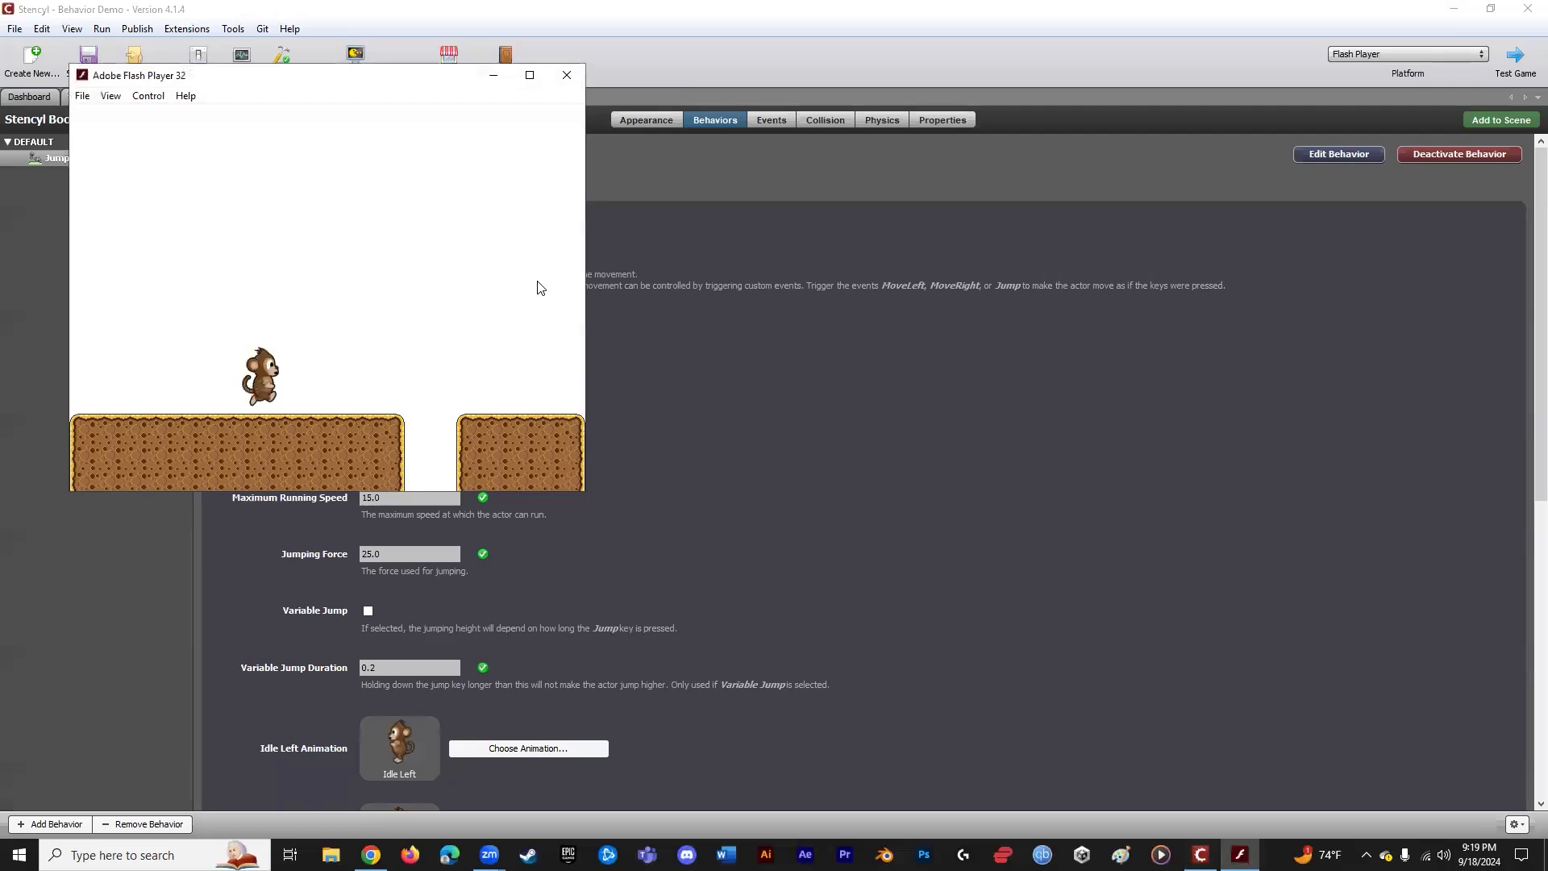
pyautogui.press('Left')
pyautogui.press('Right')
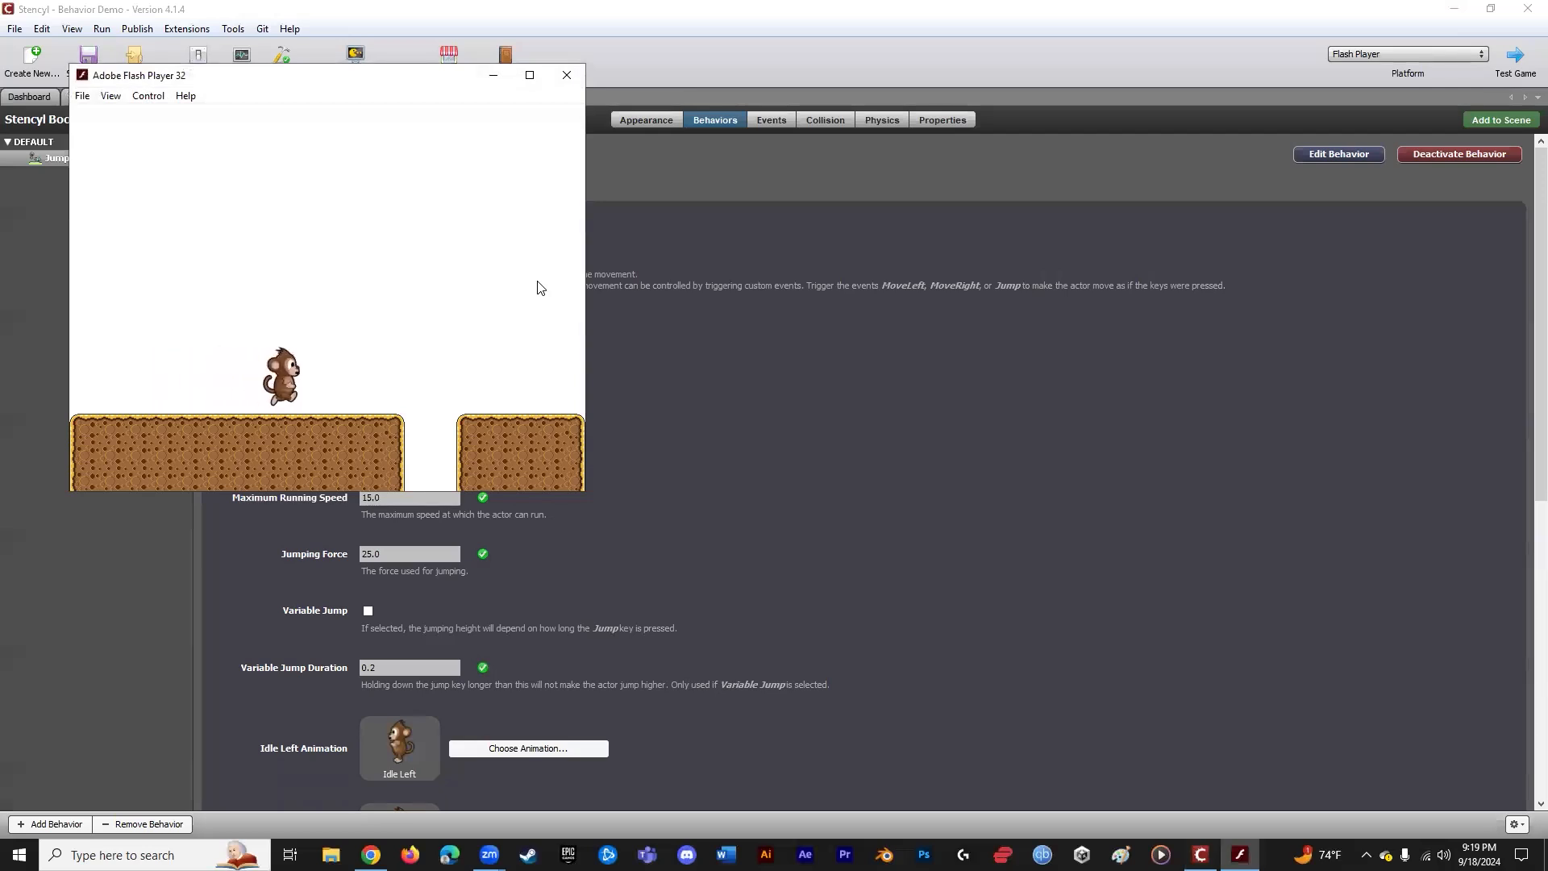
pyautogui.press('Left')
pyautogui.press('Right')
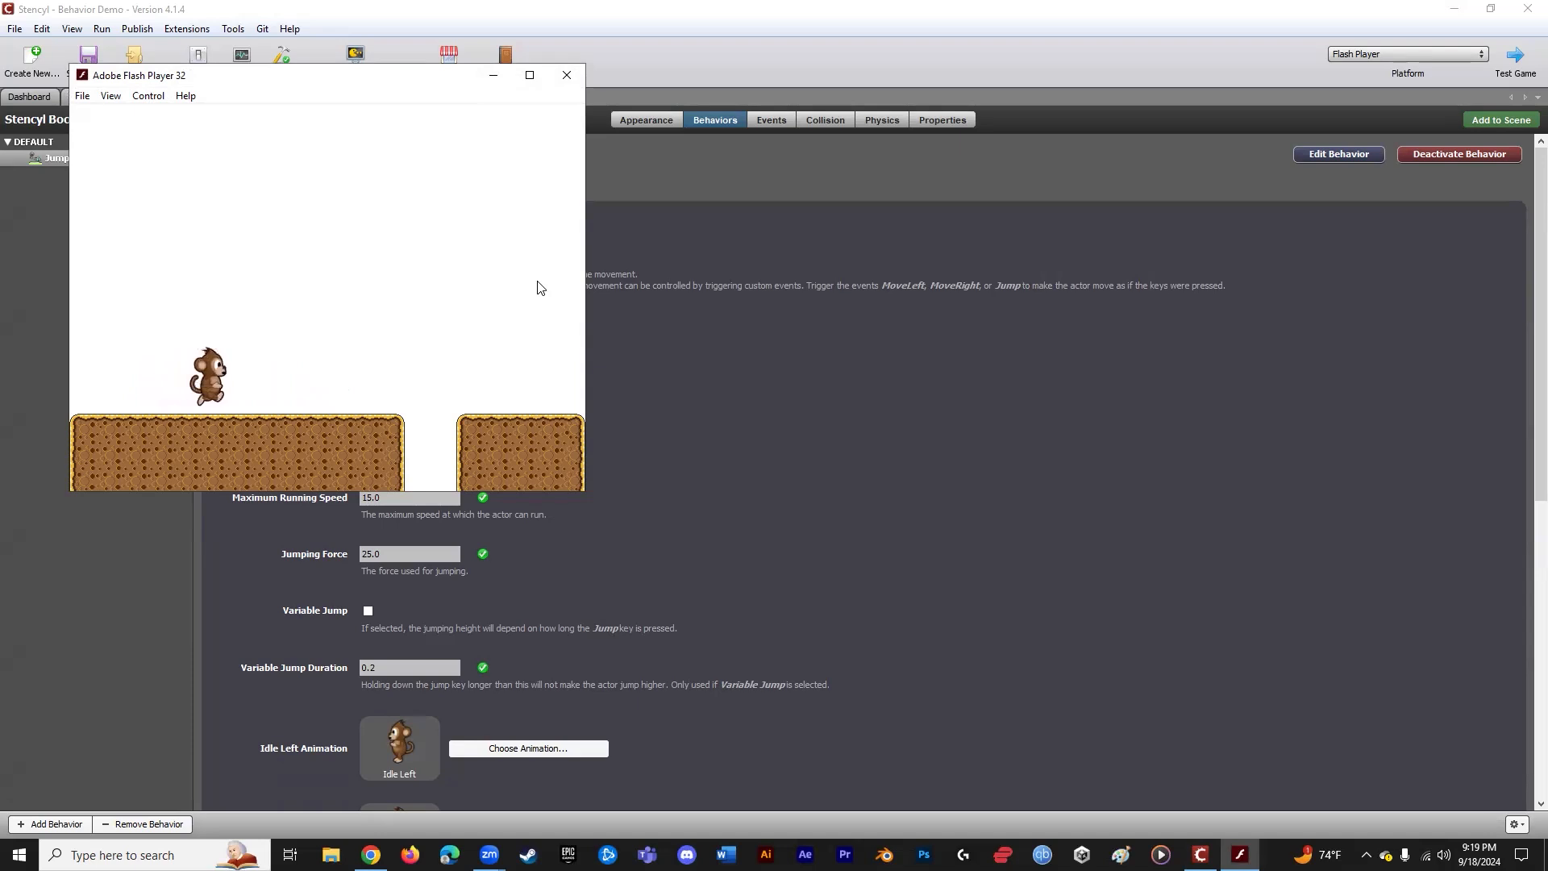
pyautogui.press('Left')
pyautogui.press('Right')
pyautogui.press('Left')
pyautogui.press('Right')
pyautogui.press('Left')
pyautogui.press('Right')
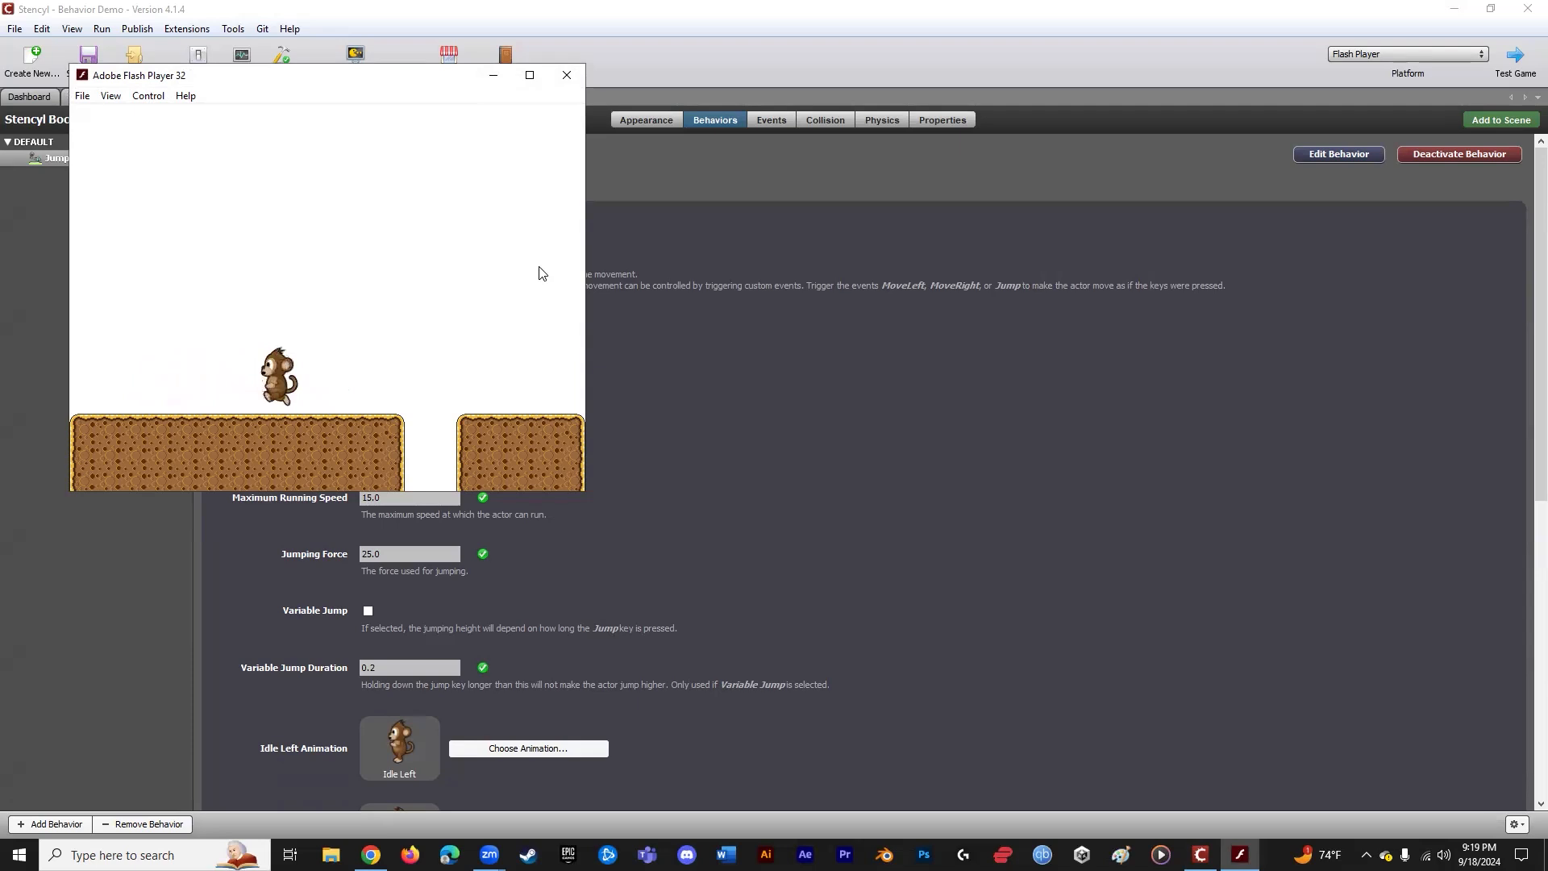
pyautogui.click(567, 75)
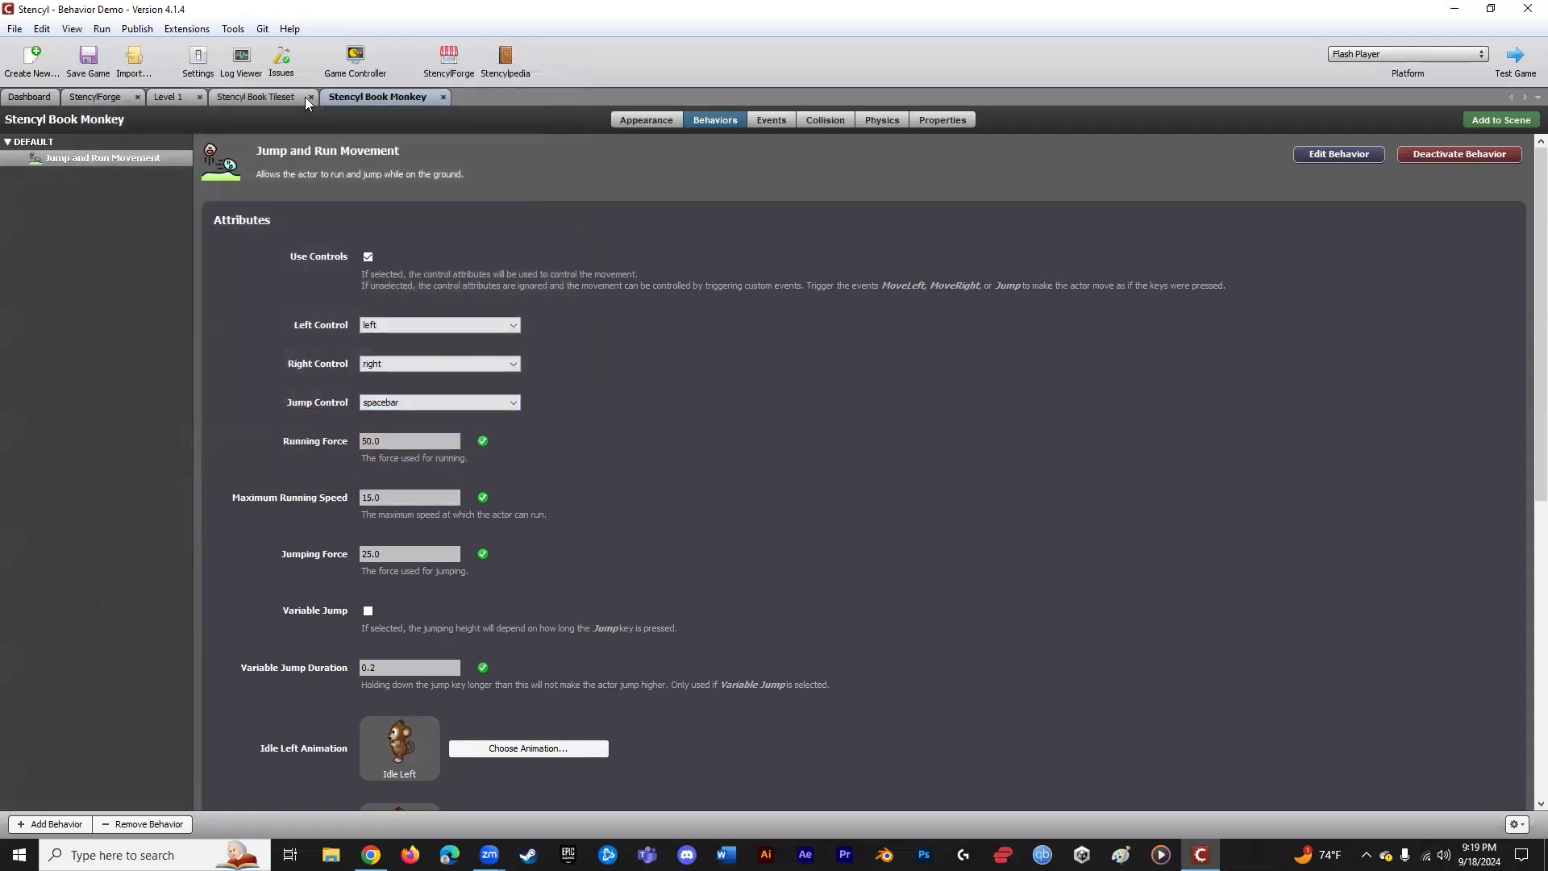
# - Set the vertical gravity of the Level 1 scene to 85 and save the game
pyautogui.click(171, 97)
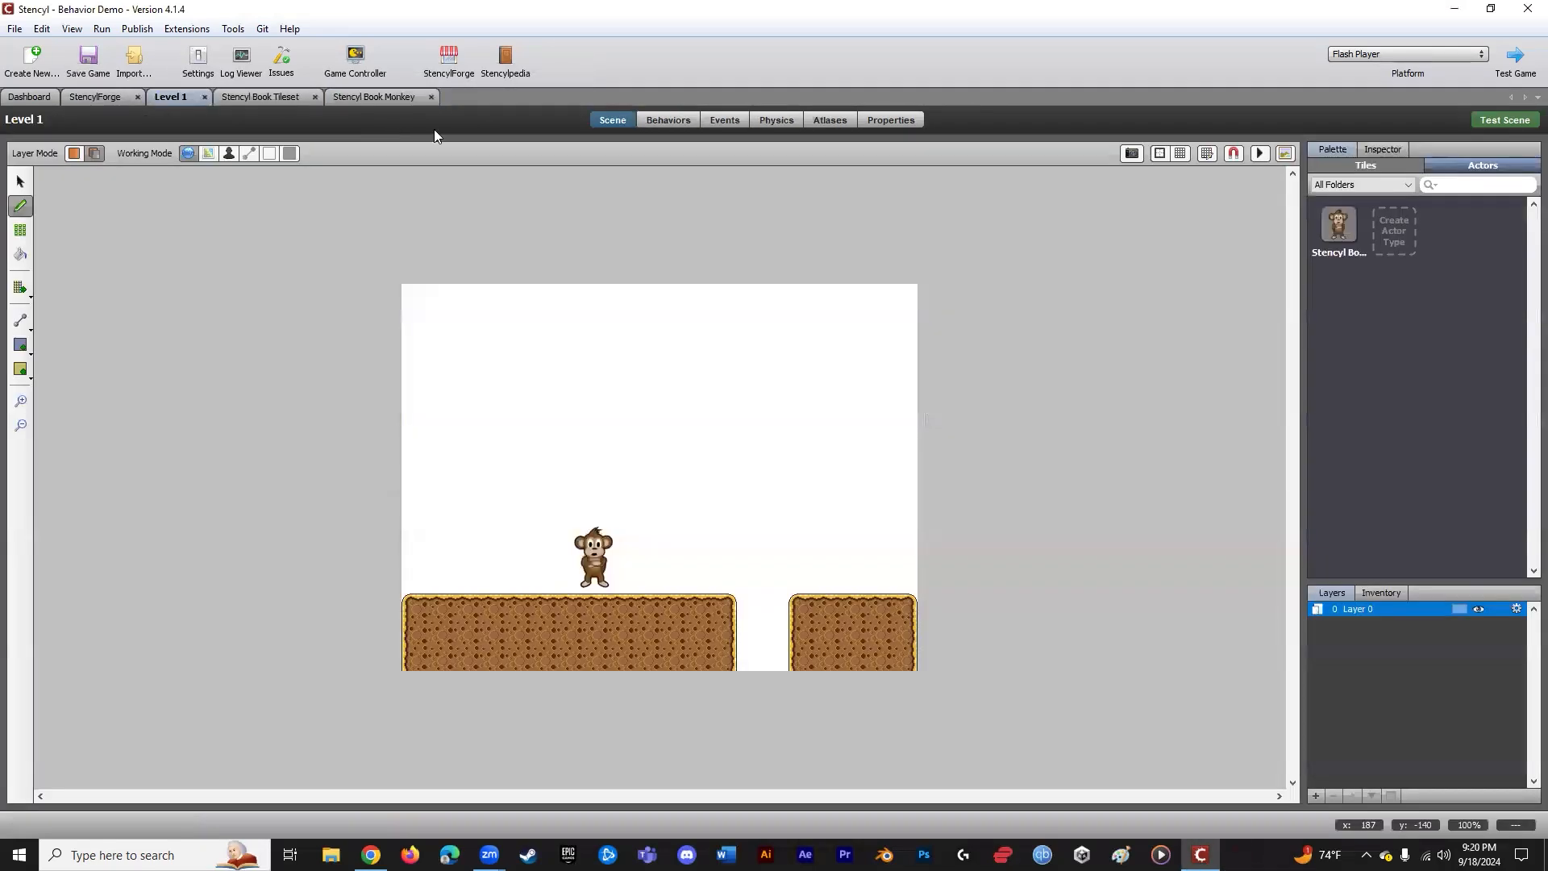
pyautogui.click(773, 118)
pyautogui.doubleClick(152, 273)
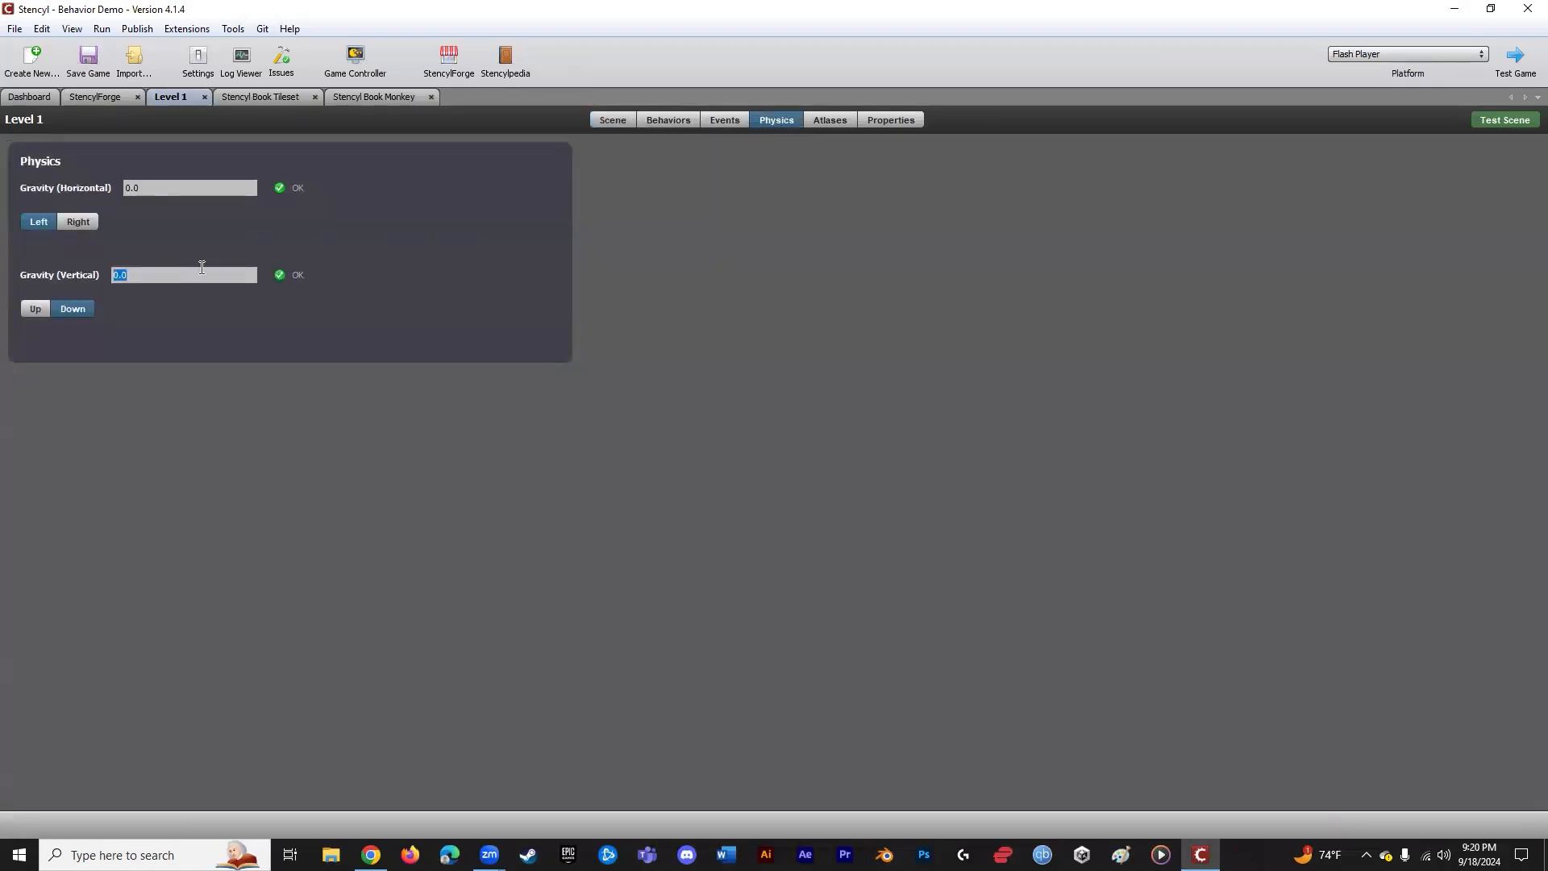
pyautogui.write('85')
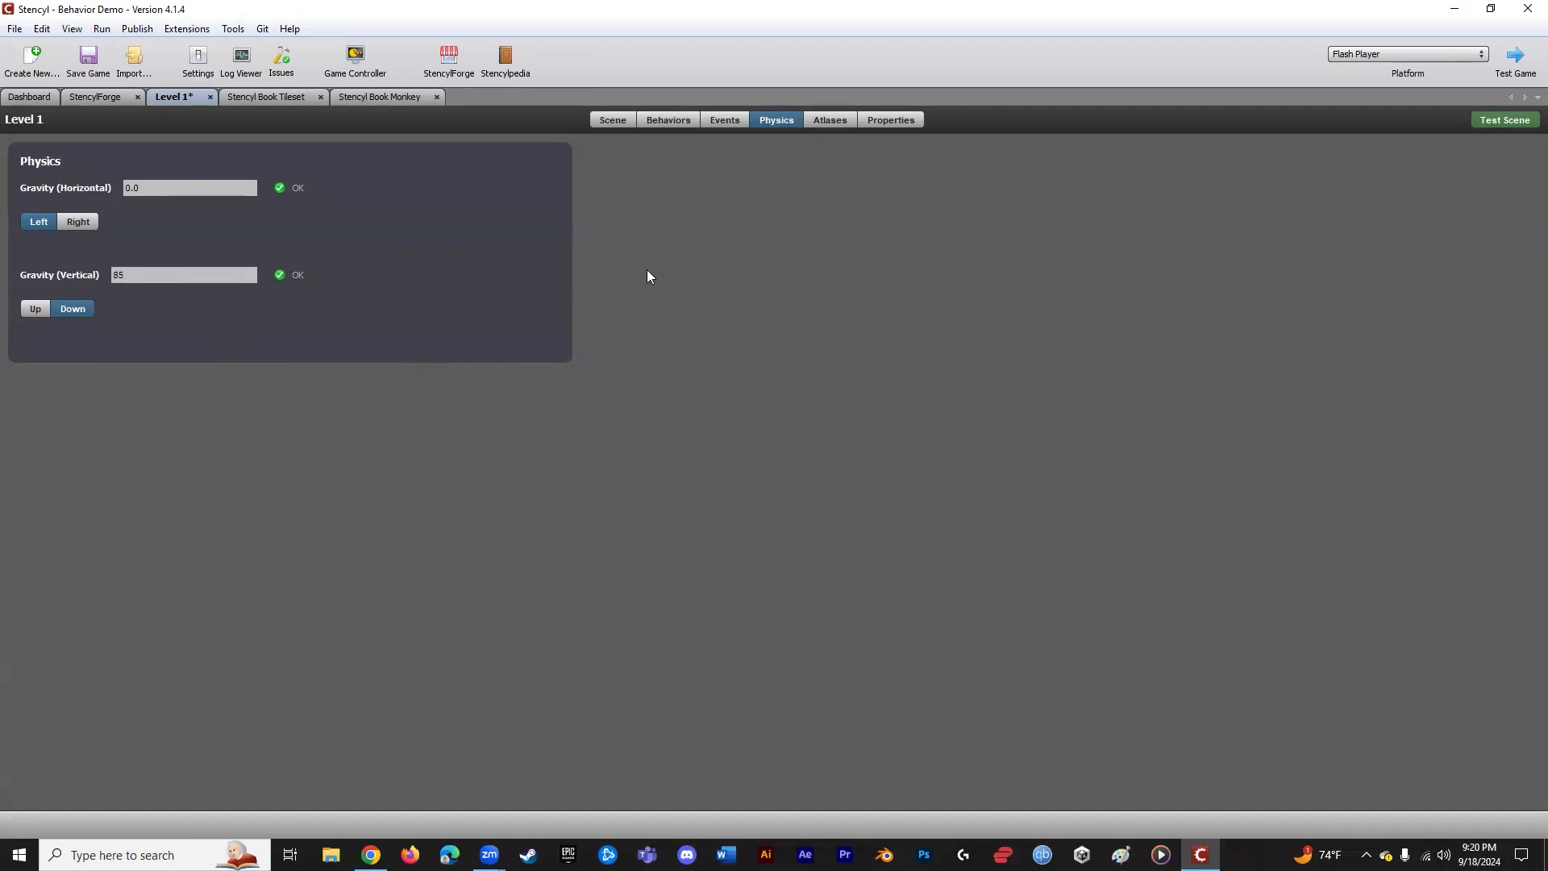
pyautogui.click(77, 65)
# - Test the game by running the monkey both ways and jumping across the platforms, and close the test
pyautogui.click(1518, 58)
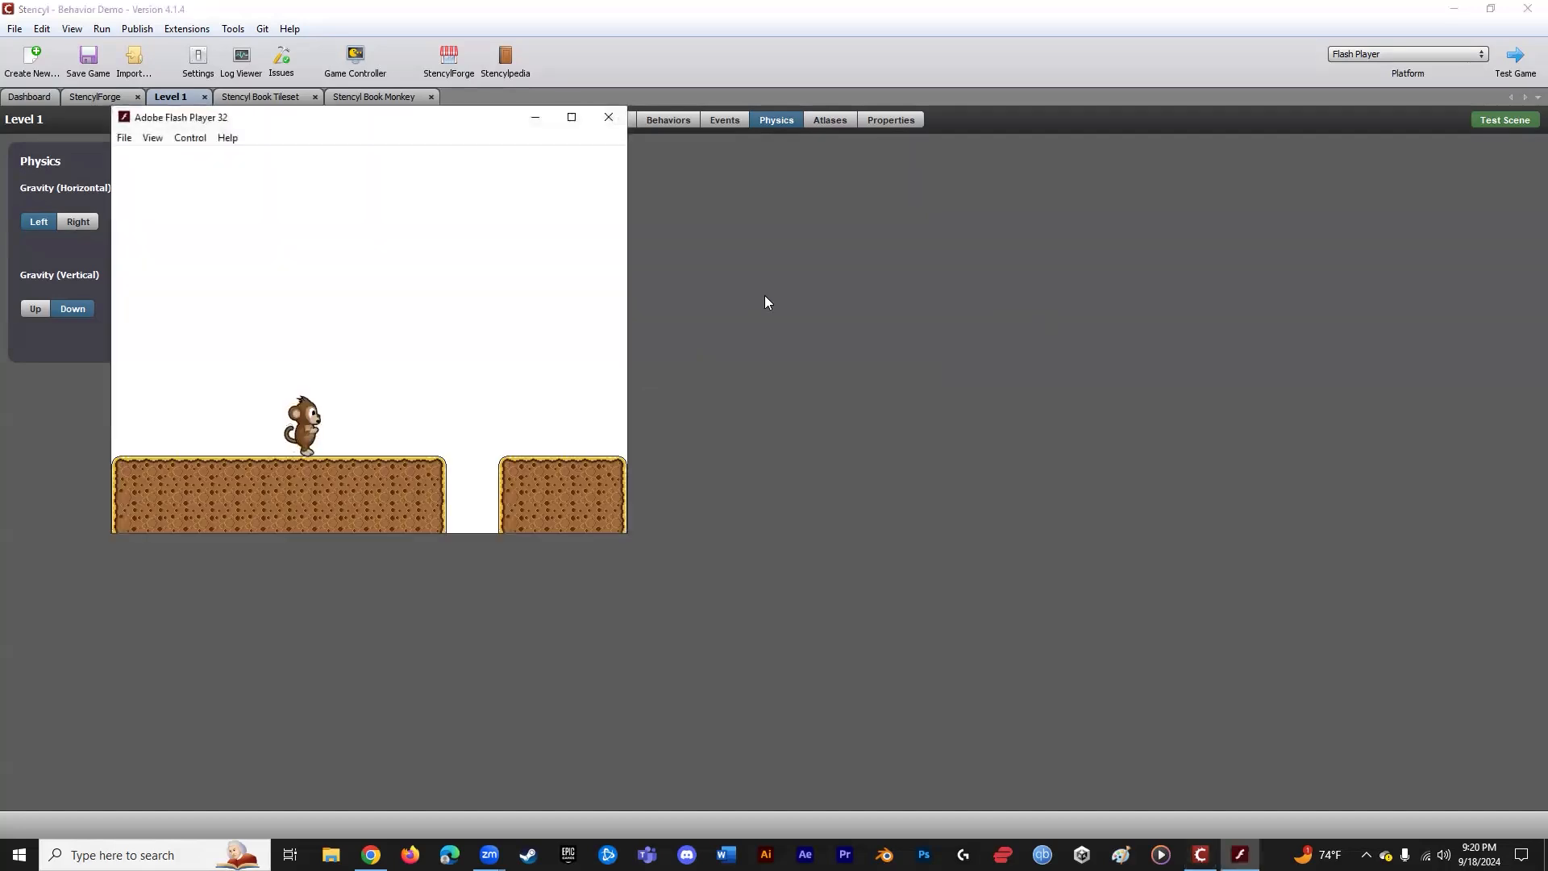
pyautogui.press('Right')
pyautogui.press('Up')
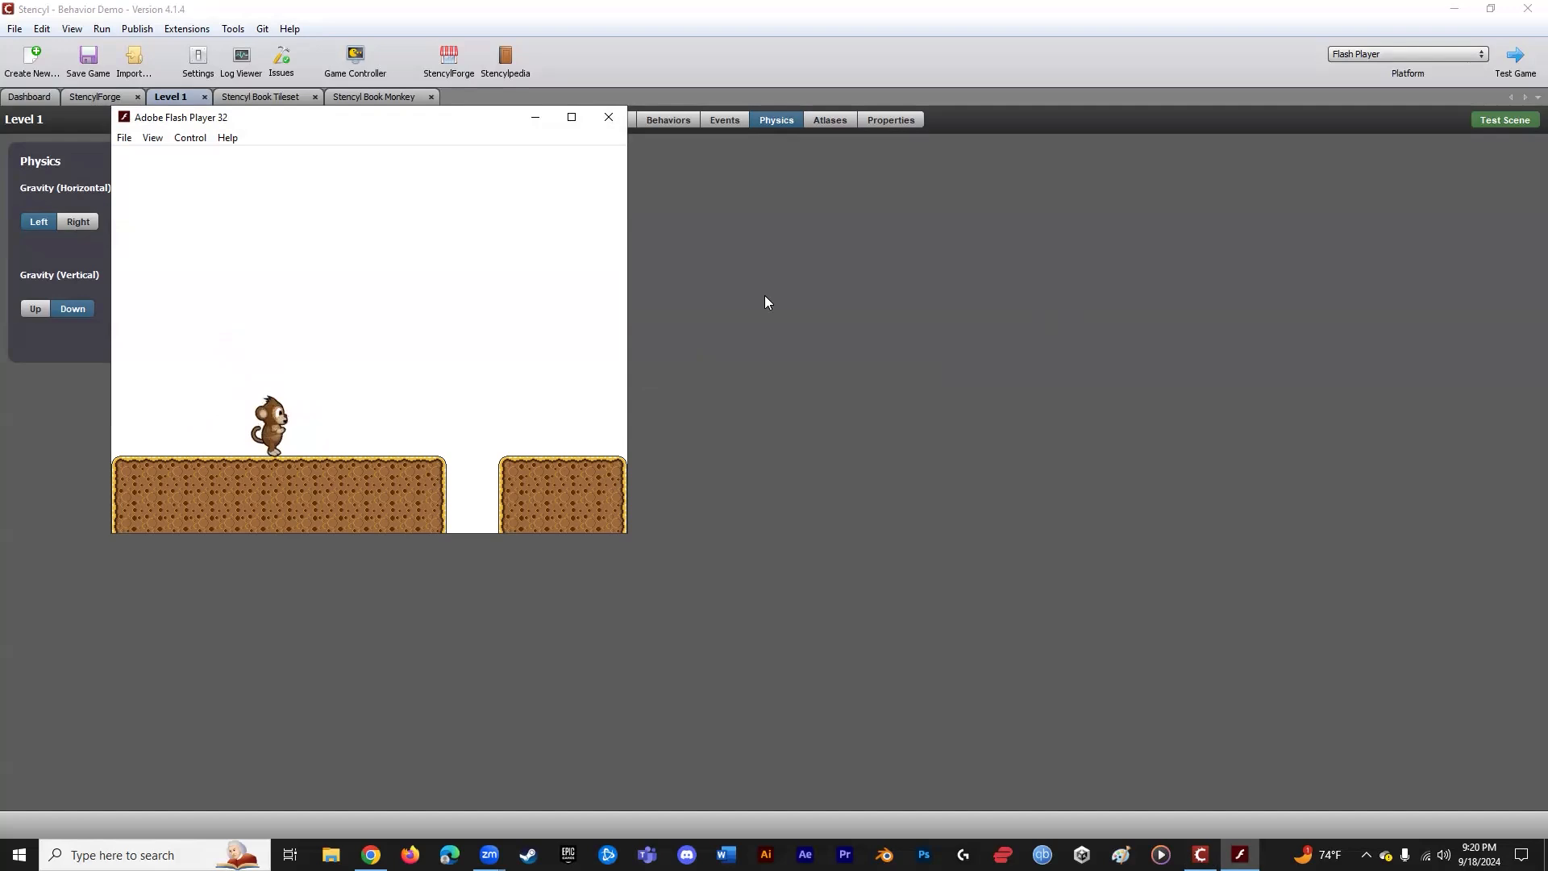
pyautogui.press('Right')
pyautogui.press('Left')
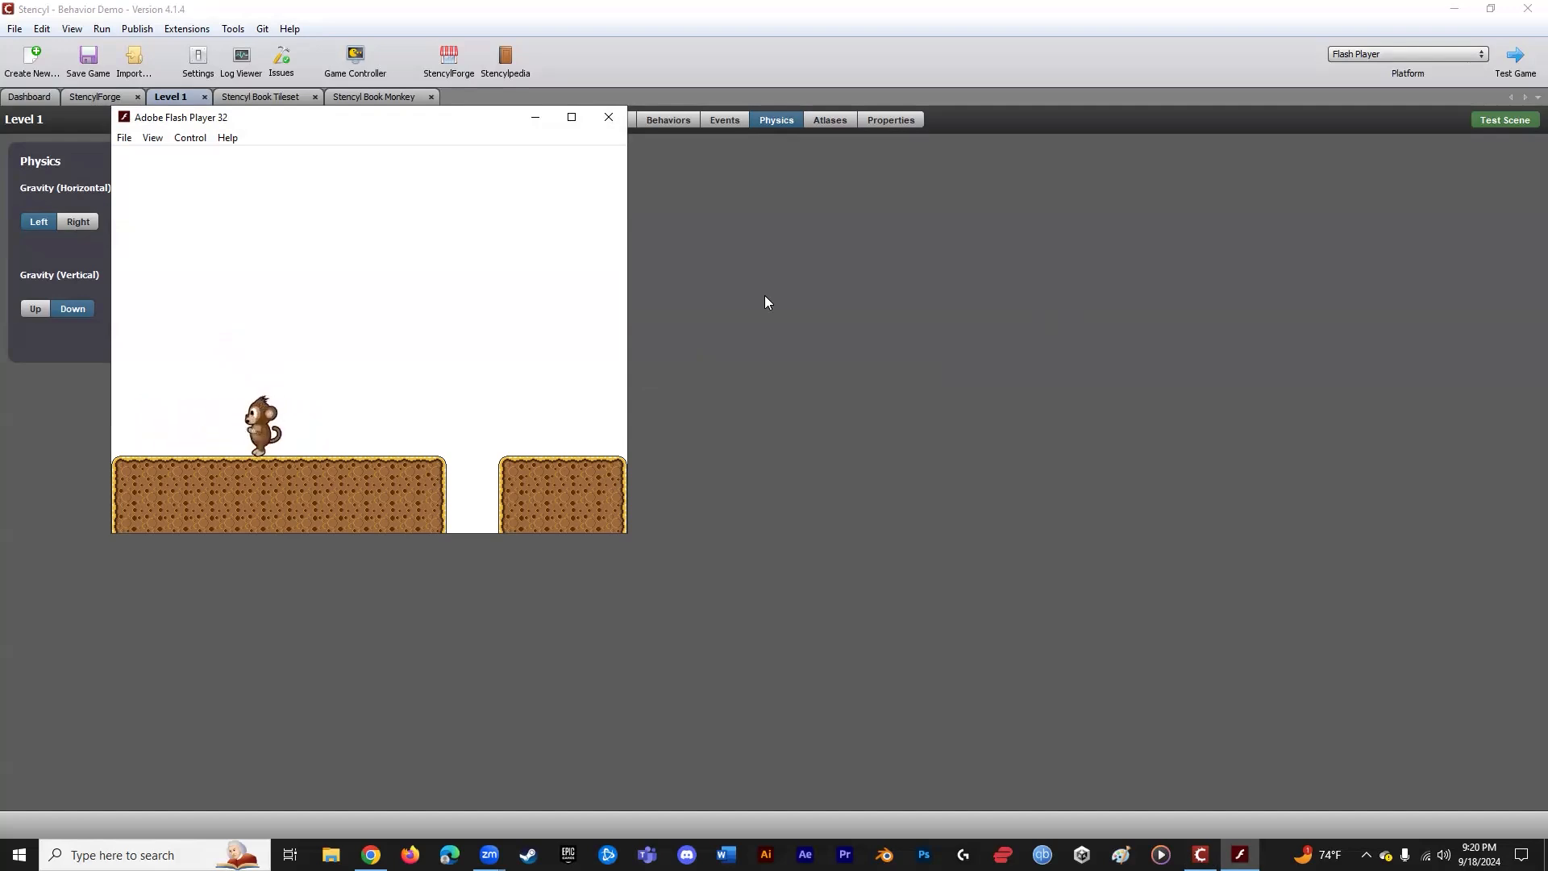
pyautogui.press('Up')
pyautogui.press('Right')
pyautogui.press('Right')
pyautogui.press('Up')
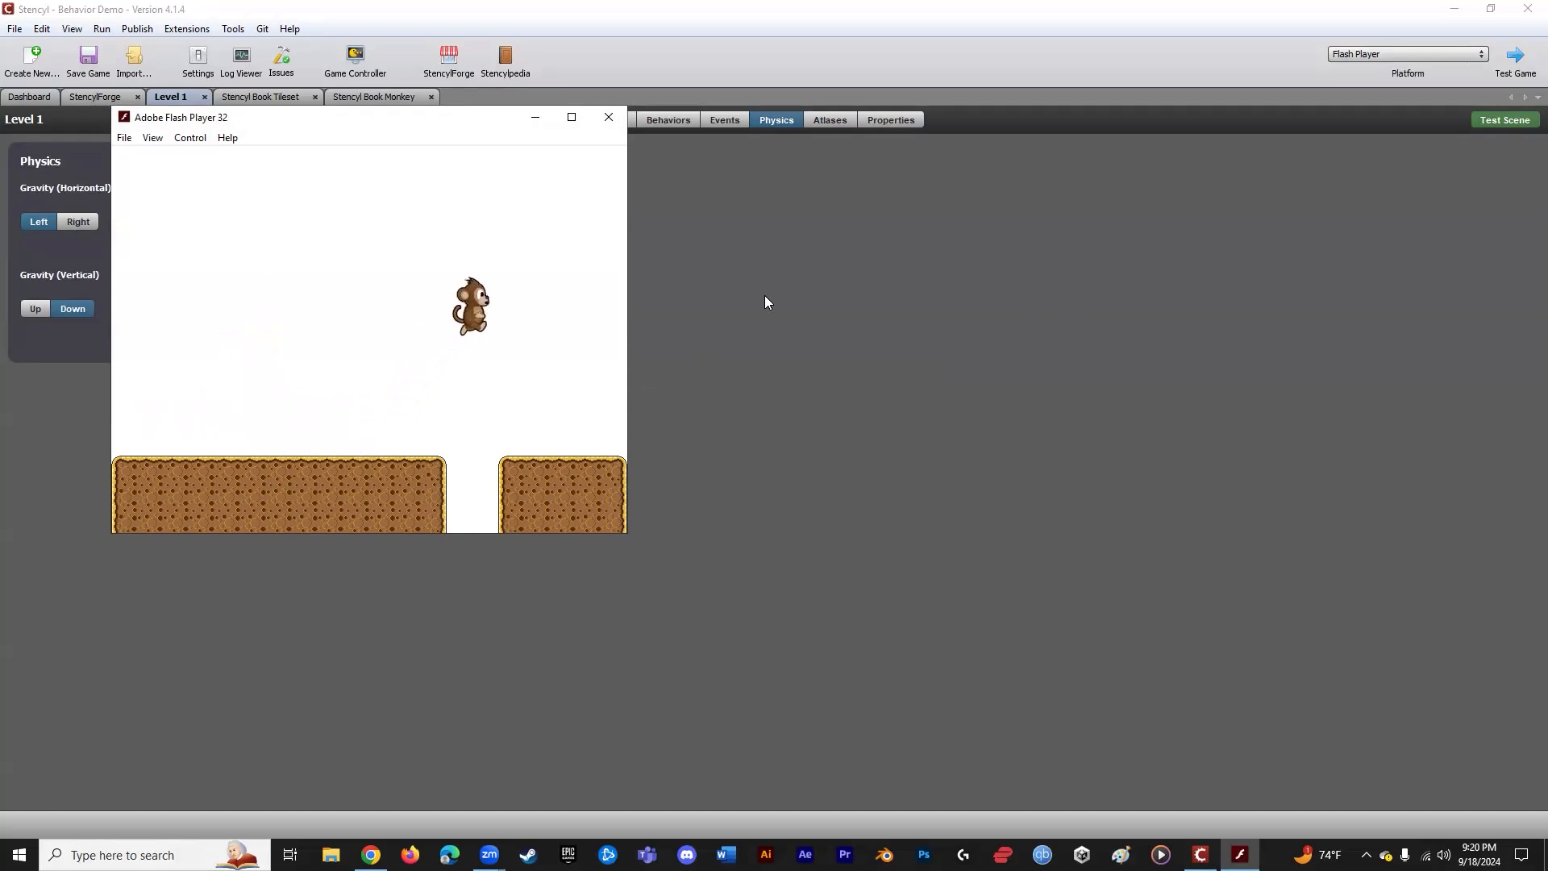
pyautogui.press('Left')
pyautogui.press('Up')
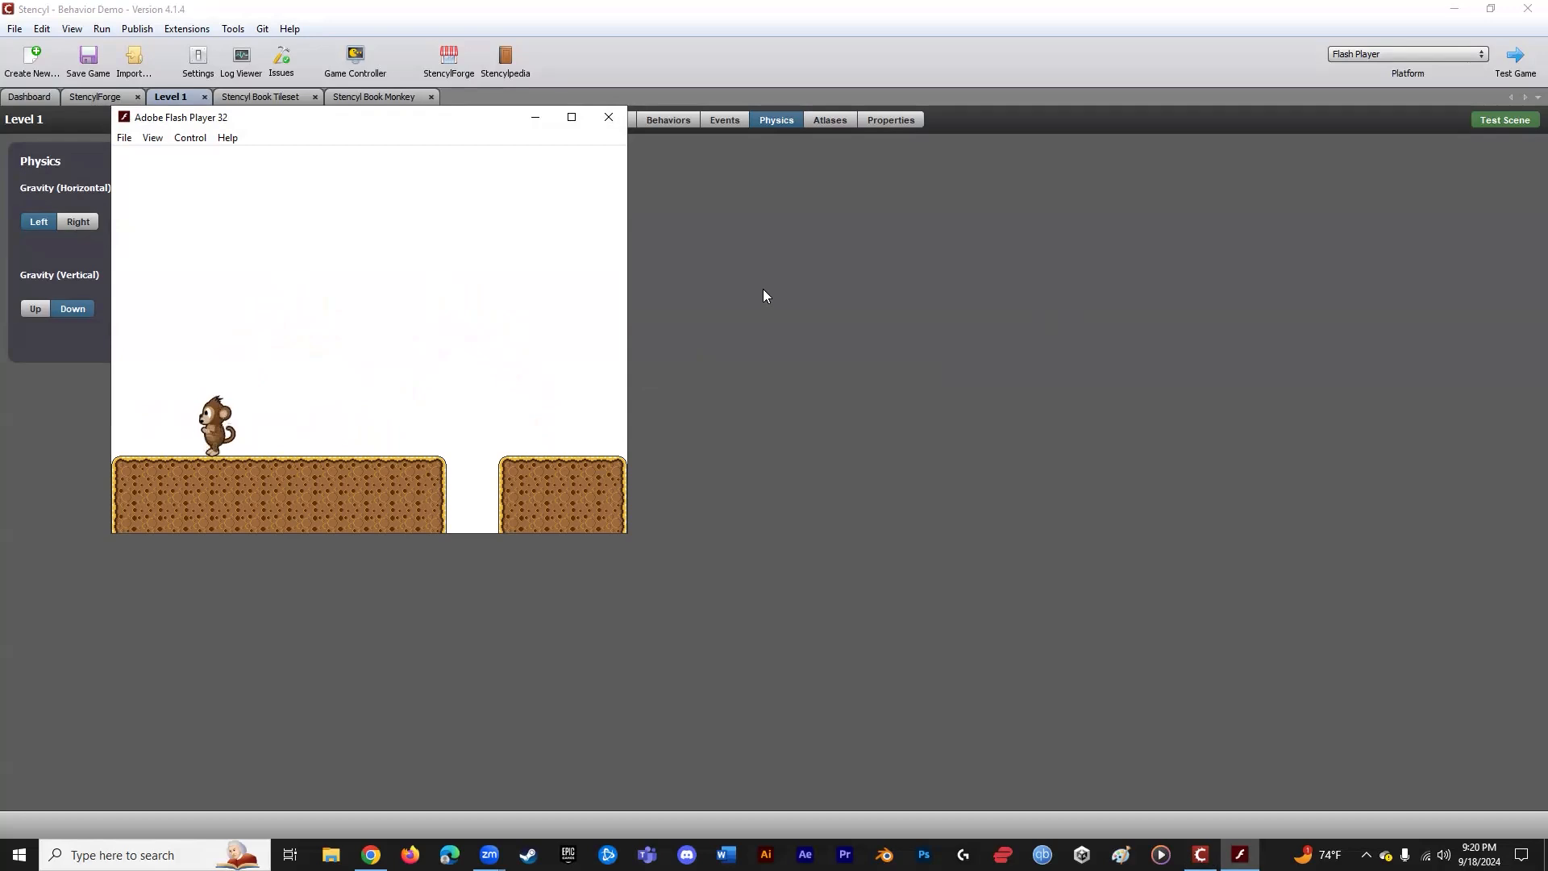
pyautogui.click(609, 118)
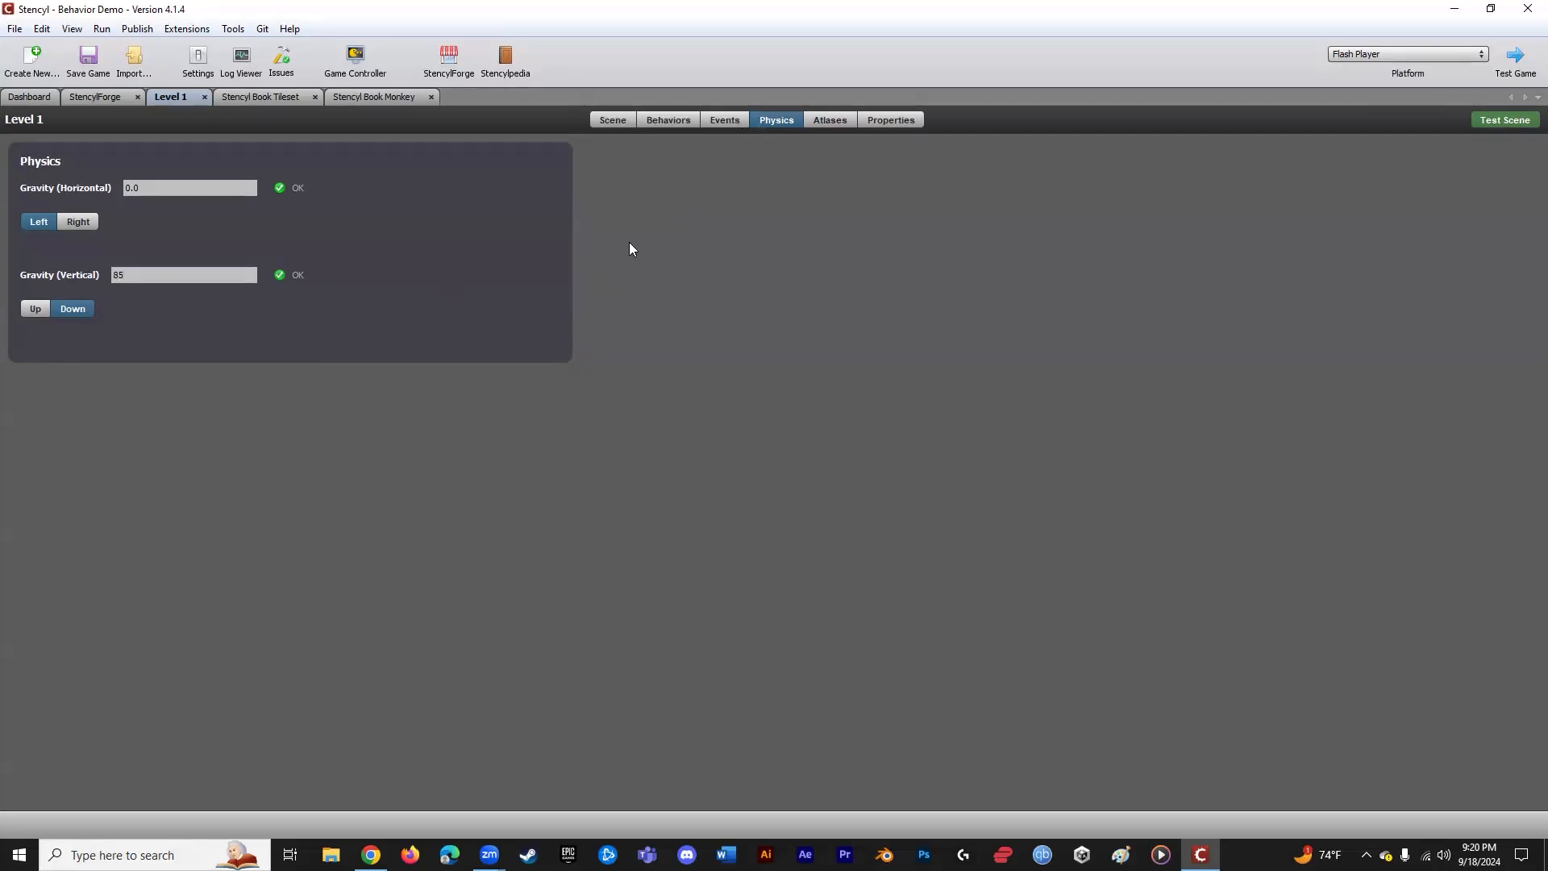
# - Review the control, force and animation attributes of the monkey's Jump and Run Movement behavior
pyautogui.click(276, 100)
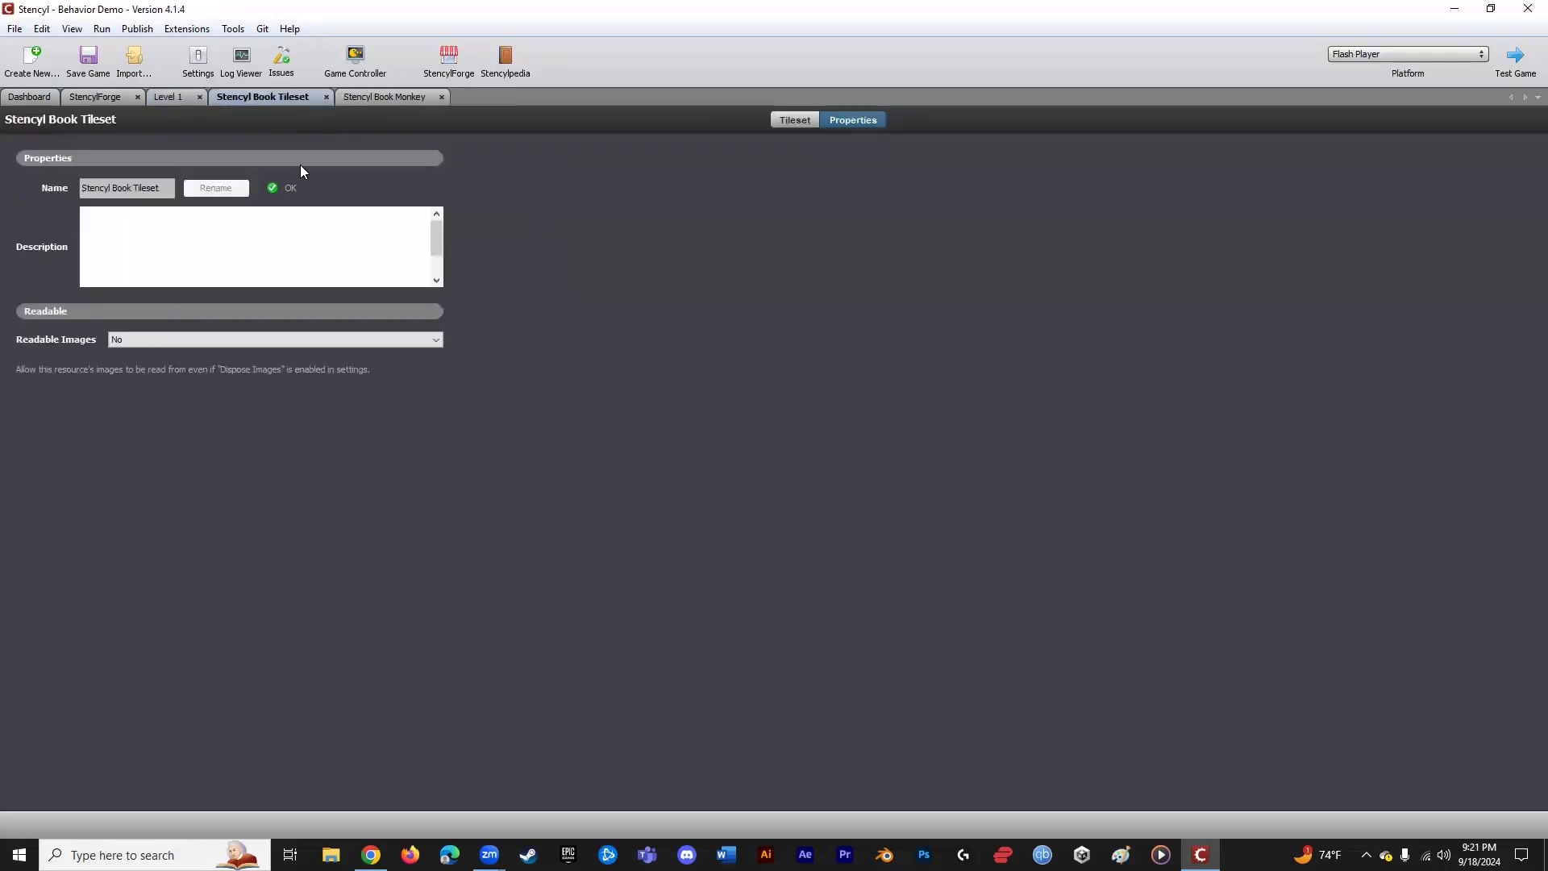
pyautogui.click(163, 96)
pyautogui.click(111, 99)
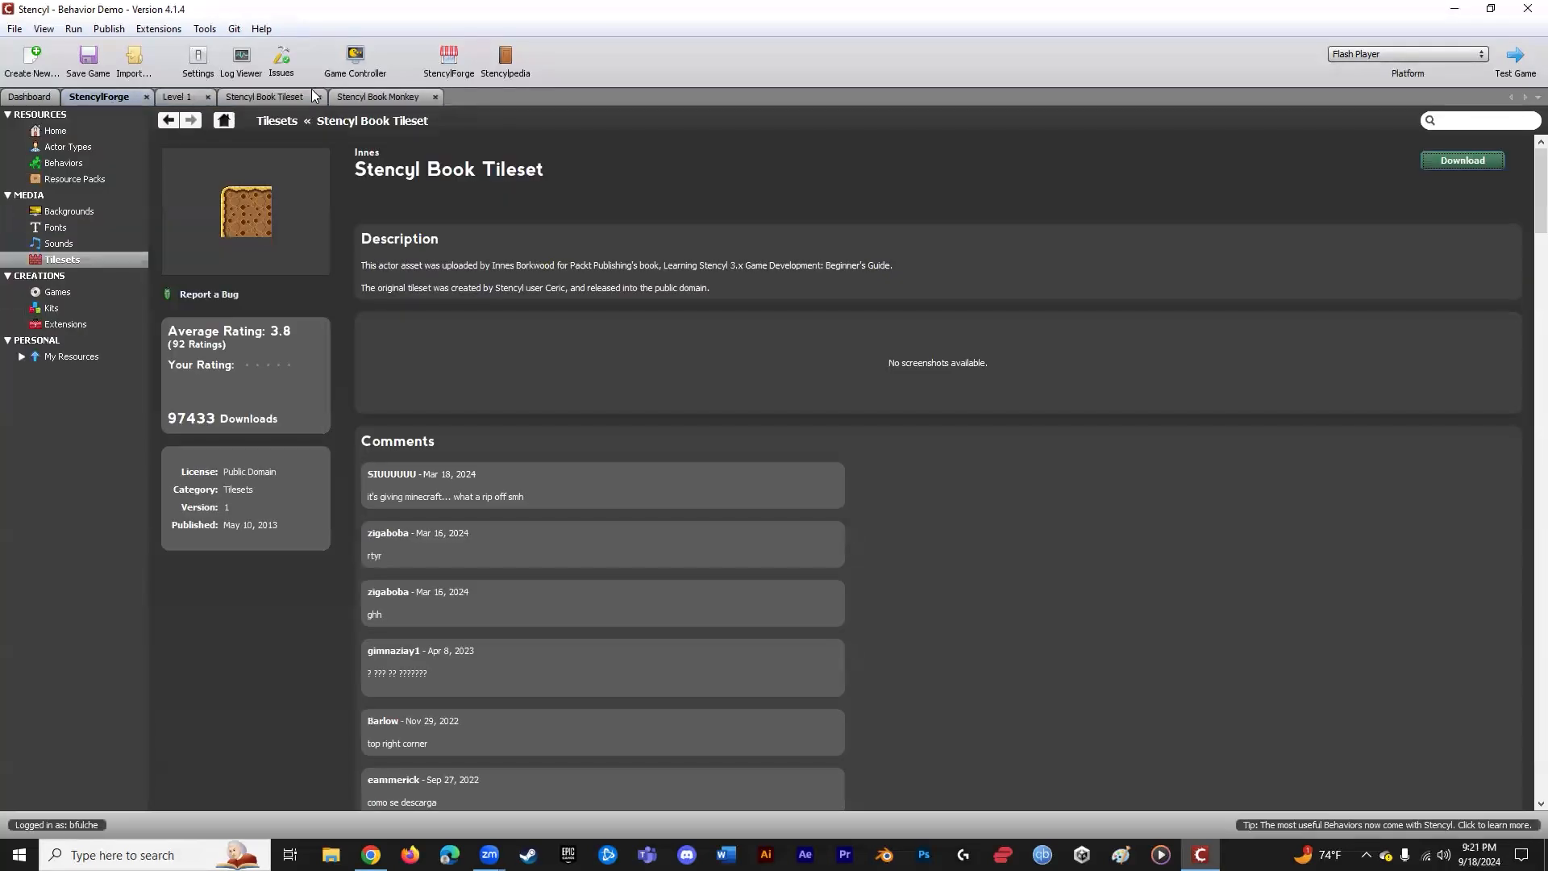
pyautogui.click(367, 96)
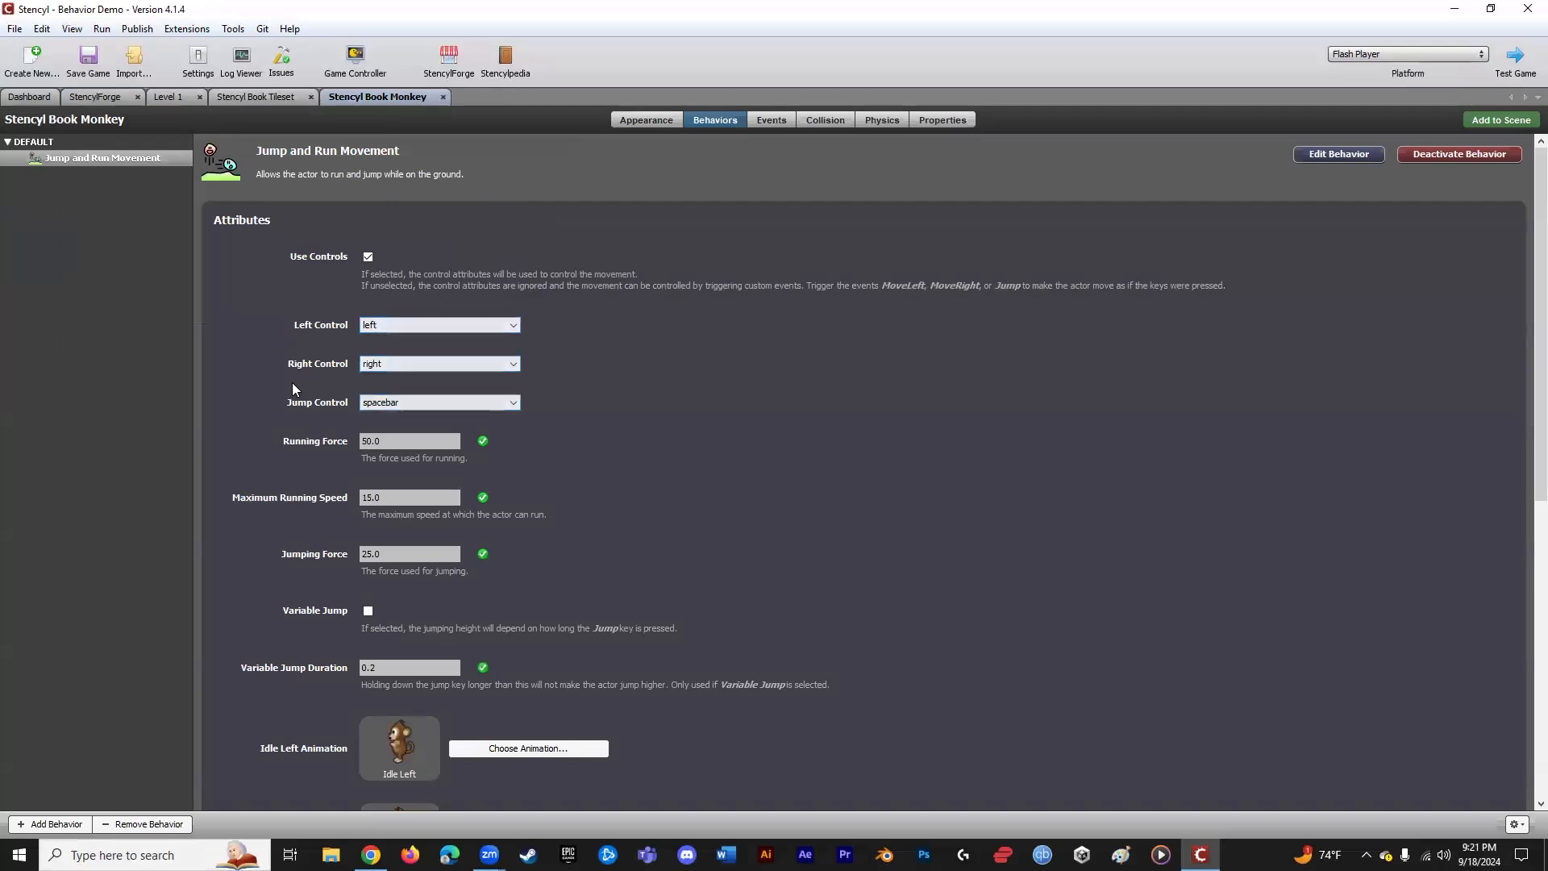
pyautogui.scroll(-3, 245, 392)
pyautogui.scroll(-4, 300, 413)
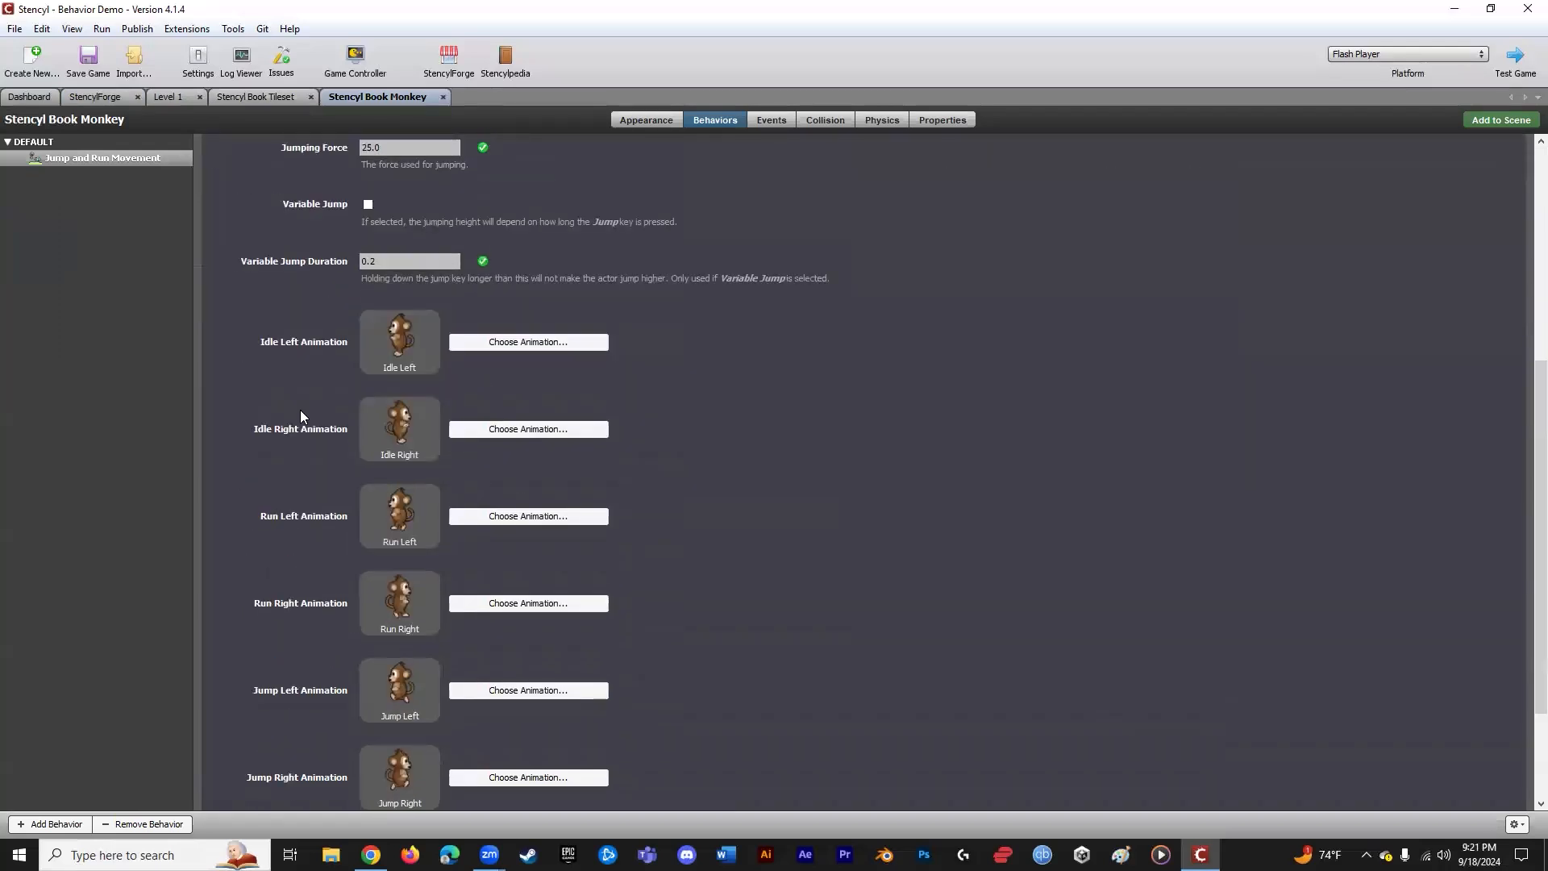
pyautogui.scroll(6, 268, 437)
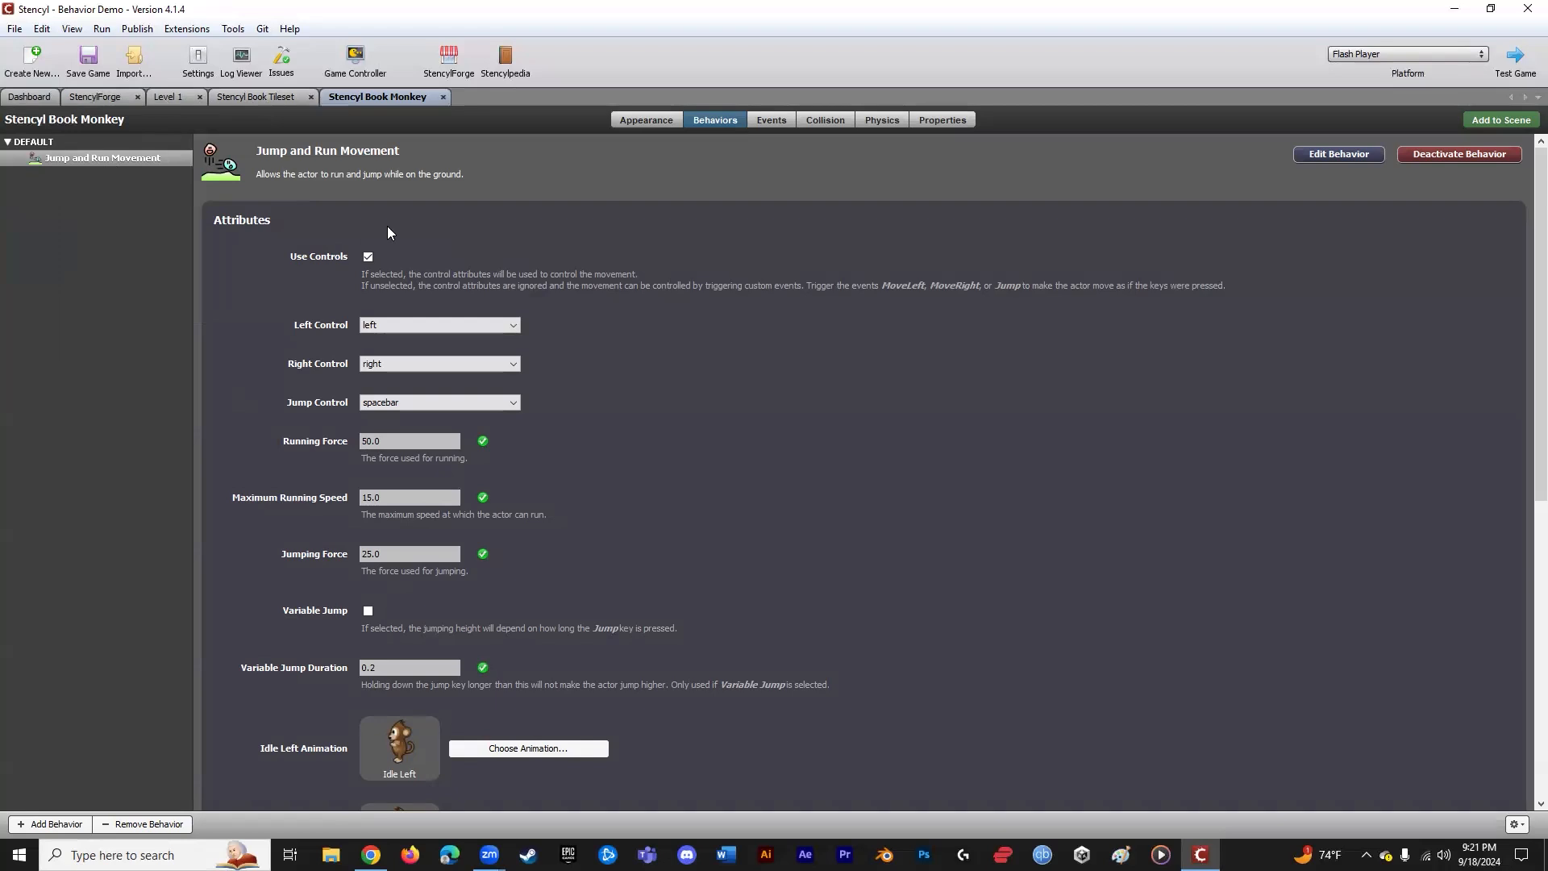
# - Browse the Most Useful behaviors on StencylForge and select the Walking behavior
pyautogui.click(53, 98)
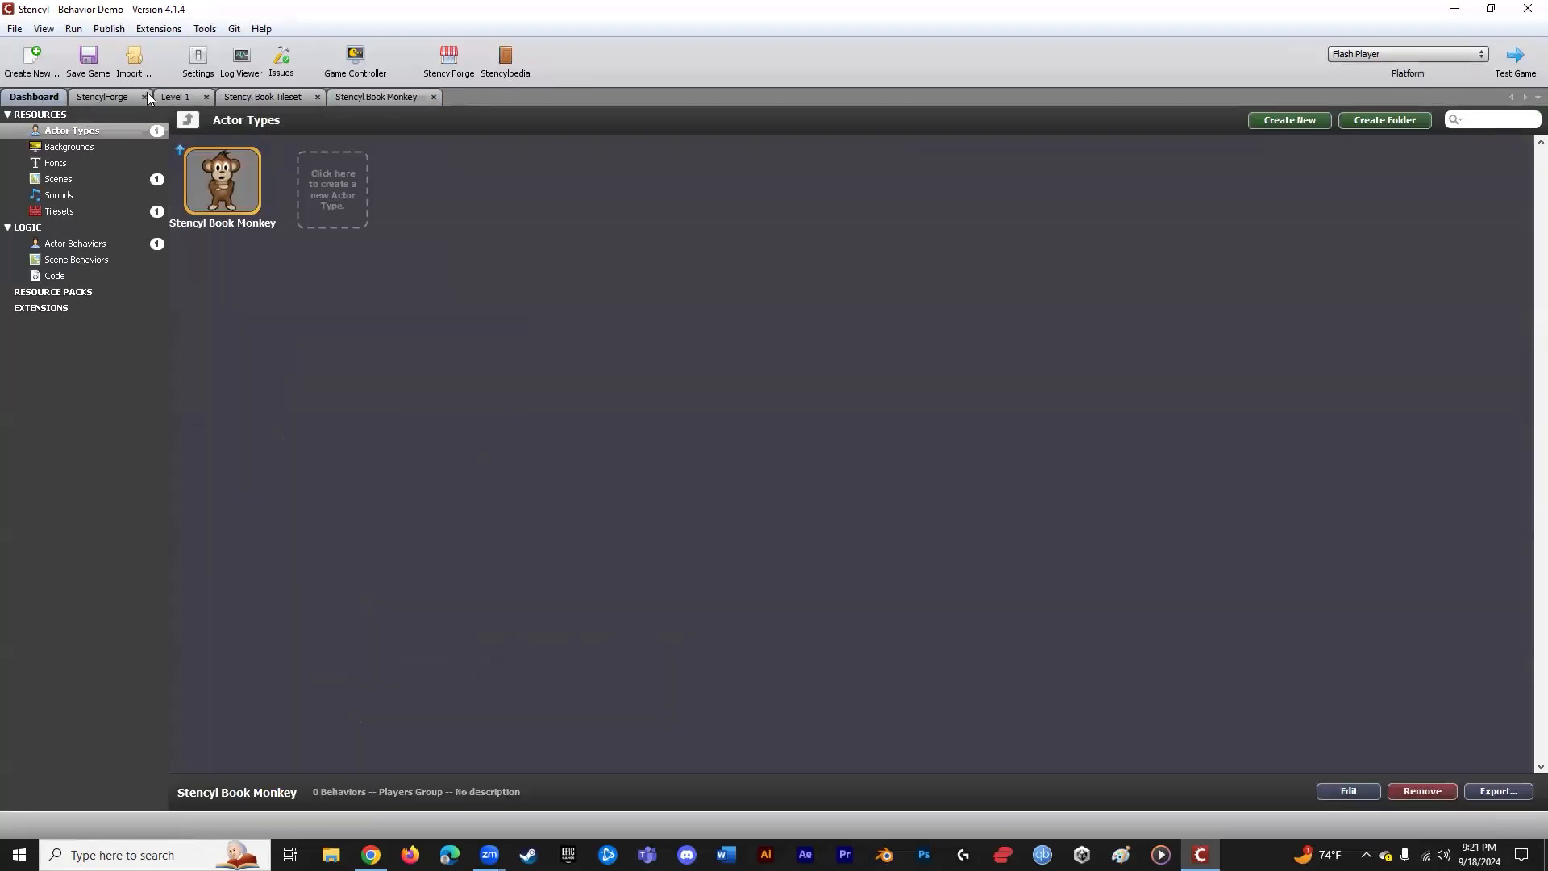
pyautogui.click(113, 97)
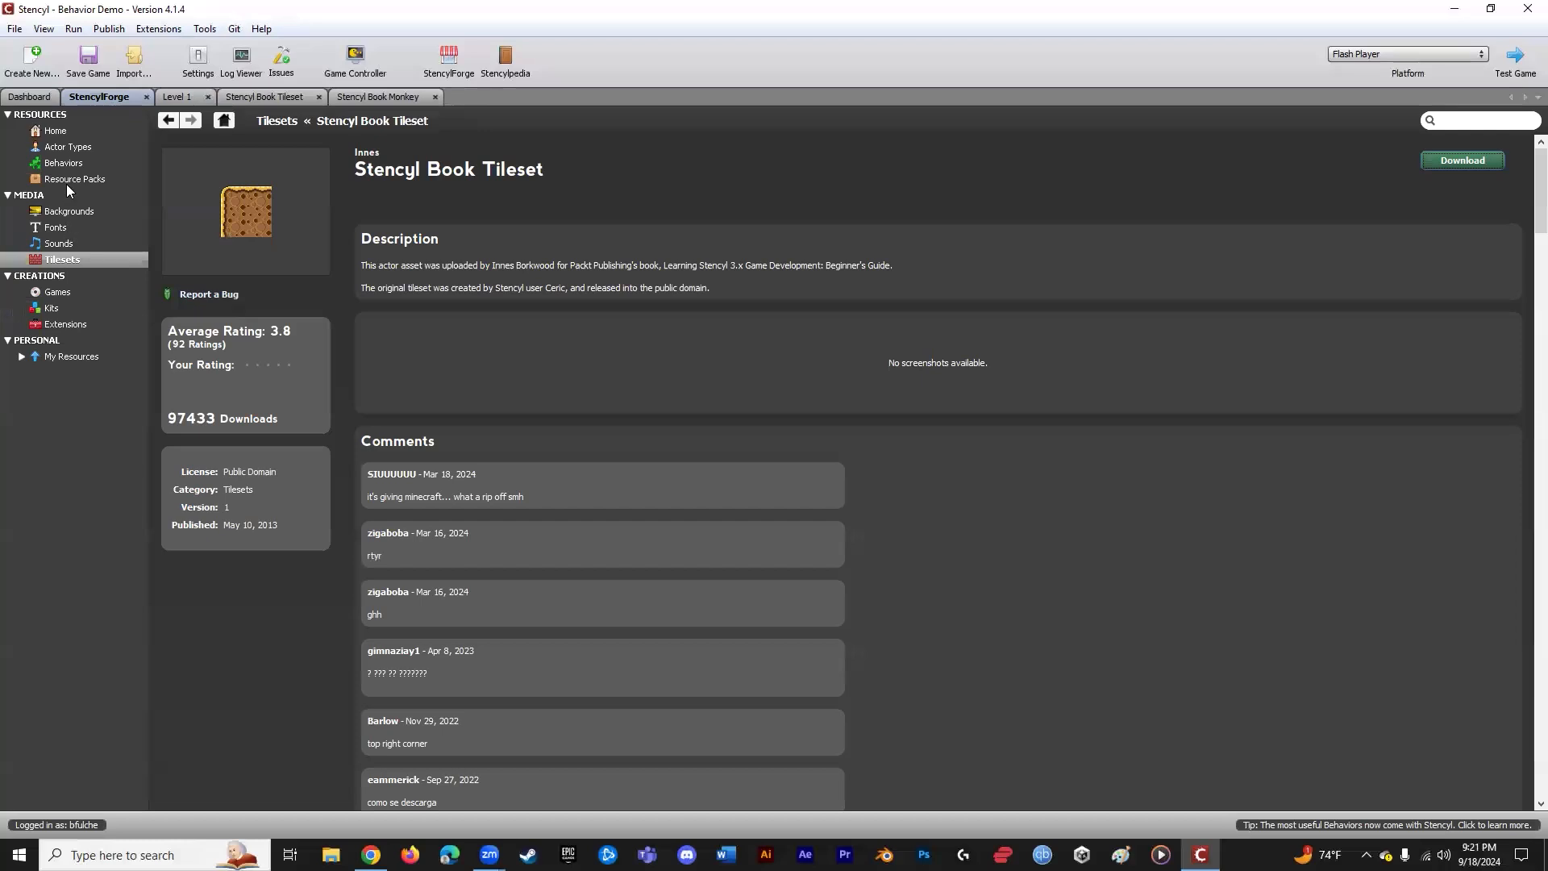
pyautogui.click(68, 162)
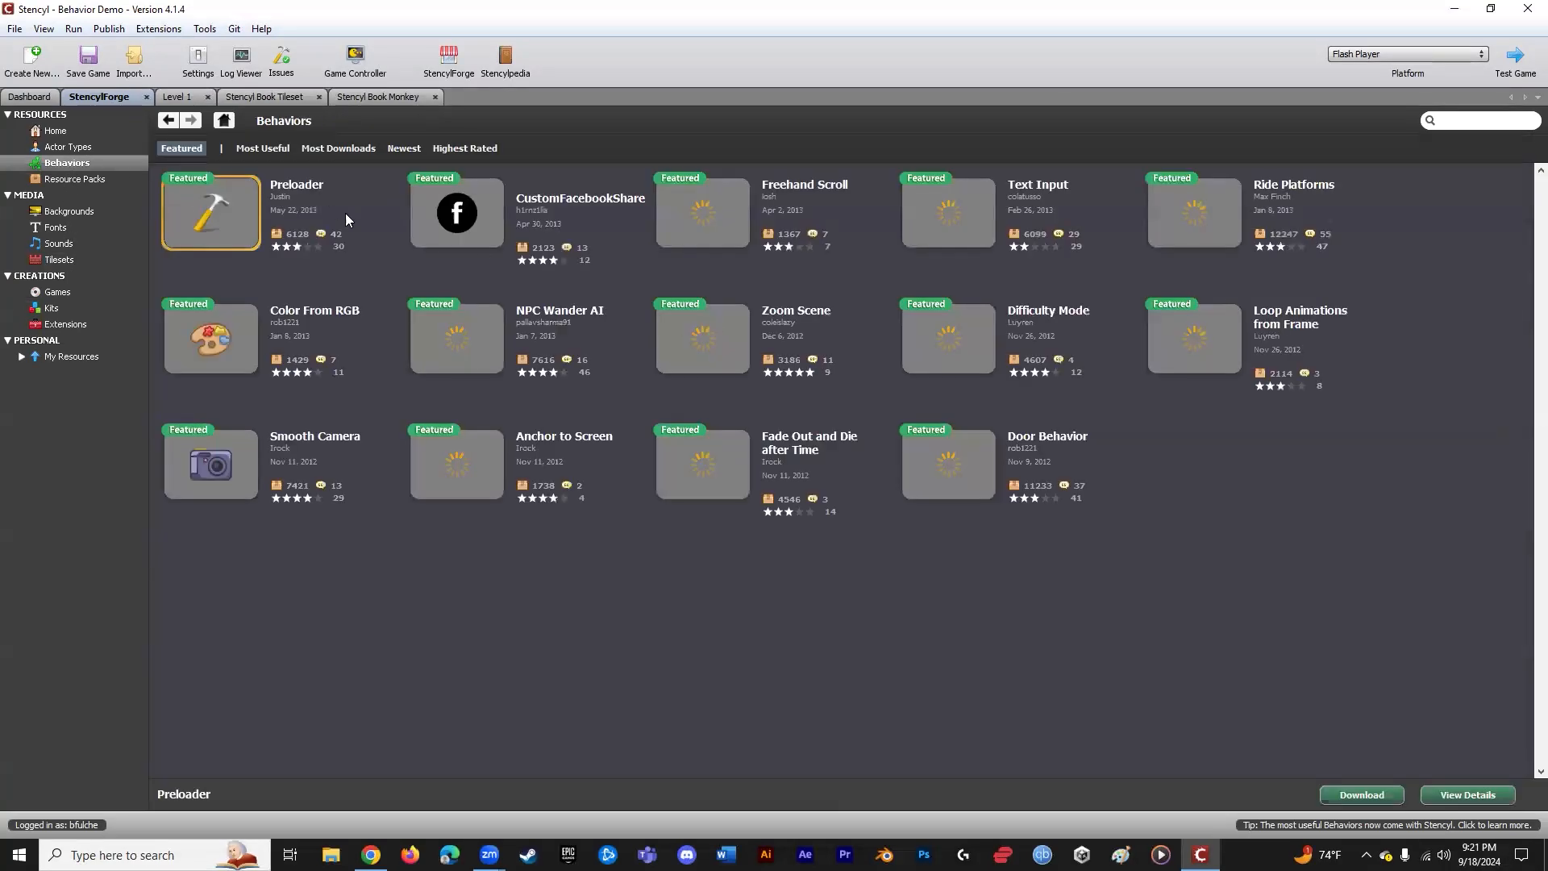
pyautogui.click(266, 150)
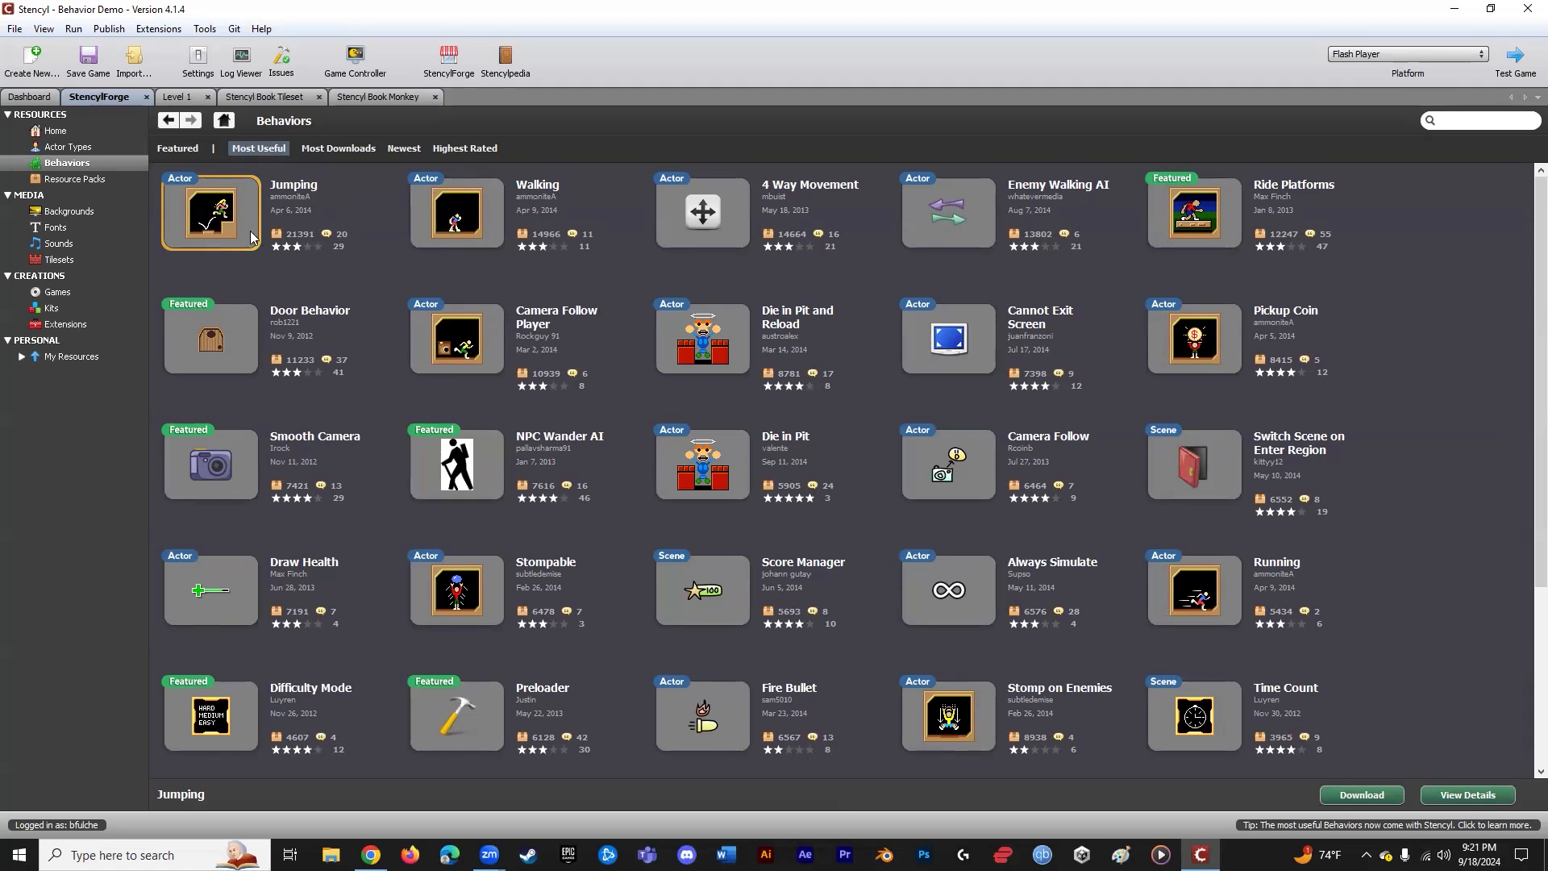
pyautogui.click(454, 219)
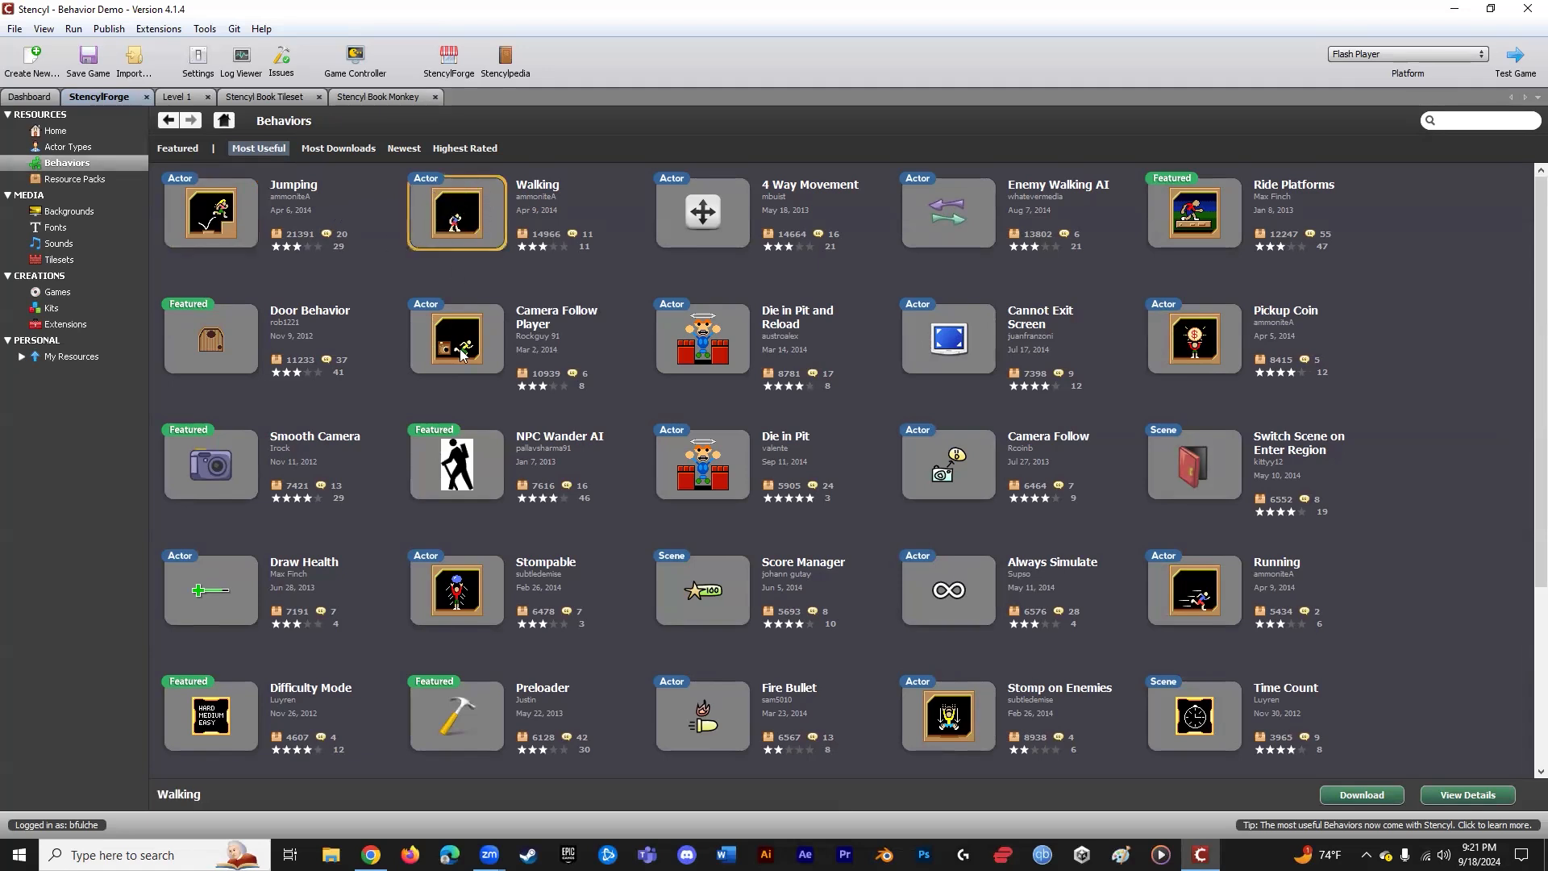
# - Browse the Most Useful behaviors, looking at Camera Follow Player, Stomp on Enemies, Time Count, Pickup Coin, Ride Platforms and Jumping
pyautogui.click(464, 355)
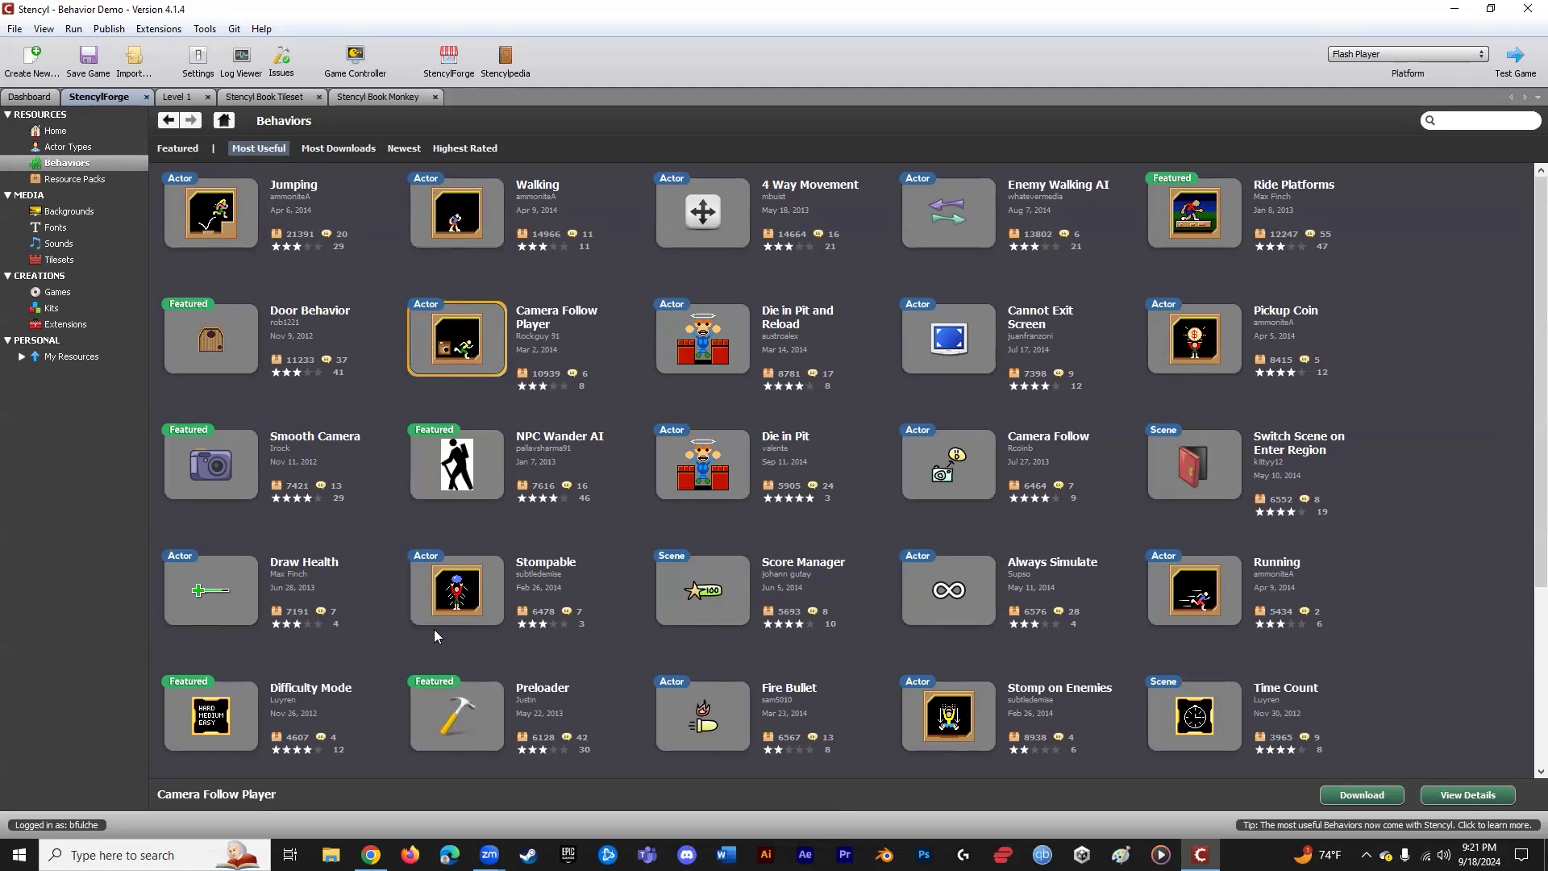
pyautogui.click(459, 595)
pyautogui.click(950, 719)
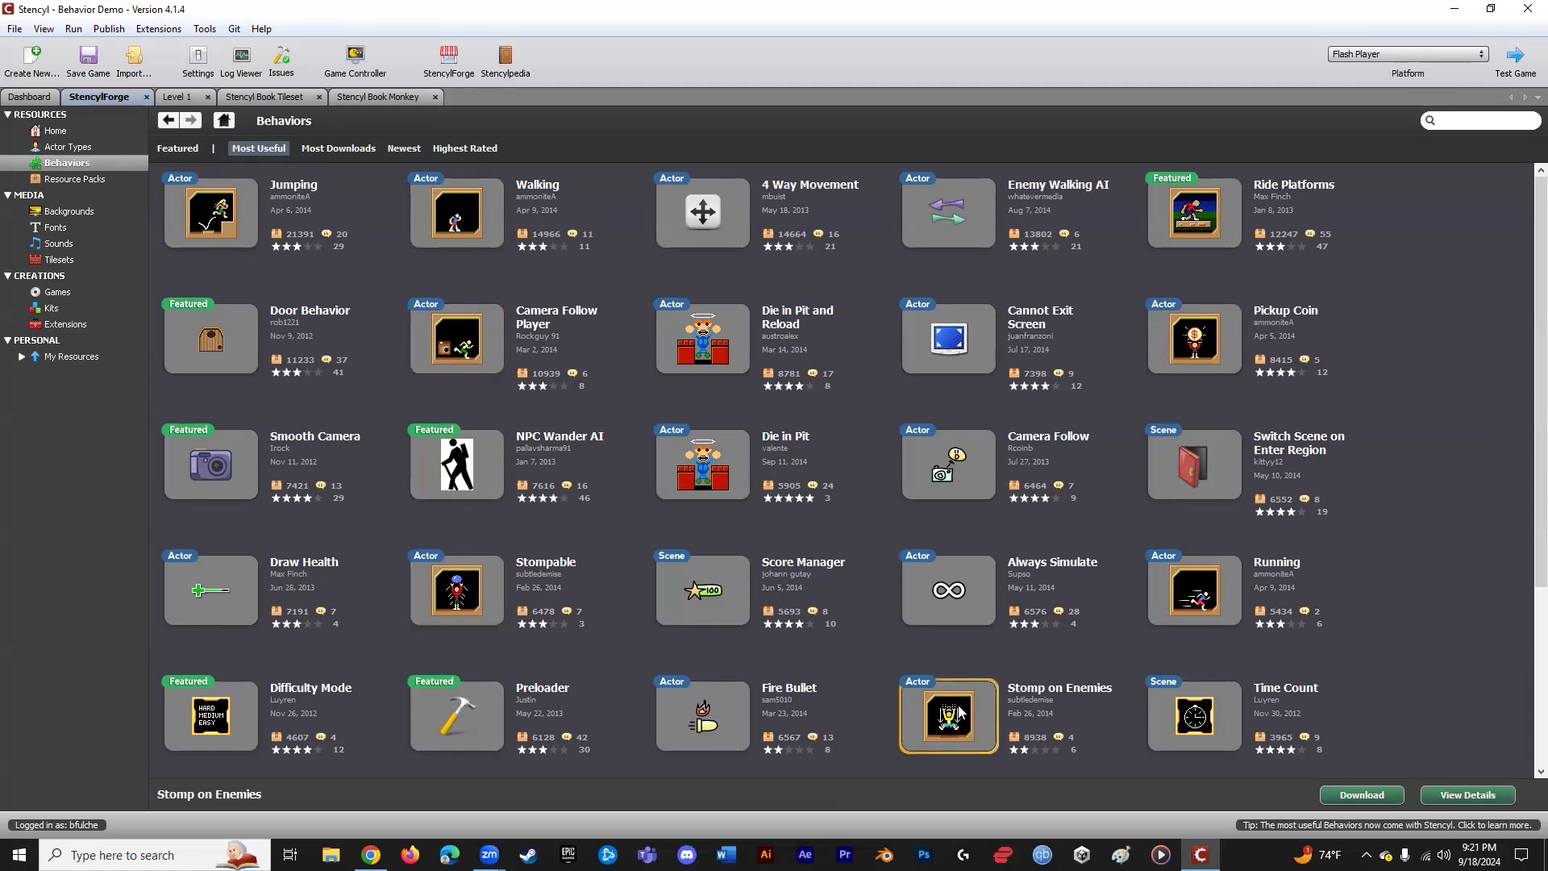
pyautogui.click(1223, 698)
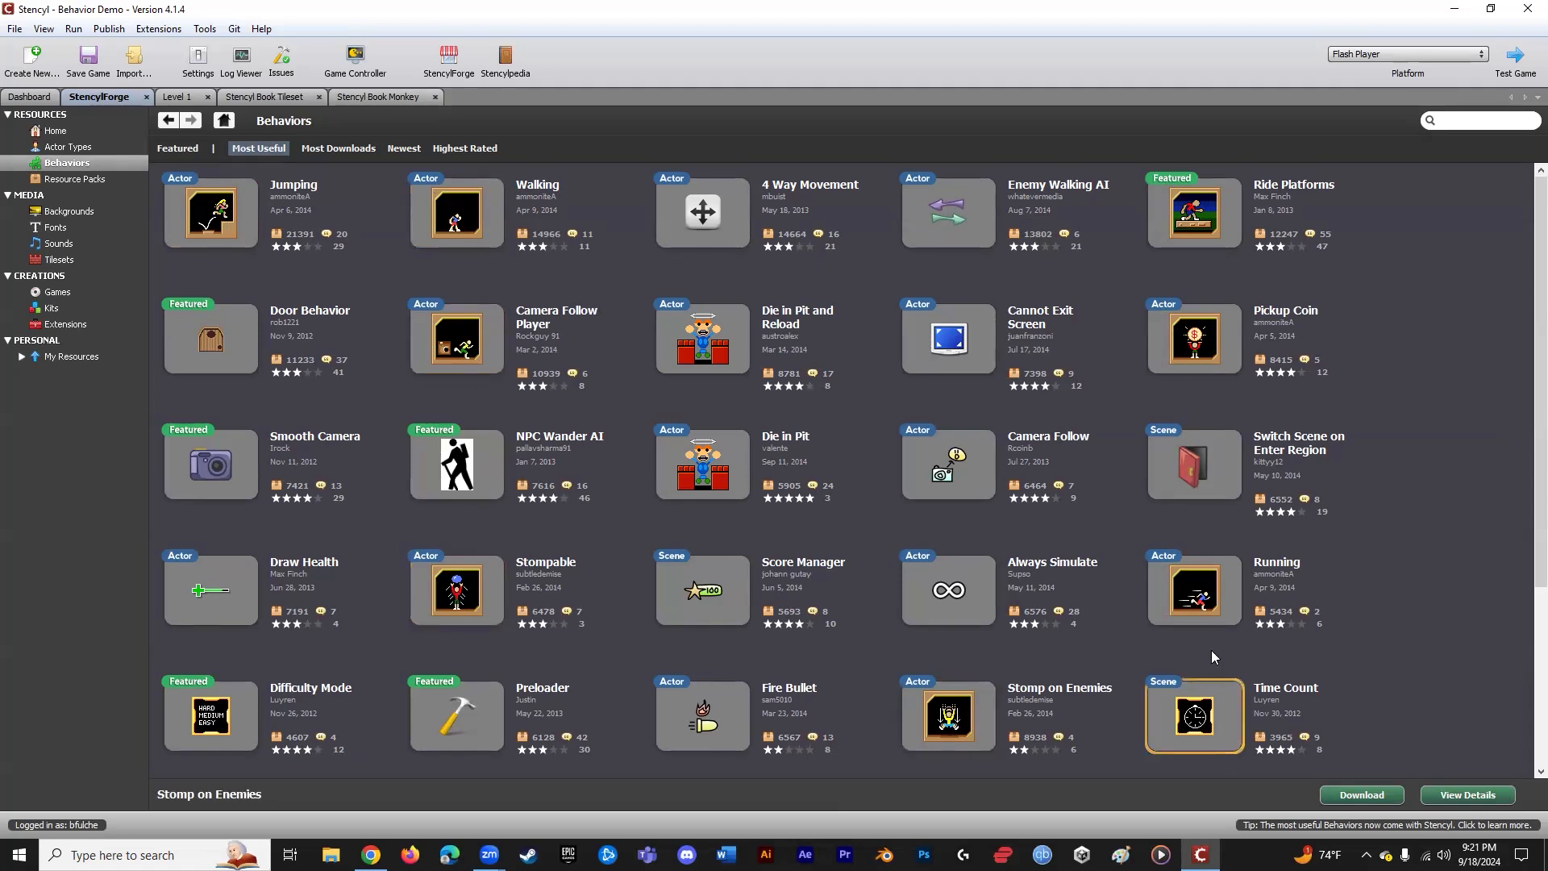
pyautogui.click(1204, 585)
pyautogui.click(1201, 350)
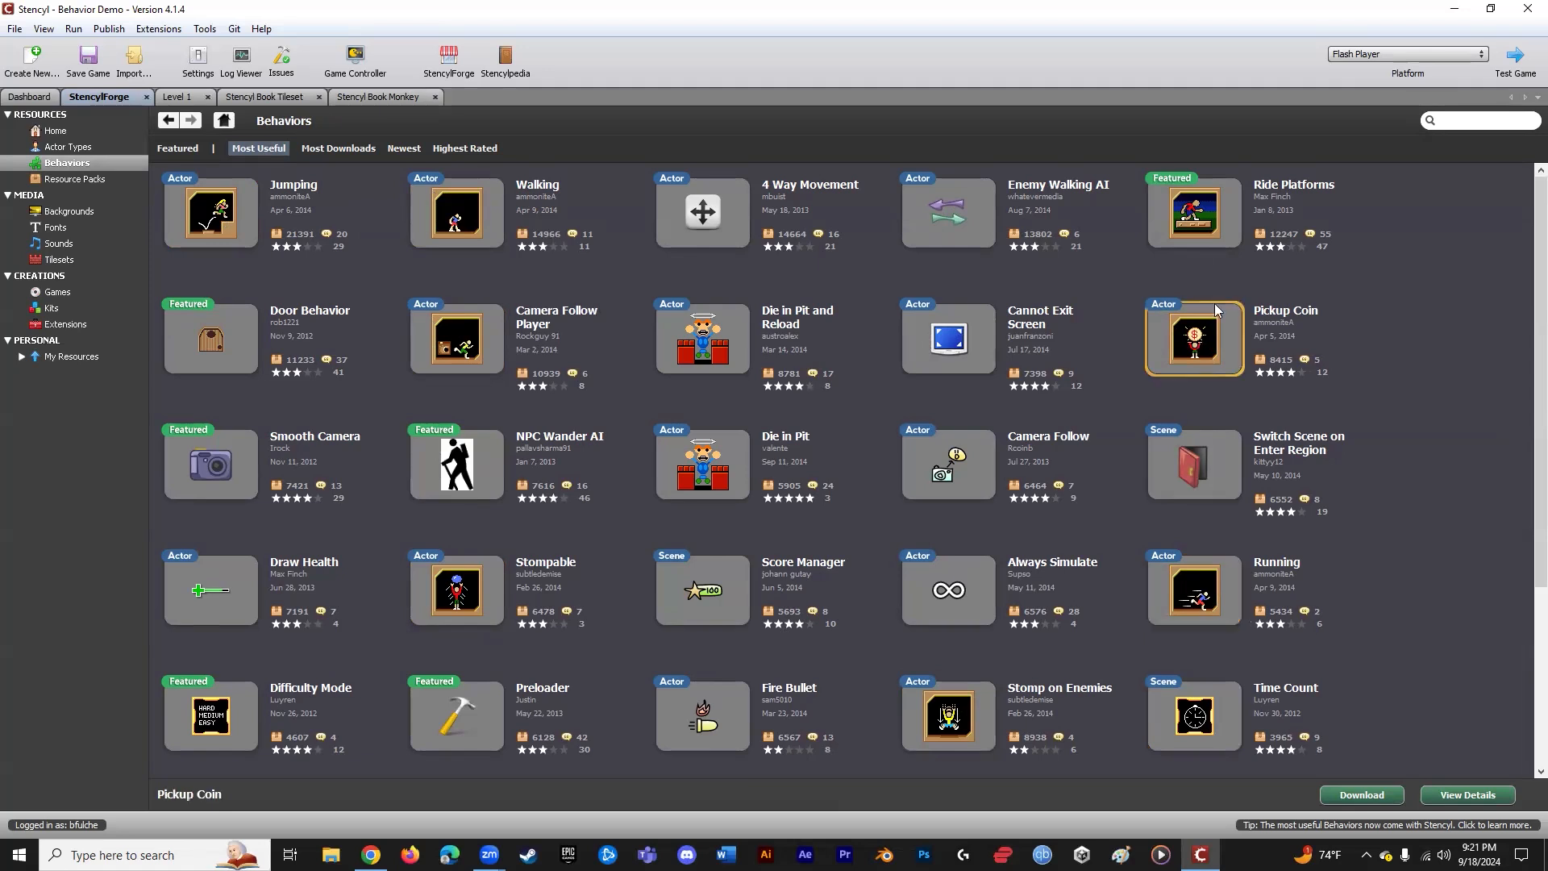
pyautogui.click(1210, 221)
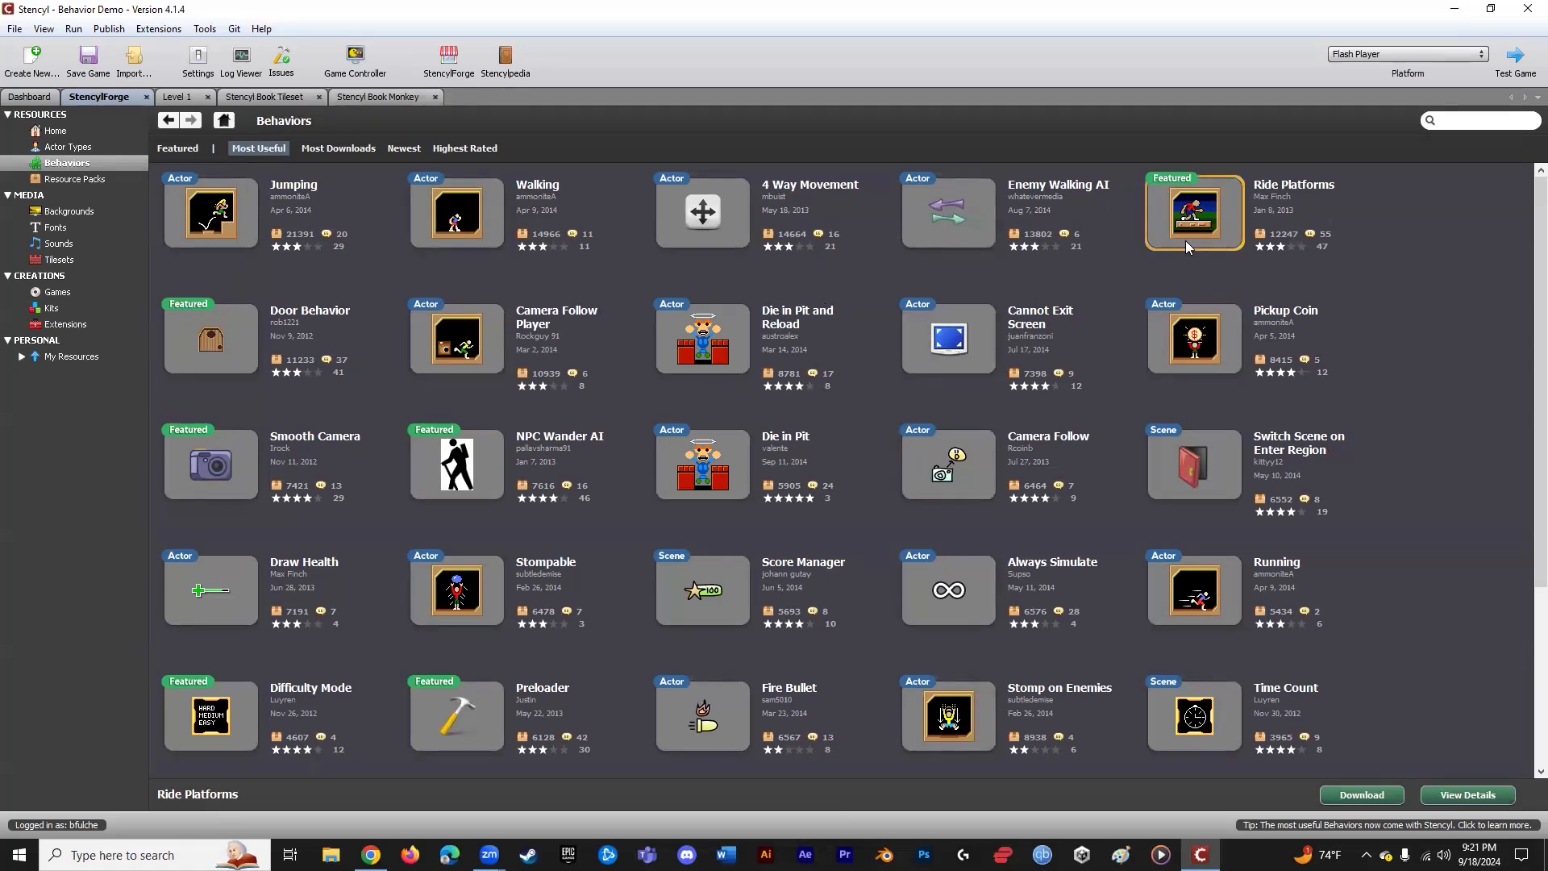
pyautogui.click(224, 213)
pyautogui.click(458, 234)
pyautogui.click(487, 349)
# - Open the details of the Walking behavior and download it into the game
pyautogui.click(475, 225)
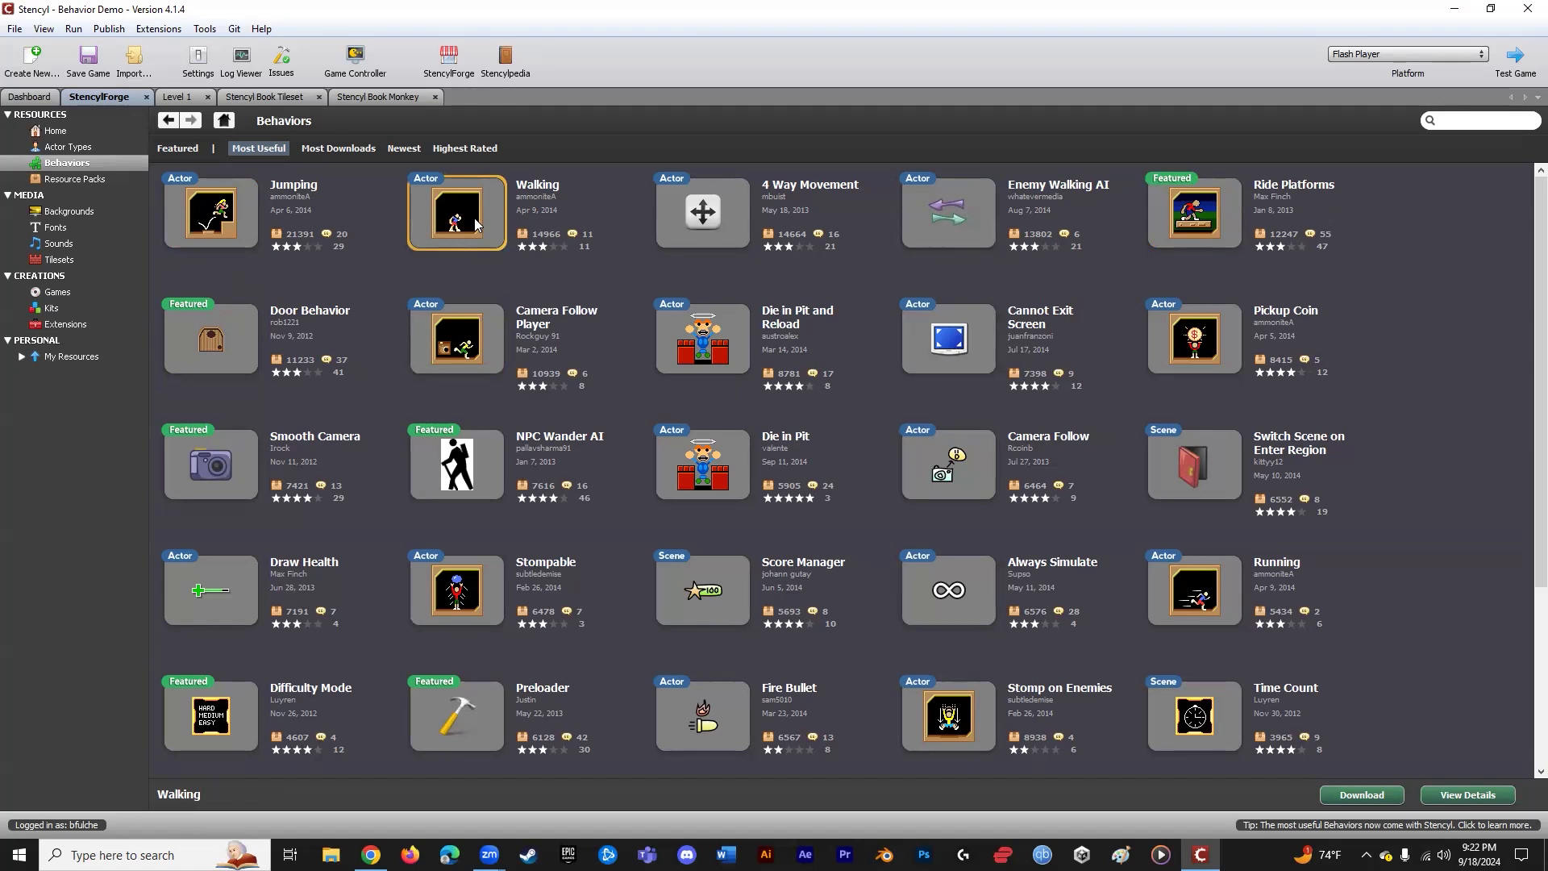
pyautogui.doubleClick(476, 224)
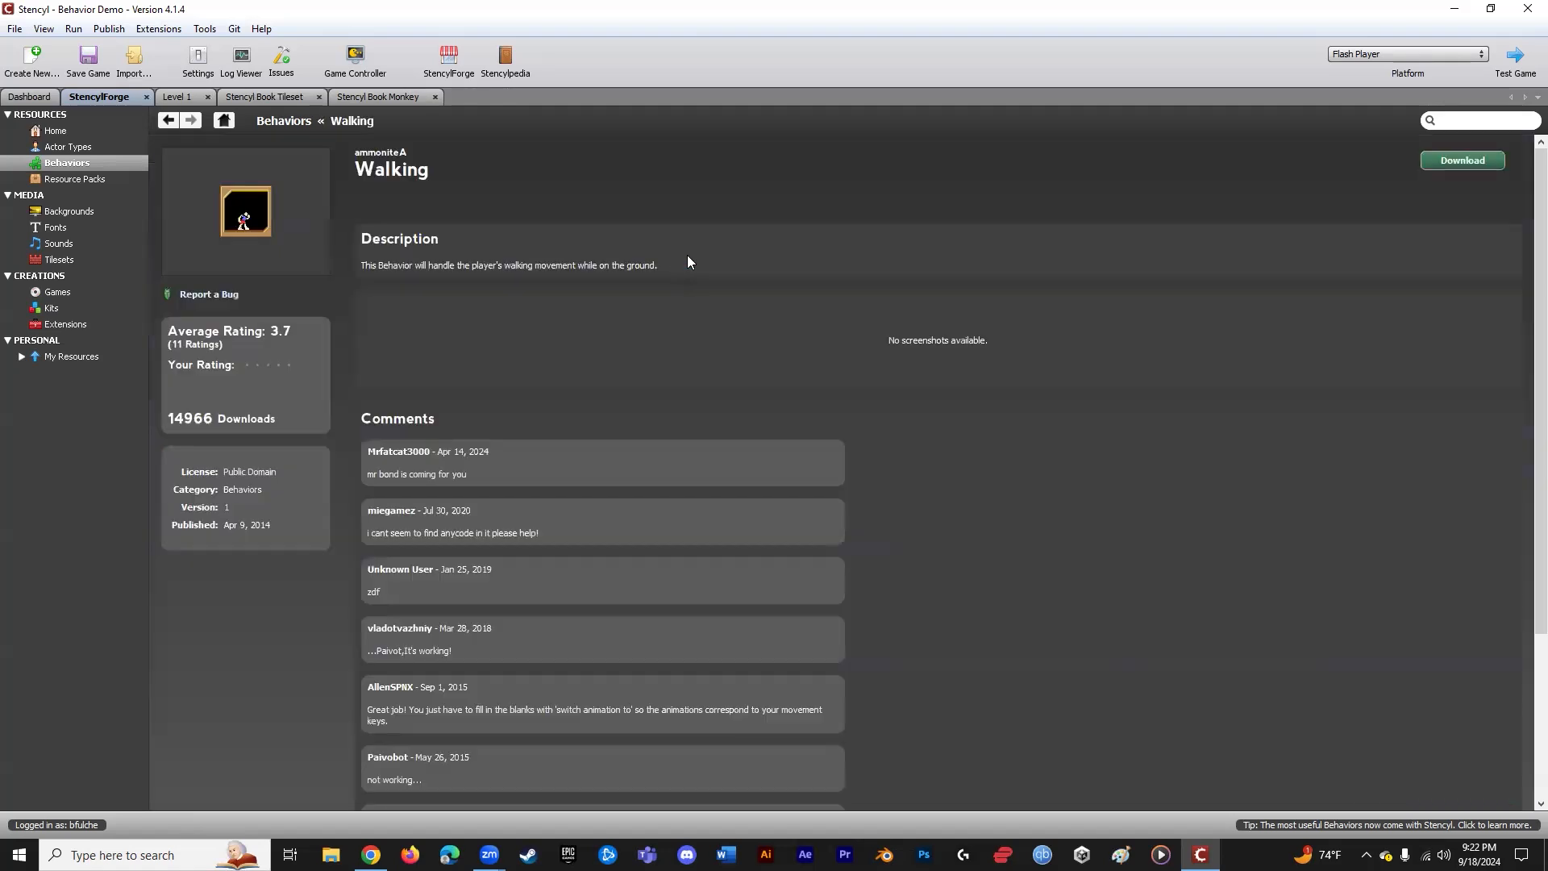
pyautogui.click(1440, 161)
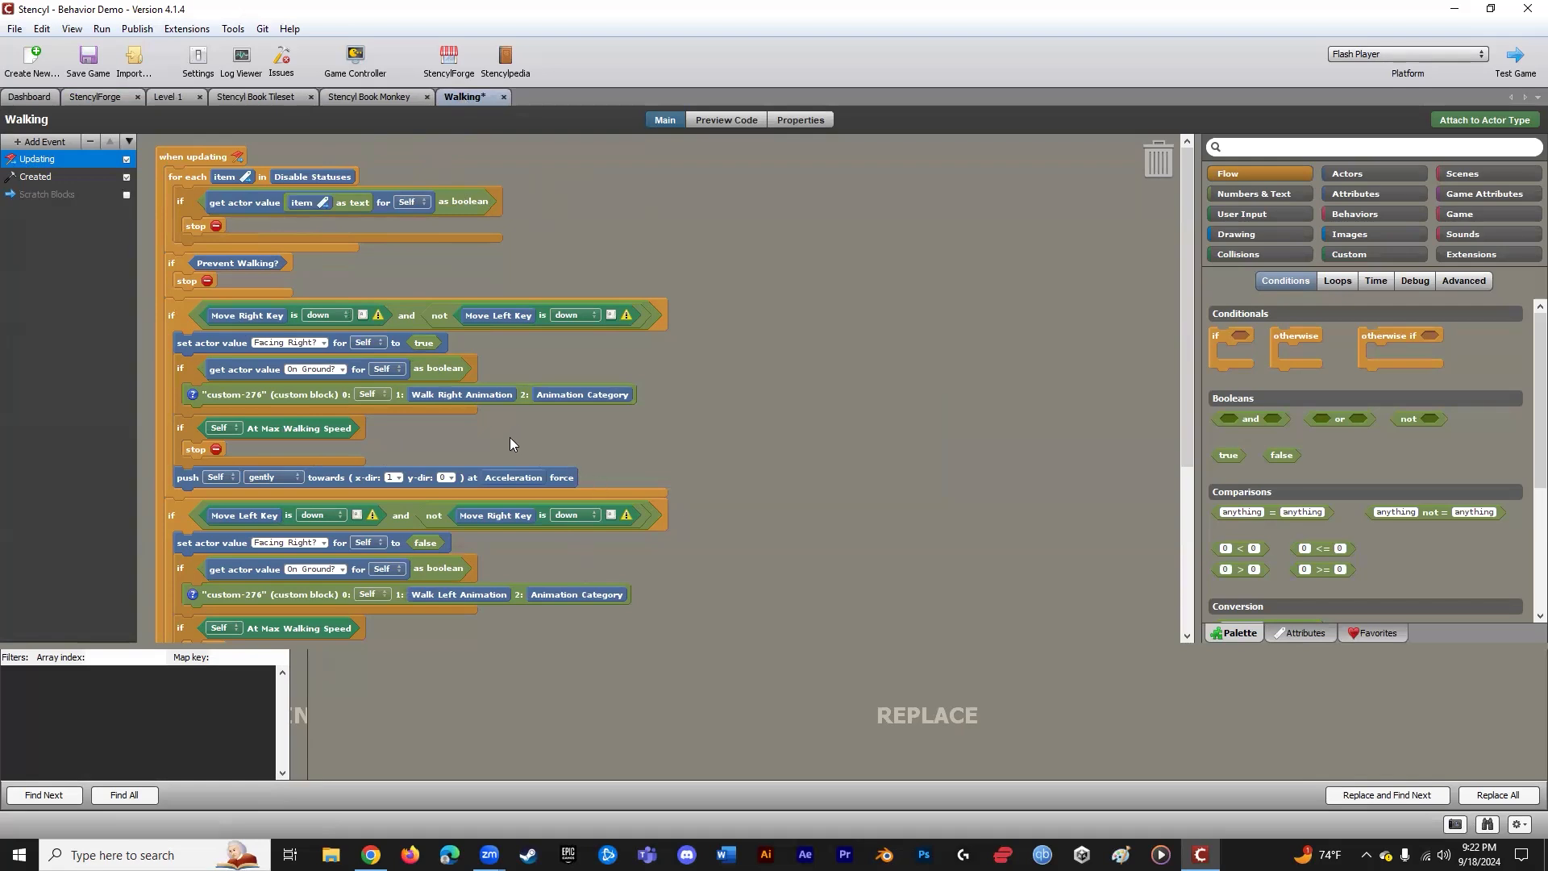
# - Open the code of the monkey's Jump and Run Movement behavior and examine its Updated, Actor - Any and custom events
pyautogui.click(379, 96)
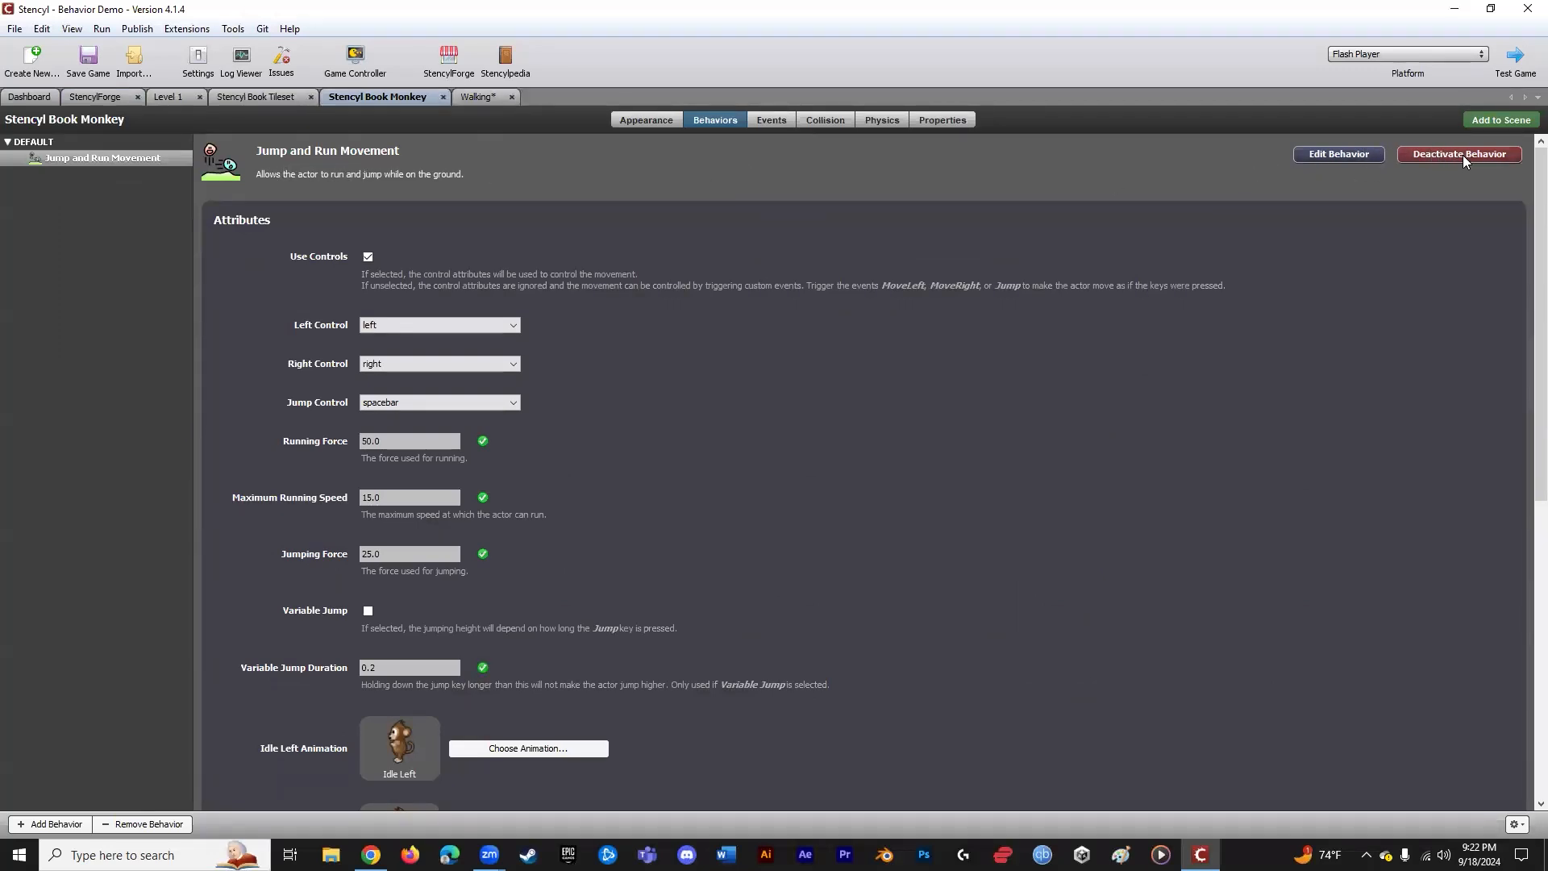
pyautogui.click(1348, 156)
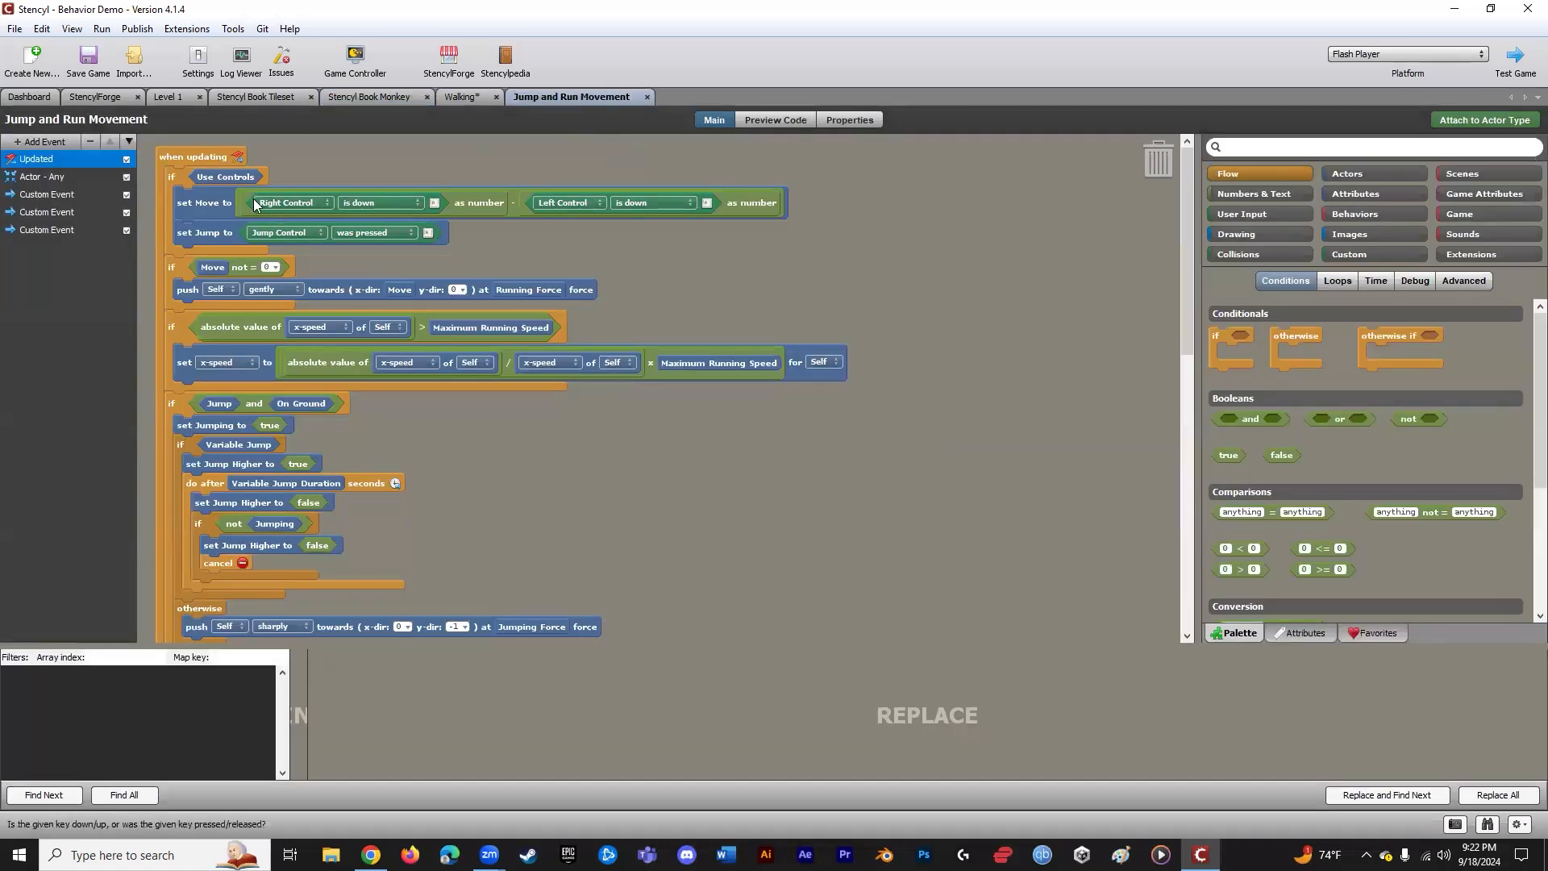
pyautogui.scroll(-3, 347, 466)
pyautogui.scroll(-10, 355, 474)
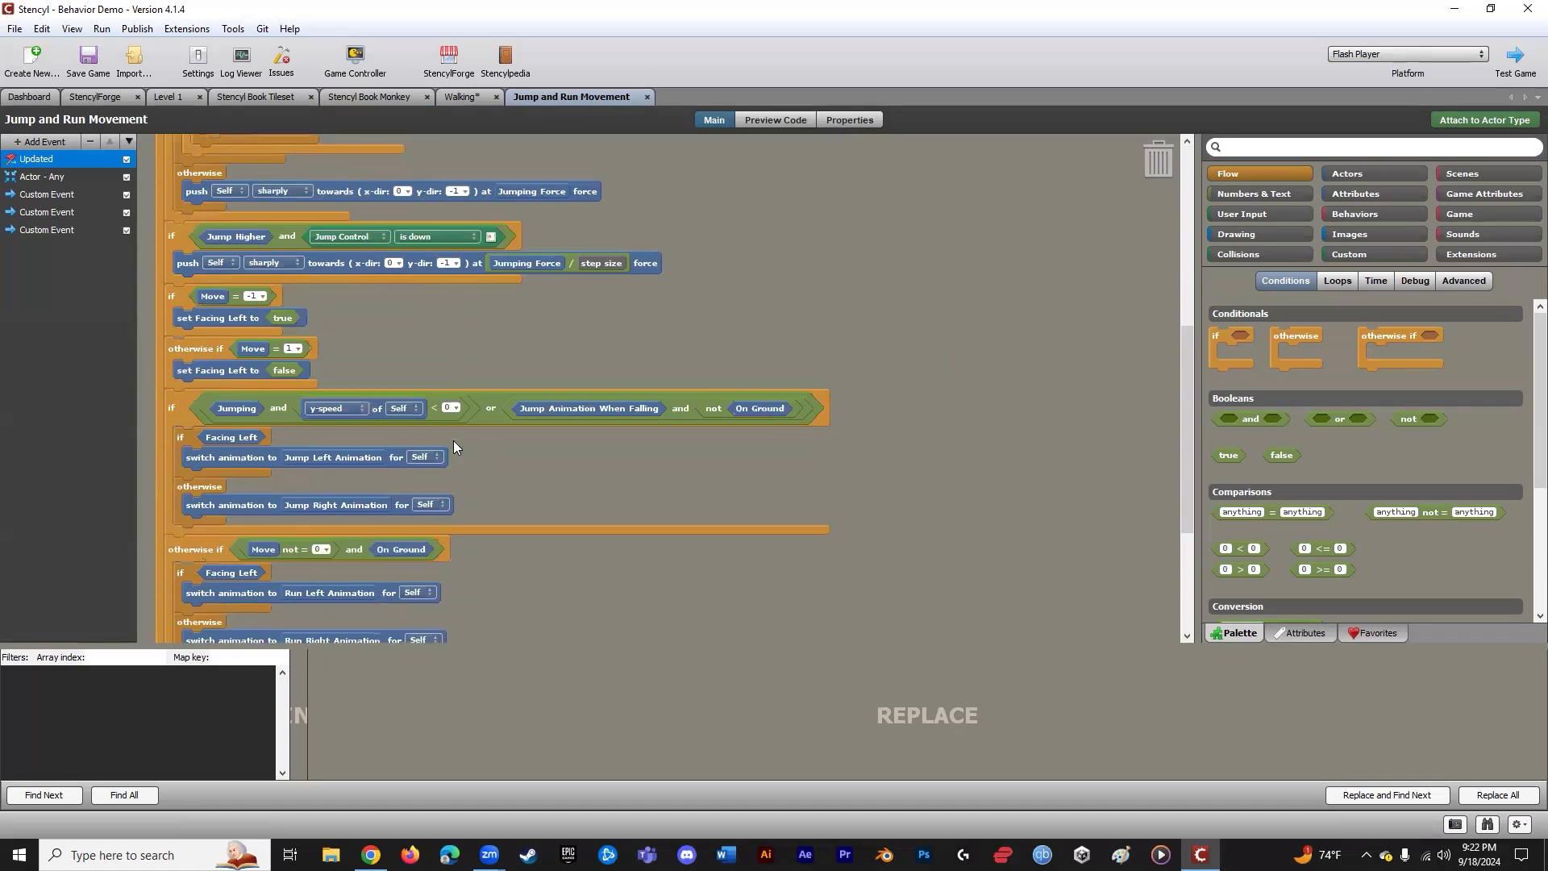
pyautogui.click(42, 179)
pyautogui.click(37, 161)
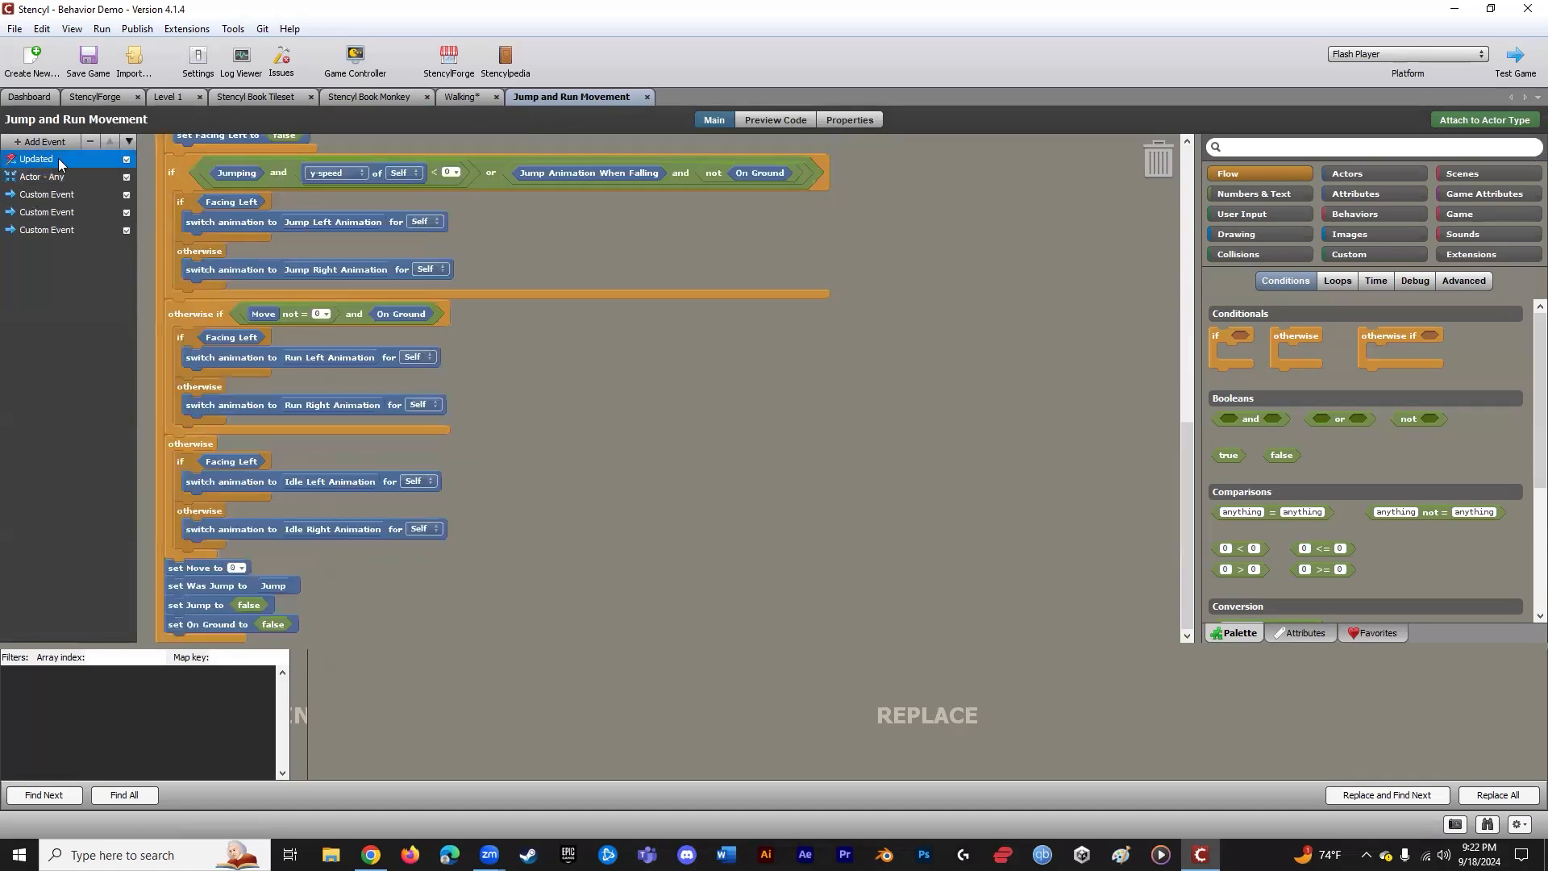
pyautogui.scroll(12, 297, 308)
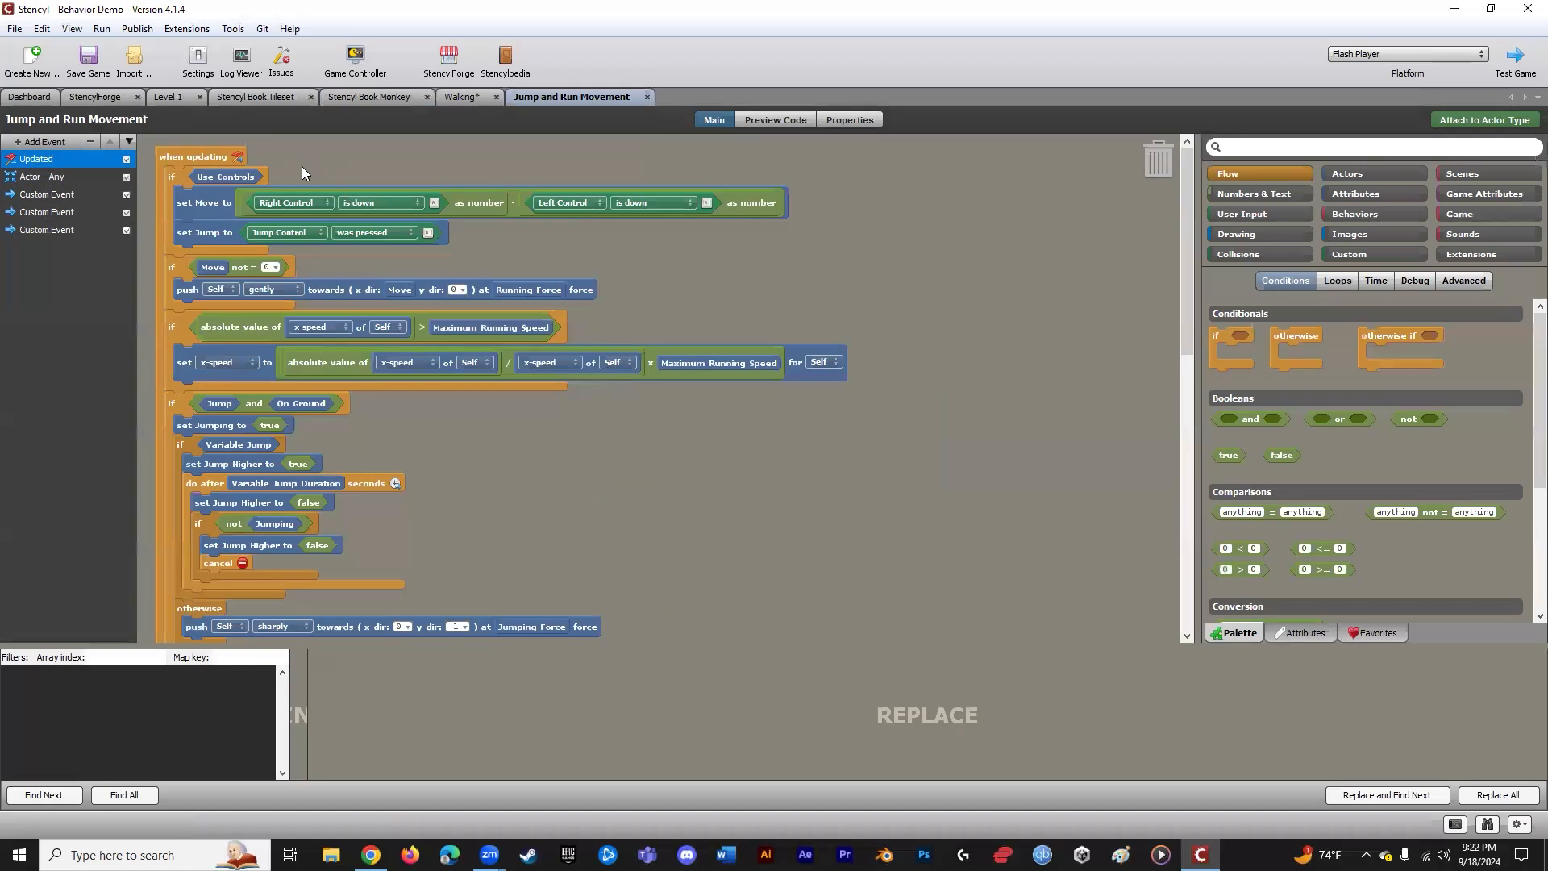
pyautogui.click(58, 178)
pyautogui.click(55, 195)
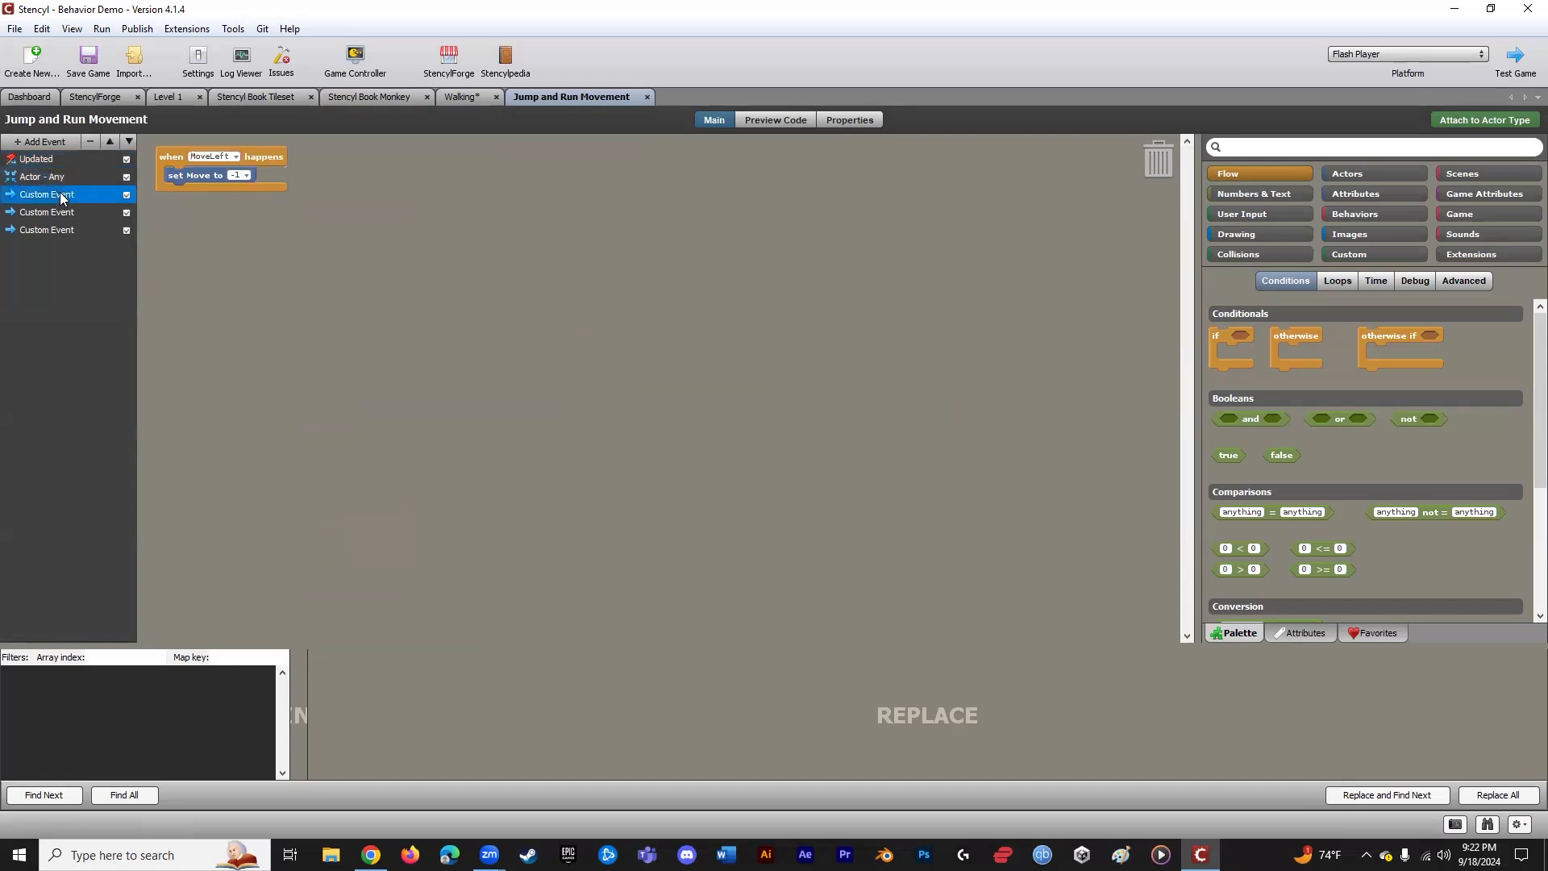
pyautogui.click(57, 214)
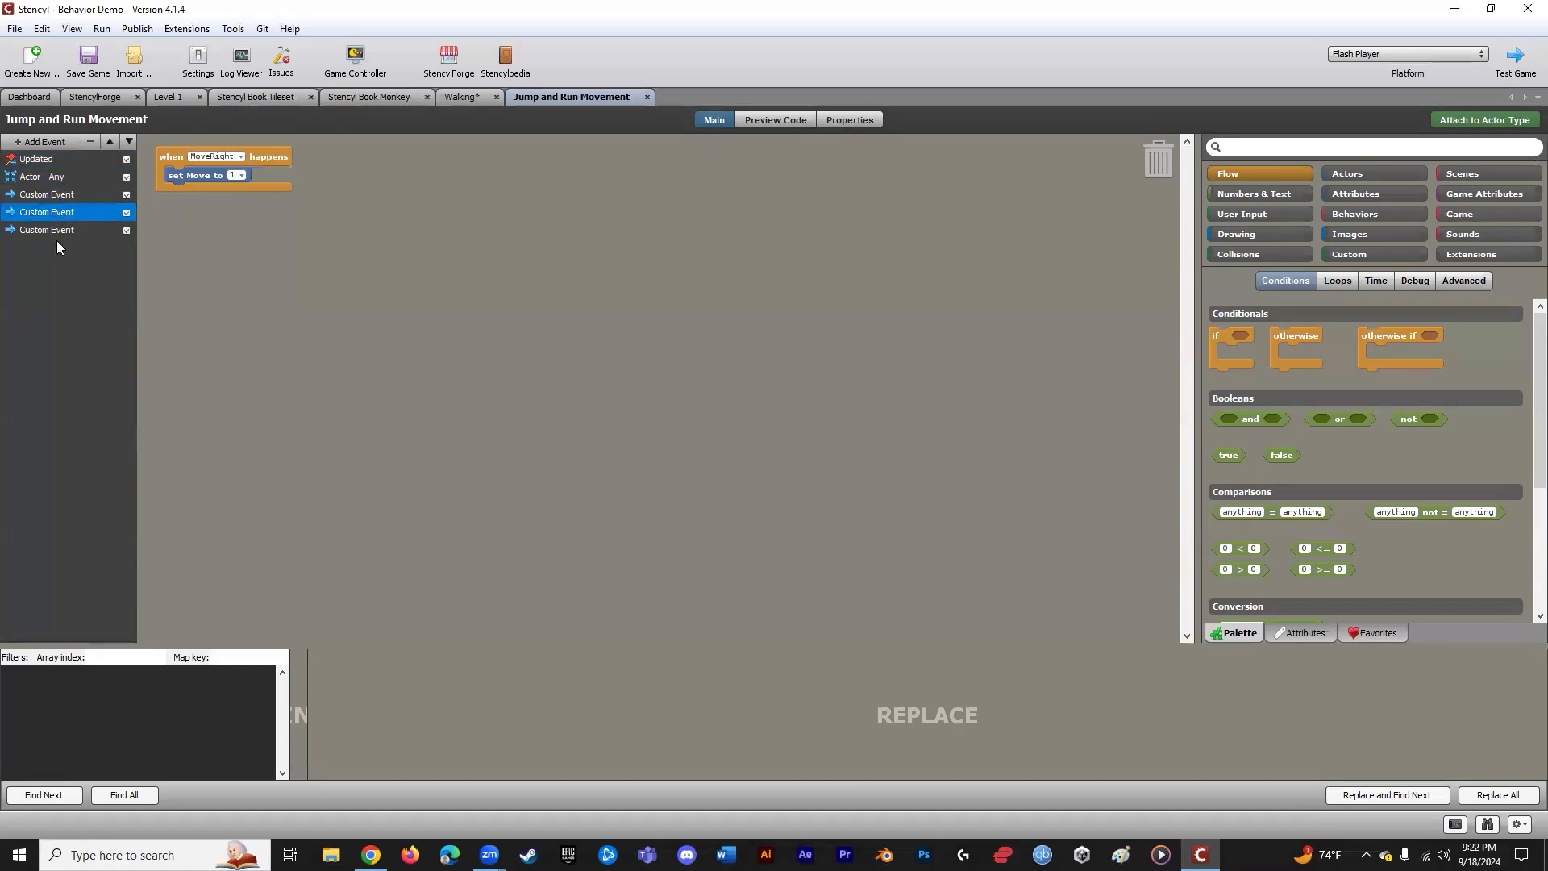
# - Examine the Walking behavior's Created event, especially the comment about the required On Ground behavior, and its attribute blocks
pyautogui.click(476, 96)
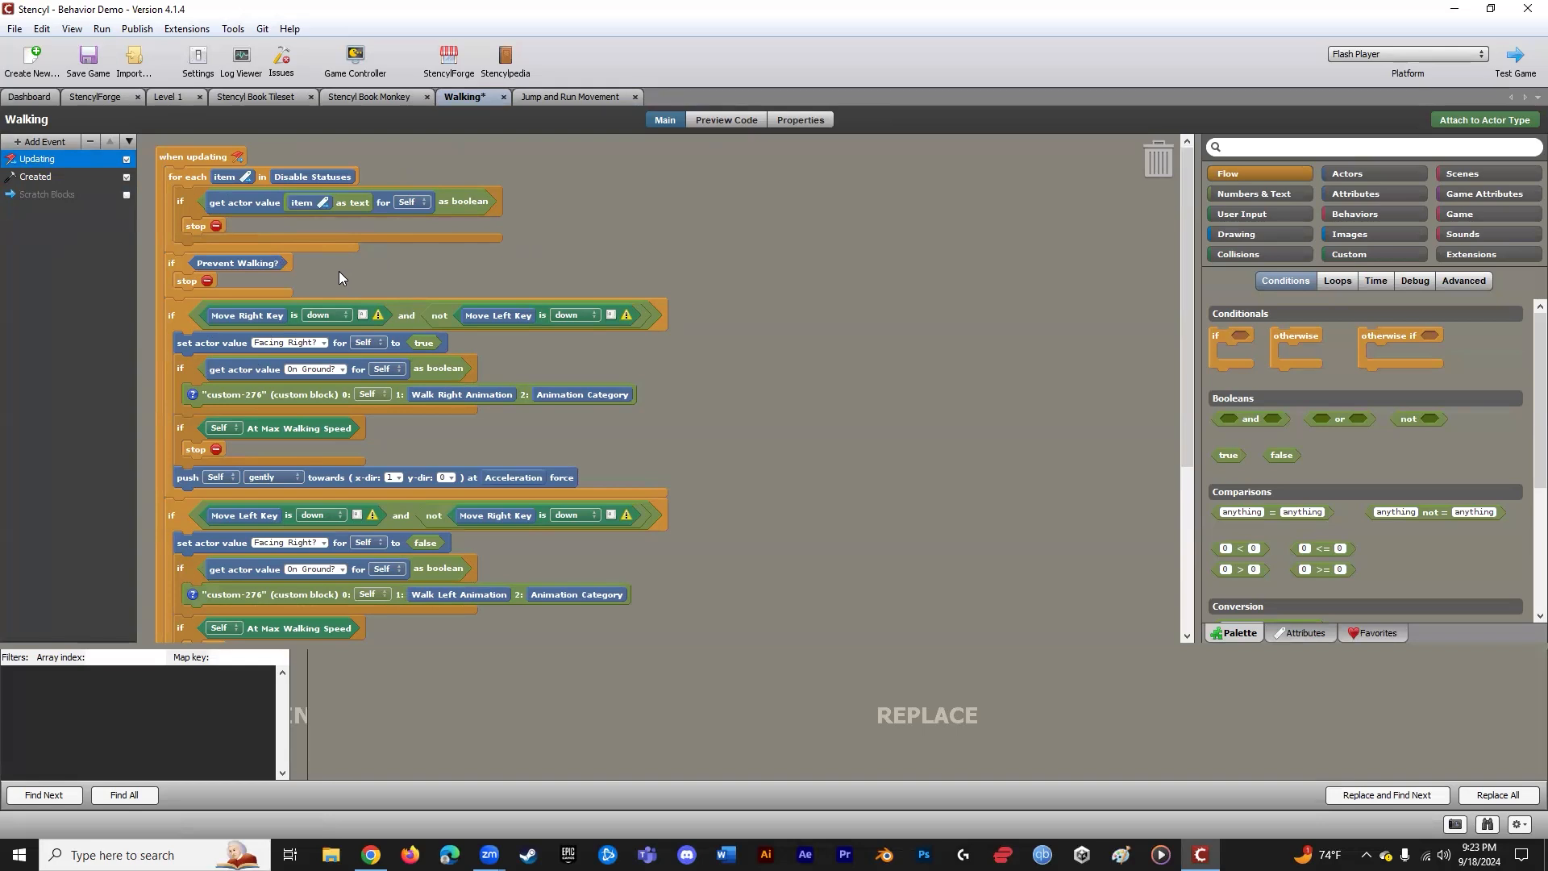
pyautogui.click(36, 177)
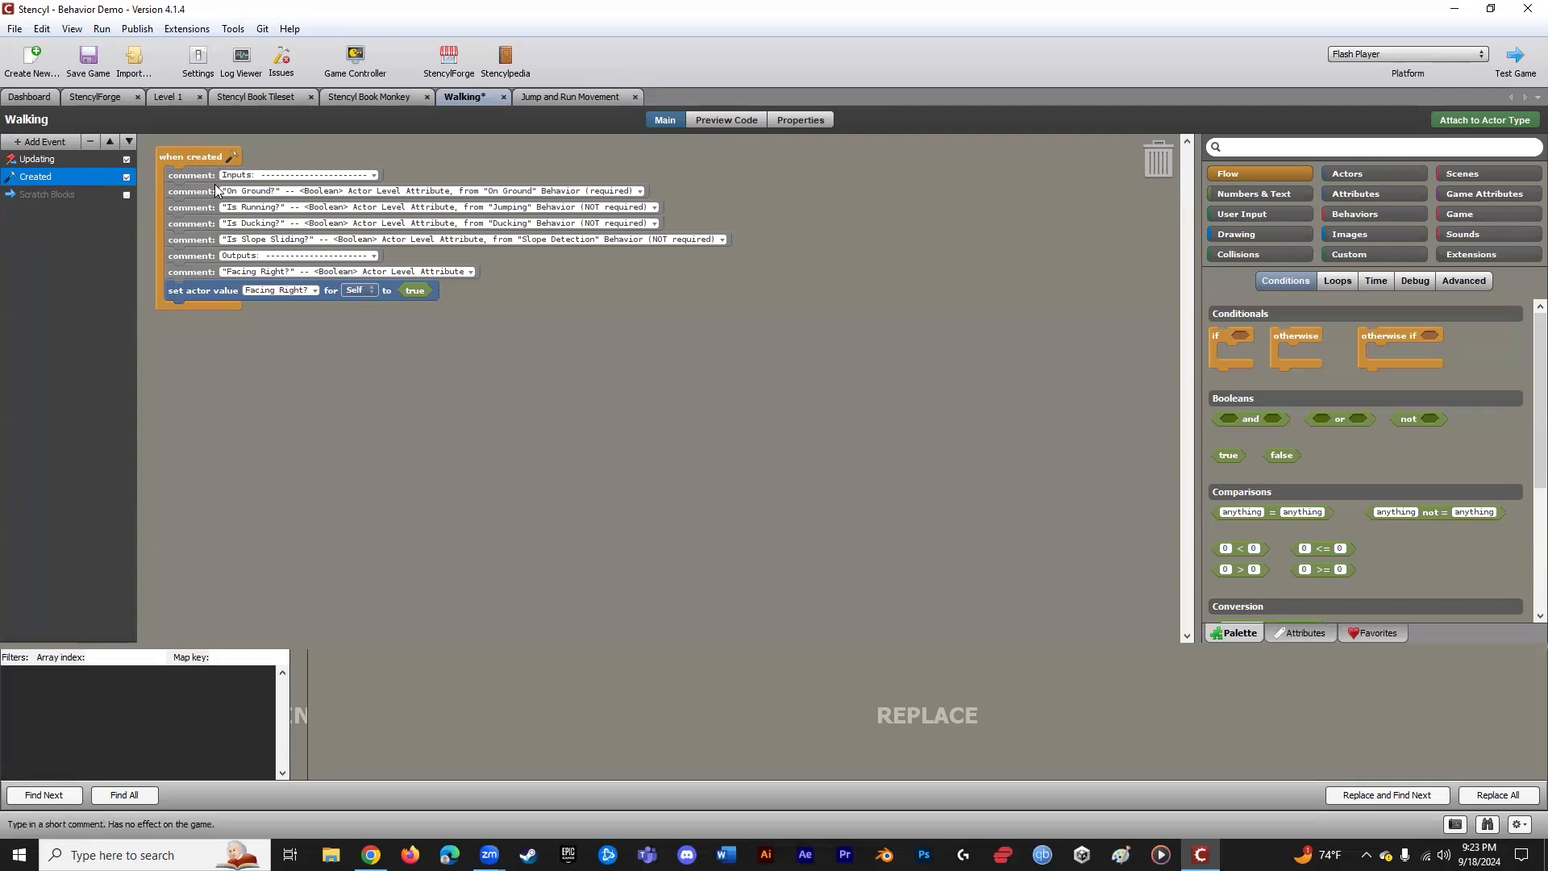
pyautogui.moveTo(239, 191); pyautogui.dragTo(368, 193)
pyautogui.click(333, 192)
pyautogui.click(1376, 196)
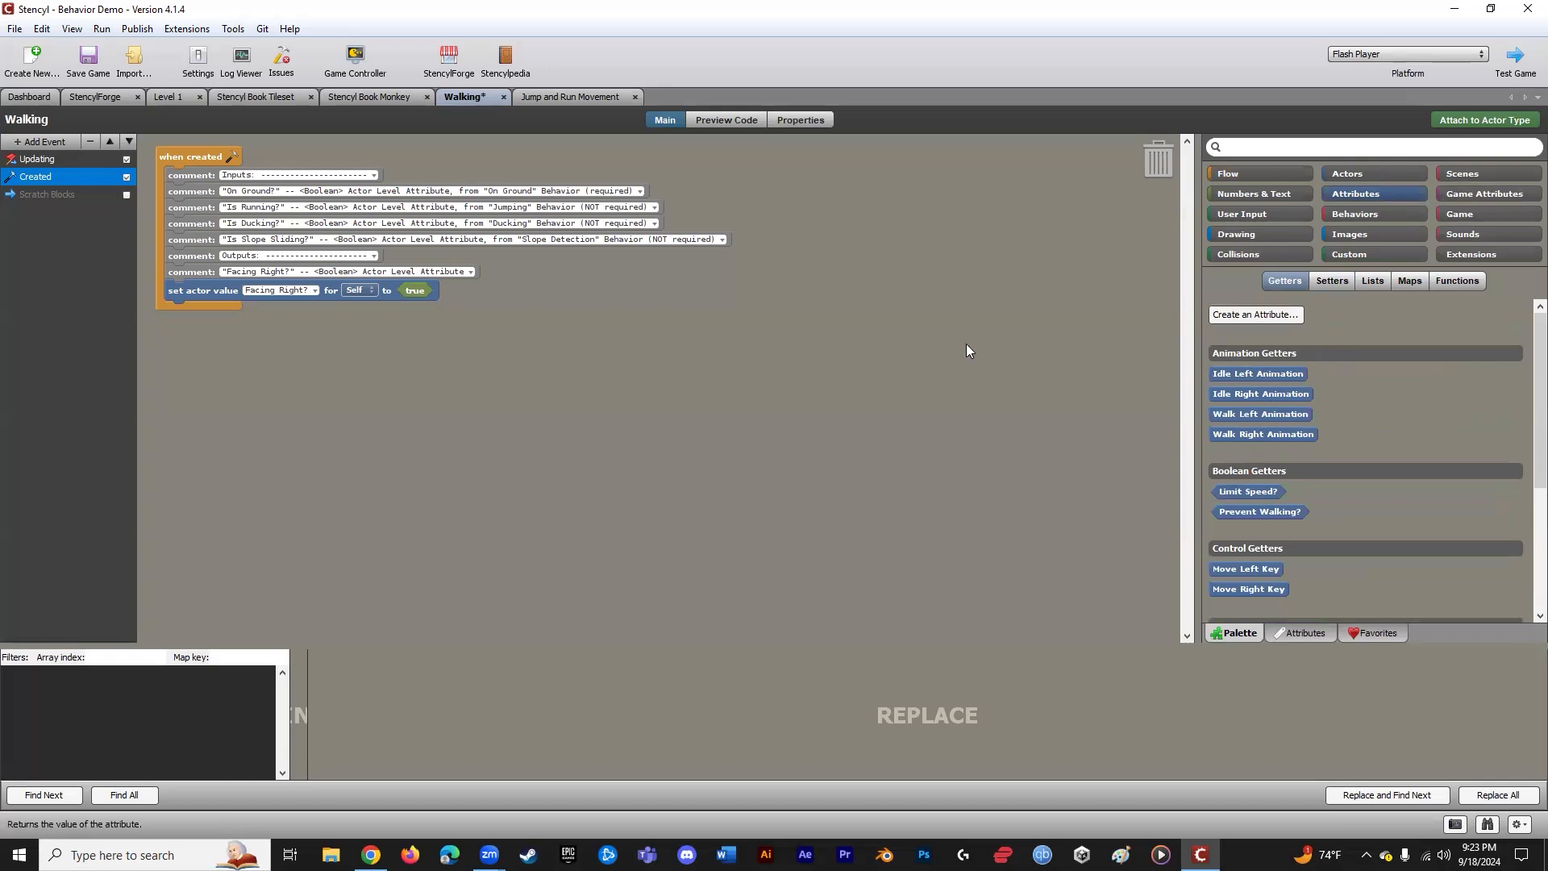
pyautogui.moveTo(482, 190); pyautogui.dragTo(633, 191)
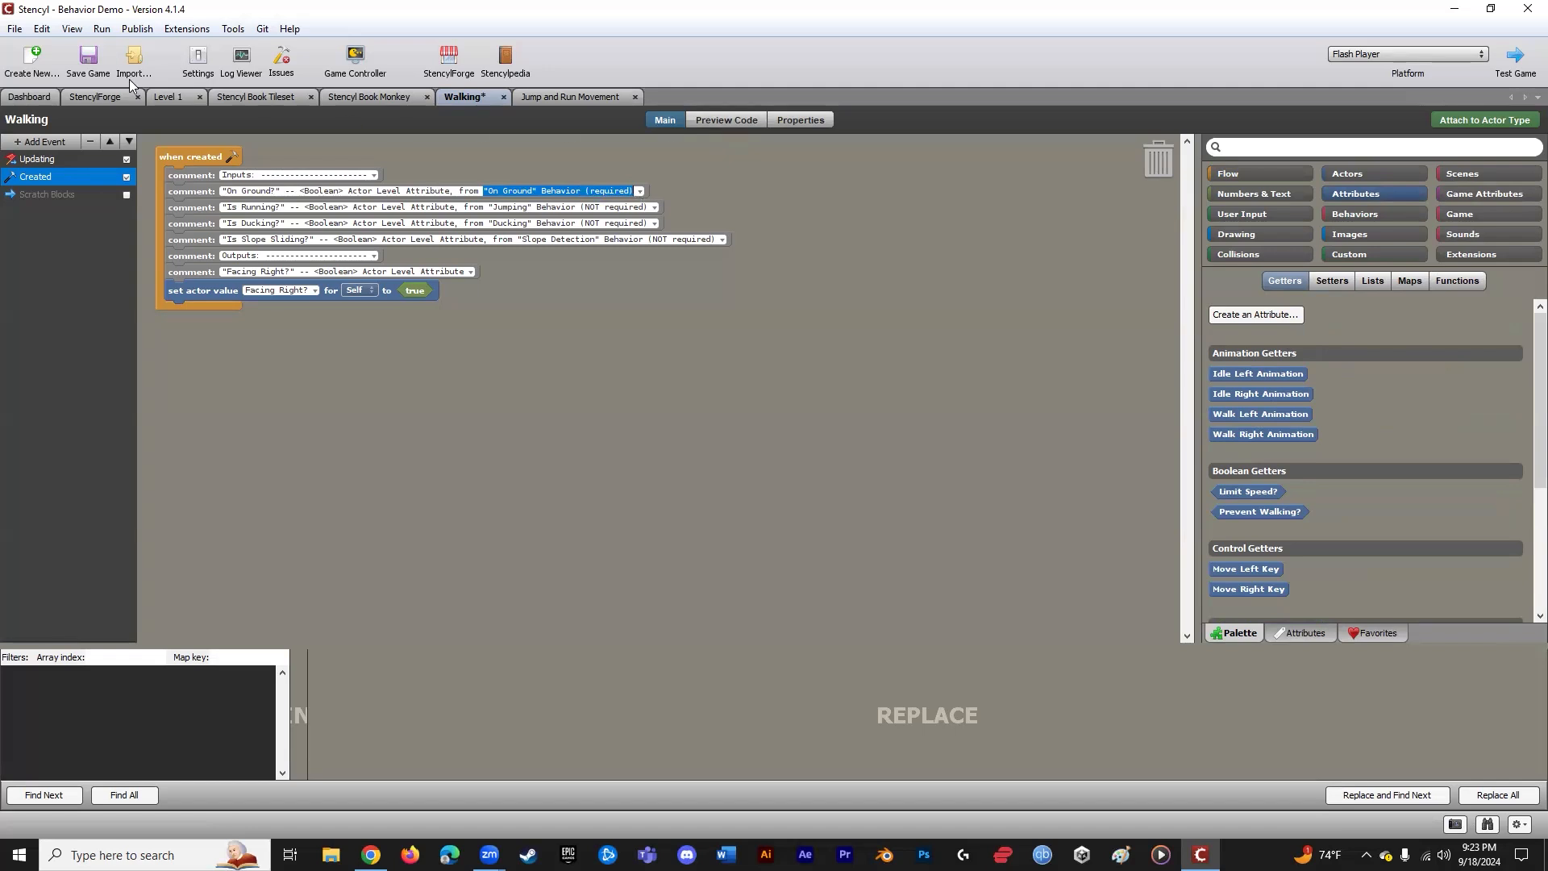
# - Return to the StencylForge behaviors and browse the Most Useful, Newest and Highest Rated lists
pyautogui.click(94, 96)
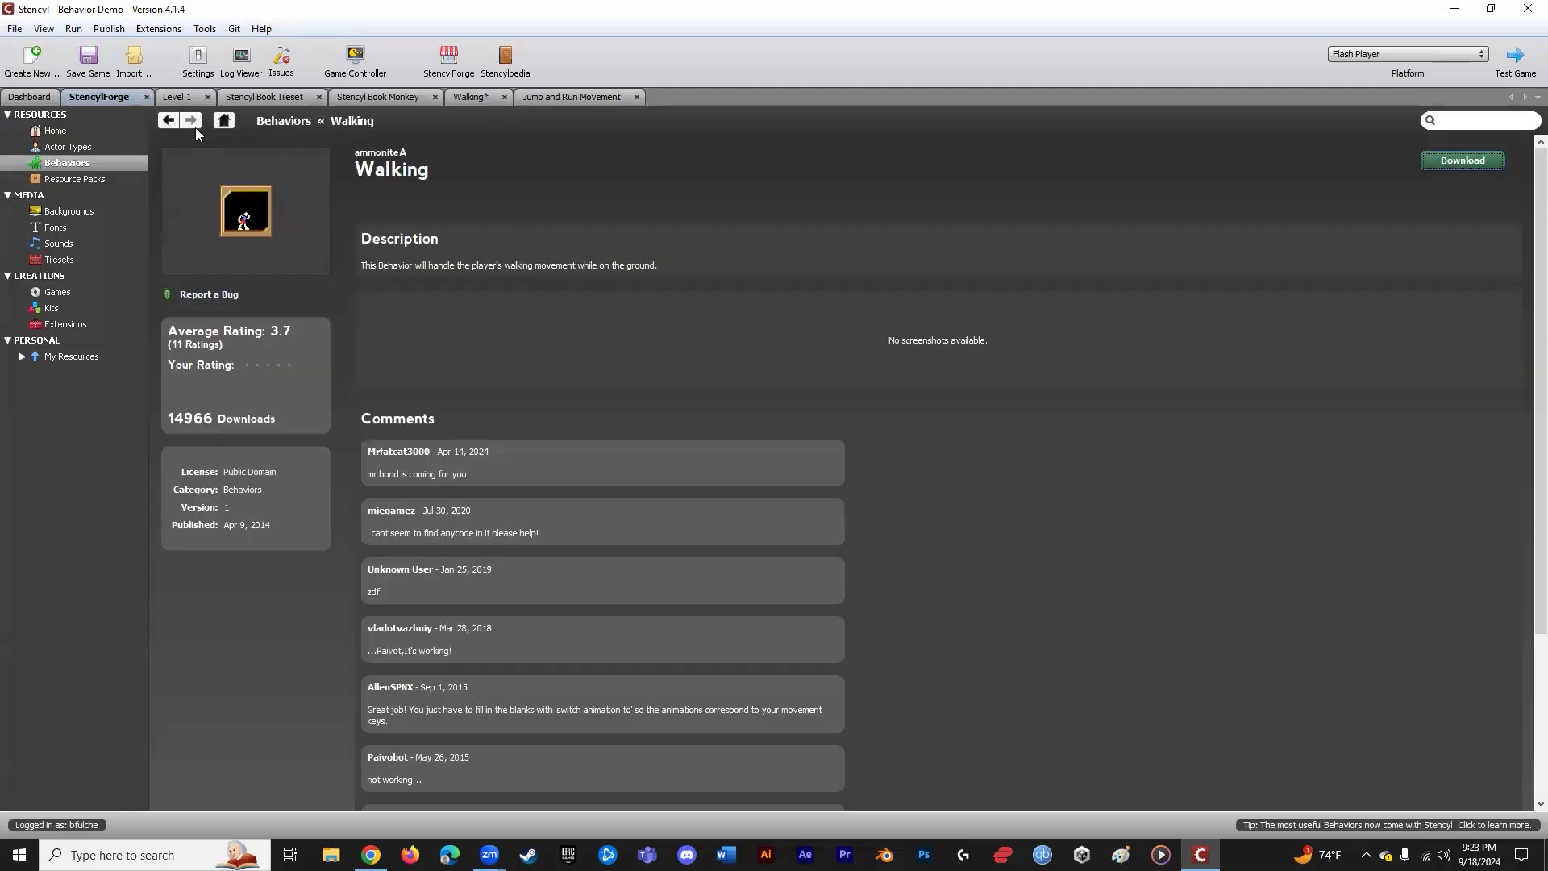
pyautogui.click(282, 122)
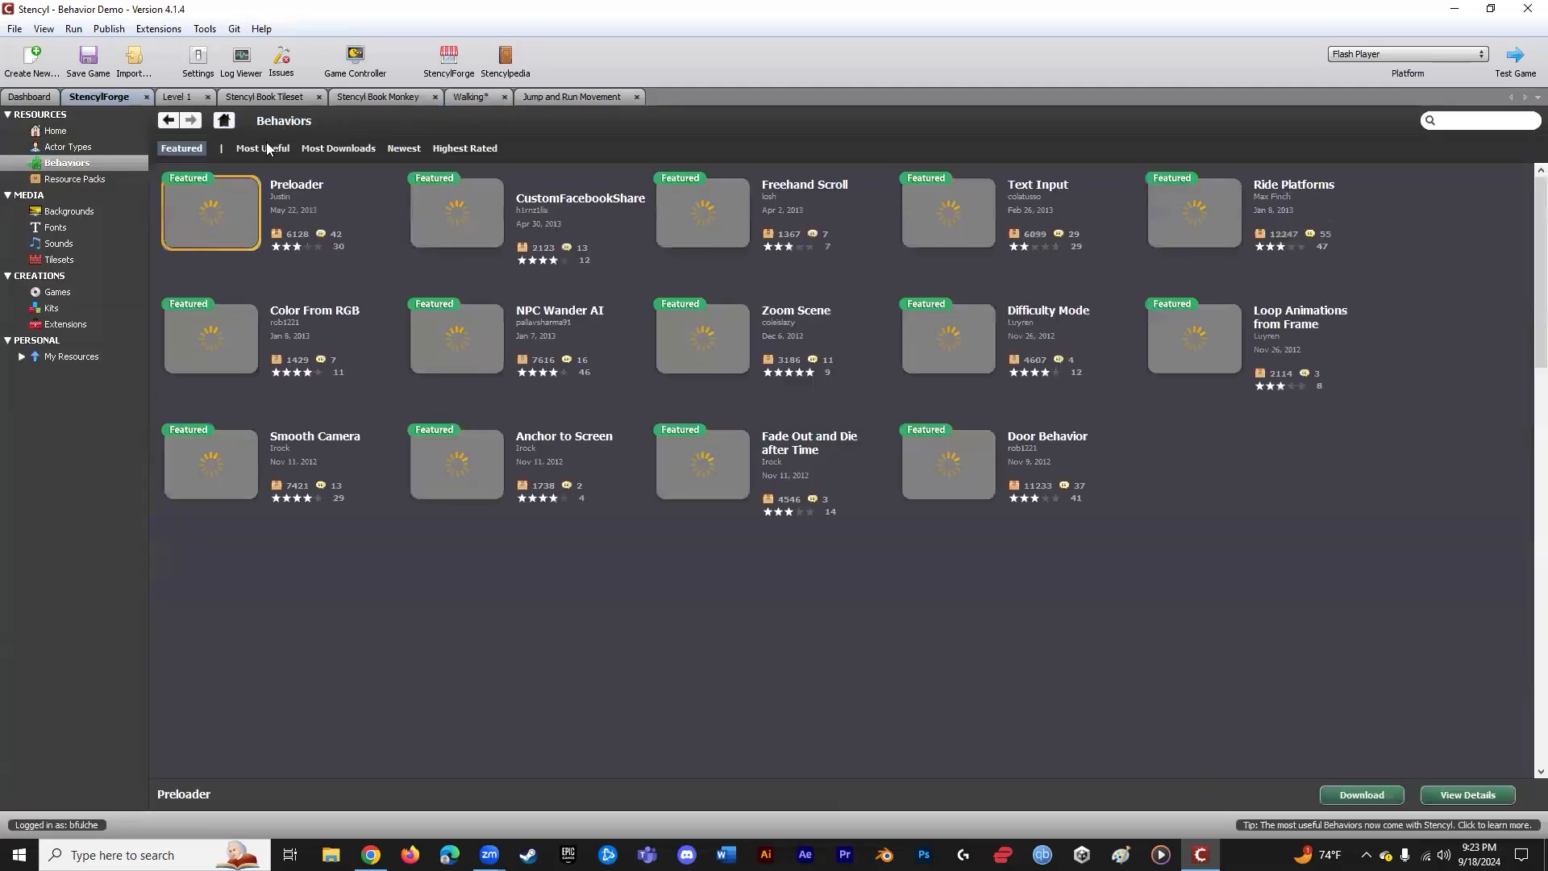
pyautogui.click(261, 150)
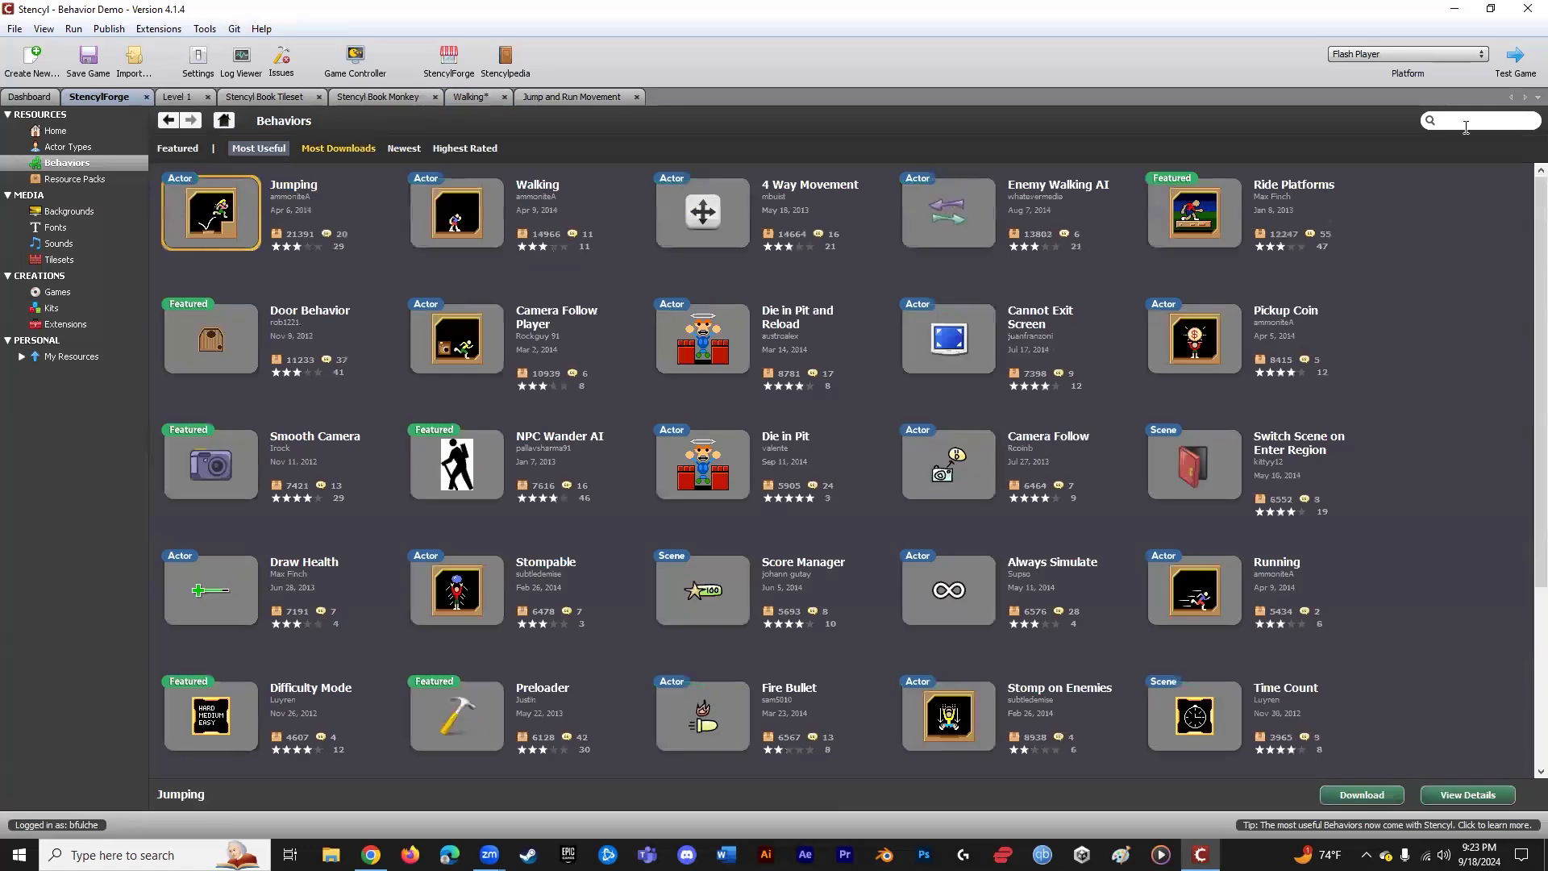
pyautogui.scroll(-3, 844, 437)
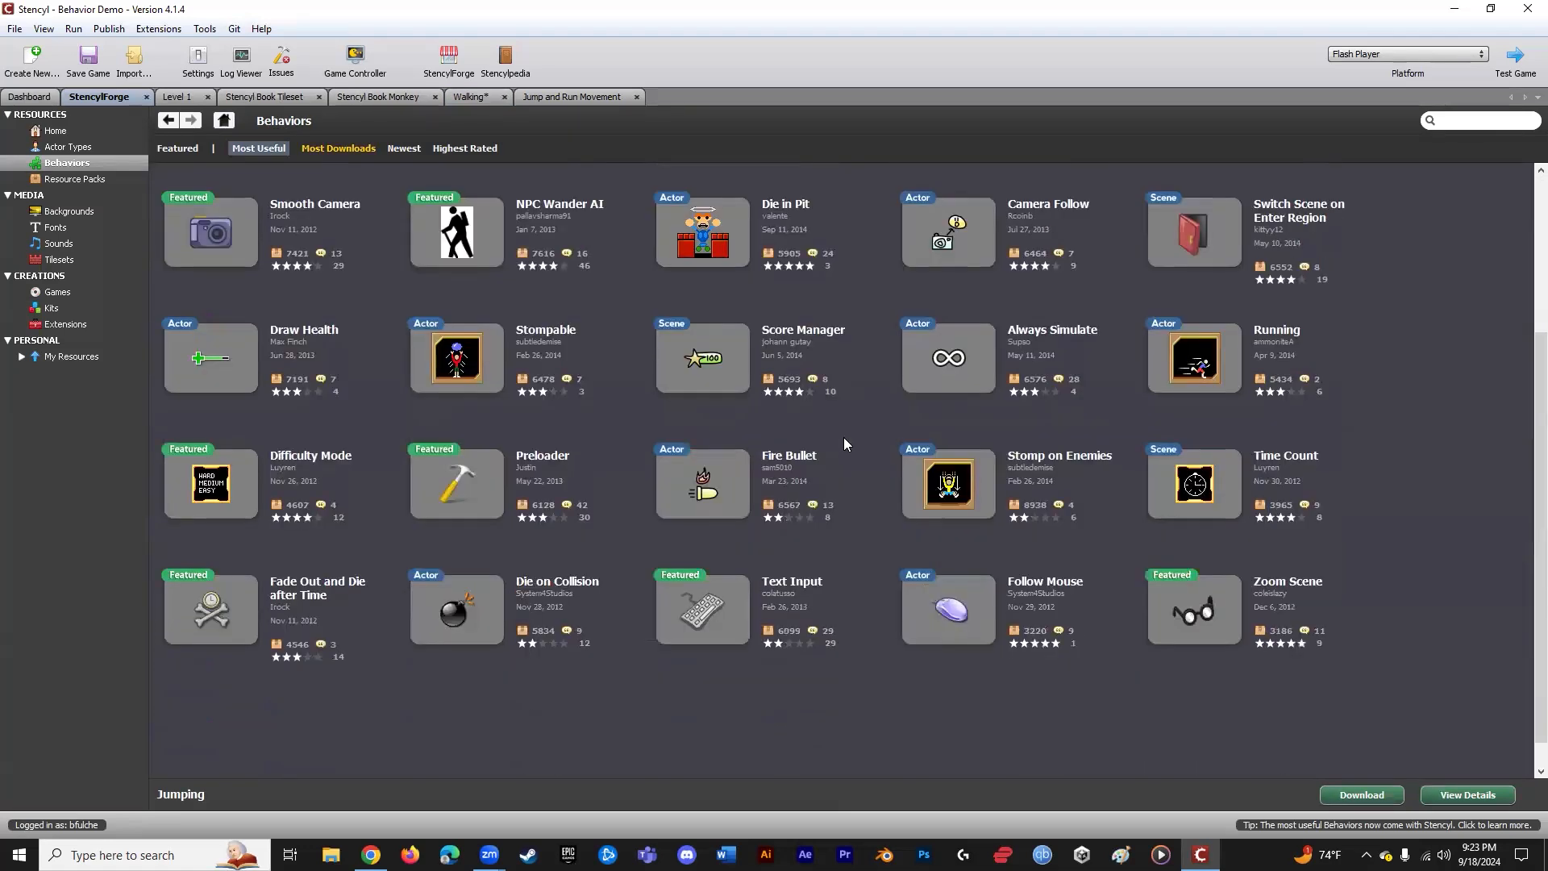
pyautogui.scroll(3, 603, 418)
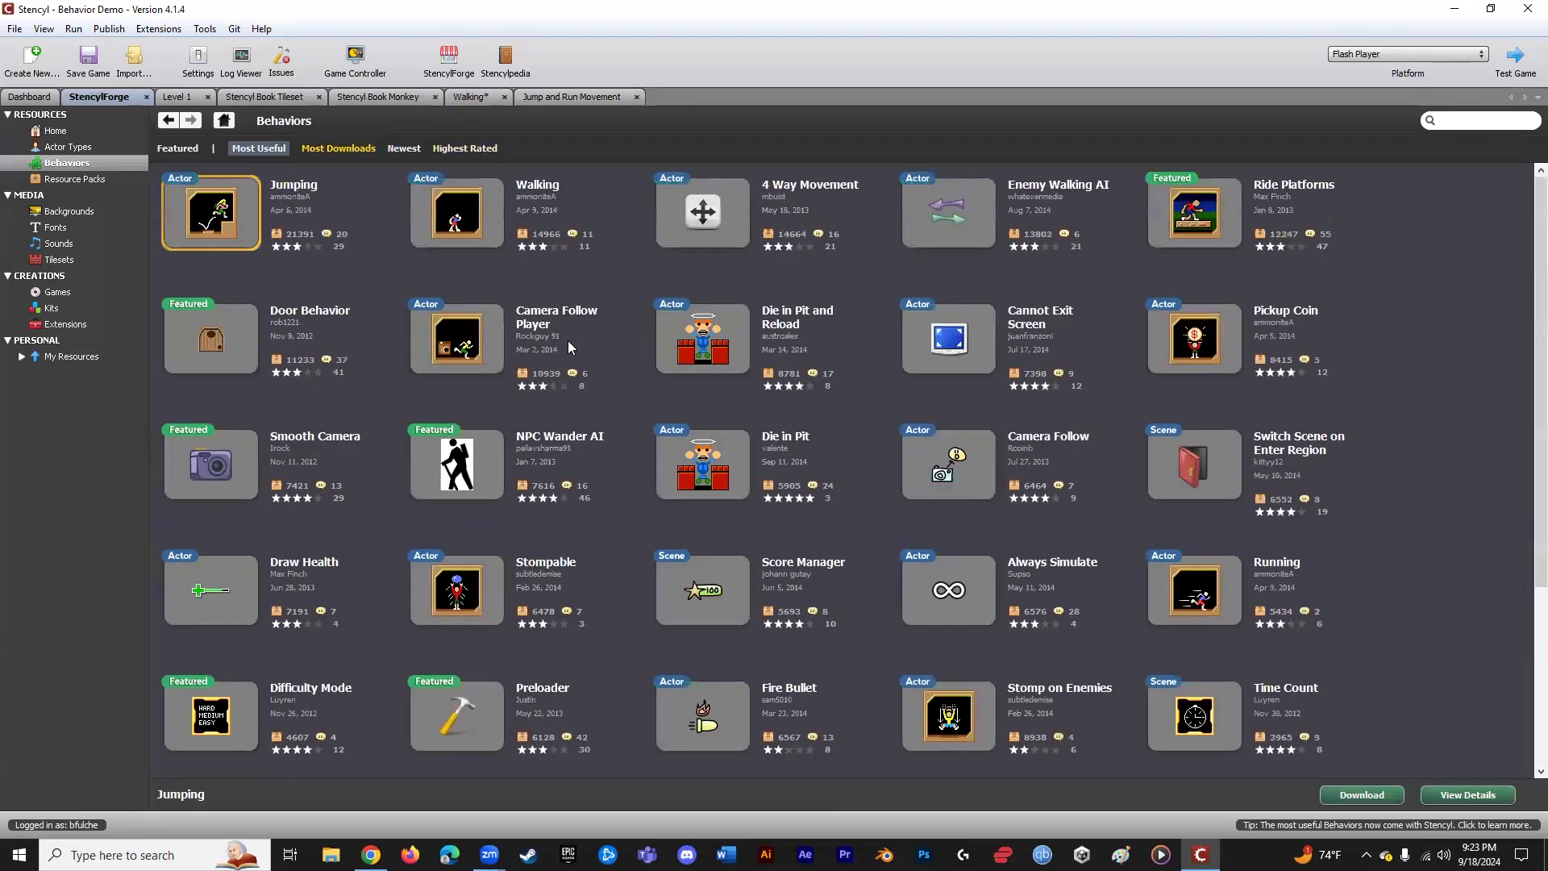
pyautogui.click(406, 149)
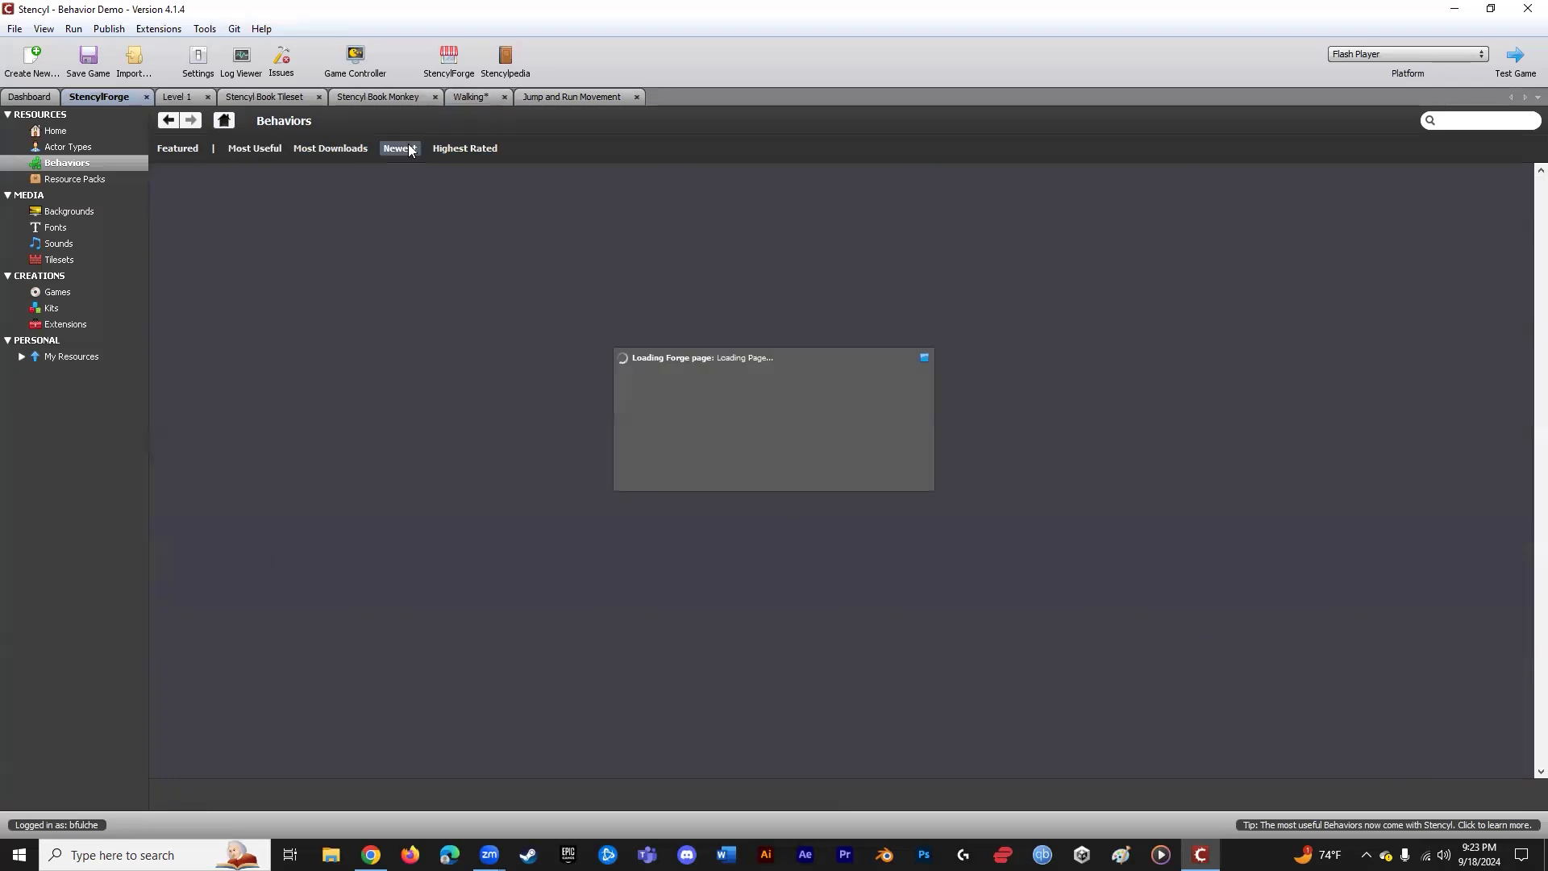
pyautogui.click(474, 149)
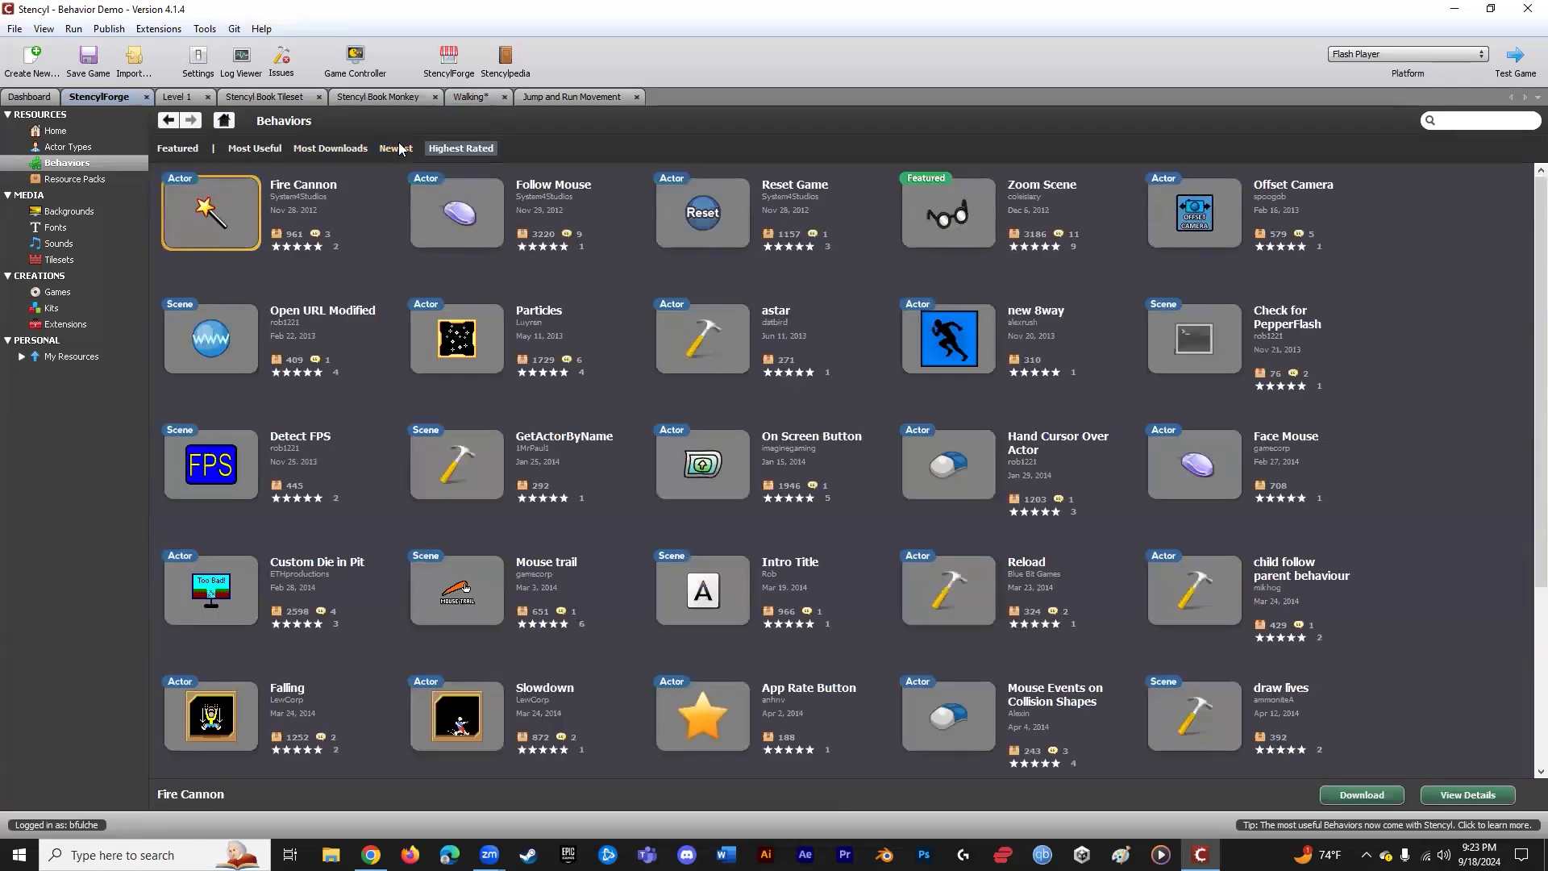
# - Close the open Walking and Jump and Run Movement behaviors, keeping the Stencyl Book Monkey actor open
pyautogui.click(256, 97)
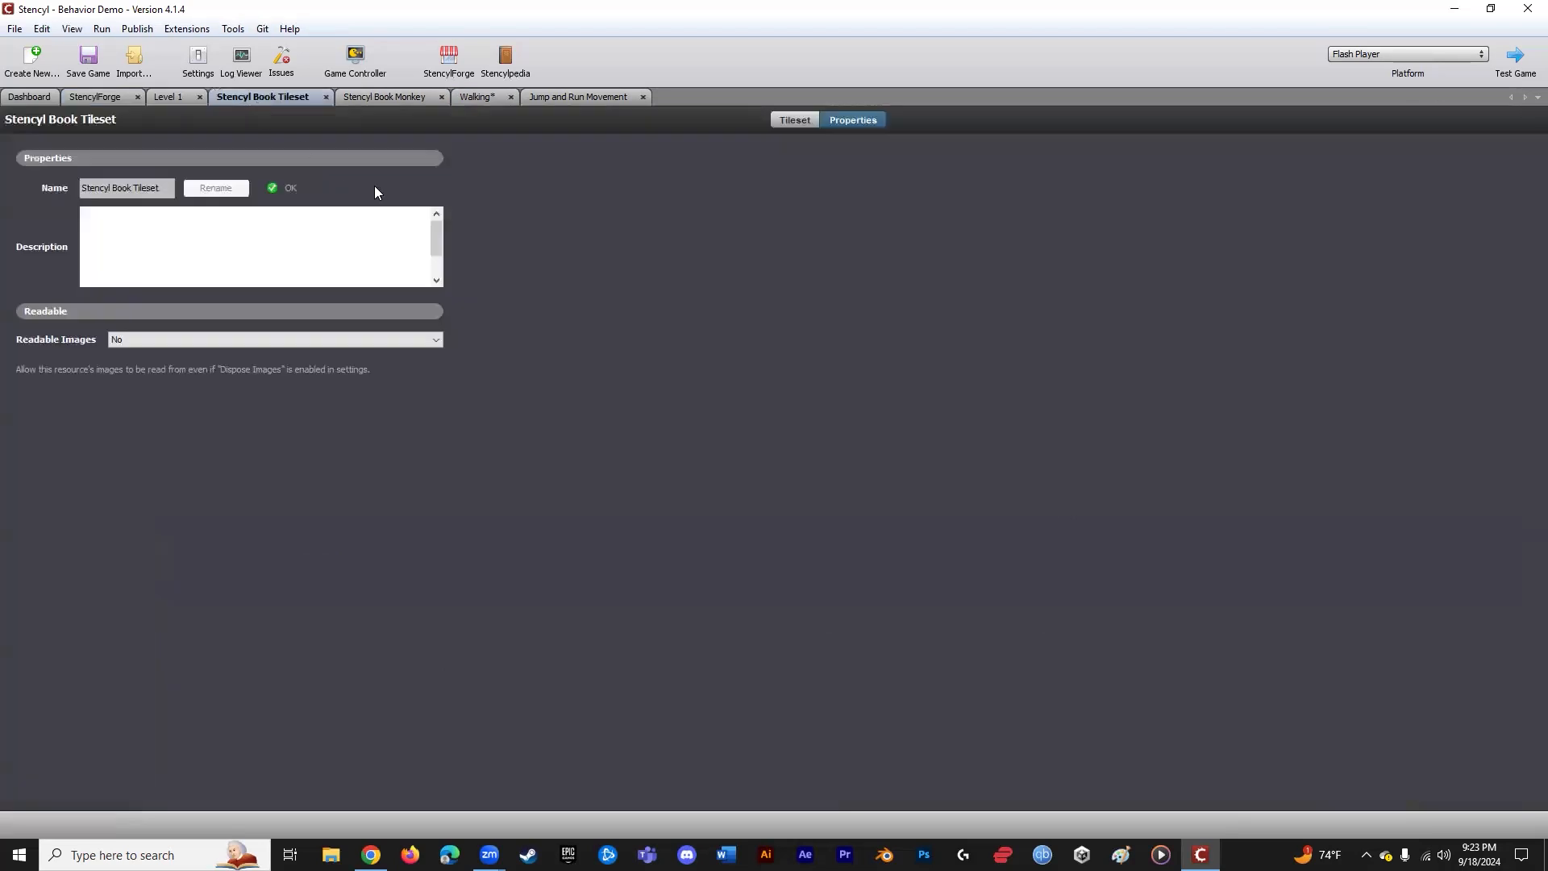
pyautogui.click(376, 99)
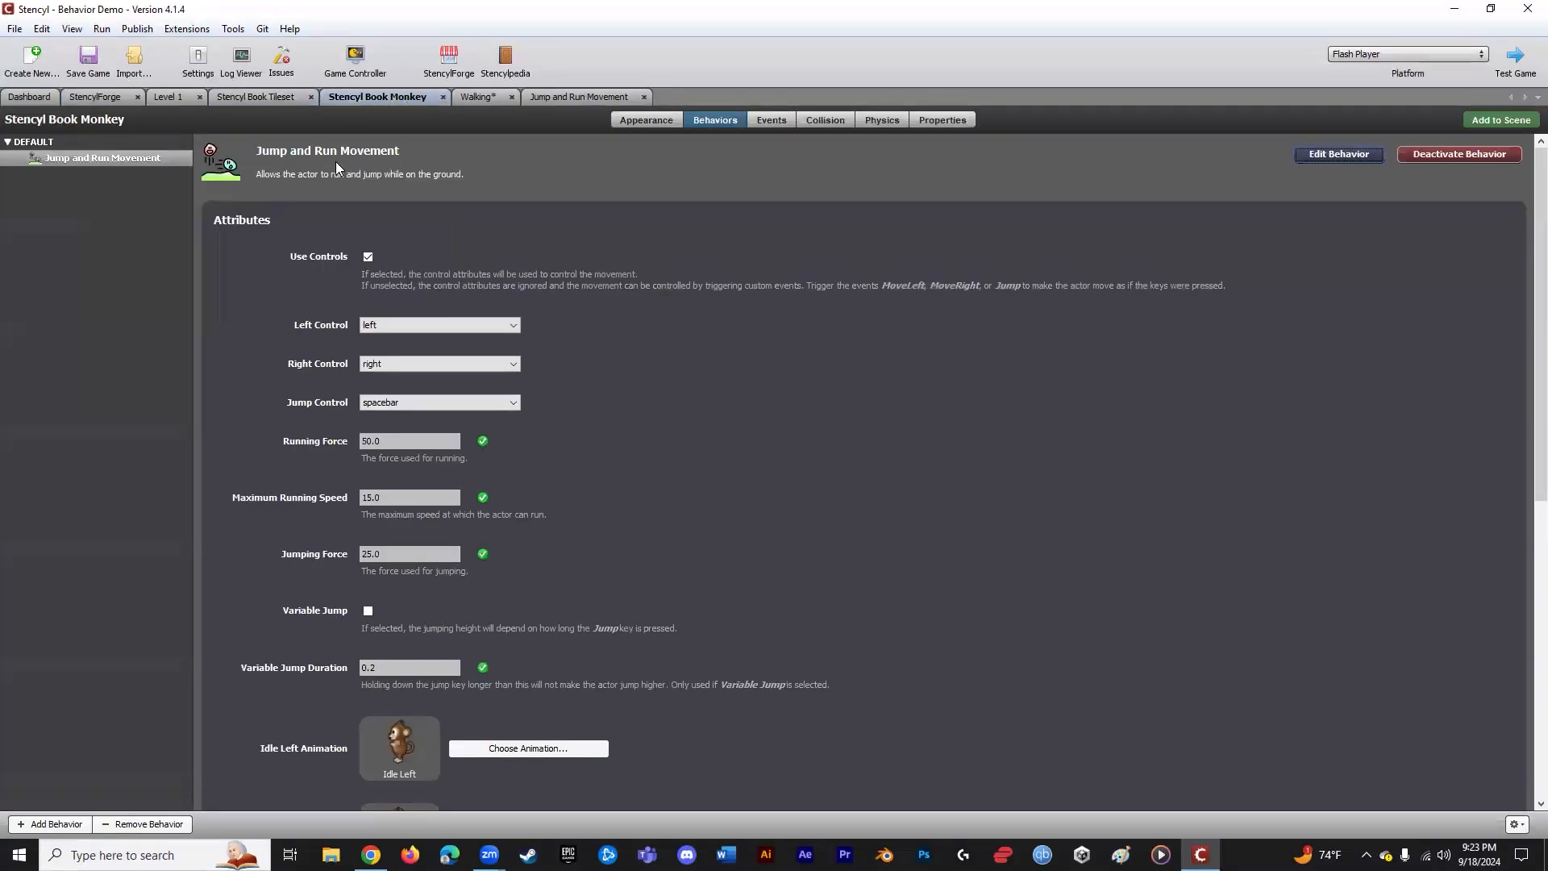
pyautogui.click(511, 95)
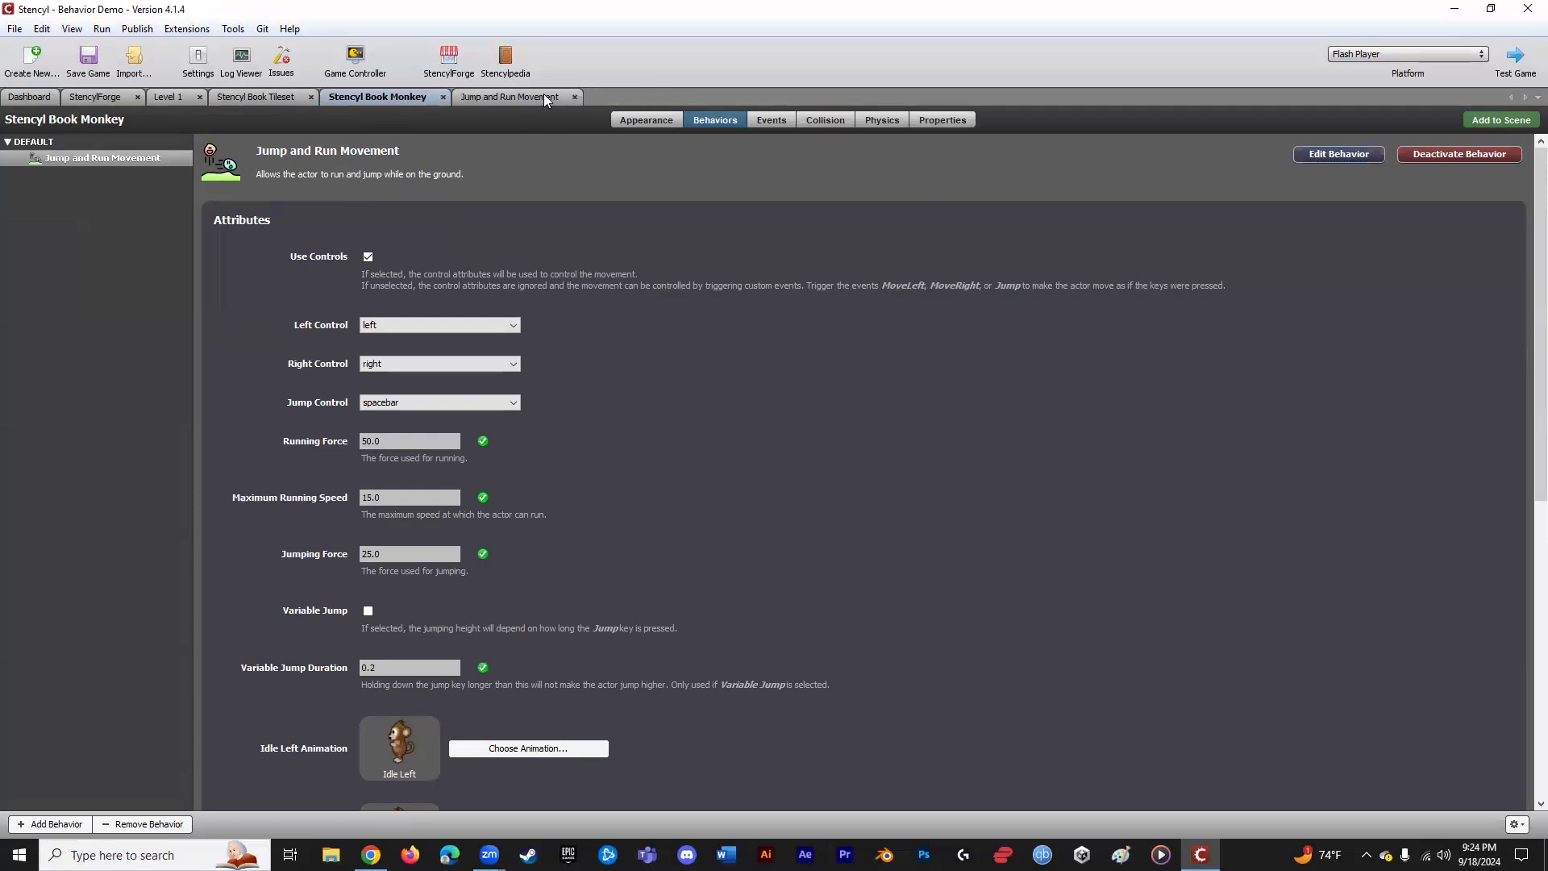
pyautogui.click(519, 98)
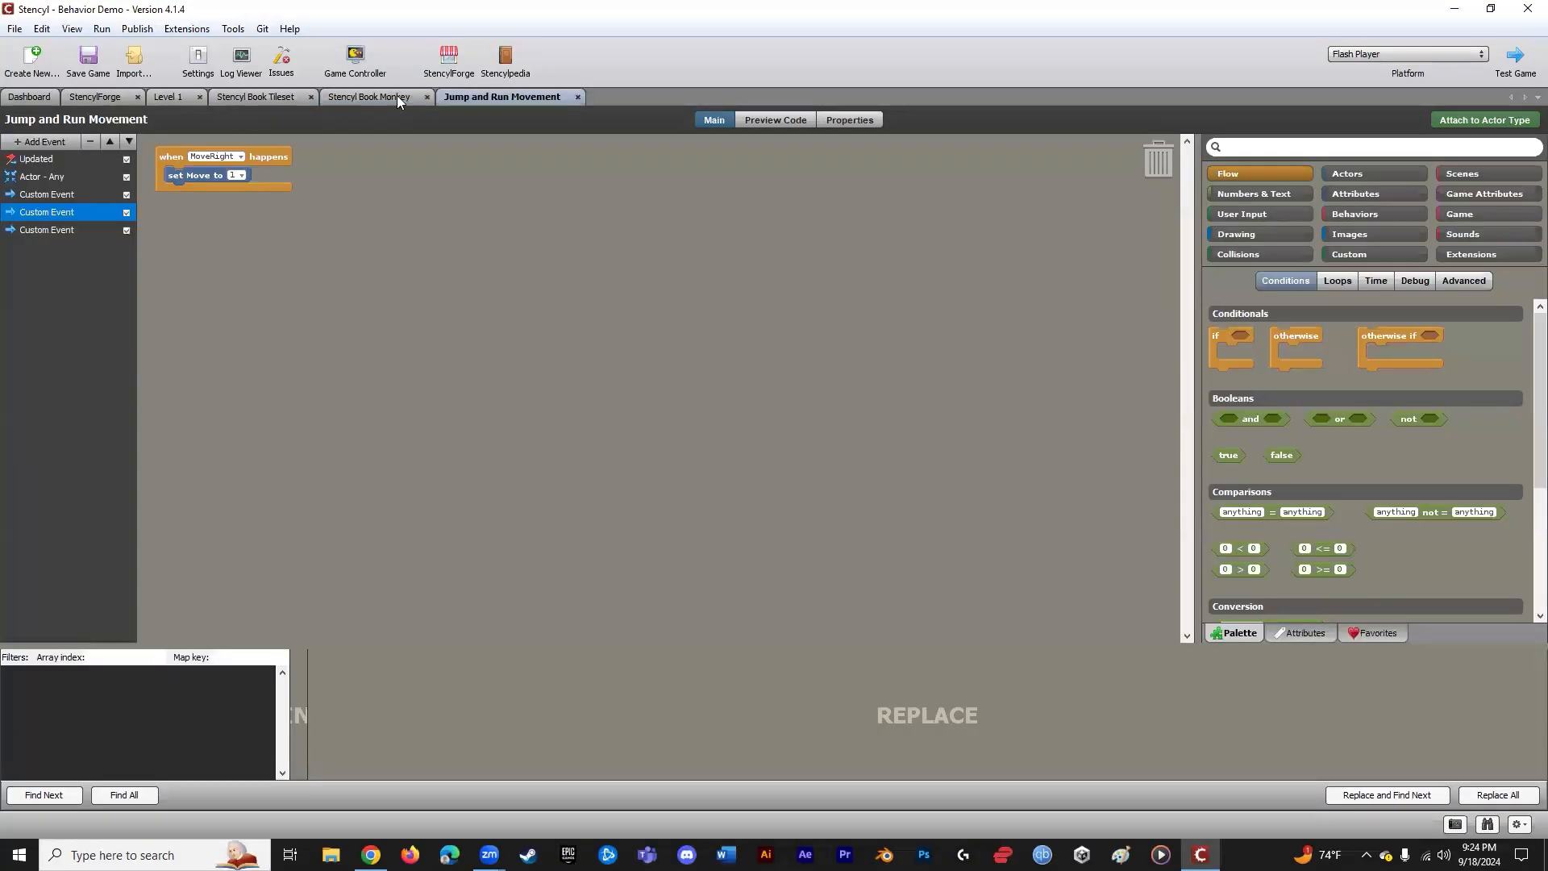
pyautogui.click(576, 98)
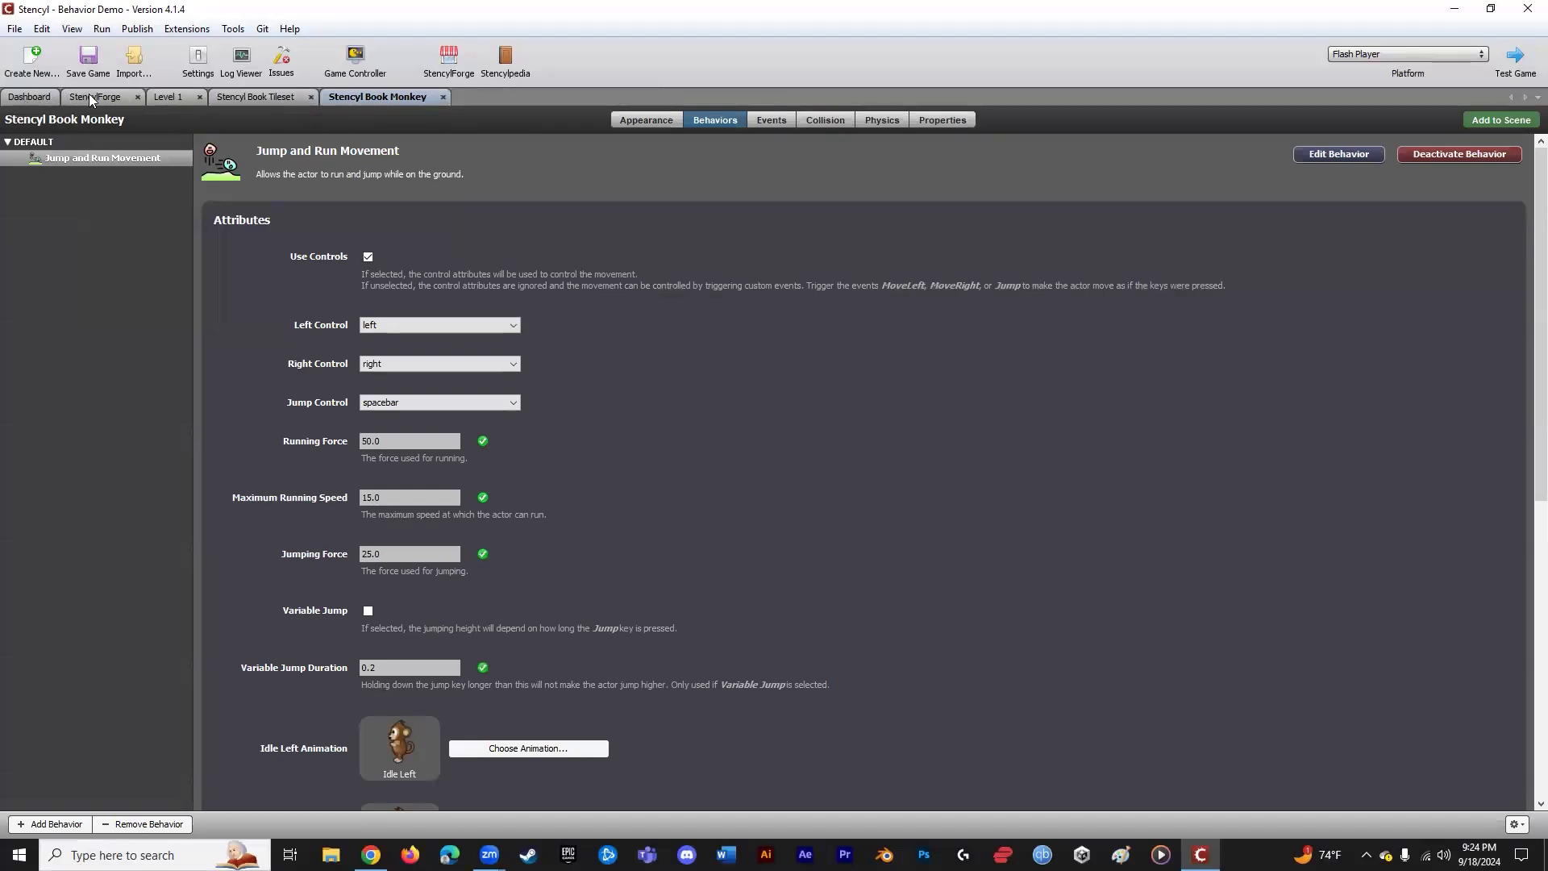
# - Remove the Walking behavior from the game's actor behaviors
pyautogui.click(52, 98)
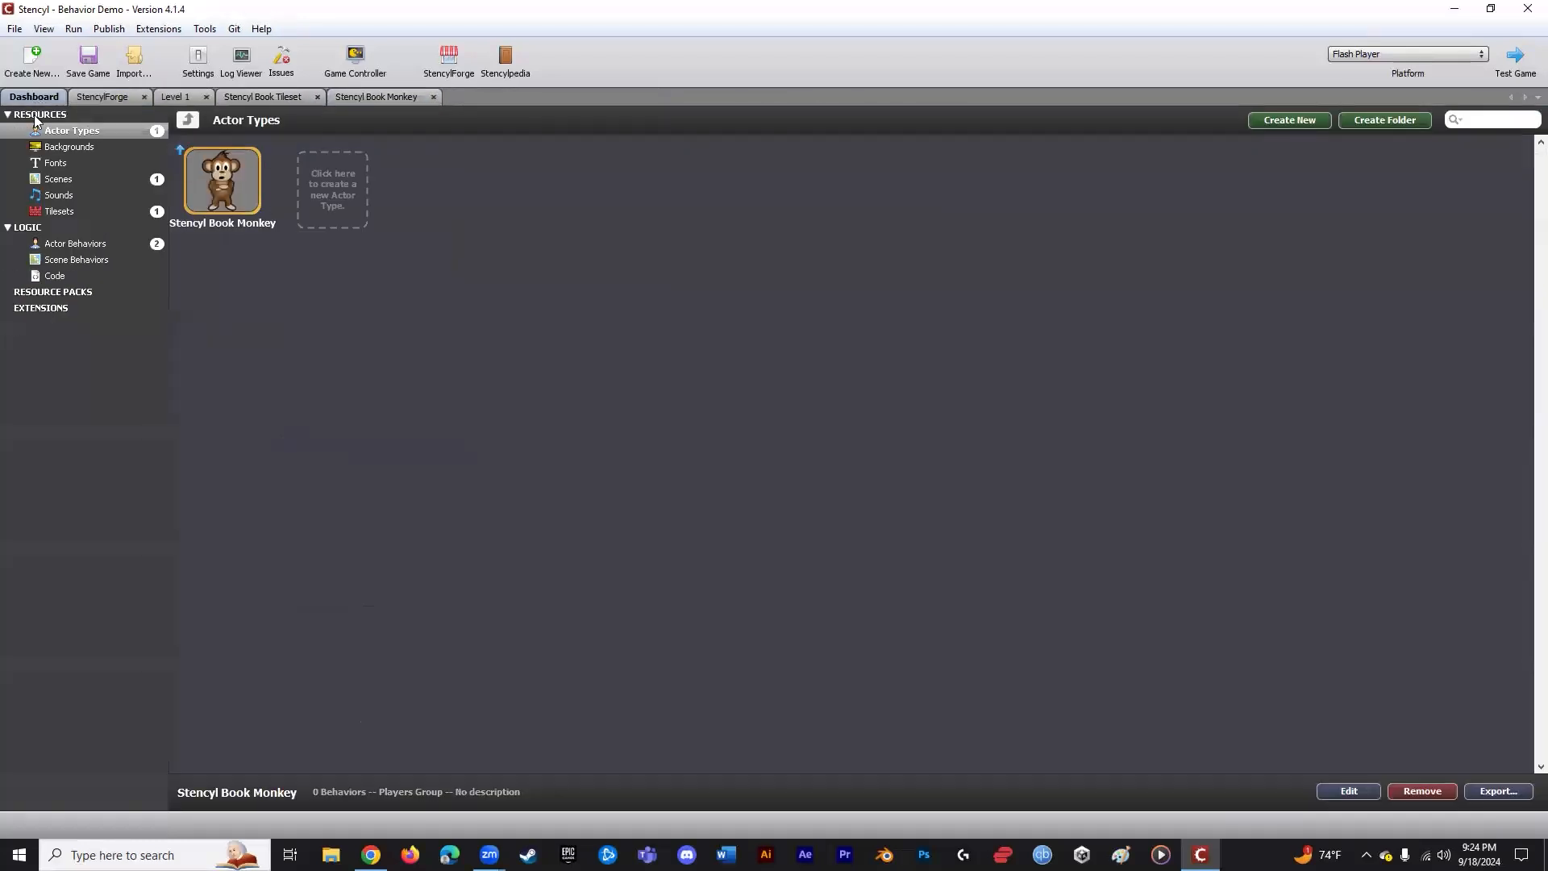
pyautogui.click(103, 242)
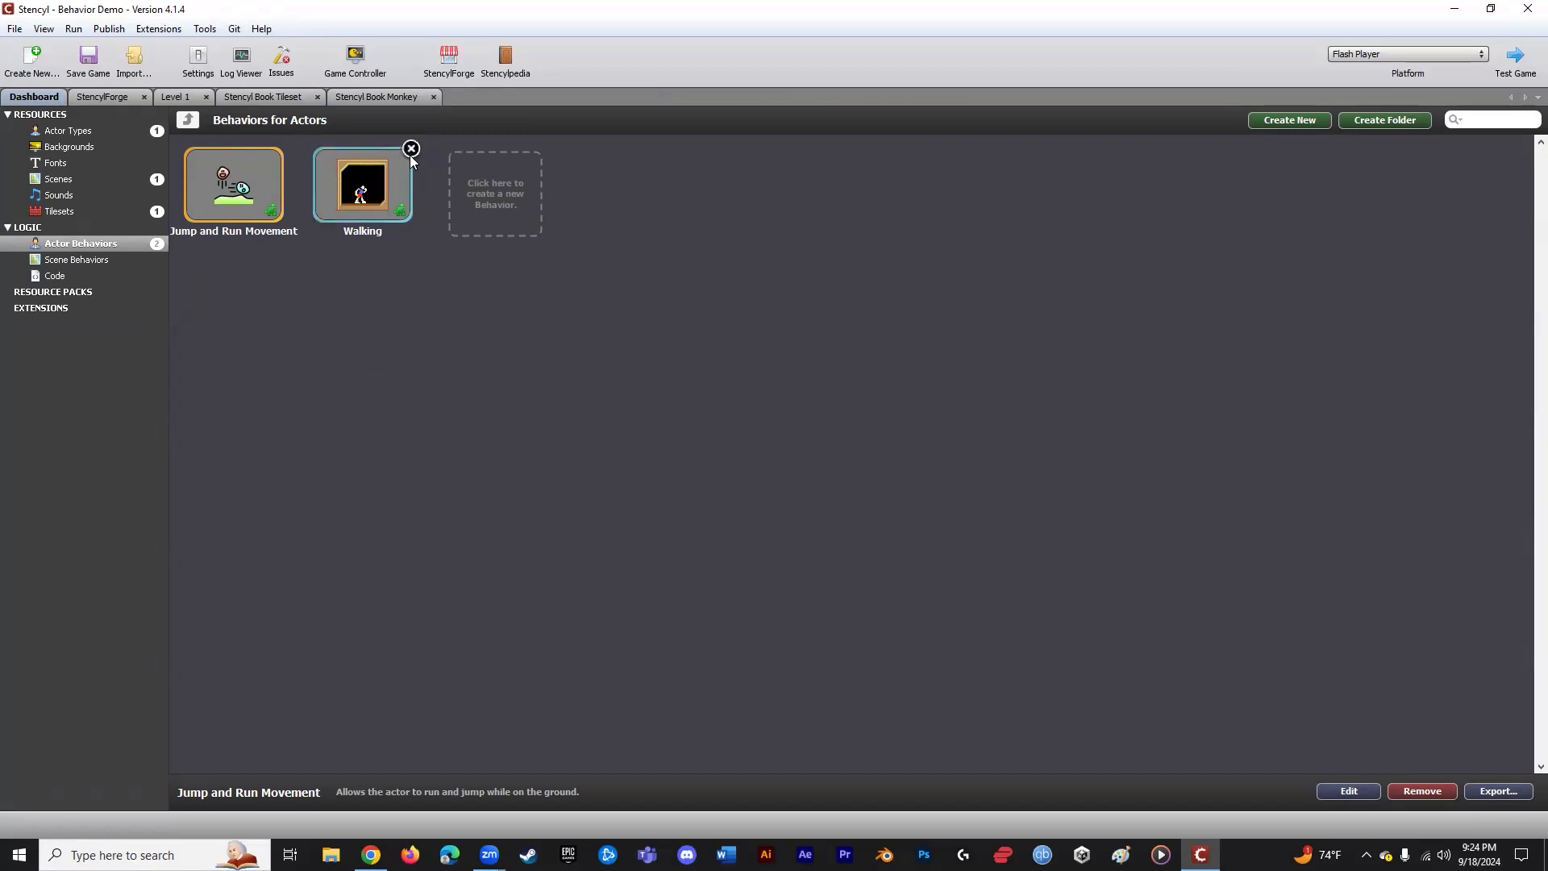
pyautogui.click(412, 148)
pyautogui.click(803, 468)
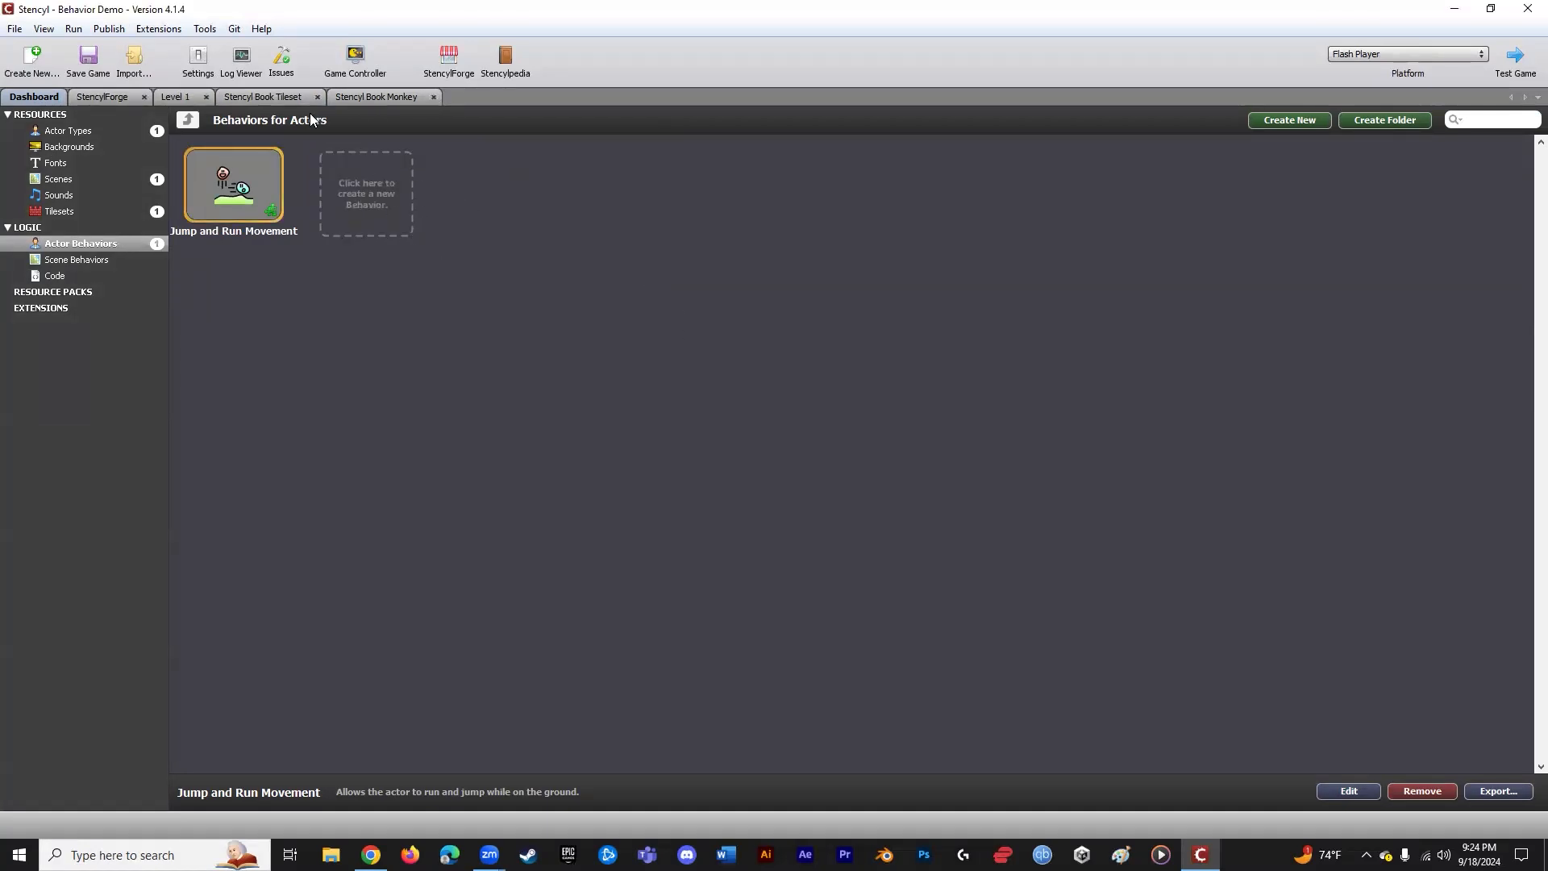
pyautogui.click(74, 133)
pyautogui.click(337, 187)
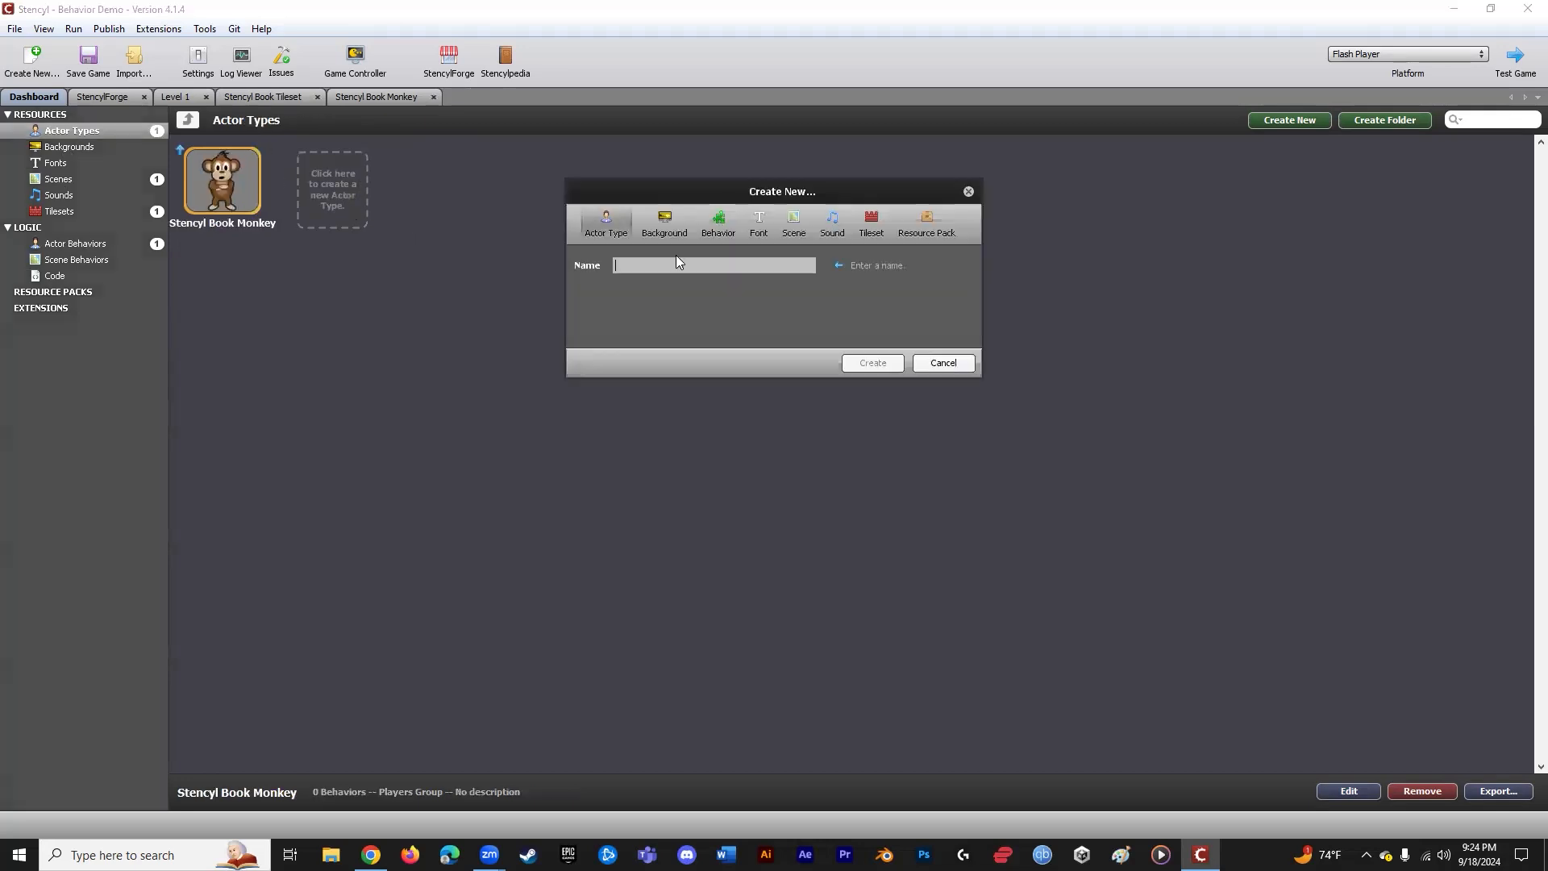
pyautogui.click(944, 363)
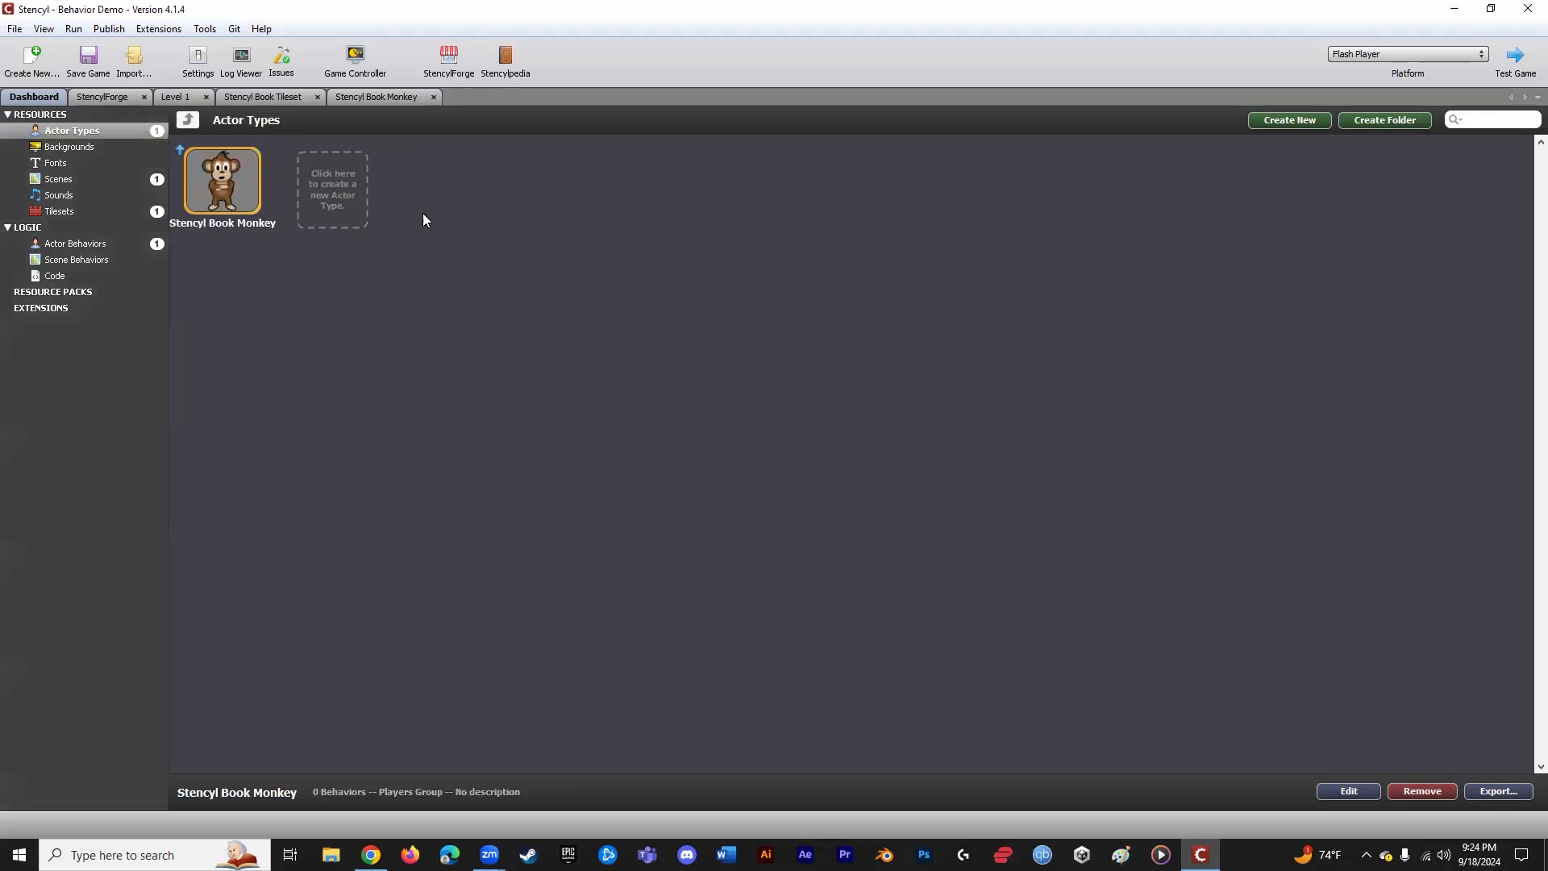
# - Download the Stencyl Book Snake actor type from StencylForge and name its animation "idle"
pyautogui.click(106, 97)
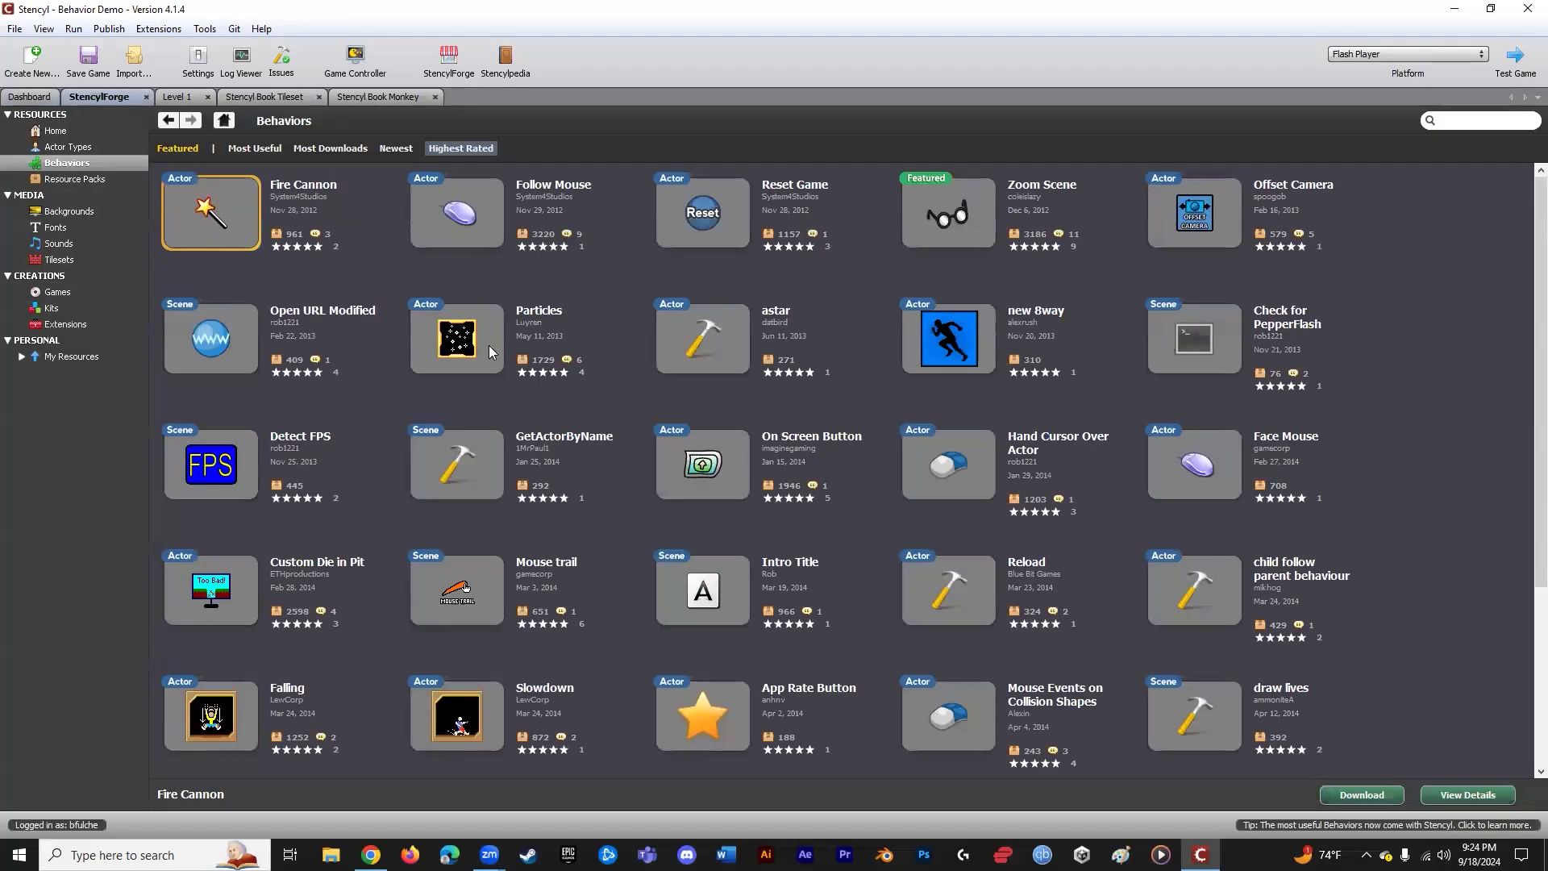
pyautogui.click(77, 147)
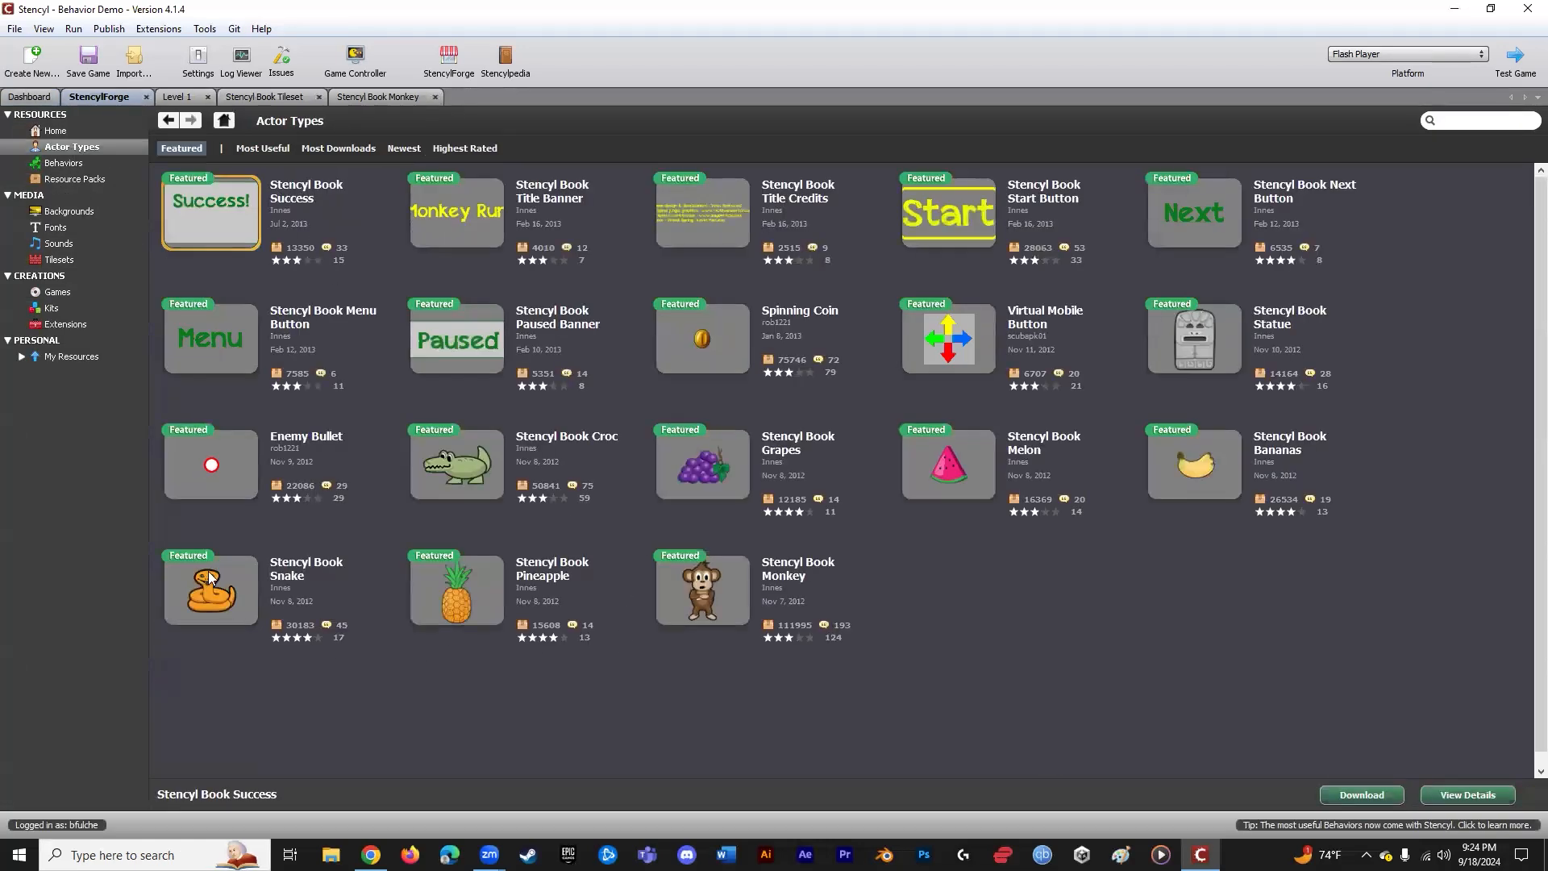
pyautogui.click(214, 598)
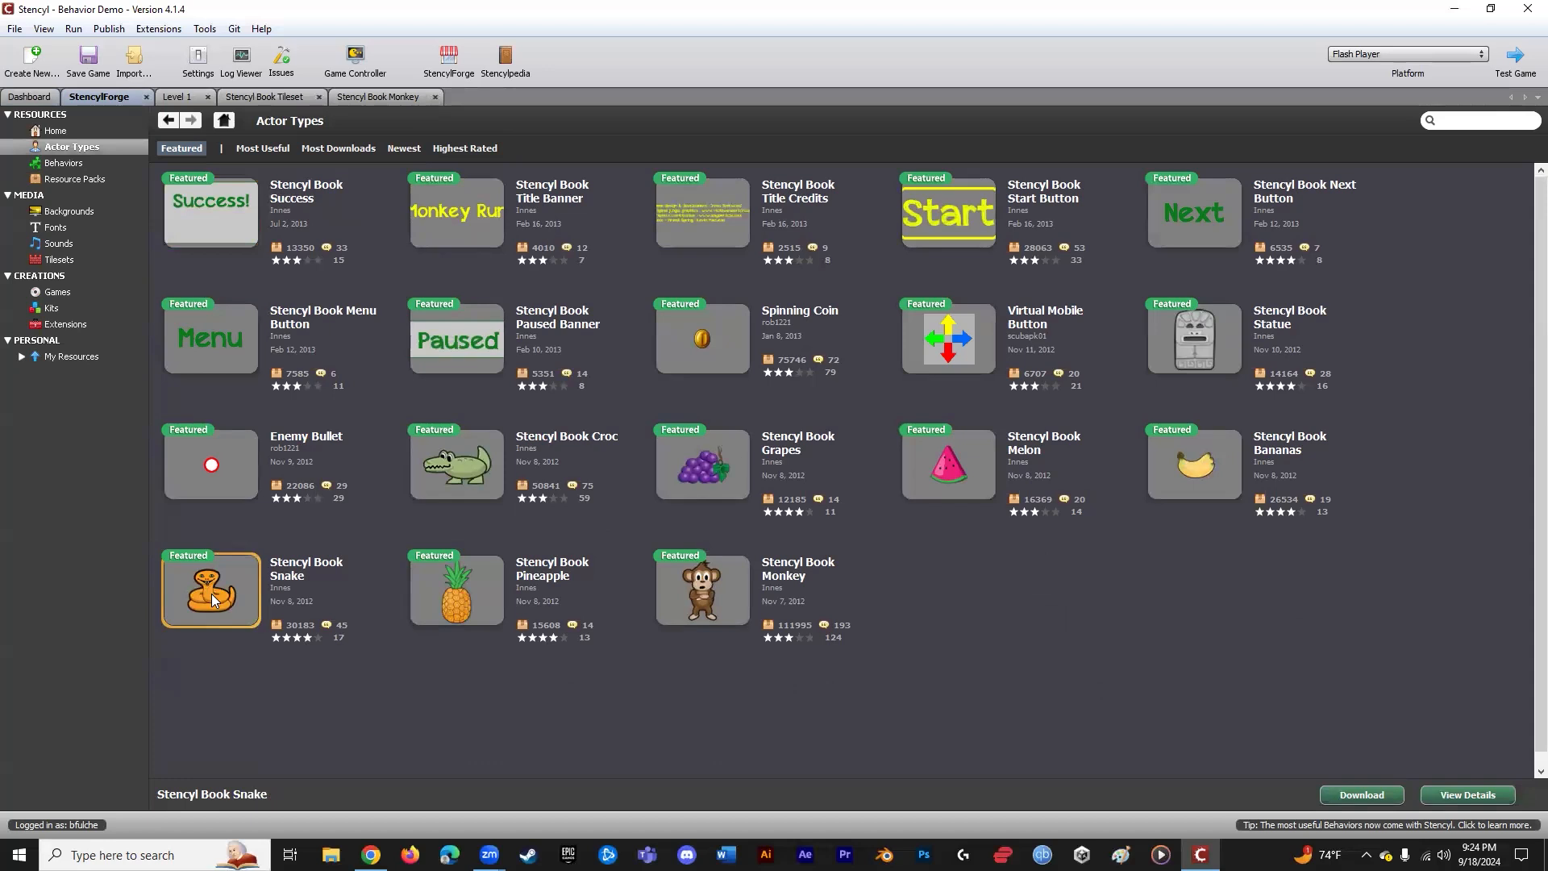
pyautogui.doubleClick(211, 594)
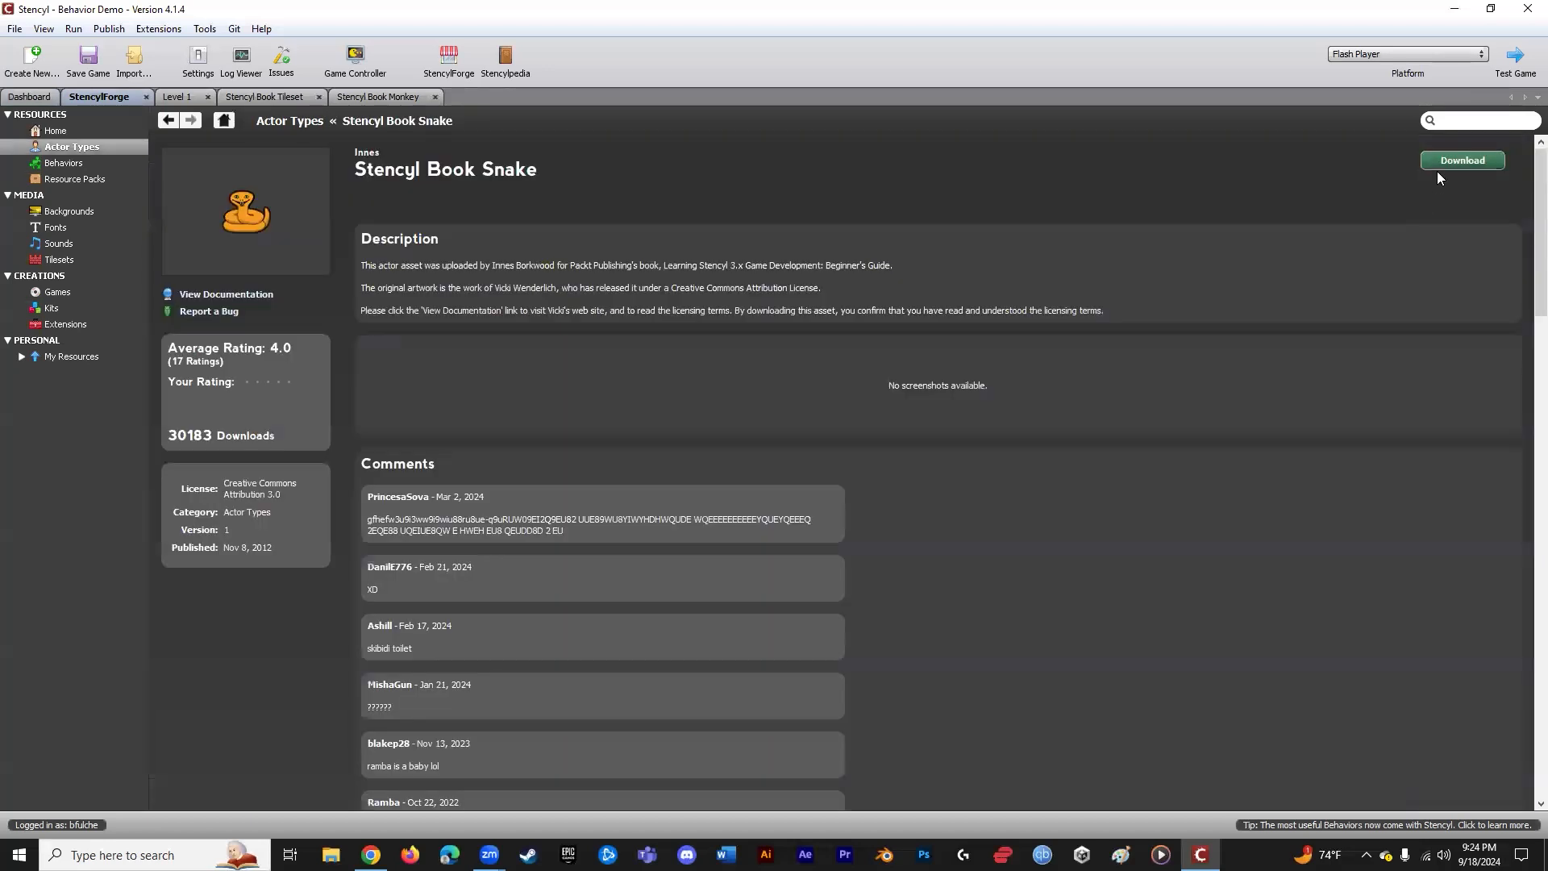
pyautogui.click(1444, 161)
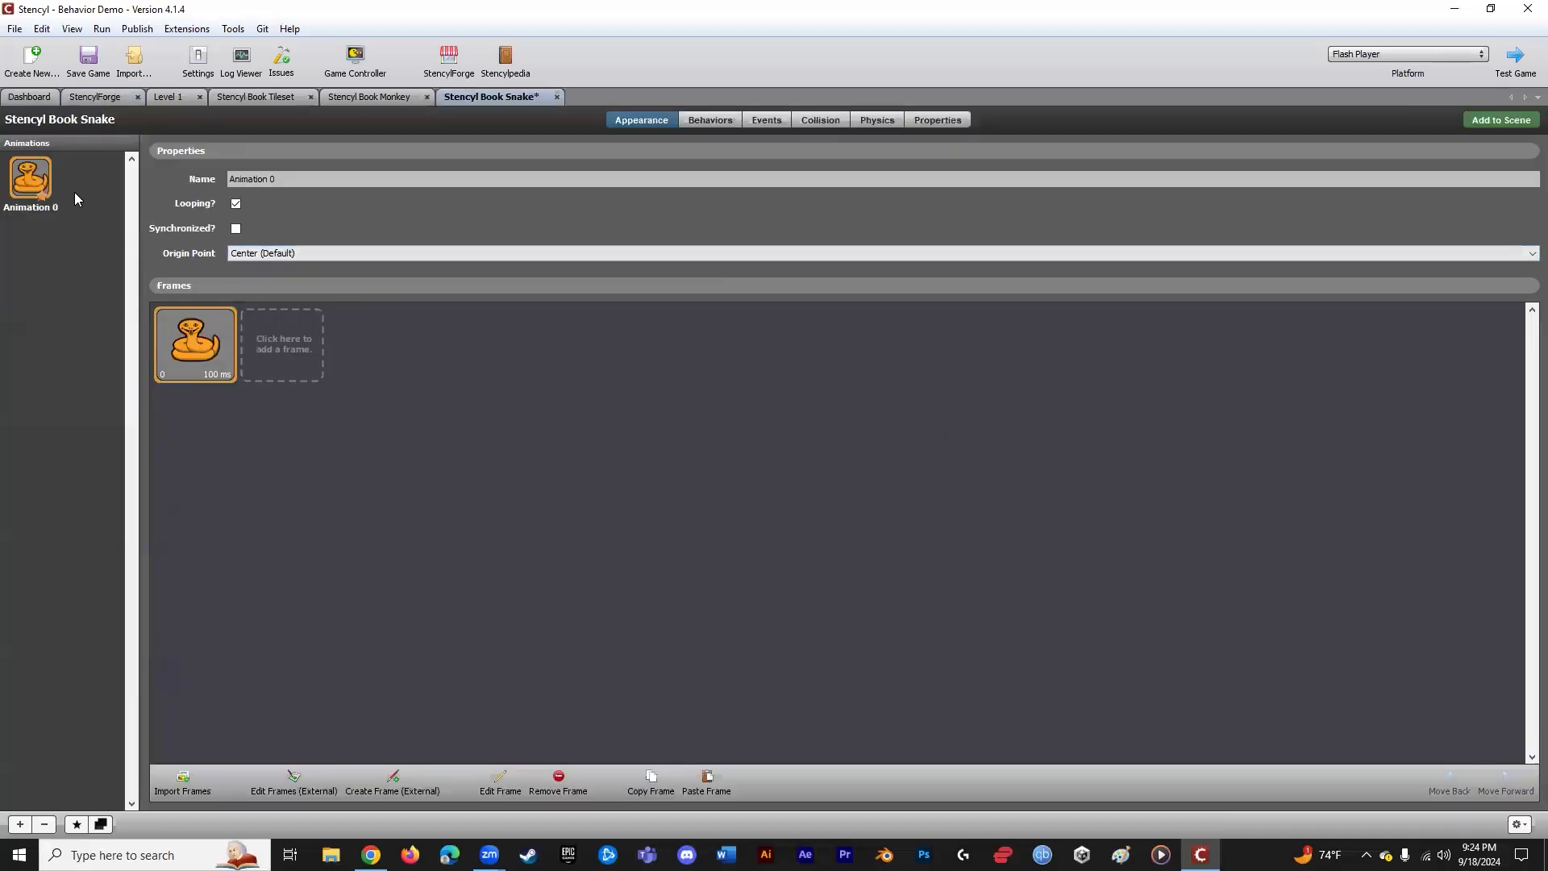
pyautogui.moveTo(274, 179); pyautogui.dragTo(202, 186)
pyautogui.write('idle')
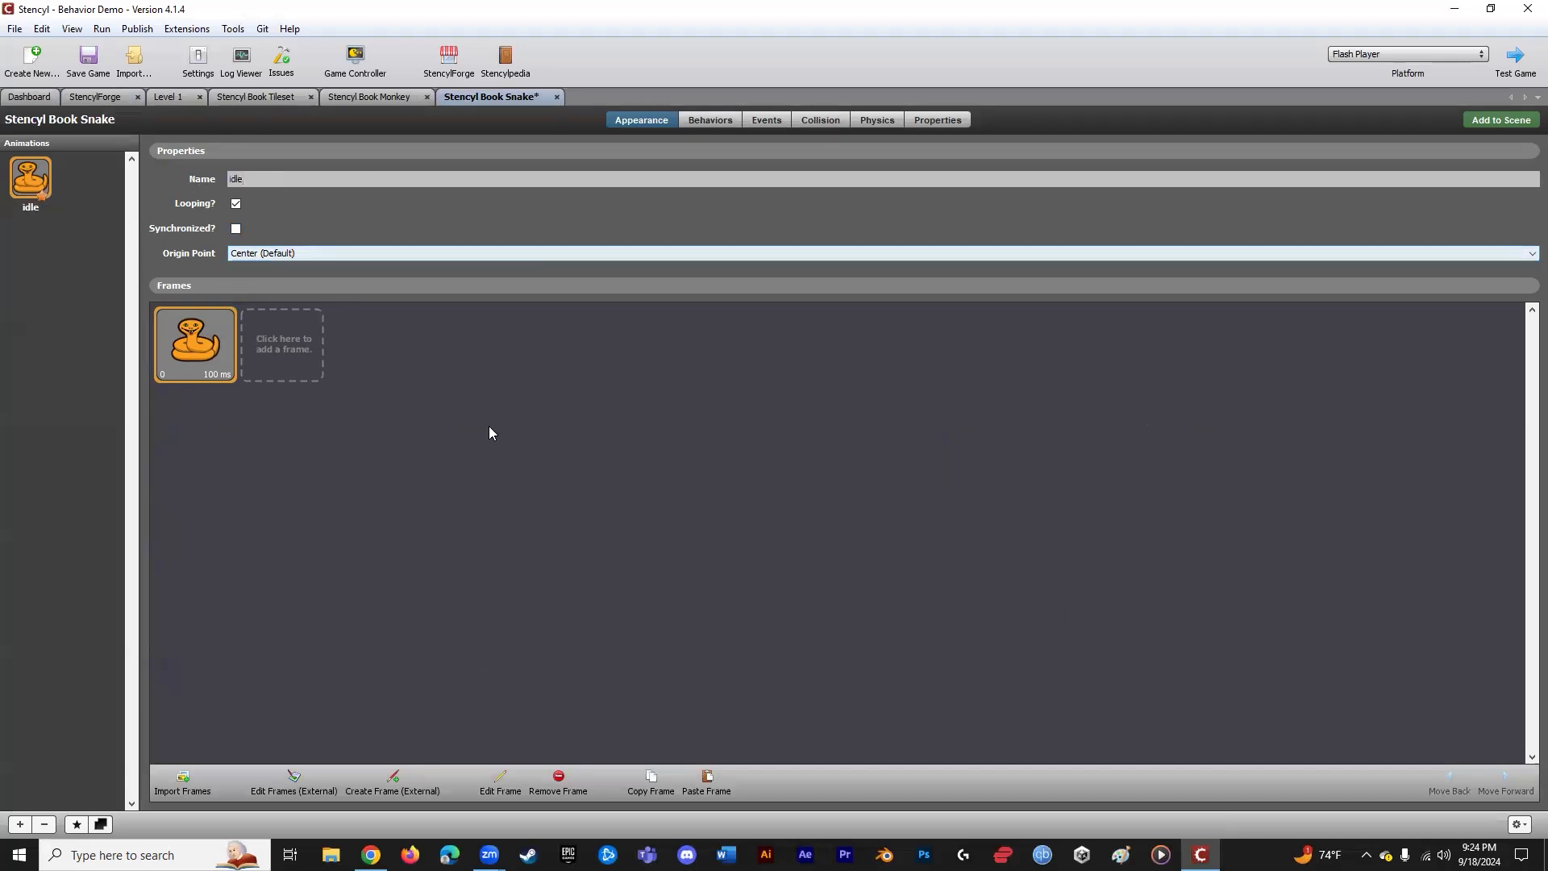
# - Attach the Back and Forth Horizontally behavior from the Motion library to the Stencyl Book Snake actor
pyautogui.click(712, 121)
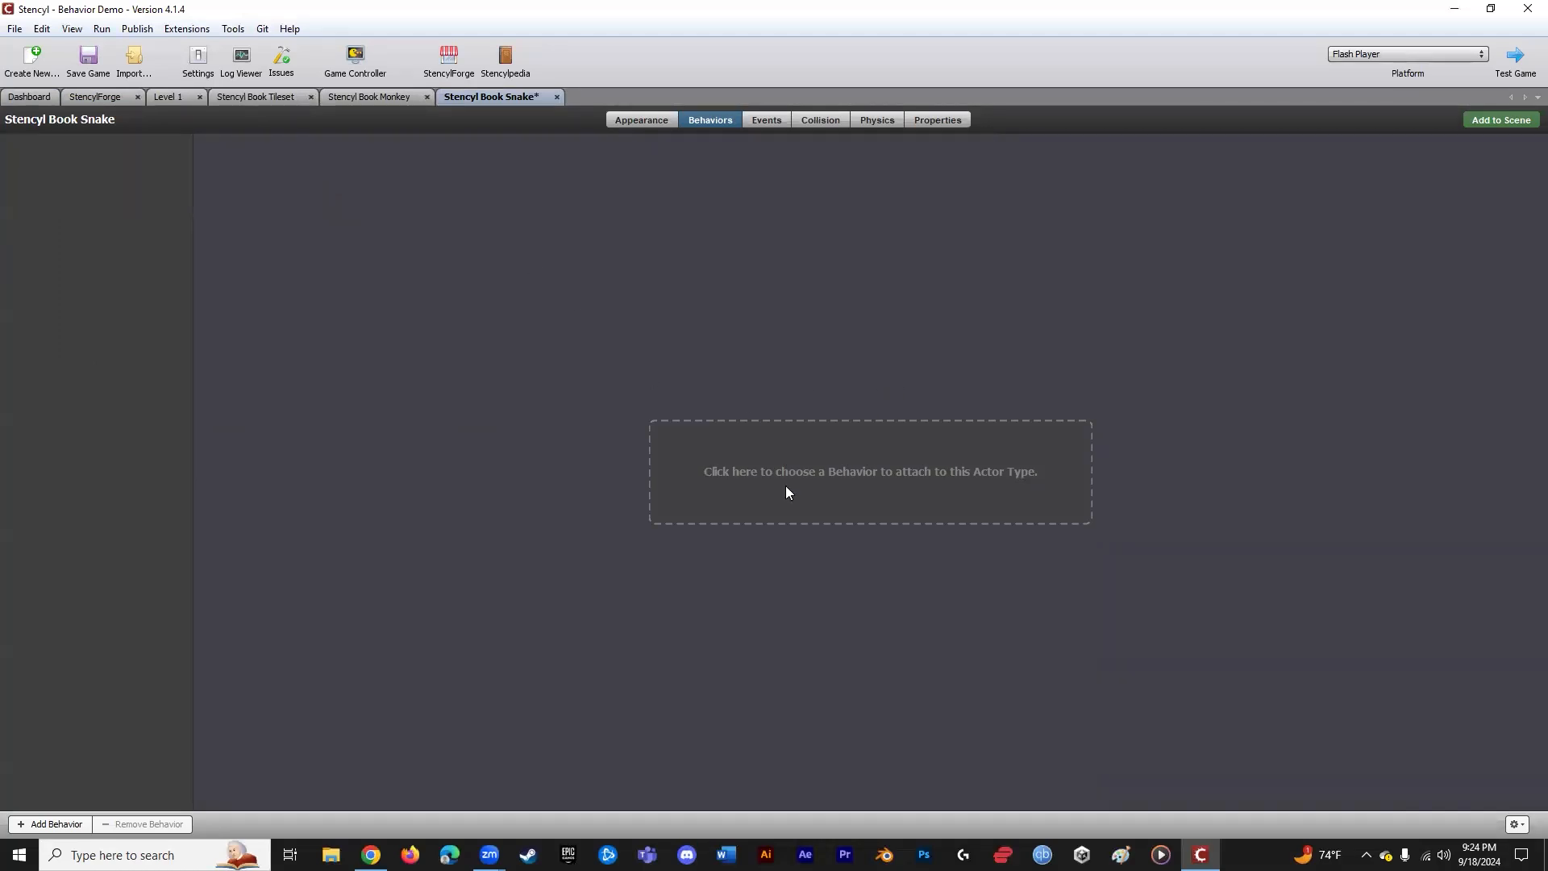
pyautogui.click(860, 483)
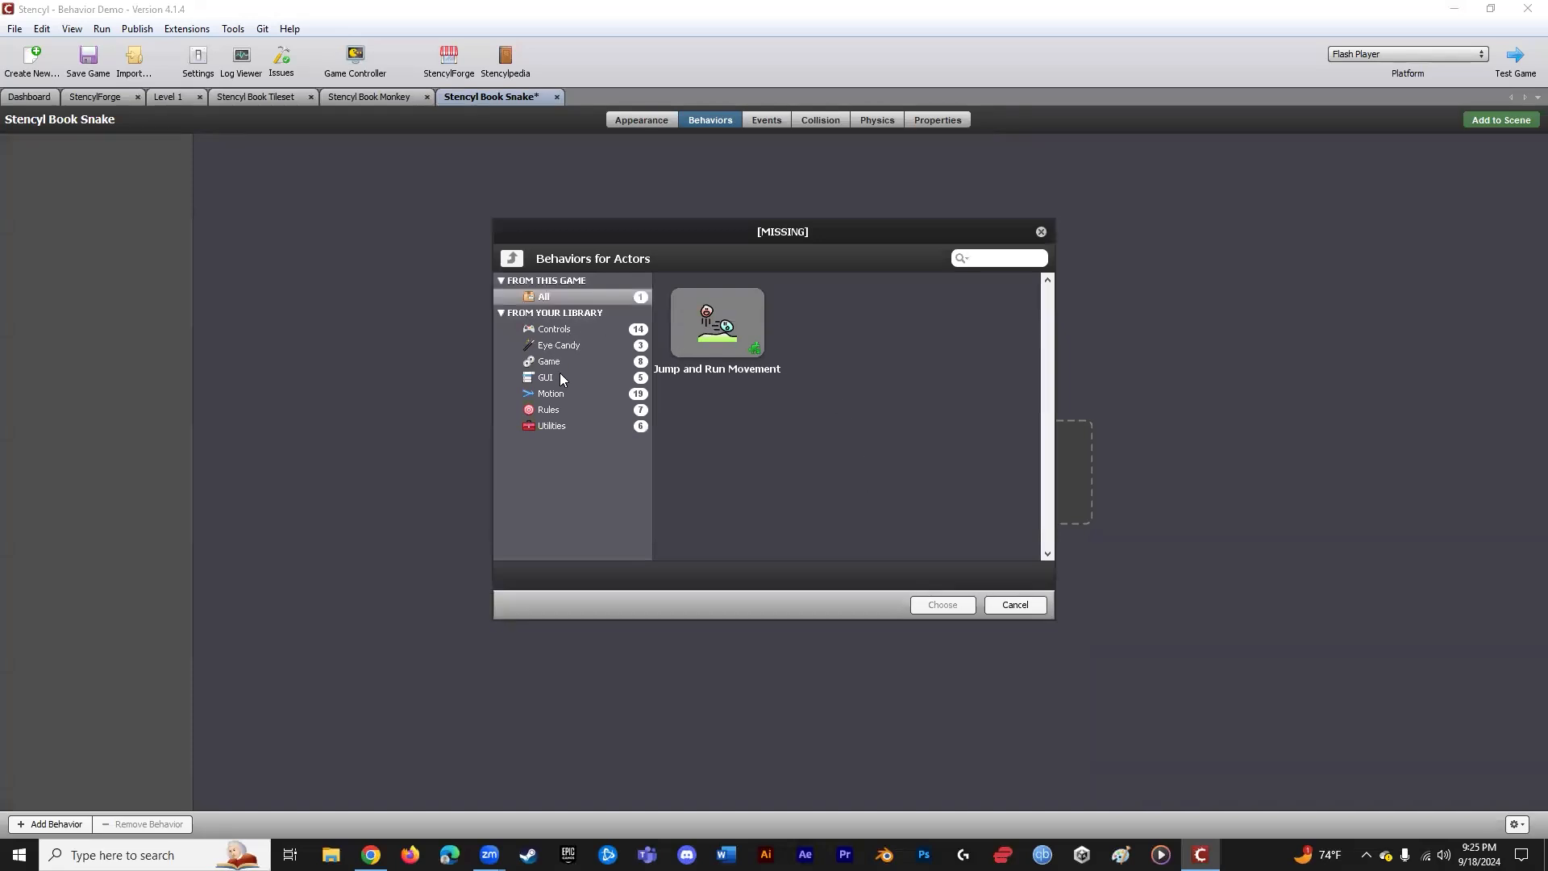
pyautogui.click(563, 394)
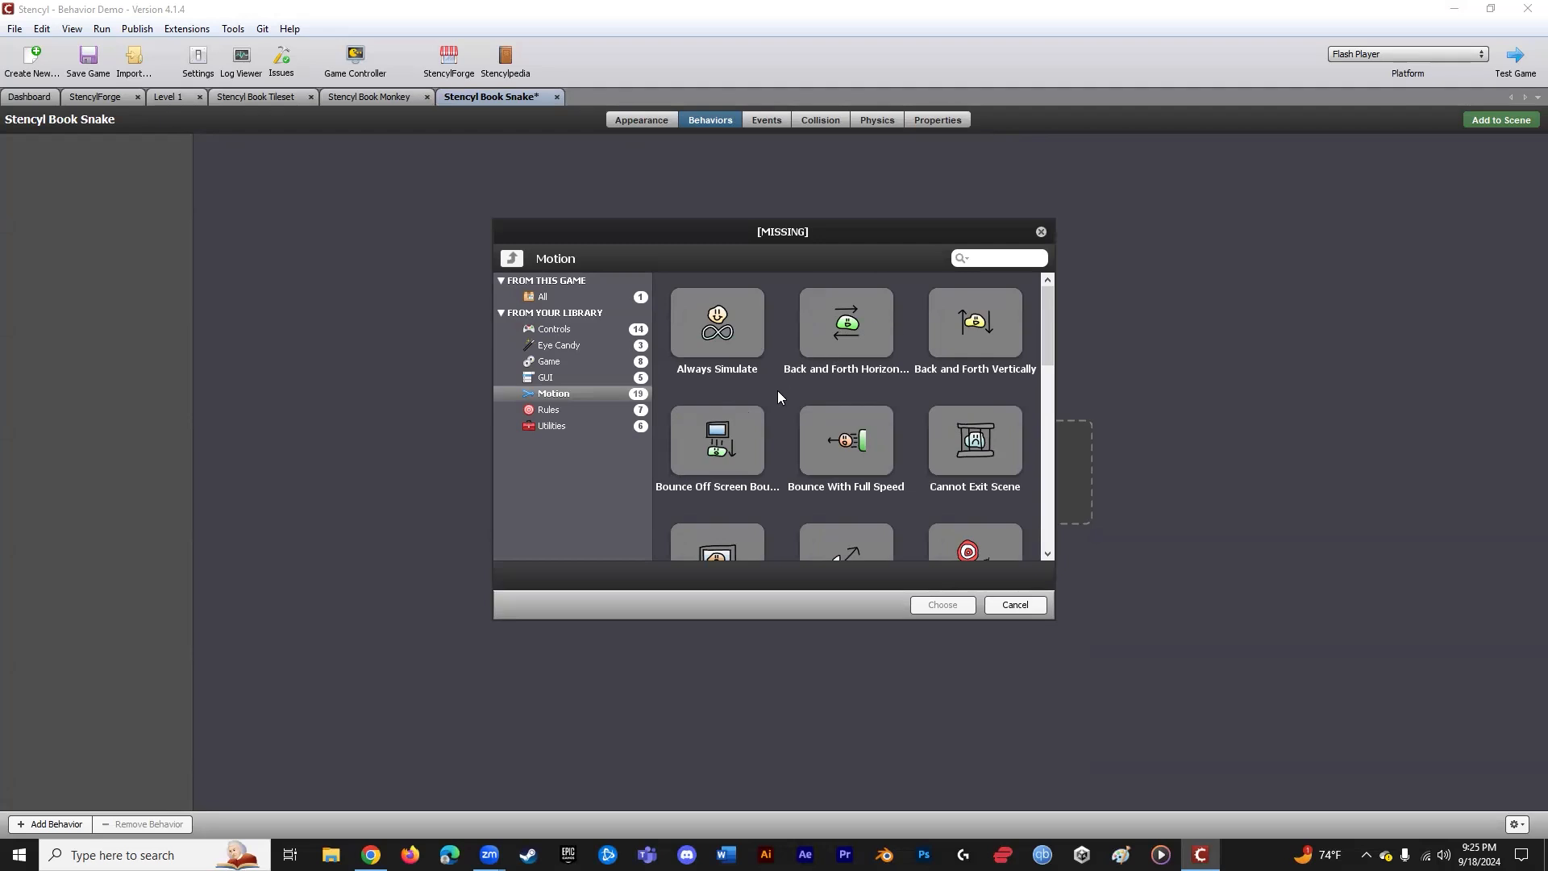
pyautogui.click(855, 327)
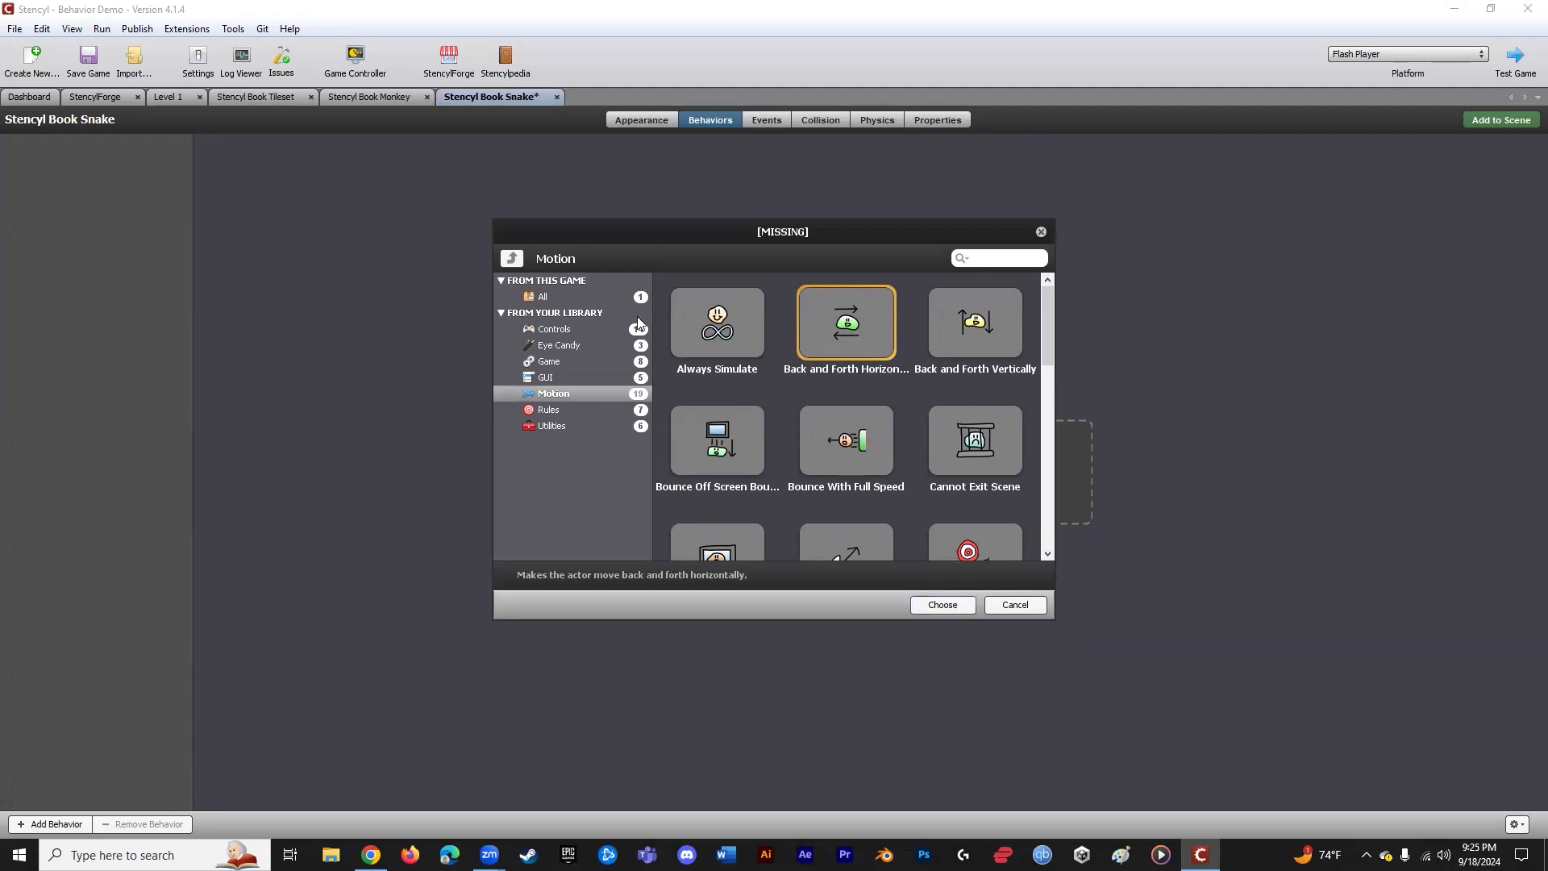
pyautogui.click(556, 329)
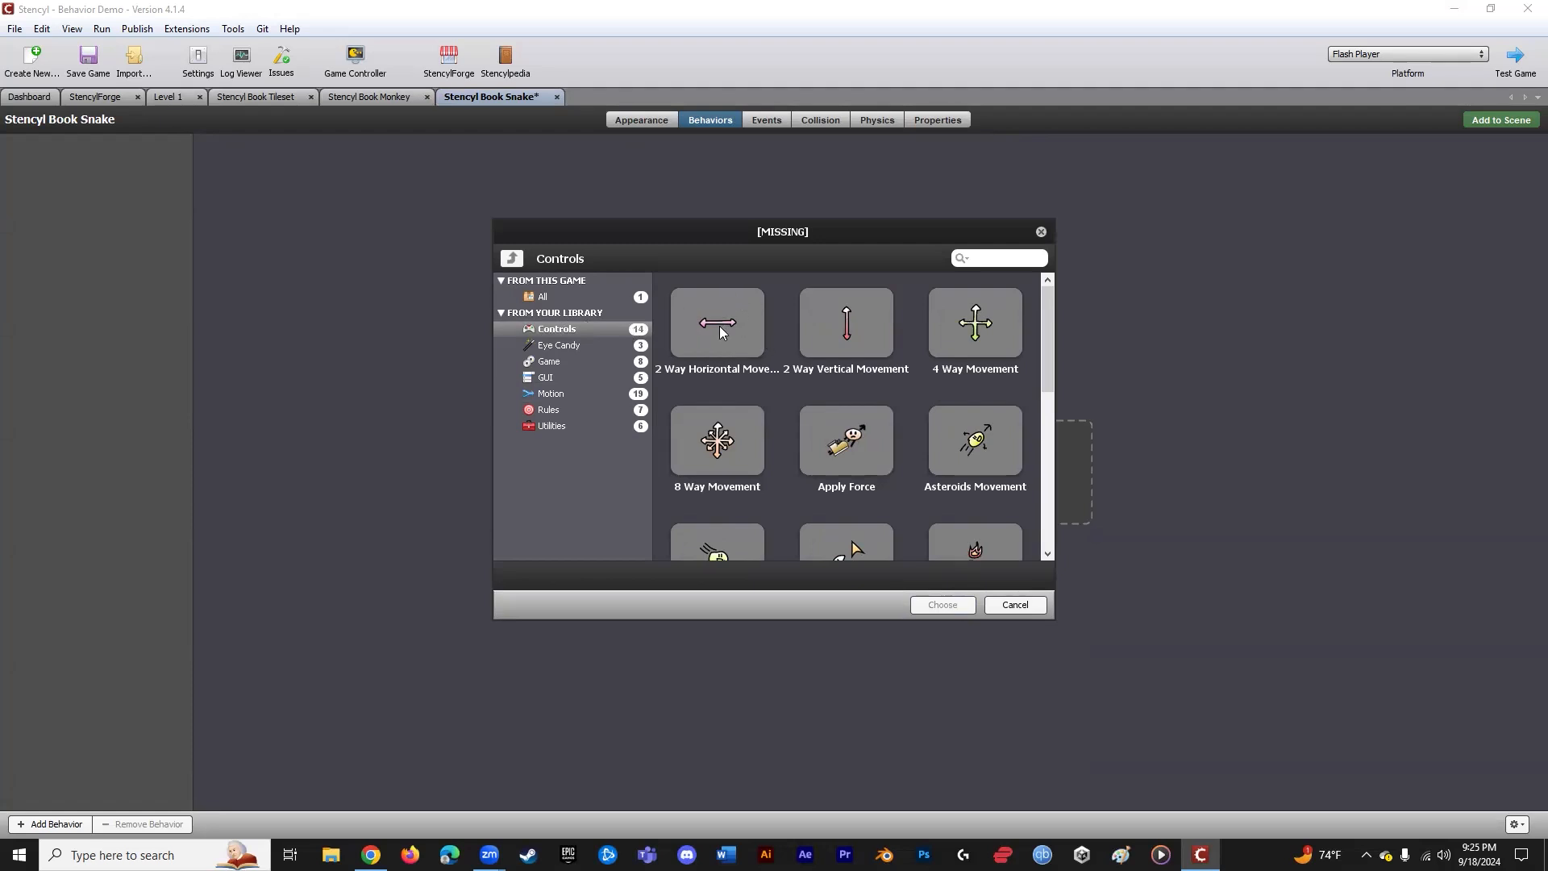
pyautogui.click(553, 393)
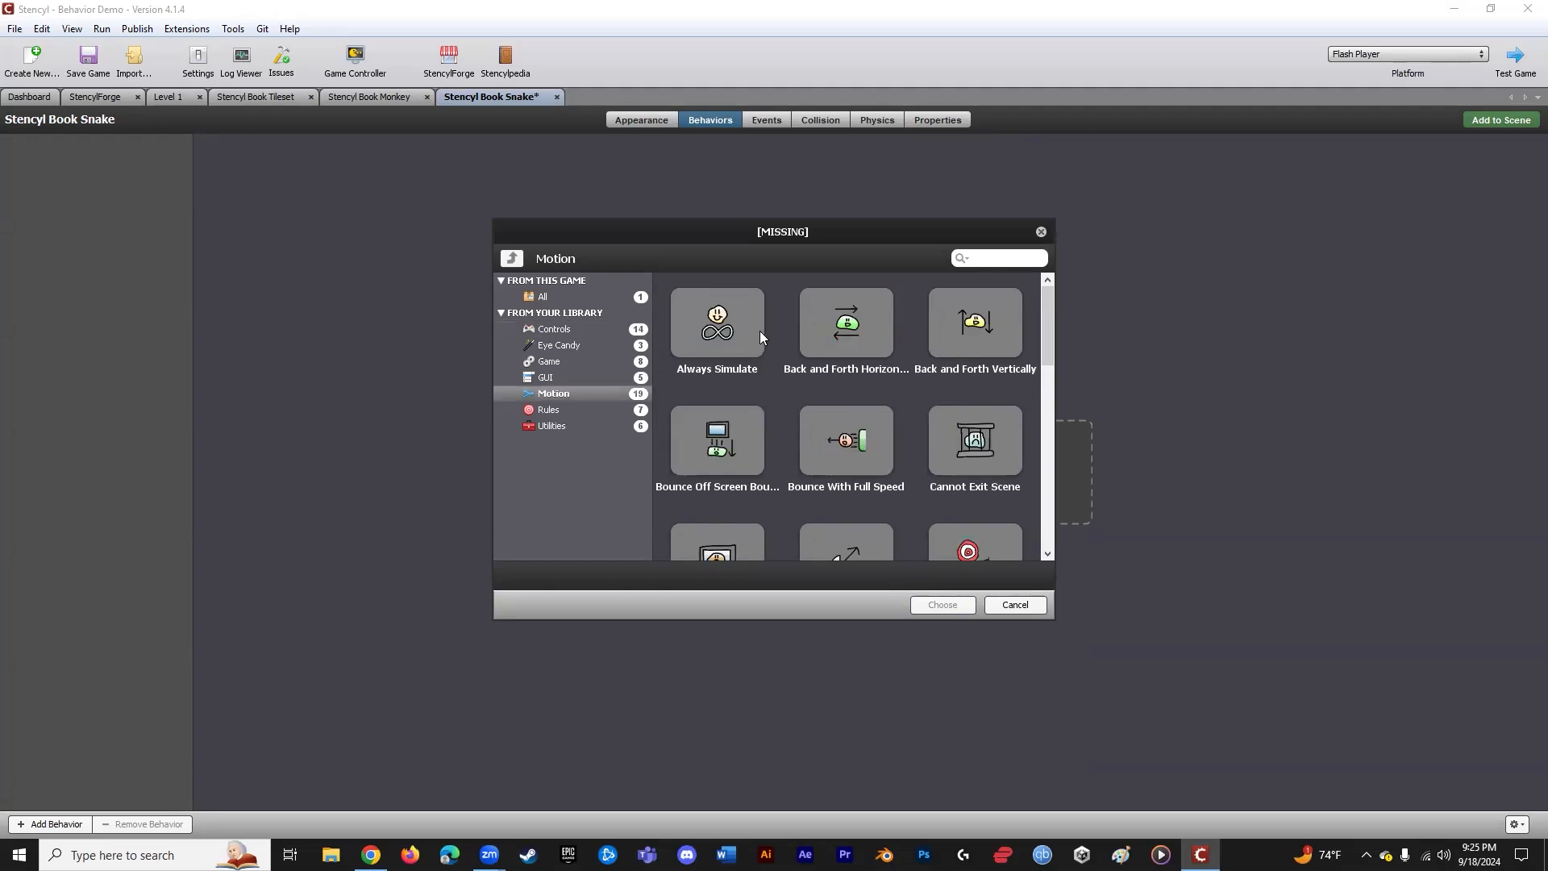
pyautogui.click(862, 330)
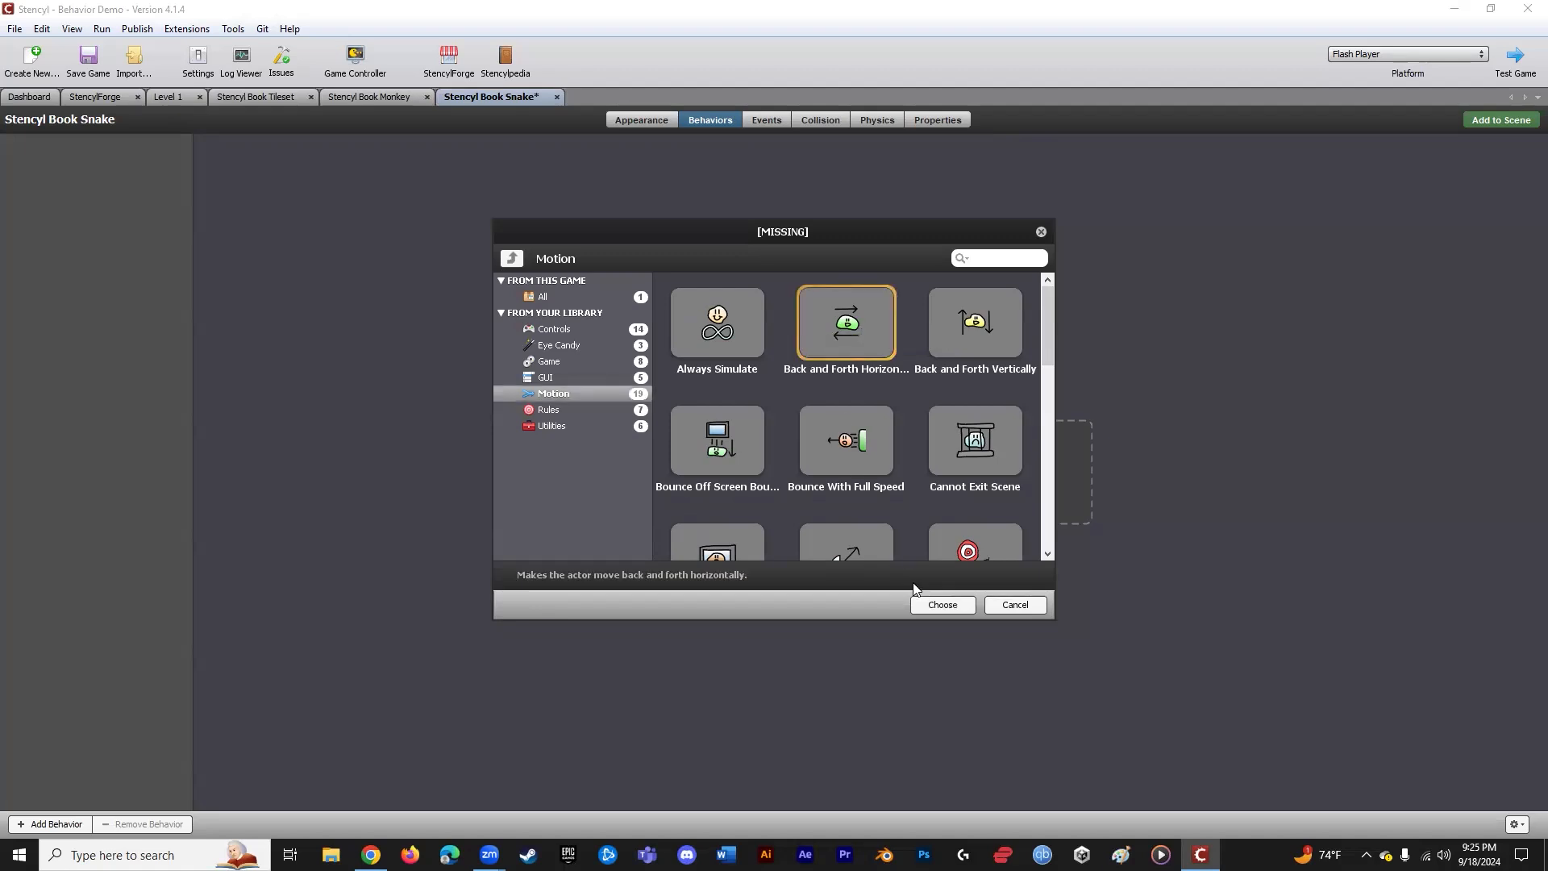
pyautogui.click(940, 607)
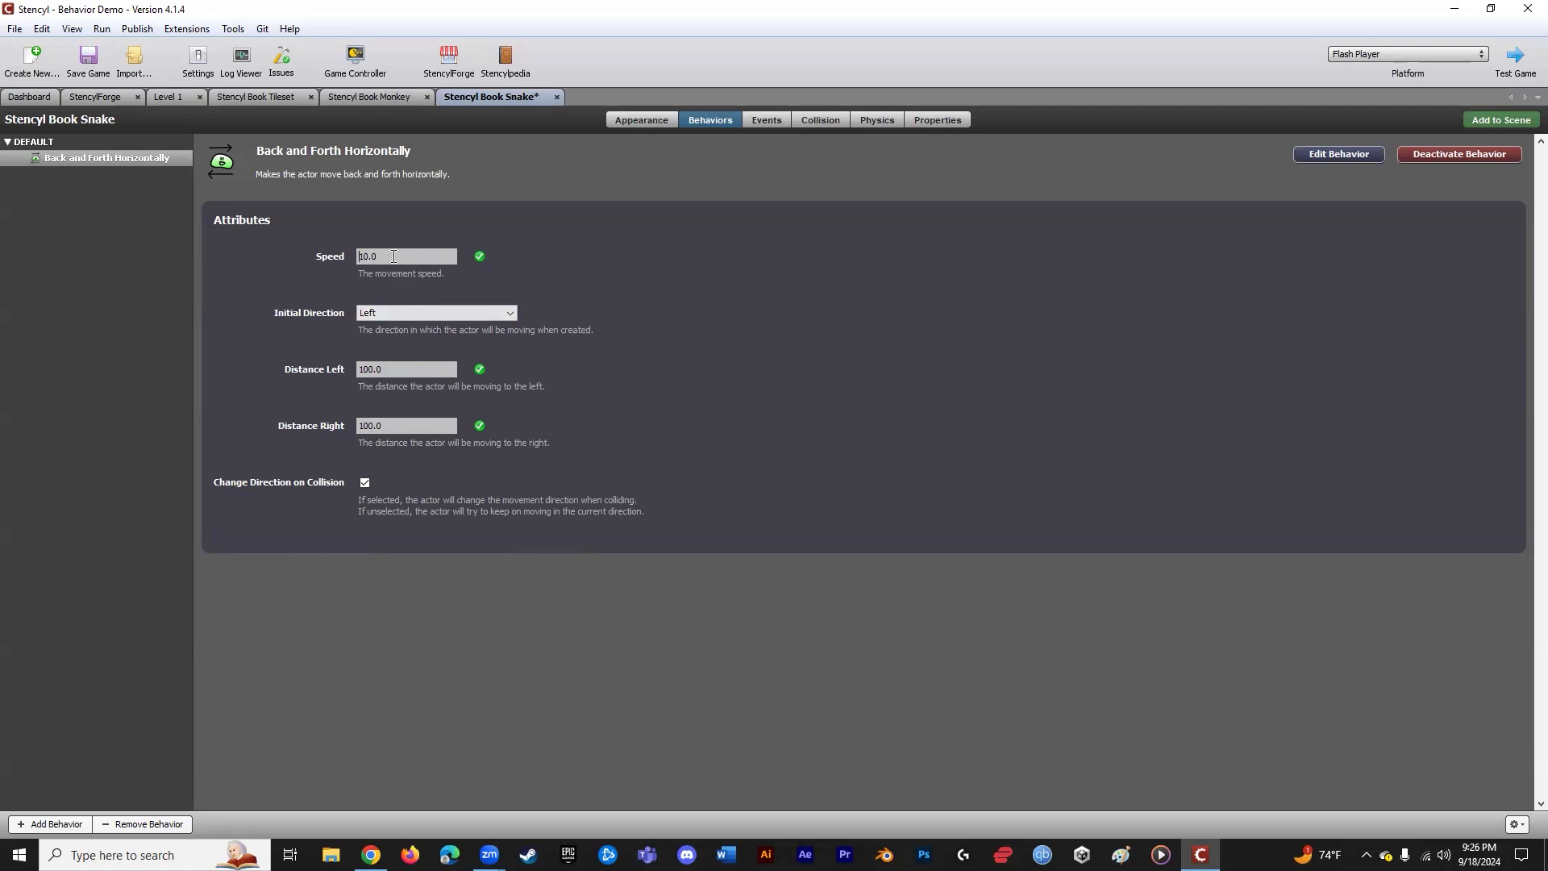
# - Examine the Distance Left and Distance Right attributes of the snake's Back and Forth Horizontally behavior
pyautogui.click(384, 429)
pyautogui.doubleClick(358, 429)
pyautogui.moveTo(394, 368); pyautogui.dragTo(327, 378)
pyautogui.click(384, 371)
pyautogui.click(394, 425)
# - Place one Stencyl Book Snake on the wide platform in the Level 1 scene, to the left of the monkey
pyautogui.click(174, 100)
pyautogui.click(599, 121)
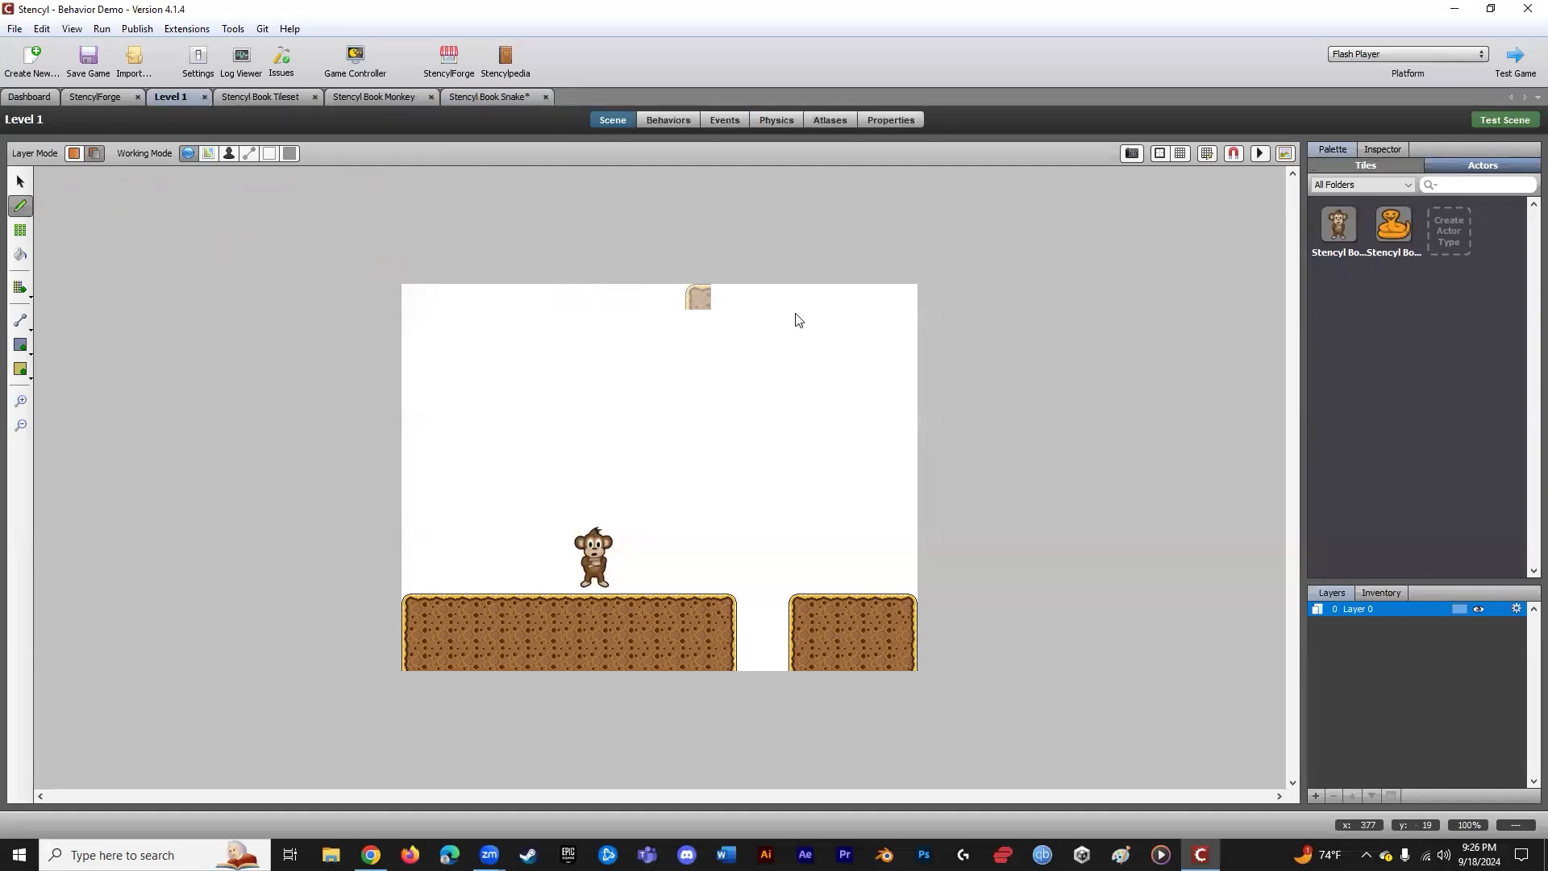
pyautogui.click(1381, 227)
pyautogui.click(522, 551)
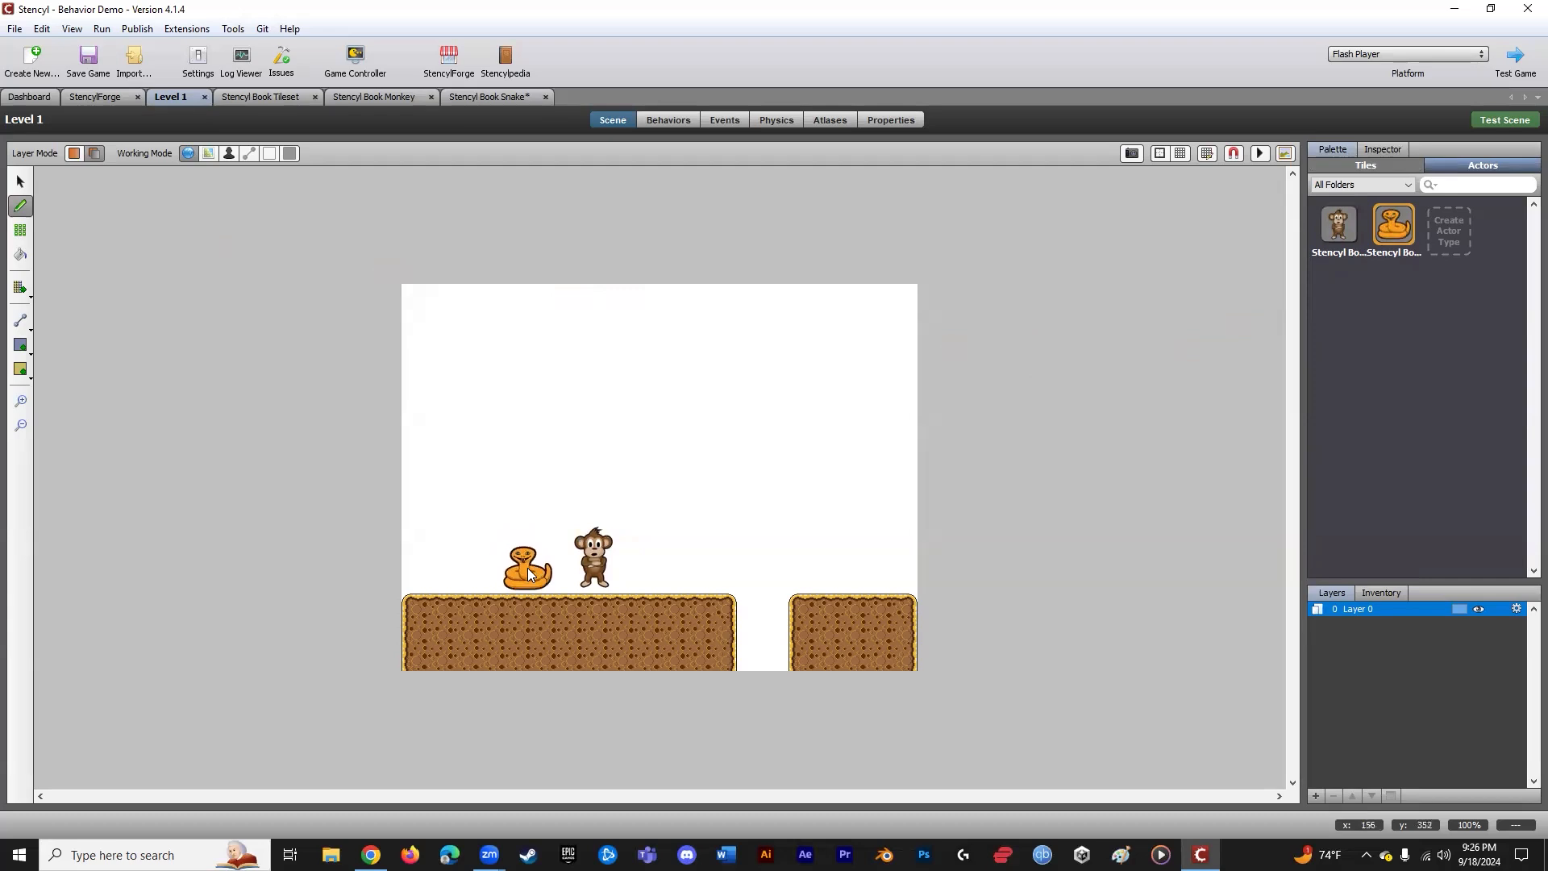
pyautogui.click(510, 568)
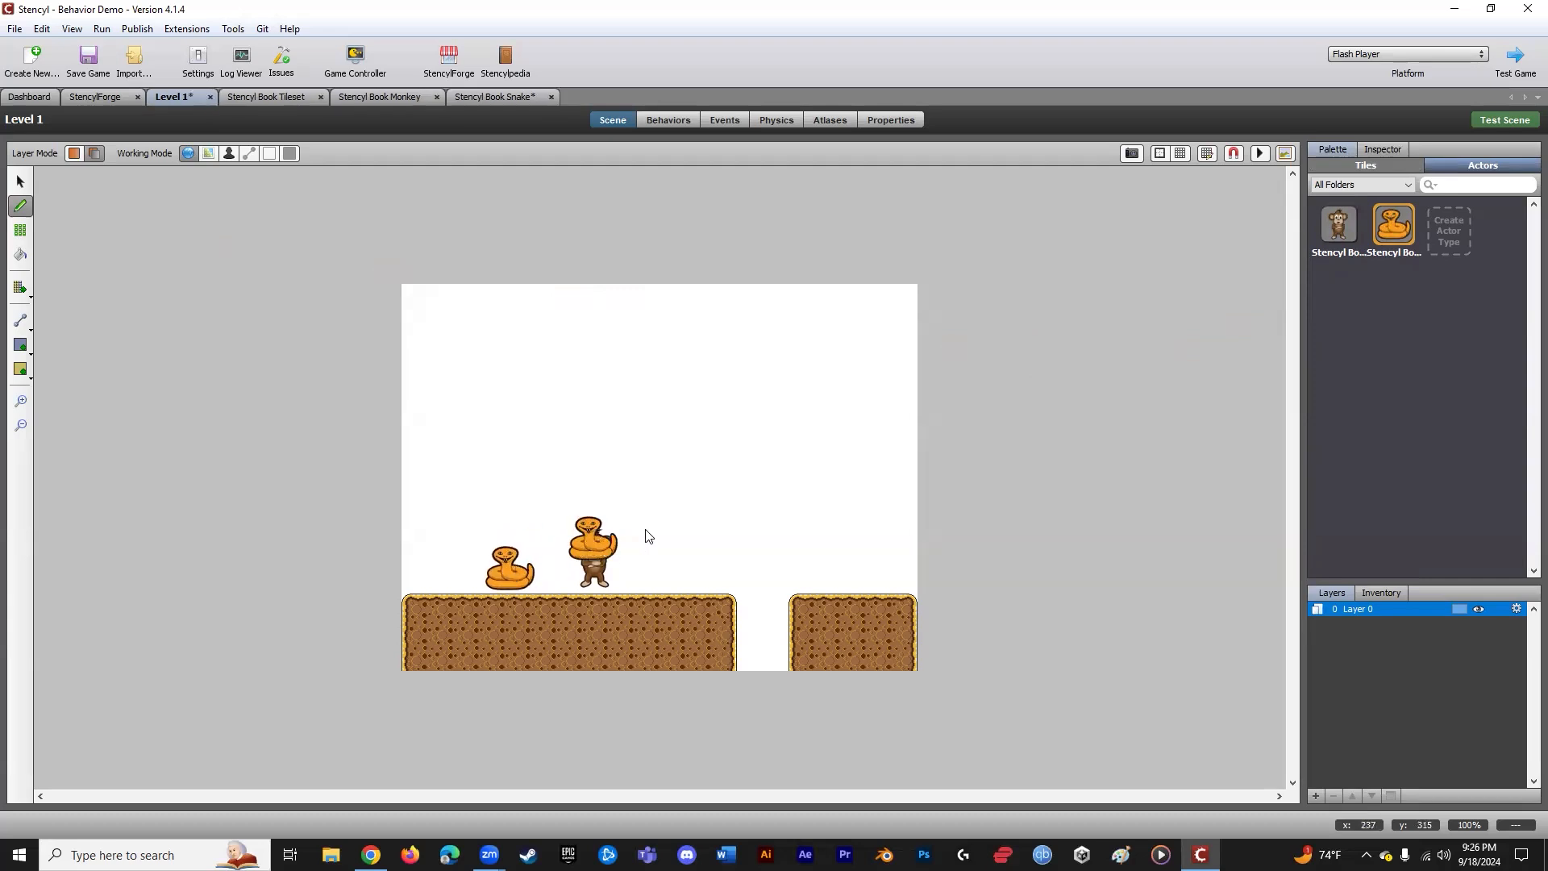
# - Move the monkey onto the narrow platform across the gap, shift the snake slightly right, and save the game
pyautogui.click(20, 181)
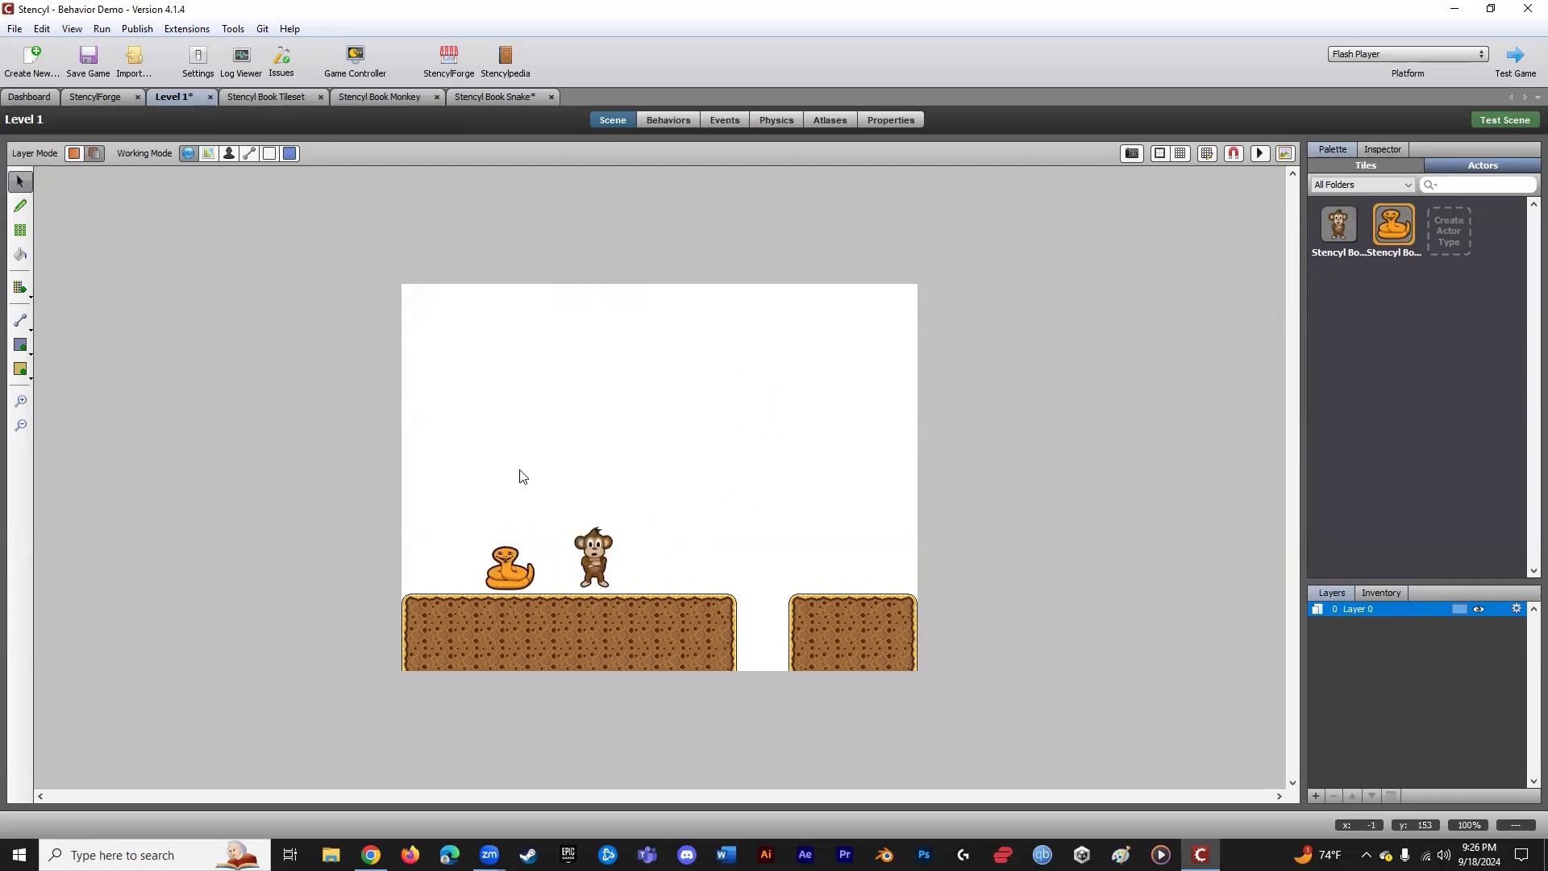
pyautogui.moveTo(595, 557); pyautogui.dragTo(860, 567)
pyautogui.moveTo(503, 560); pyautogui.dragTo(544, 557)
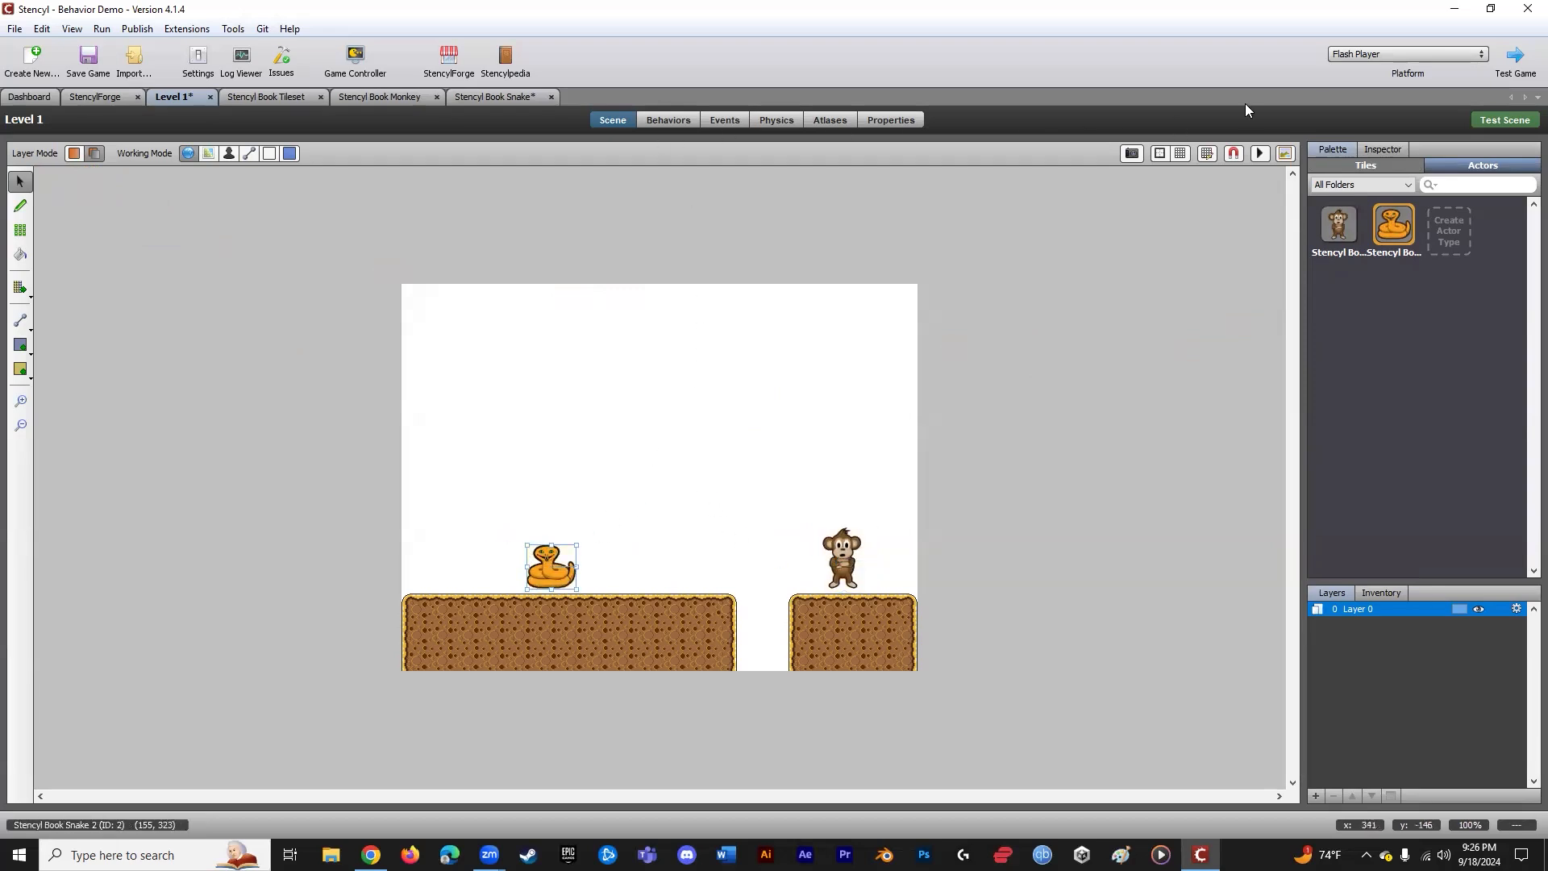
pyautogui.click(89, 62)
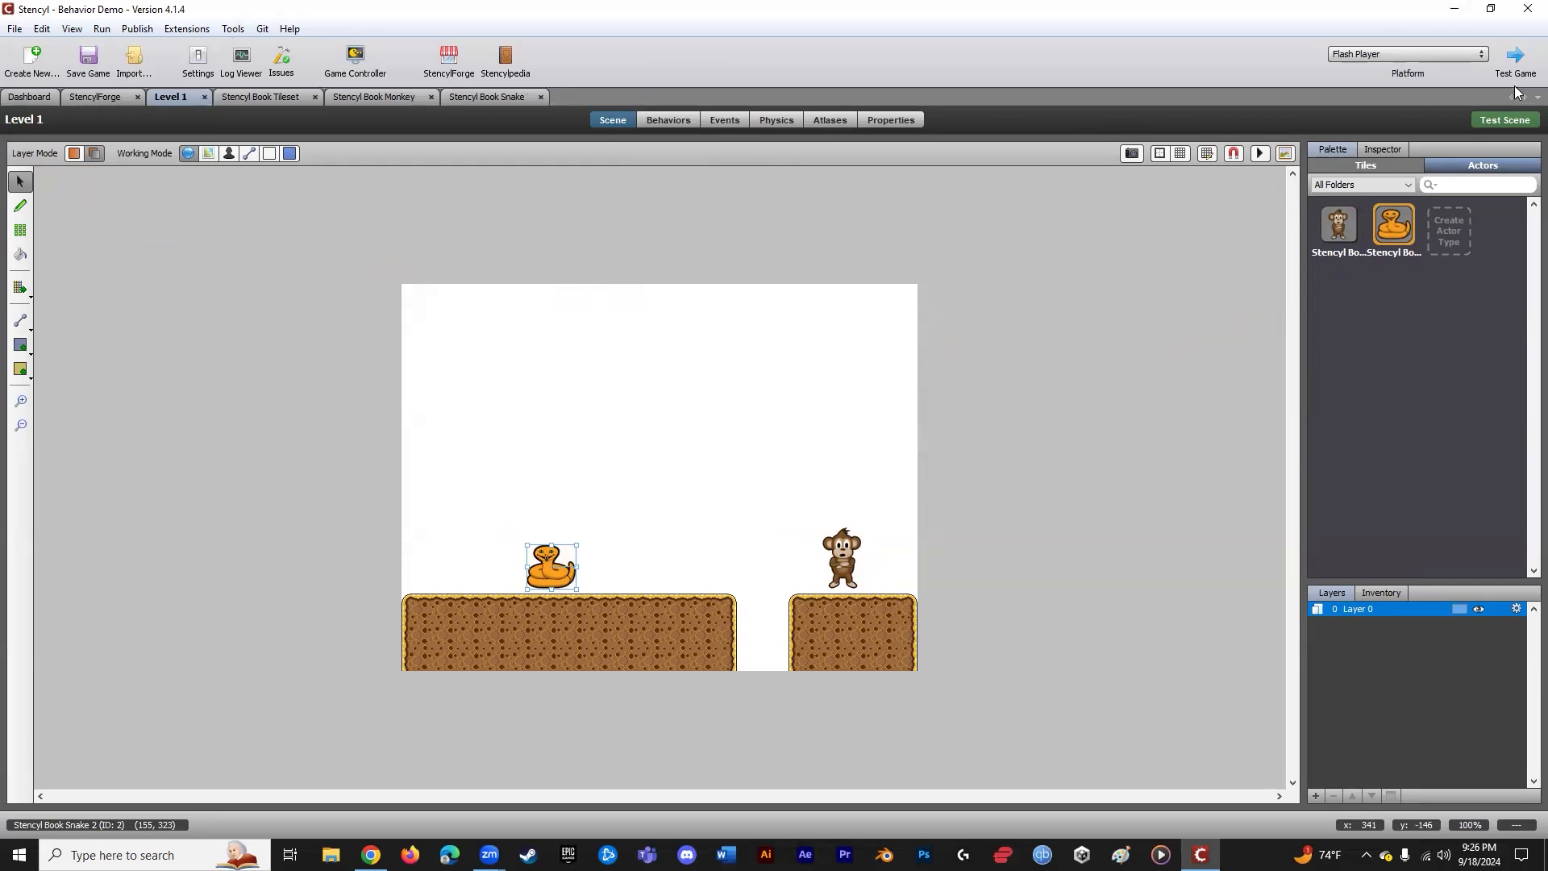
# - Test the game, running and jumping the monkey across the gap and around the snake, and close the test
pyautogui.click(1516, 59)
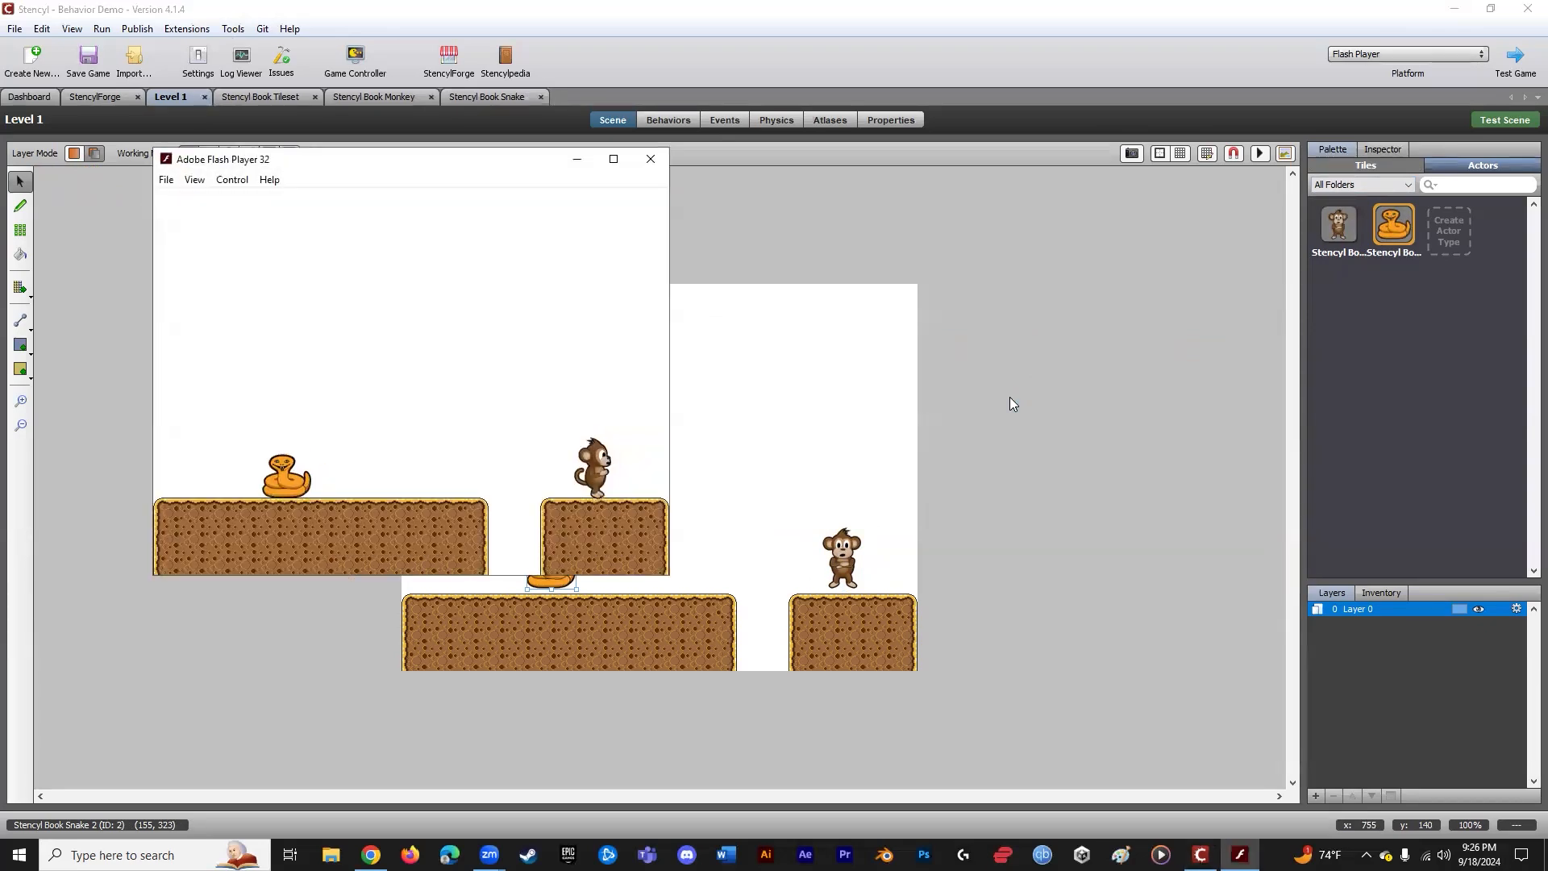
pyautogui.press('Left')
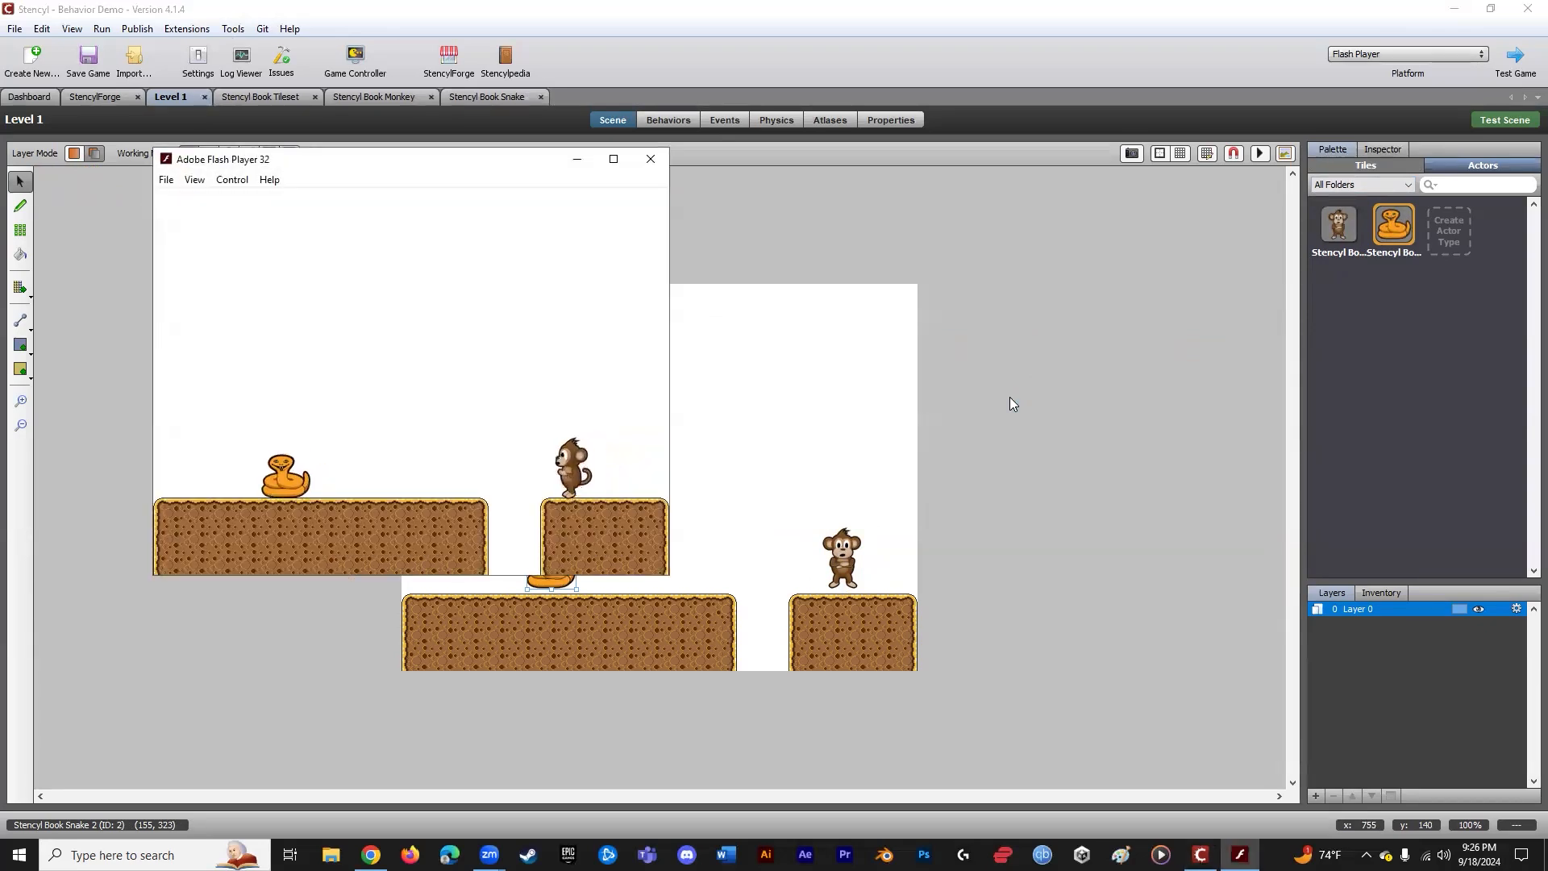
pyautogui.press('Left')
pyautogui.press('Up')
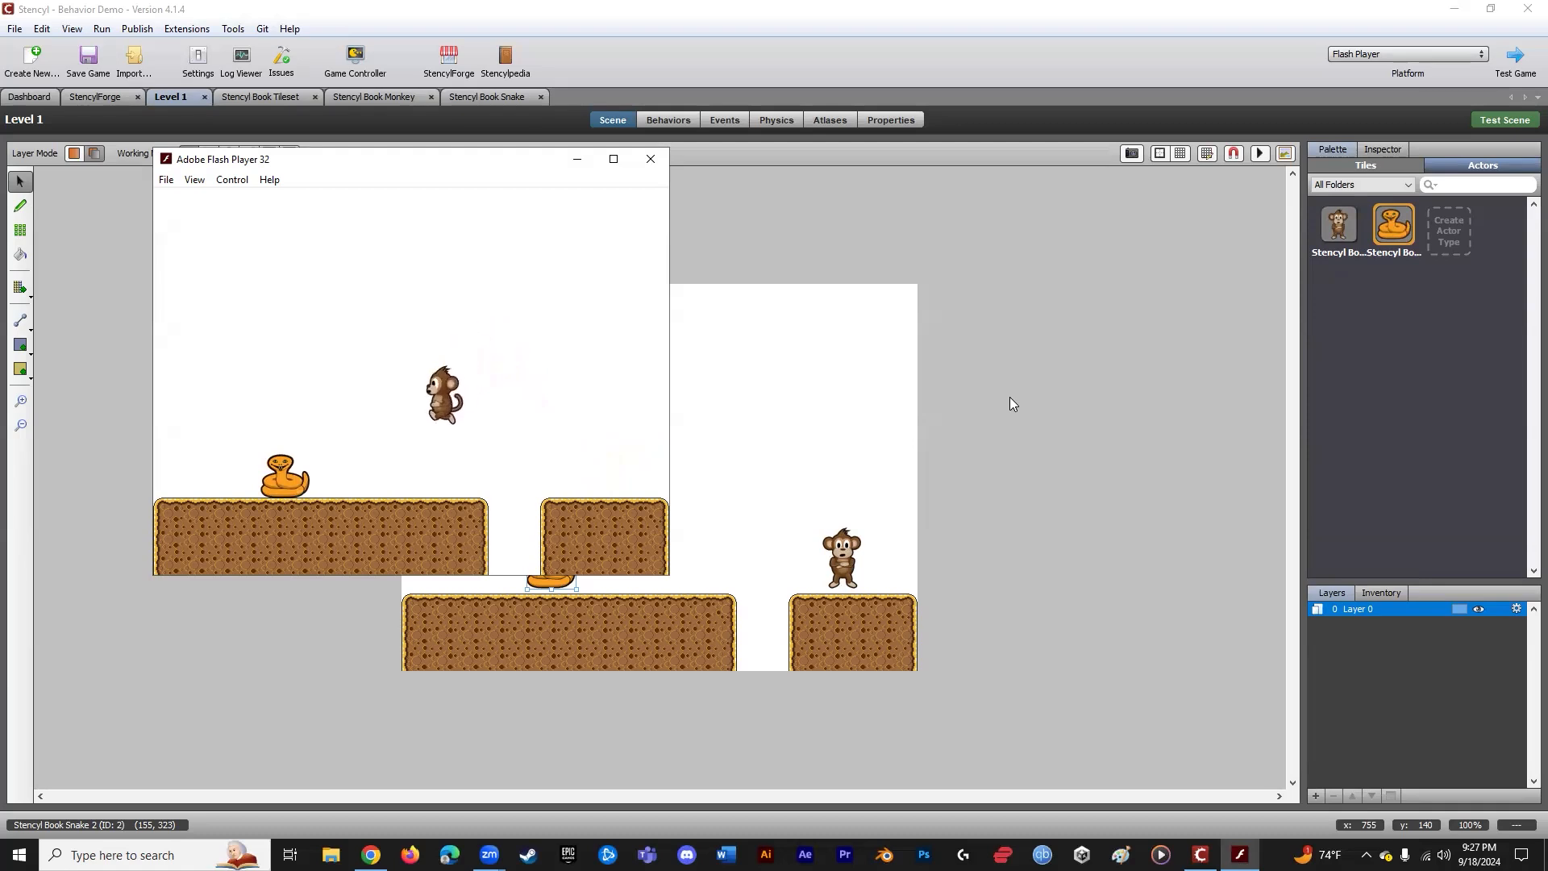
pyautogui.press('Left')
pyautogui.press('Up')
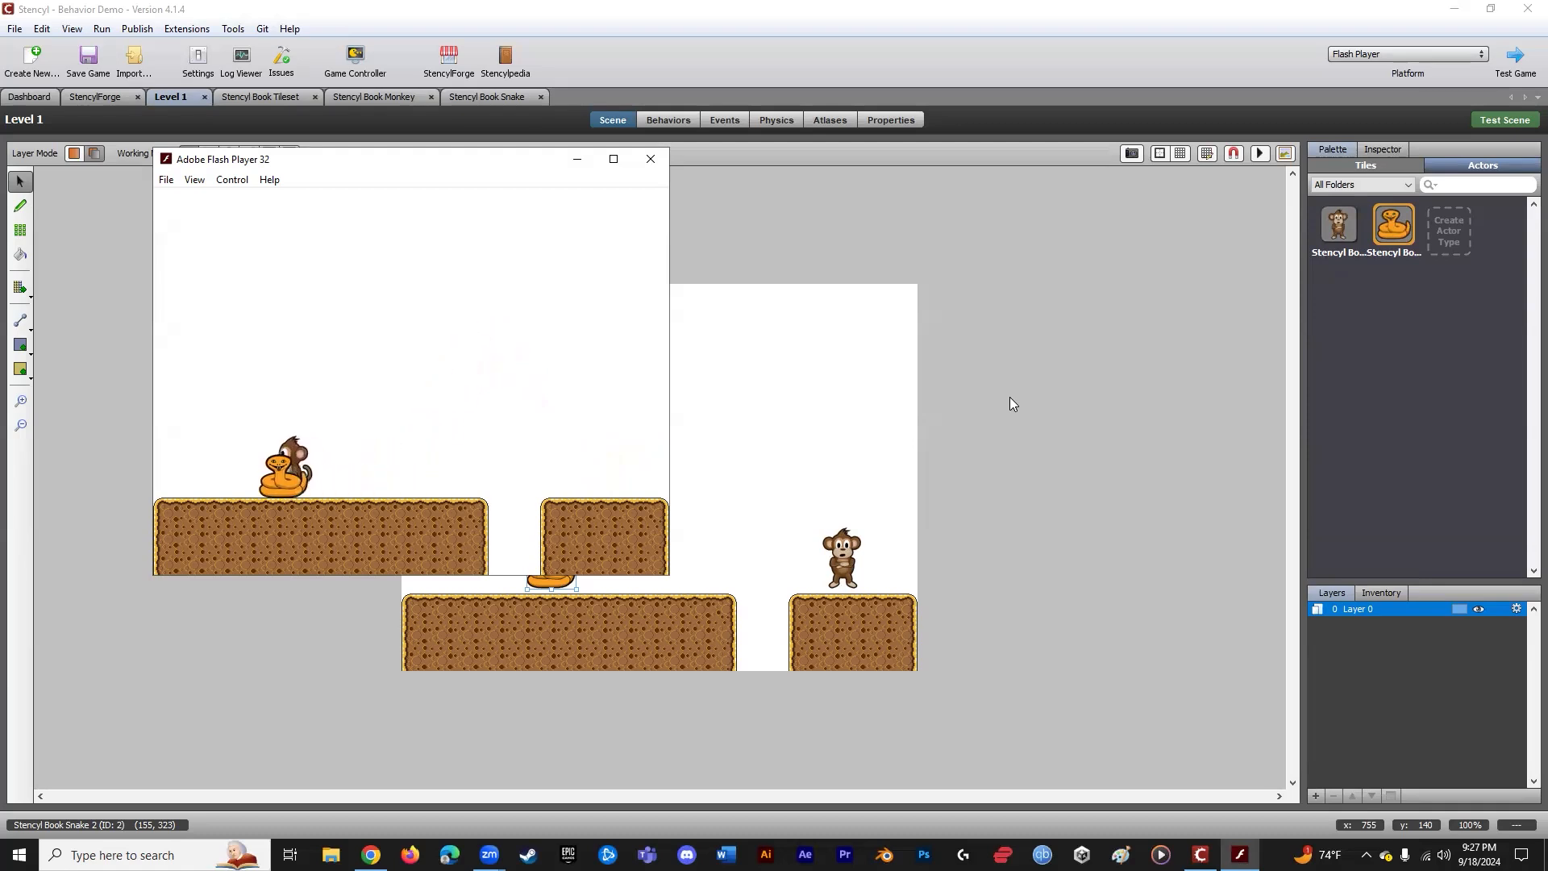
pyautogui.press('Right')
pyautogui.press('Up')
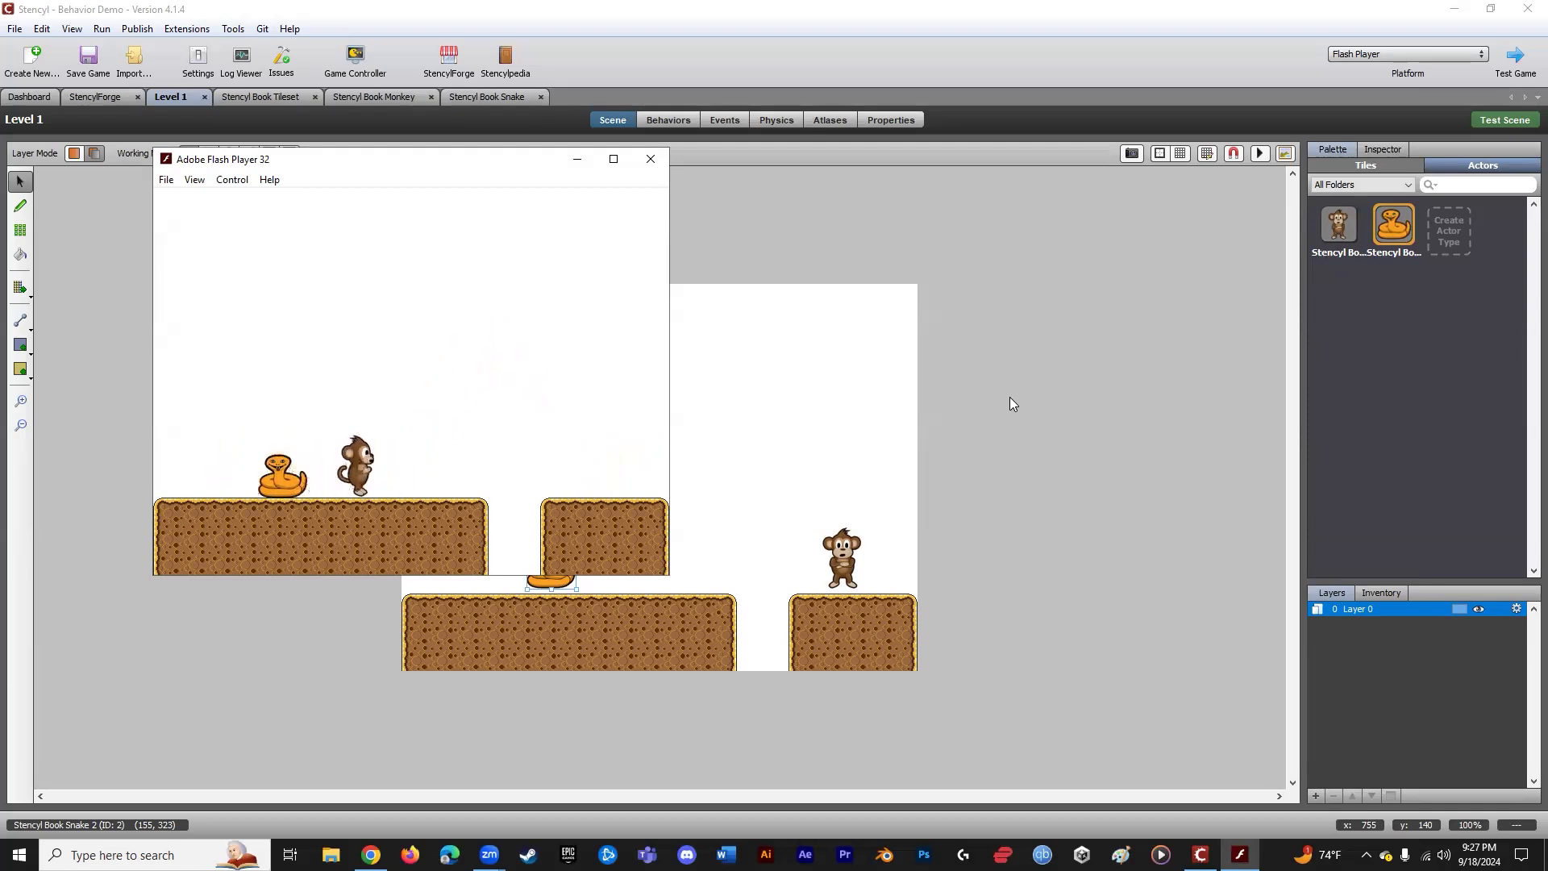
pyautogui.press('Left')
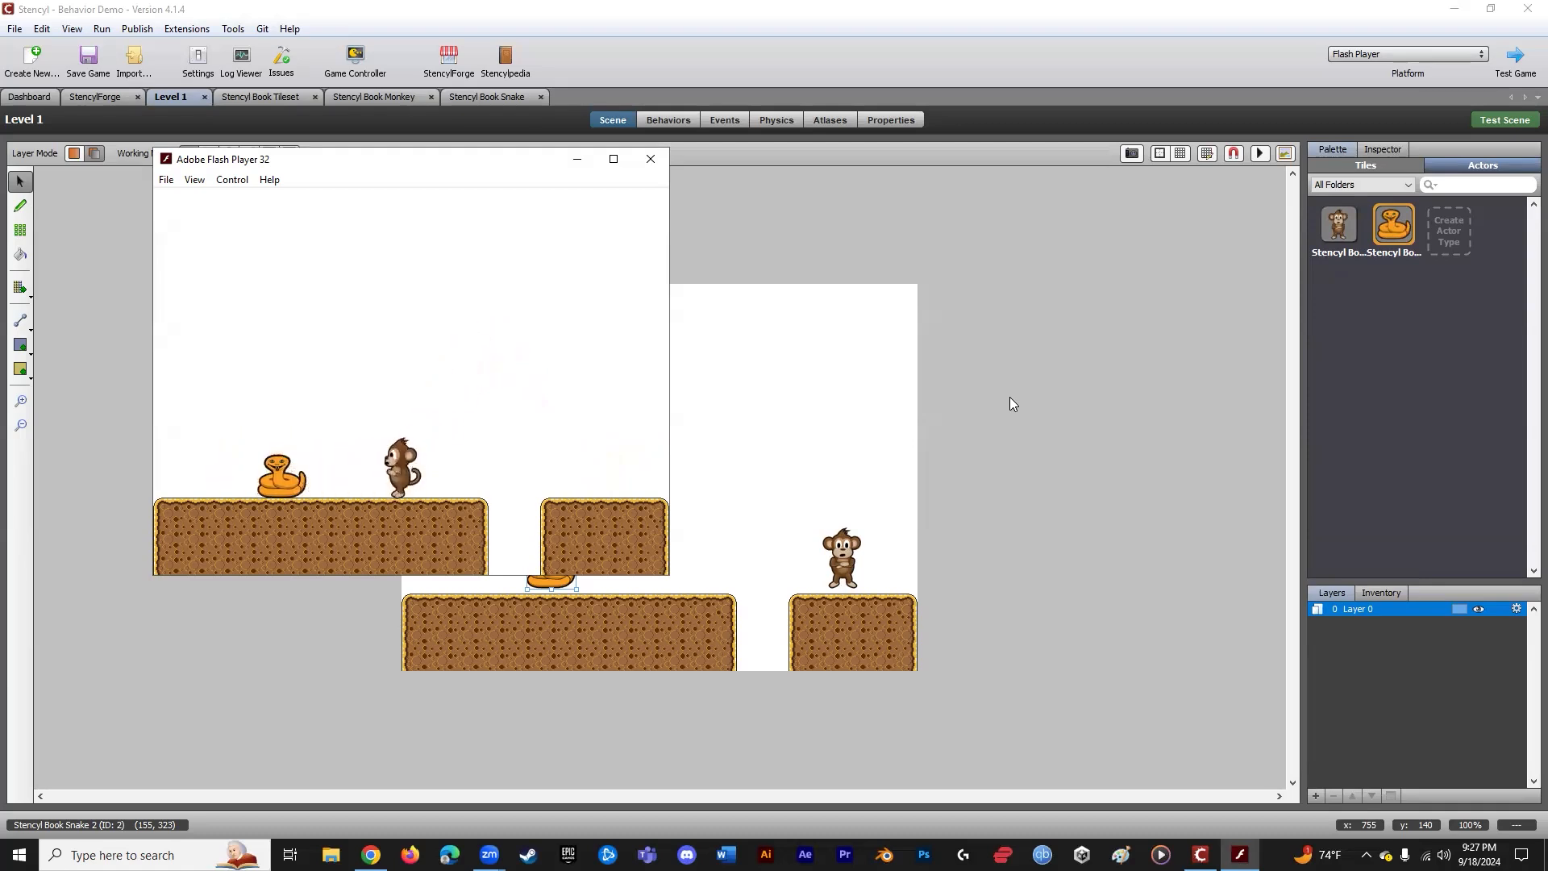
pyautogui.click(650, 157)
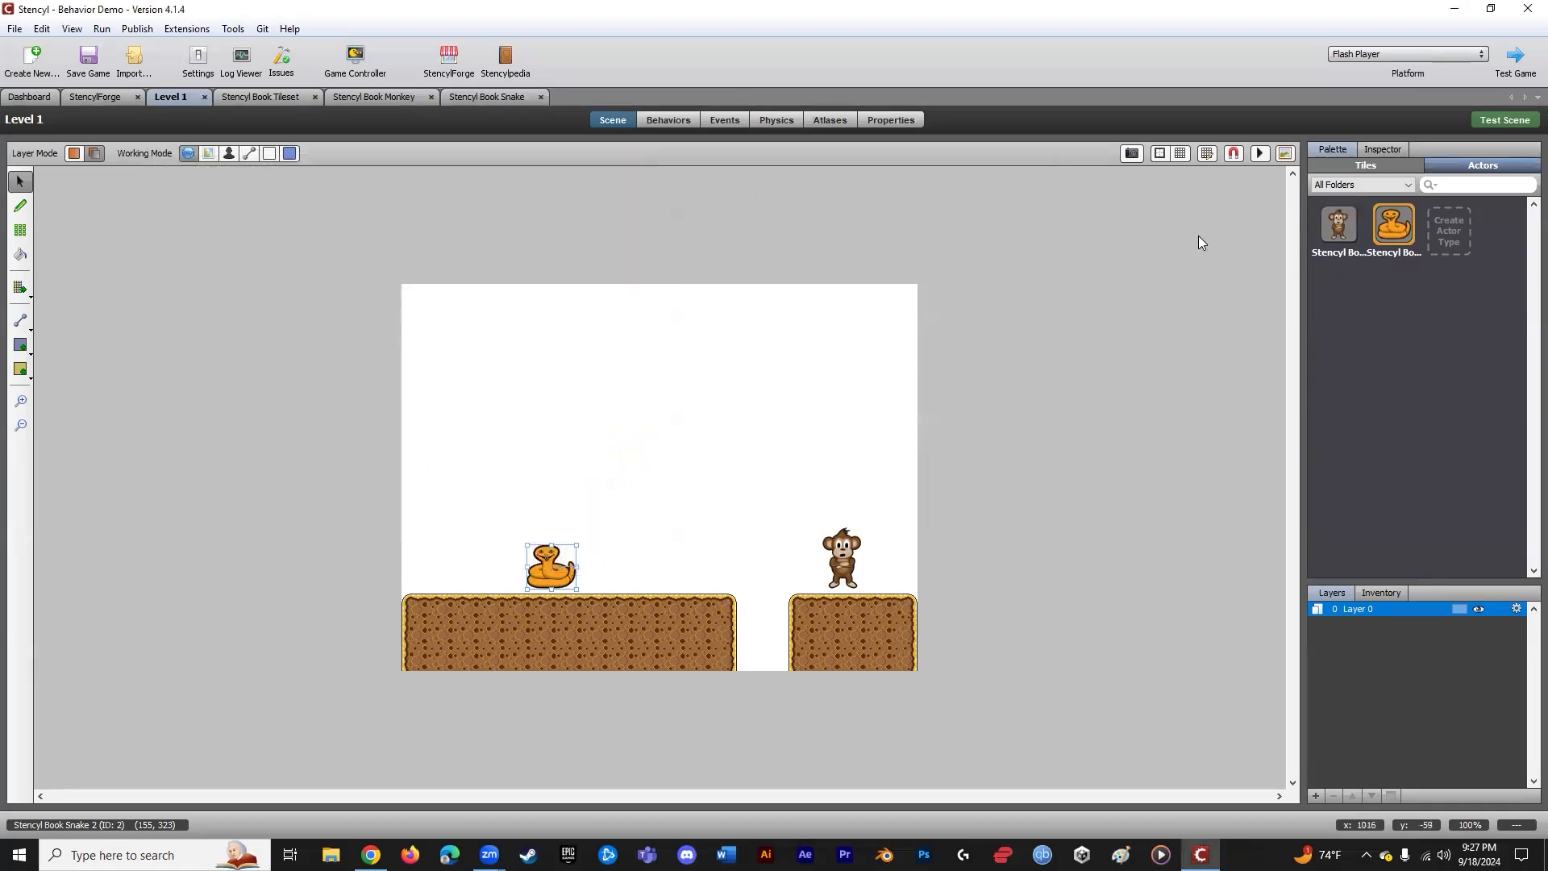
# - Set the Speed of the snake's back-and-forth behavior to 10, save, and test the game
pyautogui.click(484, 100)
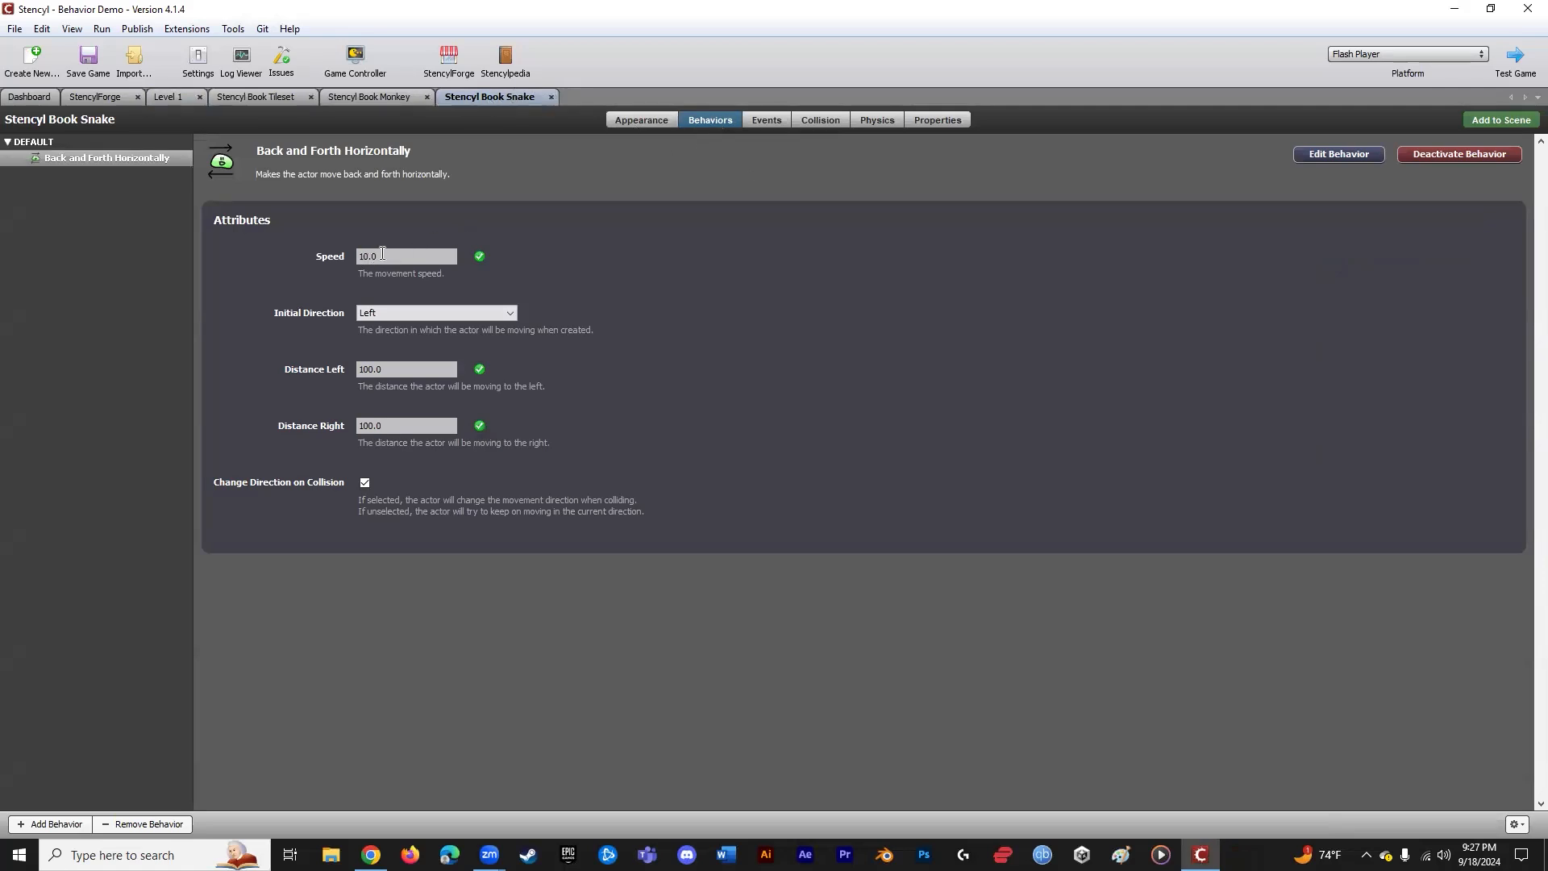
pyautogui.moveTo(383, 254); pyautogui.dragTo(353, 254)
pyautogui.write('10')
pyautogui.click(91, 63)
pyautogui.click(1515, 58)
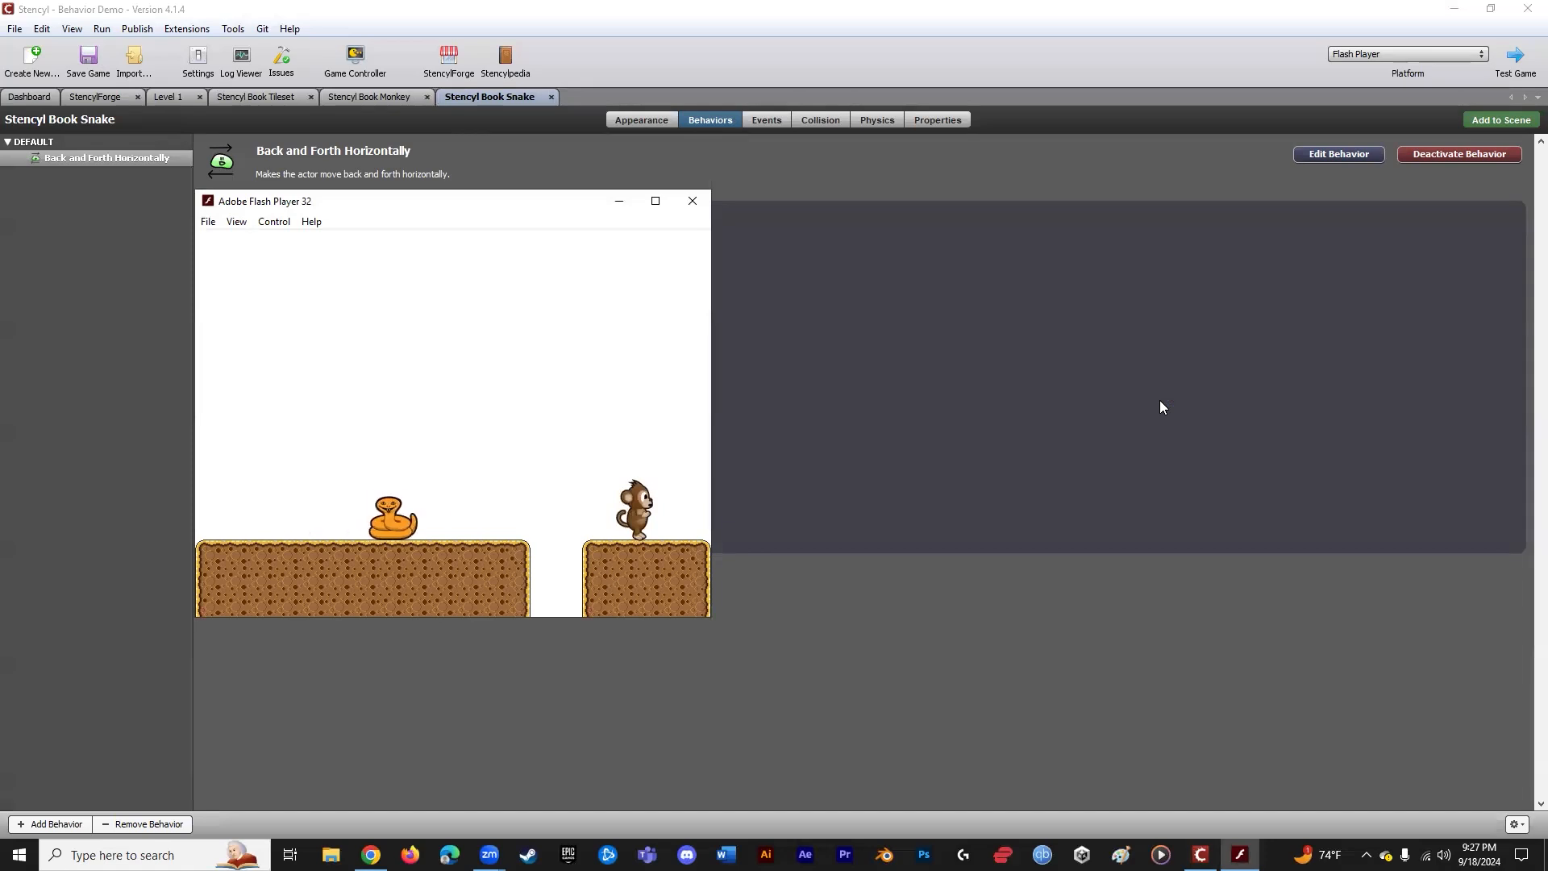
pyautogui.click(692, 200)
# - Set the snake's movement Speed to 50, save, and test the game again
pyautogui.doubleClick(368, 257)
pyautogui.write('50')
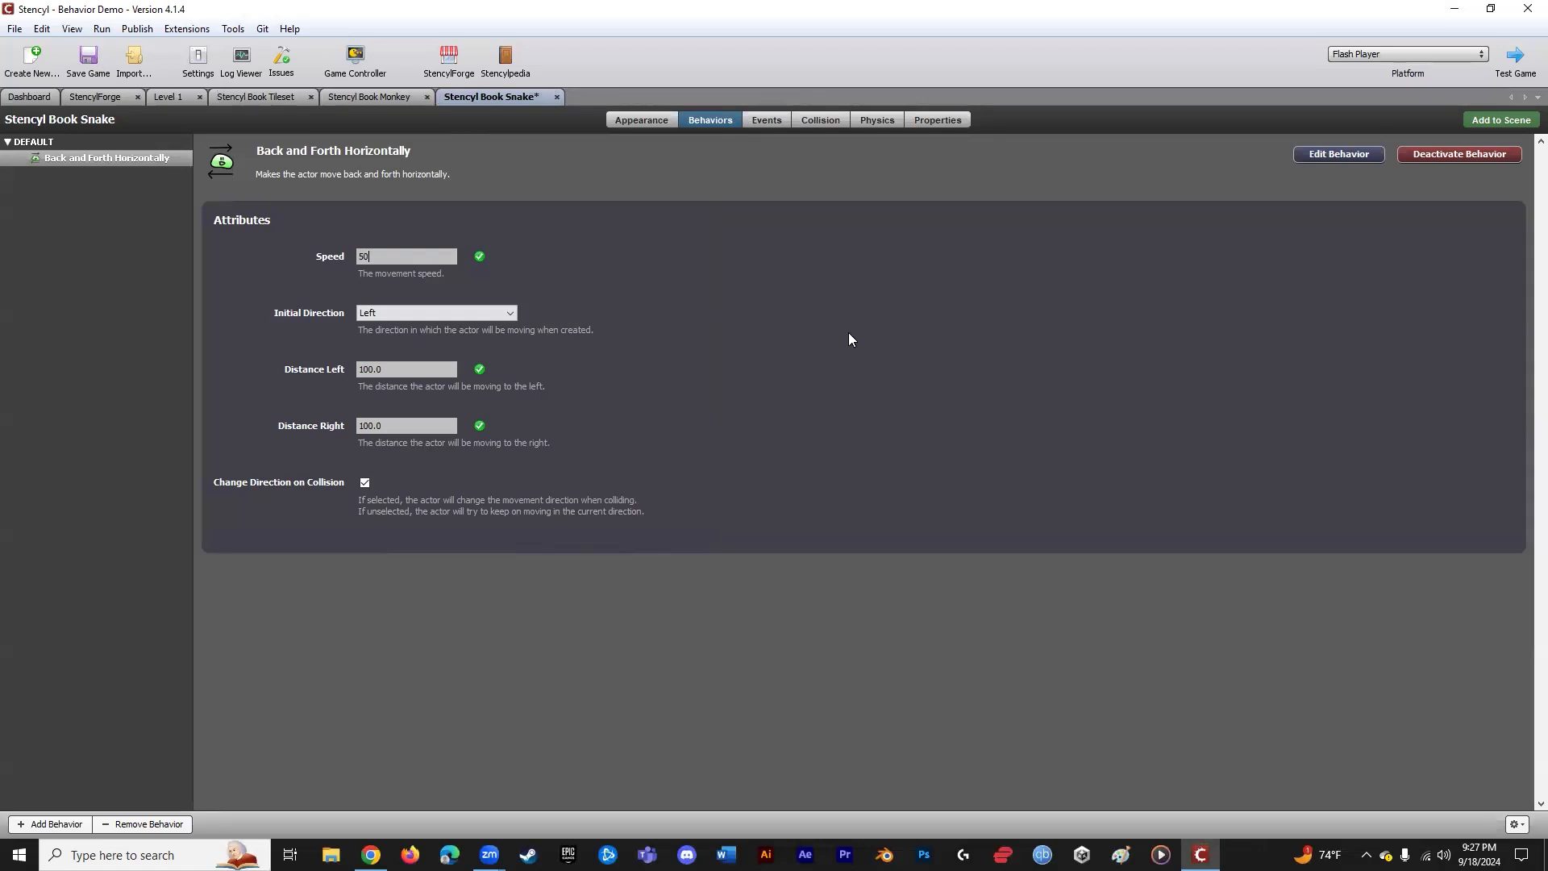
pyautogui.hotkey('ctrl', 's')
pyautogui.click(1516, 56)
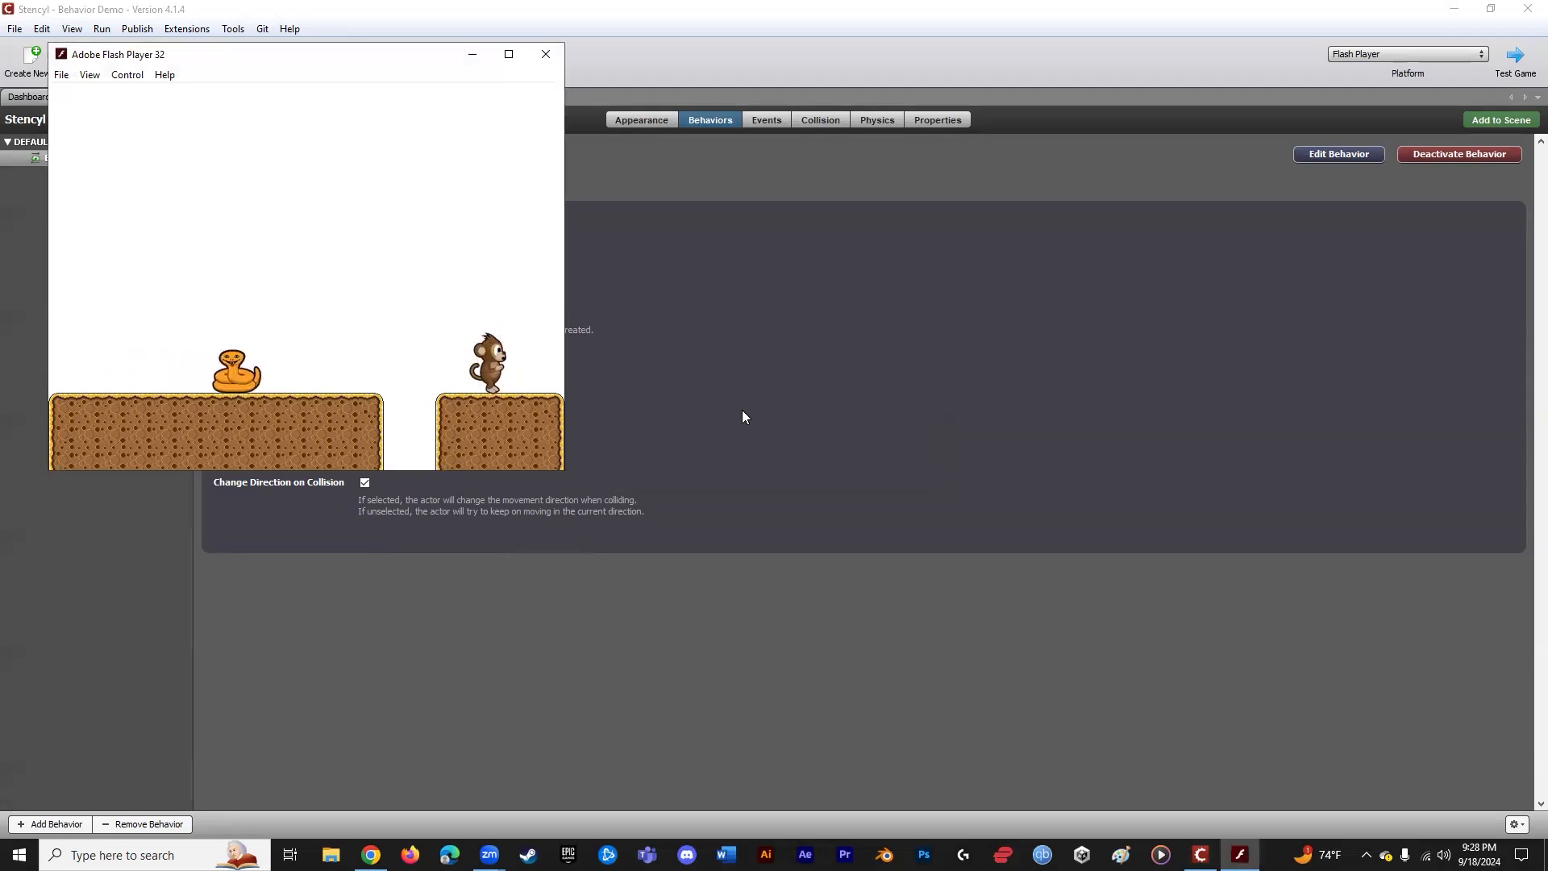
pyautogui.click(546, 54)
# - Set the snake's movement Speed to 20, save, and run the game to test it
pyautogui.moveTo(381, 255); pyautogui.dragTo(350, 260)
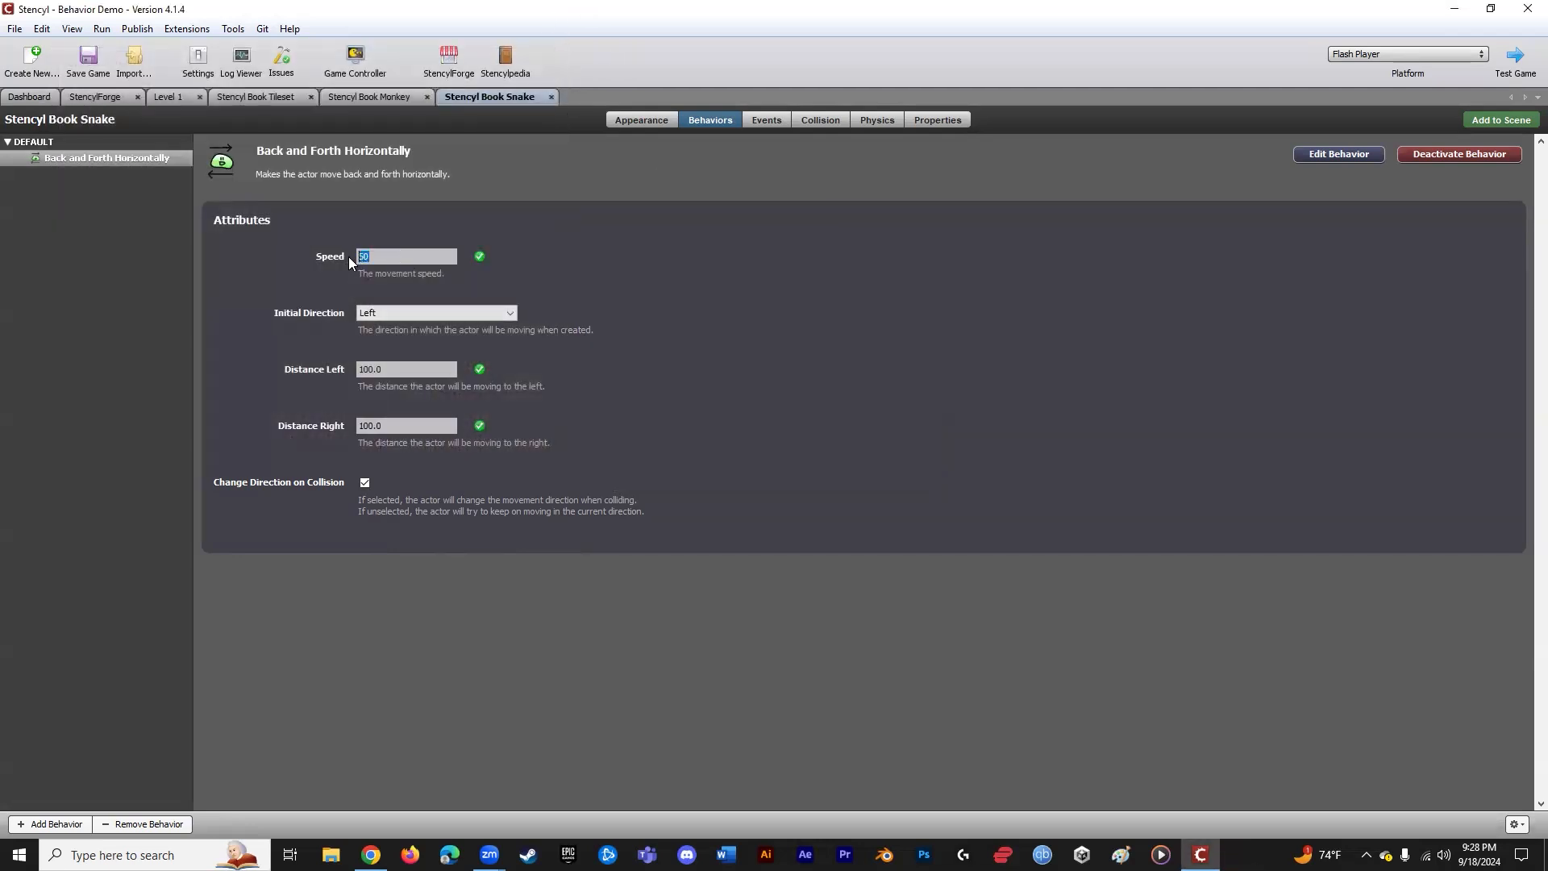
pyautogui.write('20')
pyautogui.hotkey('ctrl', 's')
pyautogui.click(1515, 57)
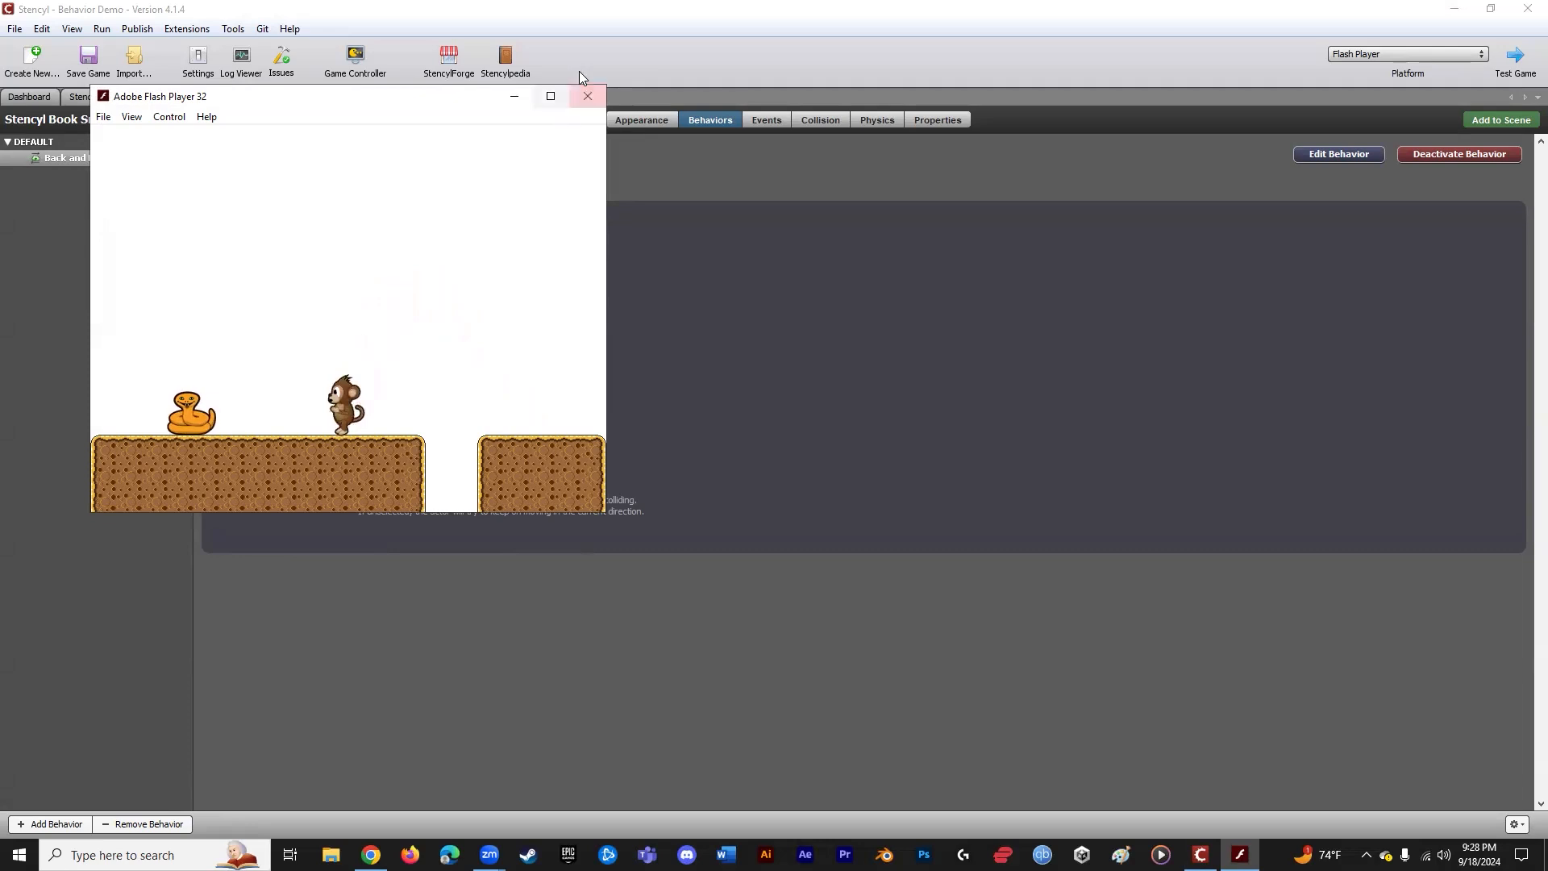
# - Close the game test and download the Stencyl Book Bananas actor type from the most useful actors on StencylForge
pyautogui.click(586, 98)
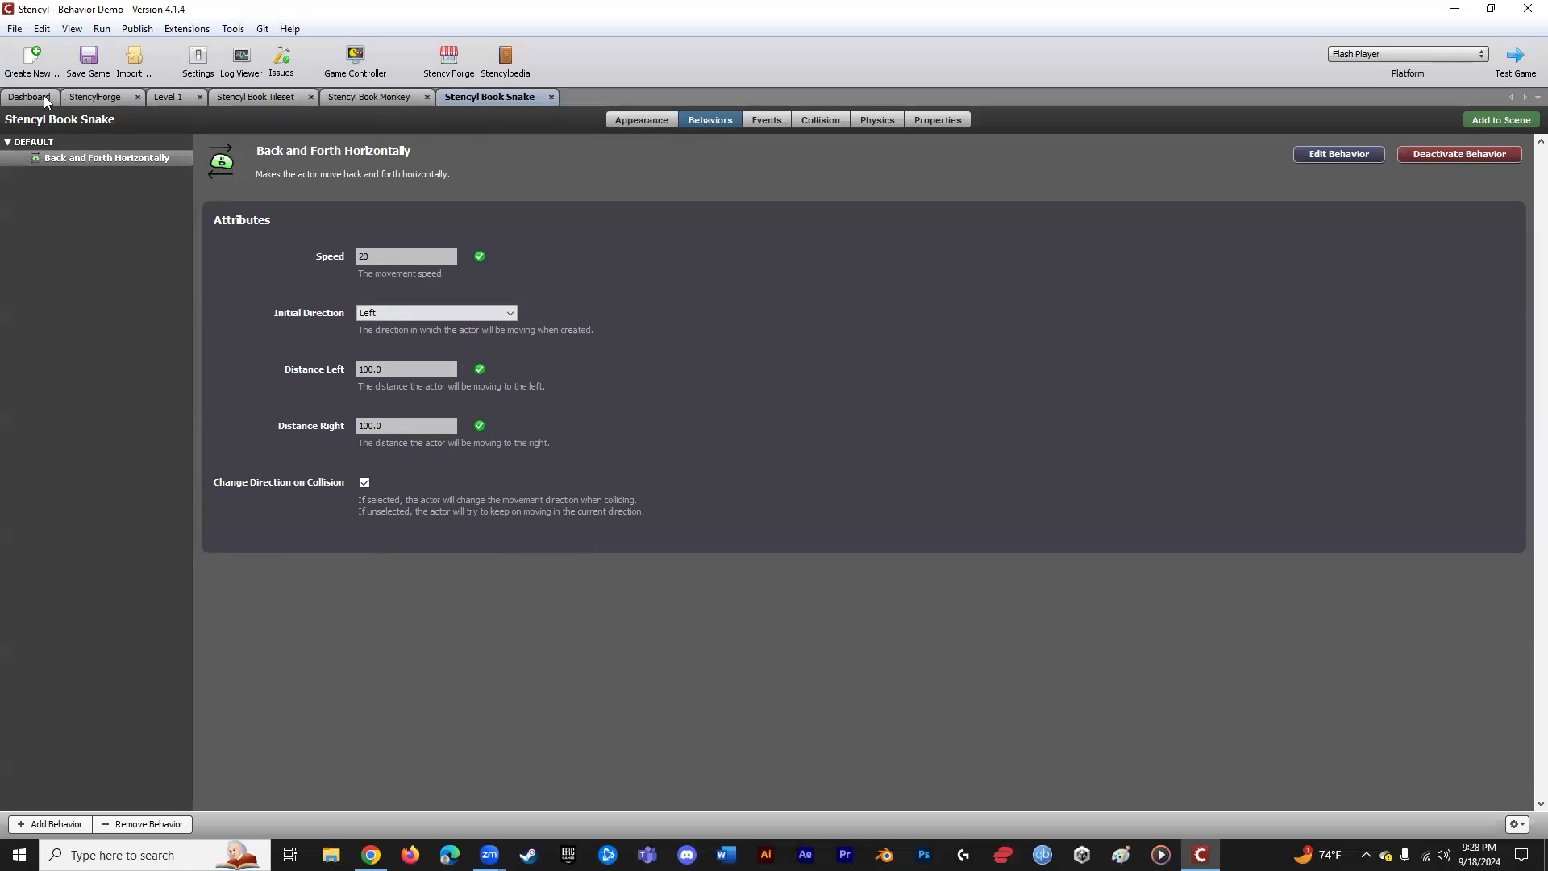
pyautogui.click(16, 99)
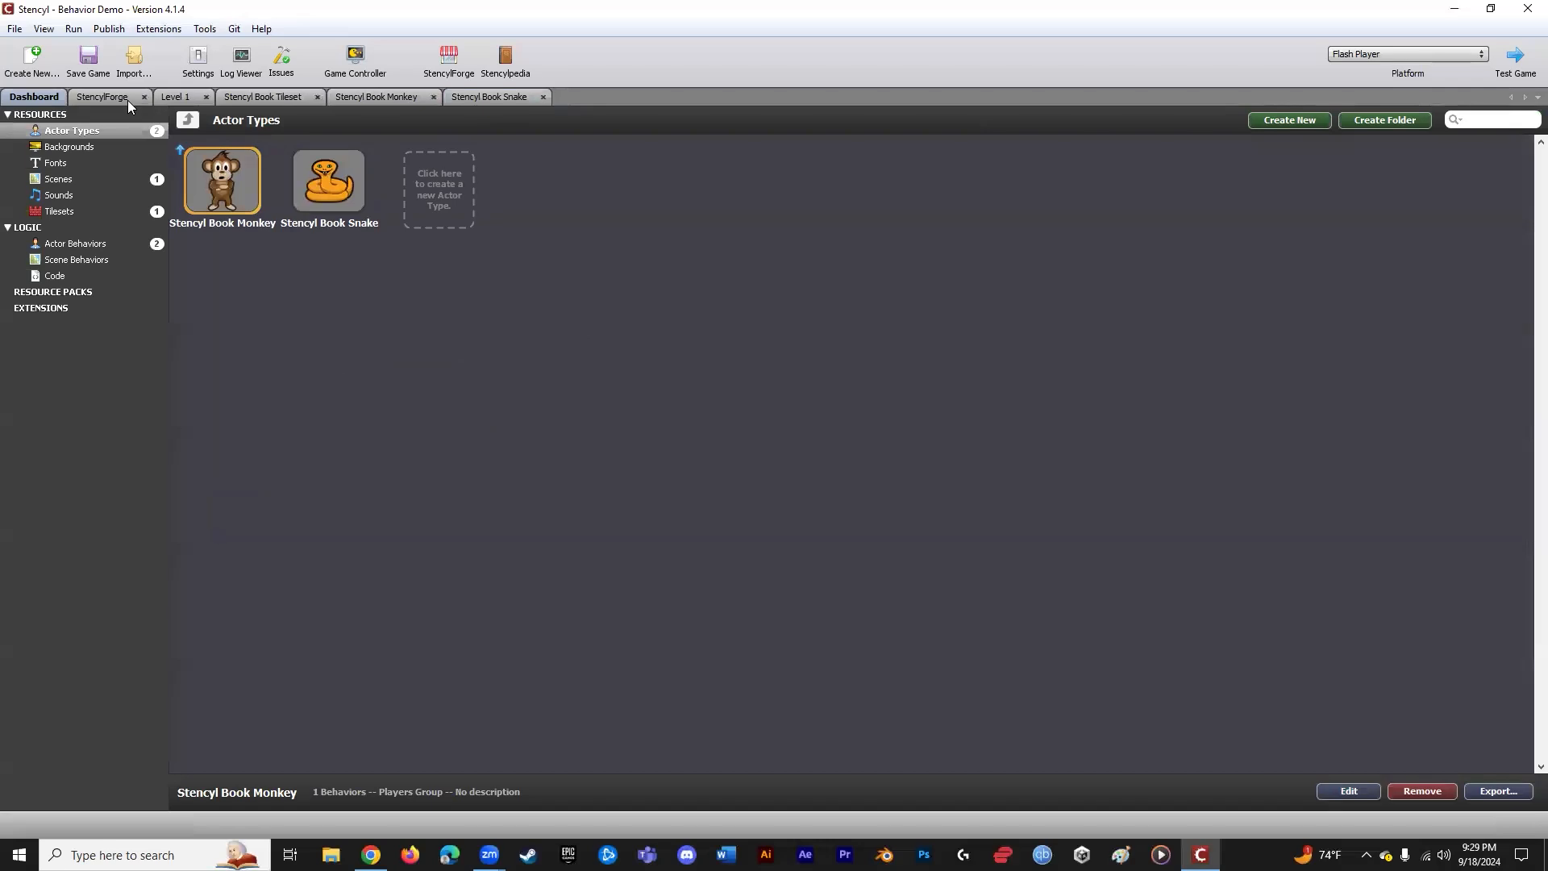
pyautogui.click(127, 100)
pyautogui.click(223, 120)
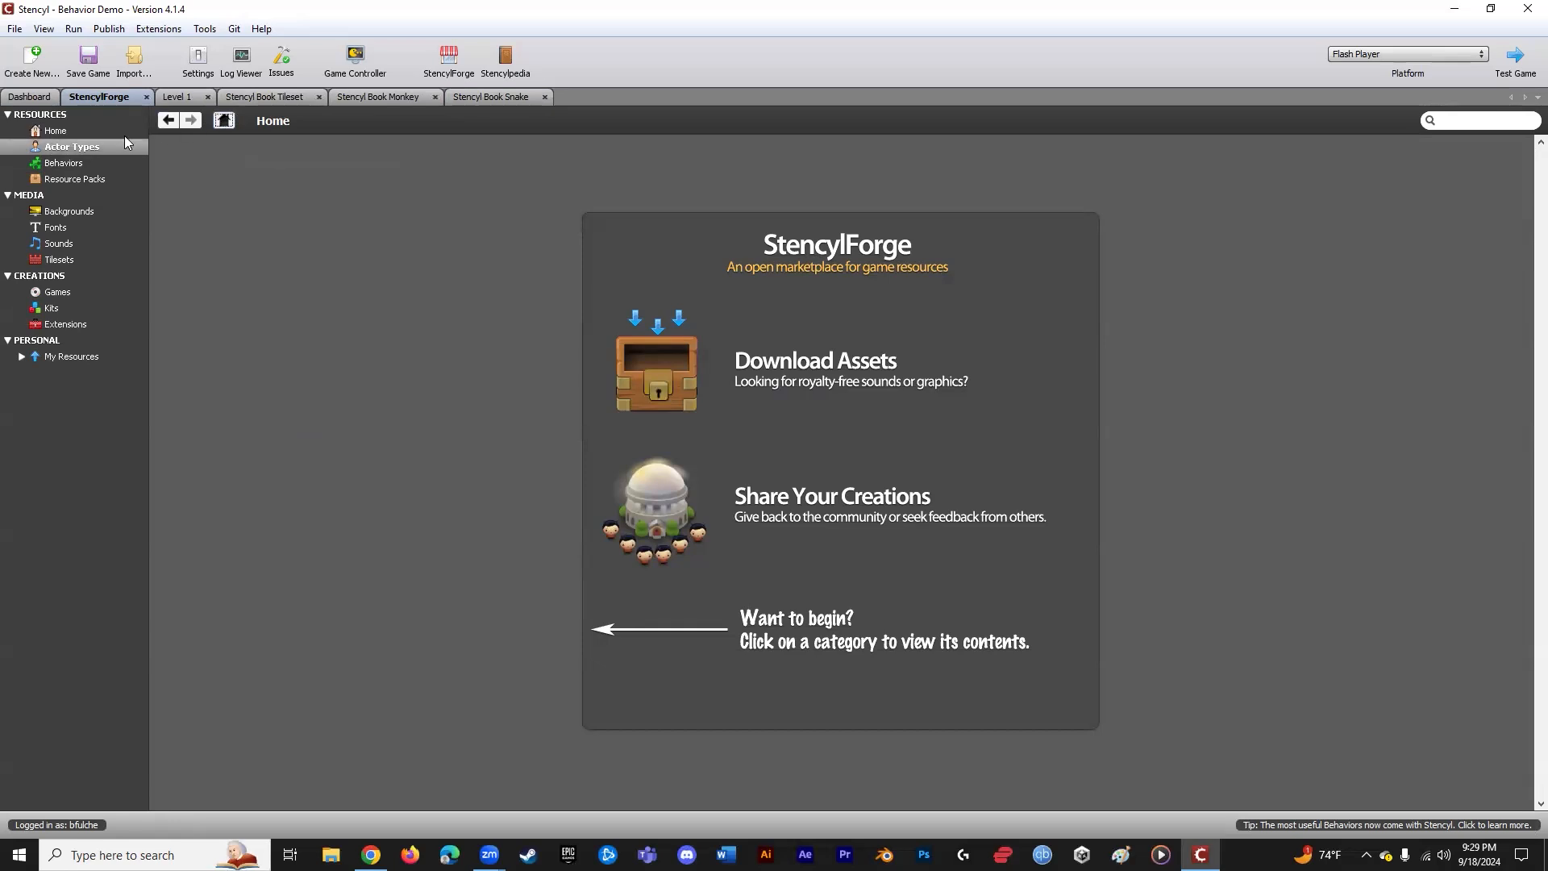
pyautogui.click(62, 161)
pyautogui.click(64, 147)
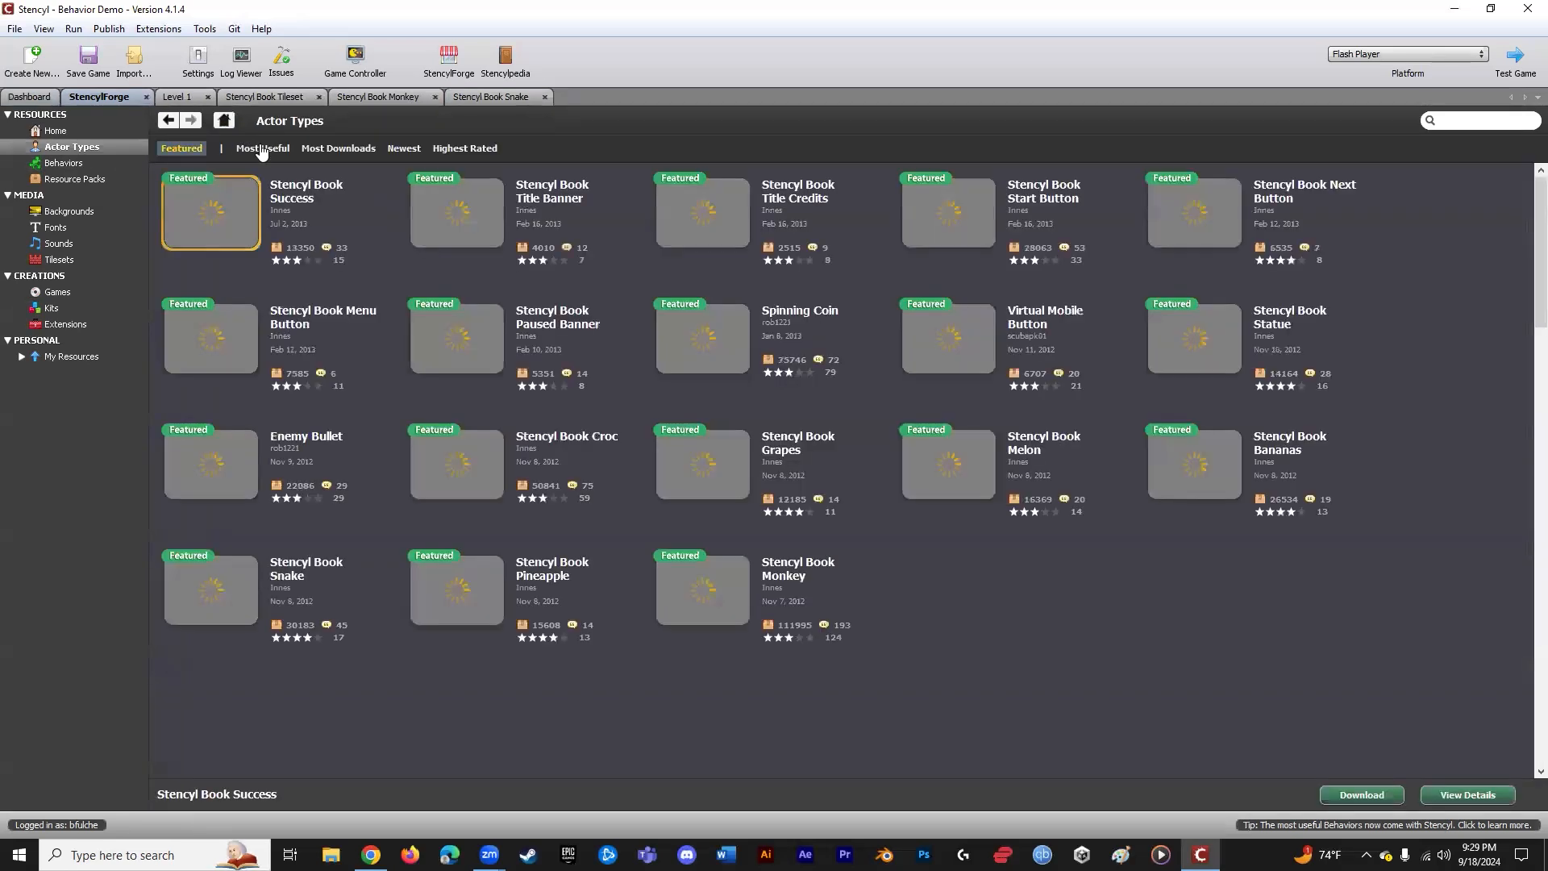
pyautogui.click(274, 150)
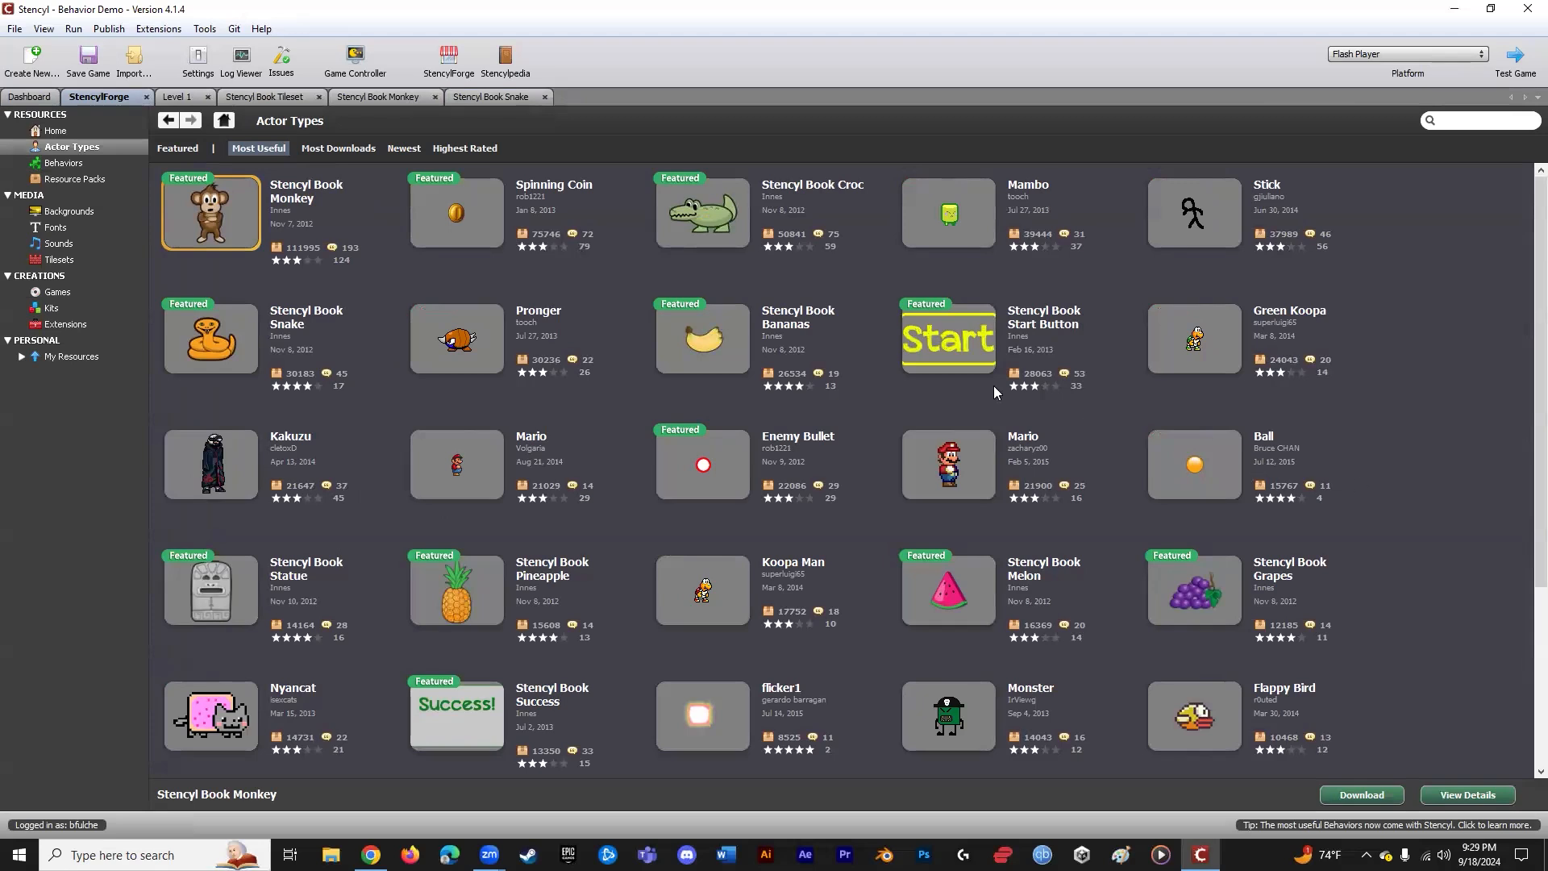
pyautogui.scroll(-3, 692, 361)
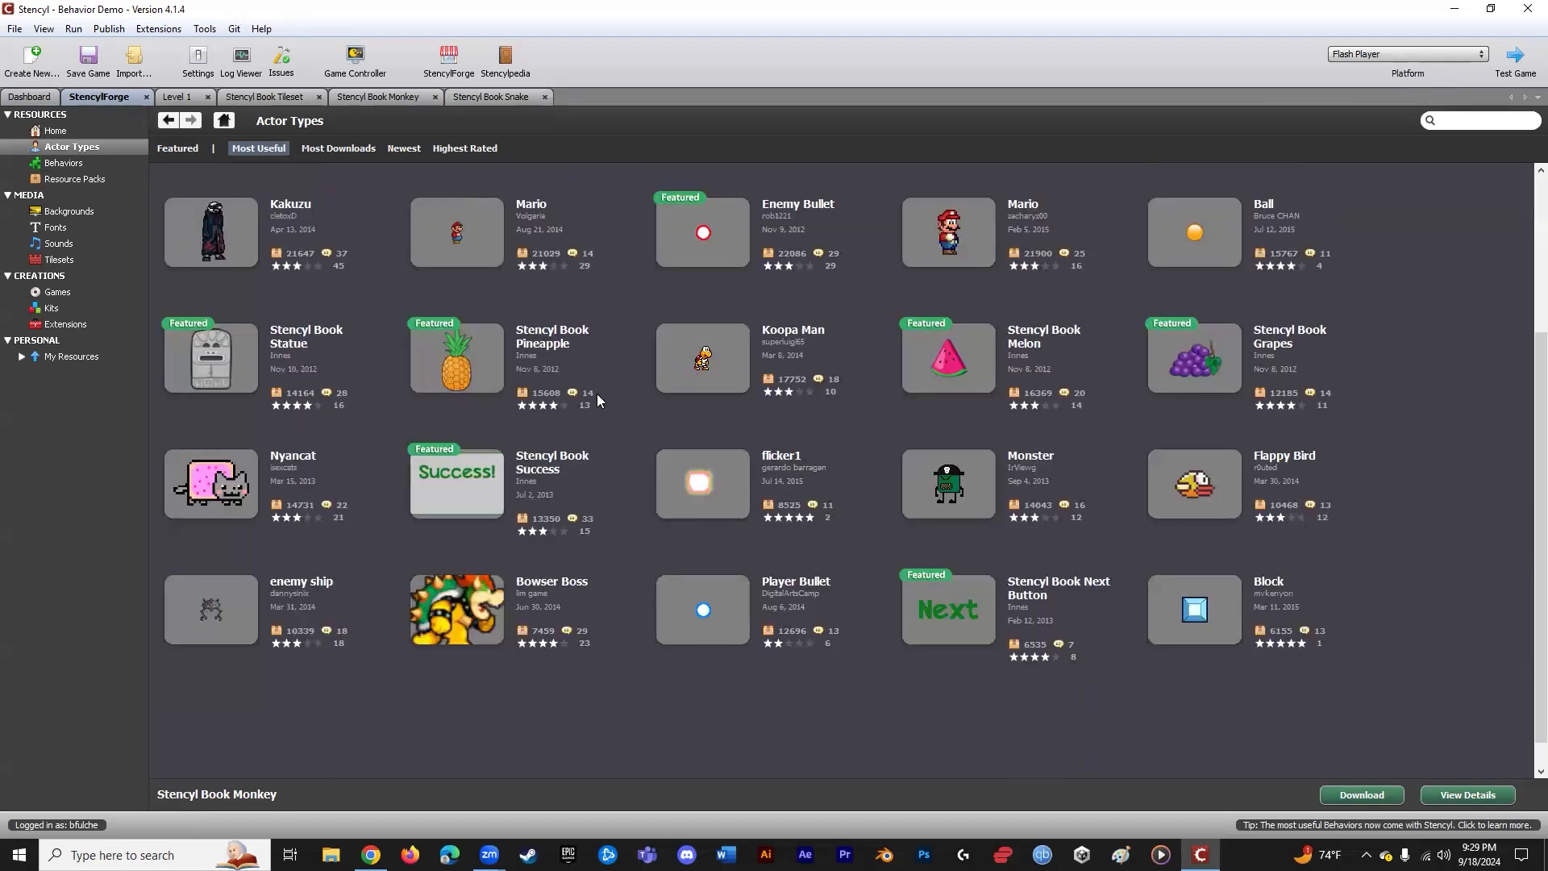
pyautogui.scroll(3, 597, 396)
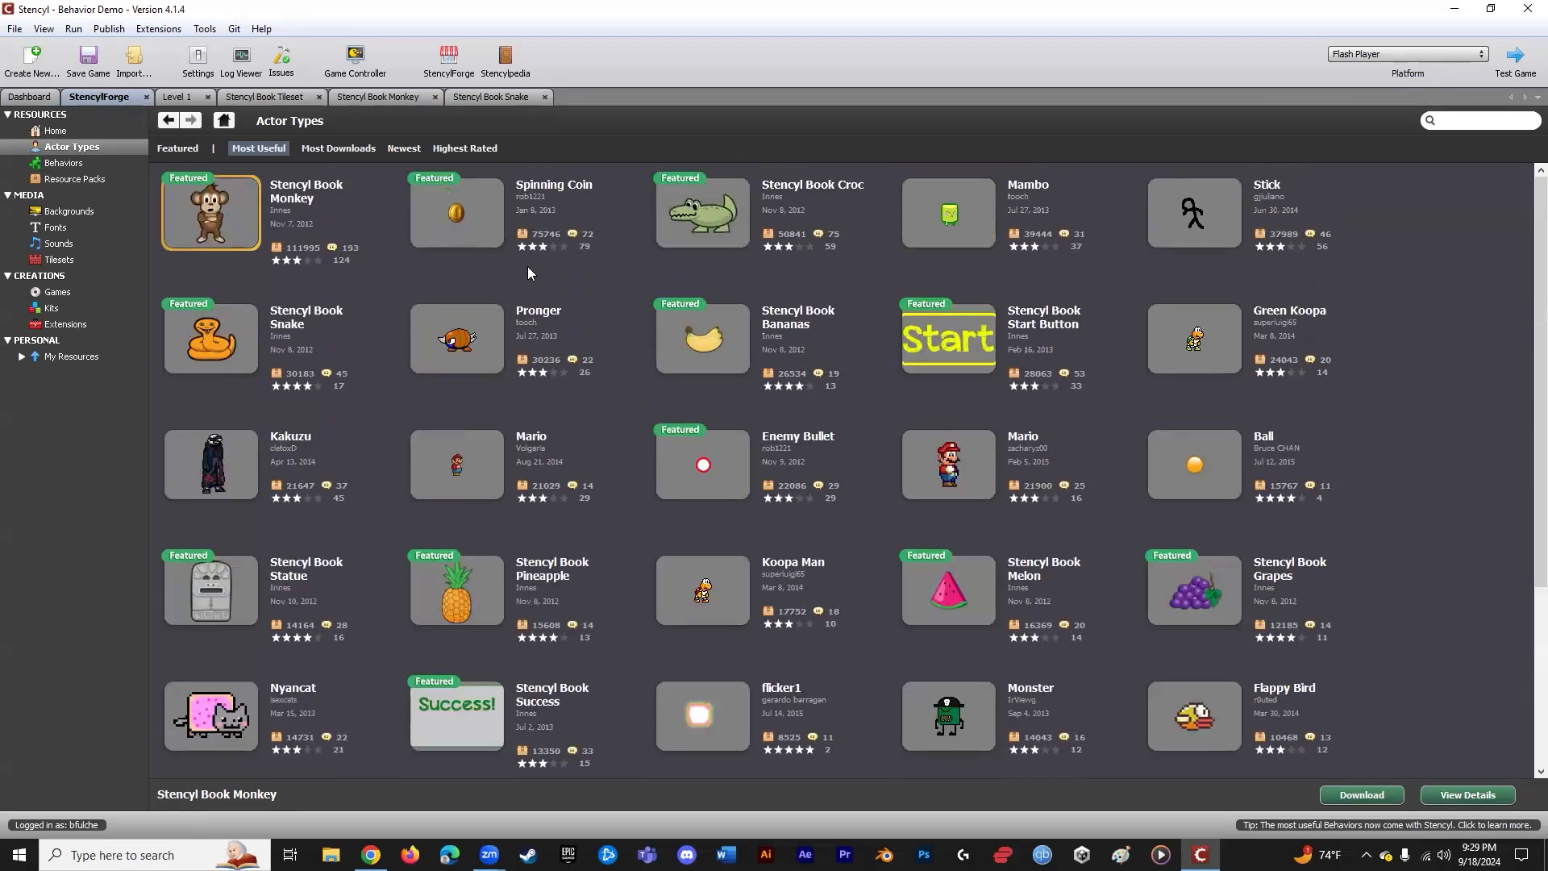
pyautogui.doubleClick(717, 353)
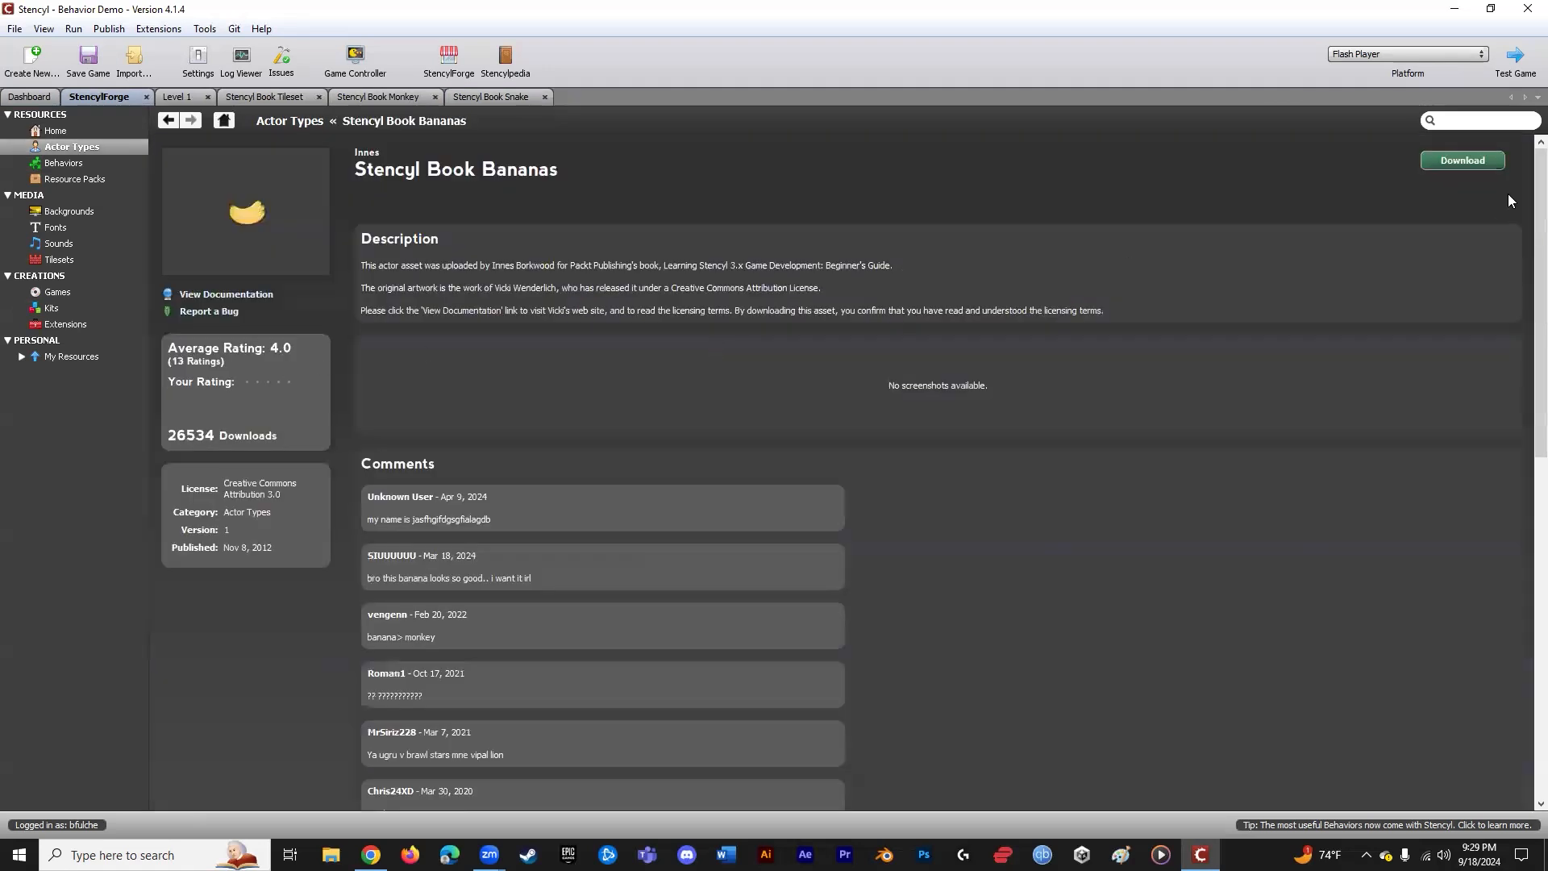
pyautogui.click(1474, 163)
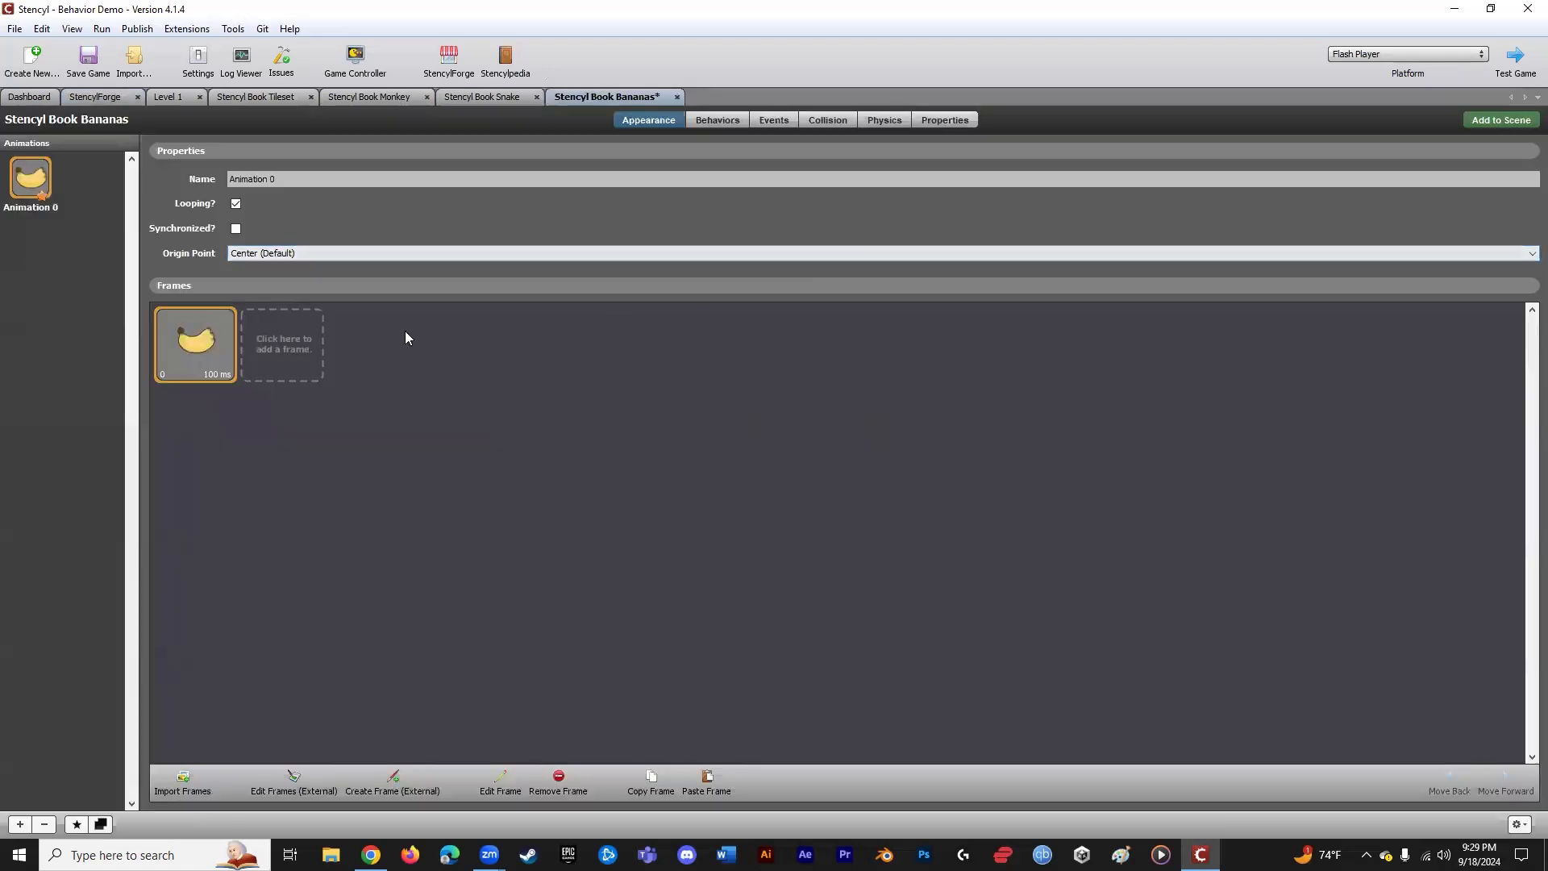
# - Rename the bananas' animation as idle
pyautogui.moveTo(350, 177); pyautogui.dragTo(215, 182)
pyautogui.press('BackSpace')
pyautogui.write('idle')
# - Attach the Die On Collision behavior from the library's Rules category to the bananas actor
pyautogui.click(716, 121)
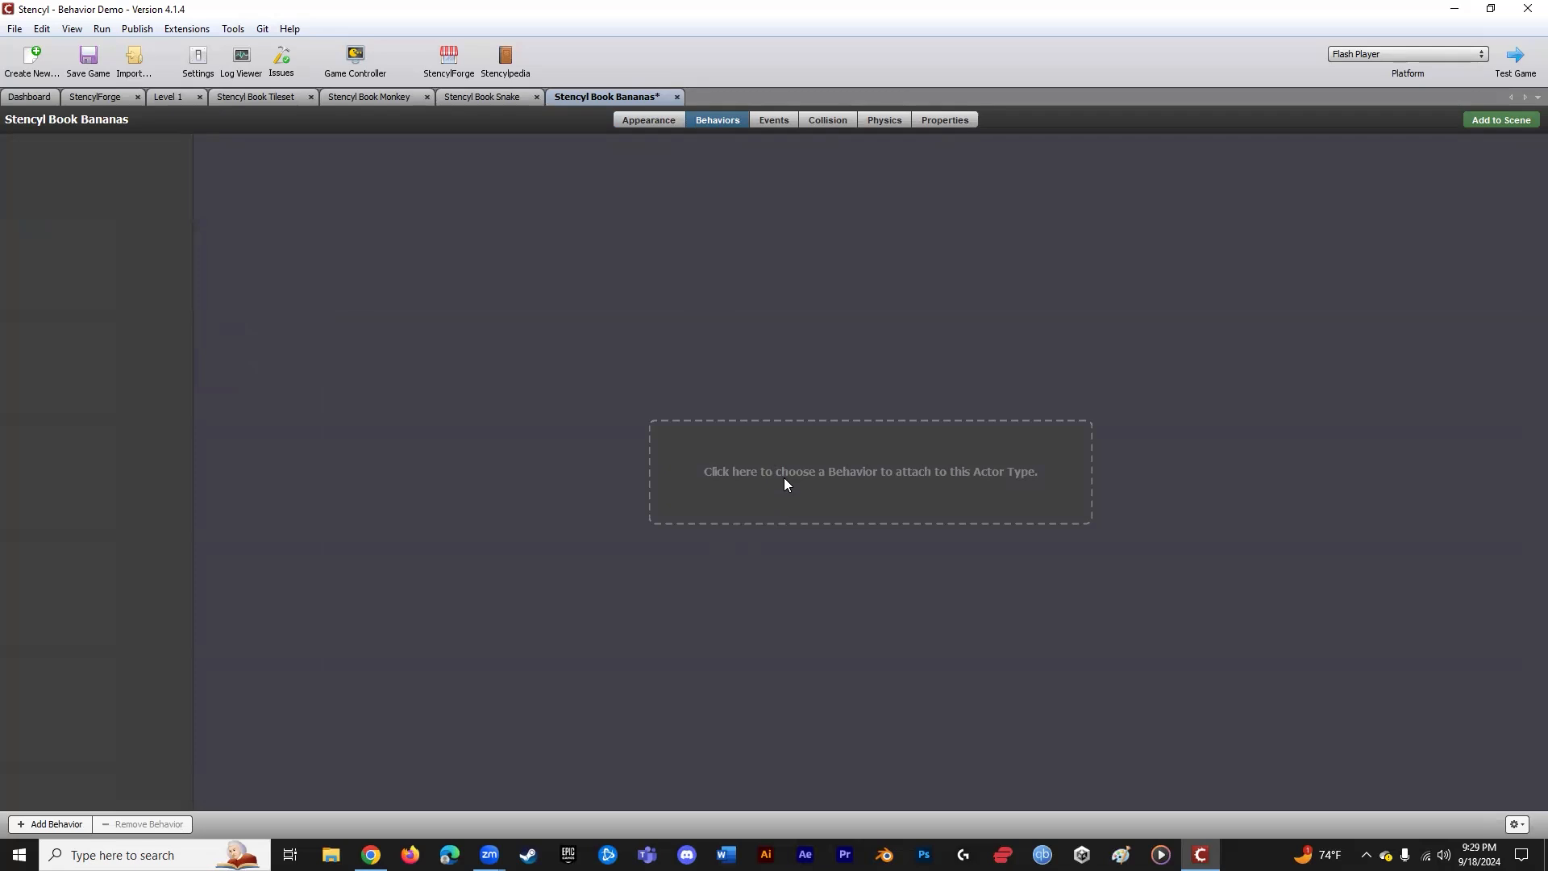
pyautogui.click(752, 472)
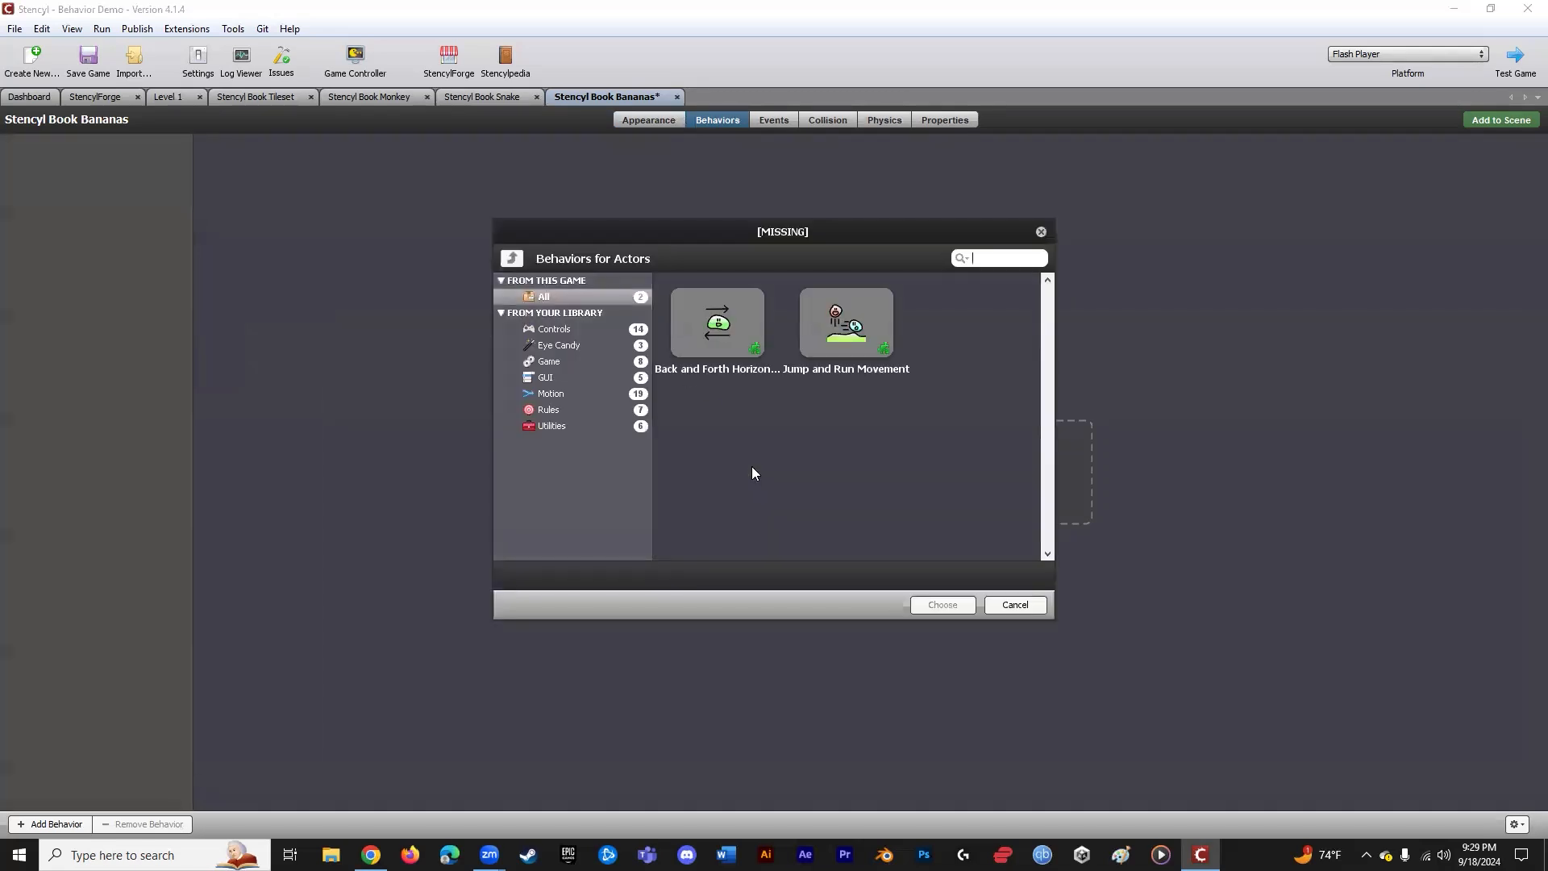
pyautogui.click(571, 395)
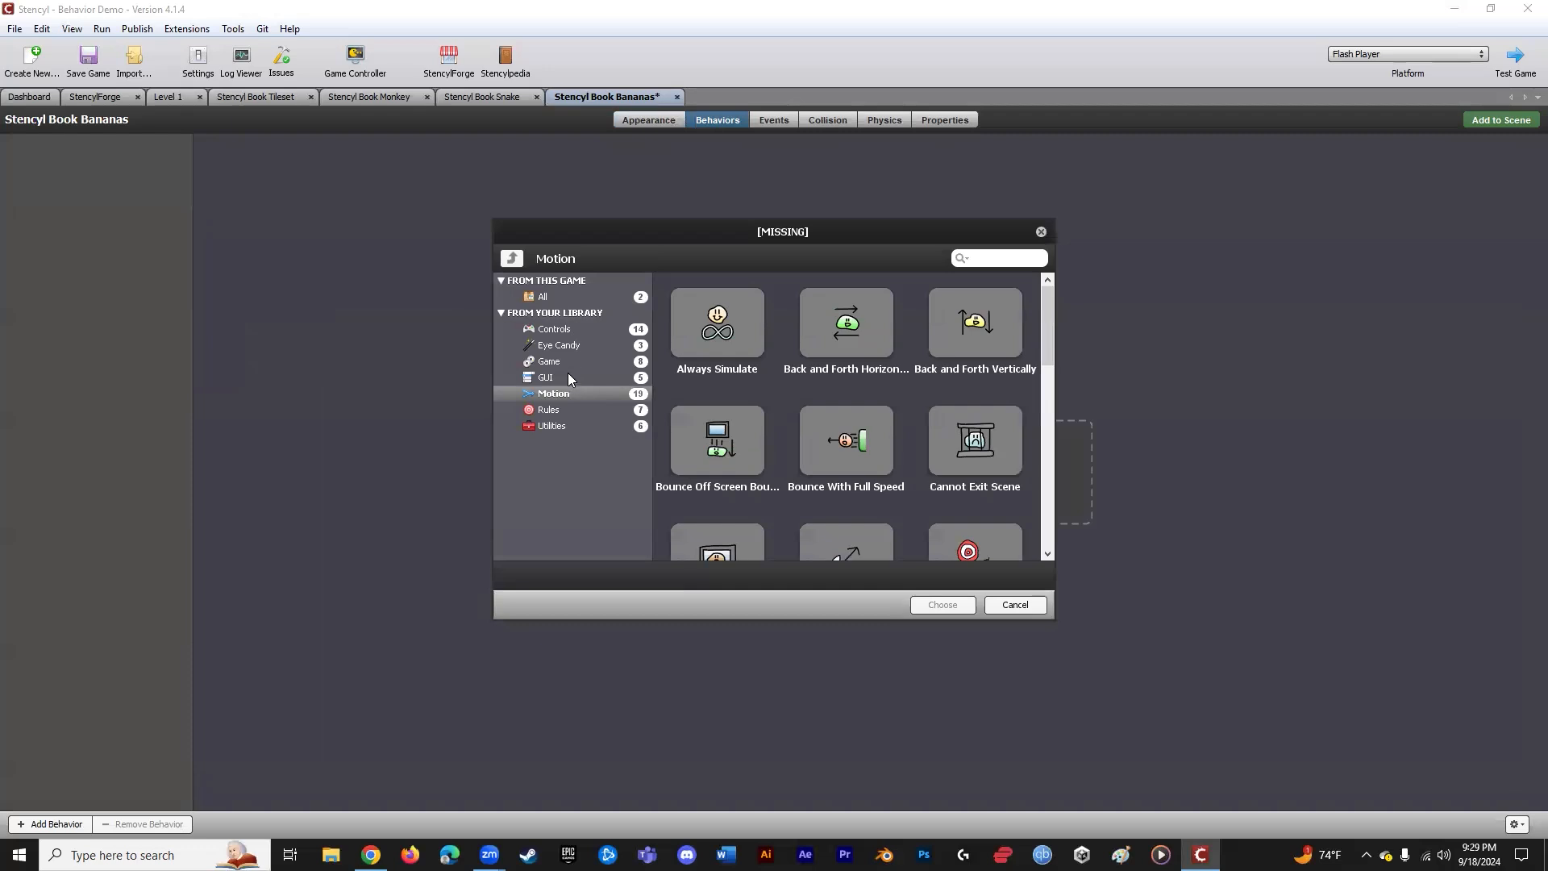
pyautogui.click(570, 361)
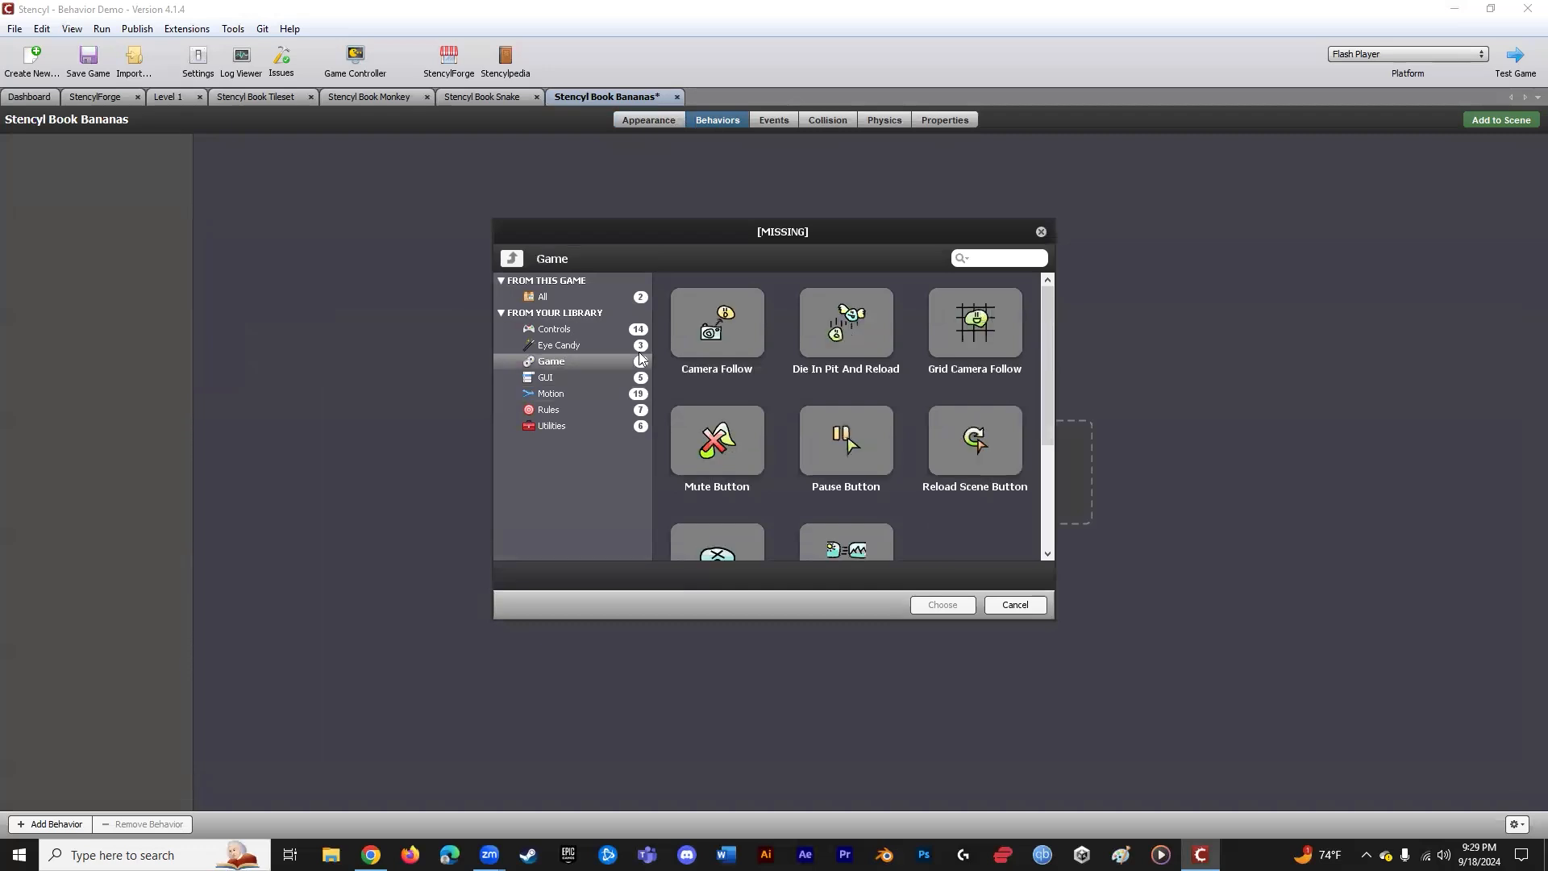
pyautogui.click(565, 411)
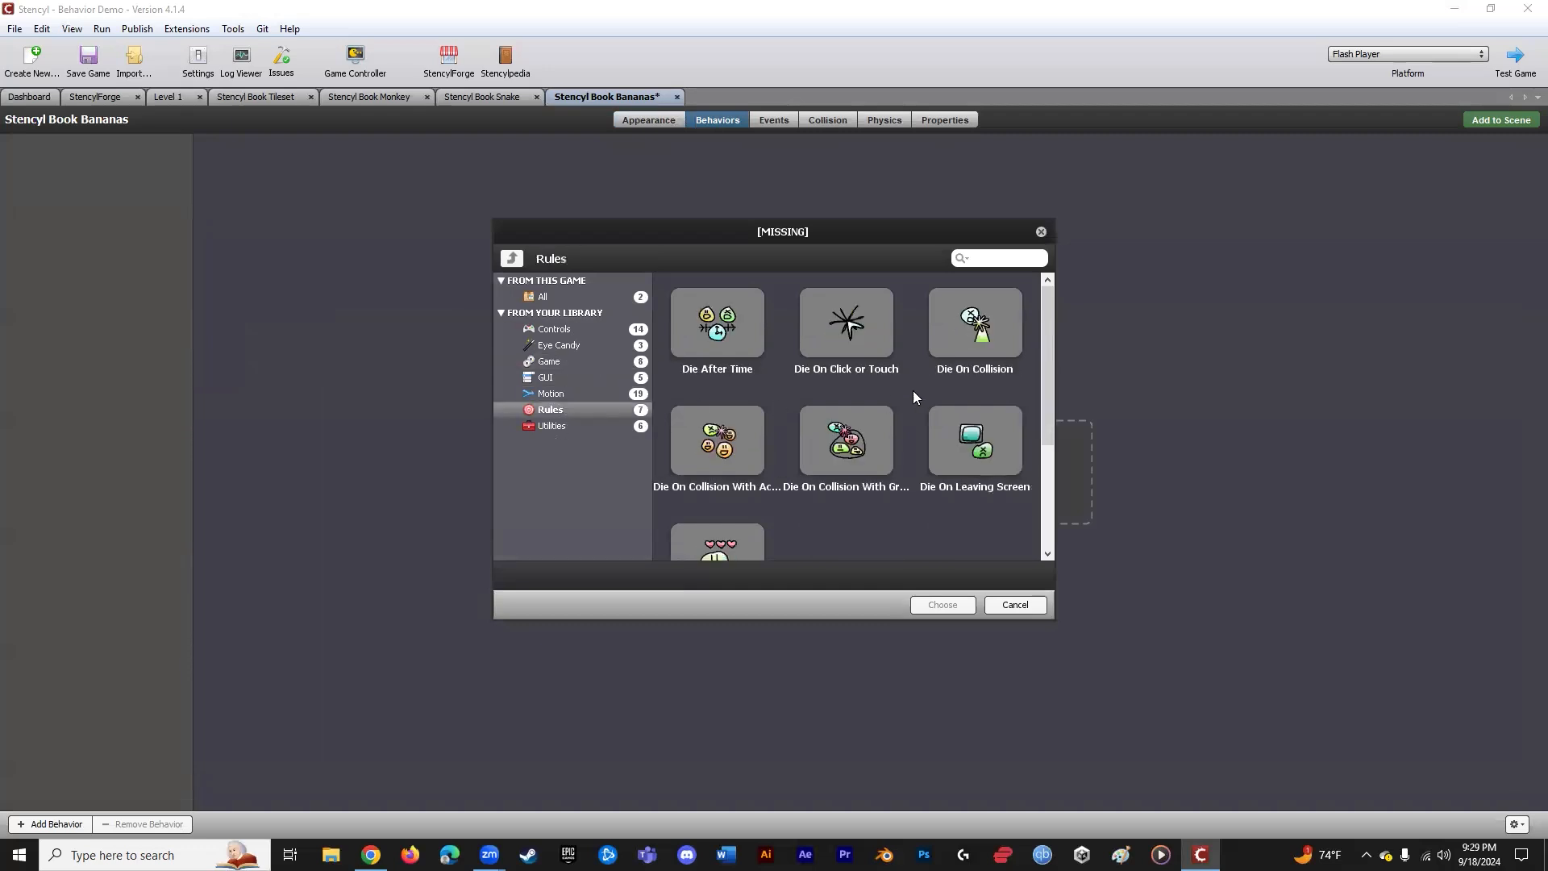
pyautogui.click(982, 331)
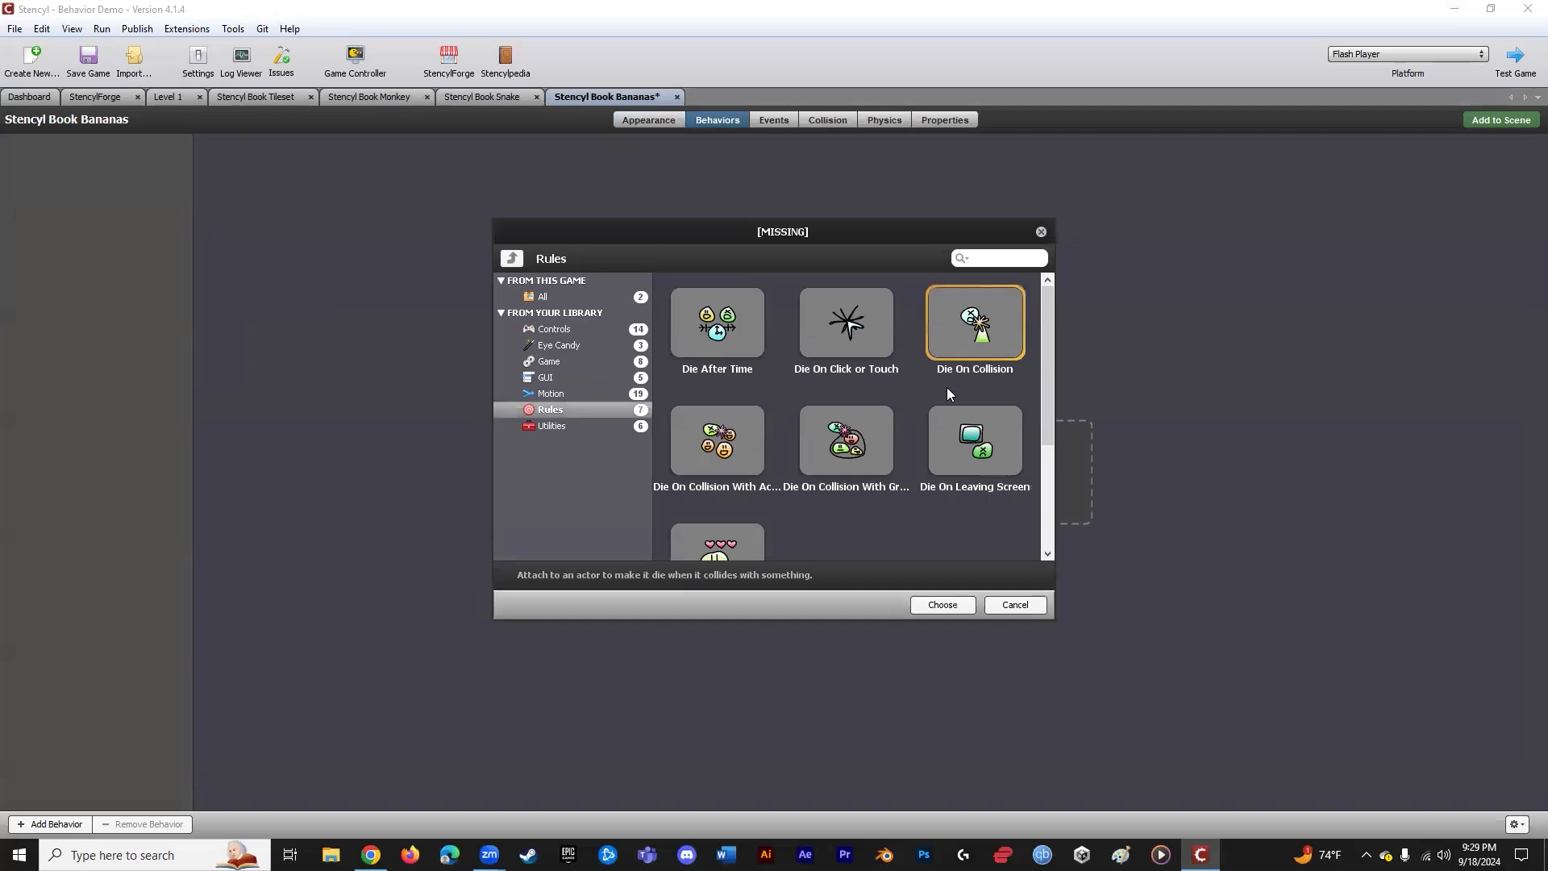
pyautogui.click(942, 604)
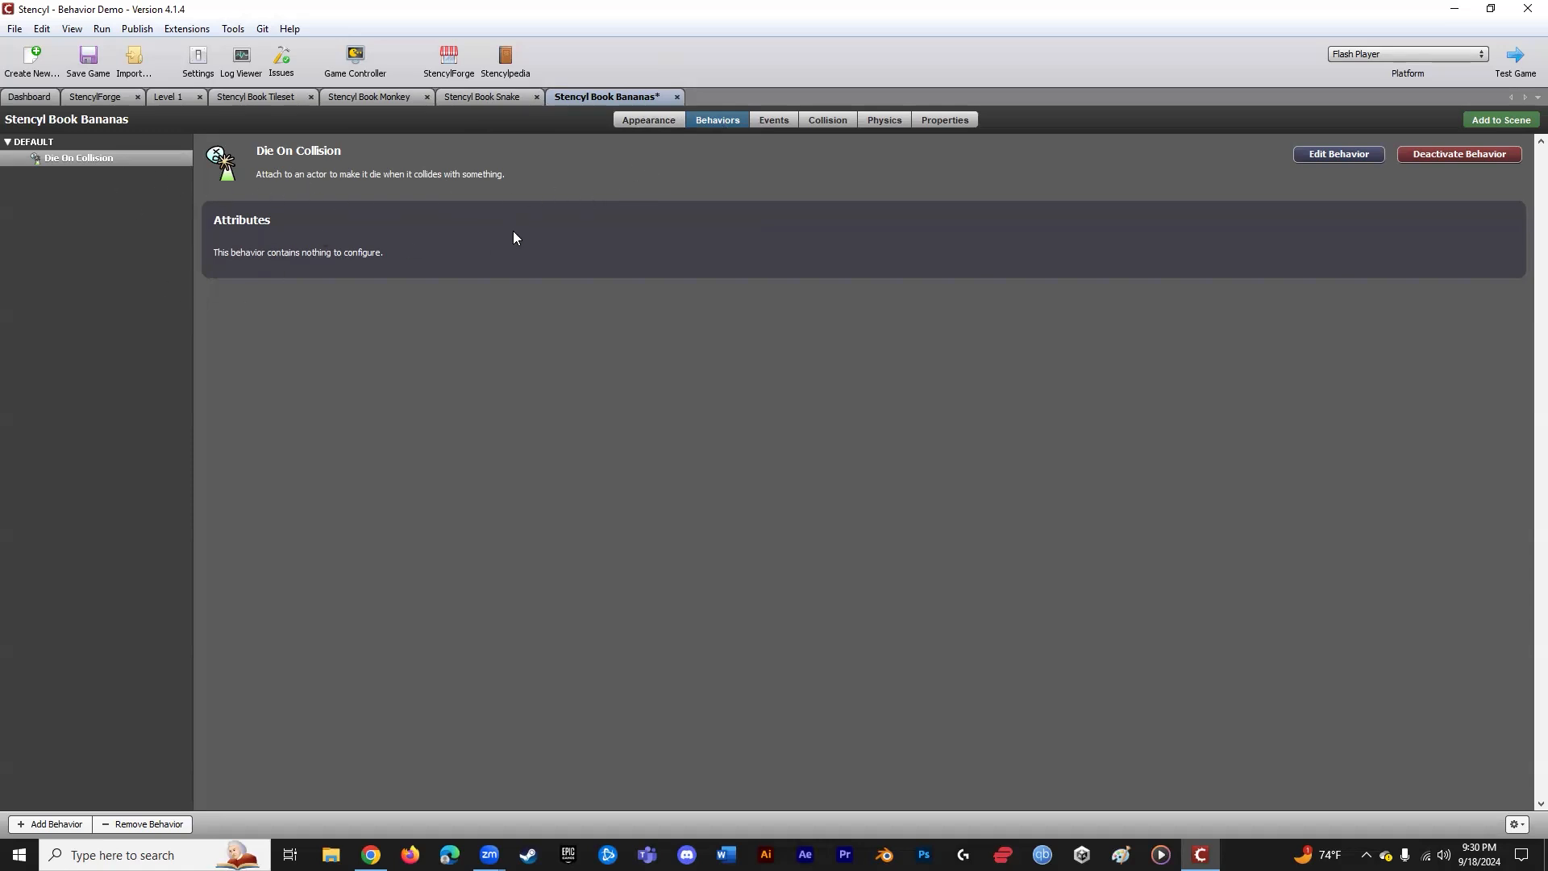
# - Place two bananas in Level 1 just above the wide platform, one between the snake and the gap, one at the far left end
pyautogui.click(171, 97)
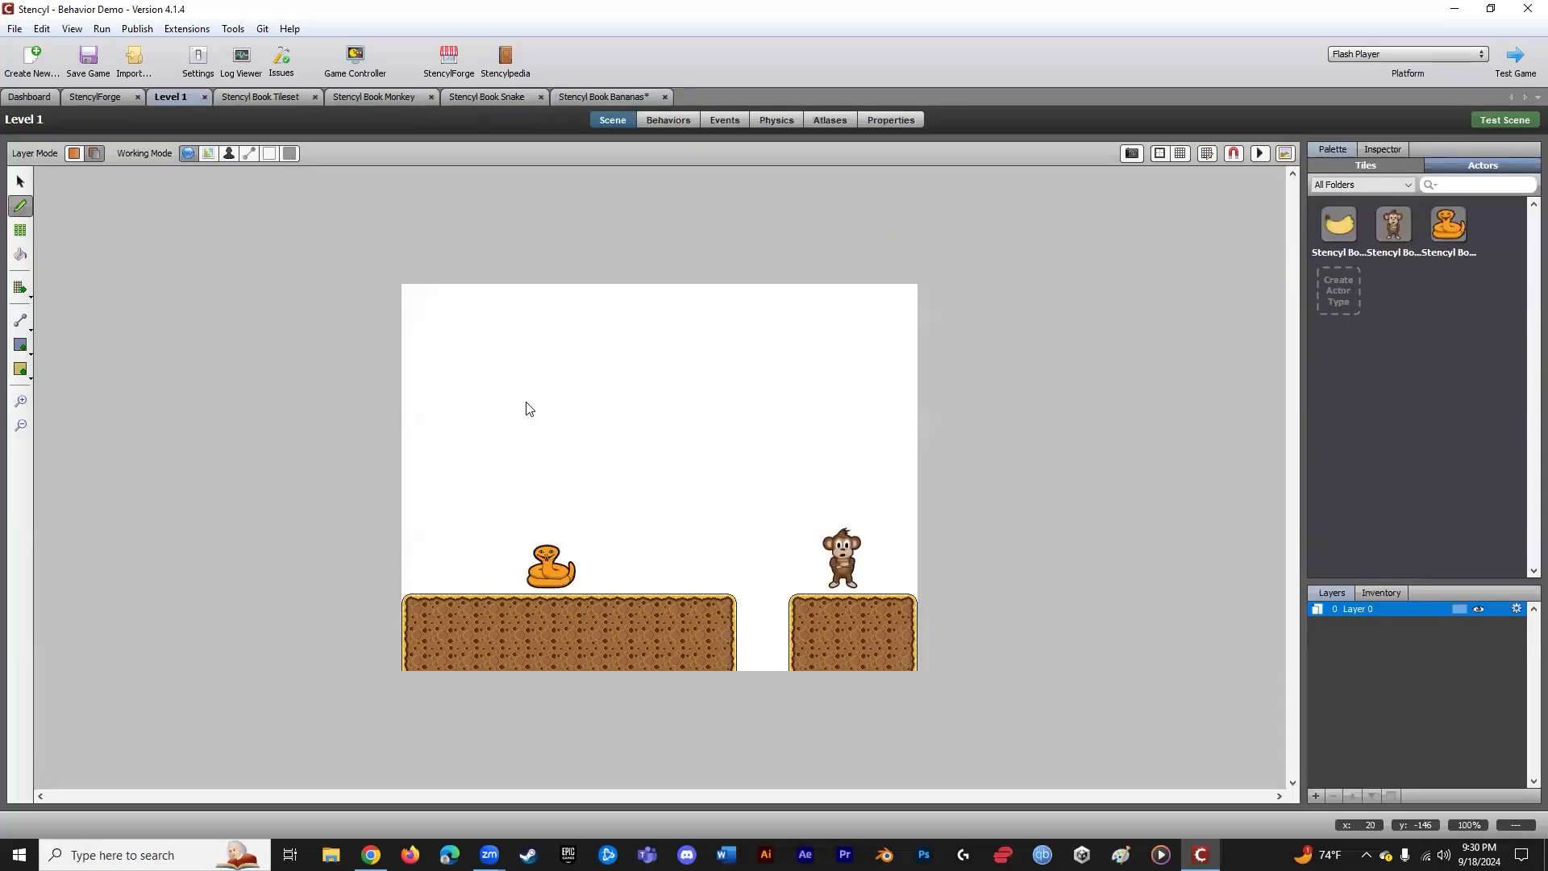
pyautogui.click(1340, 225)
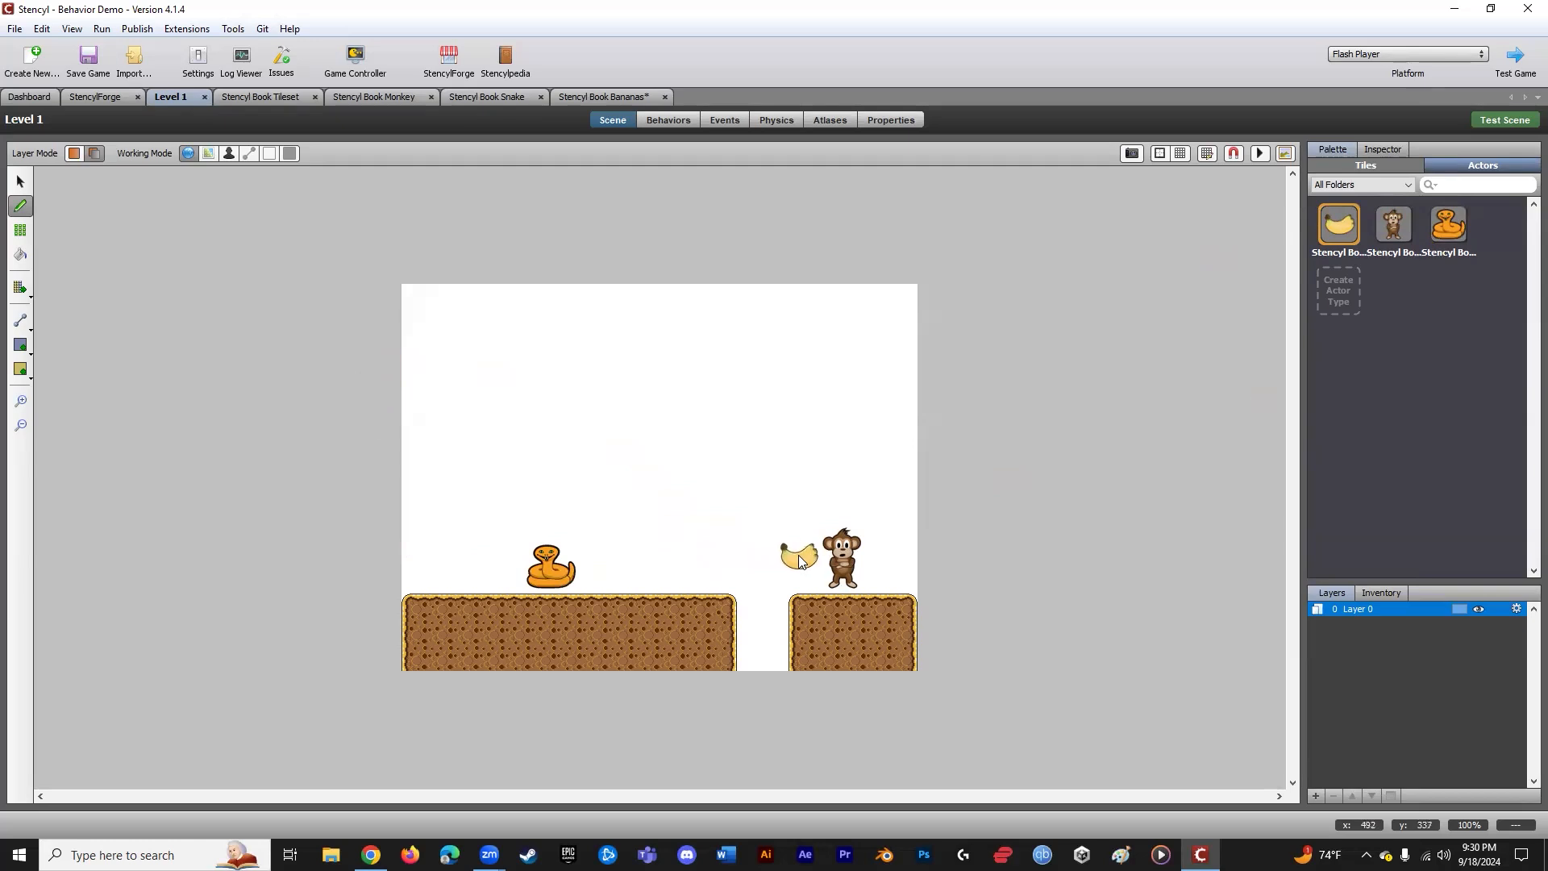
pyautogui.click(699, 562)
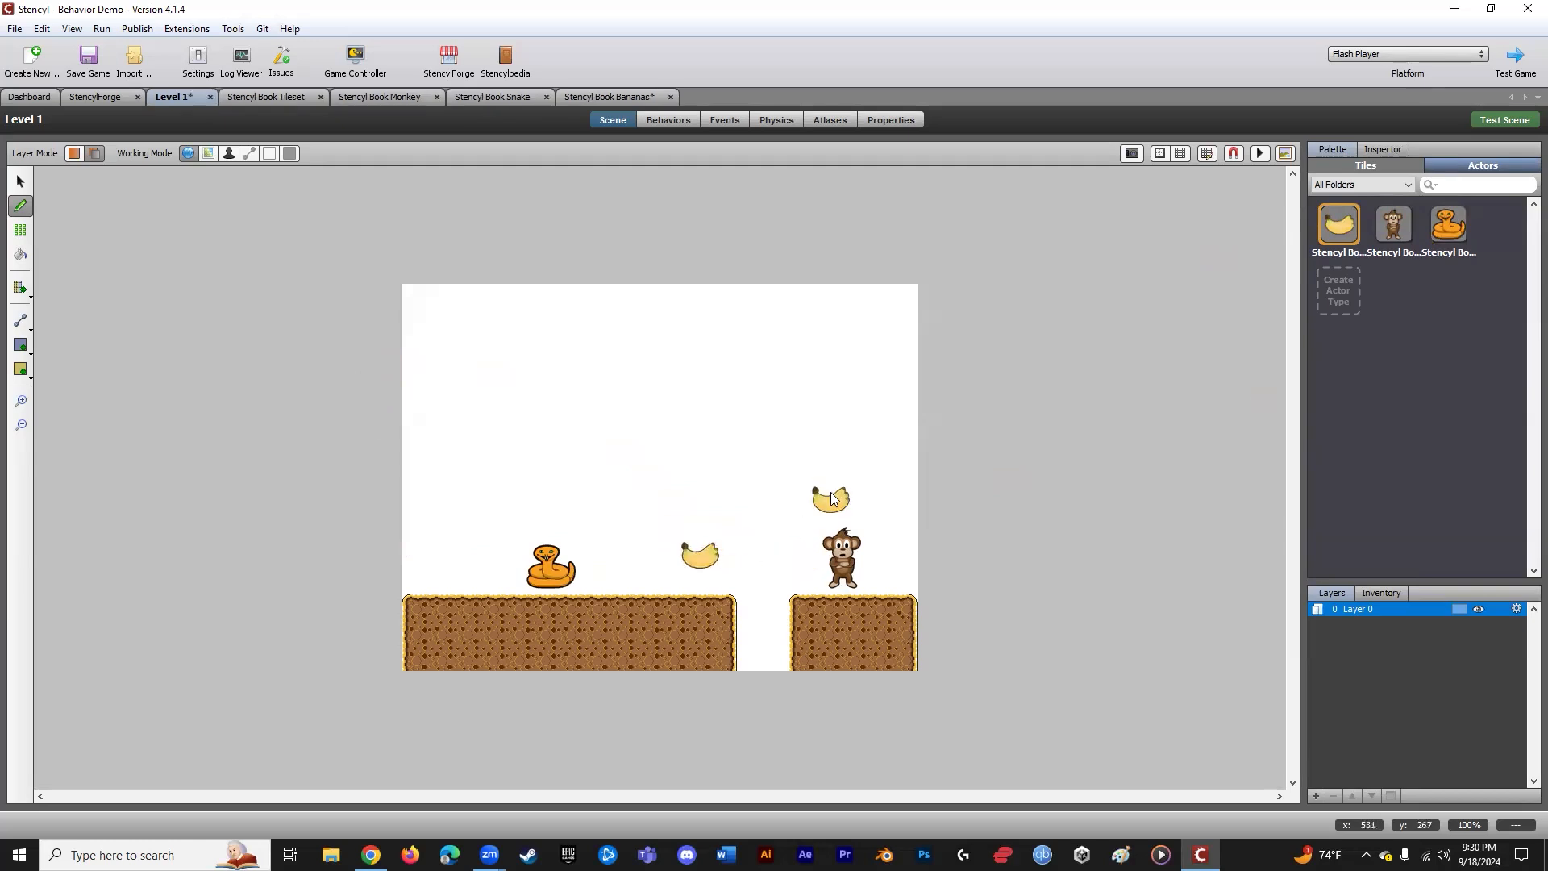
pyautogui.click(432, 562)
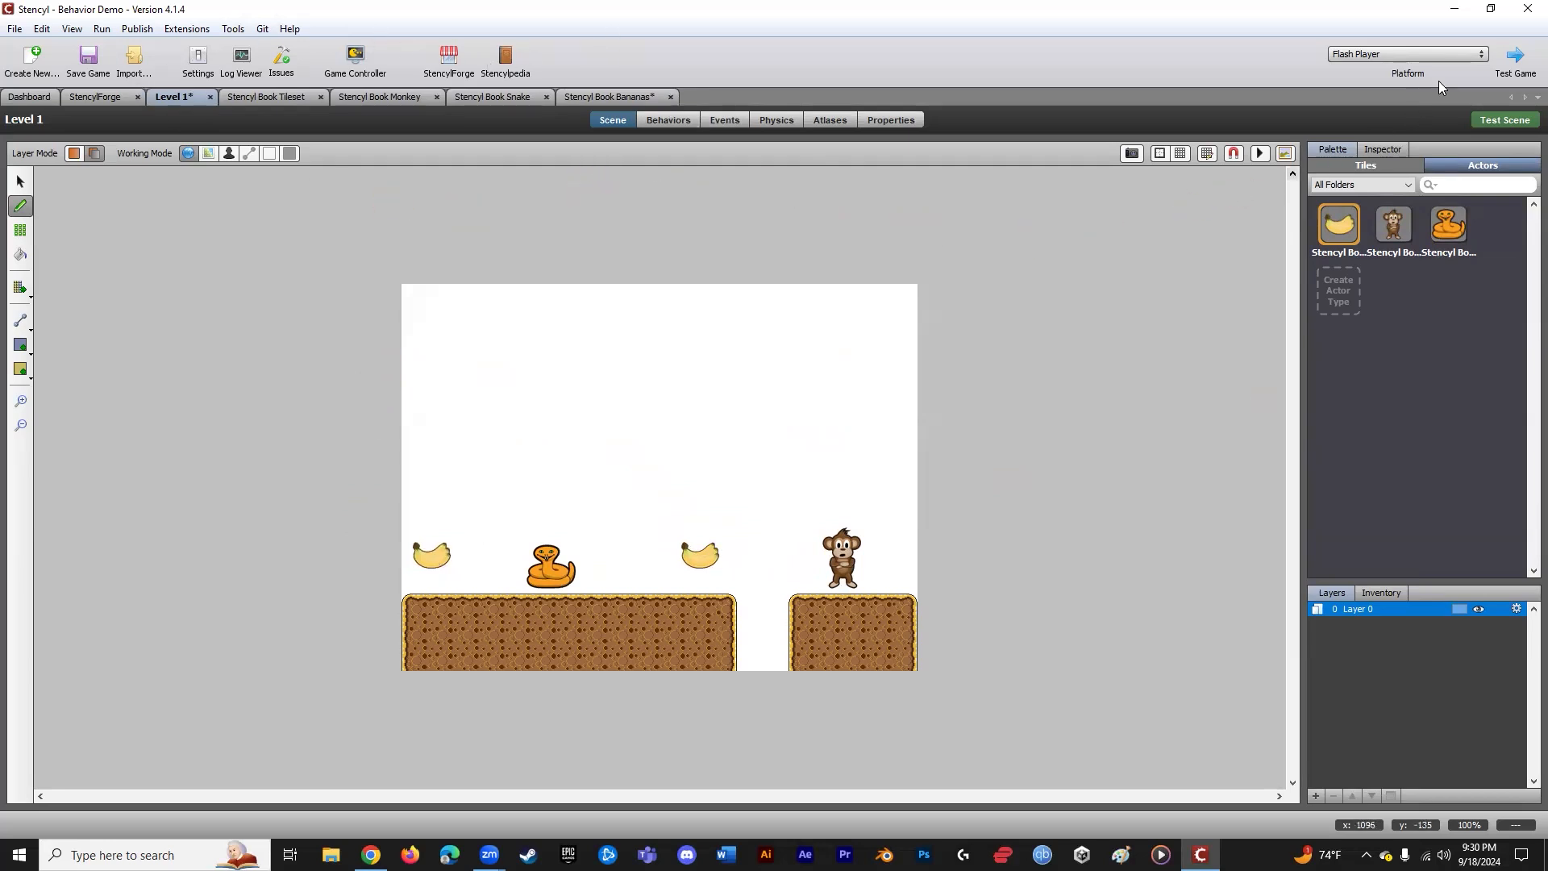
# - Save and test the game, jumping the monkey across the gap and walking it along the wide platform, and close the test
pyautogui.click(1515, 56)
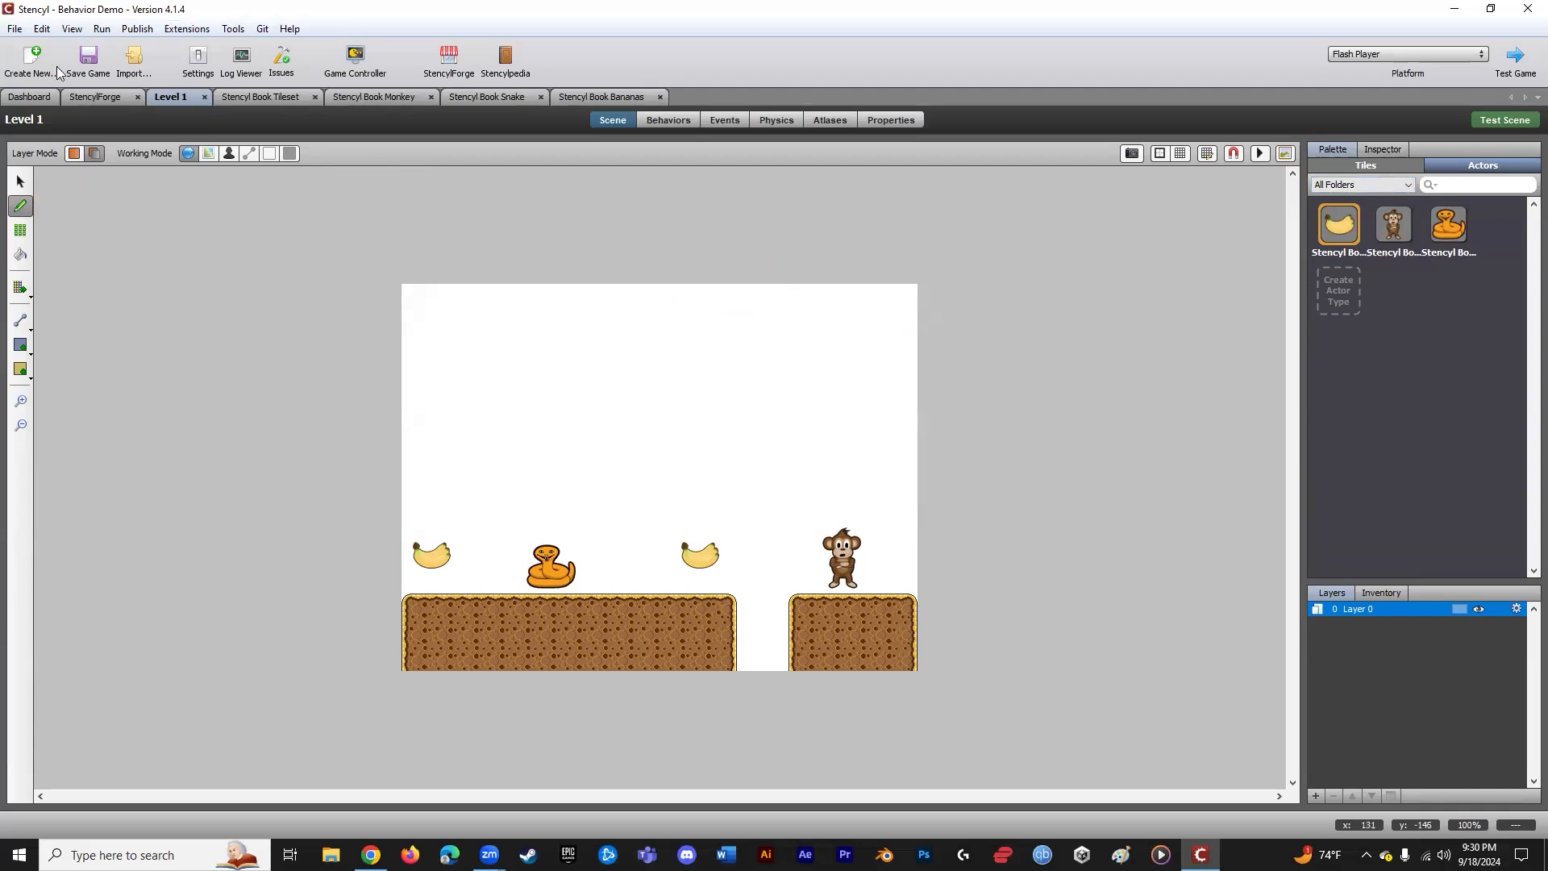
pyautogui.click(1516, 57)
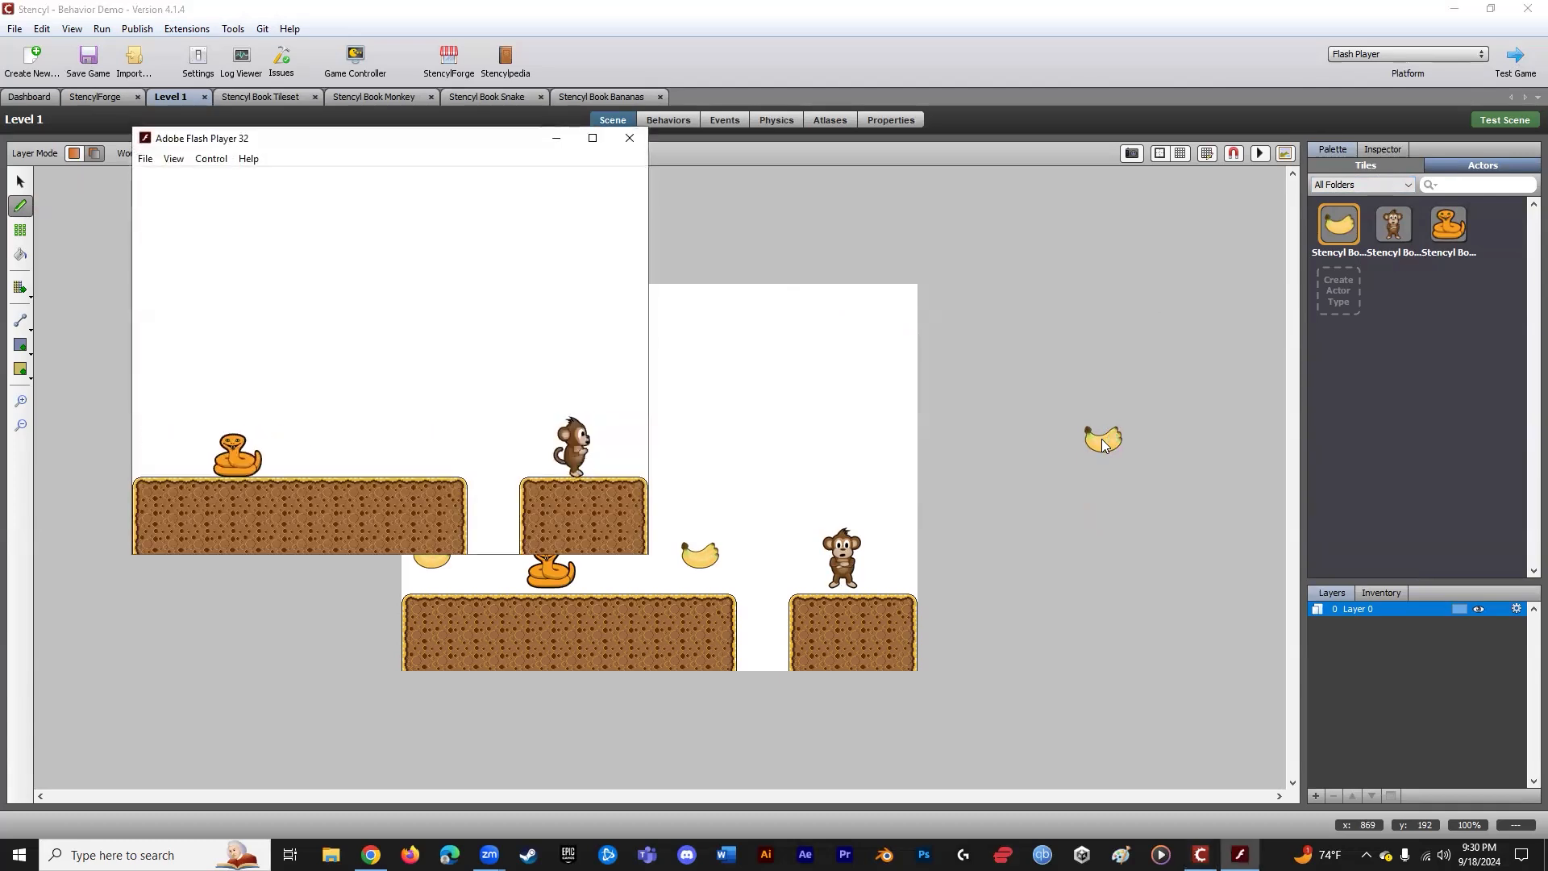
pyautogui.press('Left')
pyautogui.press('Up')
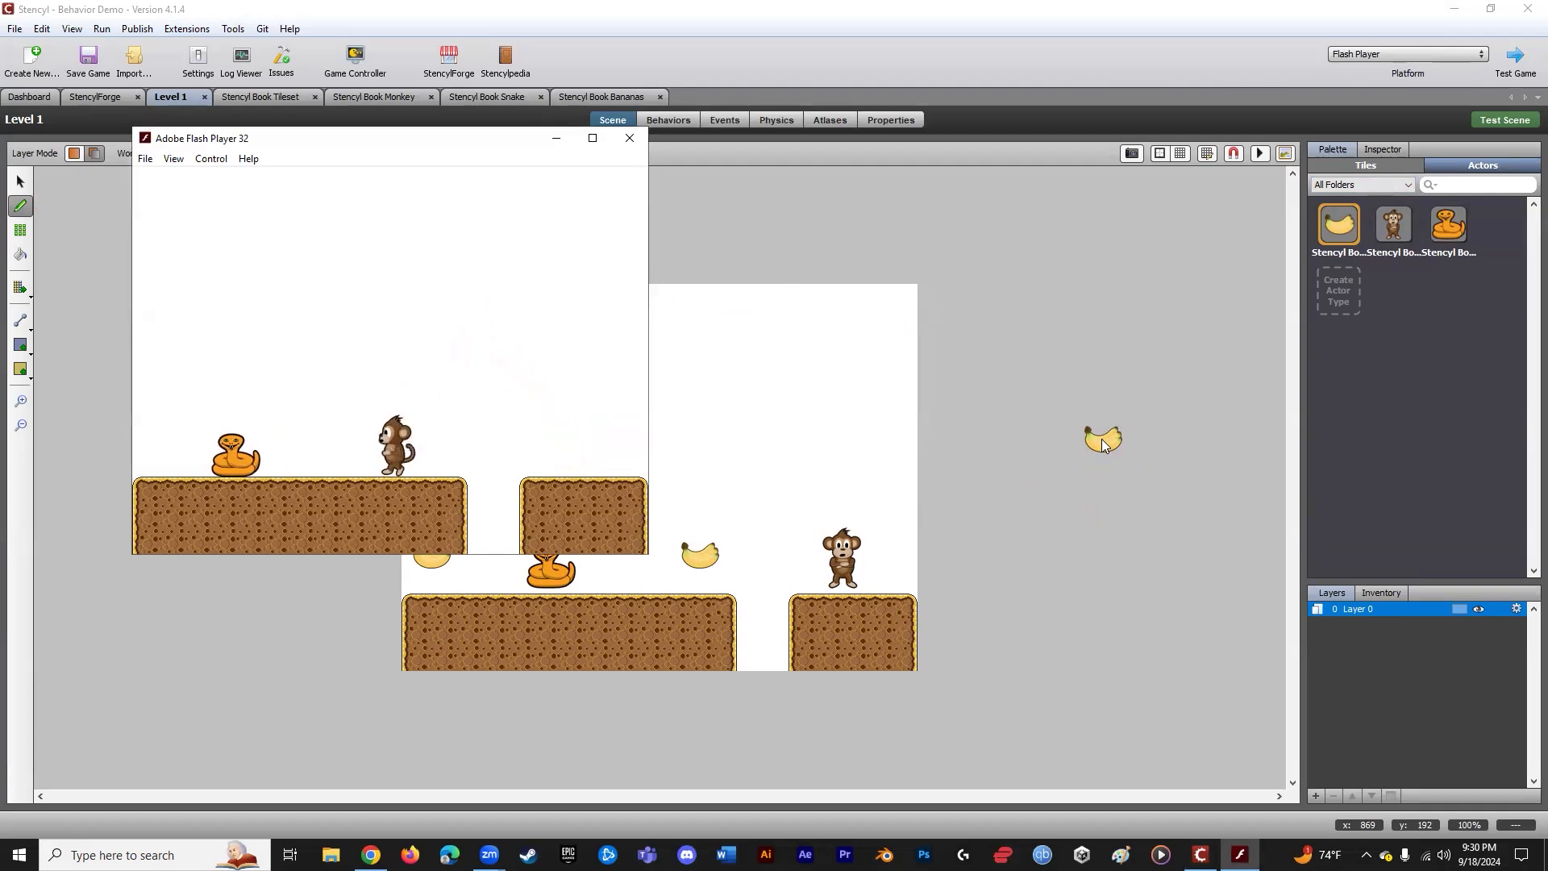
pyautogui.press('Left')
pyautogui.press('Right')
pyautogui.press('Right')
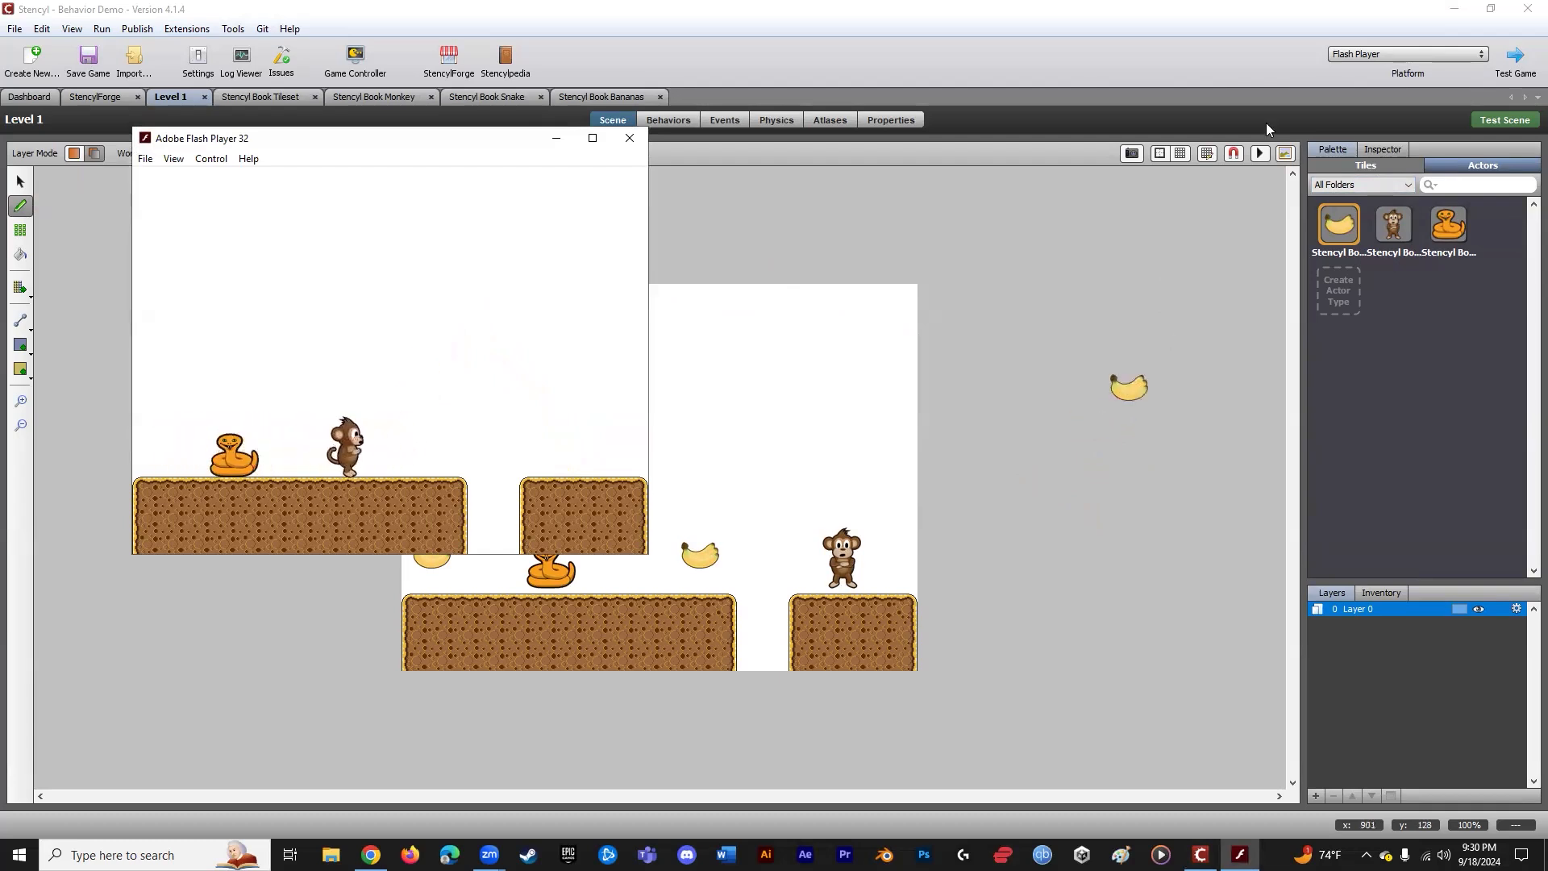
pyautogui.click(630, 138)
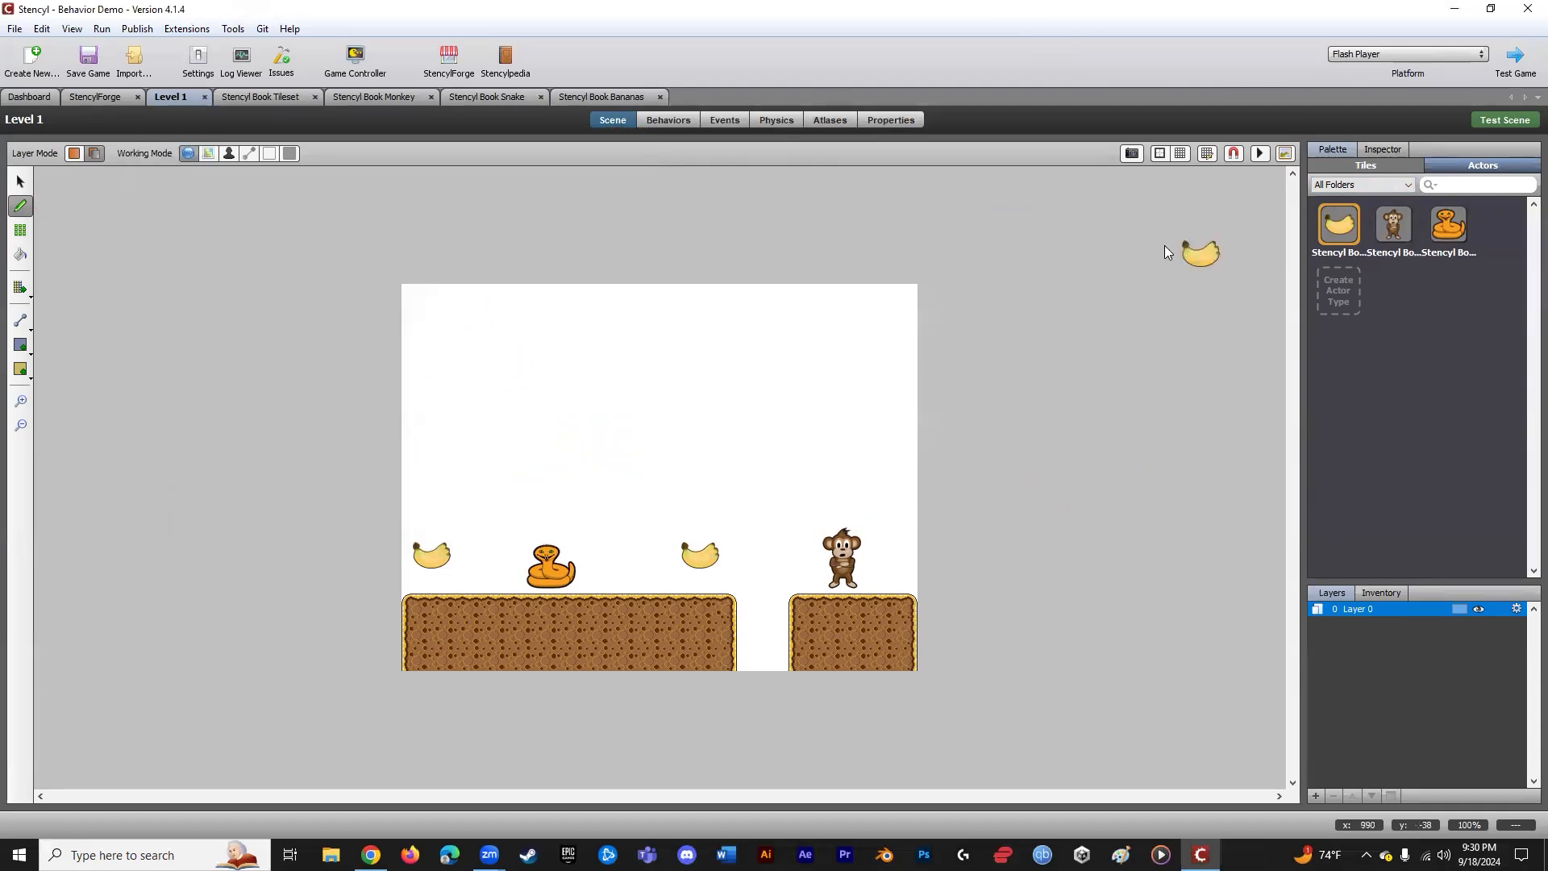
# - Set the bananas' physics so they cannot rotate and are not affected by gravity, and save the game
pyautogui.click(585, 99)
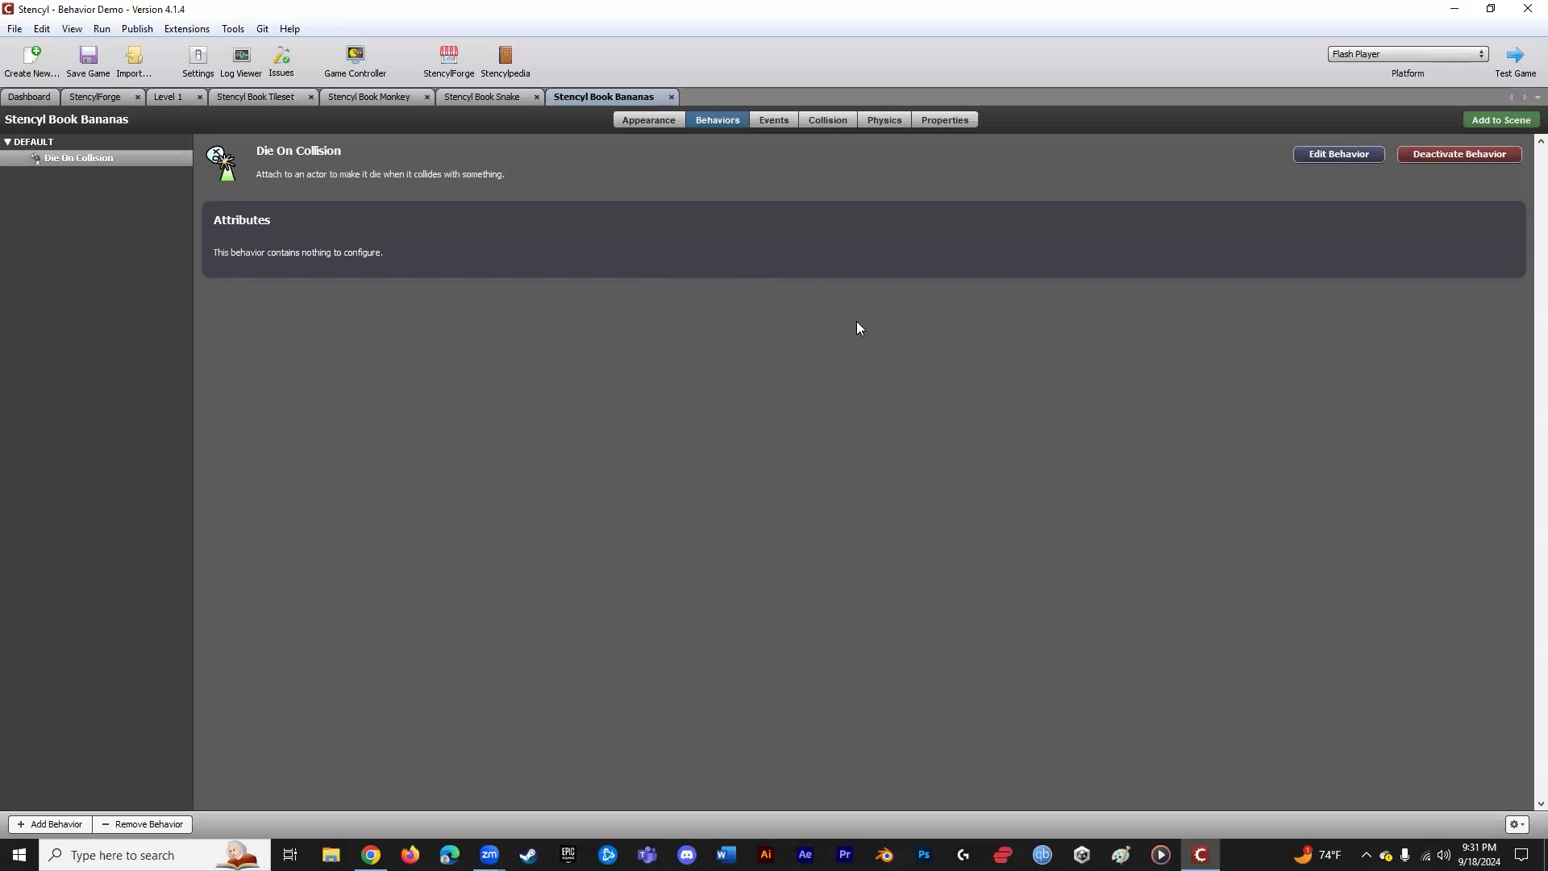
pyautogui.click(890, 128)
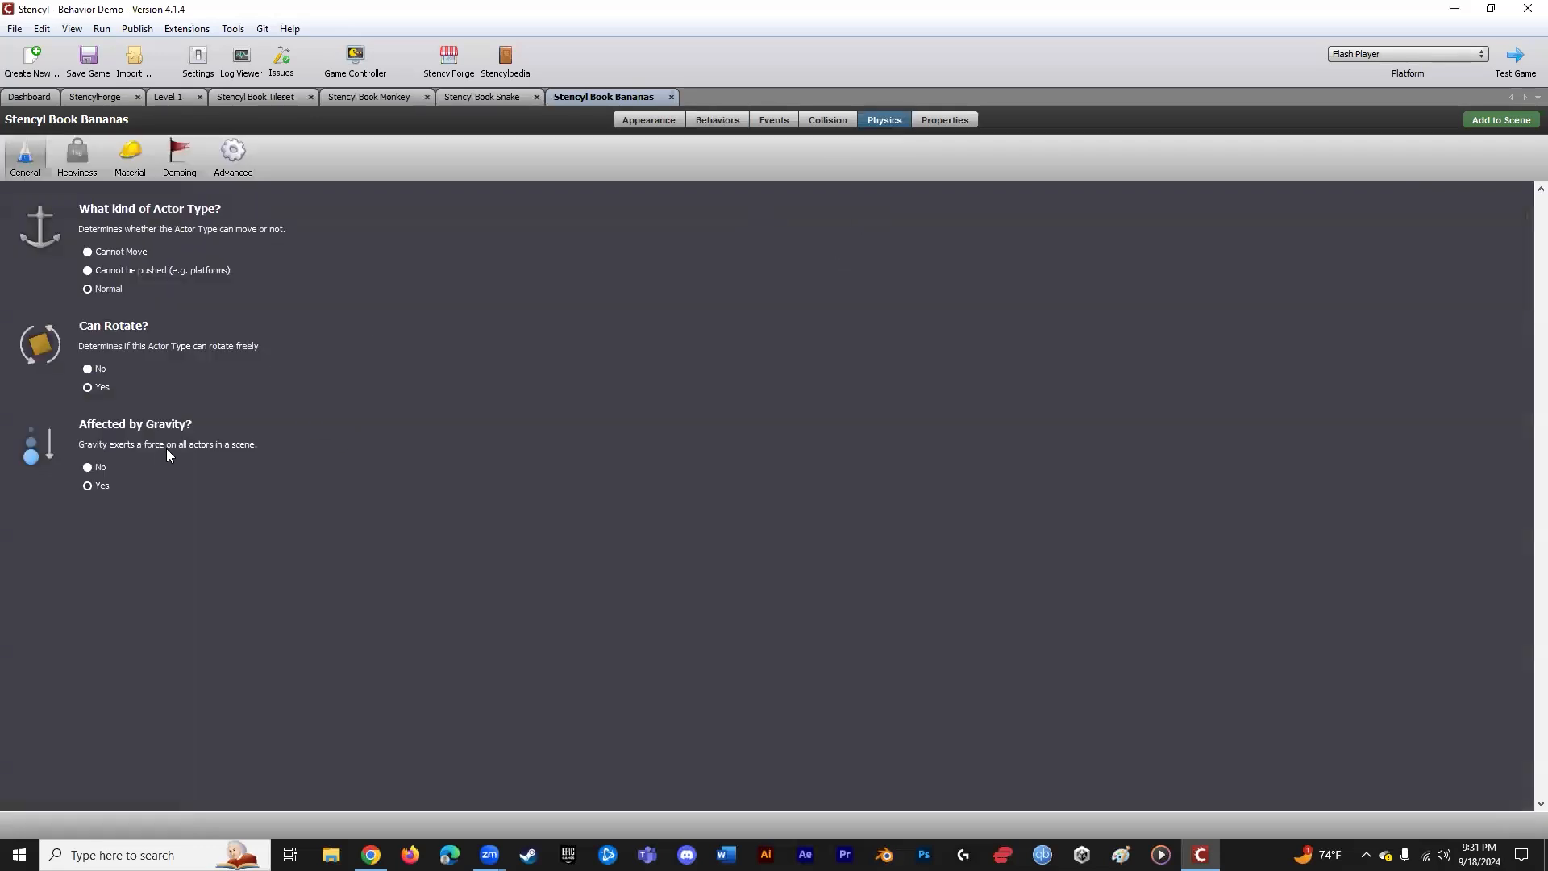
pyautogui.click(87, 369)
pyautogui.click(89, 468)
pyautogui.click(88, 57)
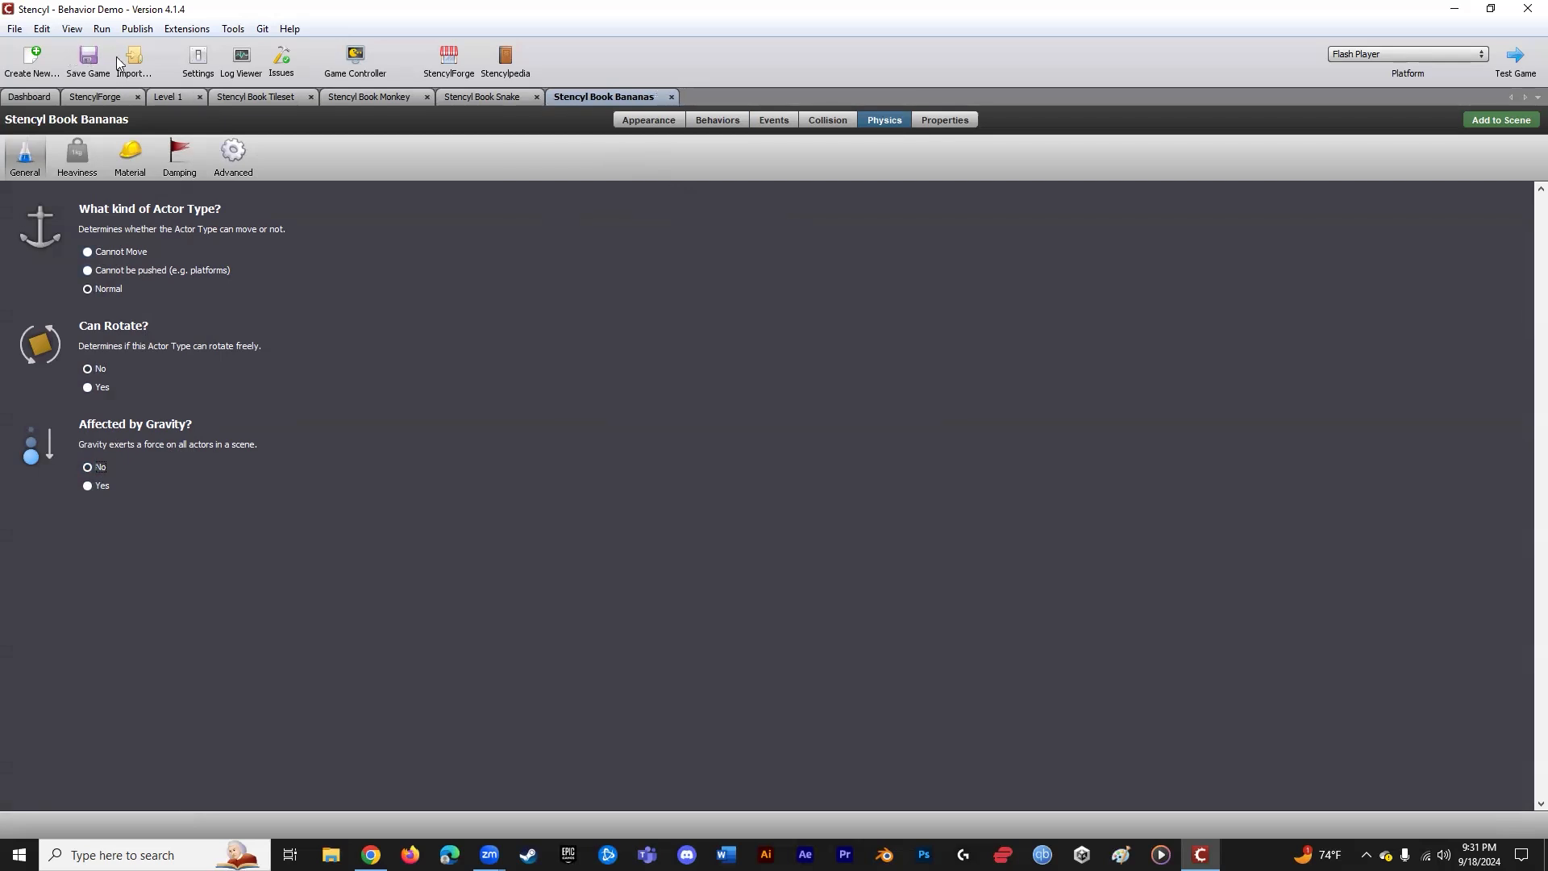
# - Test the game, running and jumping the monkey around the floating bananas and over the snake, and close the test
pyautogui.click(1516, 57)
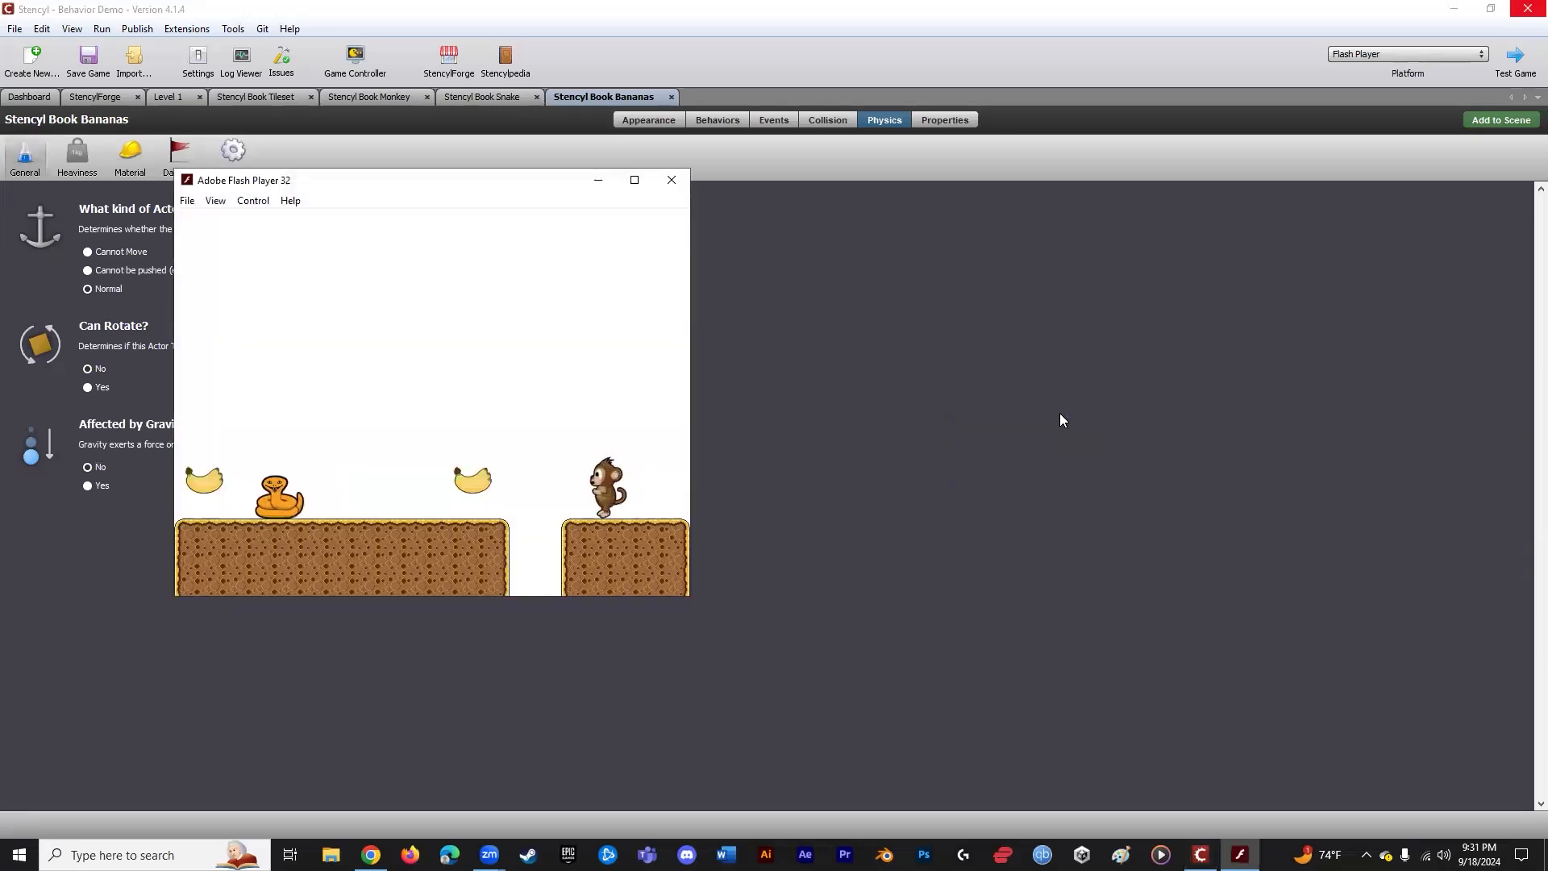
pyautogui.press('Left')
pyautogui.press('Right')
pyautogui.press('Left')
pyautogui.press('Up')
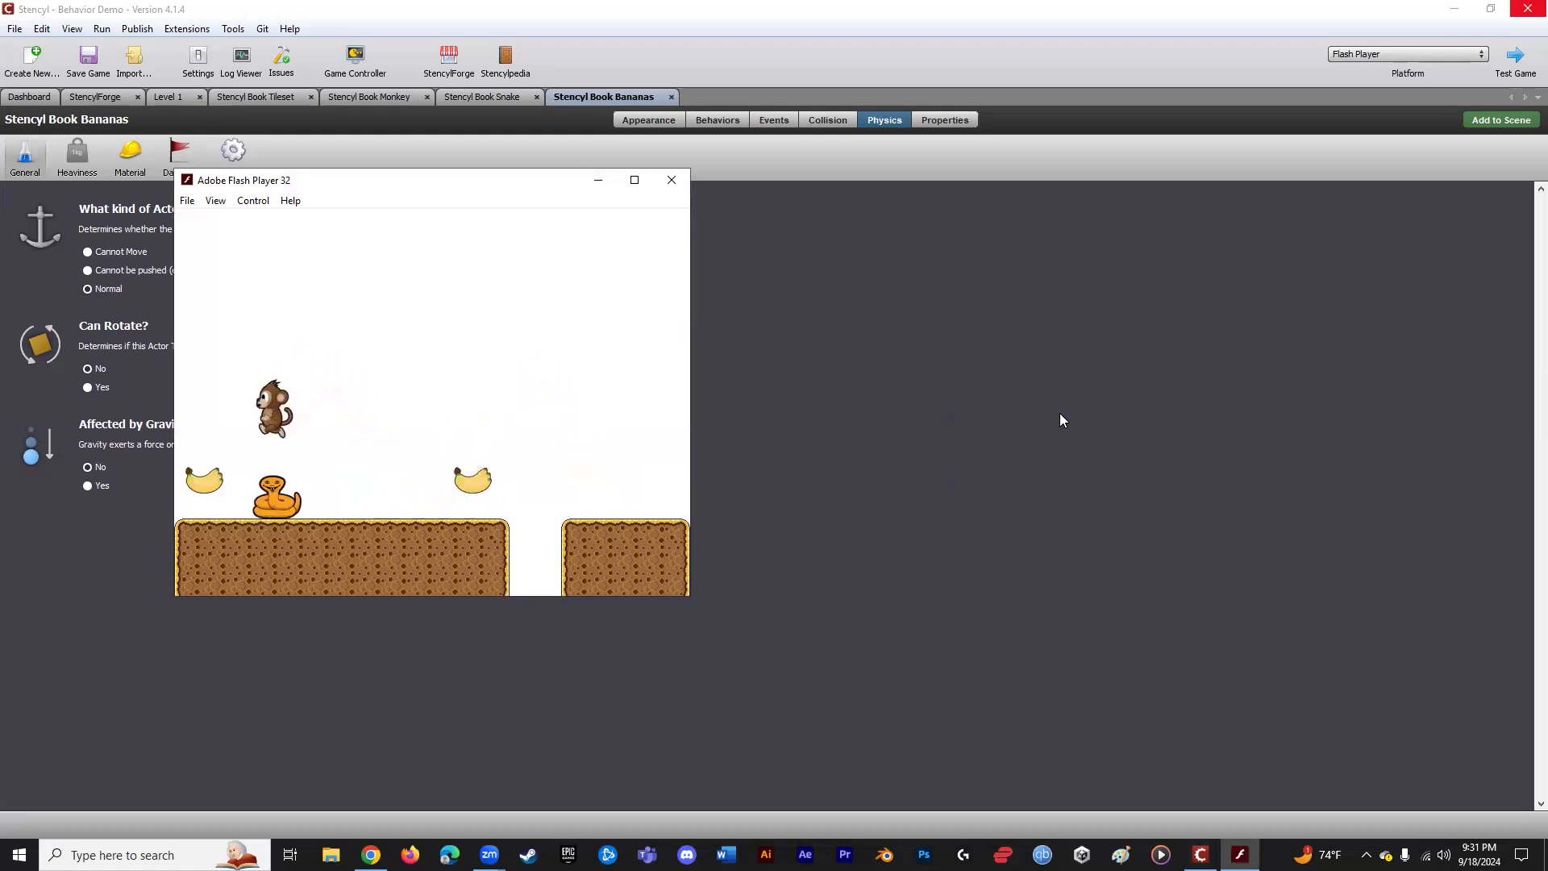
pyautogui.press('Right')
pyautogui.press('Up')
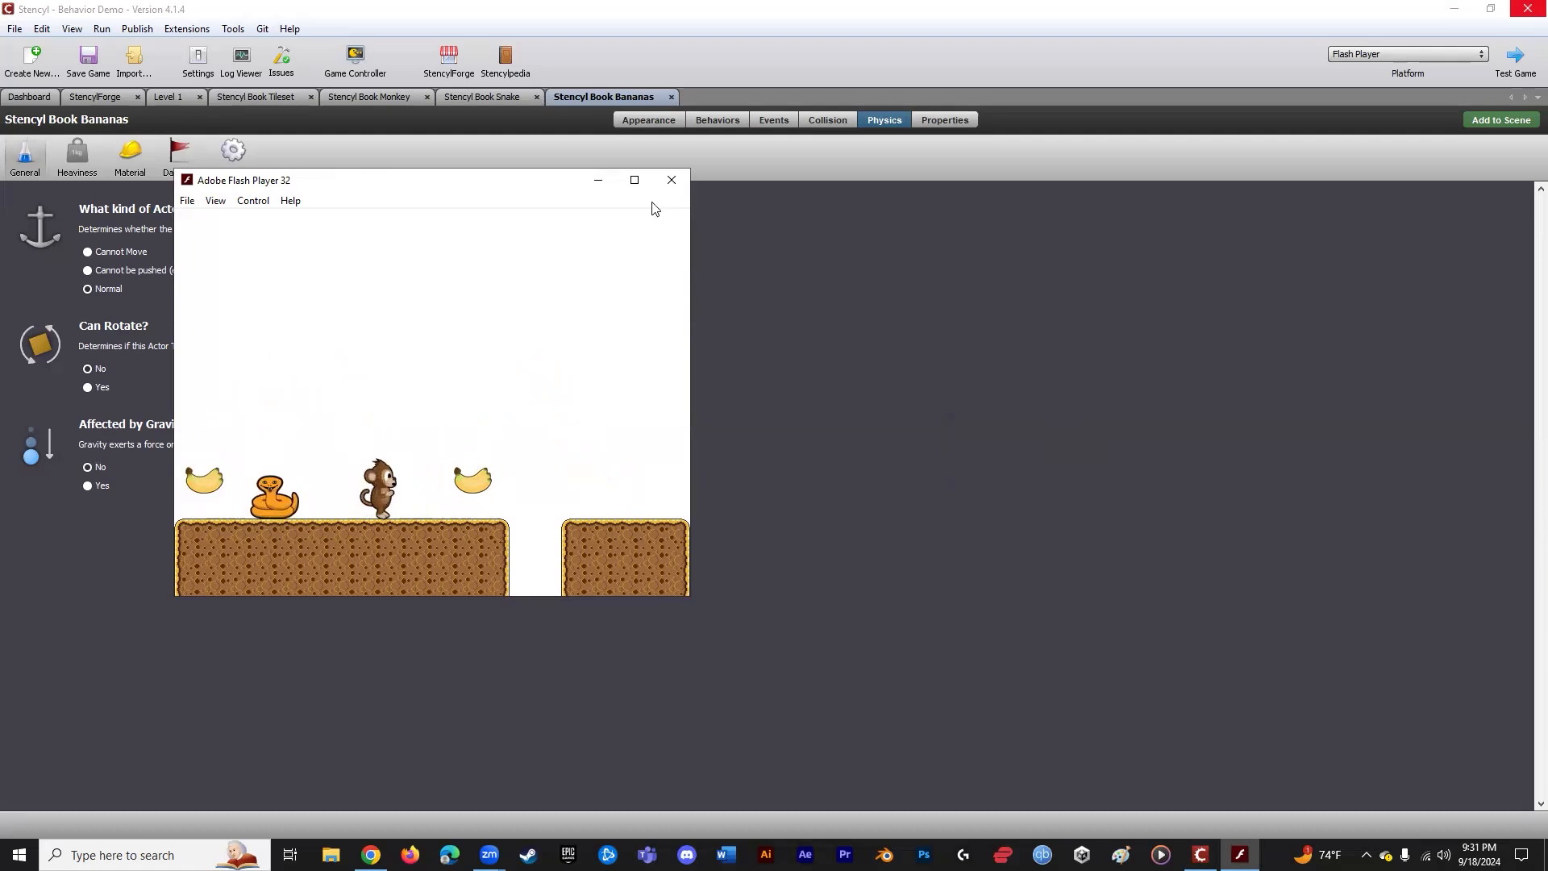
pyautogui.click(670, 179)
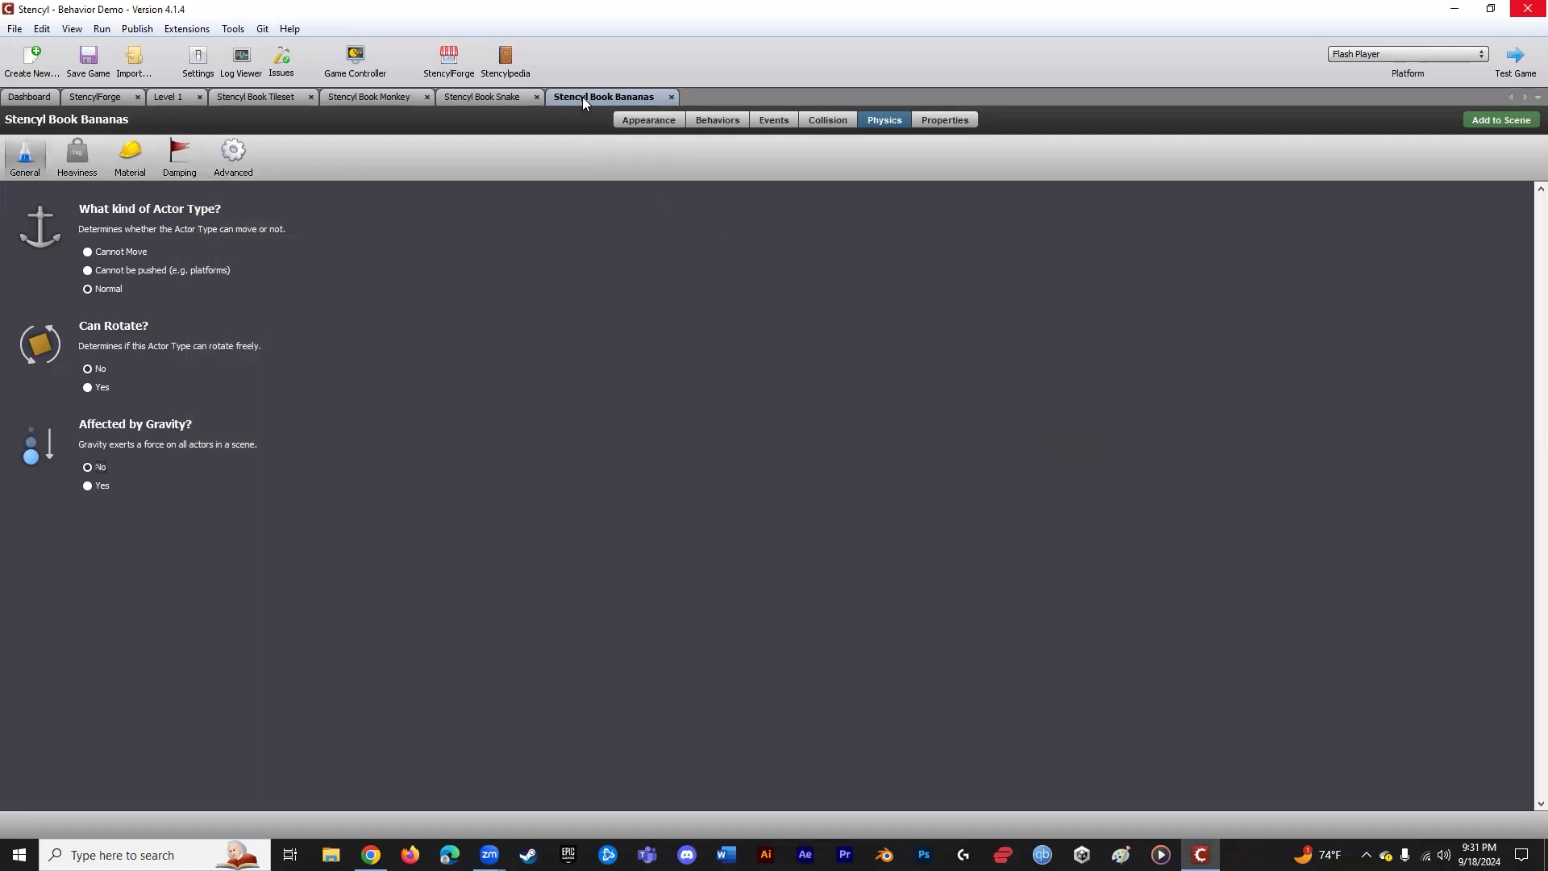
# - Create a new collision group named Collectibles from the bananas' group properties
pyautogui.click(825, 119)
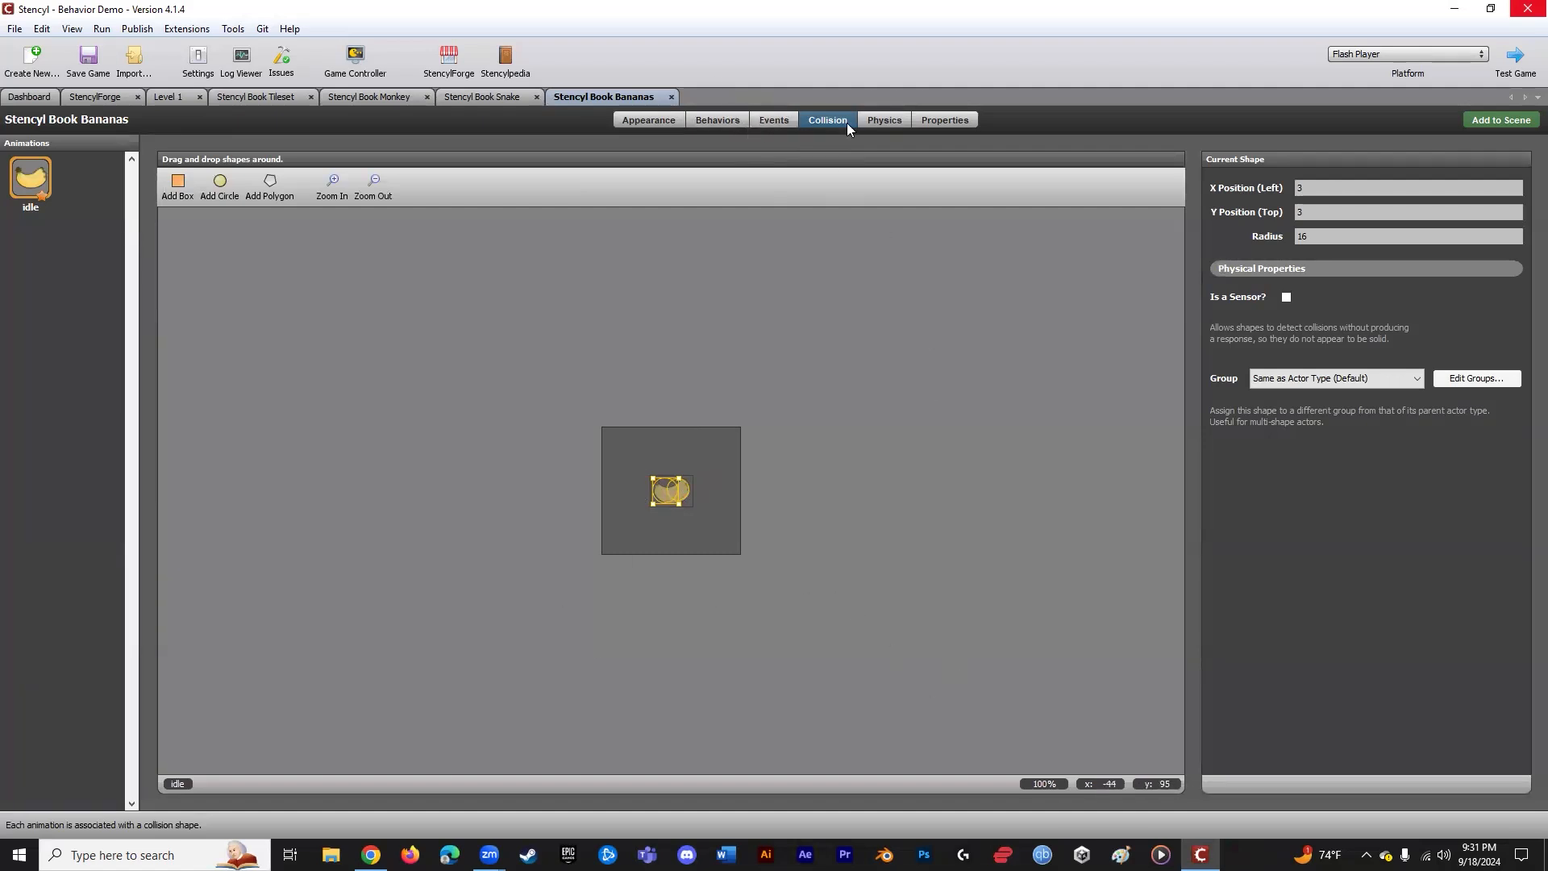
pyautogui.click(895, 119)
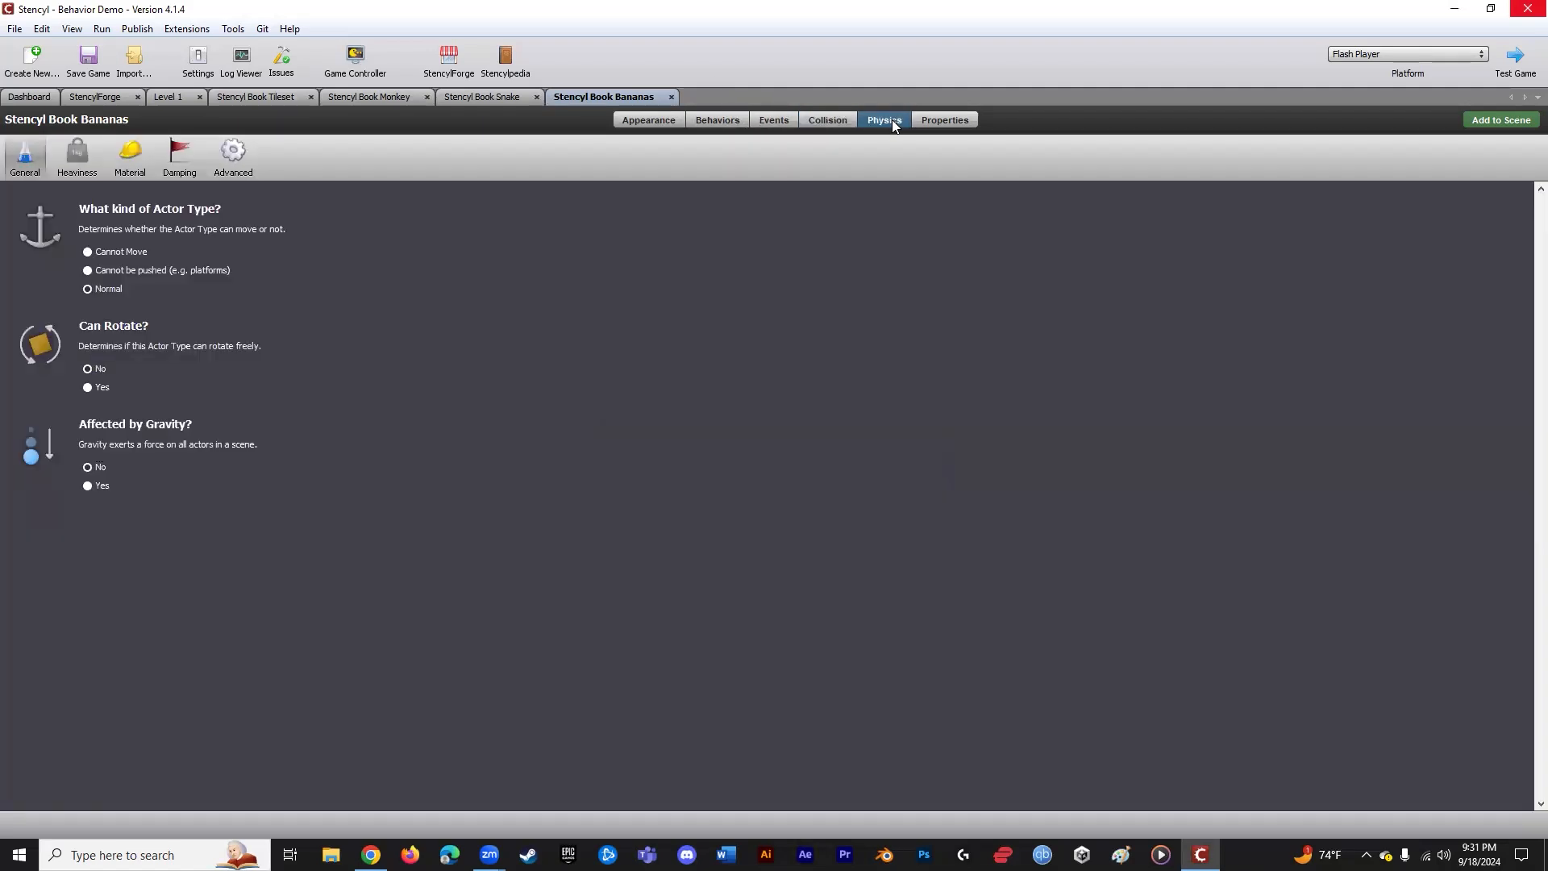
pyautogui.click(938, 122)
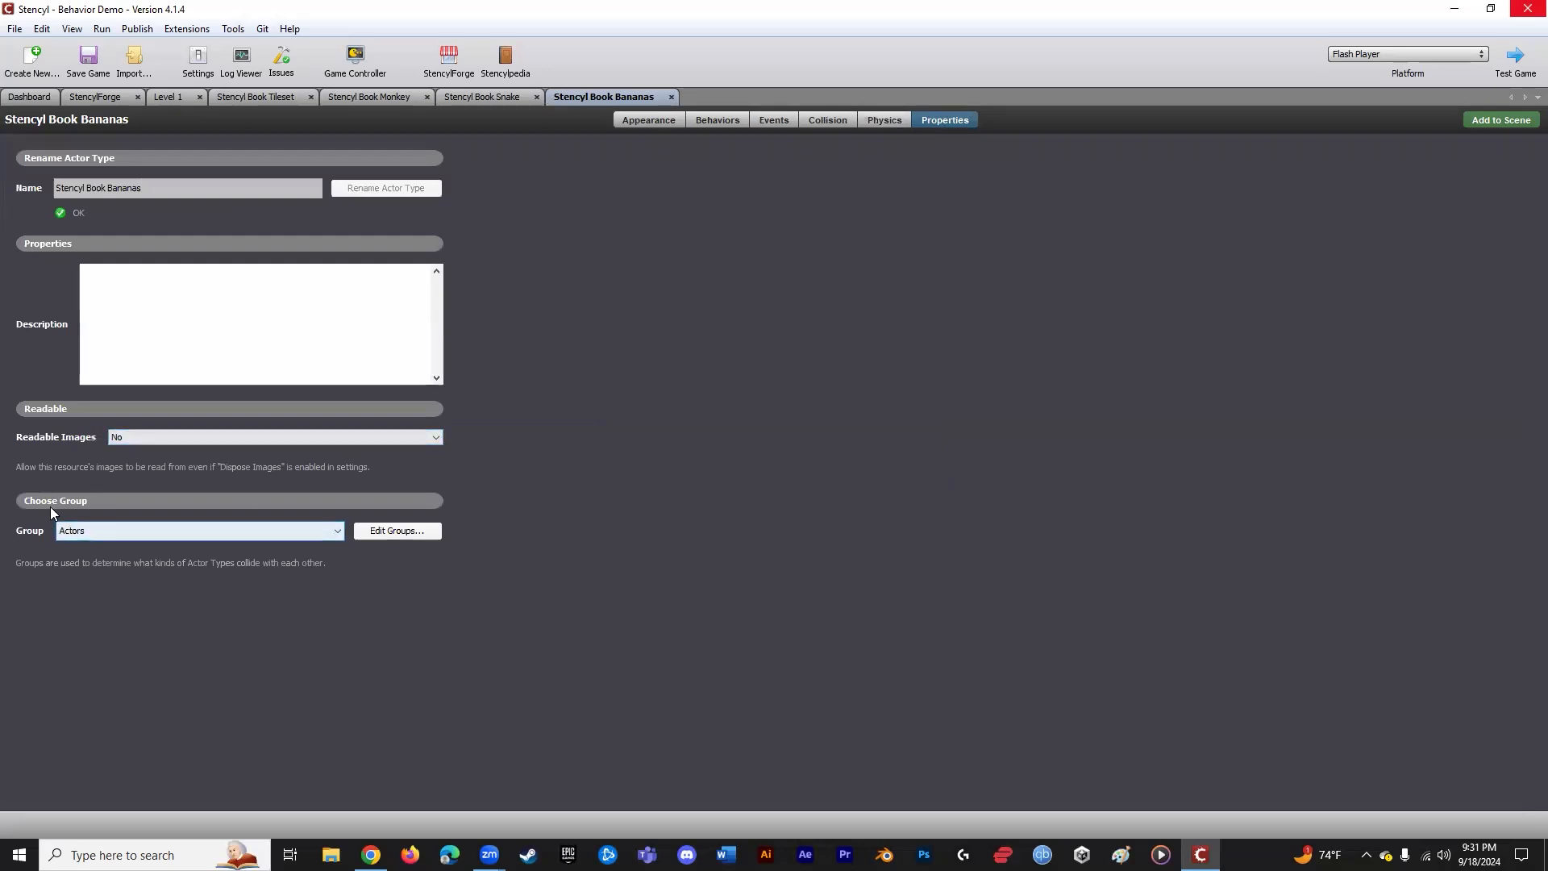
pyautogui.click(337, 533)
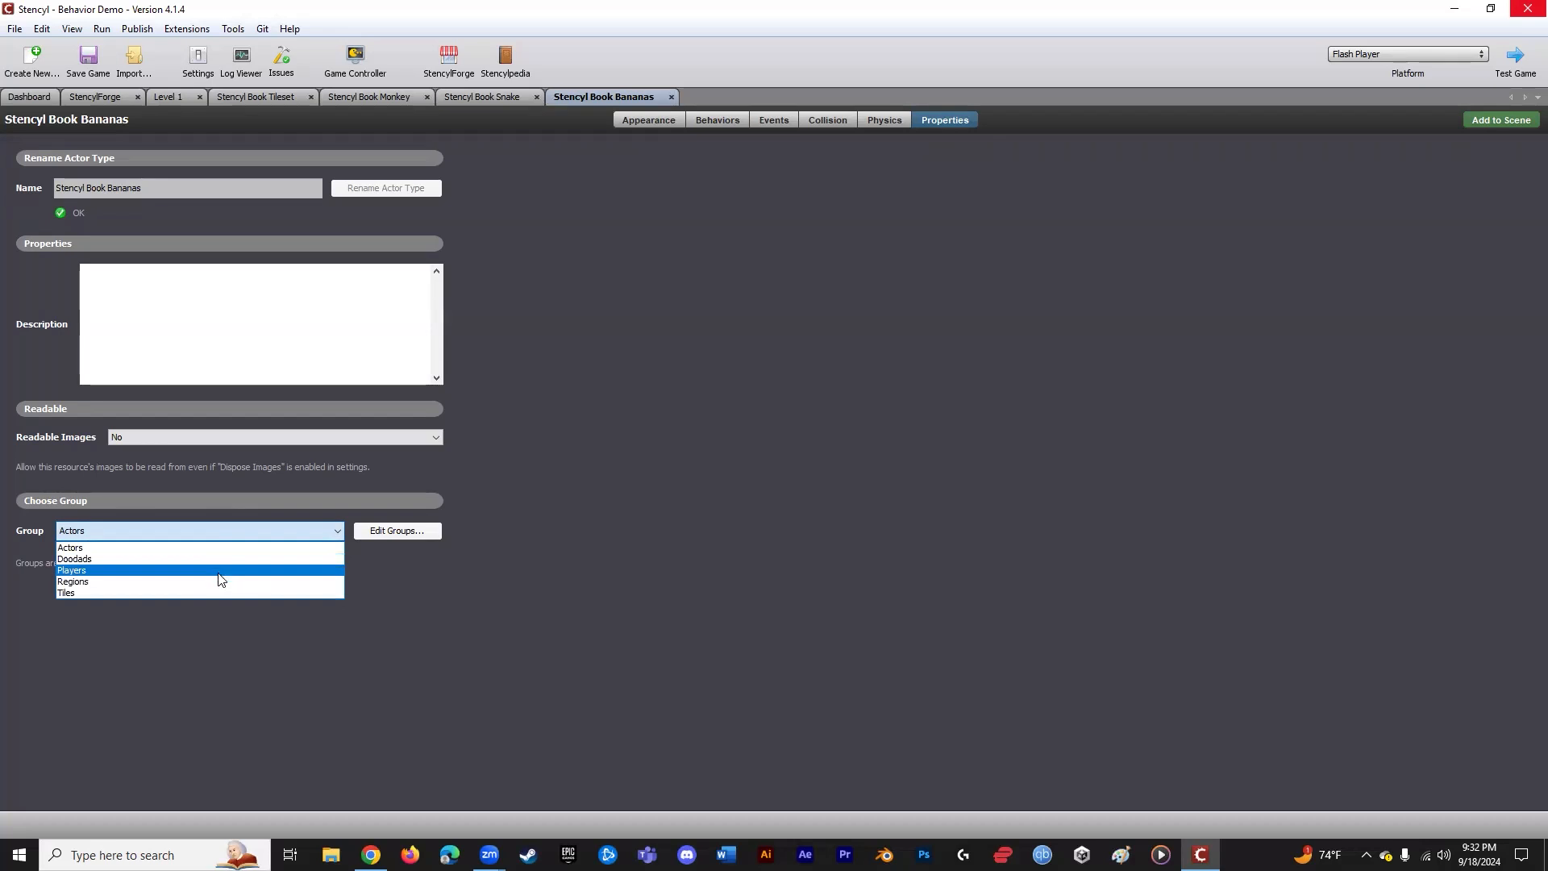
pyautogui.click(399, 534)
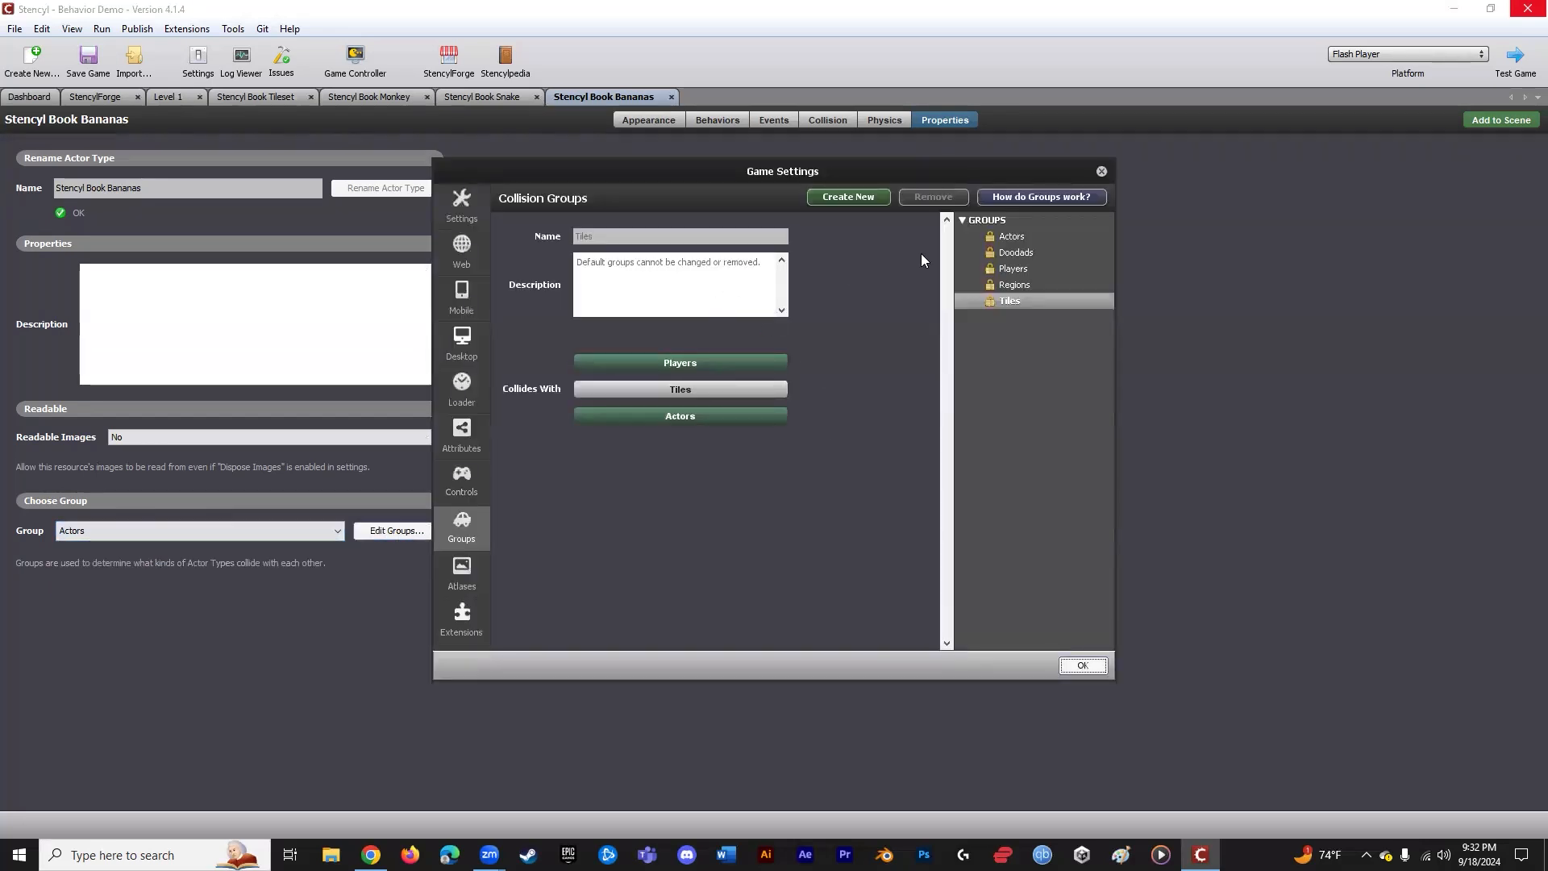
pyautogui.click(878, 196)
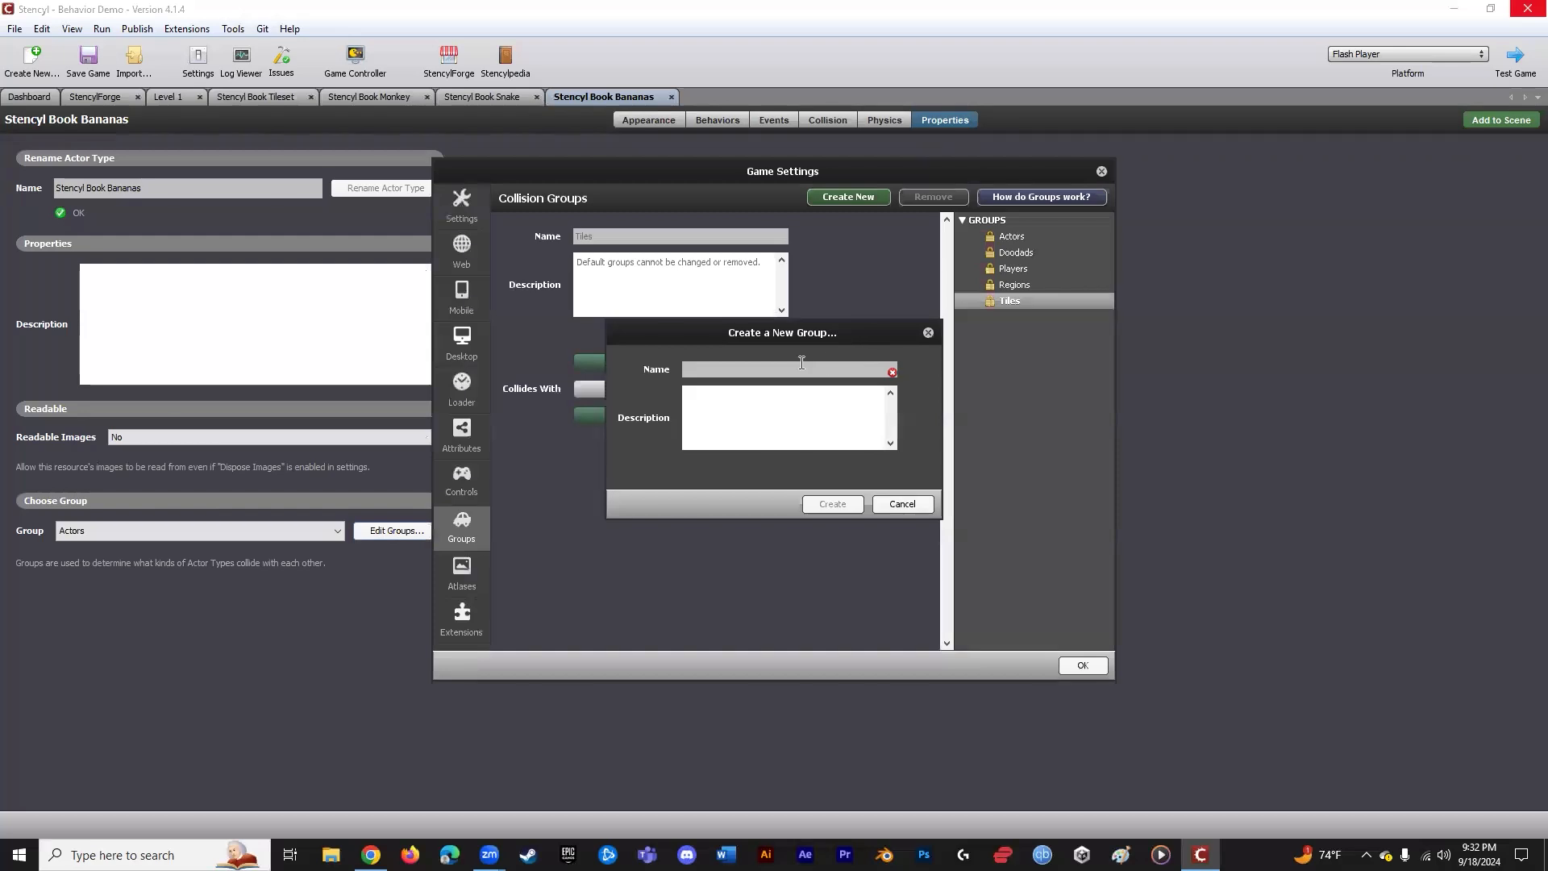
pyautogui.write('Collectibles')
pyautogui.click(834, 506)
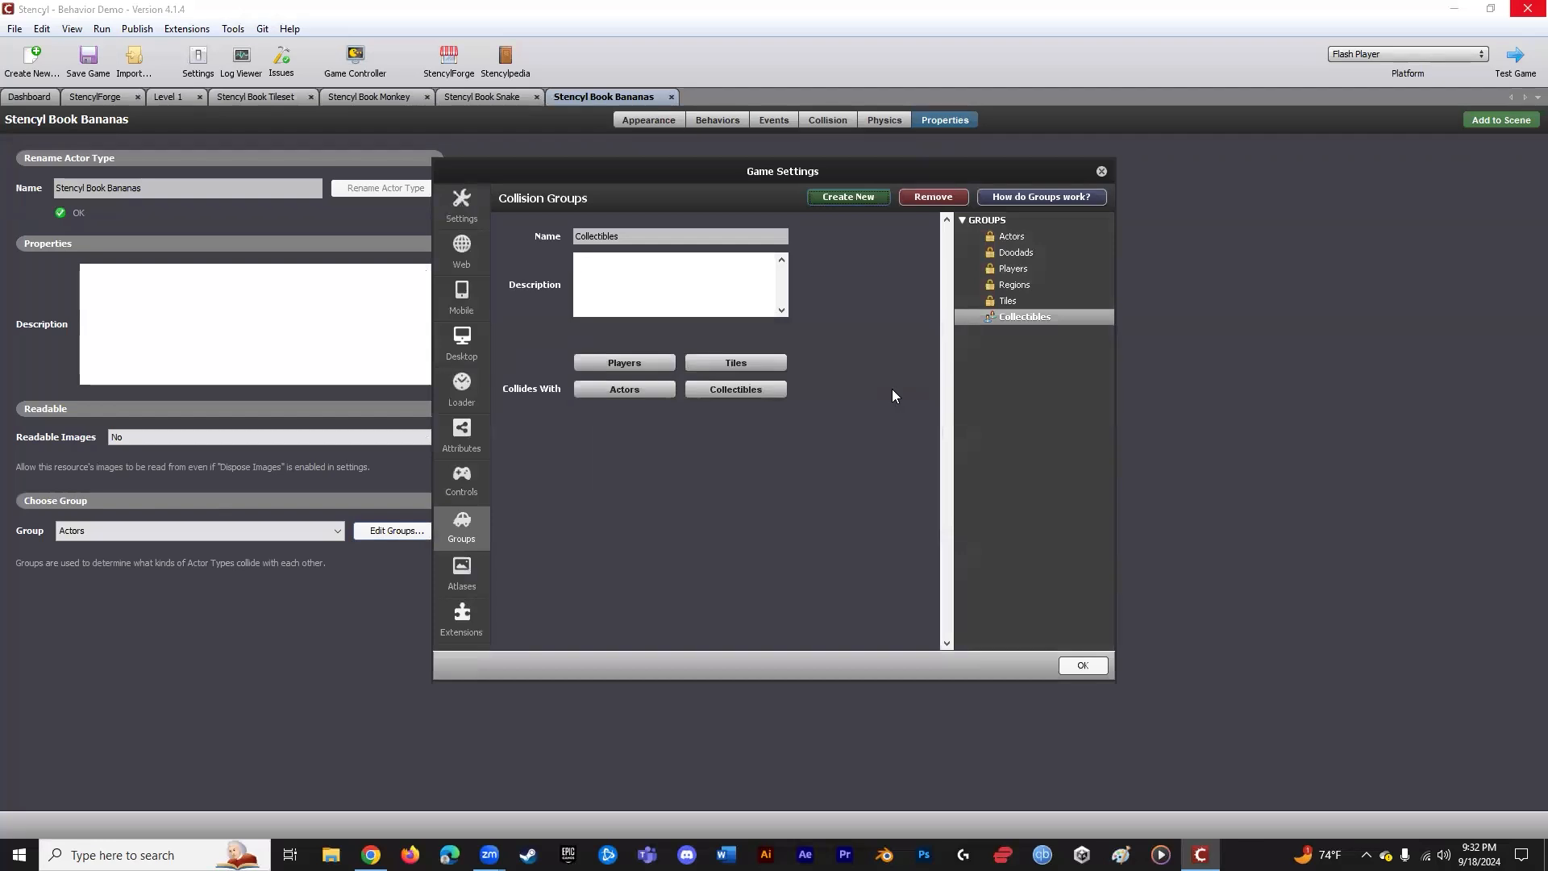
# - Set the Collectibles group to collide with Players and confirm the game settings
pyautogui.click(1031, 318)
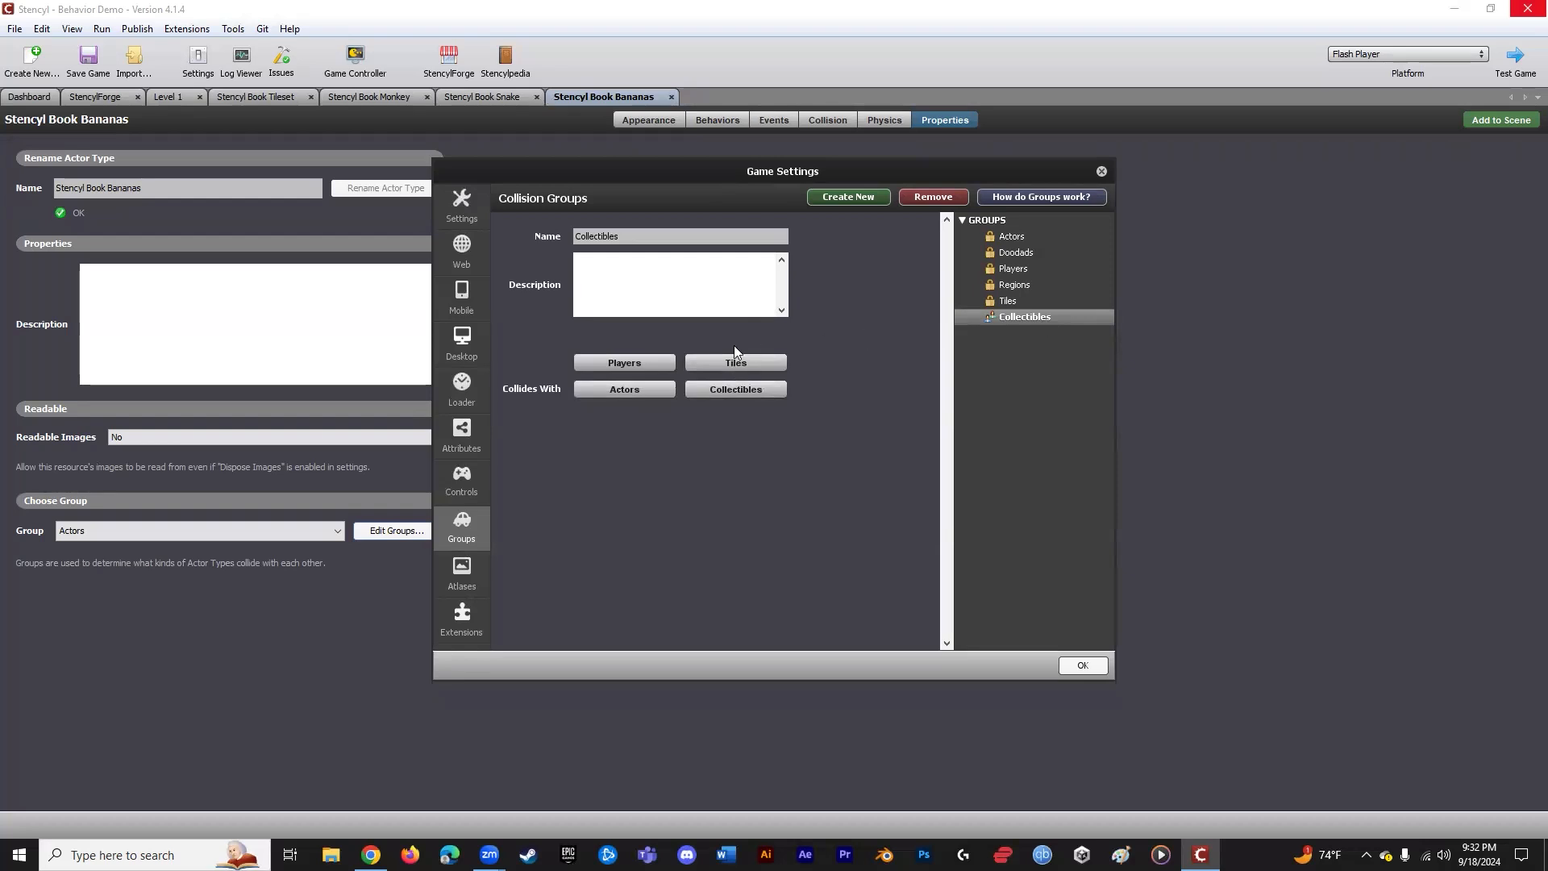
pyautogui.click(653, 360)
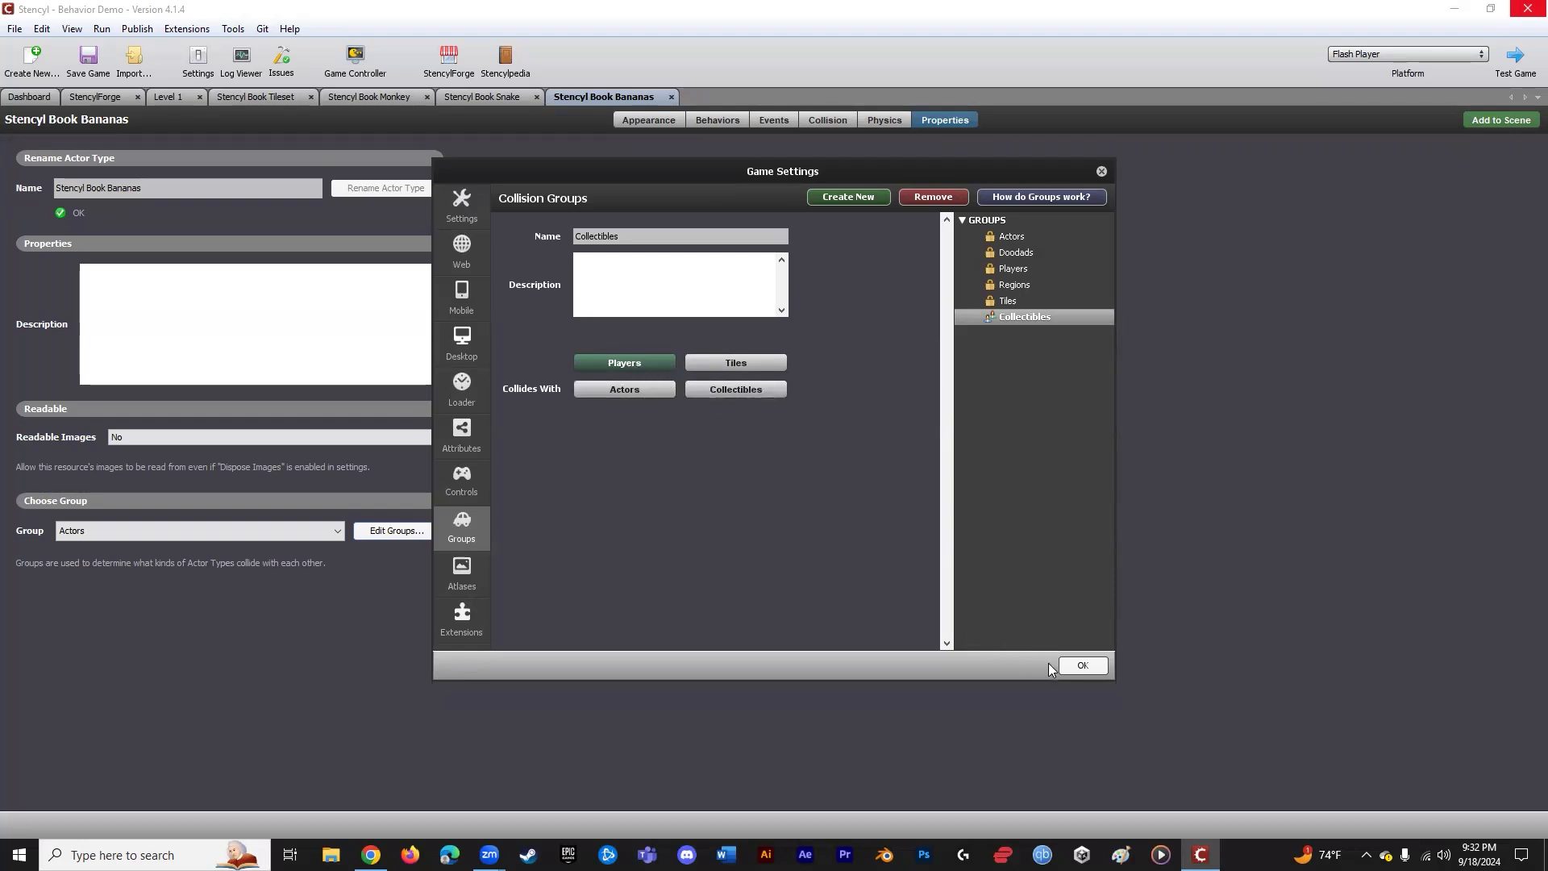
pyautogui.click(1082, 667)
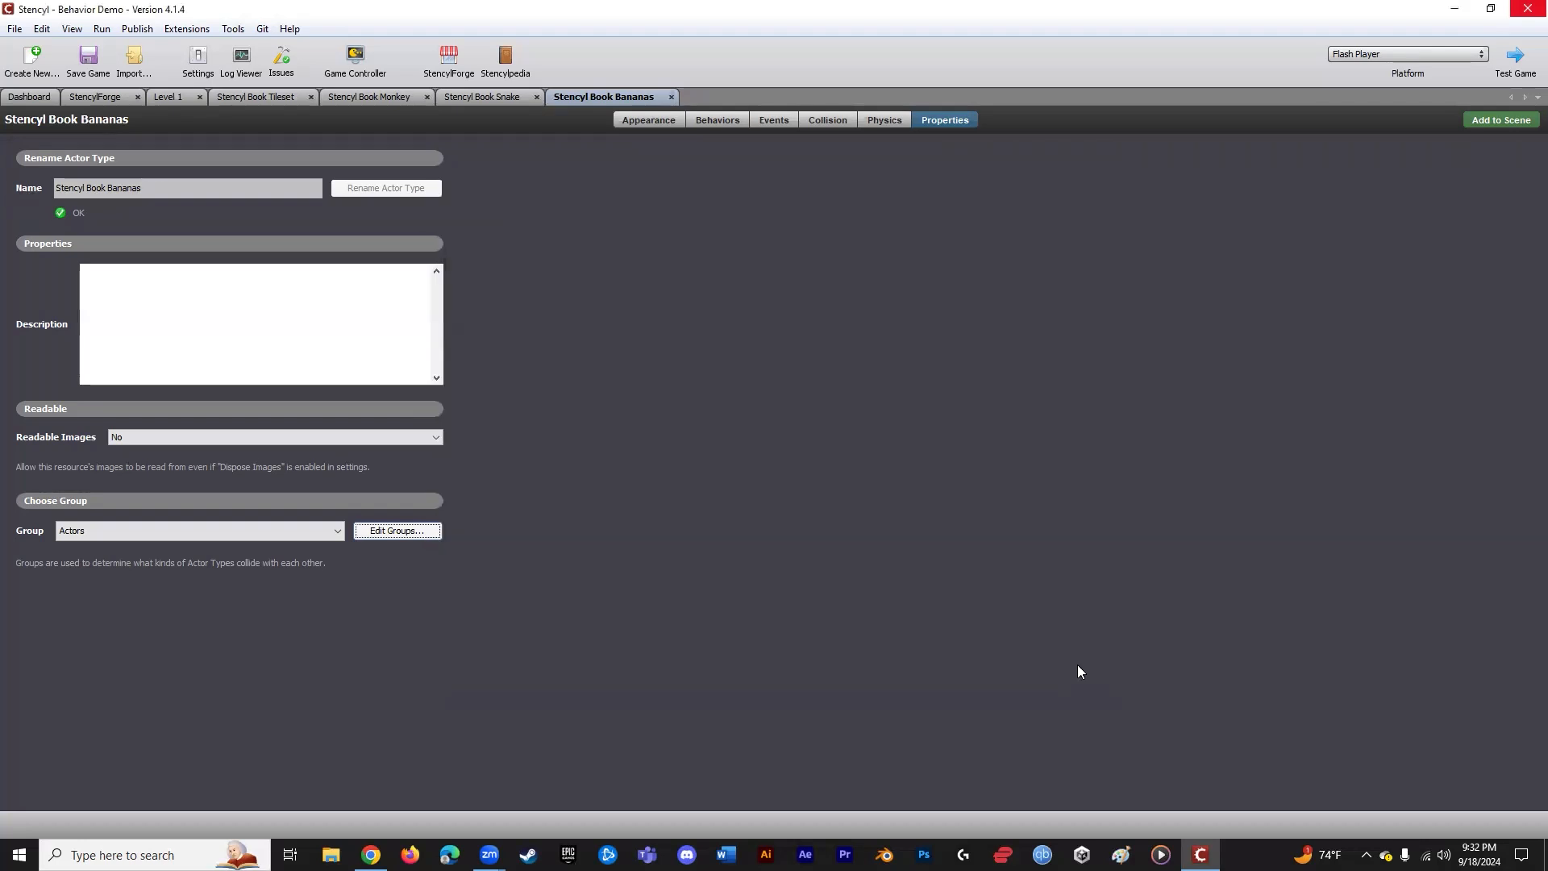
# - Assign the Stencyl Book Bananas actor type to the Collectibles group and save the game
pyautogui.click(261, 530)
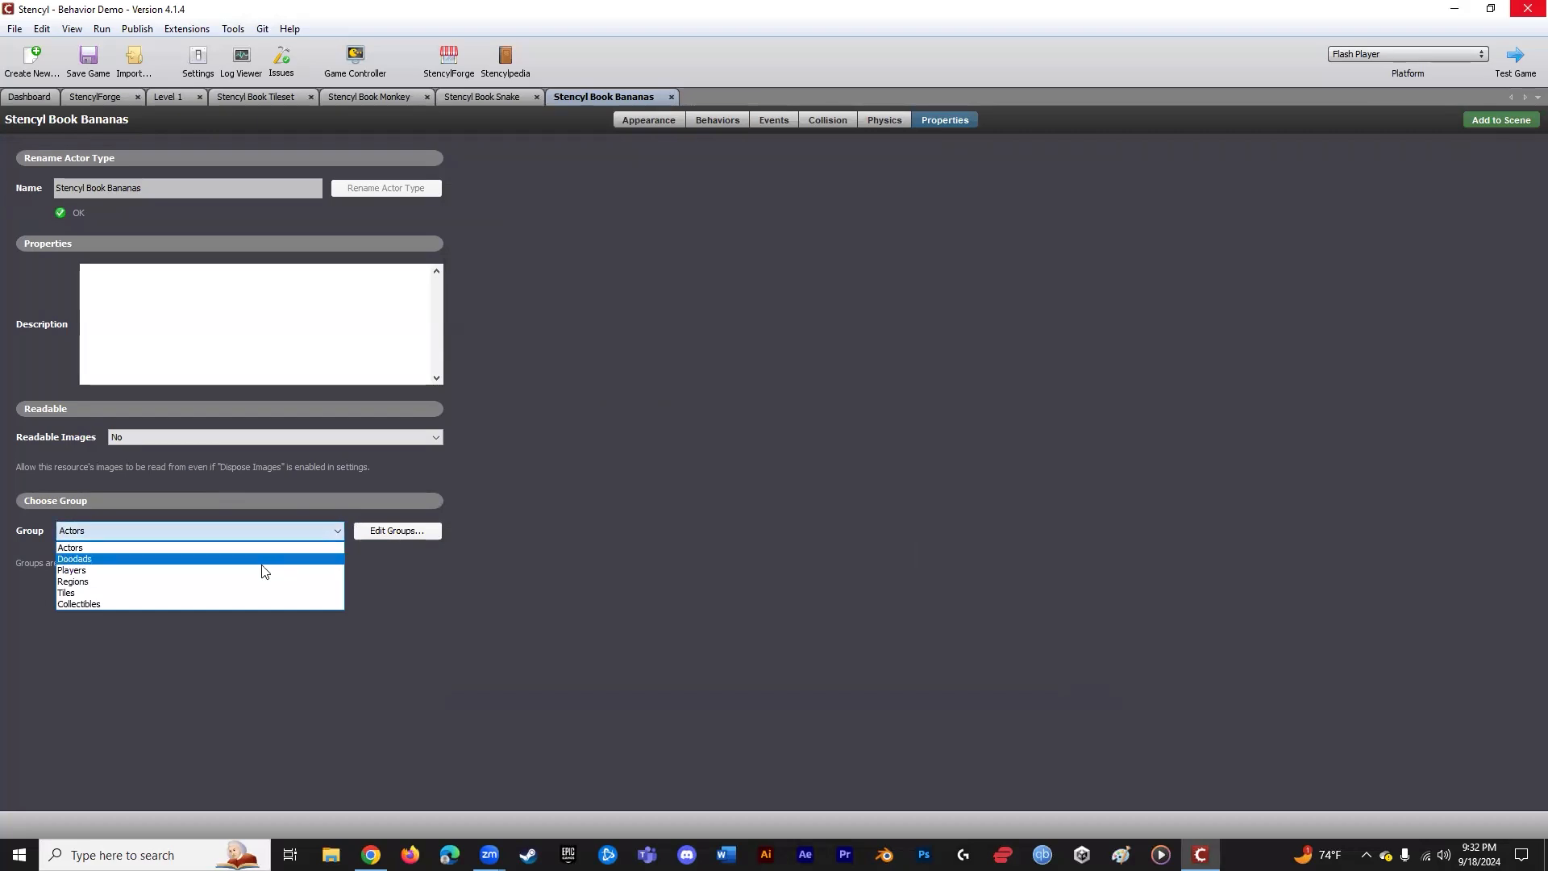
pyautogui.click(241, 603)
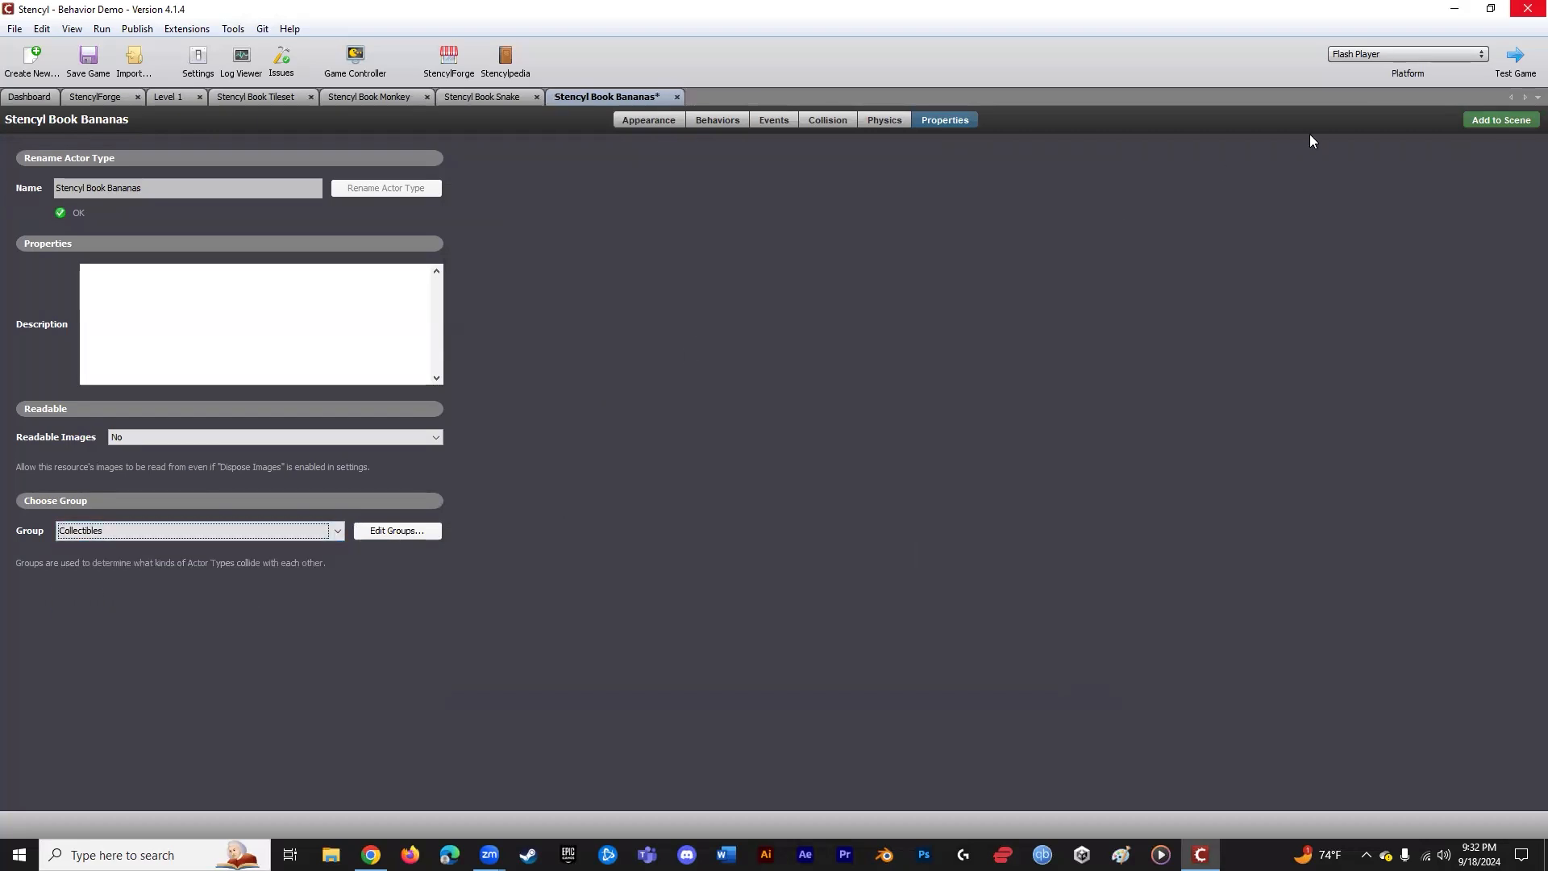
pyautogui.click(90, 58)
# - Test the game, running and jumping the monkey into both bananas and back over the snake, and close the test
pyautogui.click(1519, 57)
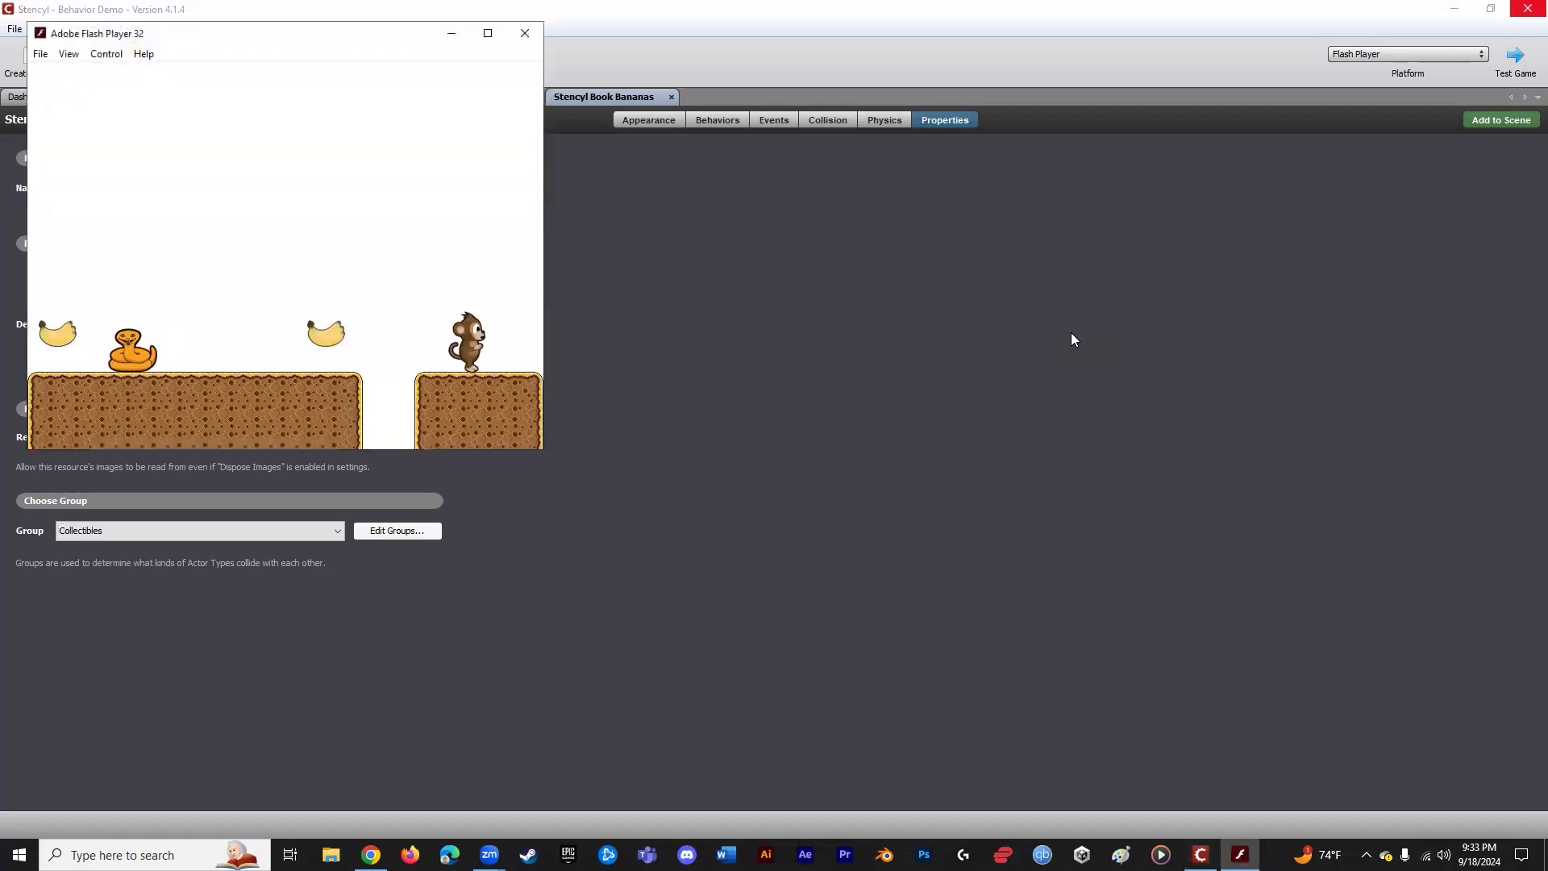
pyautogui.press('Left')
pyautogui.press('Left')
pyautogui.press('Left')
pyautogui.press('Up')
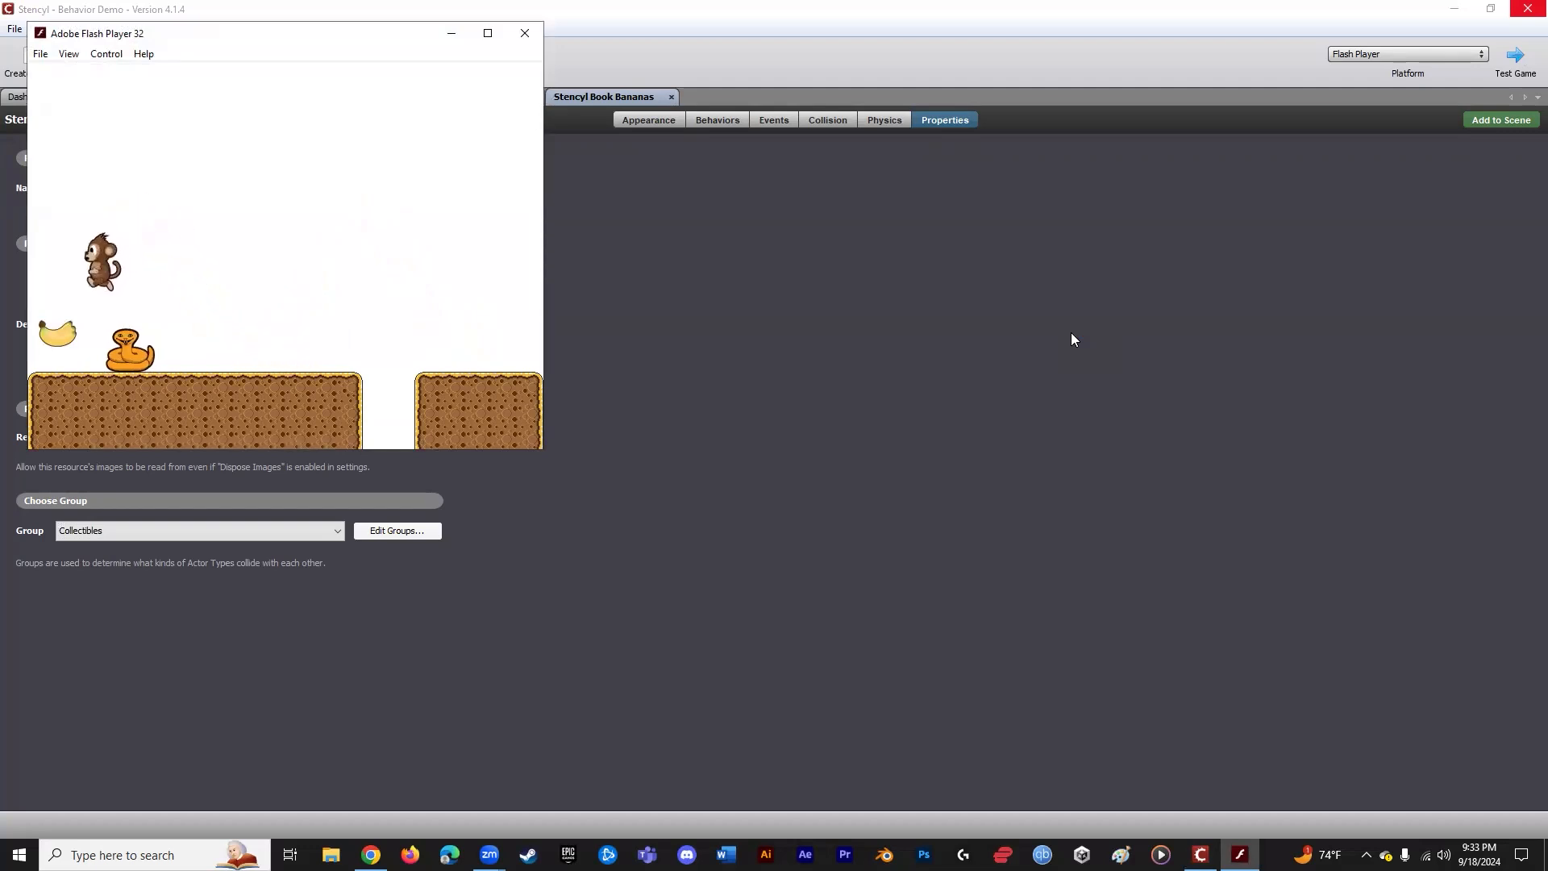
pyautogui.press('Up')
pyautogui.press('Right')
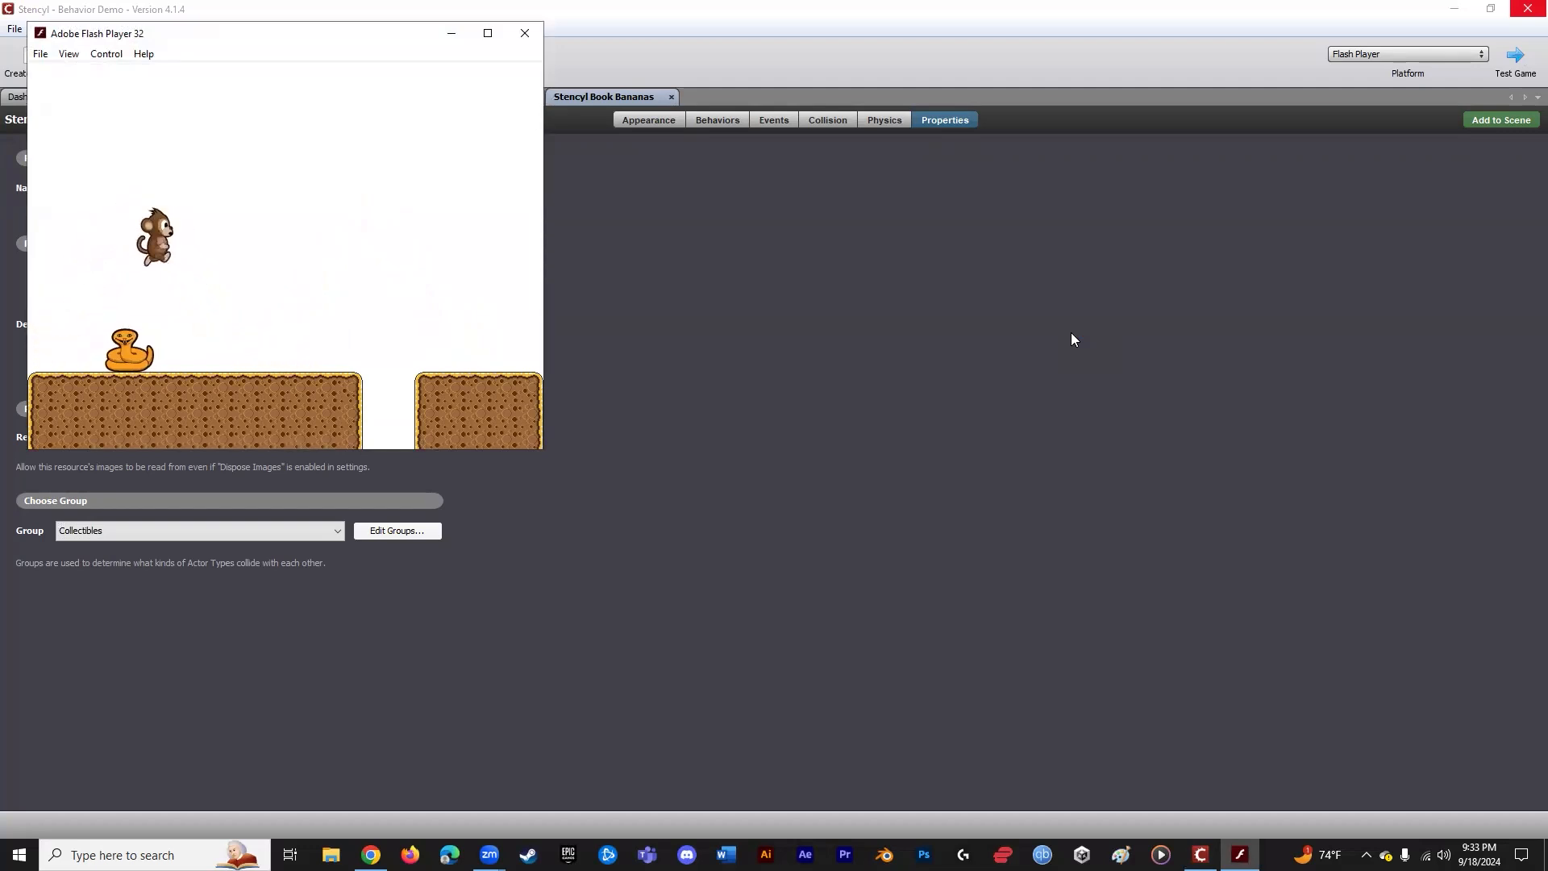
pyautogui.press('Left')
pyautogui.press('Right')
pyautogui.press('Right')
pyautogui.press('Left')
pyautogui.press('Right')
pyautogui.press('Left')
pyautogui.press('Right')
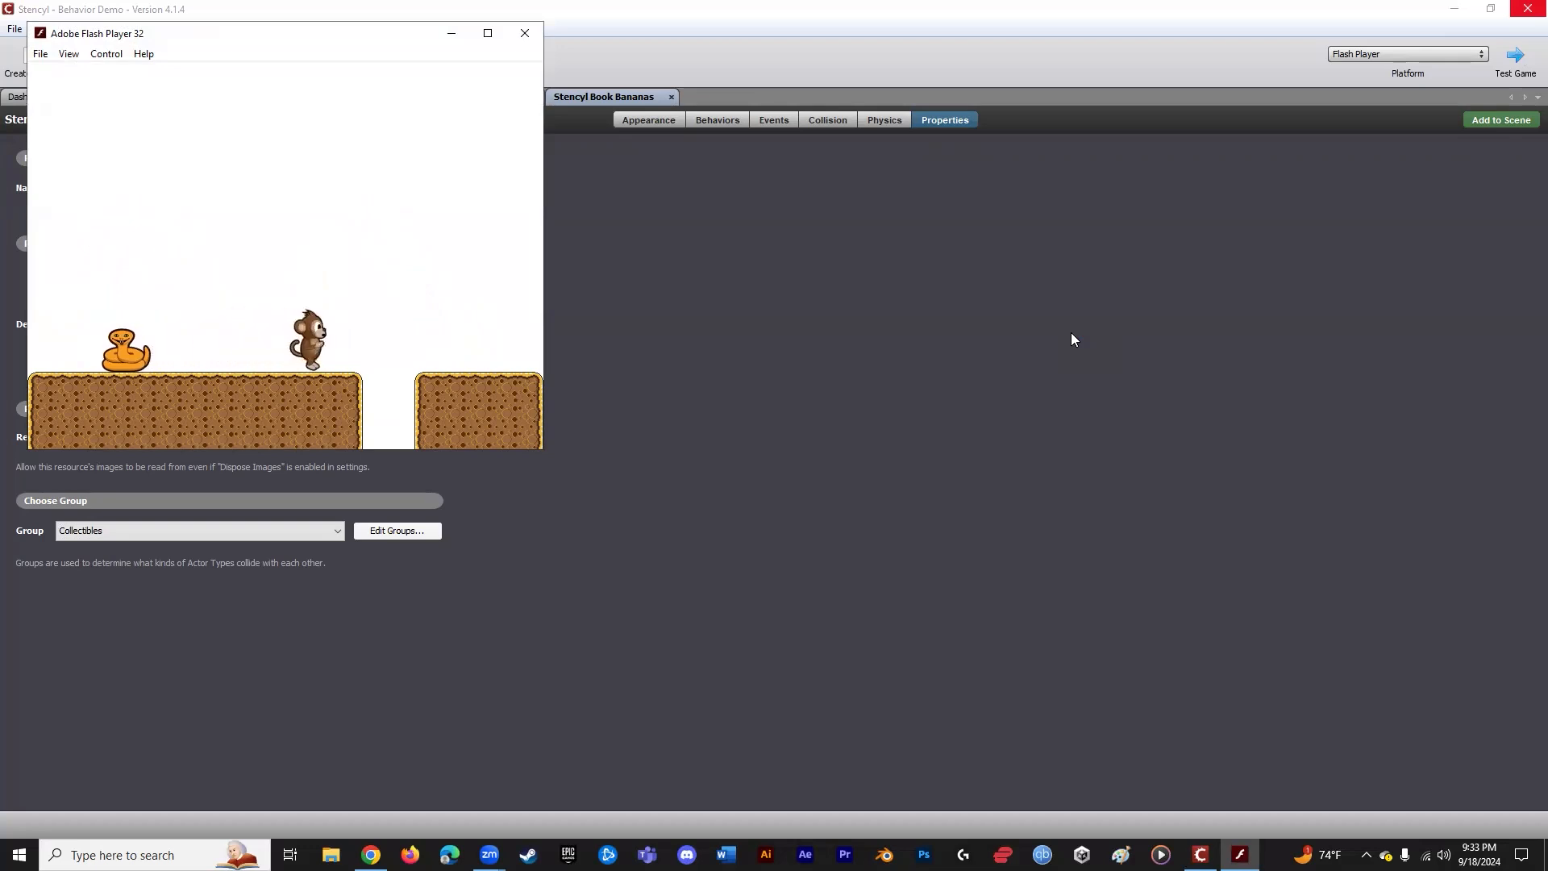
pyautogui.click(526, 36)
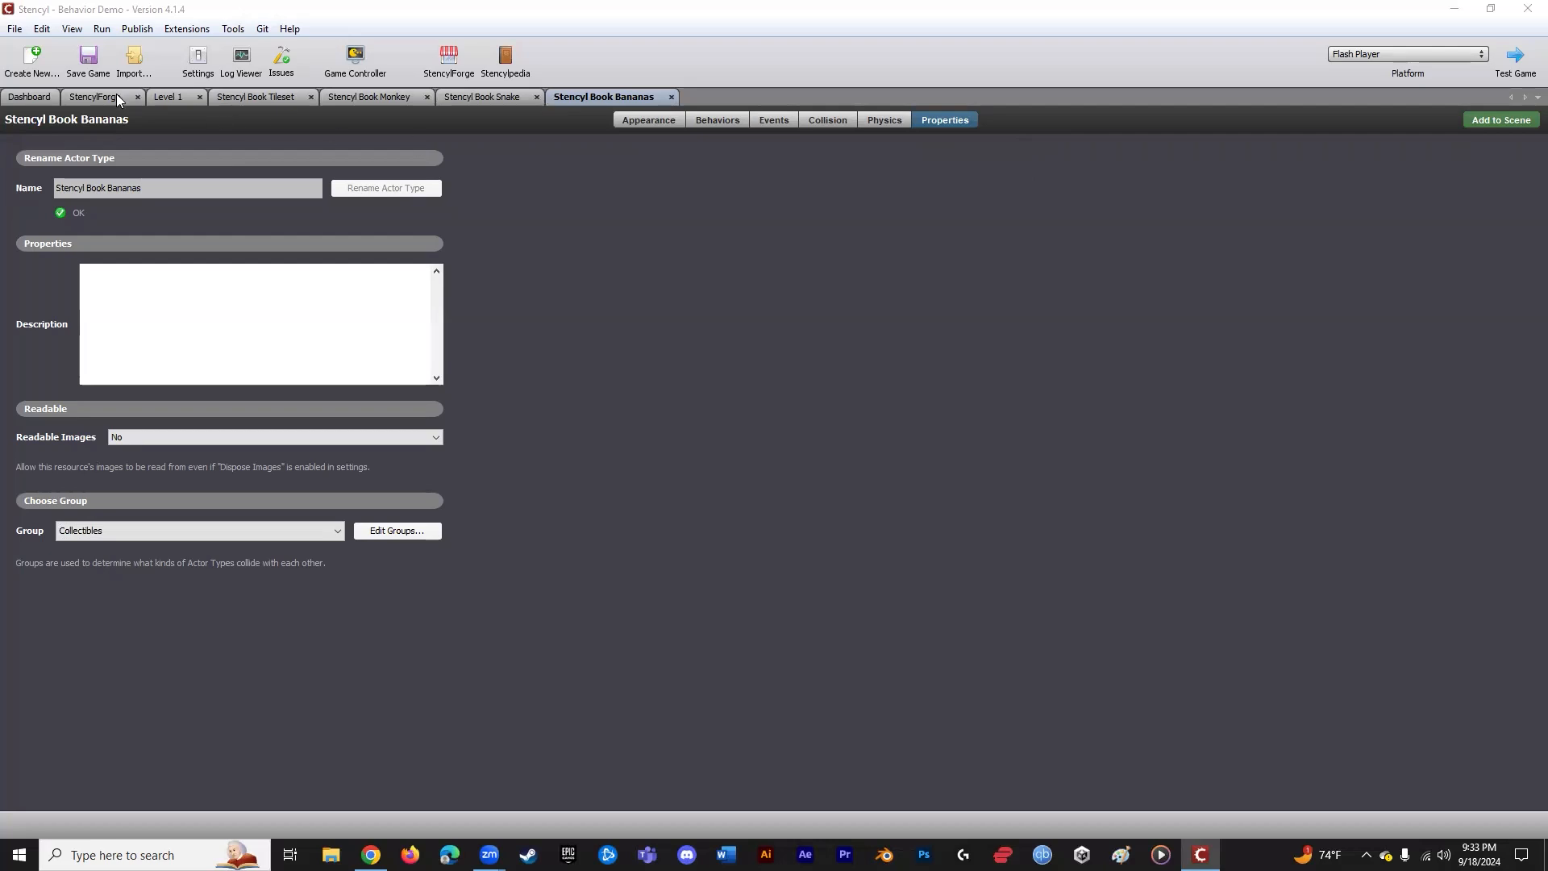
# - Save and close the Behavior Demo game, and open the Stencyle Crash Course Game
pyautogui.click(87, 61)
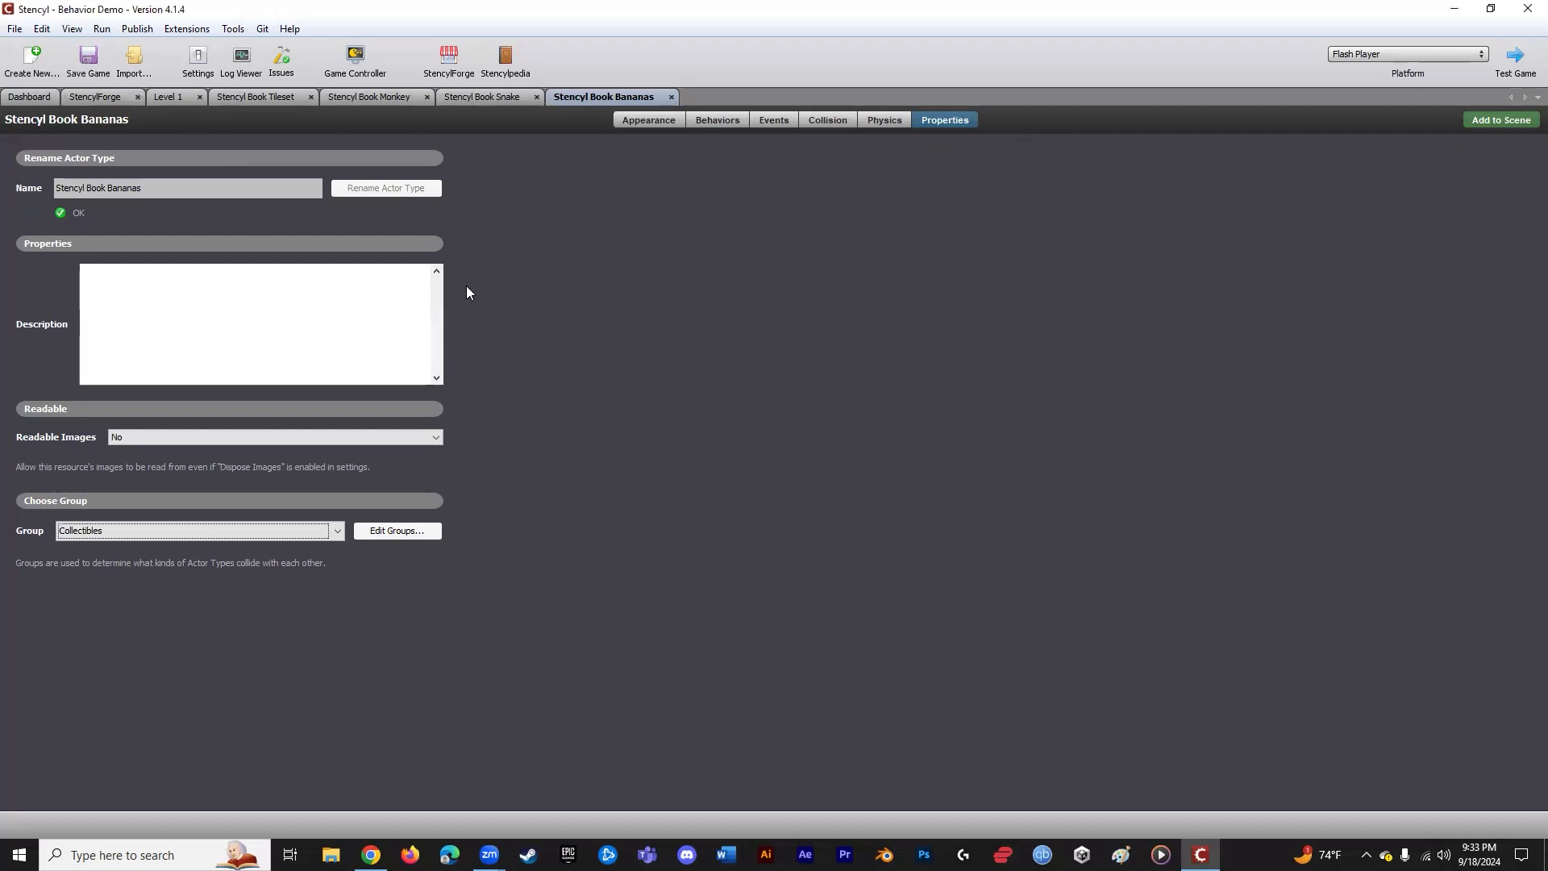
pyautogui.click(18, 31)
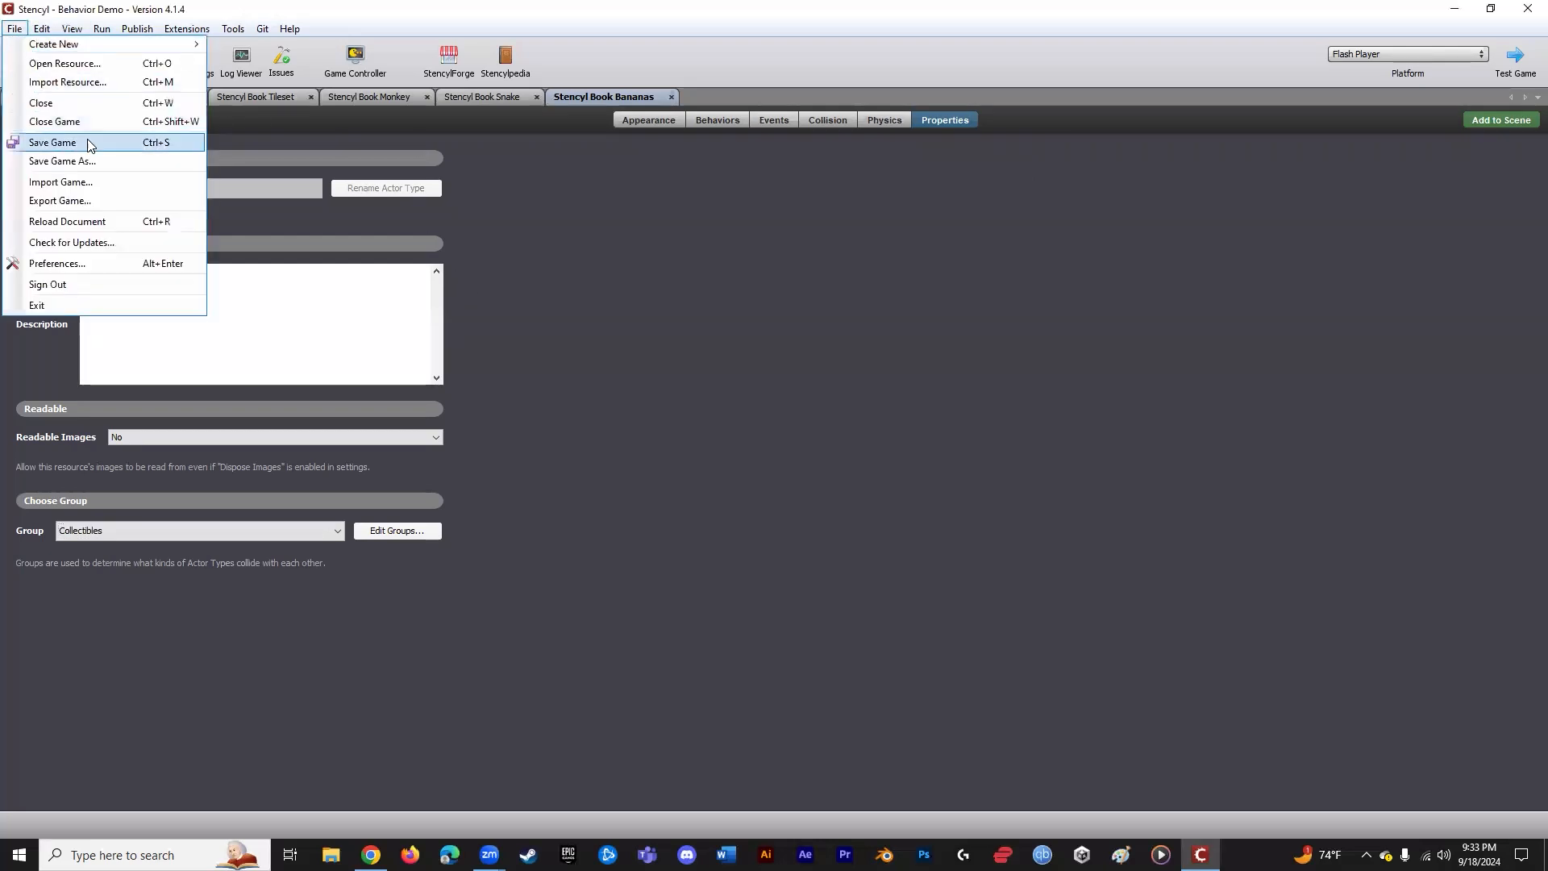
pyautogui.click(129, 143)
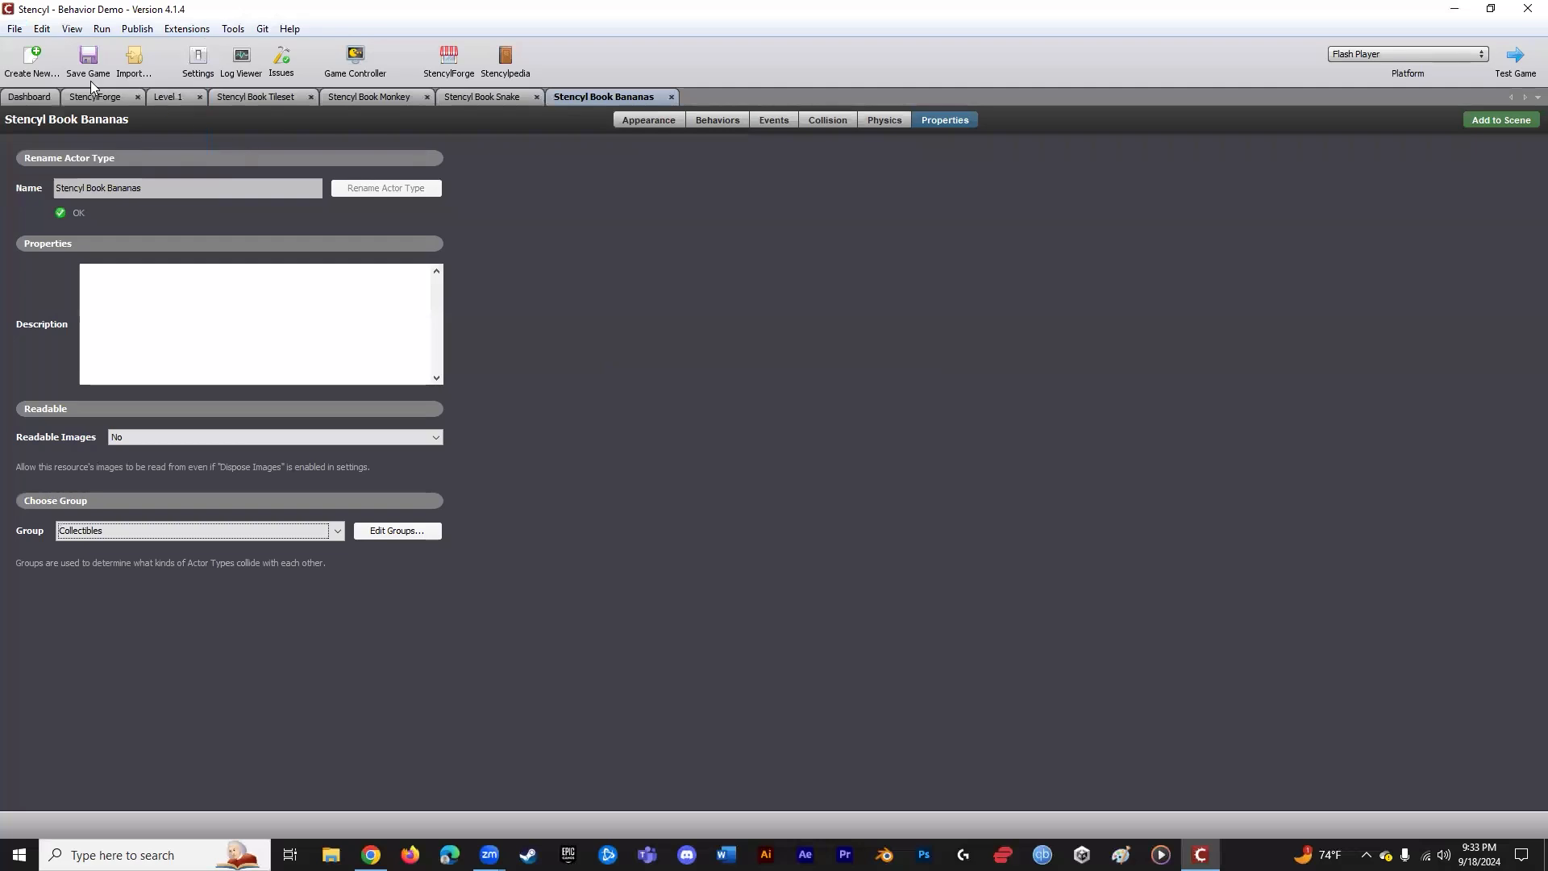
pyautogui.click(38, 99)
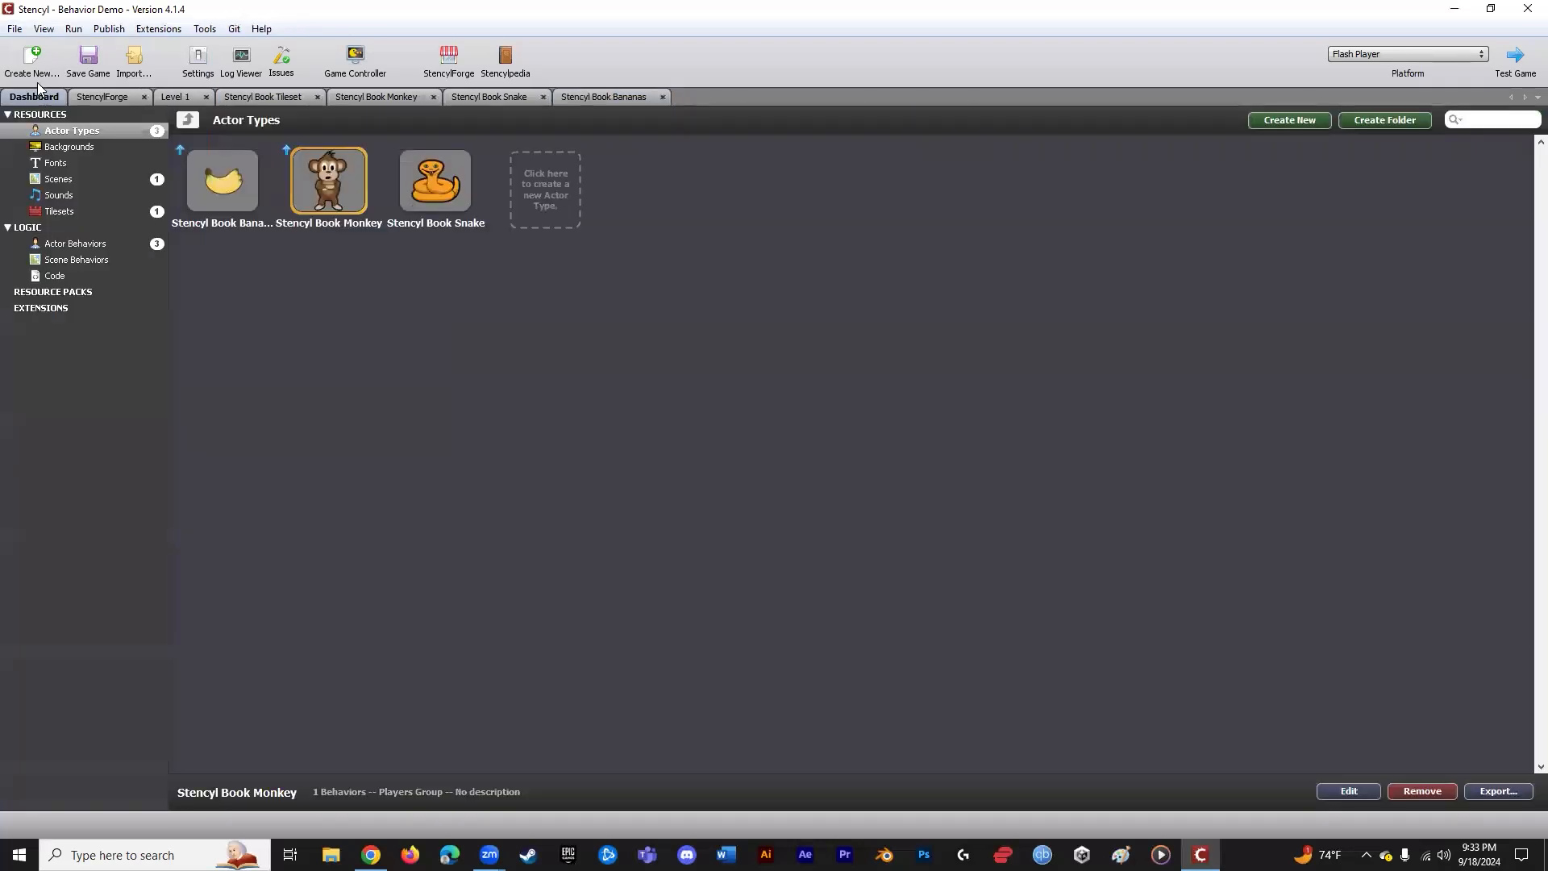
pyautogui.click(18, 29)
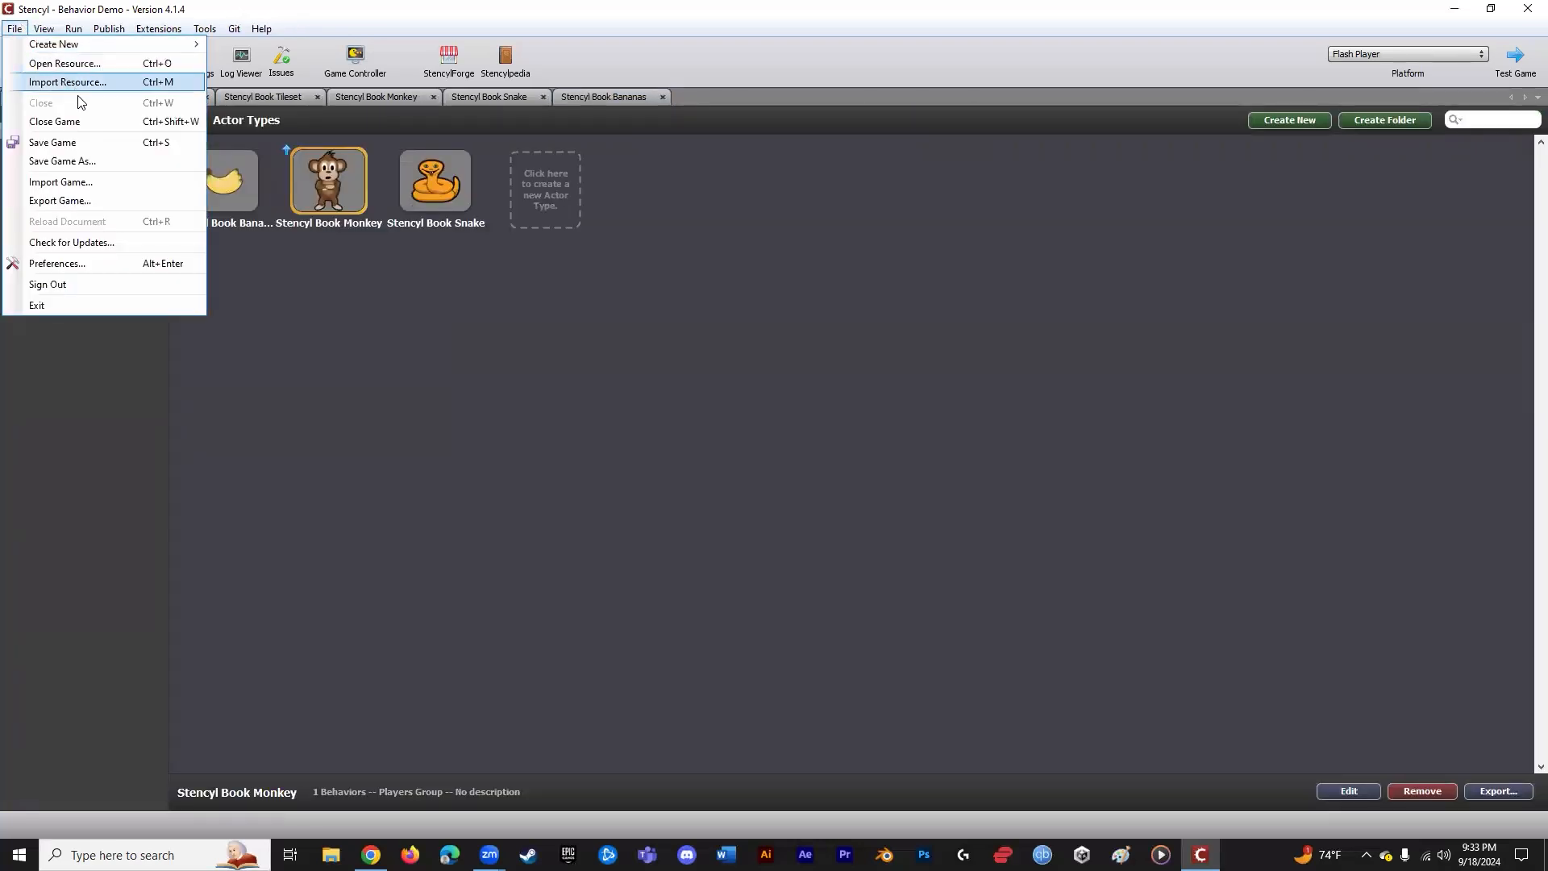
pyautogui.click(80, 121)
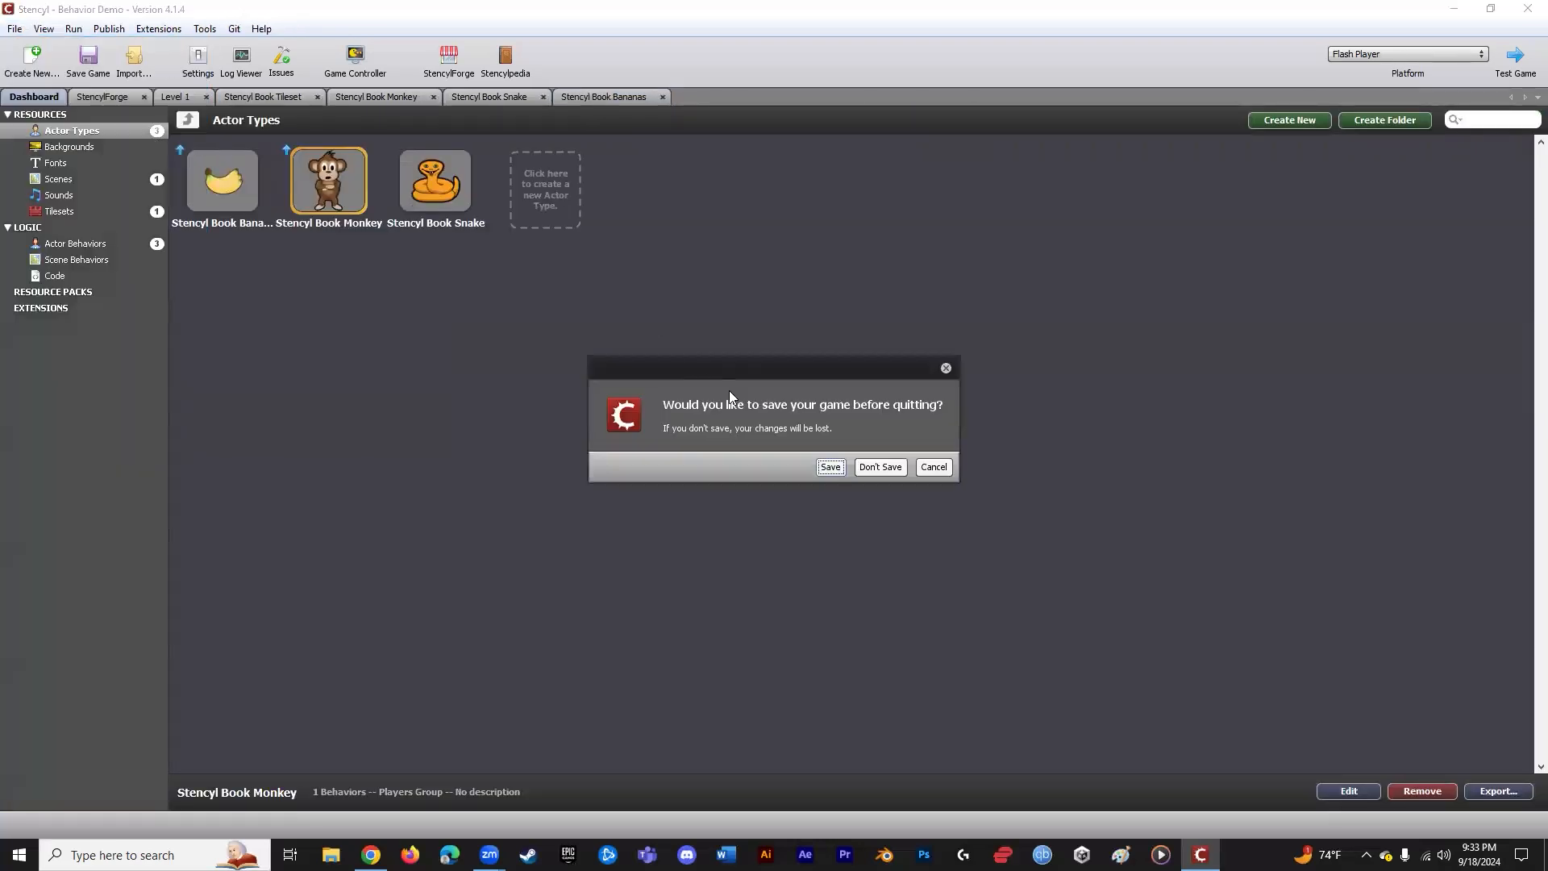
pyautogui.click(831, 468)
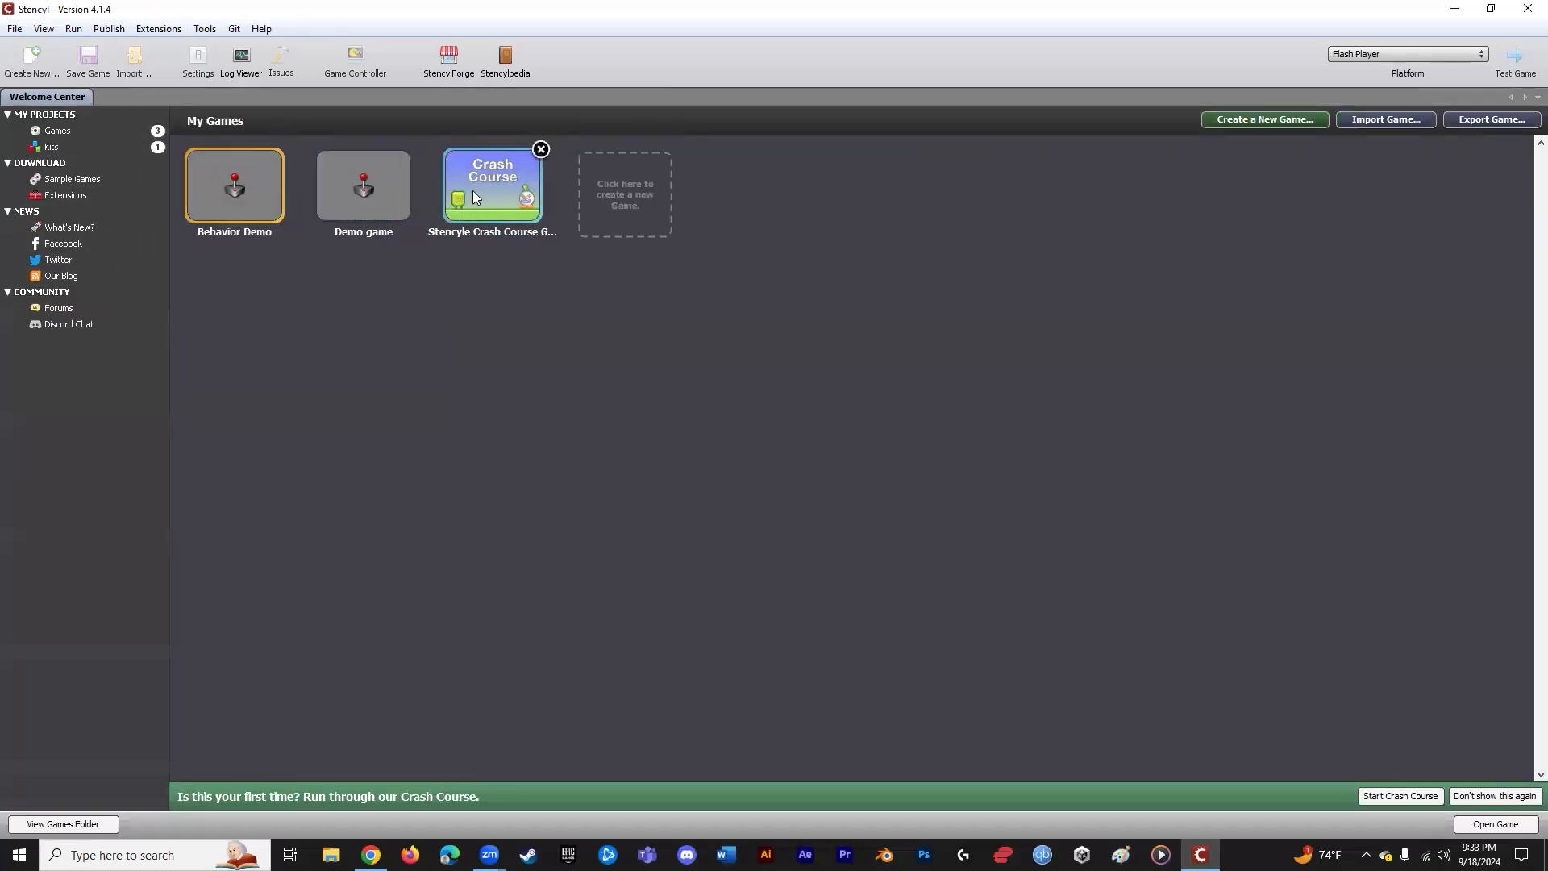
pyautogui.doubleClick(495, 177)
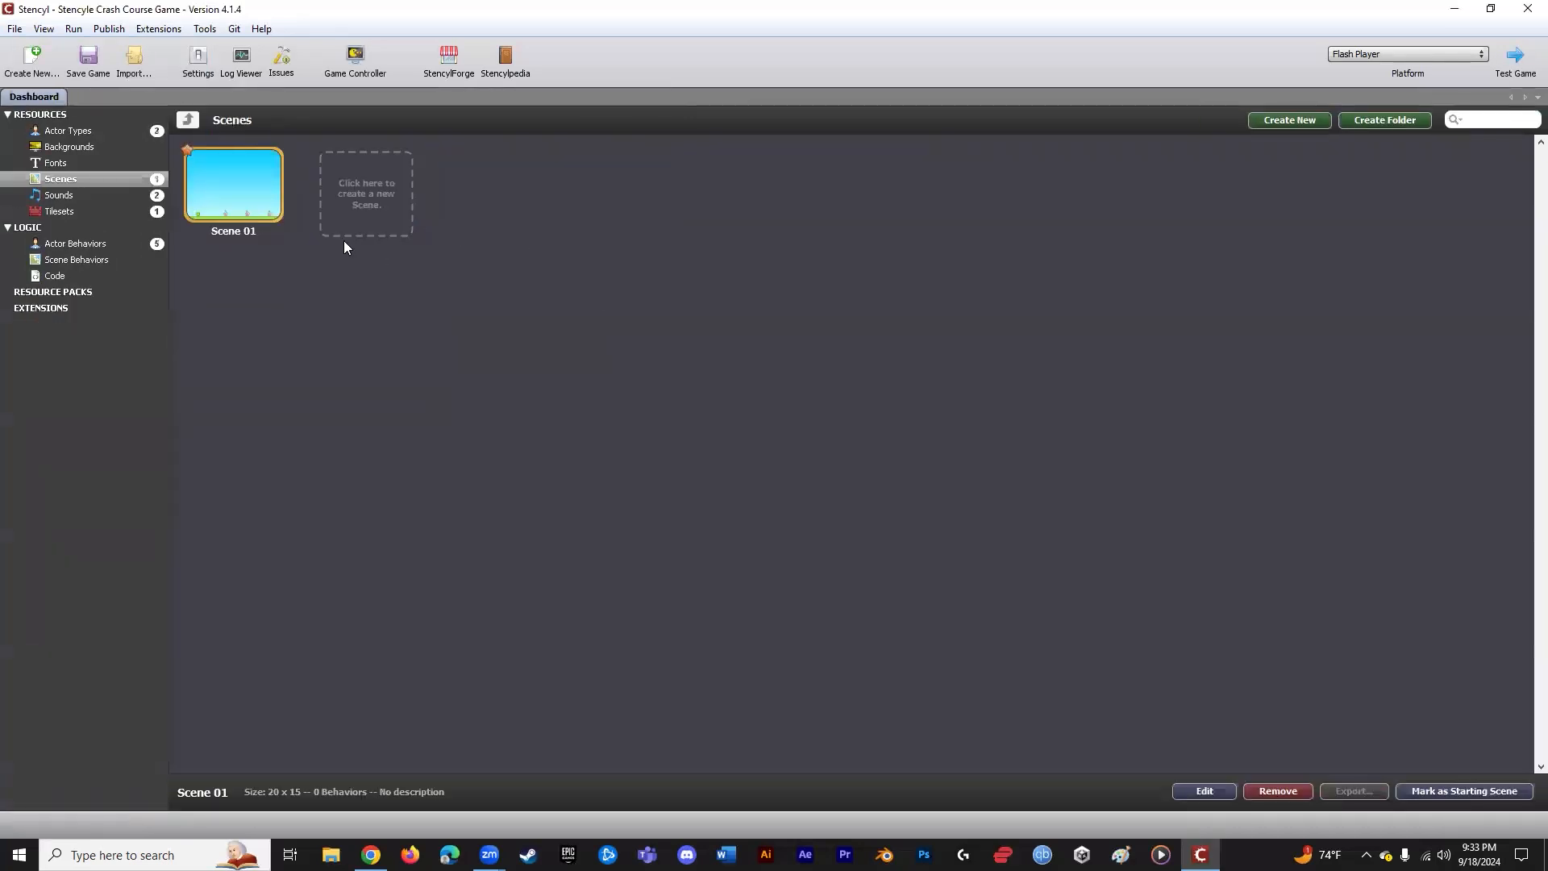
# - Export the Walking actor behavior to the Downloads folder as Walking.png and open the exported file's location
pyautogui.click(70, 245)
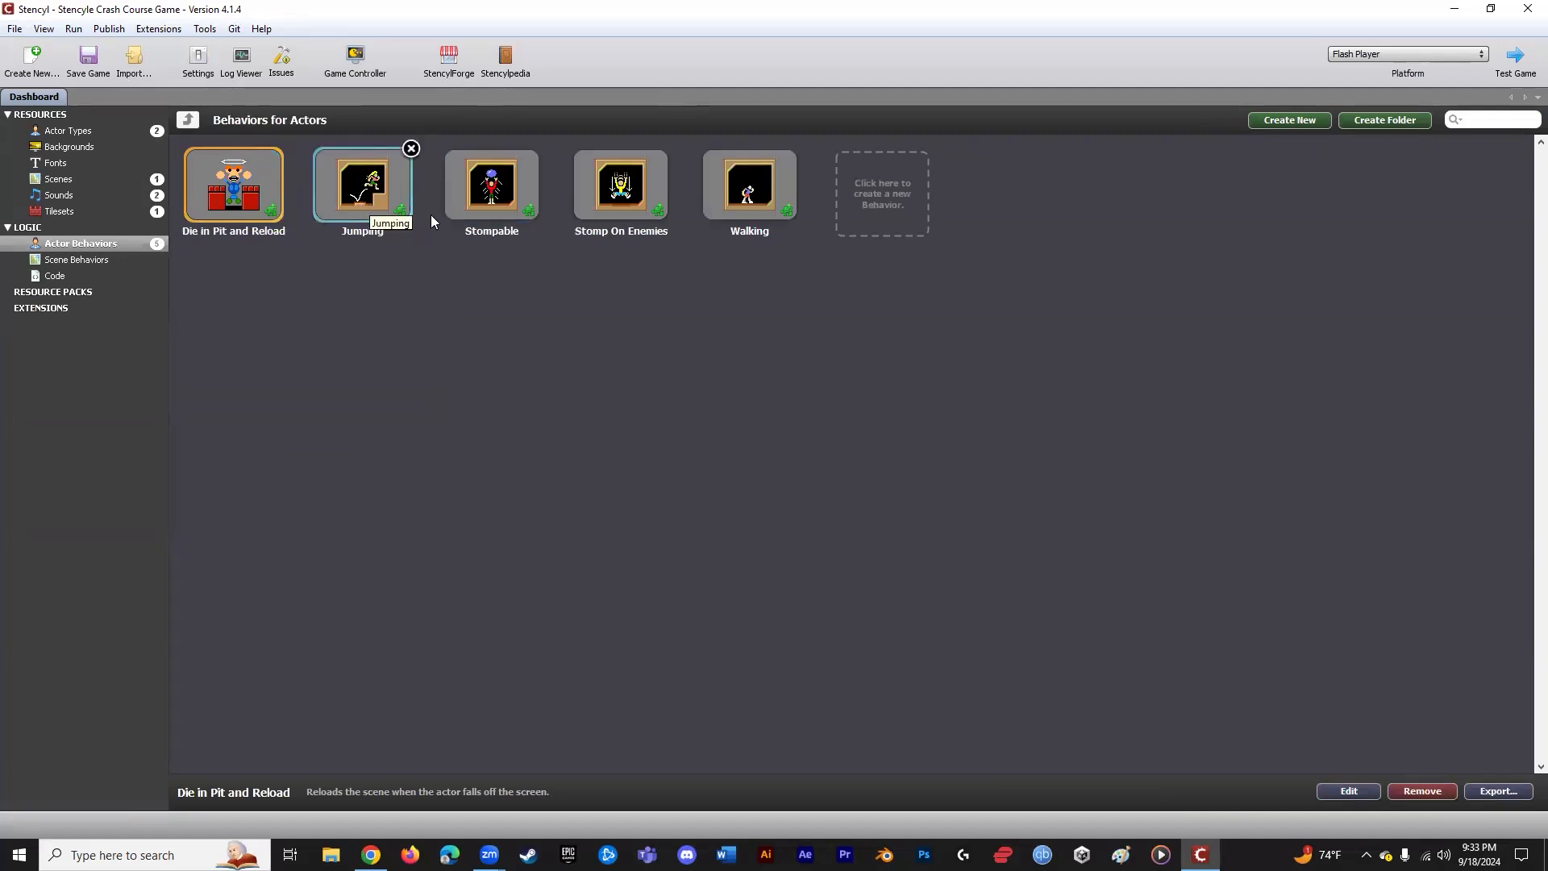
pyautogui.click(525, 215)
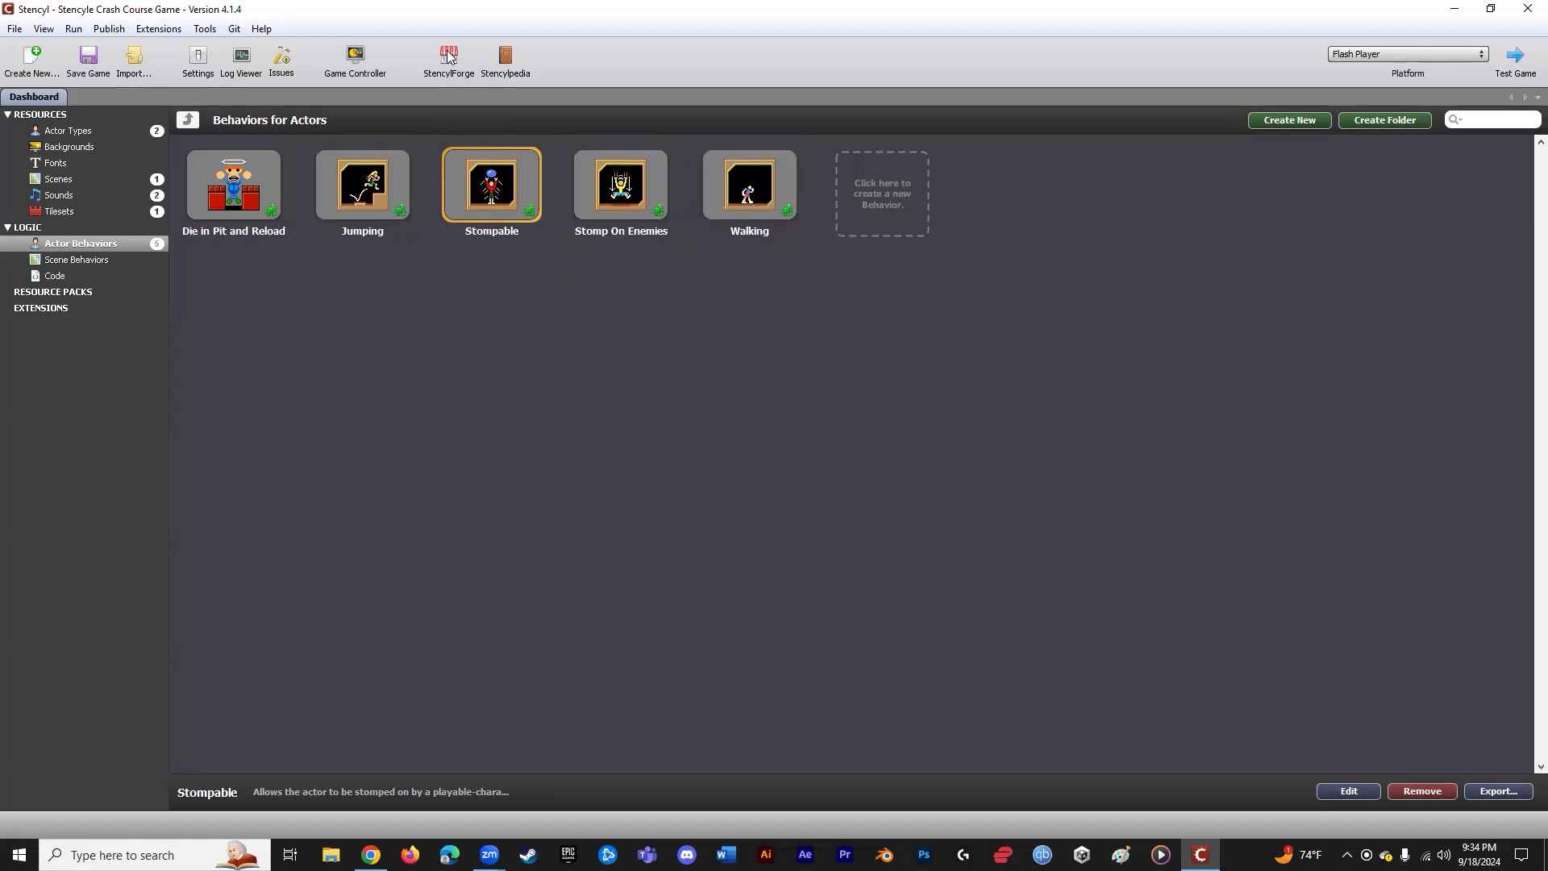
pyautogui.click(764, 192)
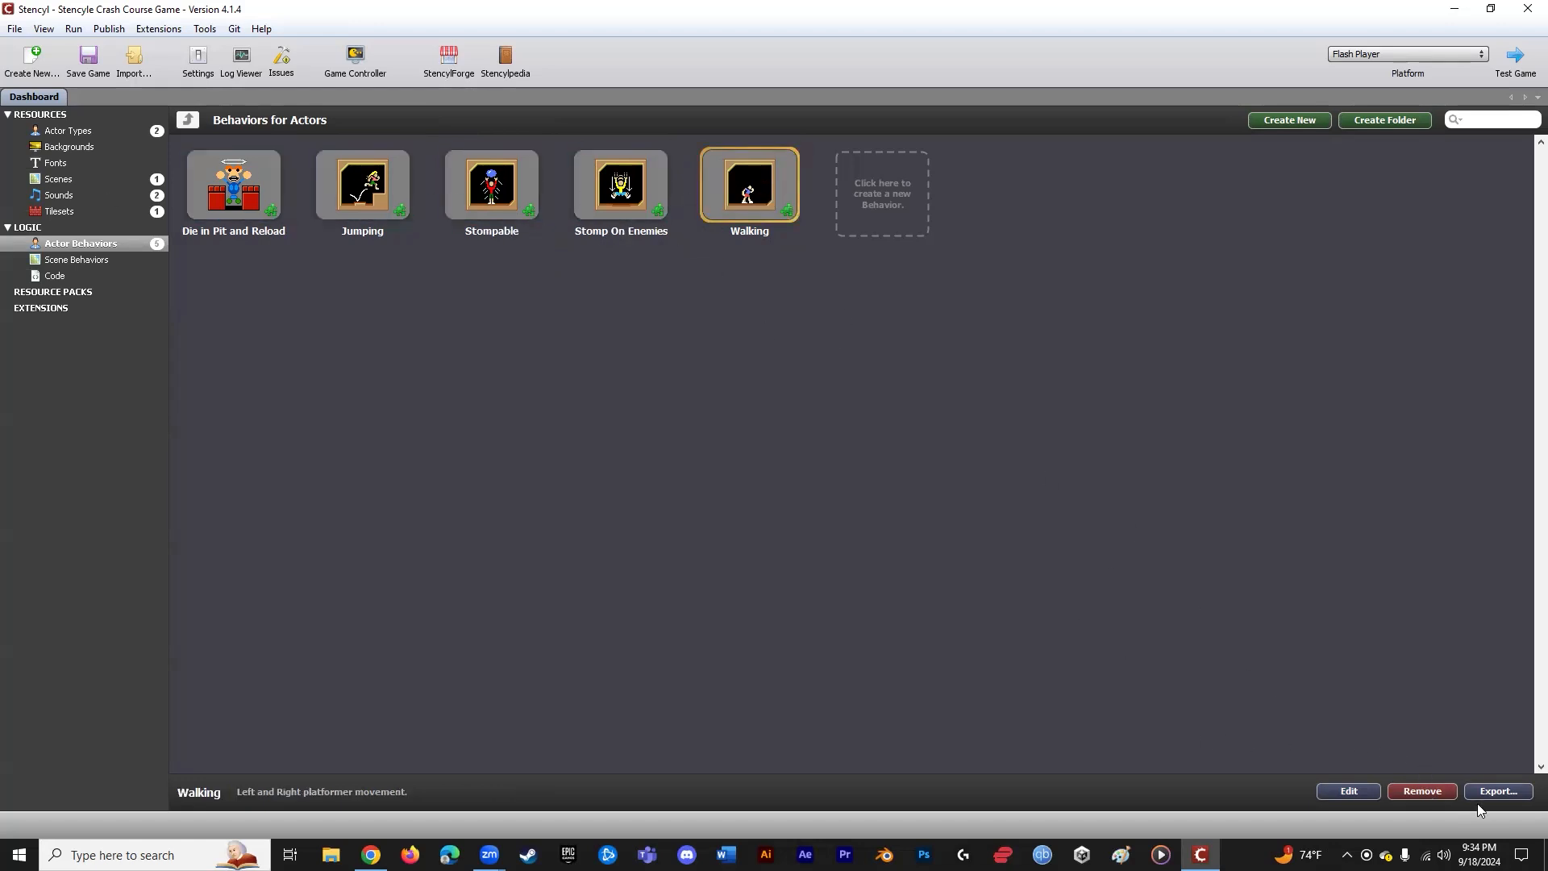
pyautogui.click(1498, 791)
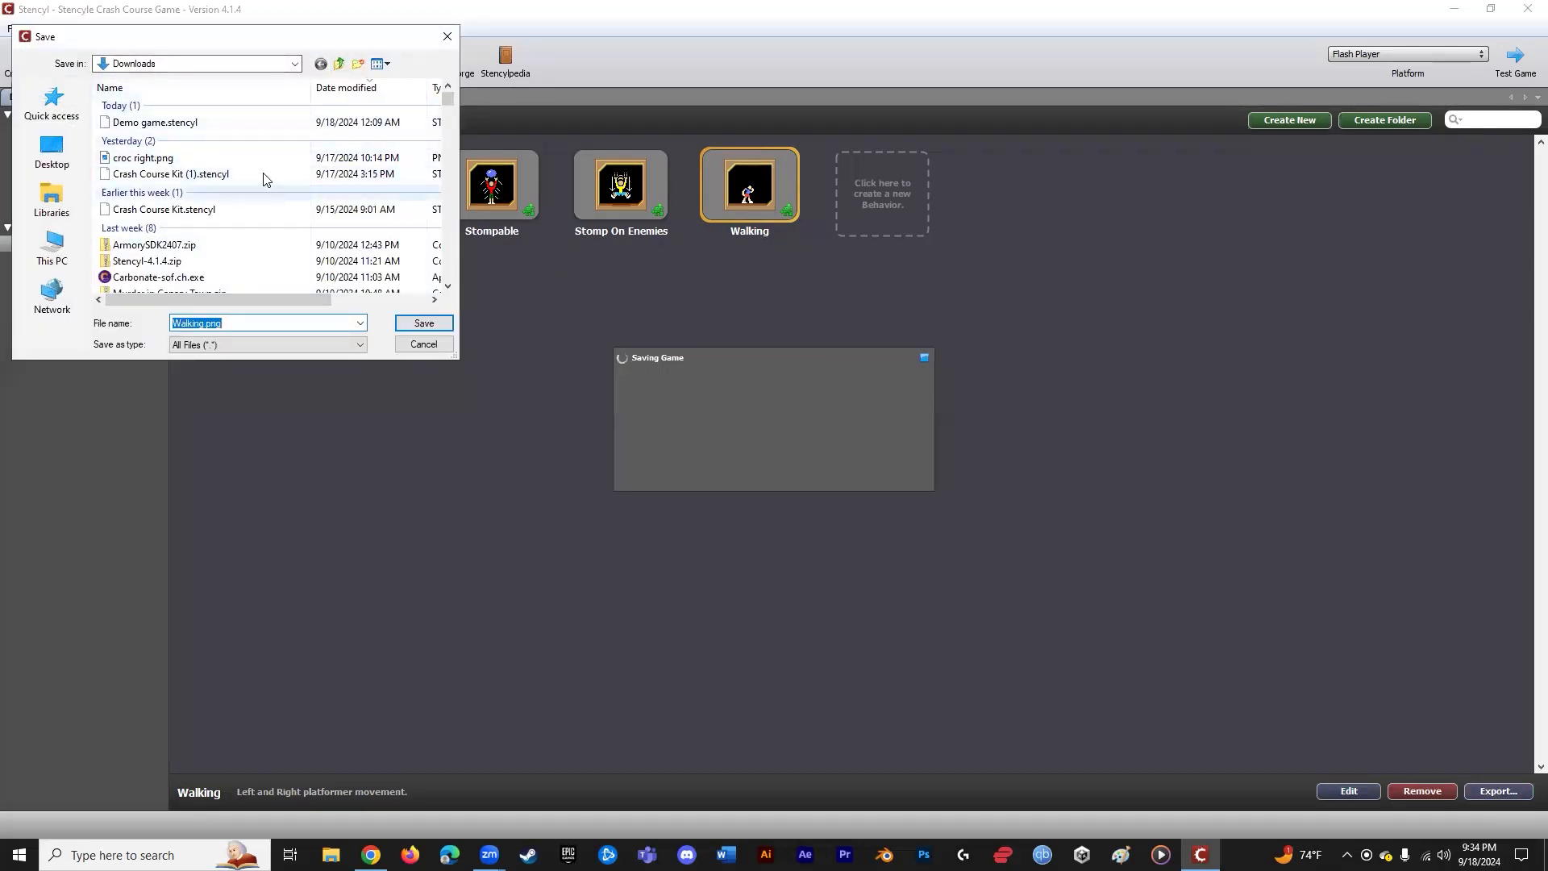
pyautogui.click(424, 323)
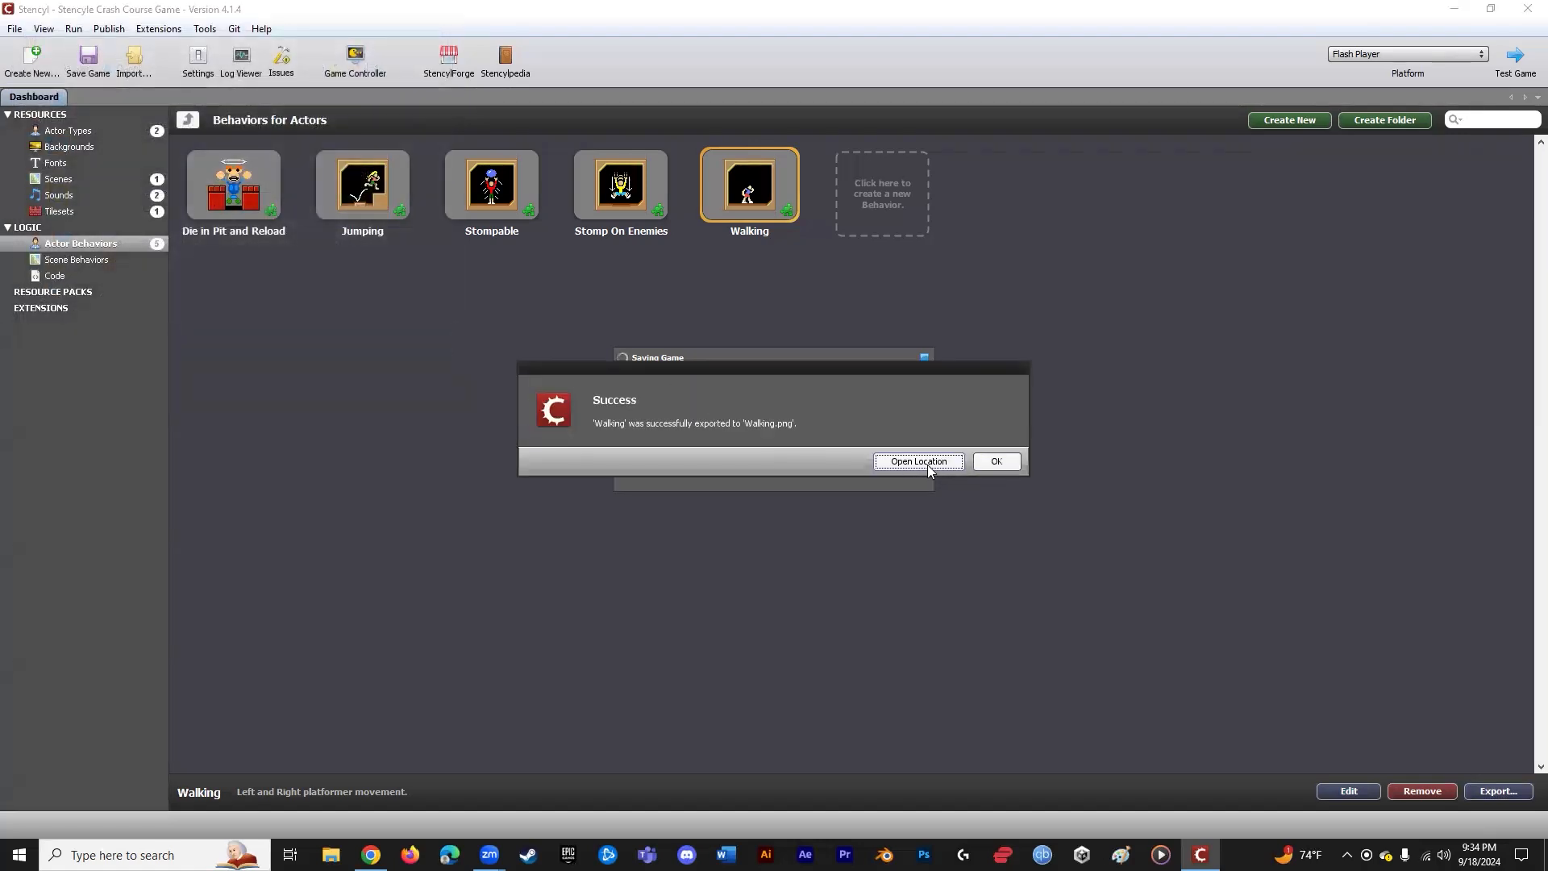
pyautogui.click(921, 463)
pyautogui.click(980, 463)
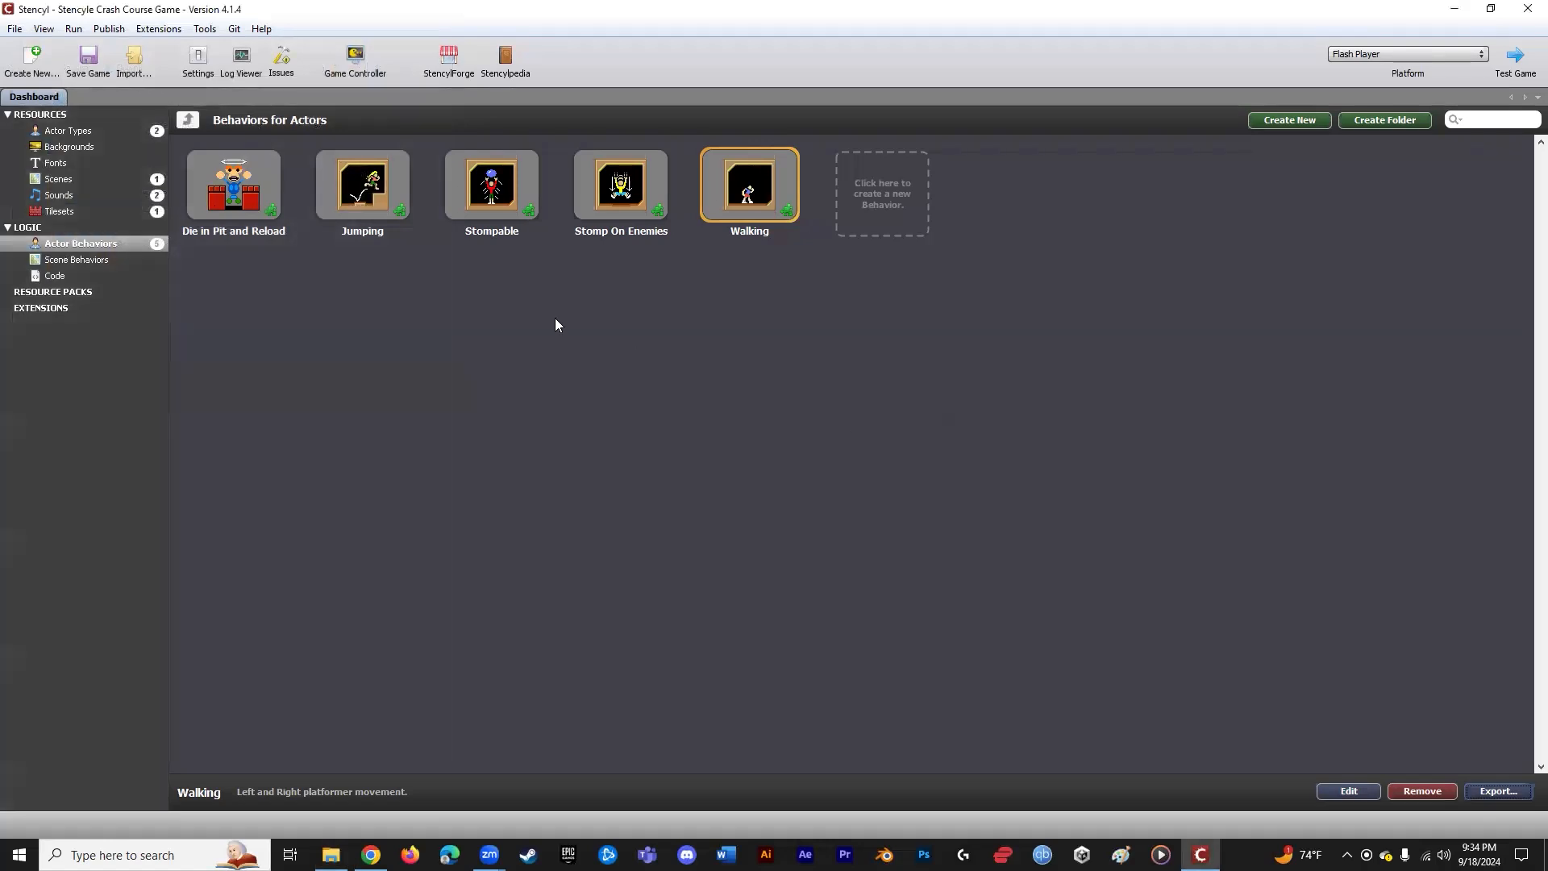
# - Close the Stencyle Crash Course Game without saving and reopen the Behavior Demo game
pyautogui.click(27, 30)
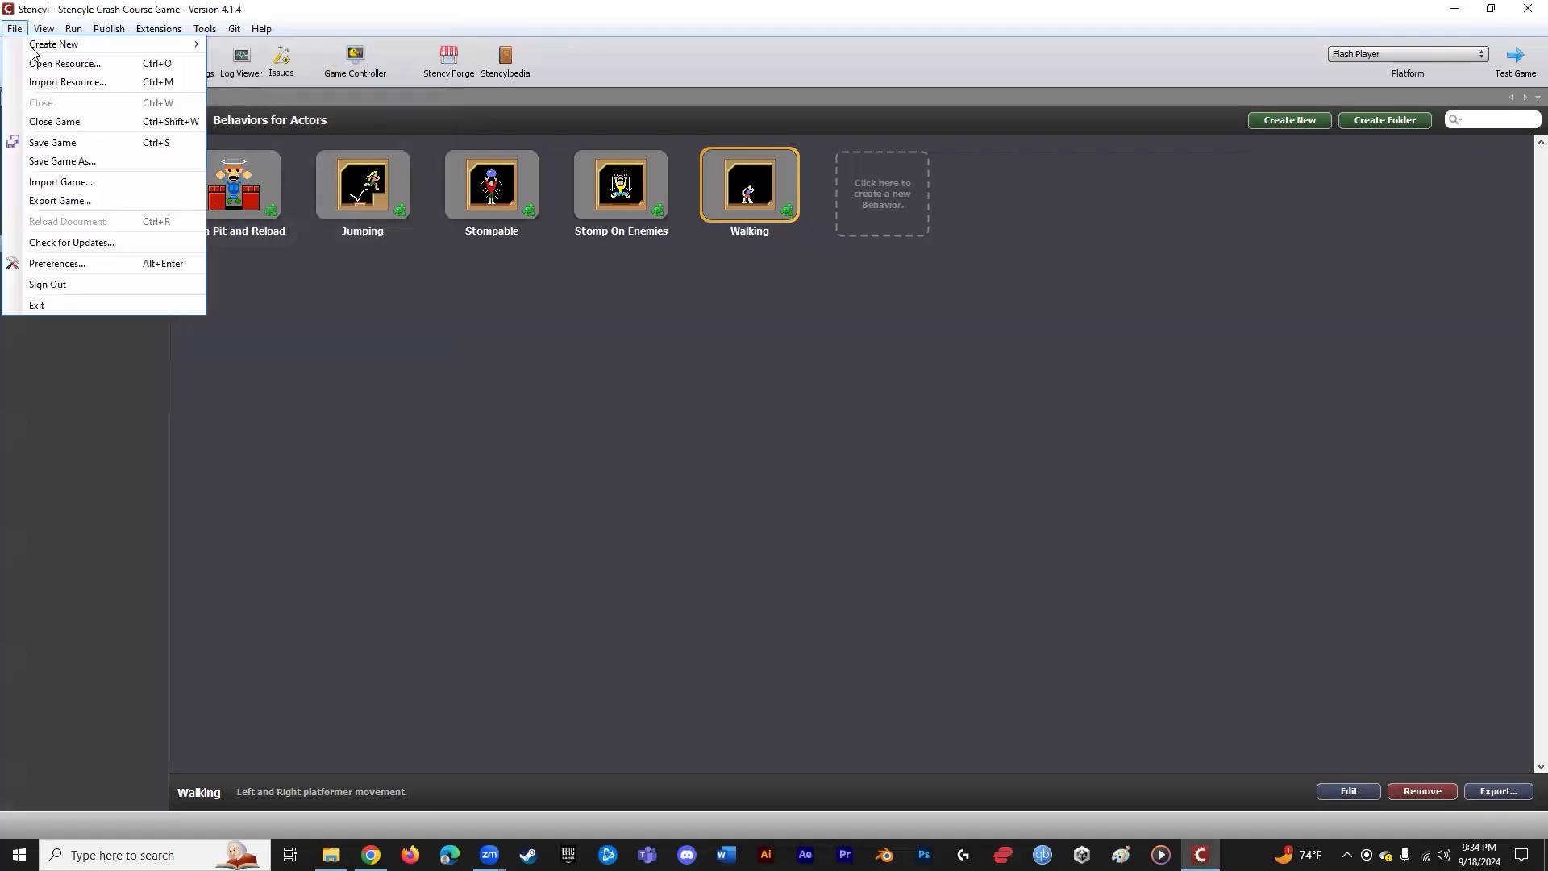
pyautogui.click(91, 125)
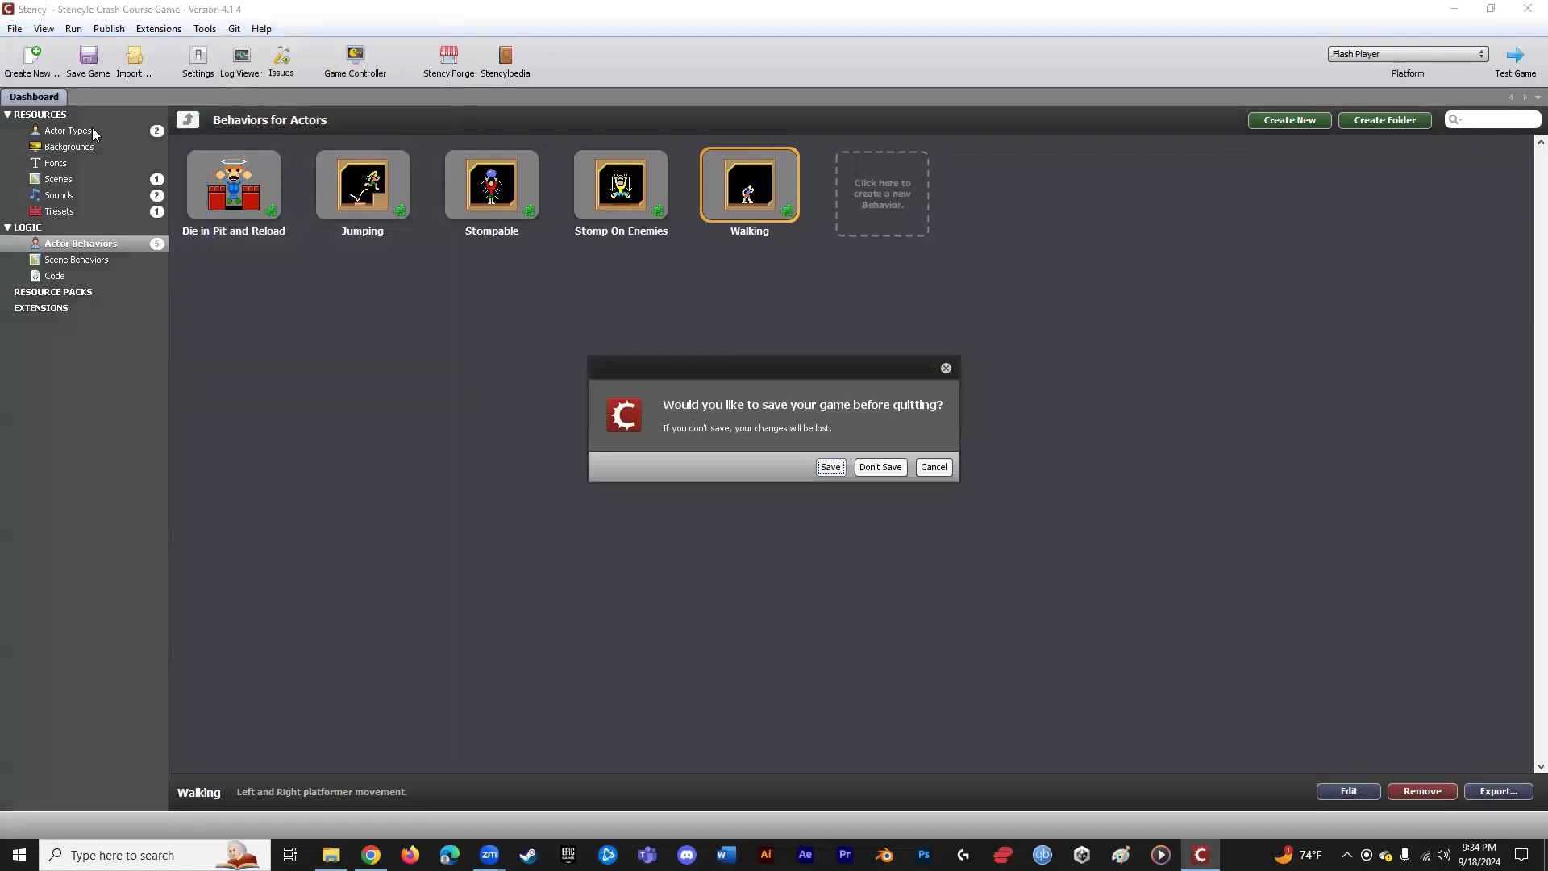
pyautogui.click(879, 468)
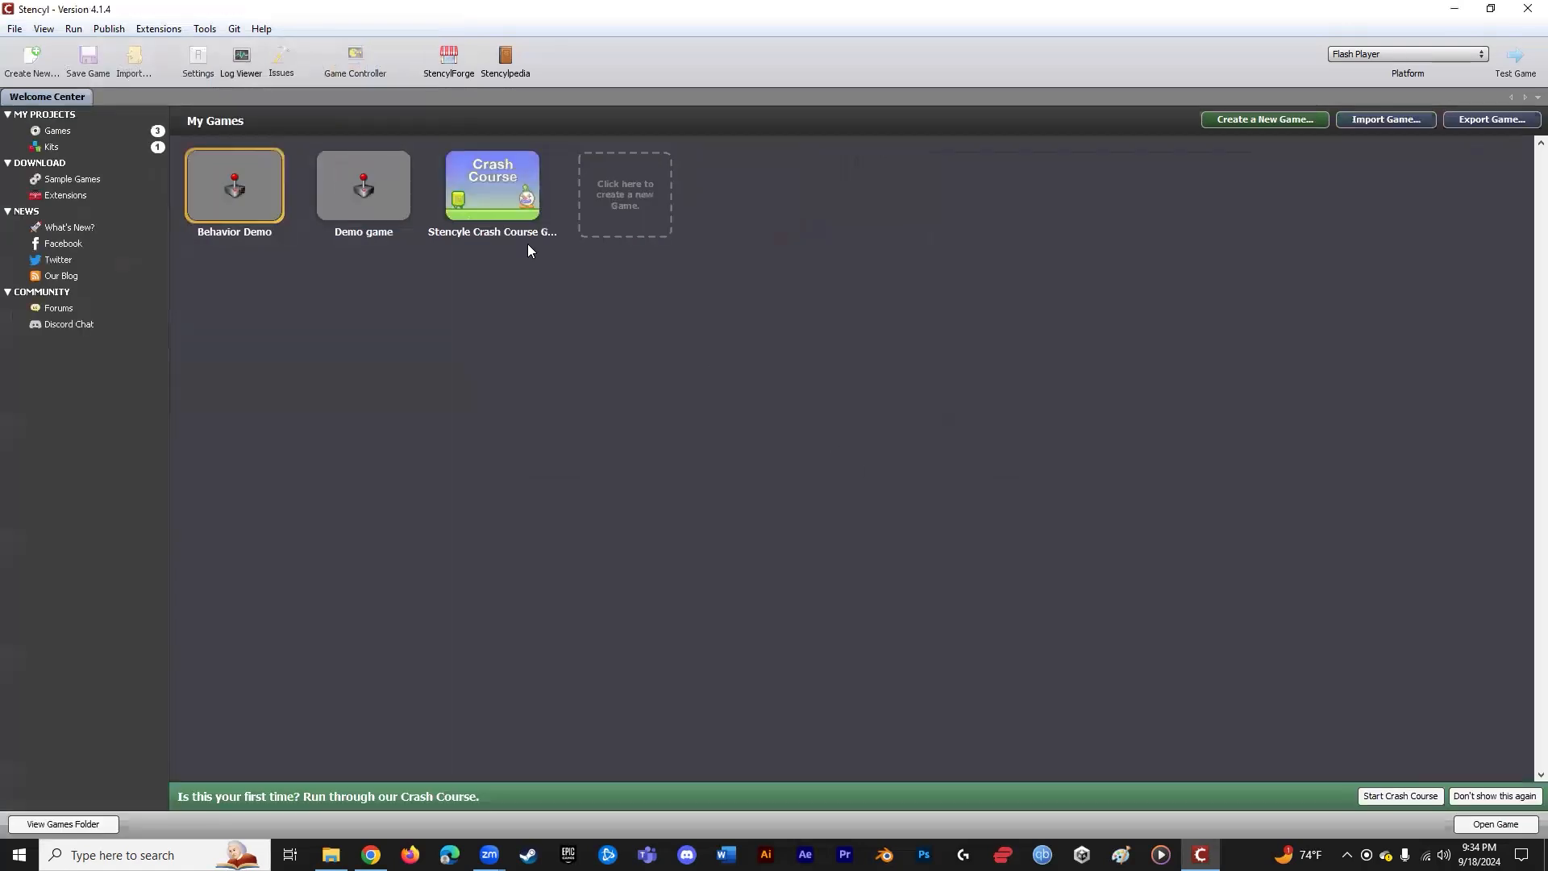
pyautogui.doubleClick(245, 176)
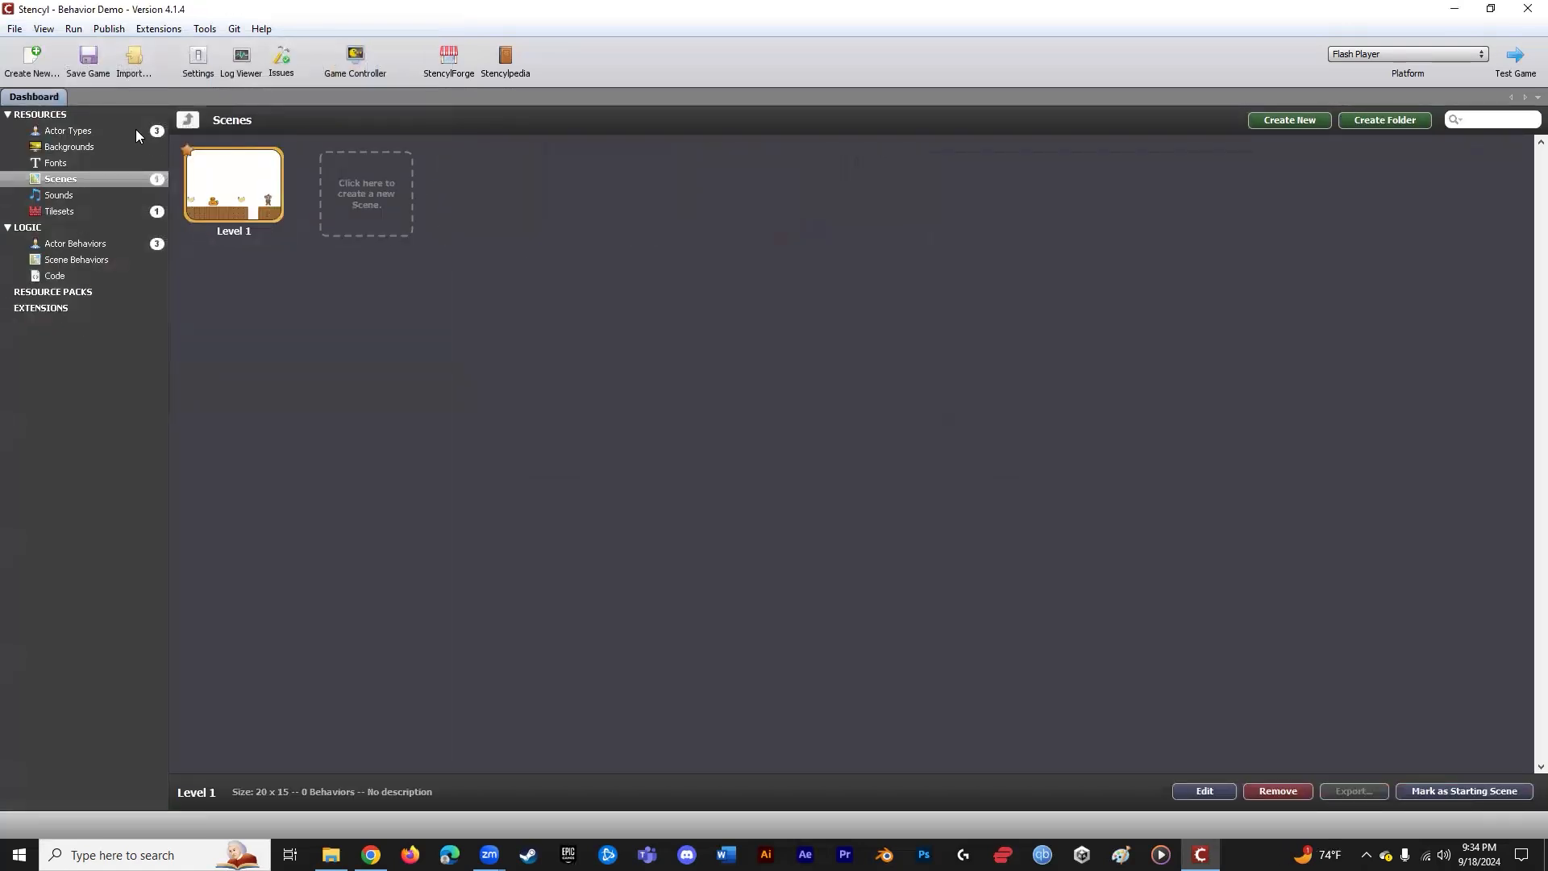
# - Import the Walking behavior from Walking.png in Downloads into the game's actor behaviors, and check its Created and Updated events
pyautogui.click(96, 243)
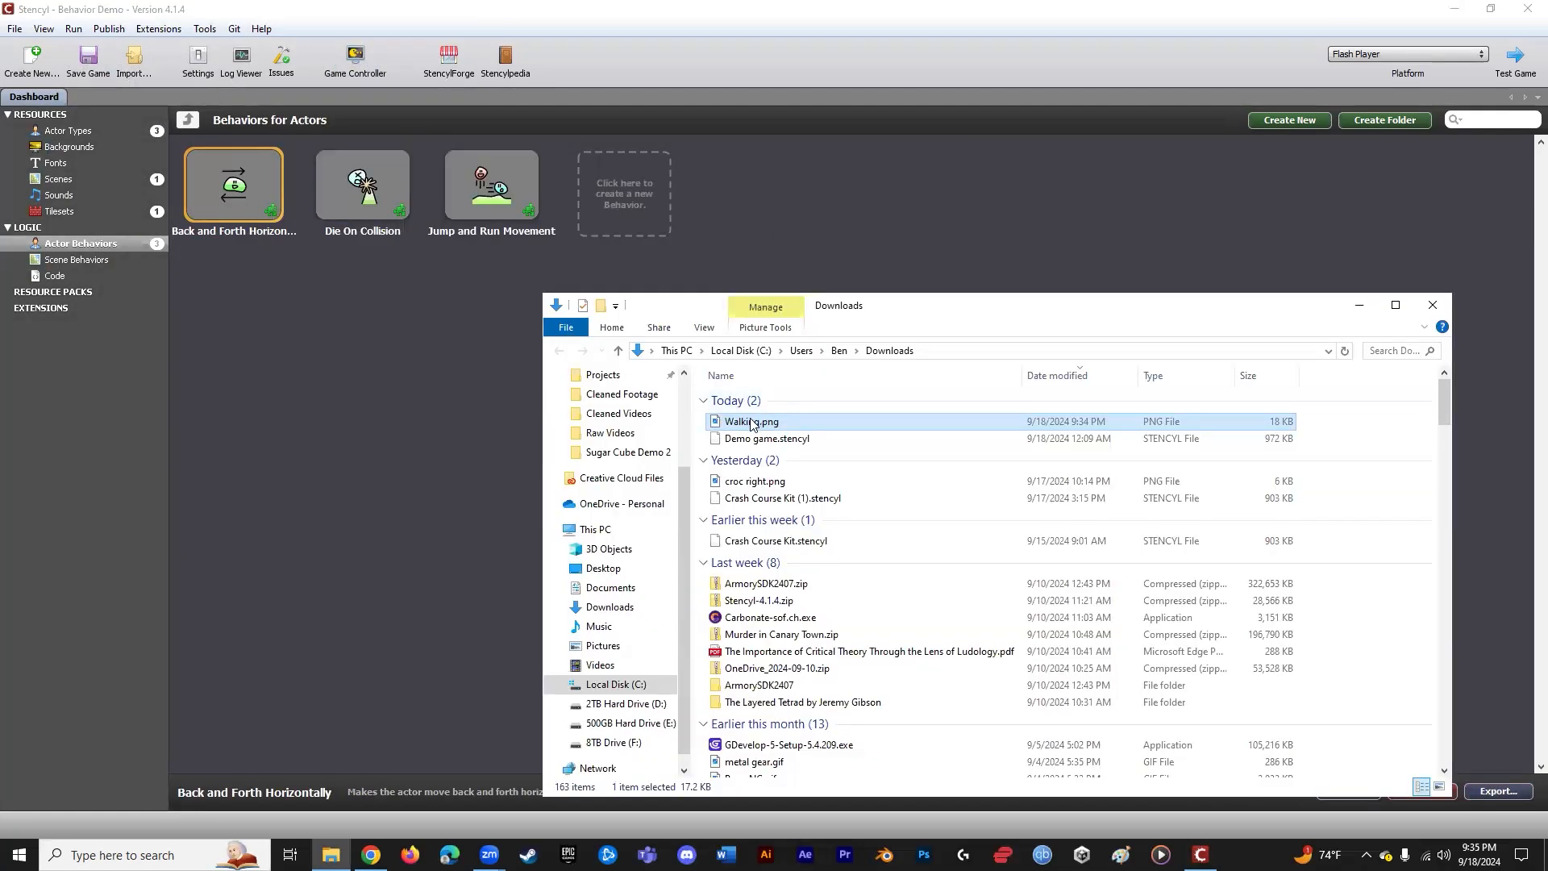
pyautogui.moveTo(748, 428); pyautogui.dragTo(404, 371)
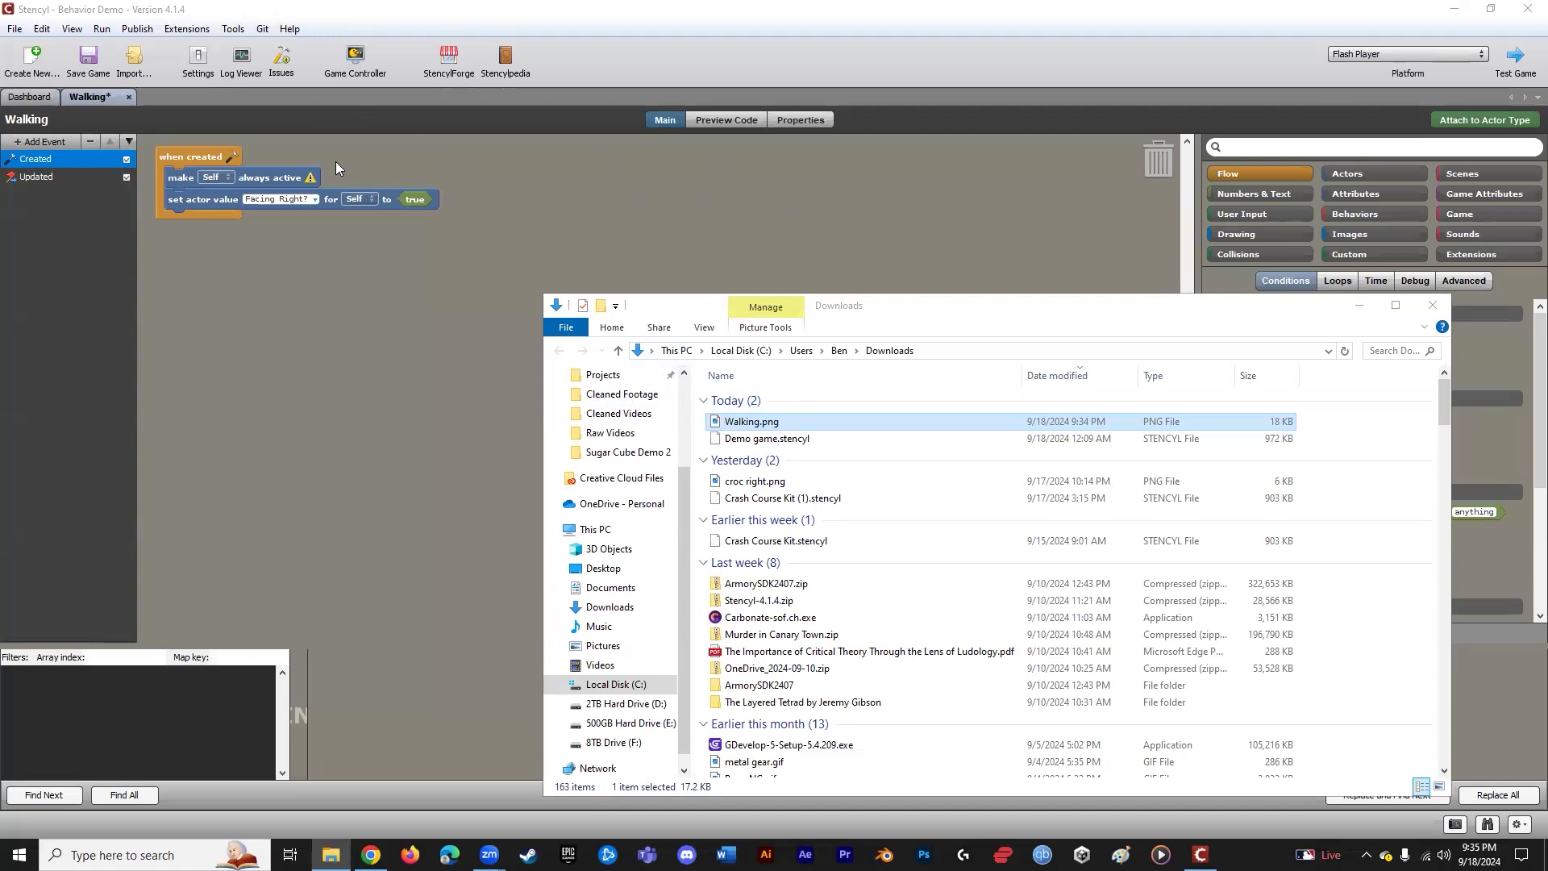
pyautogui.click(79, 95)
pyautogui.click(30, 97)
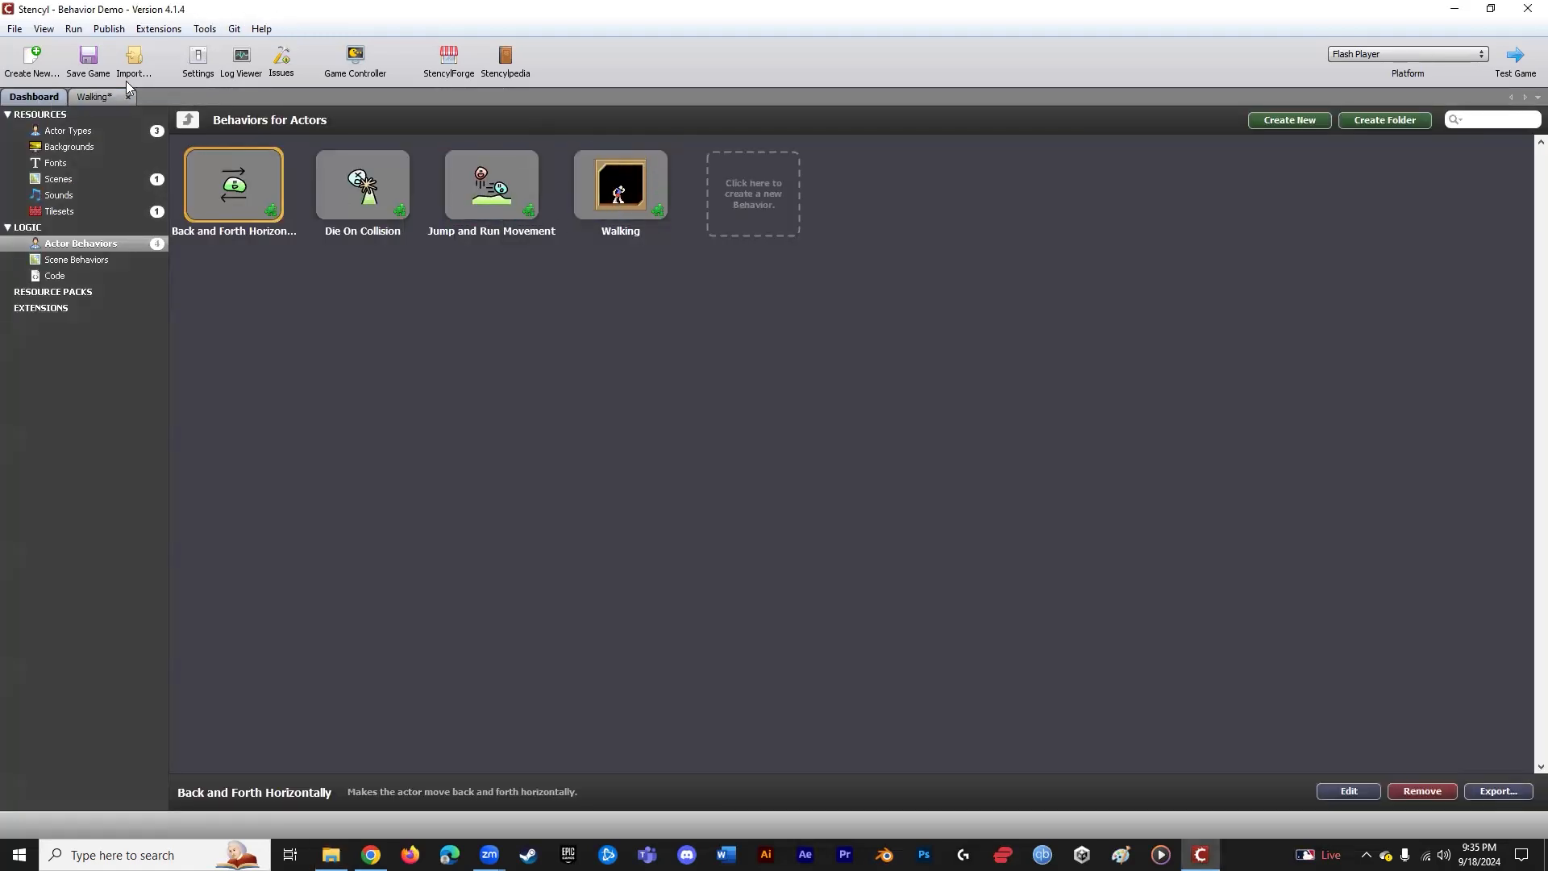
pyautogui.click(86, 95)
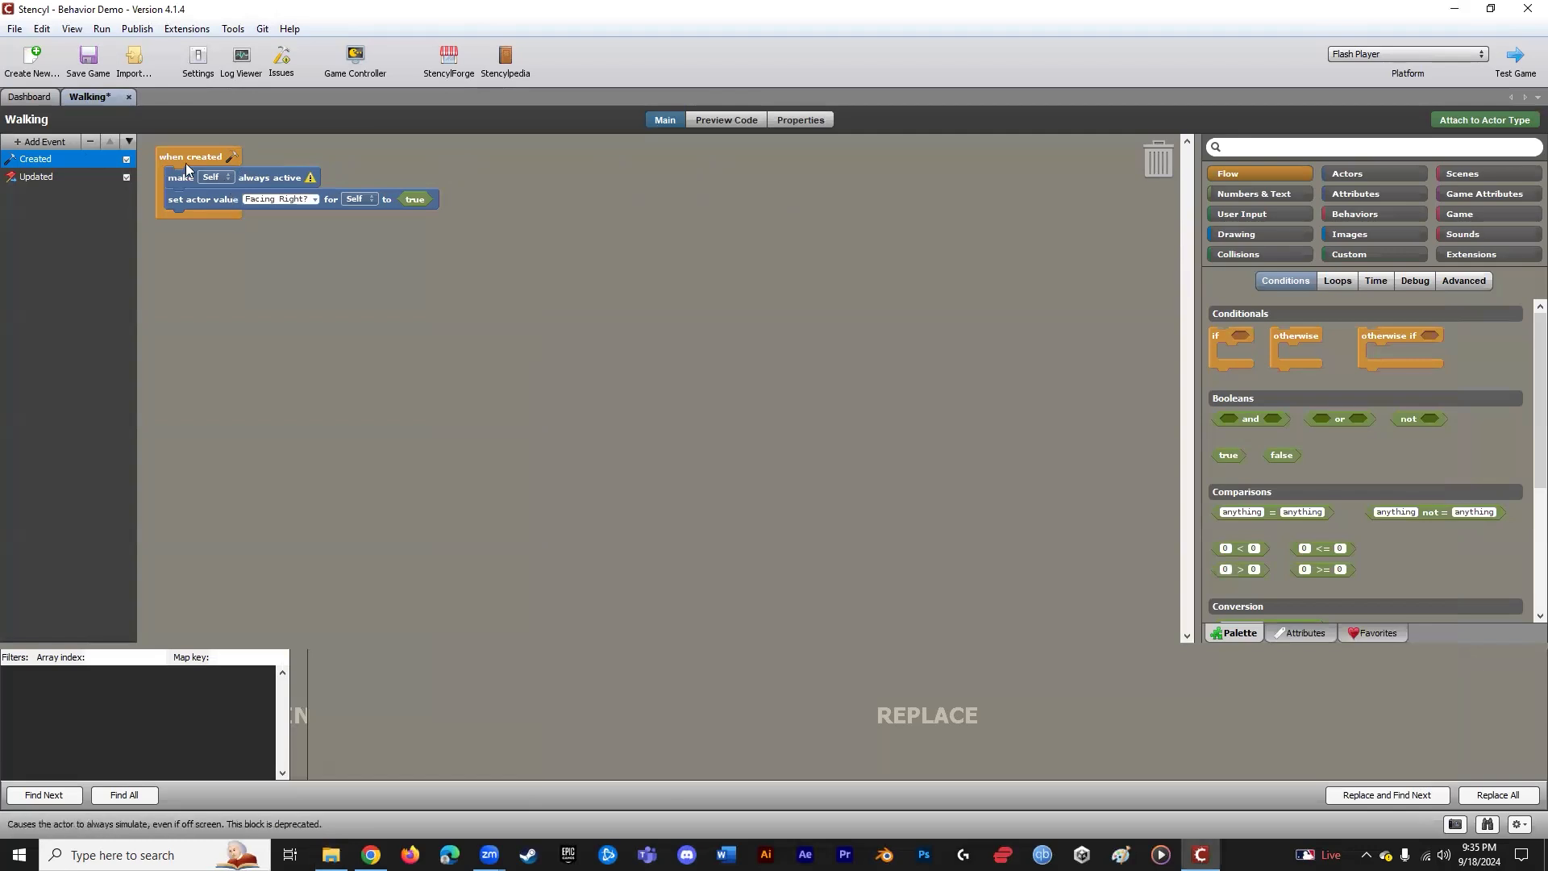
pyautogui.click(40, 176)
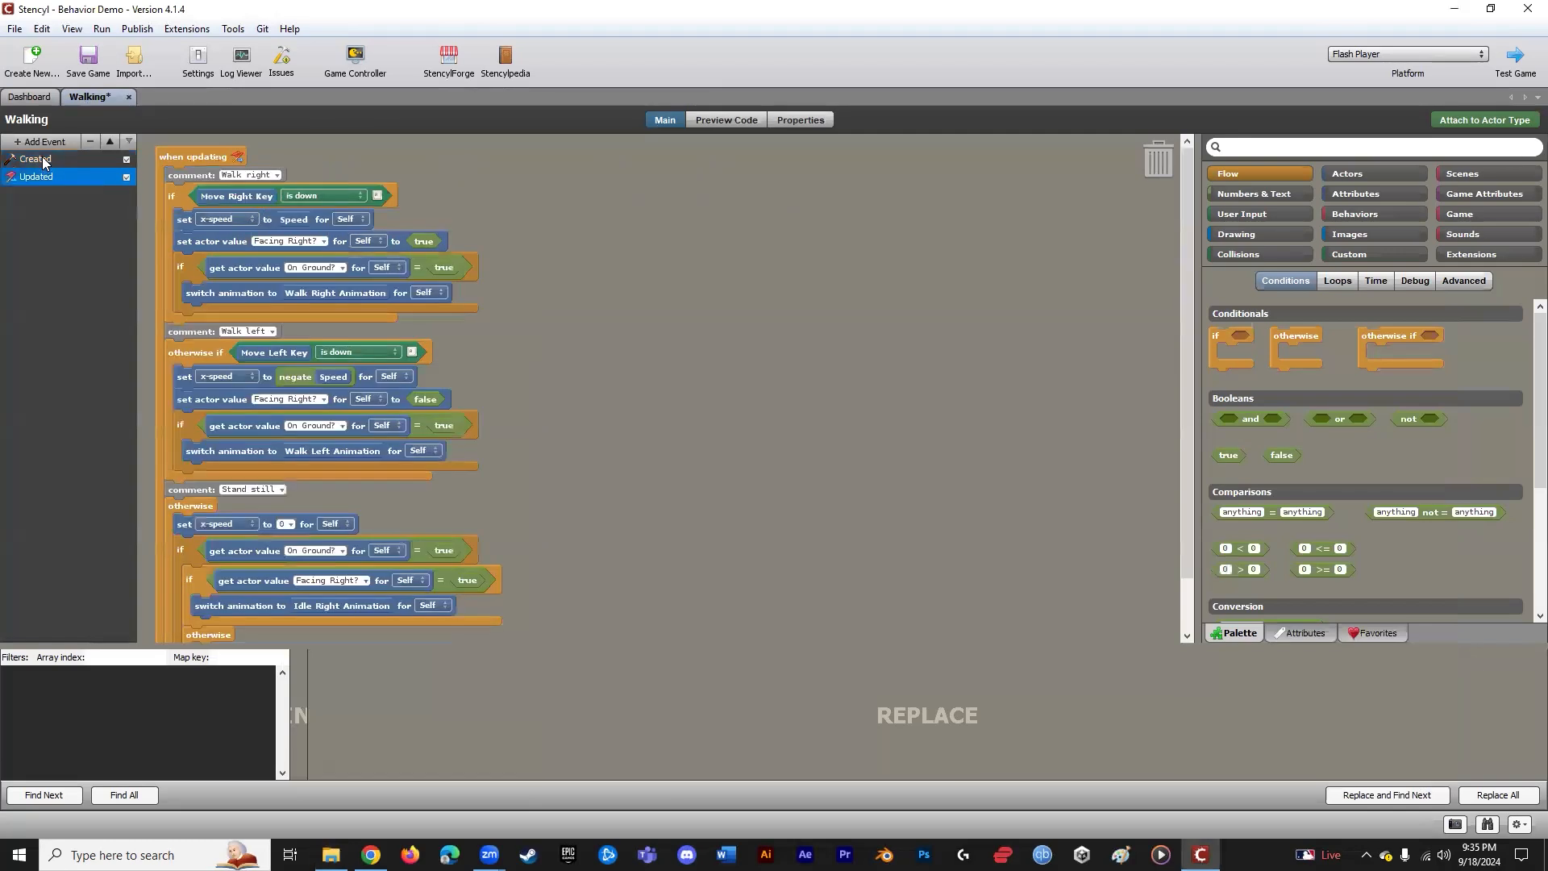
# - Rename the imported Walking actor behavior as Walking GOOD
pyautogui.click(38, 98)
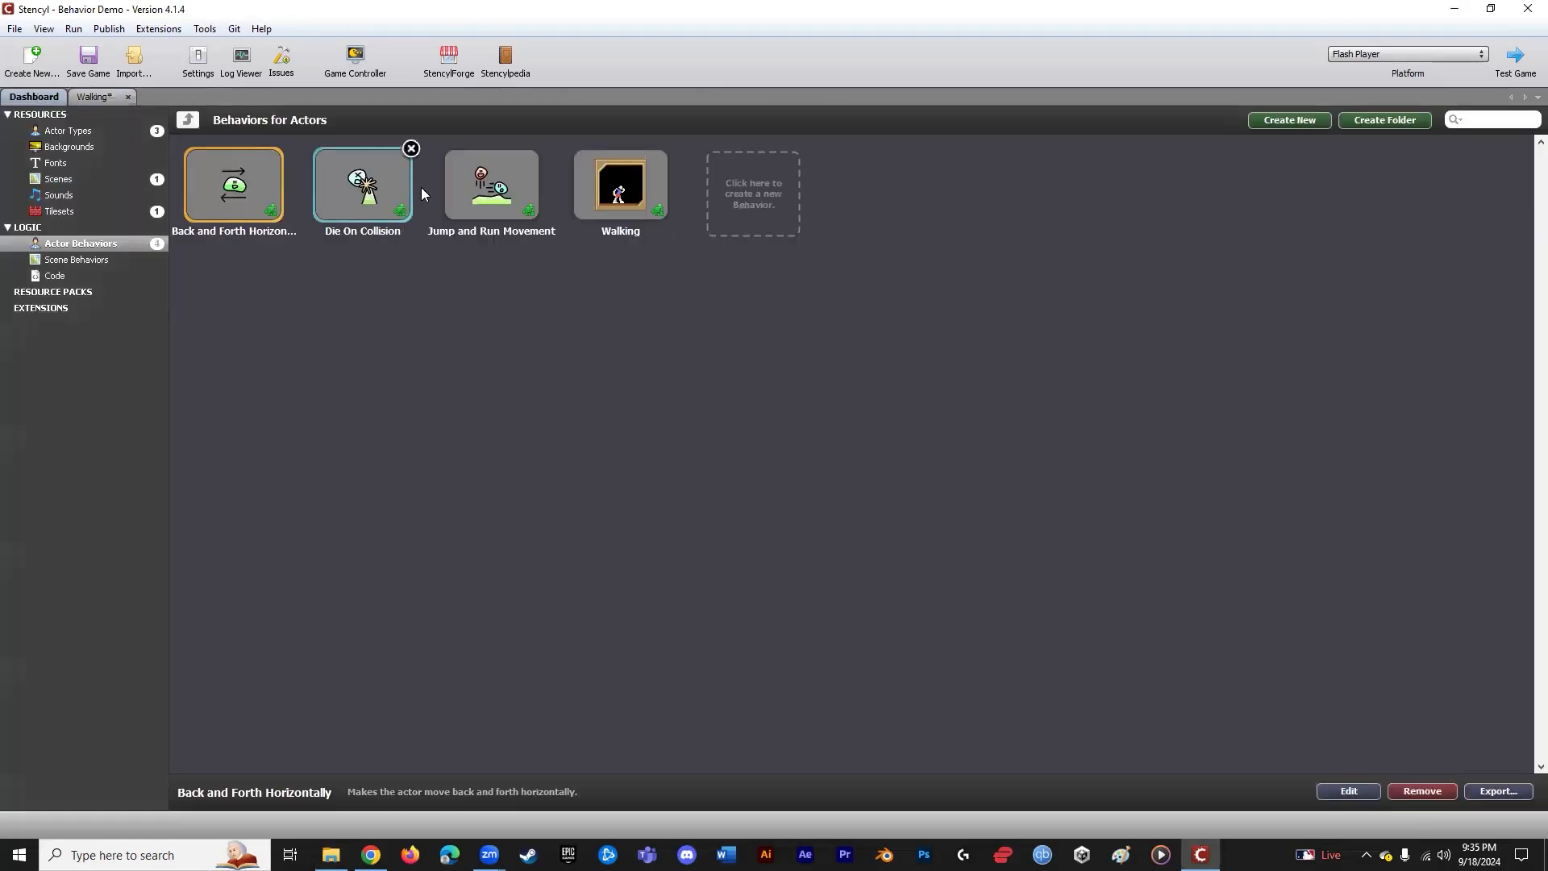
pyautogui.rightClick(617, 209)
pyautogui.click(663, 235)
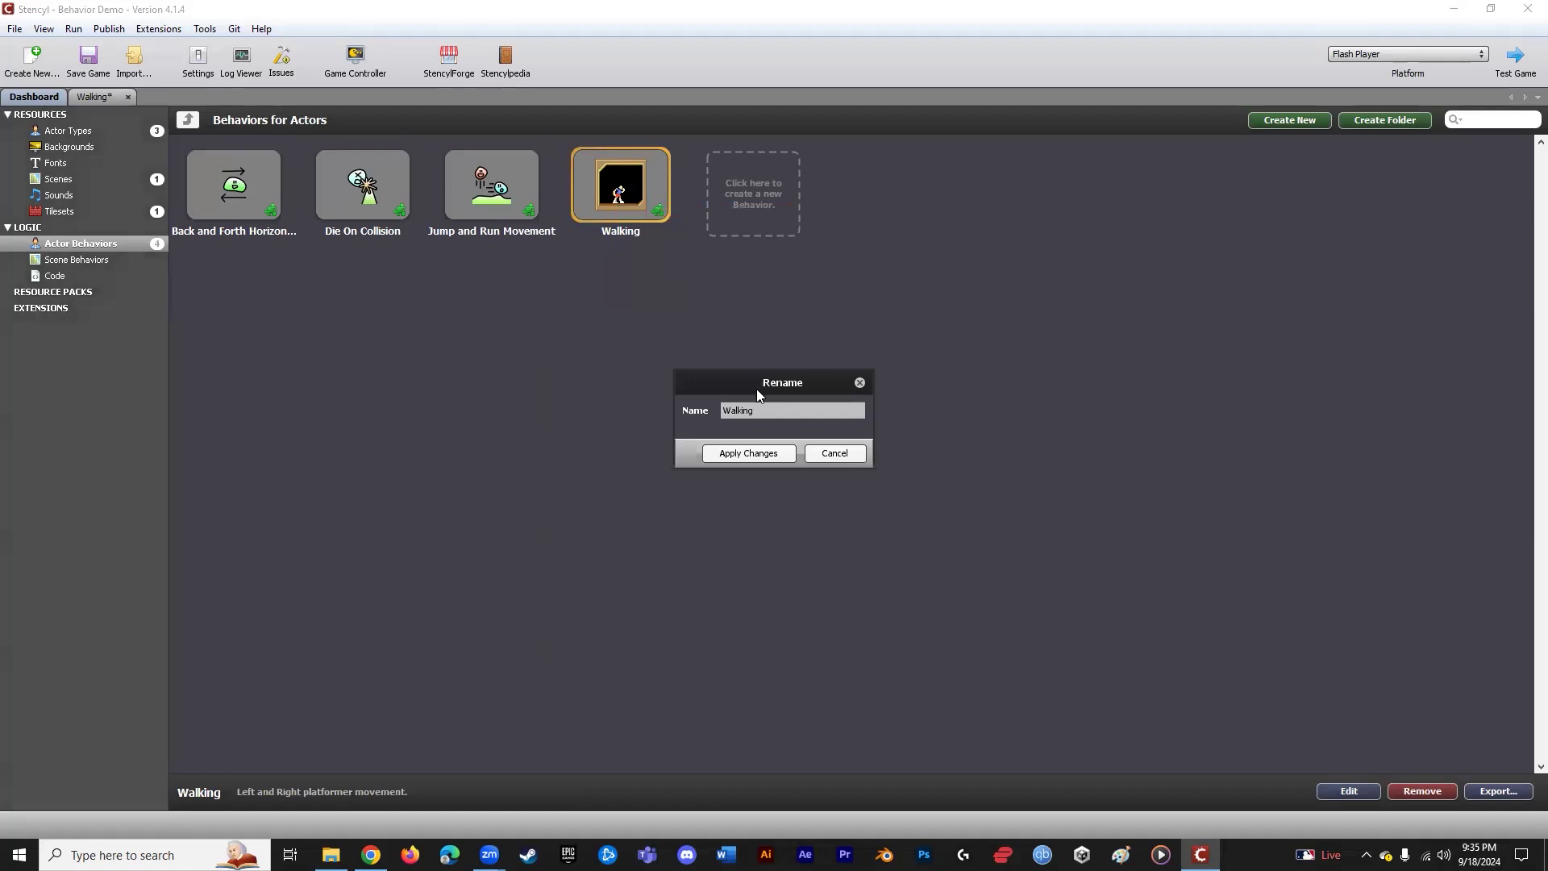
pyautogui.write('GOOD')
pyautogui.press('Return')
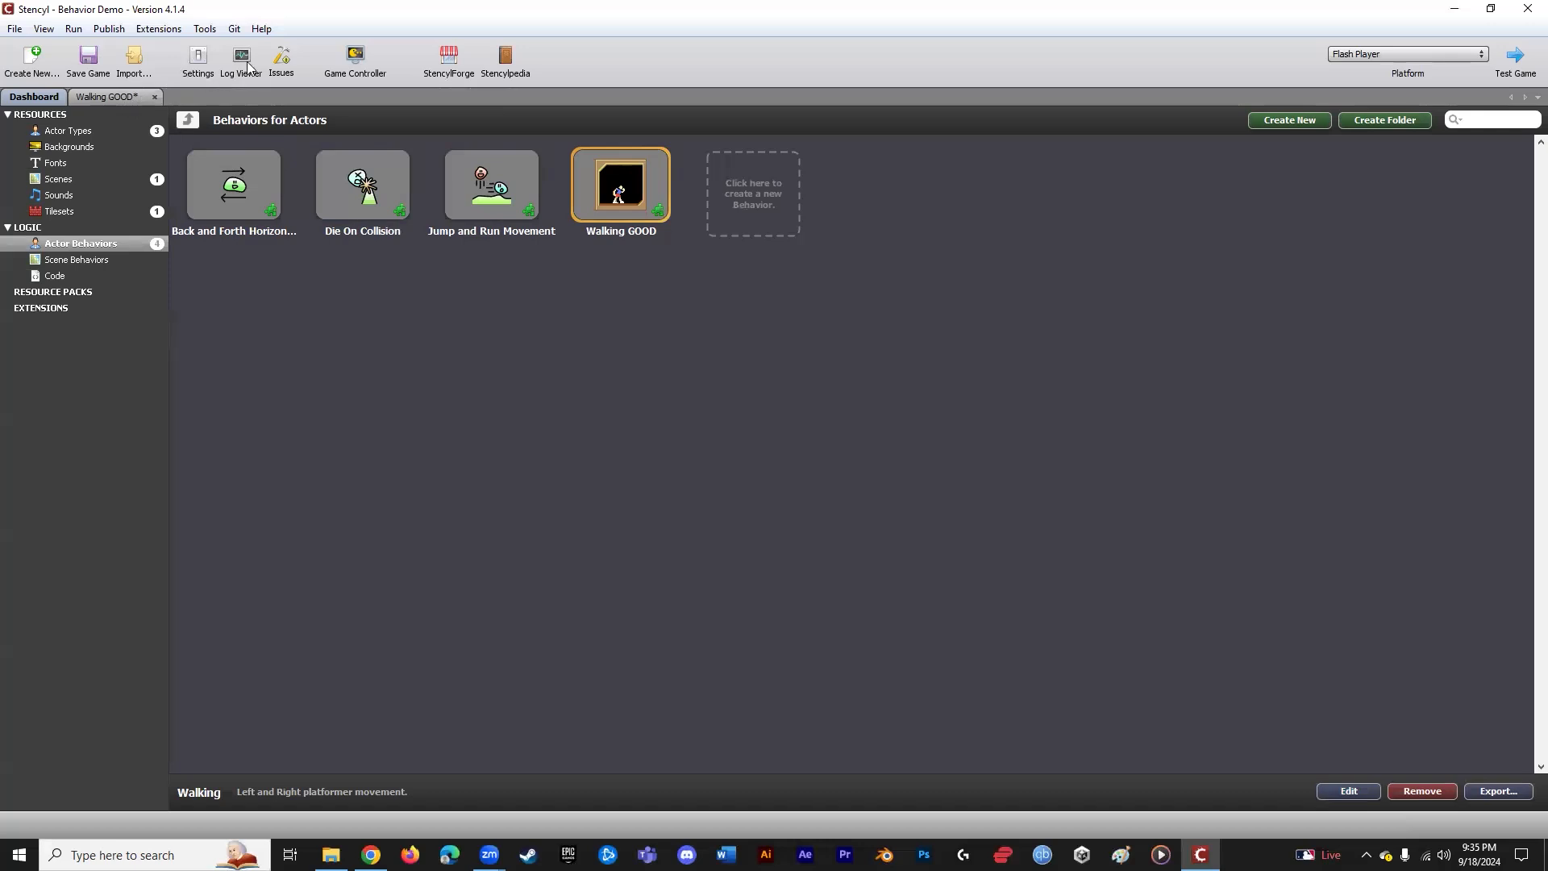
# - Find the Walking behavior among the most useful StencylForge behaviors and download it into the game
pyautogui.click(448, 58)
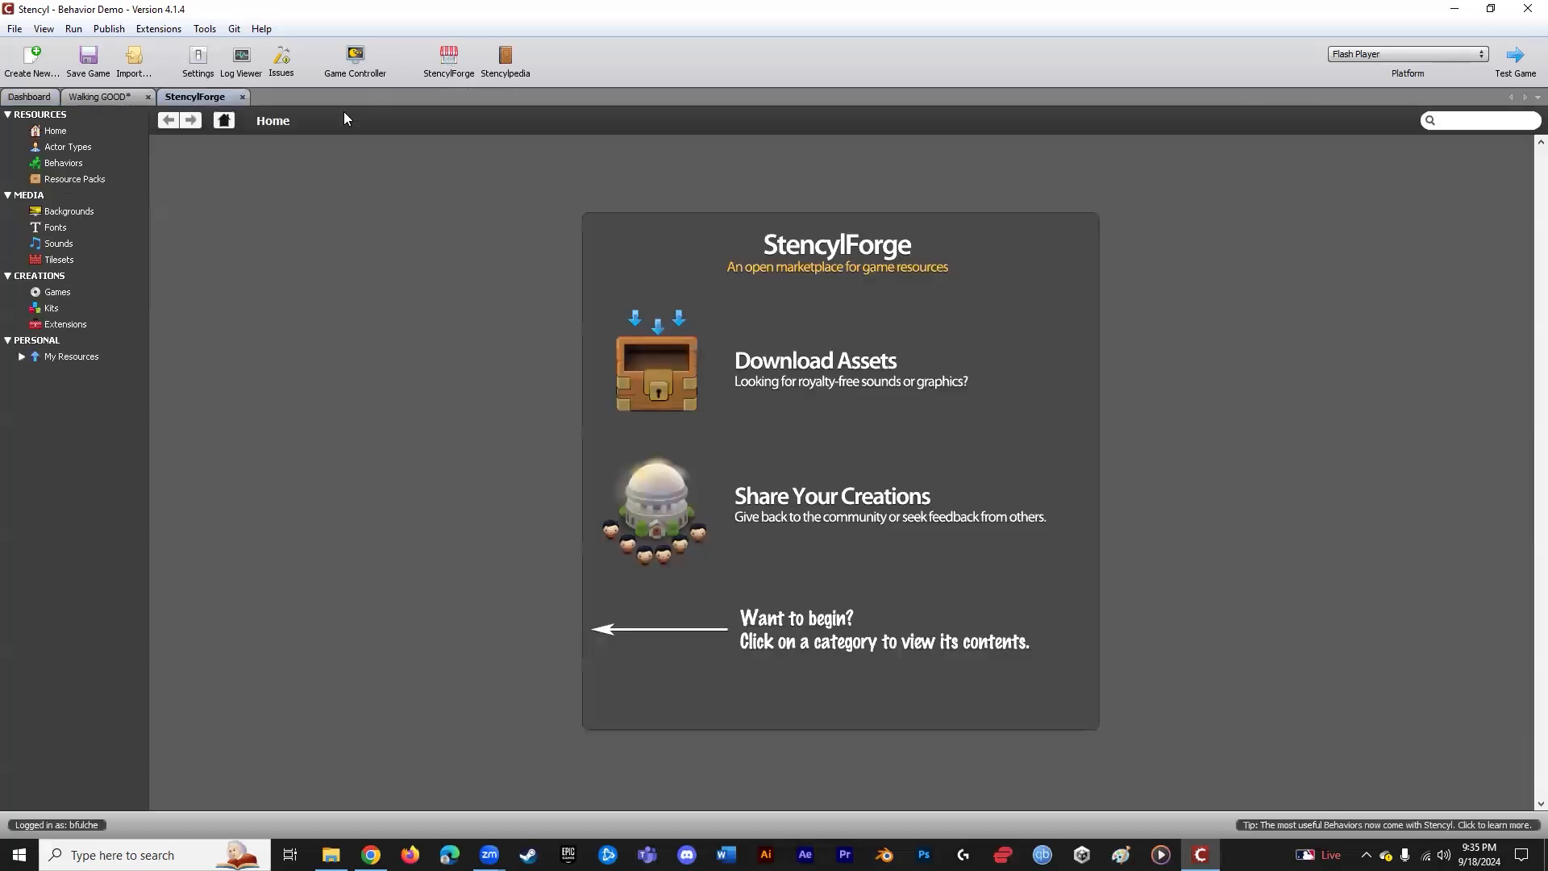
pyautogui.click(71, 162)
pyautogui.click(261, 149)
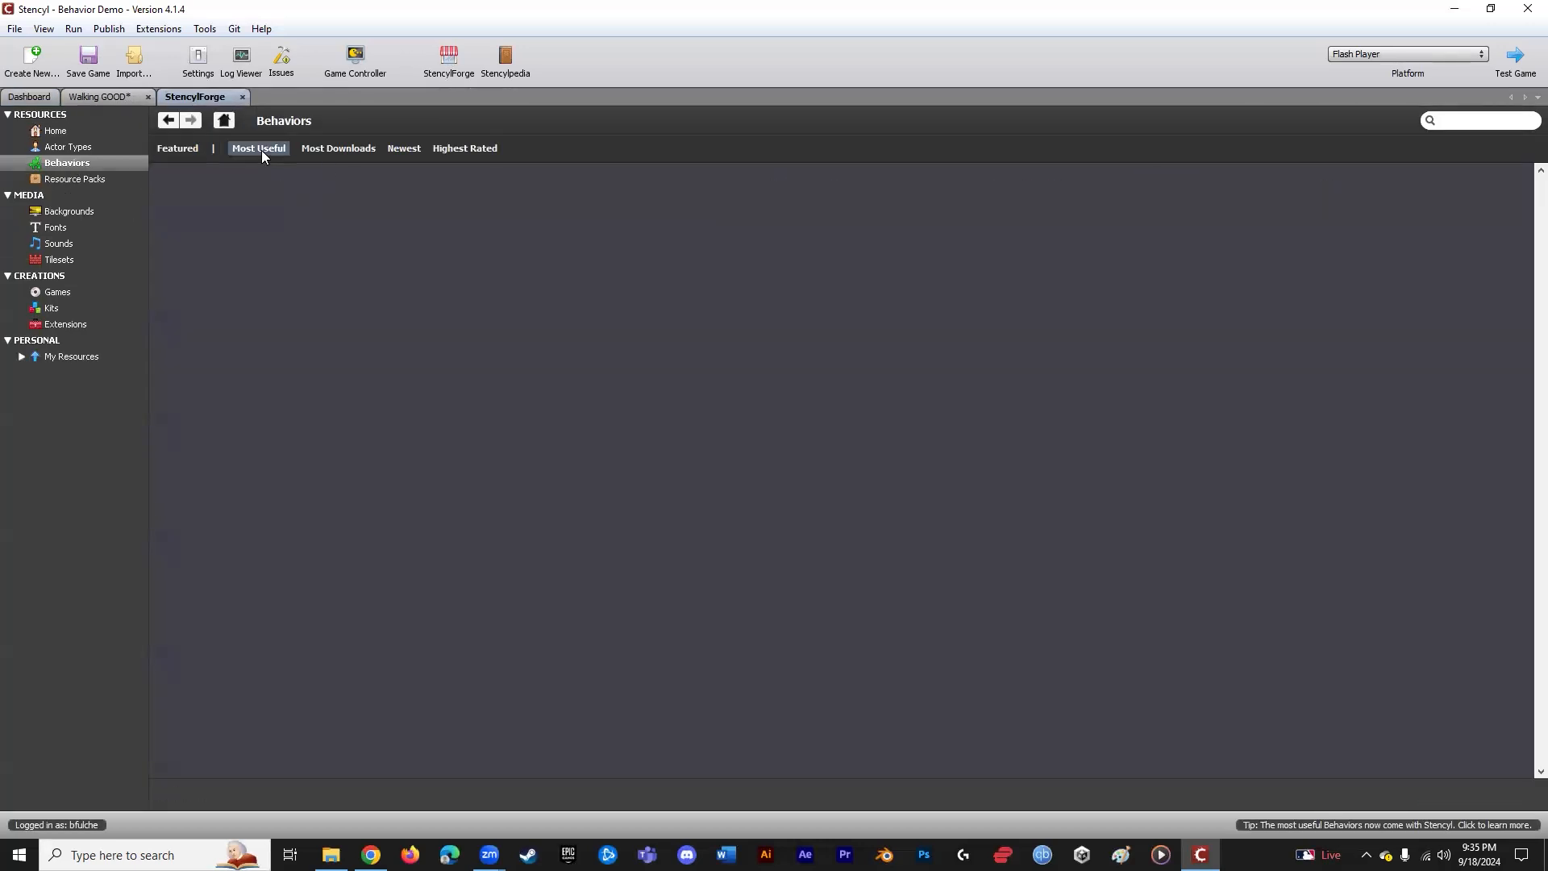
pyautogui.doubleClick(477, 228)
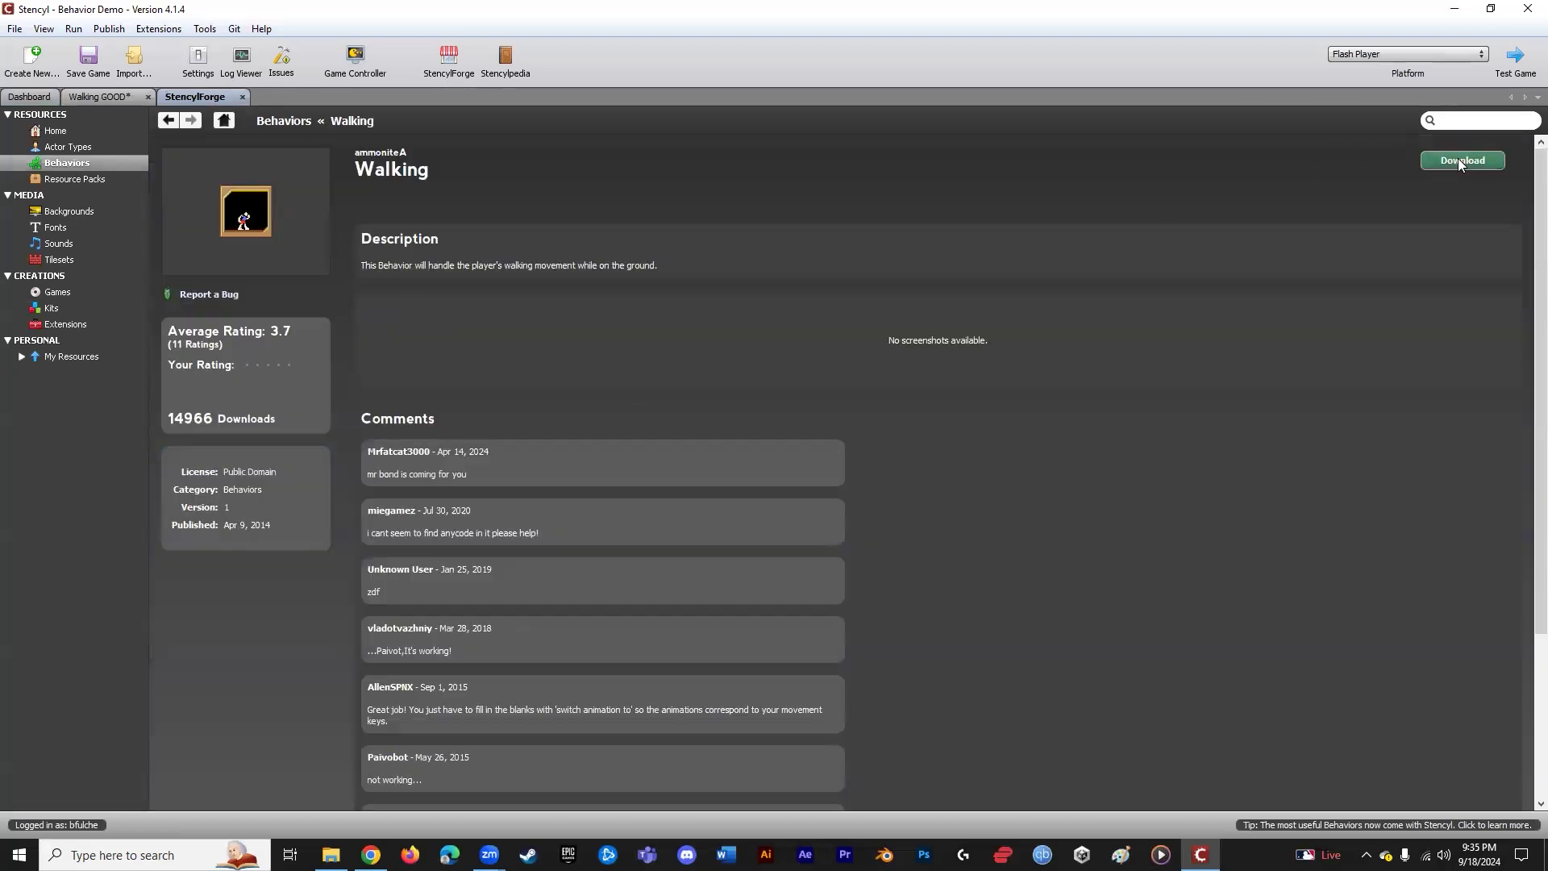
pyautogui.click(1462, 160)
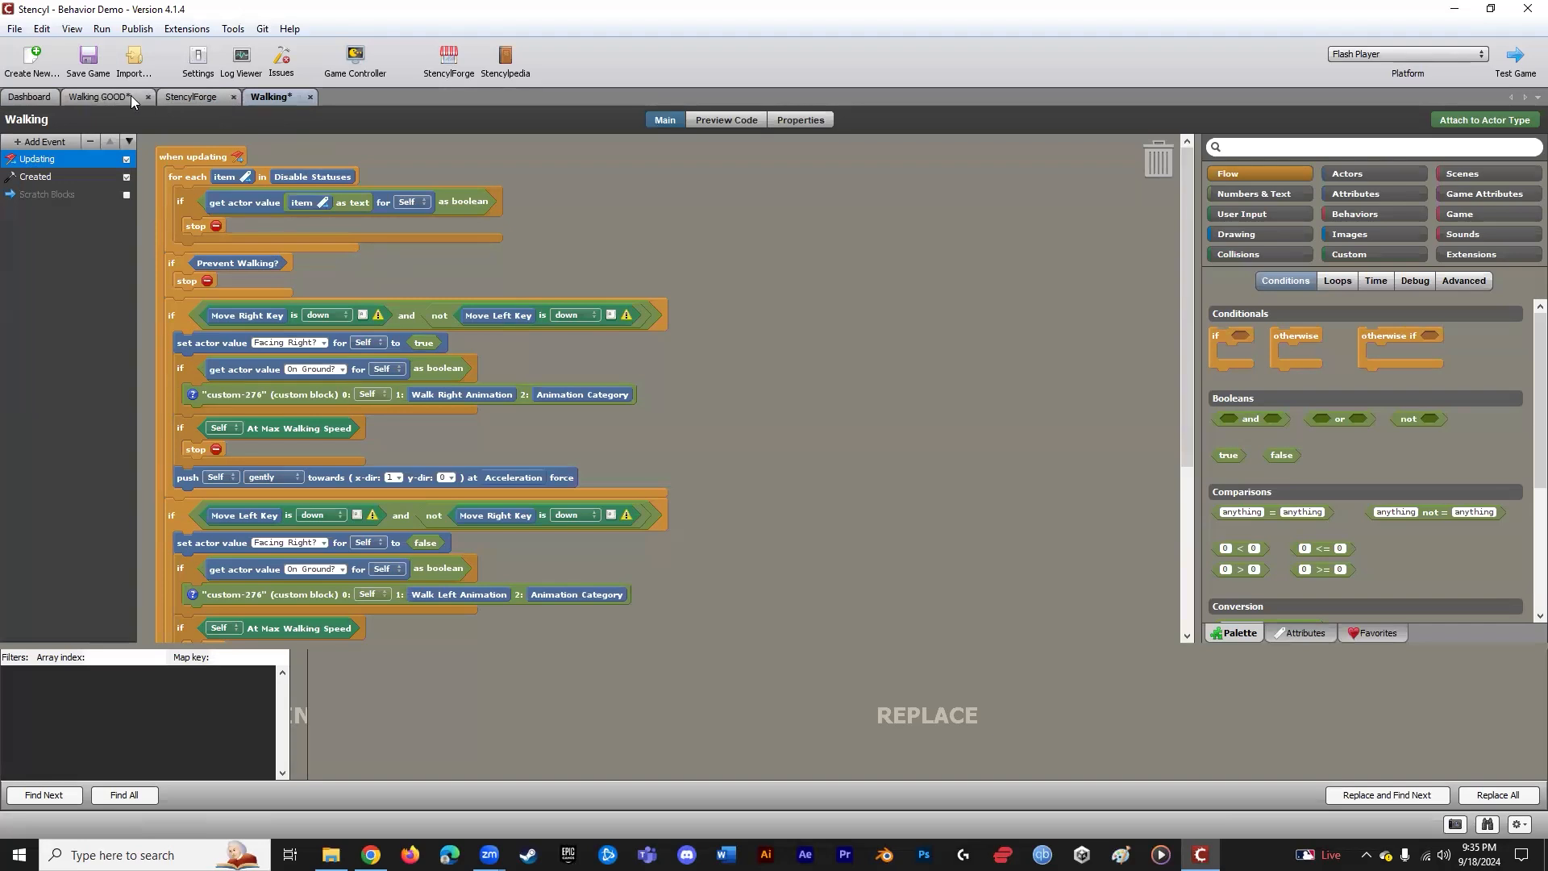
# - Place the downloaded Walking behavior beside Walking GOOD and compare the event blocks of the two behaviors
pyautogui.moveTo(295, 99); pyautogui.dragTo(174, 97)
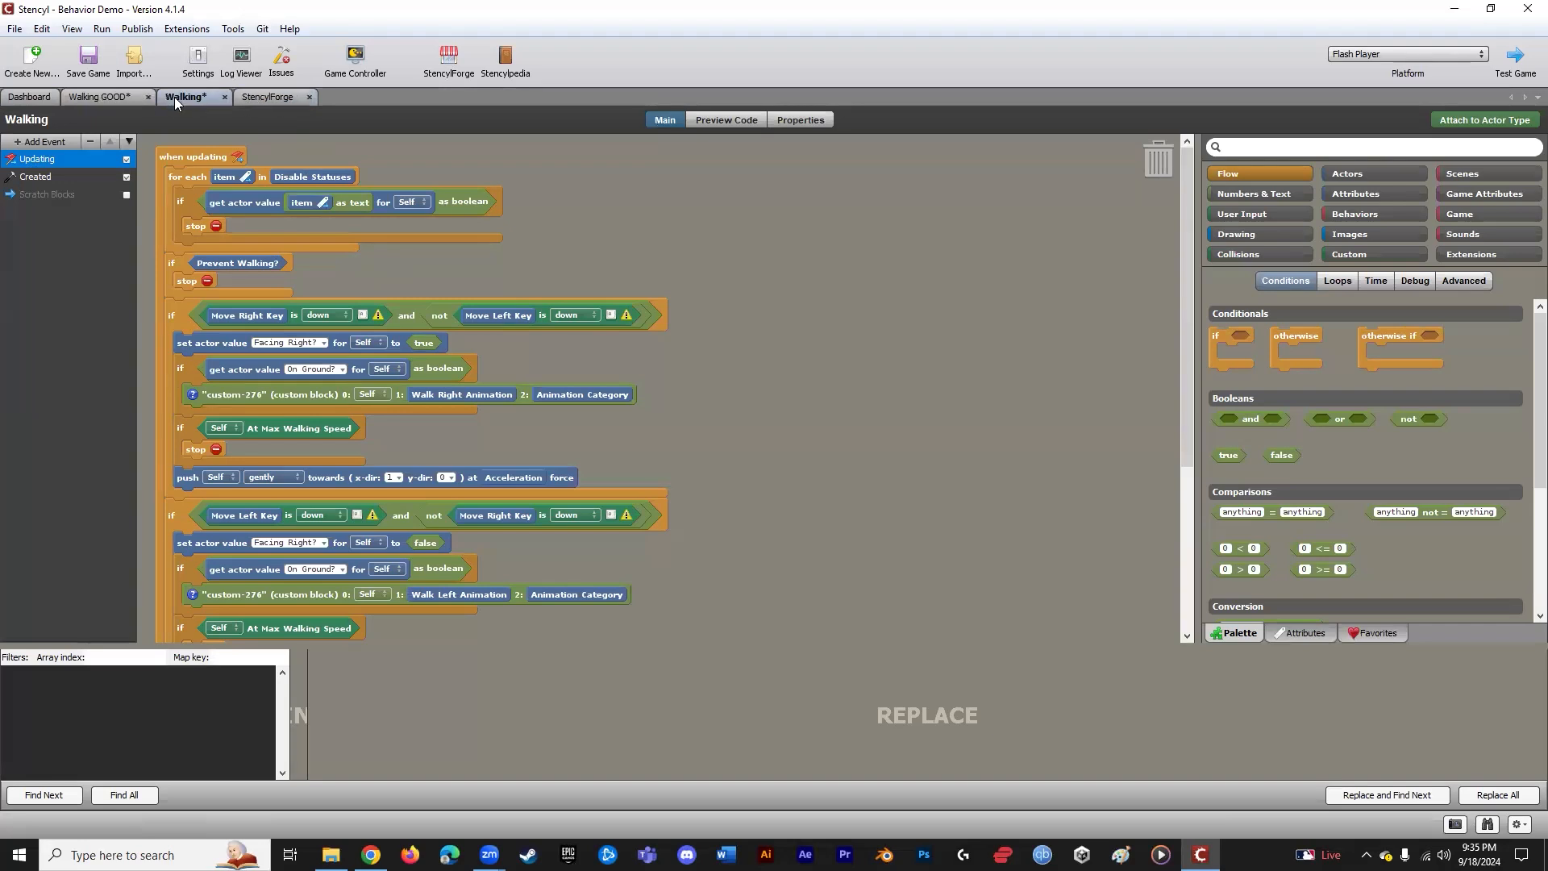
pyautogui.click(123, 97)
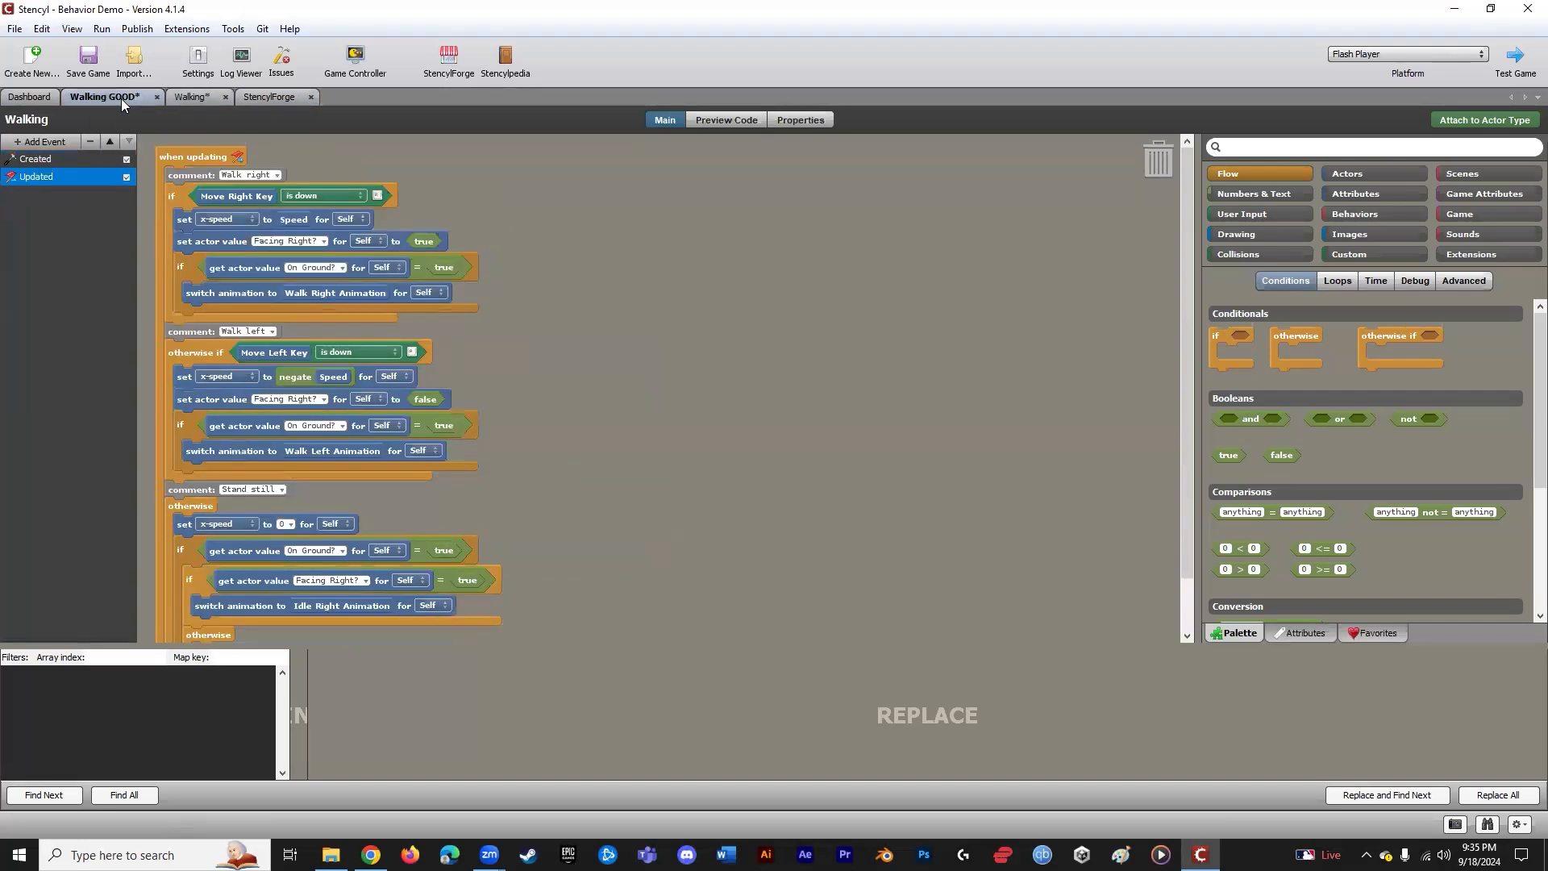
pyautogui.click(48, 158)
pyautogui.click(197, 95)
pyautogui.click(50, 176)
pyautogui.click(51, 160)
pyautogui.click(71, 195)
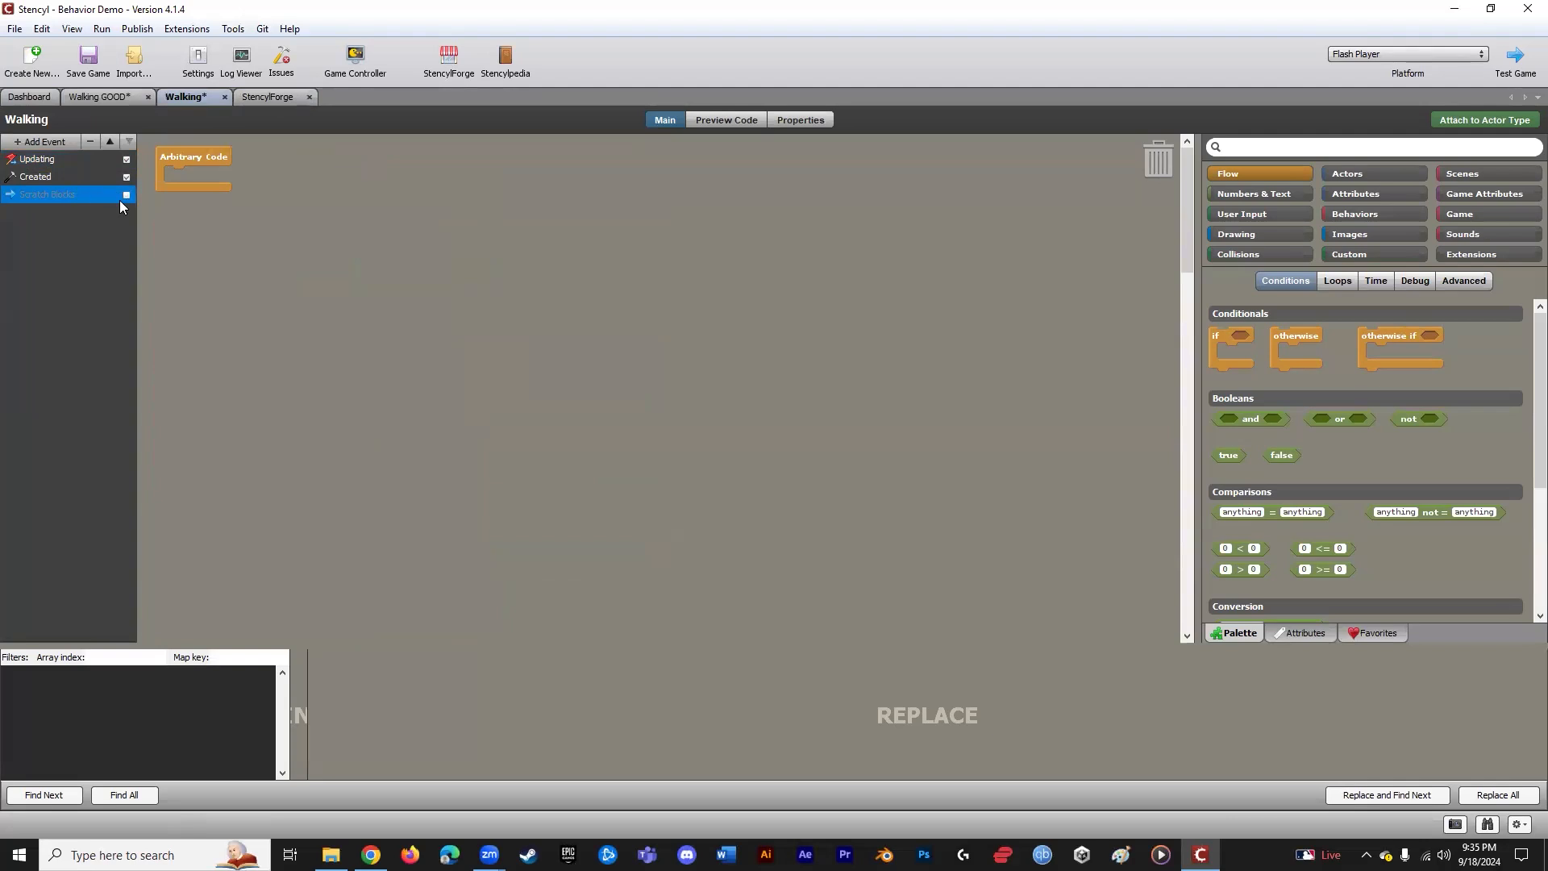
pyautogui.press('Up')
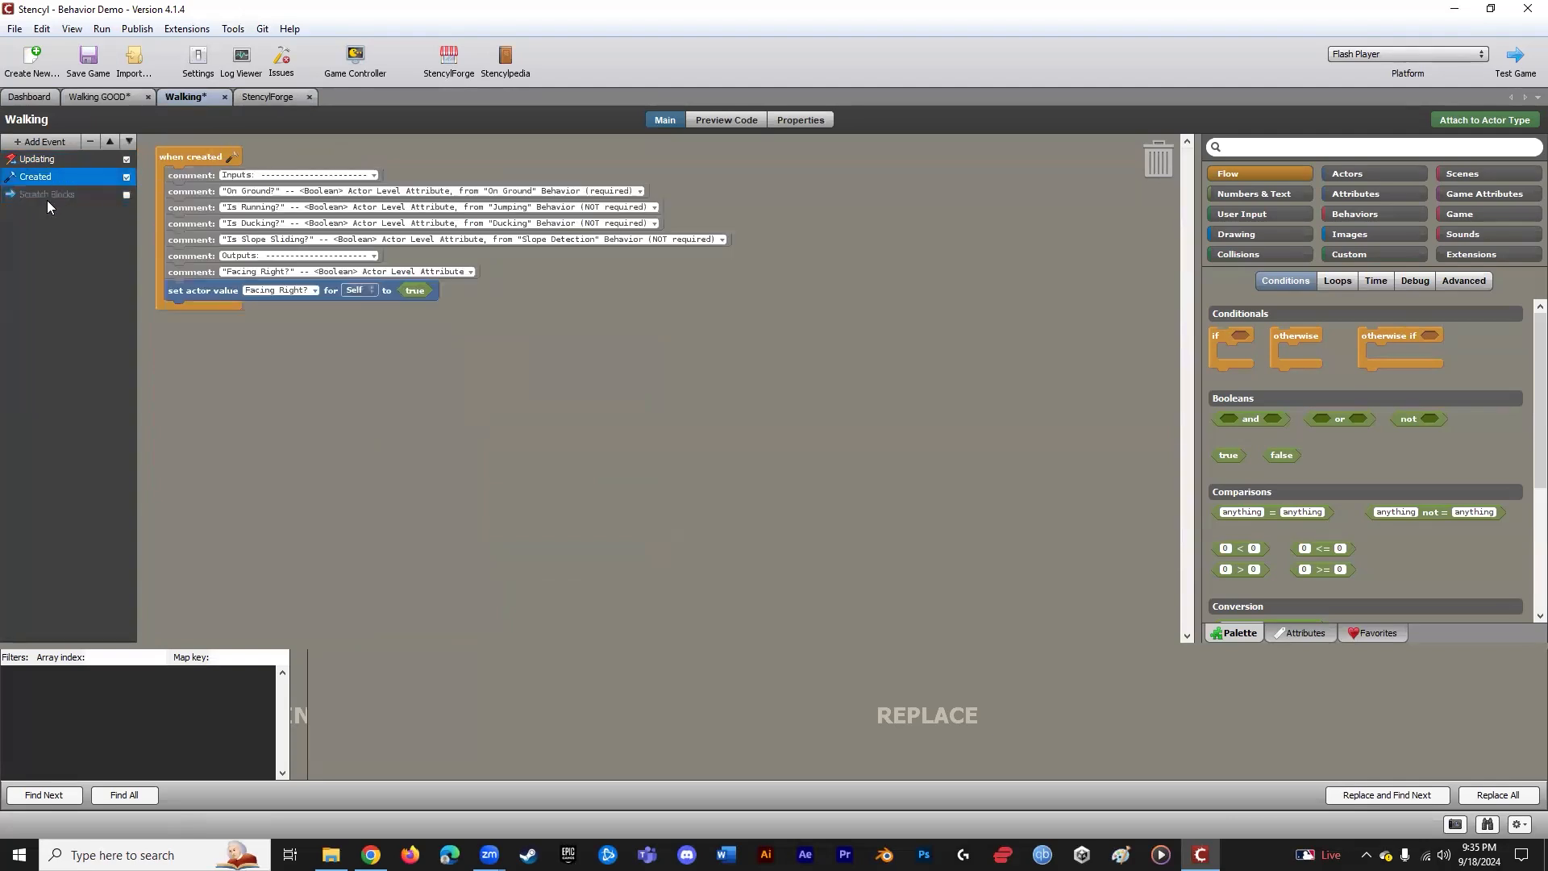
pyautogui.click(84, 201)
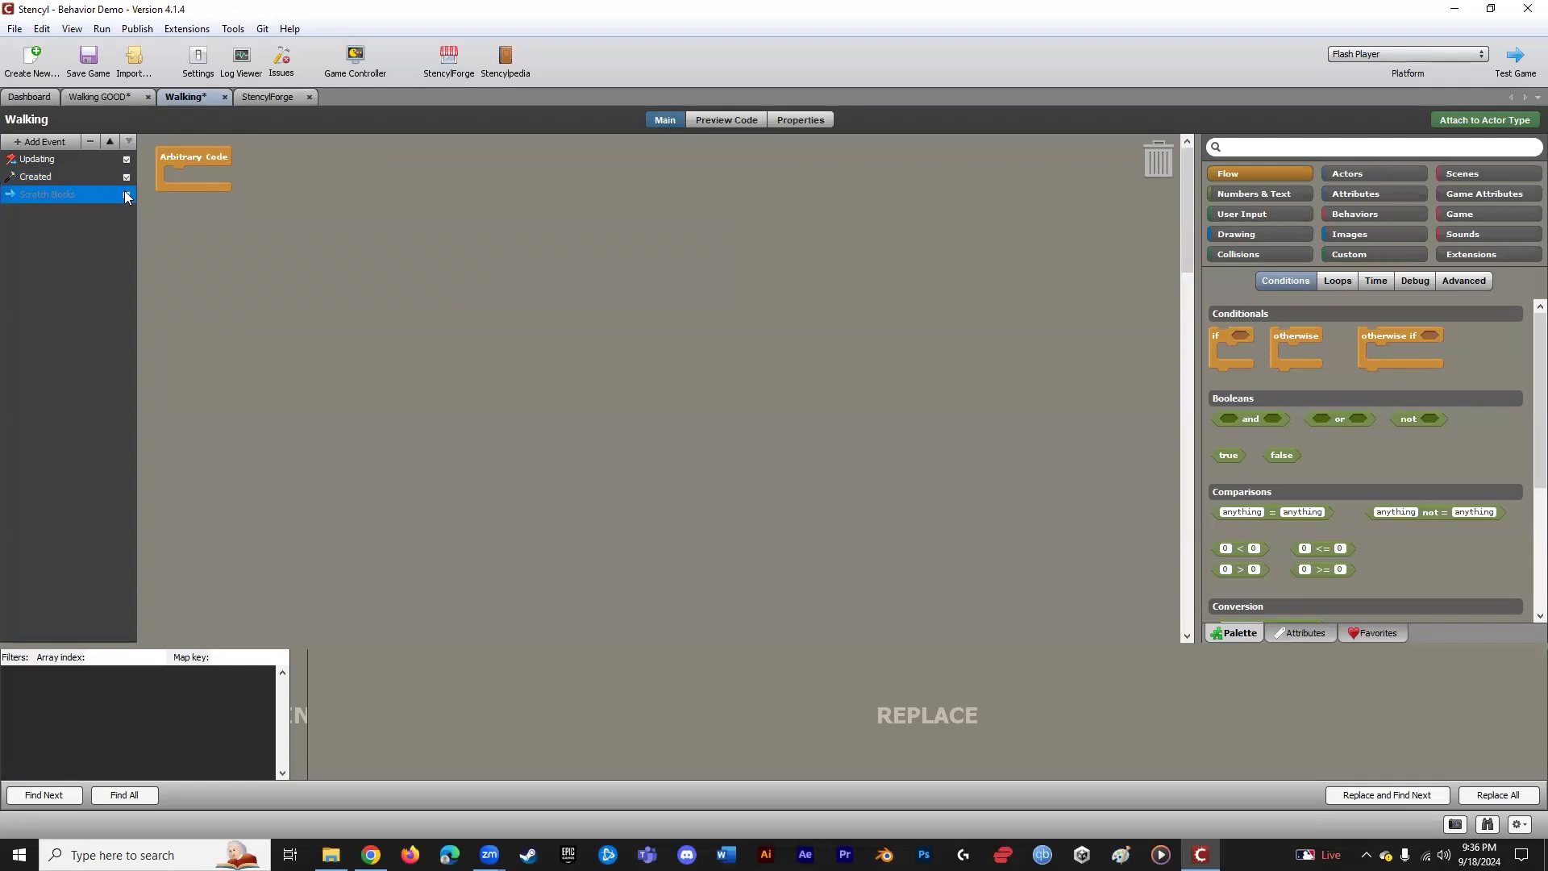
pyautogui.click(73, 178)
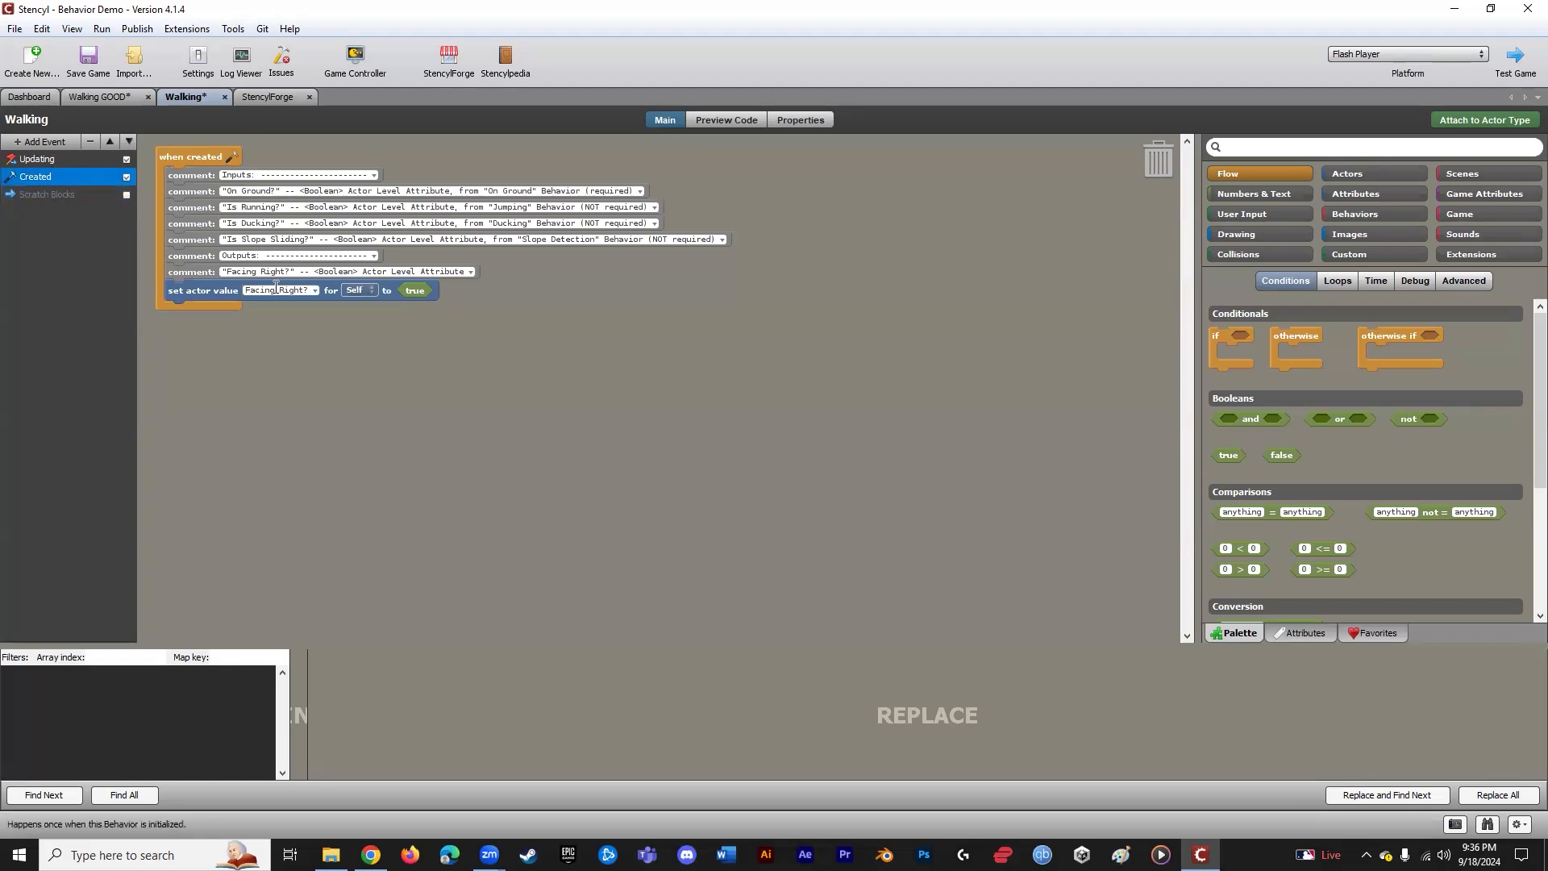
pyautogui.click(99, 97)
pyautogui.click(97, 159)
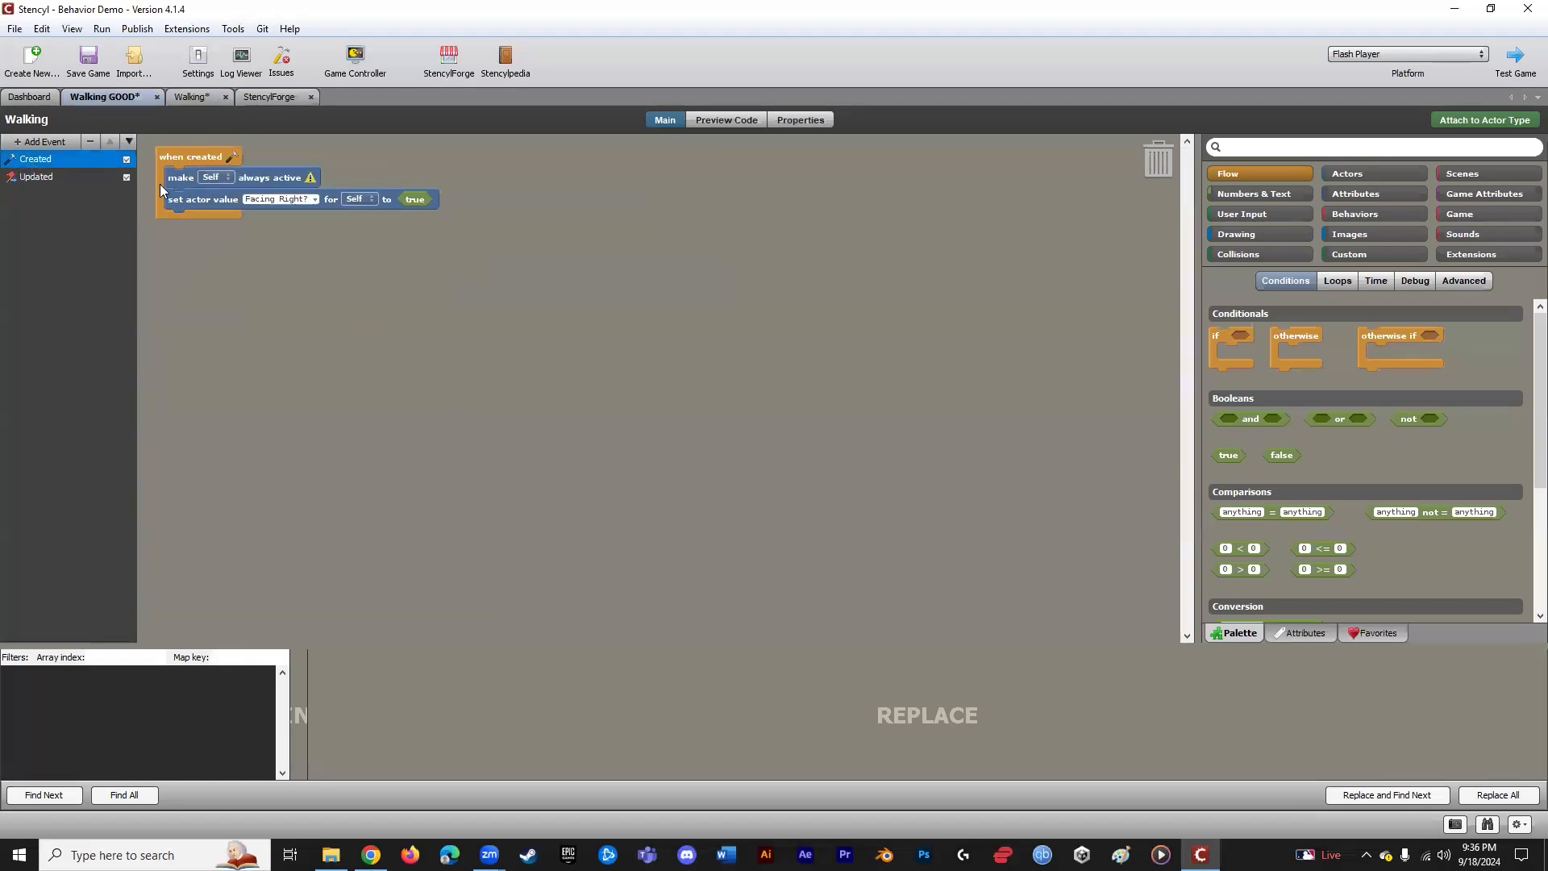
pyautogui.click(36, 177)
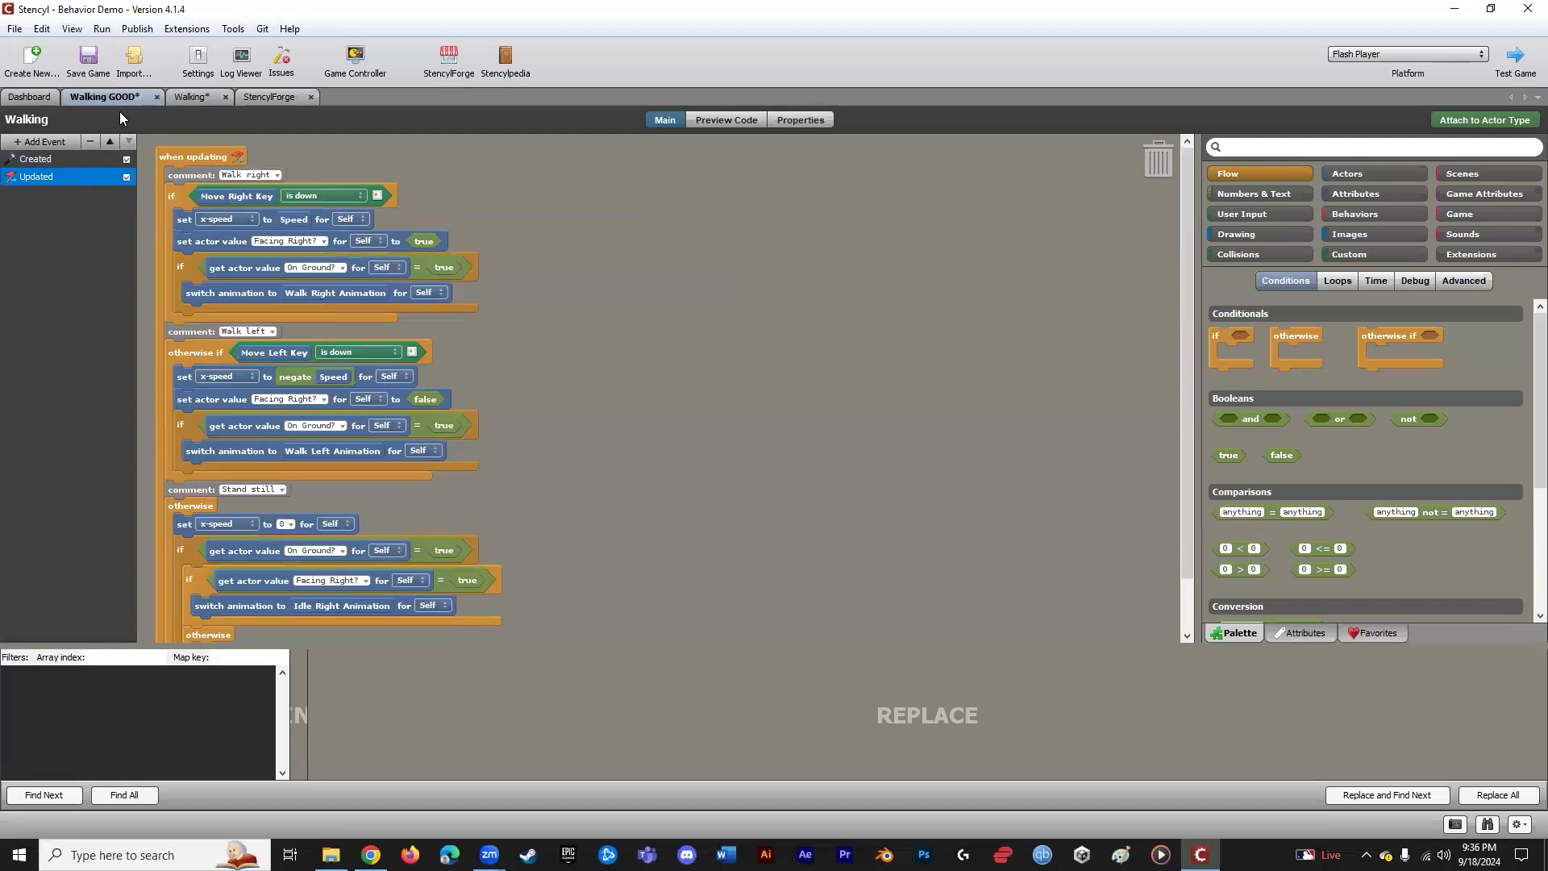
pyautogui.click(213, 96)
pyautogui.click(70, 158)
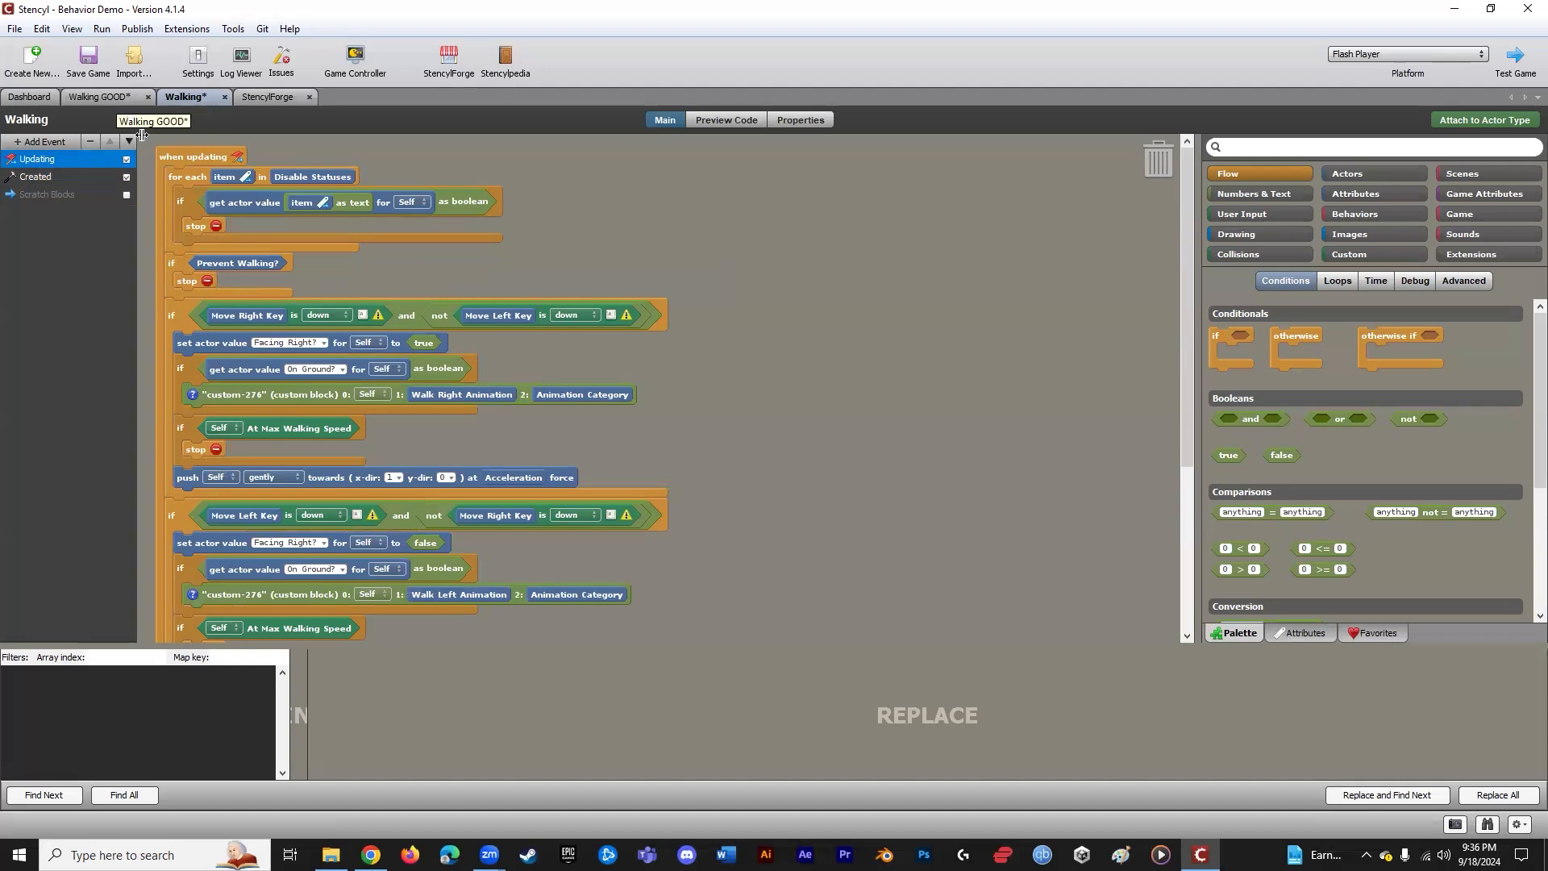
pyautogui.click(121, 95)
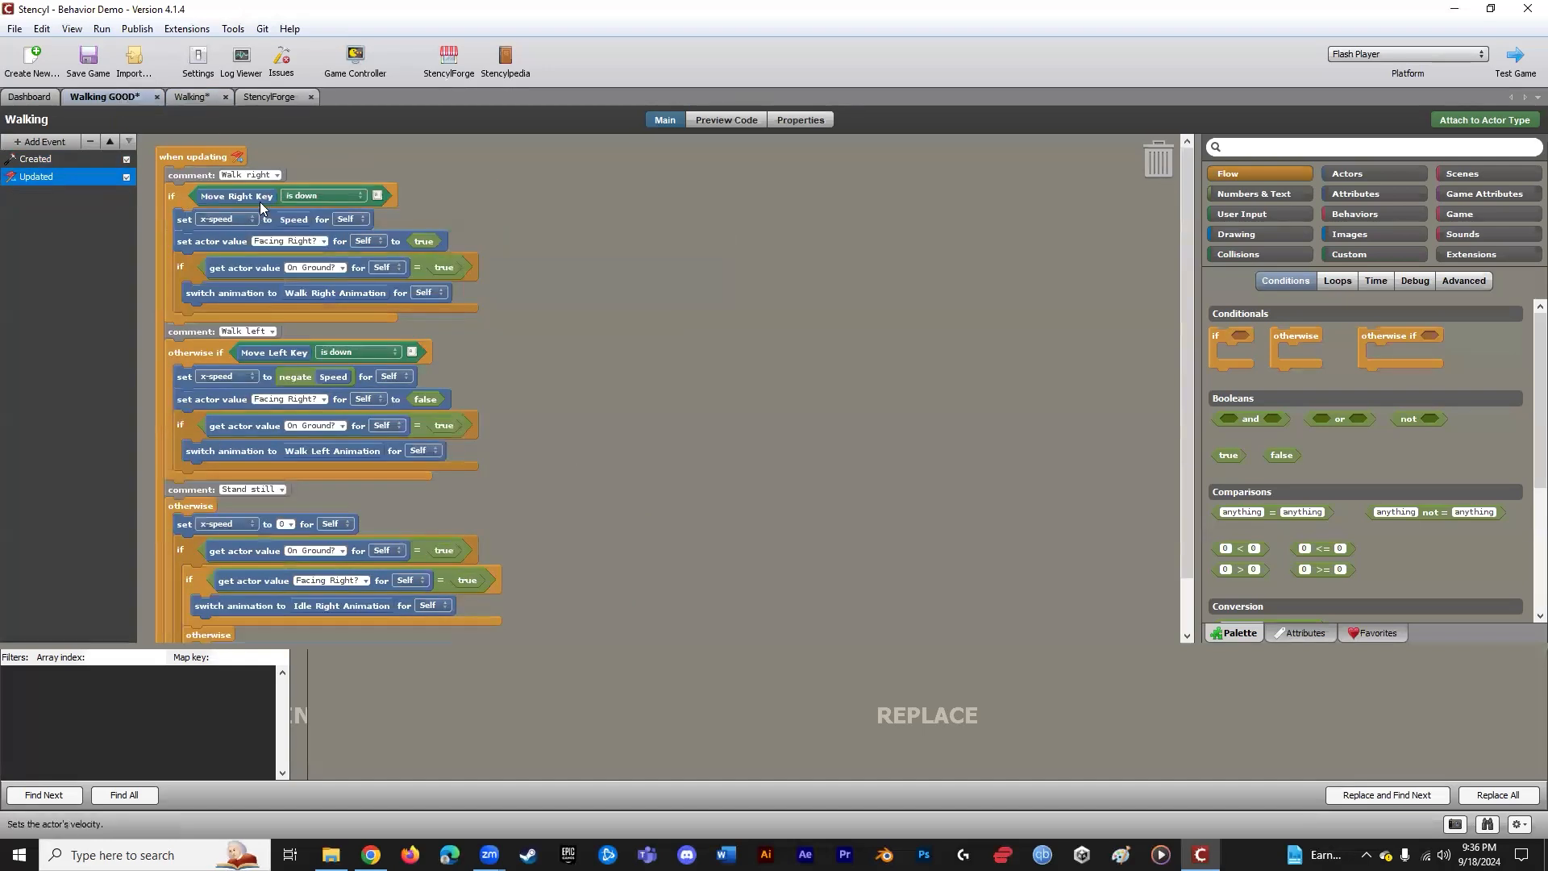
# - Close both walking behaviors and StencylForge, and remove the downloaded Walking behavior from the game
pyautogui.click(156, 97)
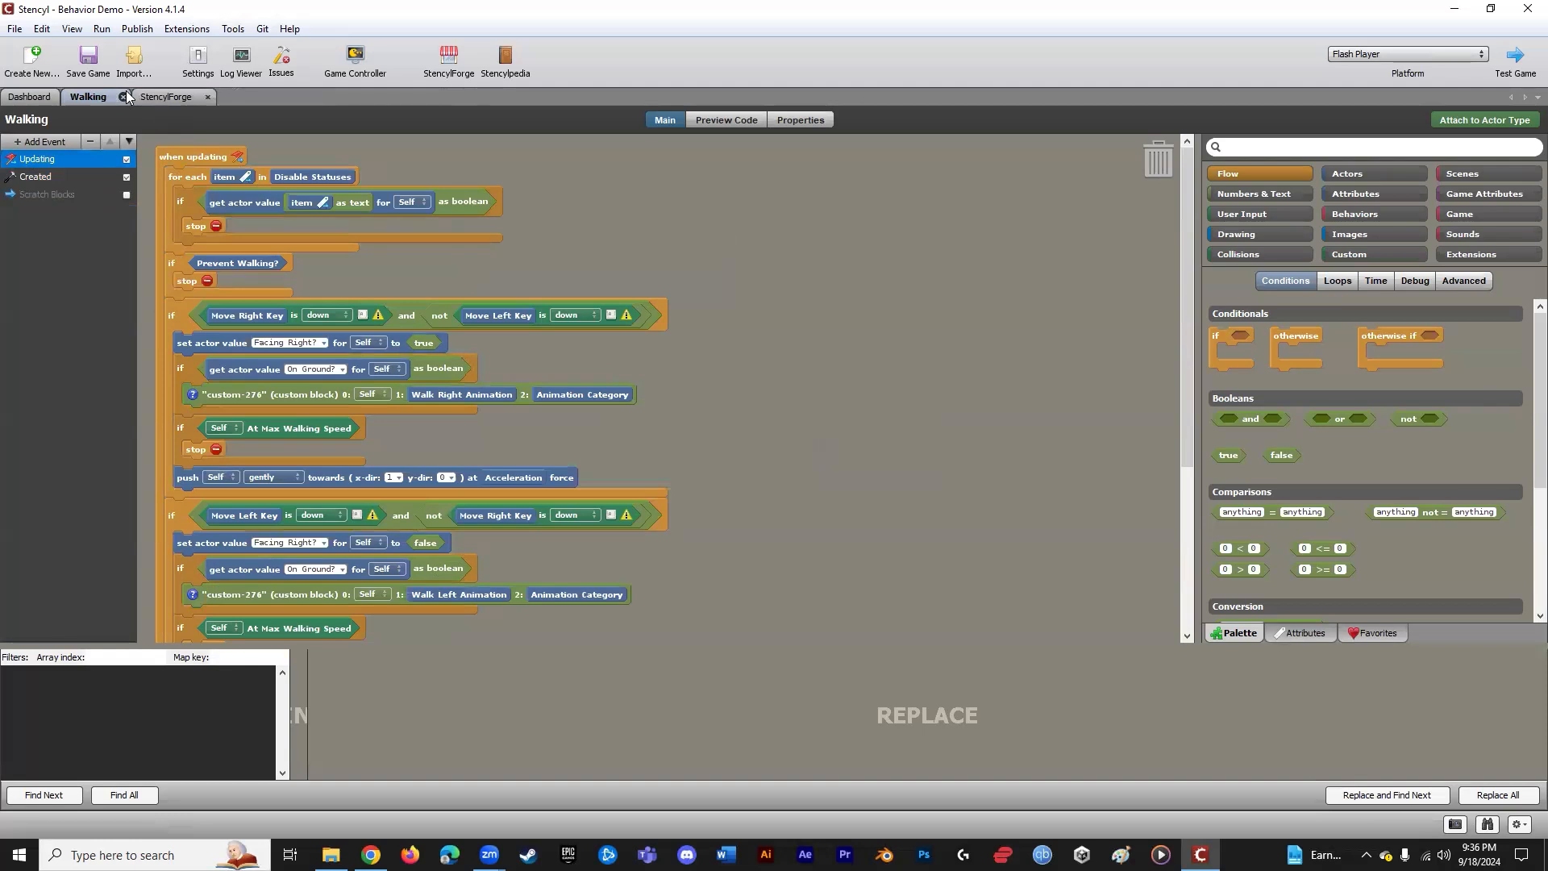
pyautogui.click(124, 97)
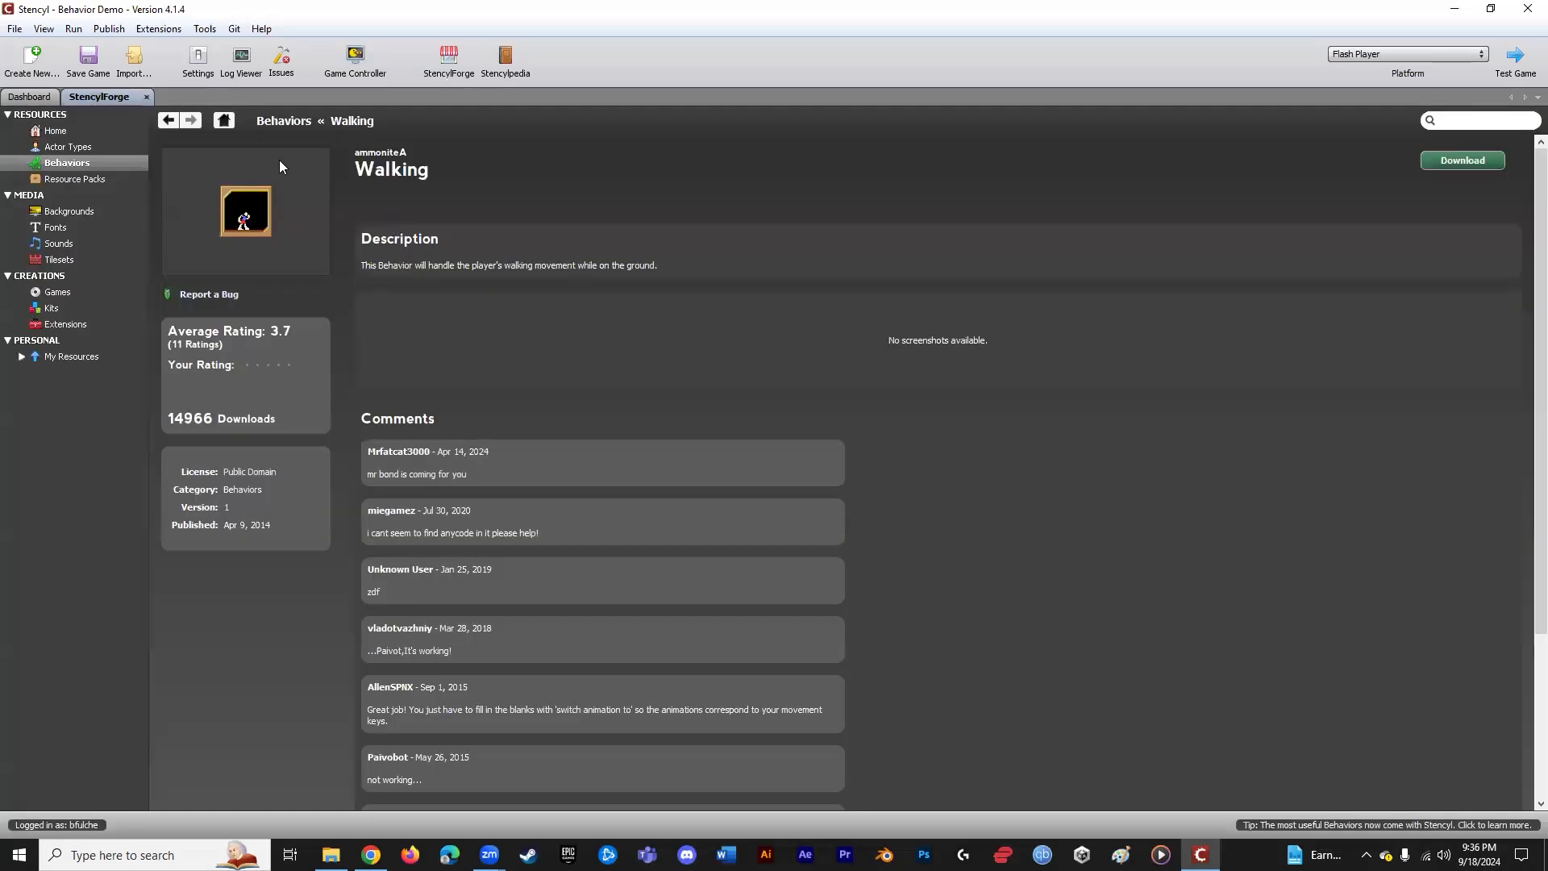
pyautogui.click(31, 97)
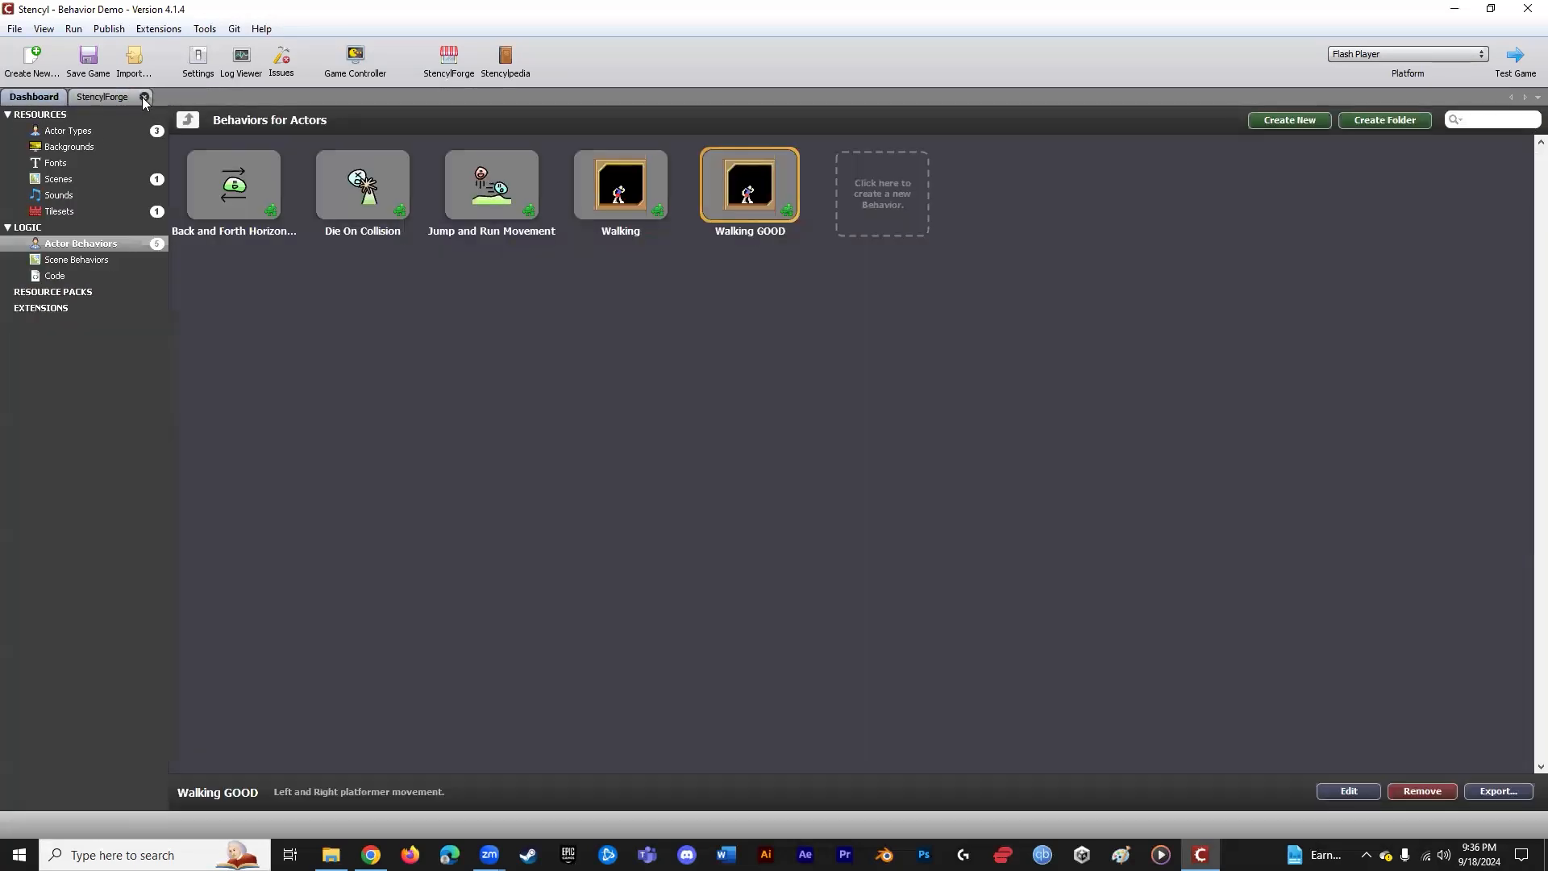
pyautogui.click(144, 97)
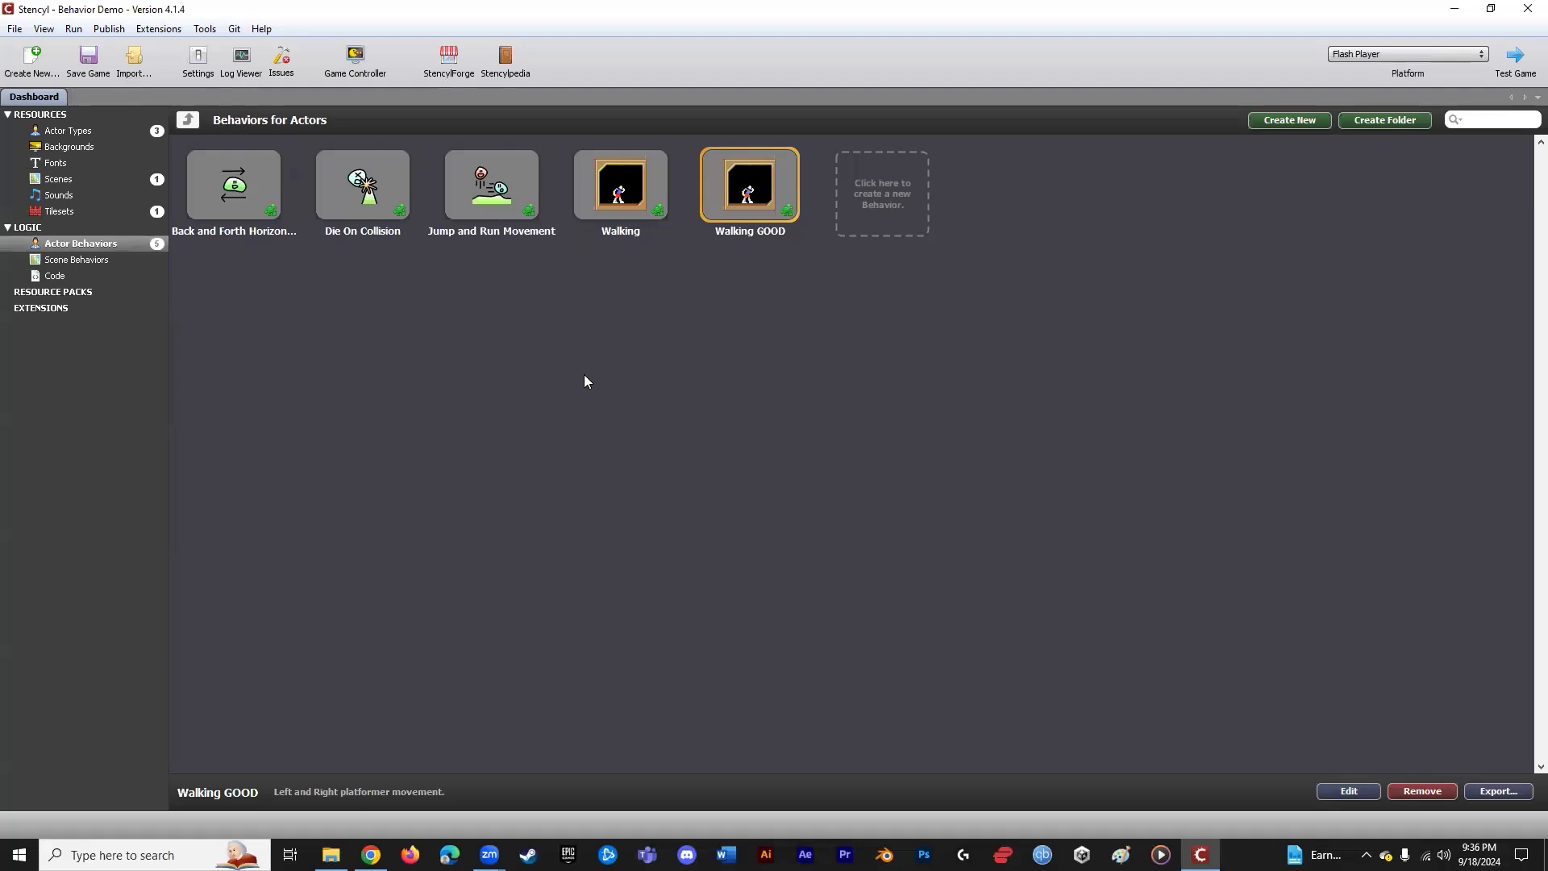
pyautogui.moveTo(740, 193)
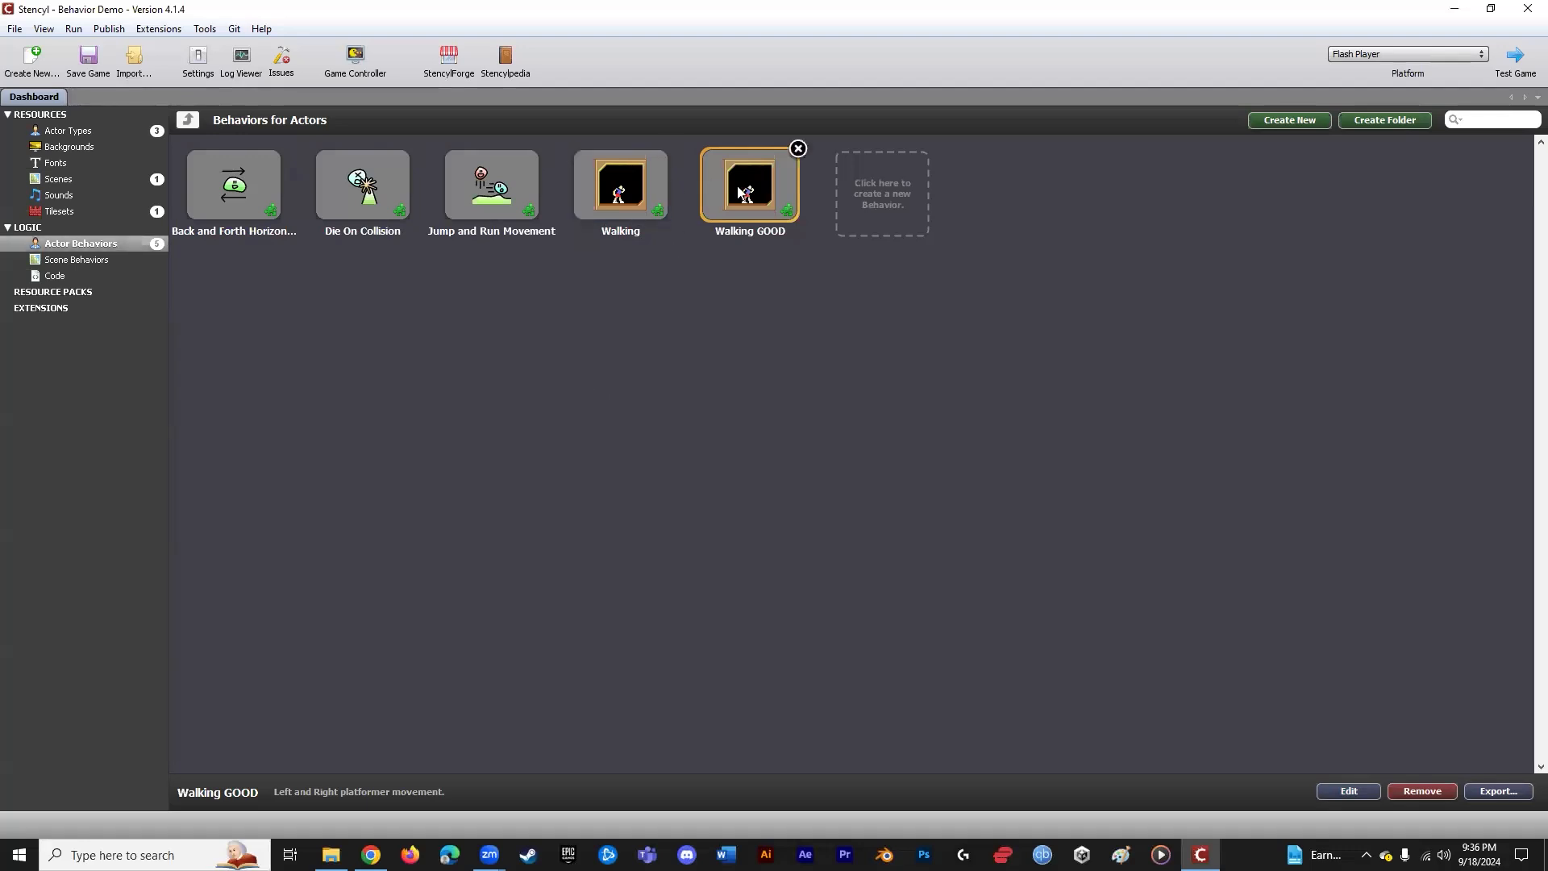
pyautogui.click(670, 148)
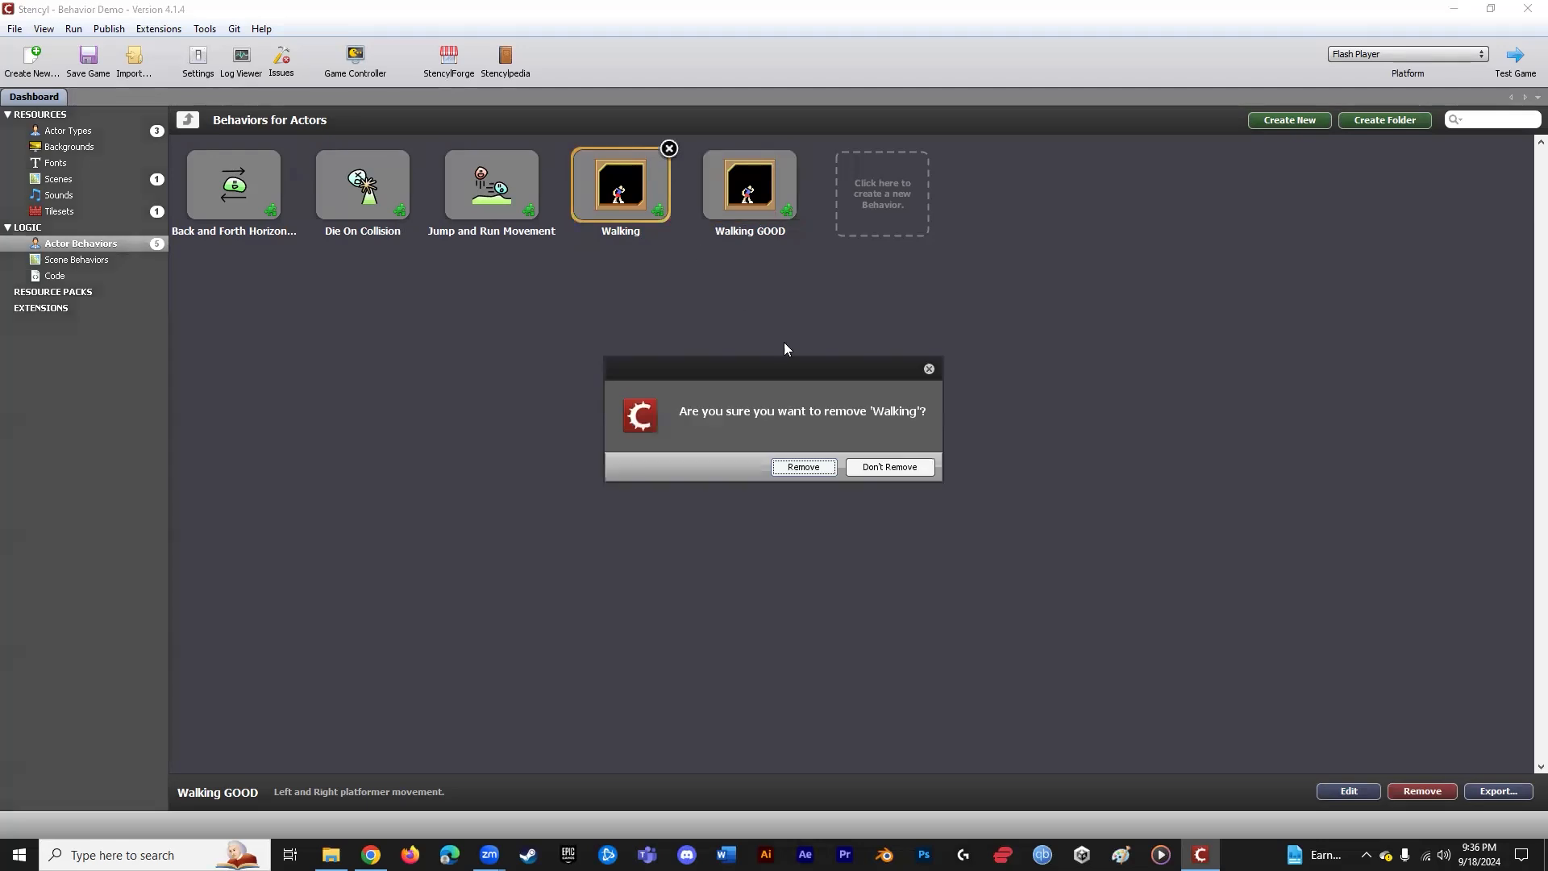
pyautogui.click(823, 469)
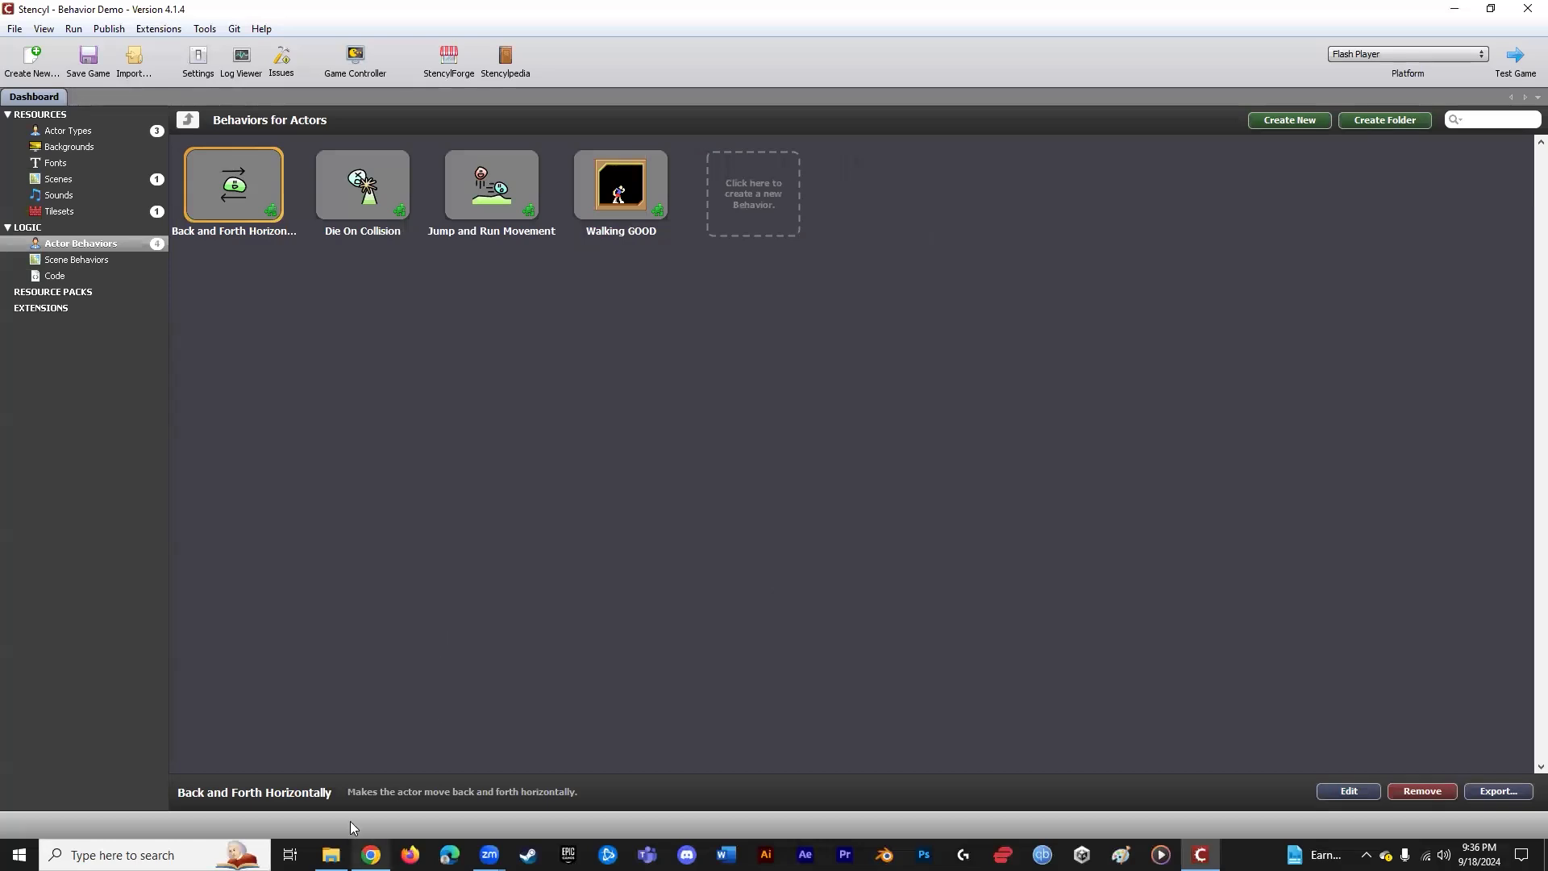
# - Switch to Chrome and browse Luyren's Stencyl resource packs on itch.io
pyautogui.moveTo(370, 854)
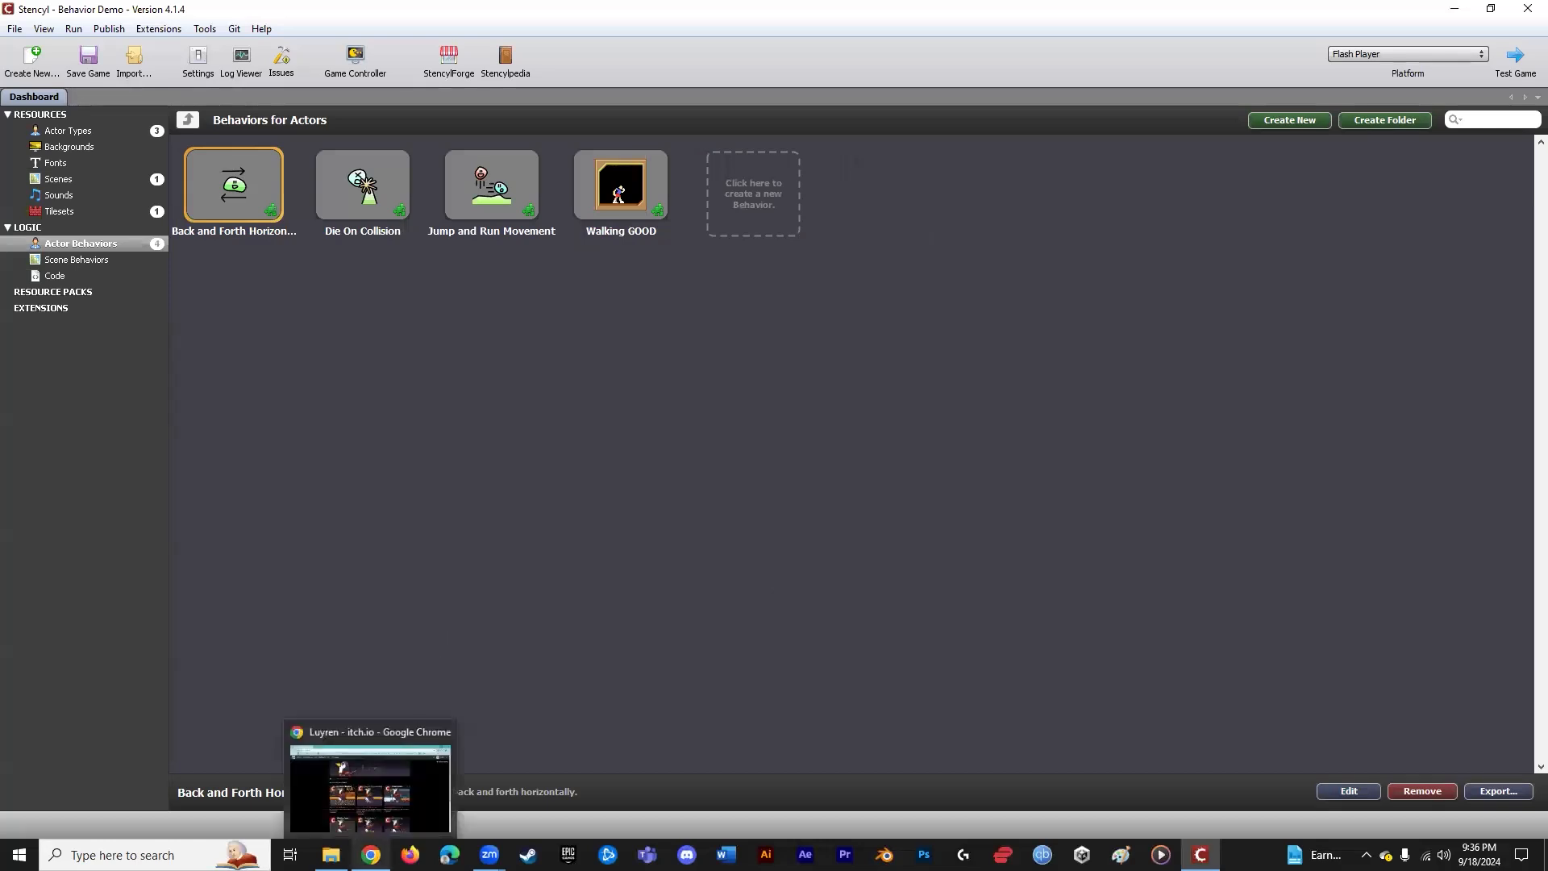
pyautogui.click(371, 854)
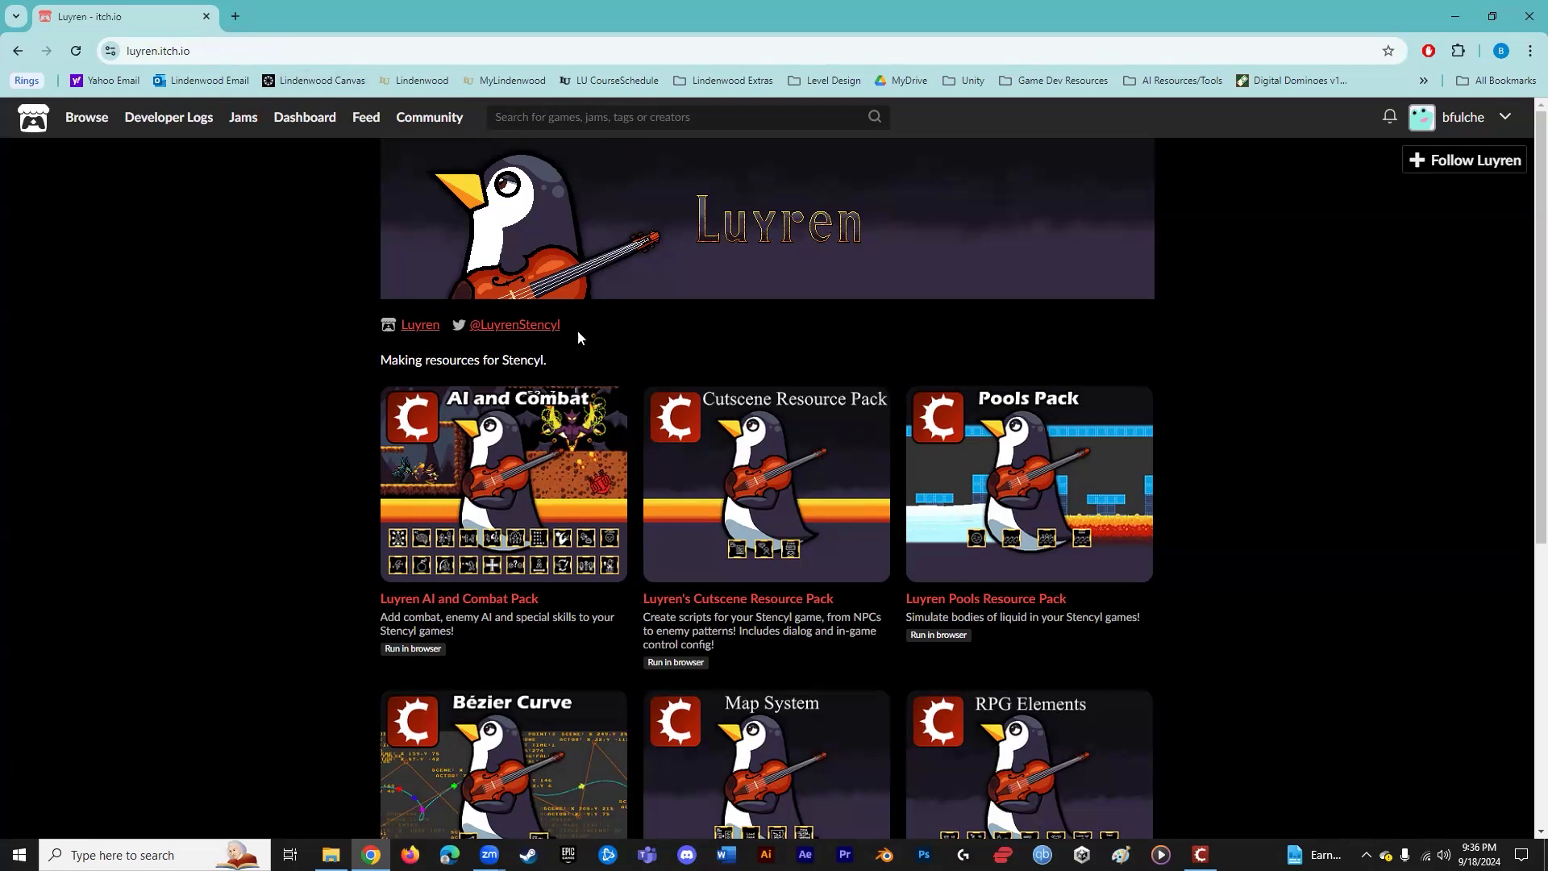
pyautogui.scroll(-3, 578, 333)
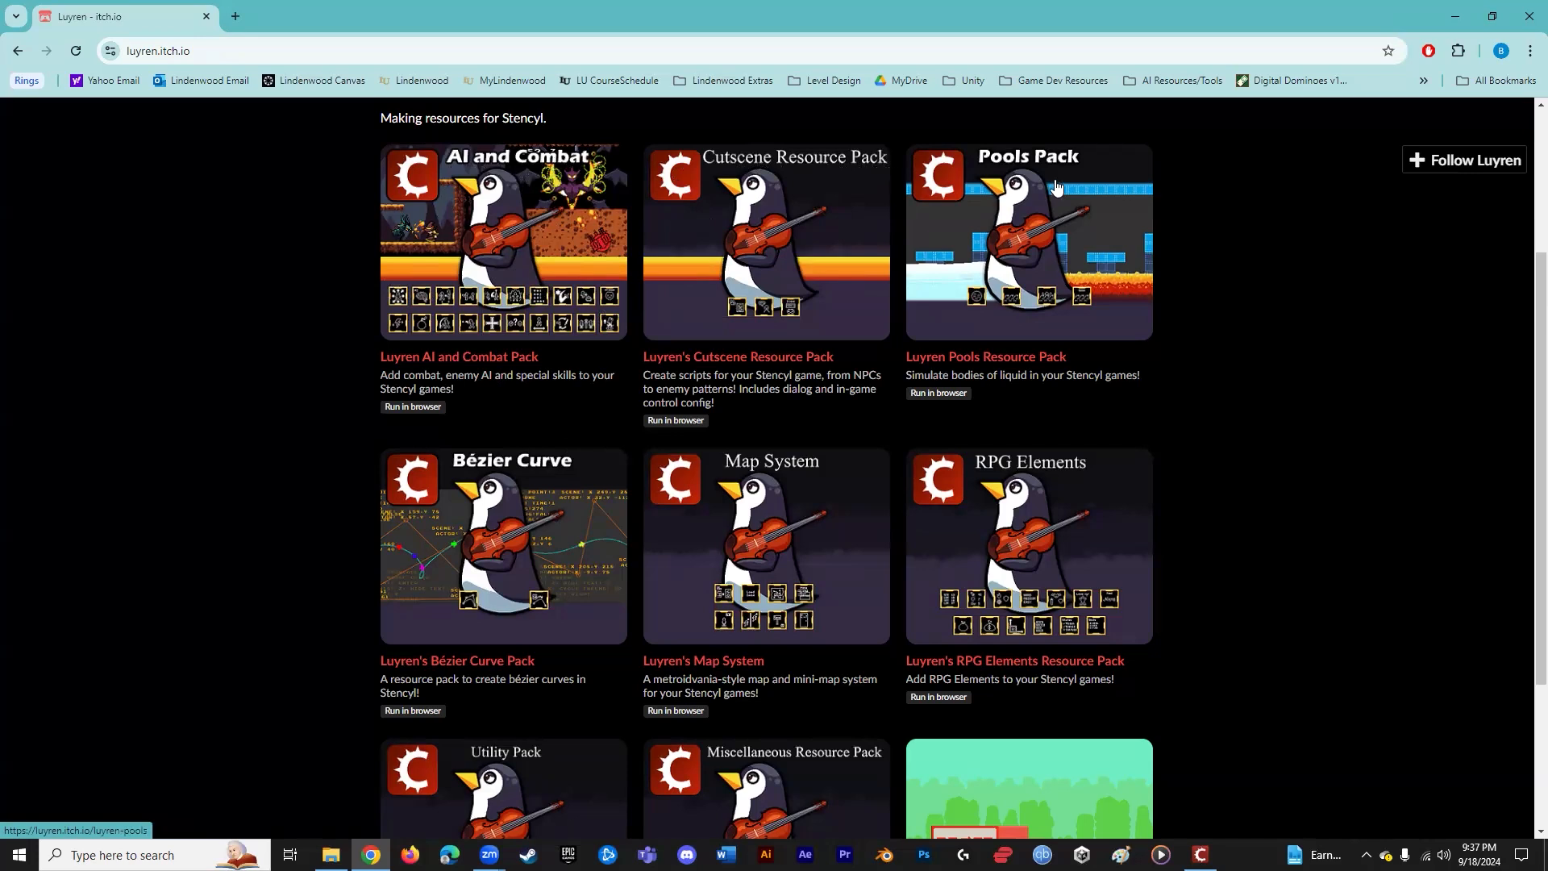
pyautogui.scroll(-2, 956, 295)
pyautogui.scroll(-2, 957, 295)
# - Open Luyren's Utility Pack page and examine its included behaviors, download file and development log
pyautogui.click(477, 562)
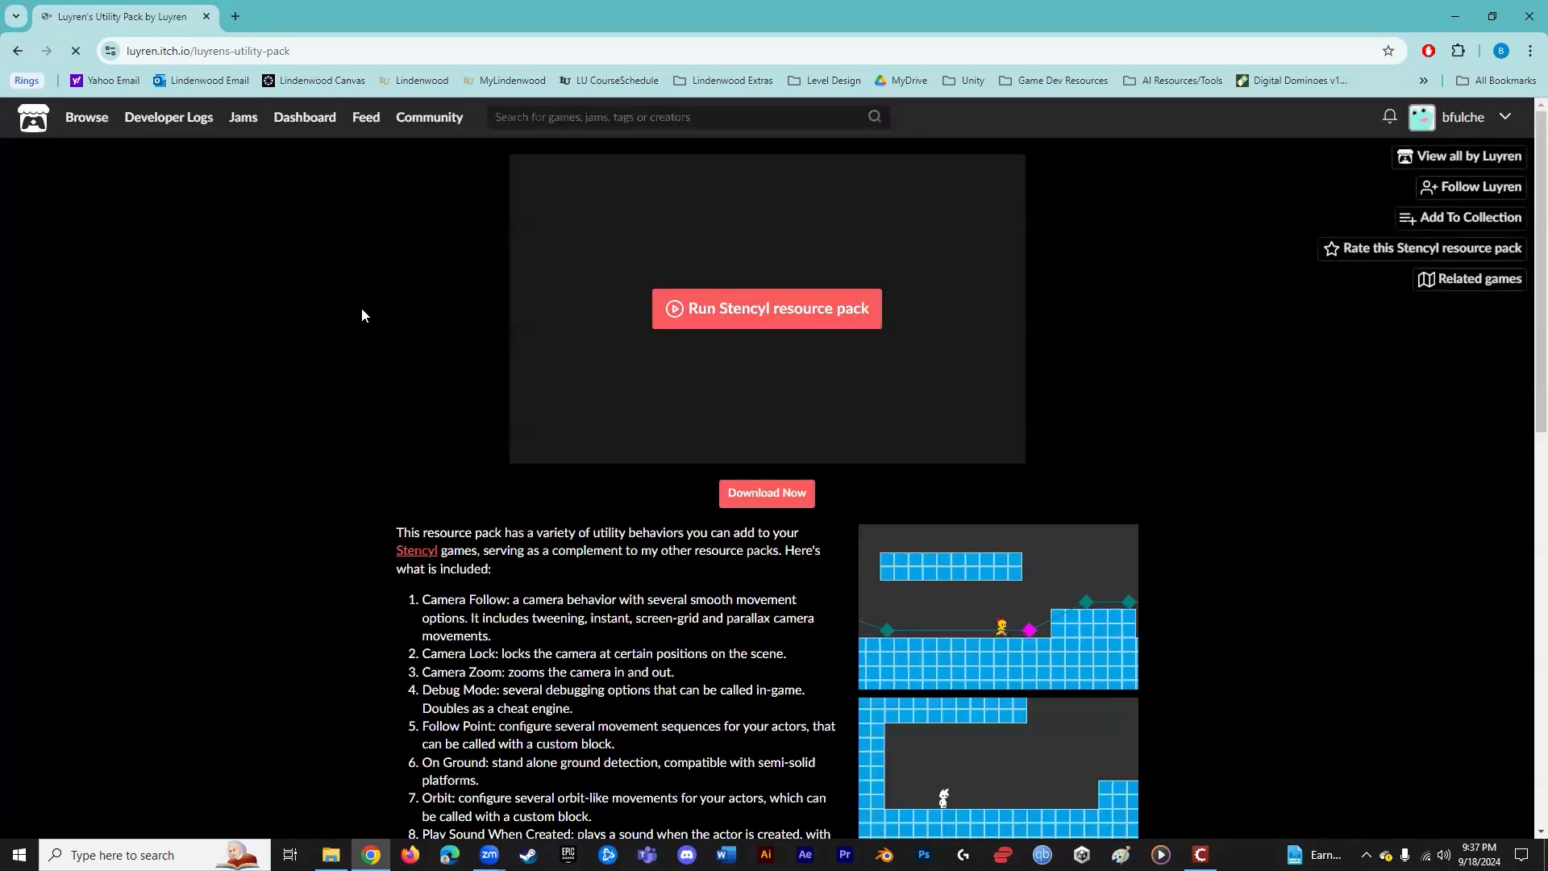
pyautogui.scroll(-5, 368, 311)
pyautogui.scroll(1, 921, 379)
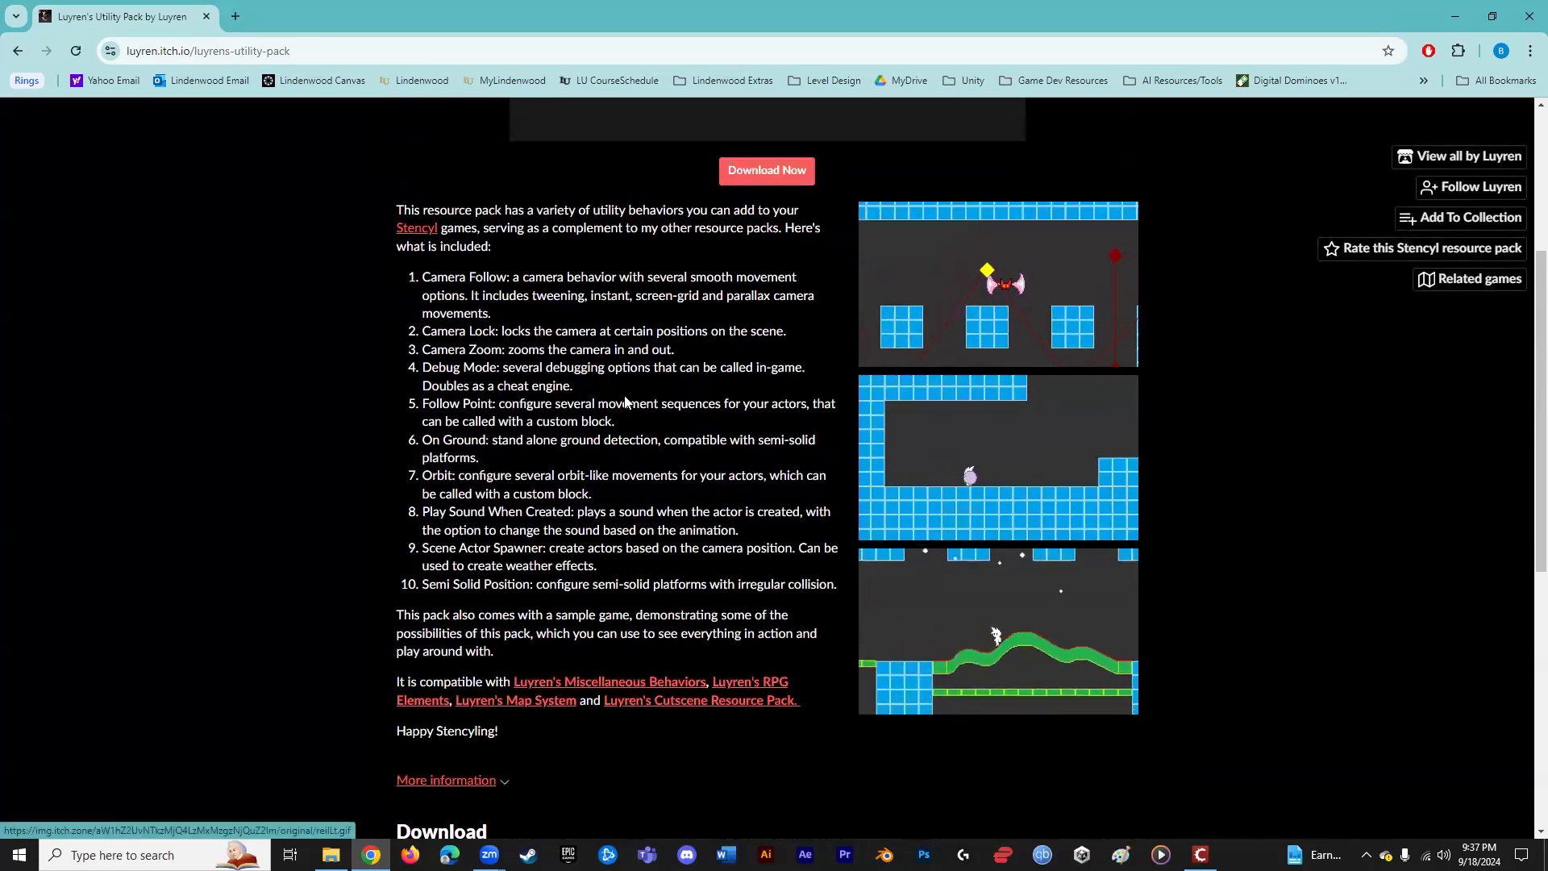
pyautogui.scroll(-5, 625, 401)
pyautogui.scroll(-2, 509, 475)
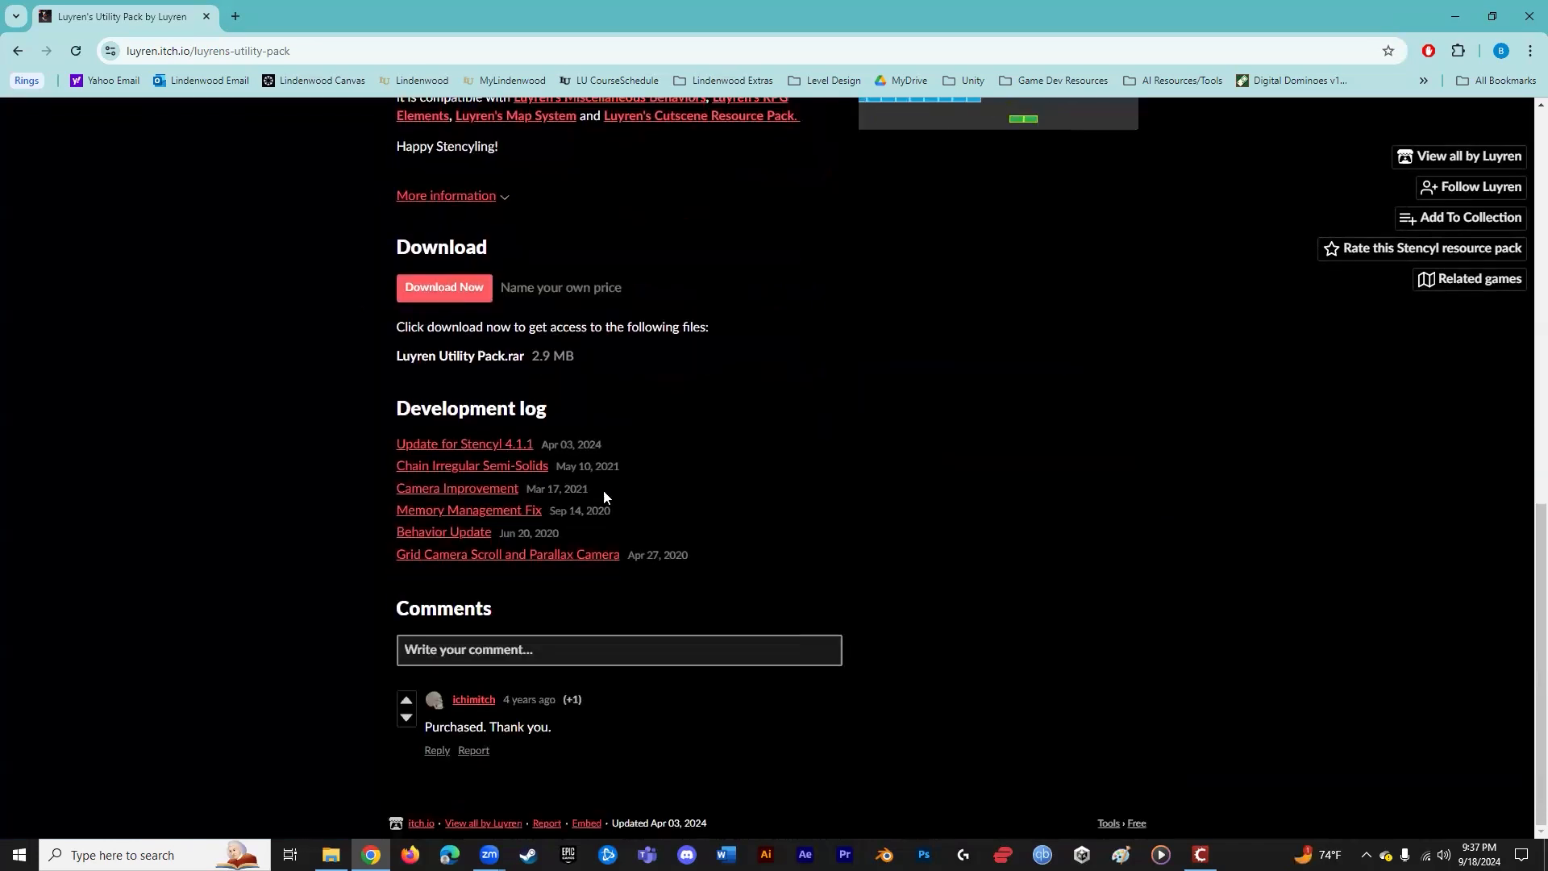
# - Read through the Utility Pack's list of included behaviors, highlighting the Camera Lock and On Ground entries
pyautogui.scroll(7, 604, 492)
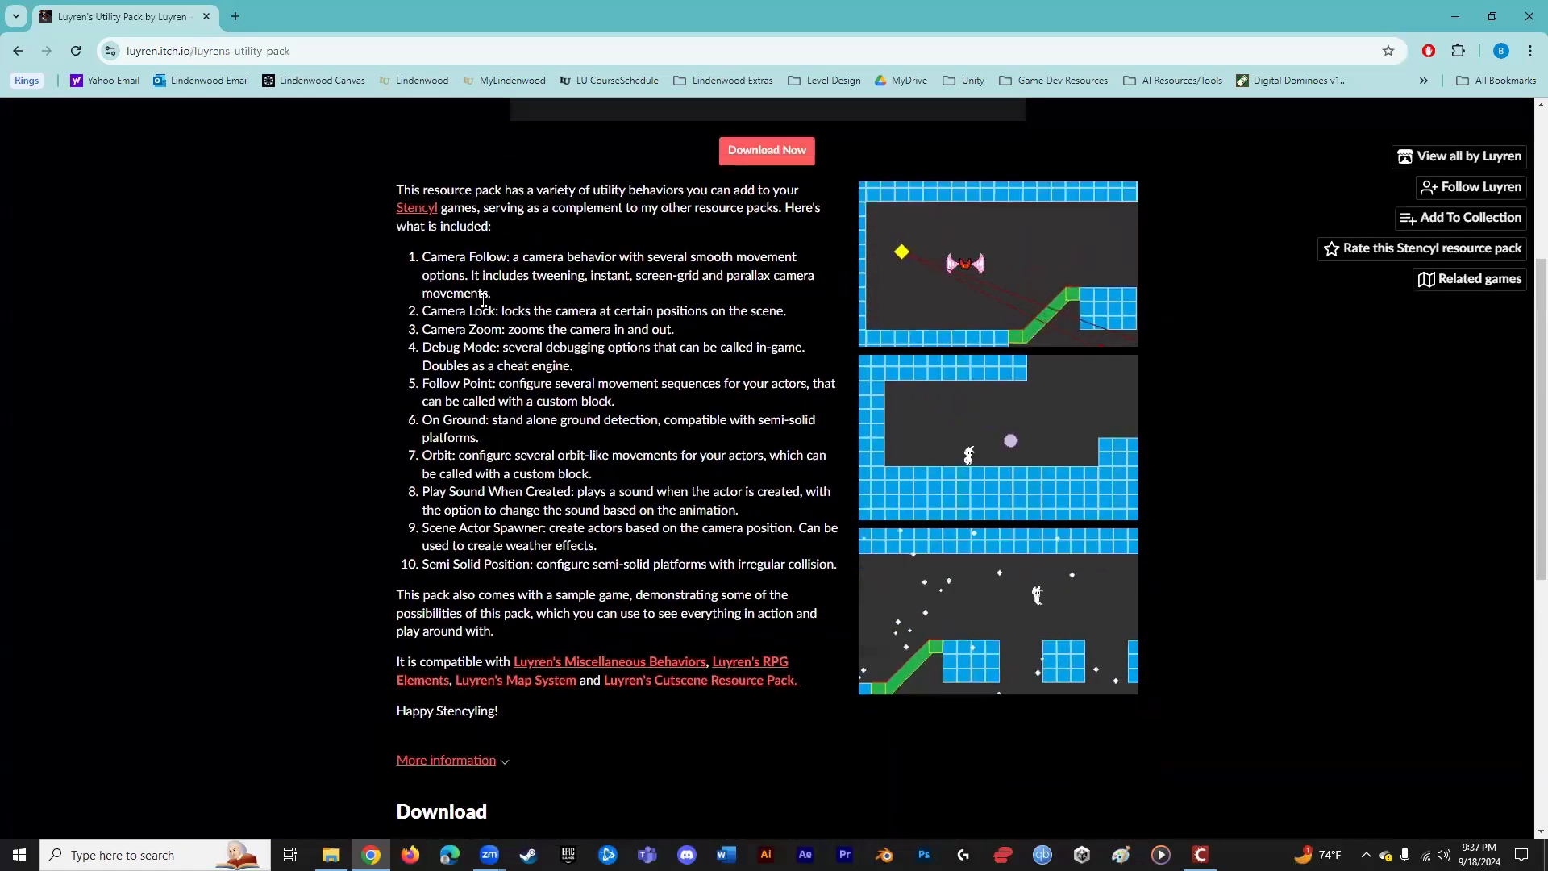
pyautogui.moveTo(421, 256); pyautogui.dragTo(606, 566)
pyautogui.click(519, 312)
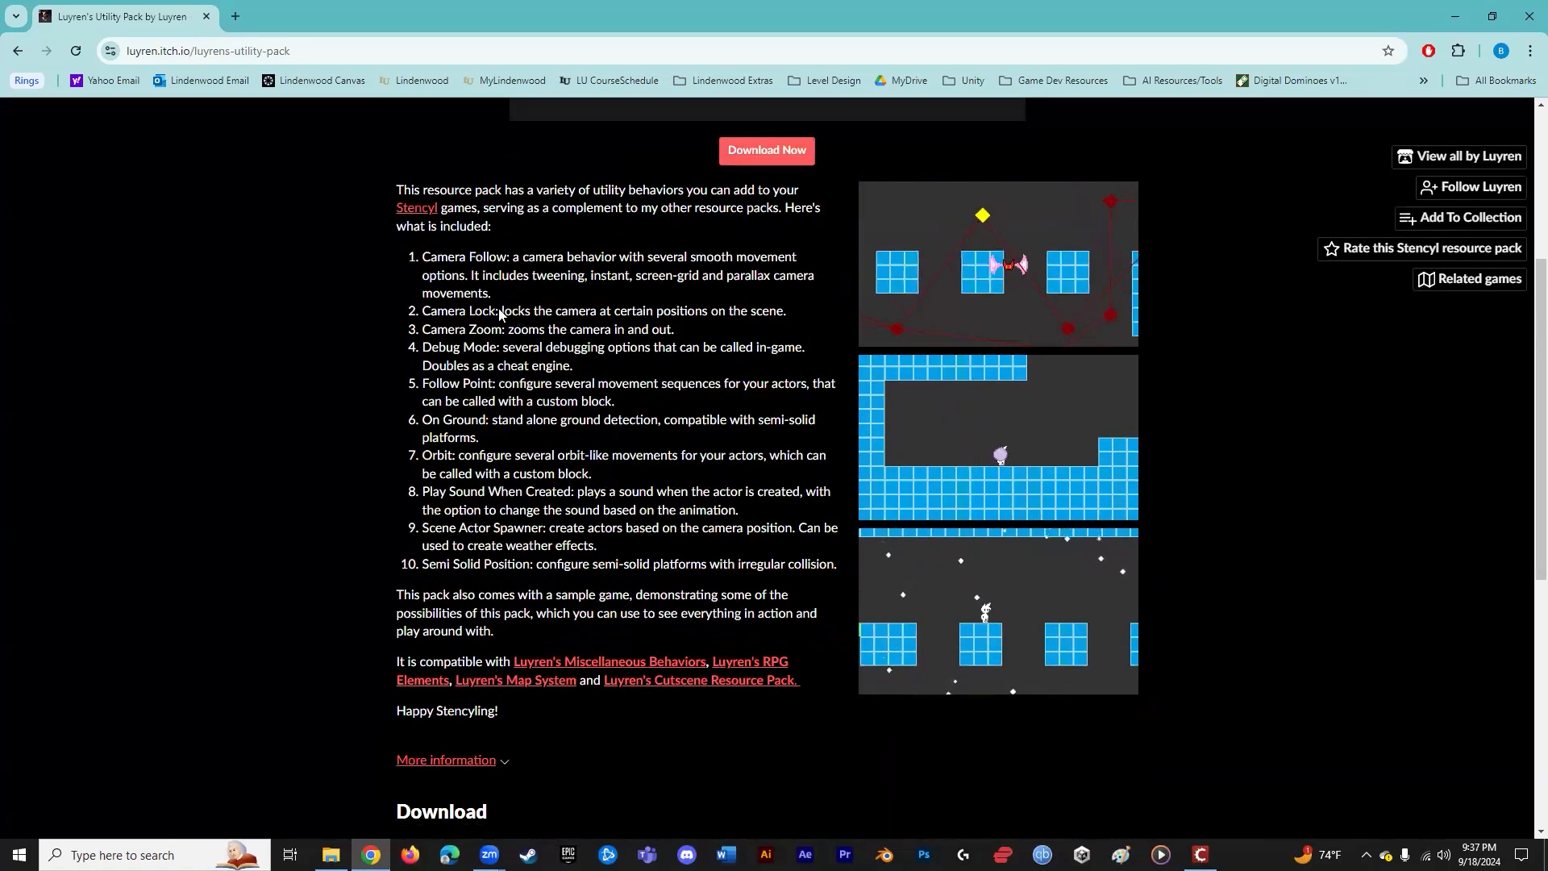
pyautogui.moveTo(499, 312); pyautogui.dragTo(423, 292)
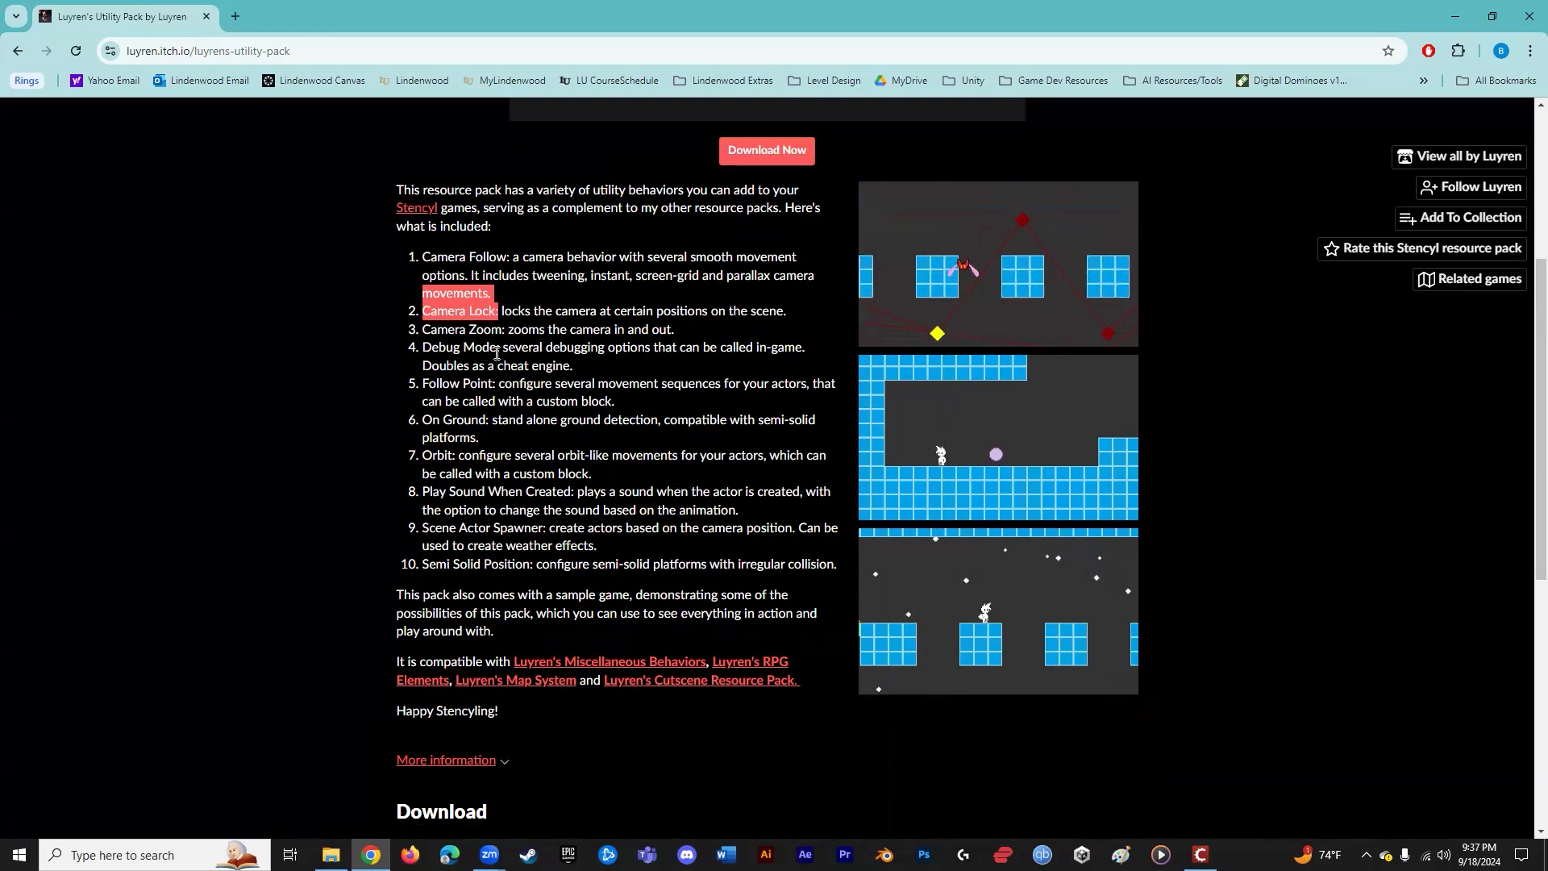
pyautogui.click(497, 354)
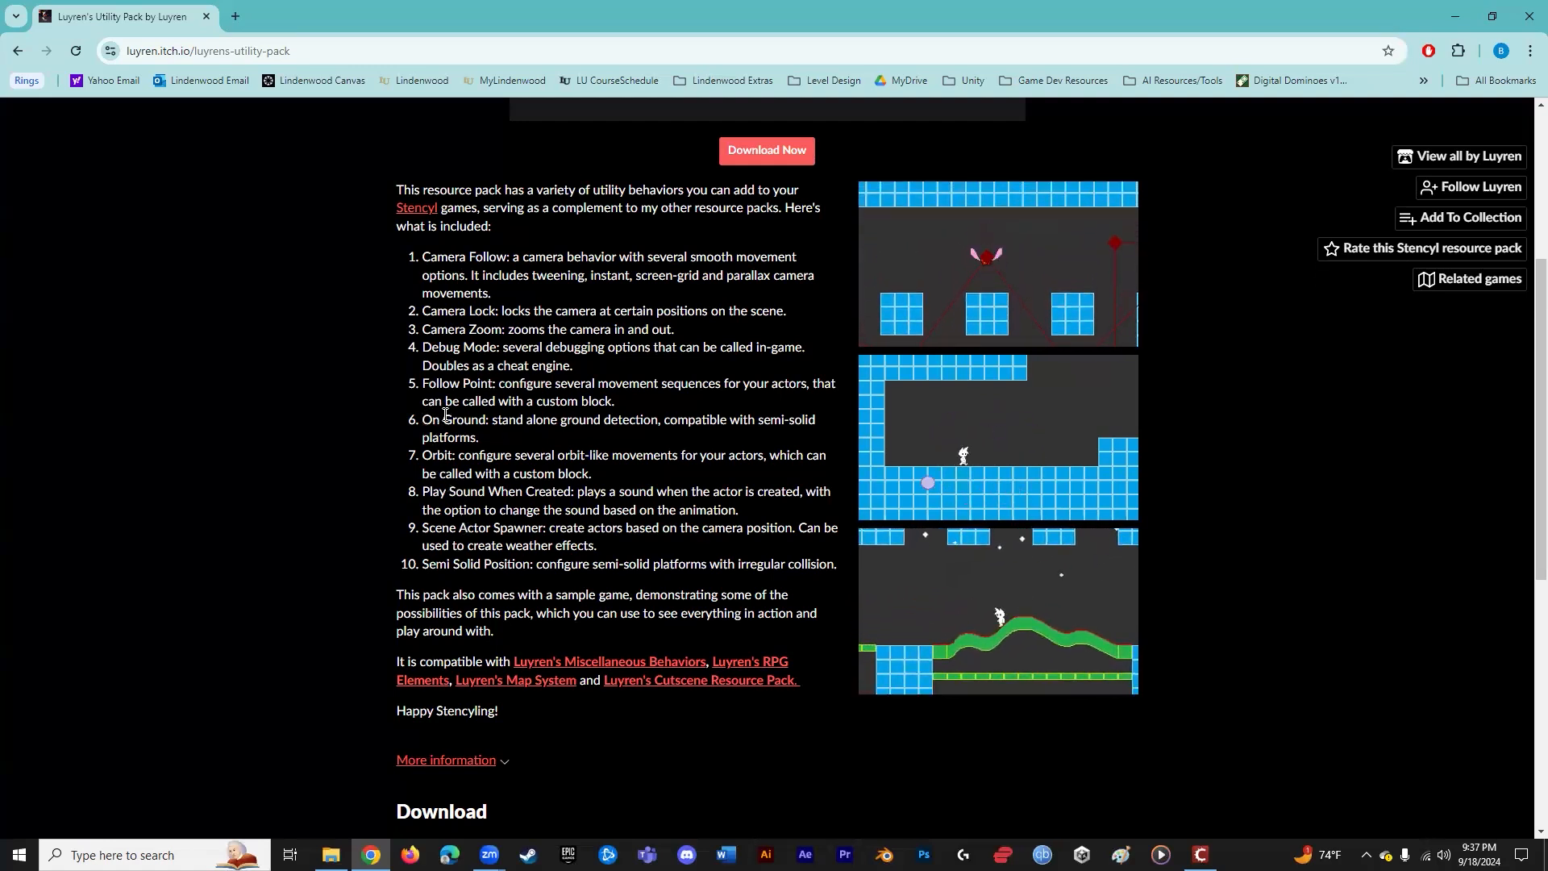
pyautogui.moveTo(422, 421); pyautogui.dragTo(488, 421)
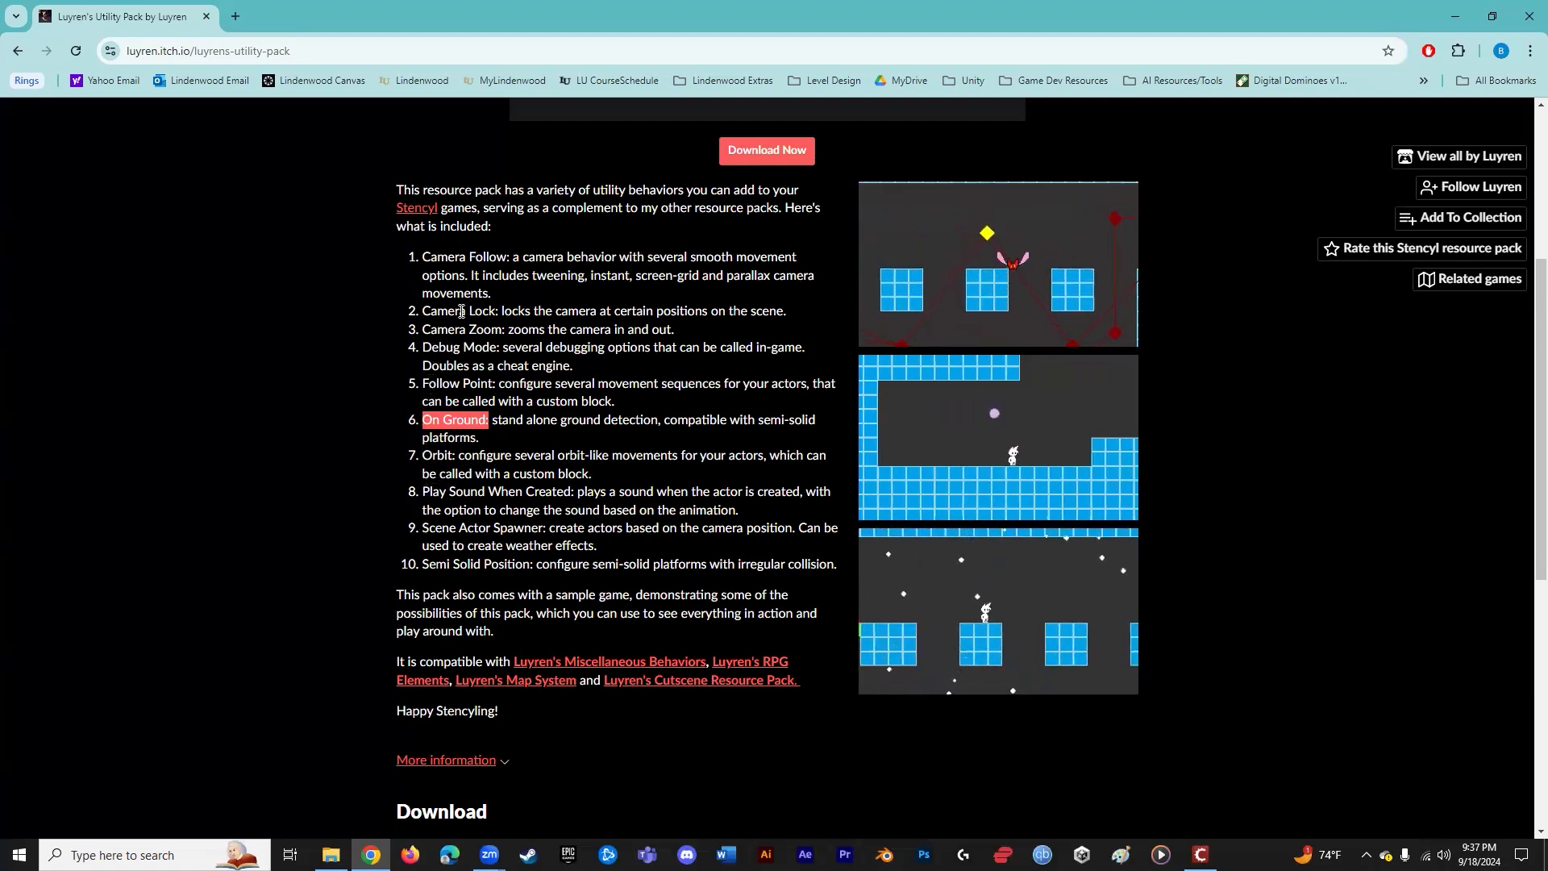
pyautogui.click(381, 380)
# - Leave the Utility Pack page and return to Luyren's overview of Stencyl resource packs
pyautogui.scroll(1, 360, 390)
pyautogui.scroll(3, 360, 390)
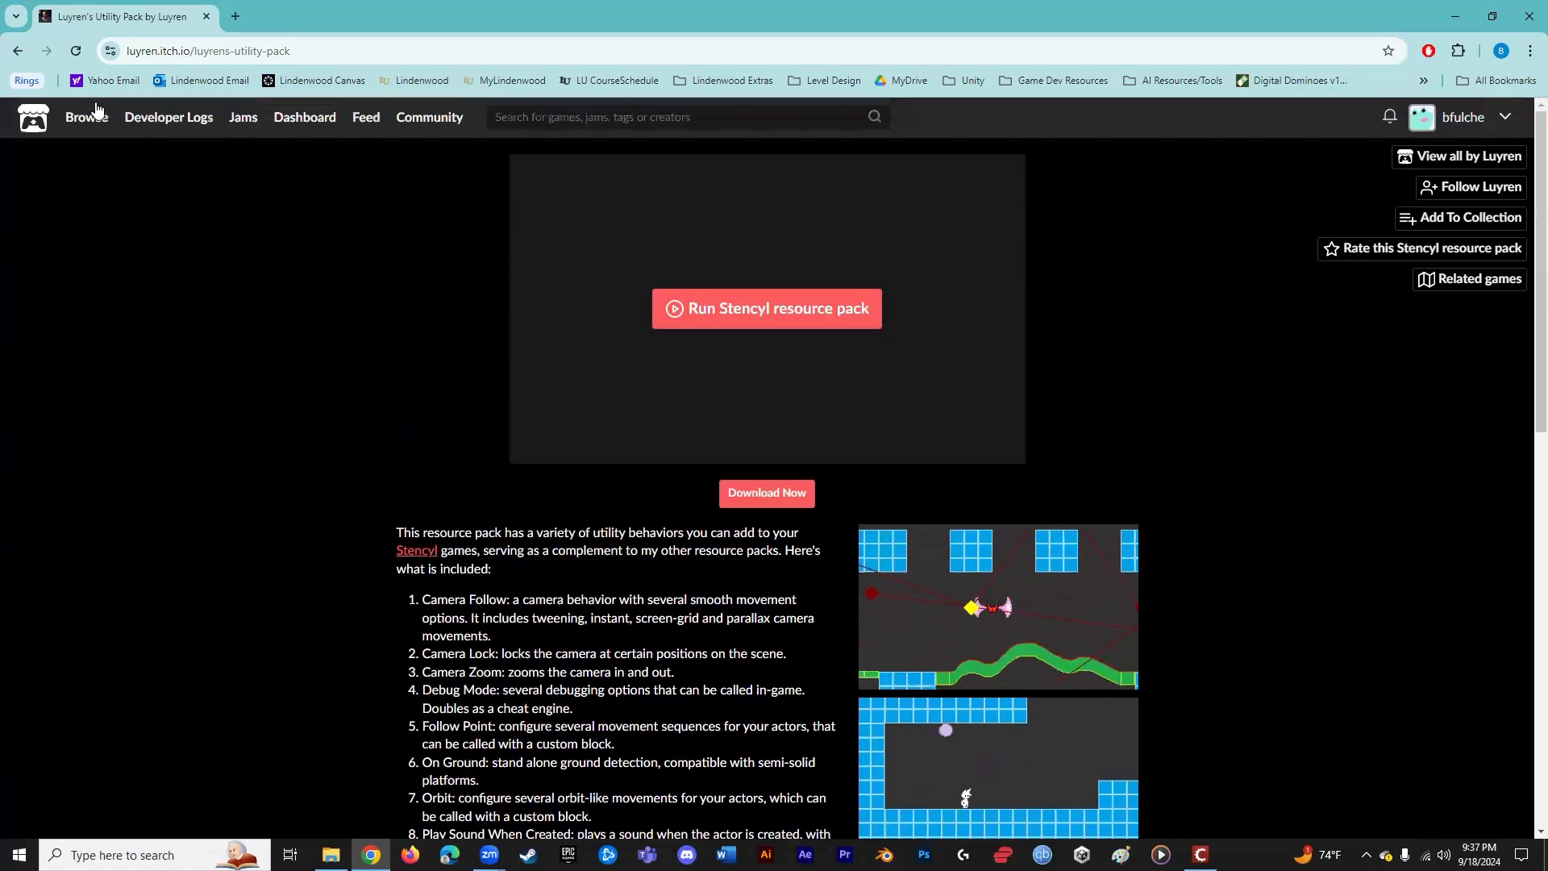
pyautogui.hotkey('alt', 'Left')
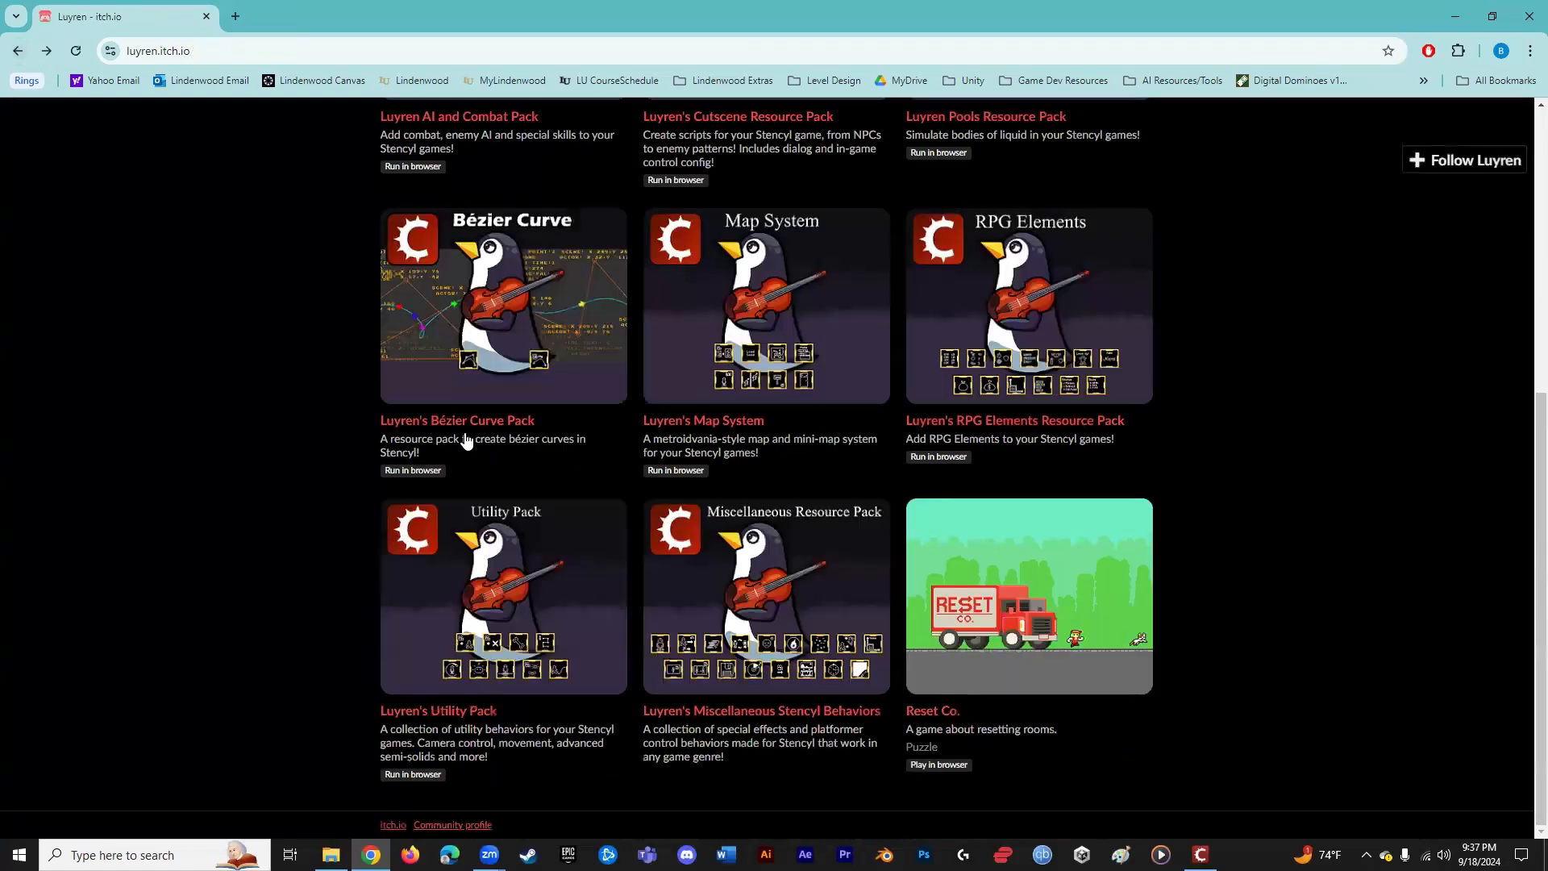